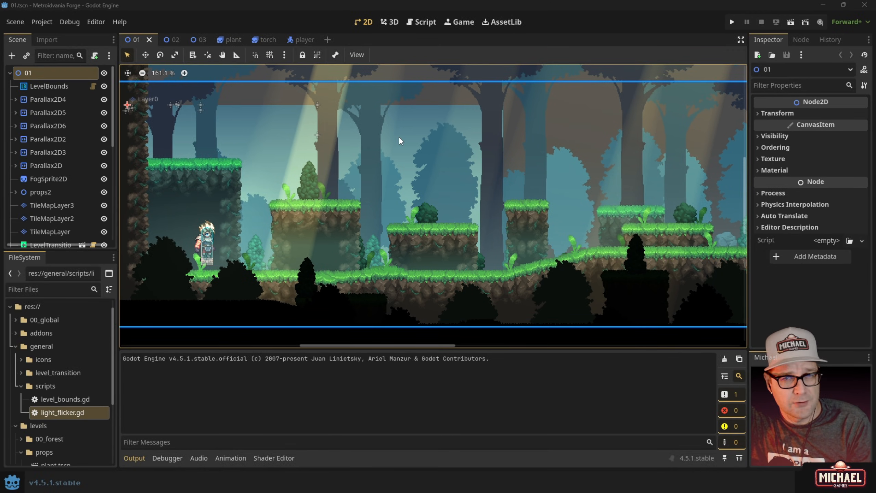
{"action": "left_click", "coordinate": [15, 191]}
{"action": "left_click", "coordinate": [15, 192]}
{"action": "left_click", "coordinate": [39, 167]}
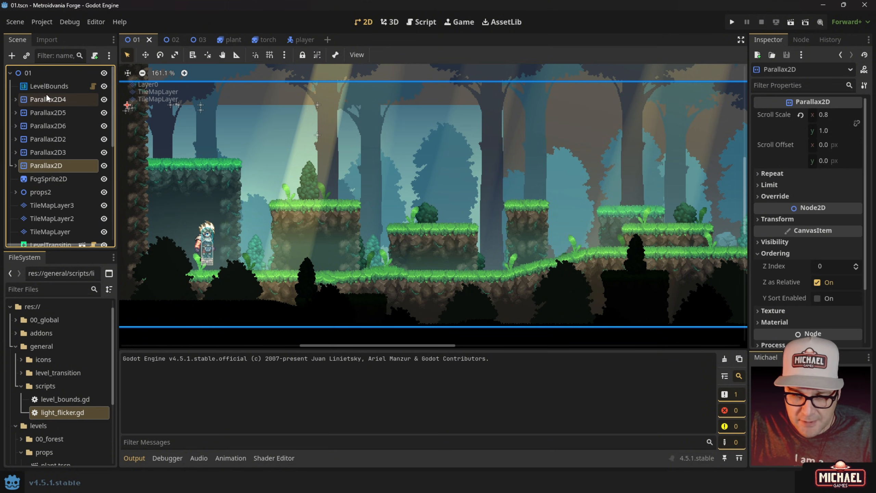
{"action": "right_click", "coordinate": [29, 74]}
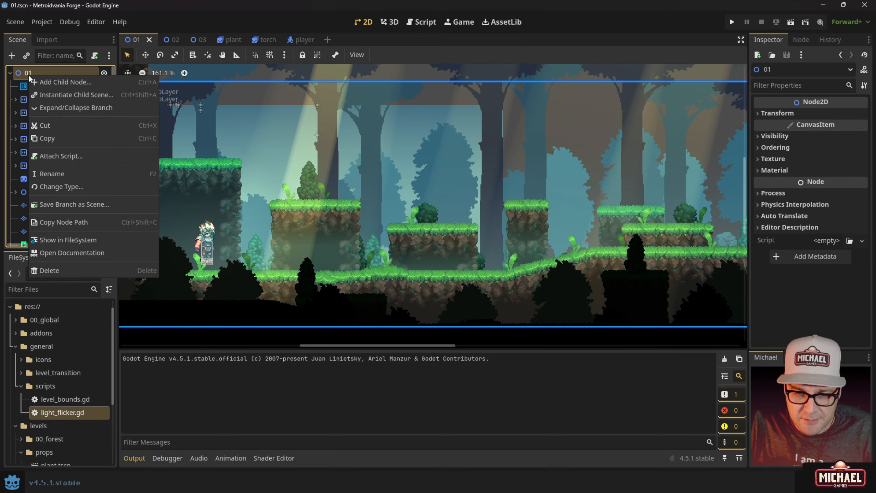
{"action": "left_click", "coordinate": [50, 82]}
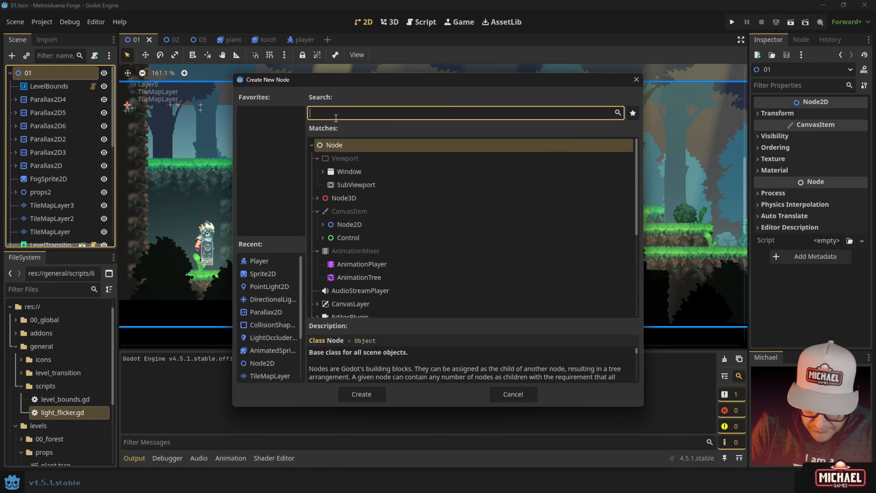
{"action": "type", "text": "Paralla"}
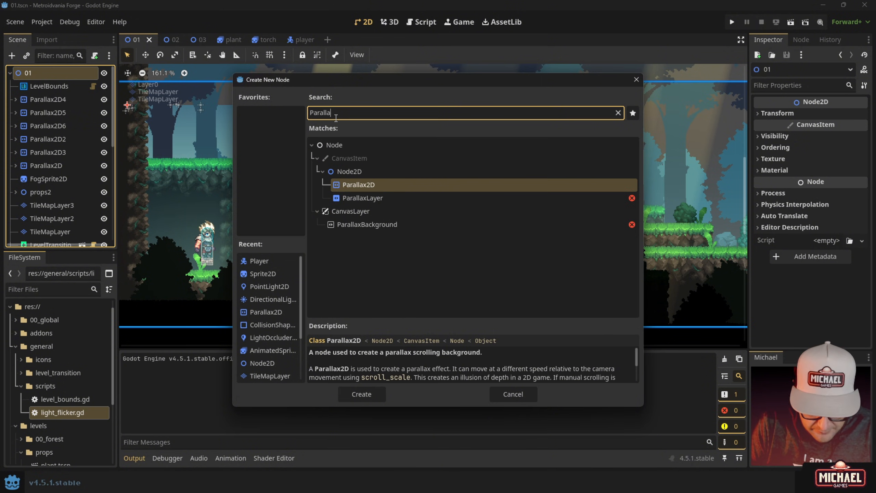
{"action": "type", "text": "xLayers"}
{"action": "key", "text": "Escape"}
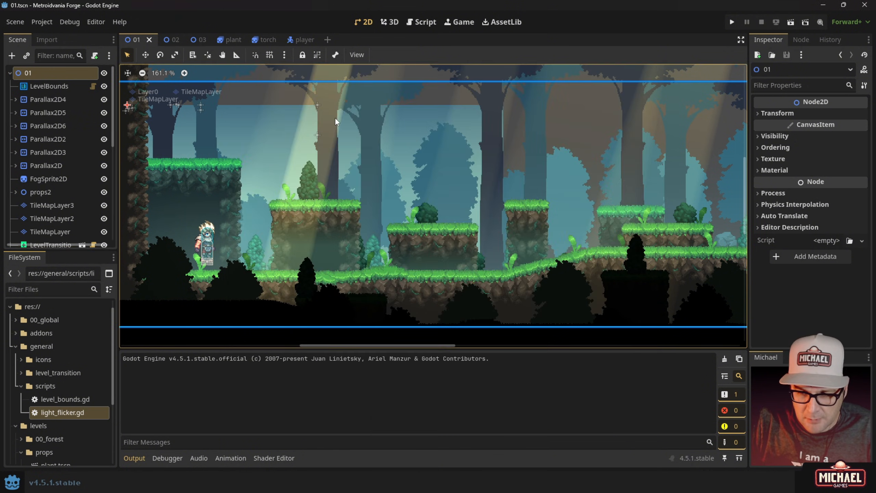
{"action": "middle_click_drag", "start_coordinate": [167, 112], "coordinate": [197, 149]}
{"action": "scroll", "coordinate": [47, 117], "scroll_direction": "up", "scroll_amount": 2}
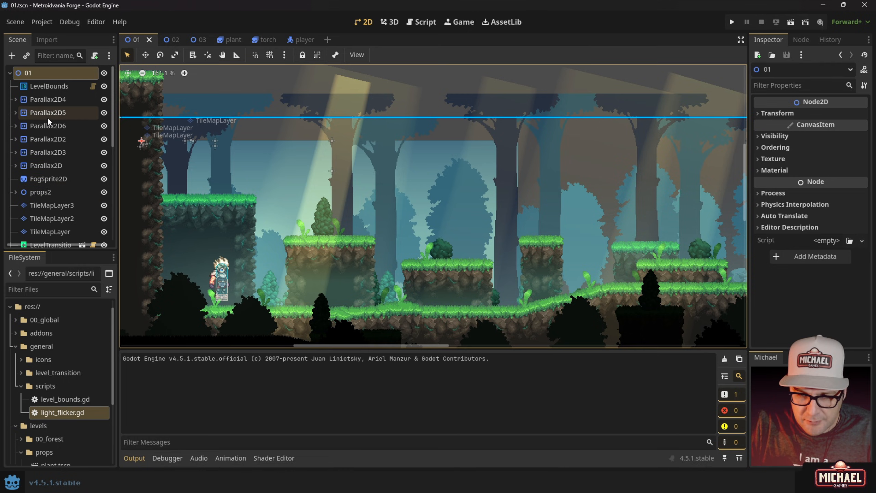
- Add a Node2D child to the root node 01 and name it ParallaxLayers
{"action": "right_click", "coordinate": [30, 76]}
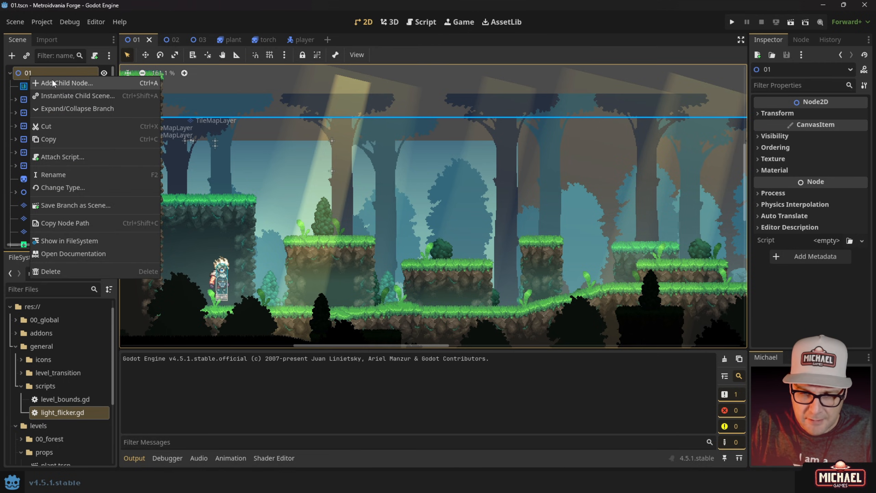
{"action": "left_click", "coordinate": [52, 79]}
{"action": "type", "text": "node"}
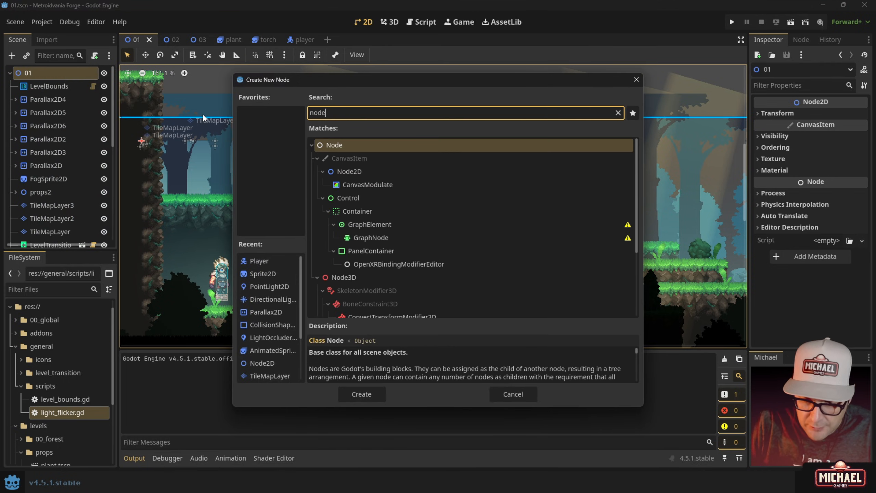
{"action": "left_click", "coordinate": [348, 171]}
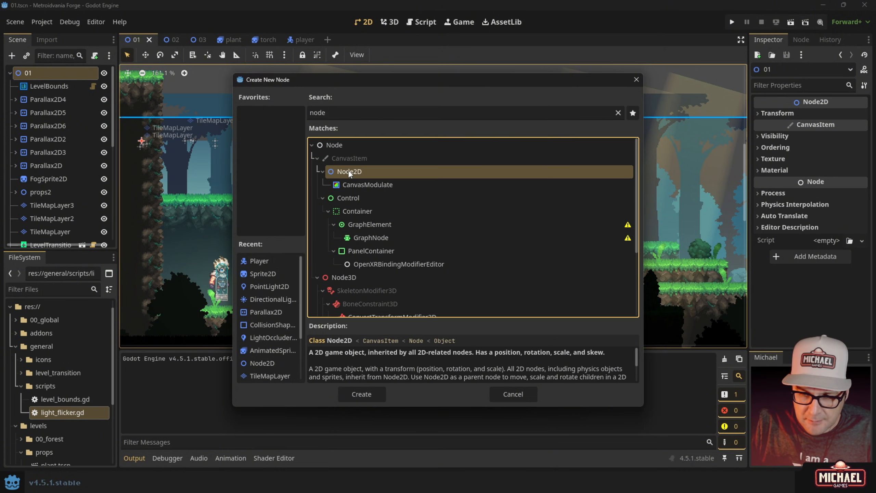
{"action": "left_click", "coordinate": [352, 394]}
{"action": "double_click", "coordinate": [60, 232]}
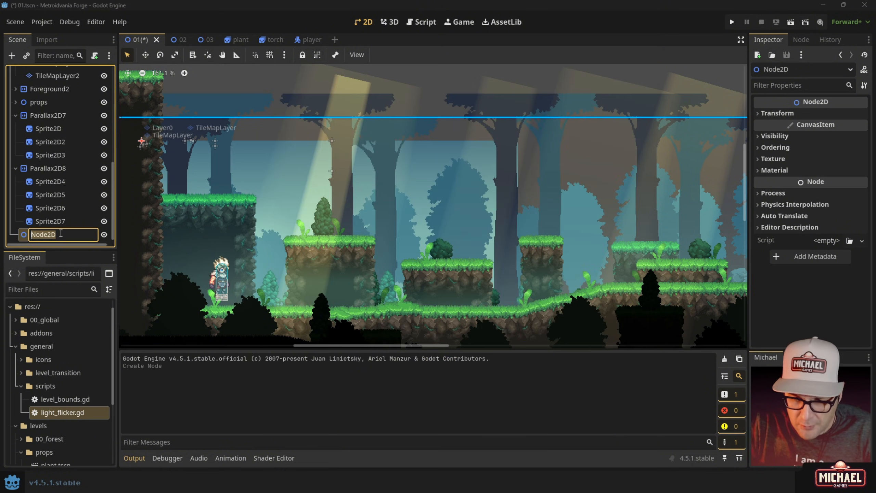
{"action": "type", "text": "ParallaxLayers"}
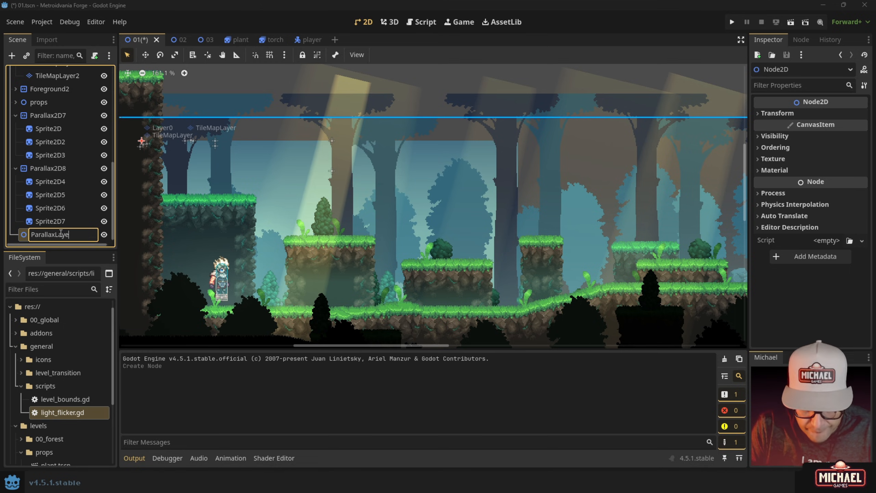
{"action": "key", "text": "Return"}
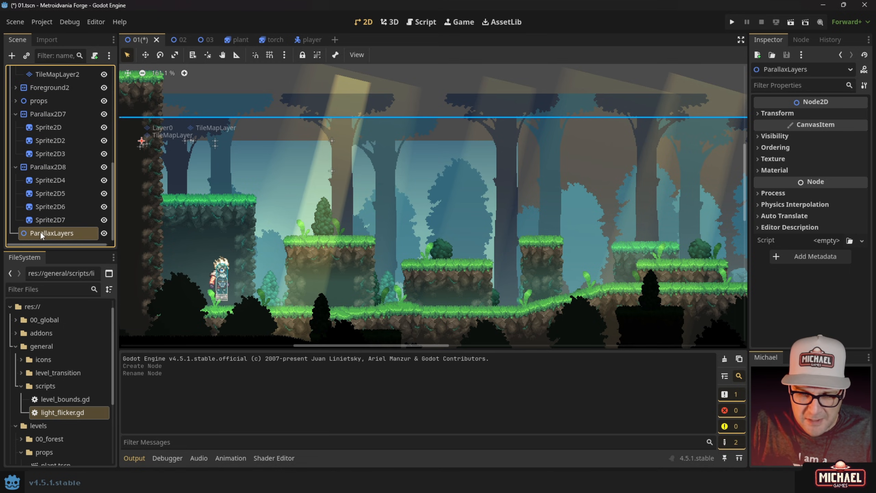
- Collapse Parallax2D7 and Parallax2D8, and move the ParallaxLayers node directly below LevelBounds in the scene tree
{"action": "left_click", "coordinate": [15, 167]}
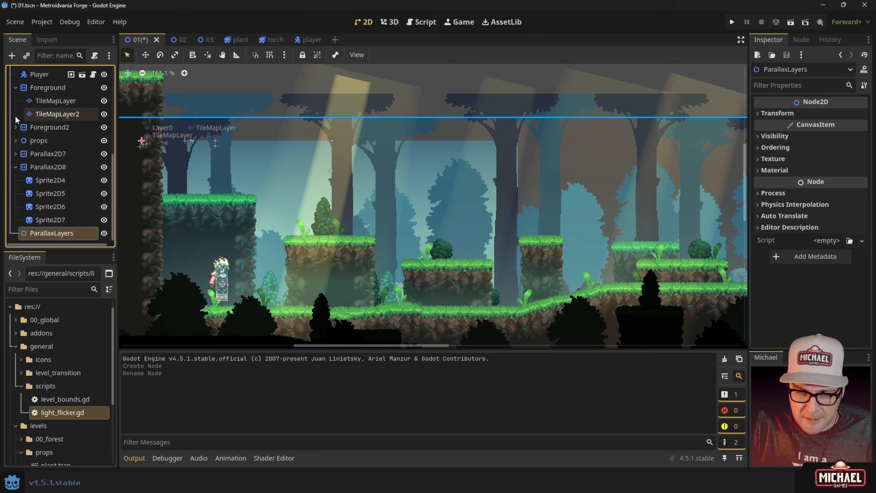
{"action": "left_click", "coordinate": [15, 167]}
{"action": "scroll", "coordinate": [37, 165], "scroll_direction": "up", "scroll_amount": 3}
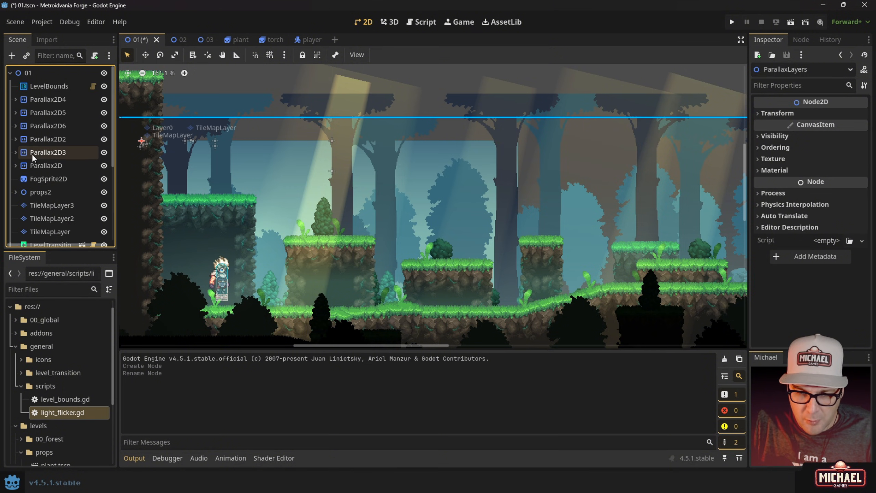
{"action": "scroll", "coordinate": [39, 220], "scroll_direction": "down", "scroll_amount": 3}
{"action": "left_click_drag", "start_coordinate": [40, 233], "coordinate": [33, 90]}
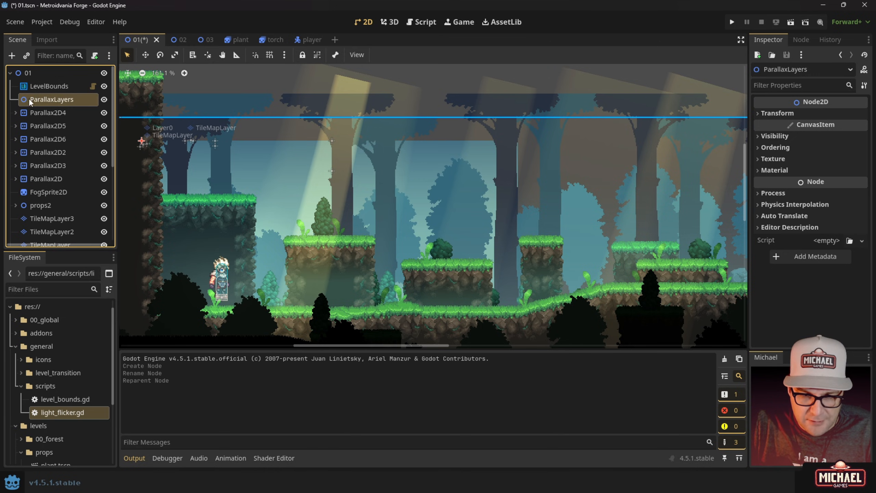
- Make the six nodes from Parallax2D4 through Parallax2D children of ParallaxLayers, and check the group by toggling its visibility
{"action": "left_click", "coordinate": [39, 113]}
{"action": "left_click", "coordinate": [48, 178], "text": "shift"}
{"action": "left_click_drag", "start_coordinate": [67, 151], "coordinate": [45, 99]}
{"action": "left_click", "coordinate": [104, 99]}
{"action": "left_click", "coordinate": [104, 99]}
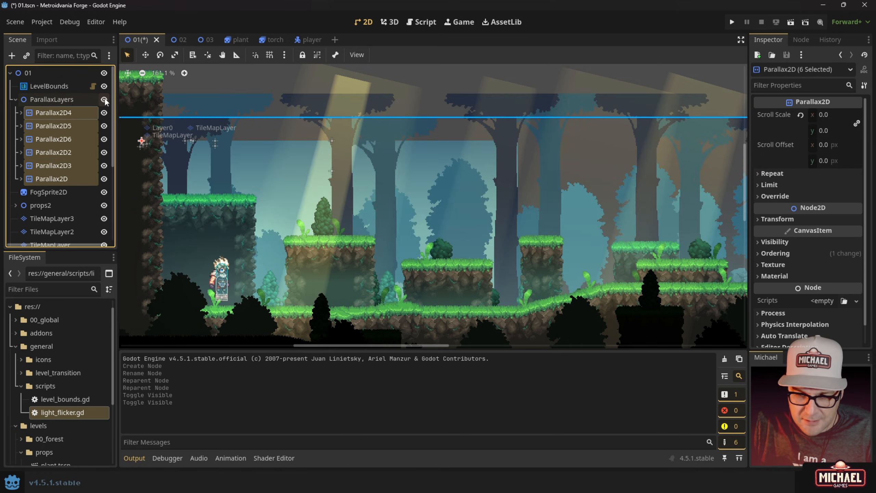
{"action": "left_click", "coordinate": [104, 99]}
{"action": "left_click", "coordinate": [104, 99]}
- Rename the ParallaxLayers node as BGParallaxLayers
{"action": "left_click", "coordinate": [65, 101]}
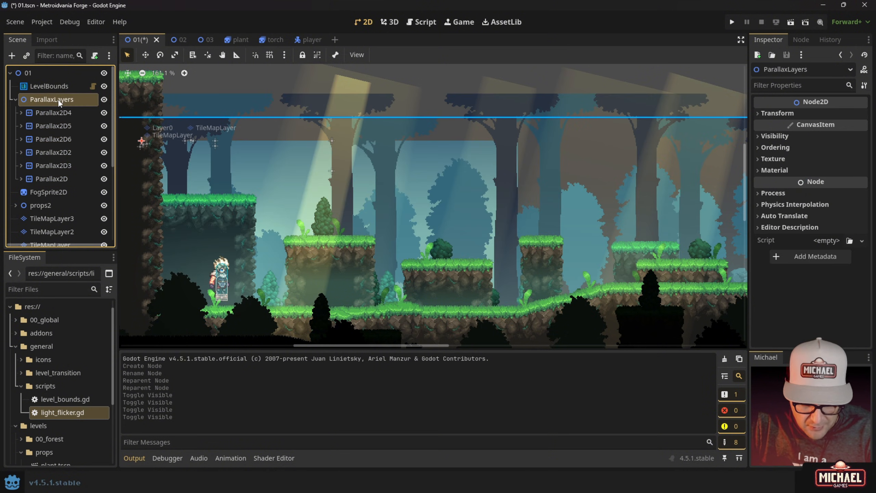
{"action": "left_click", "coordinate": [59, 100]}
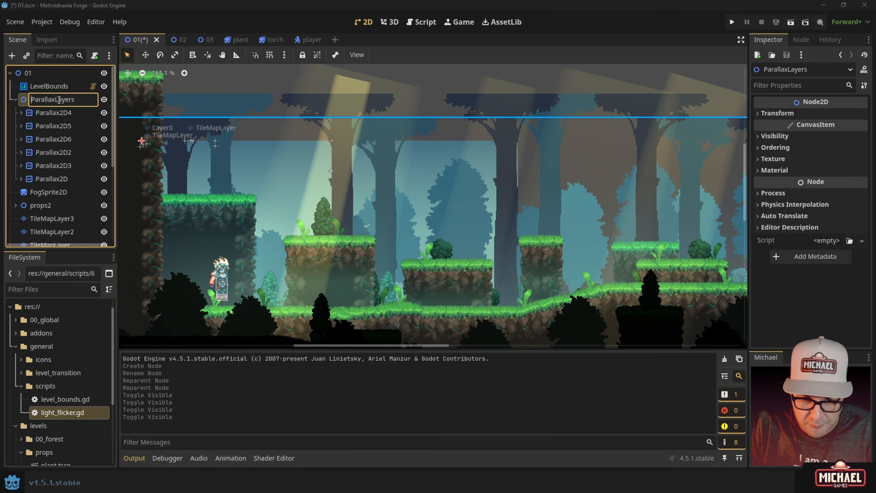
{"action": "key", "text": "Home"}
{"action": "type", "text": "BG"}
{"action": "key", "text": "Return"}
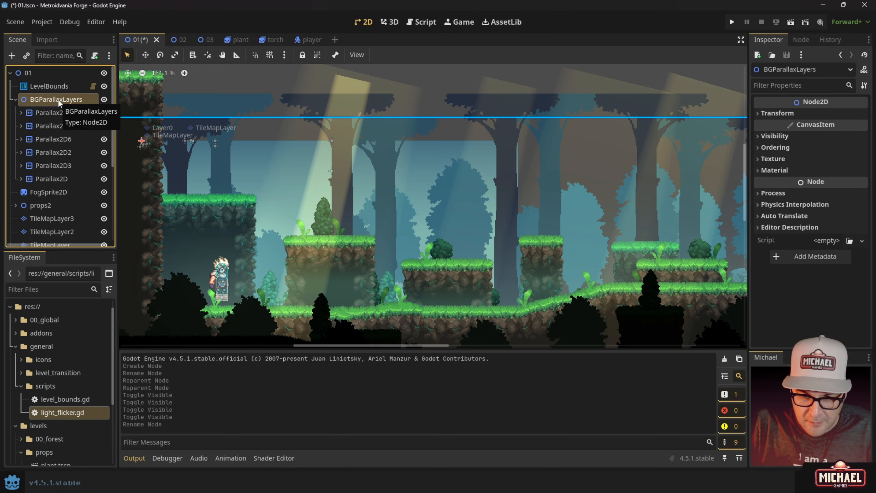
- Toggle the visibility of BGParallaxLayers off and on to inspect the background group, and collapse it
{"action": "left_click", "coordinate": [106, 98]}
{"action": "left_click", "coordinate": [107, 98]}
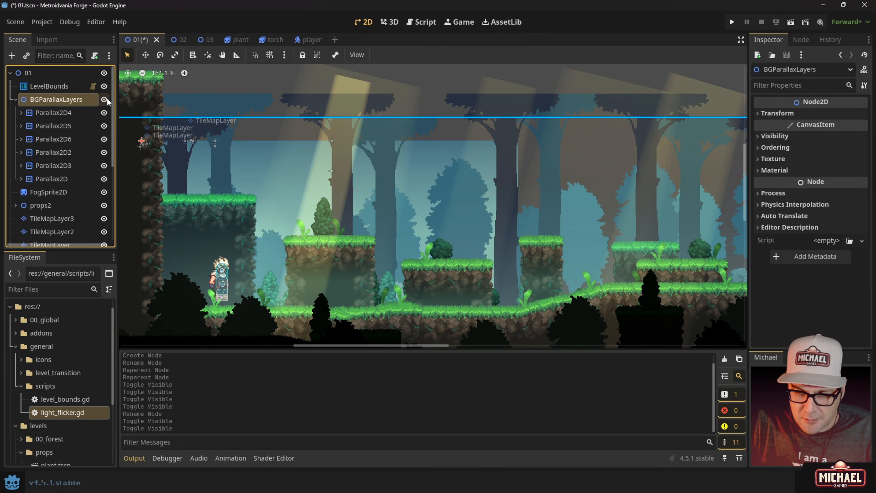
{"action": "left_click", "coordinate": [105, 99]}
{"action": "left_click", "coordinate": [105, 99]}
{"action": "left_click", "coordinate": [105, 99]}
{"action": "left_click", "coordinate": [105, 99]}
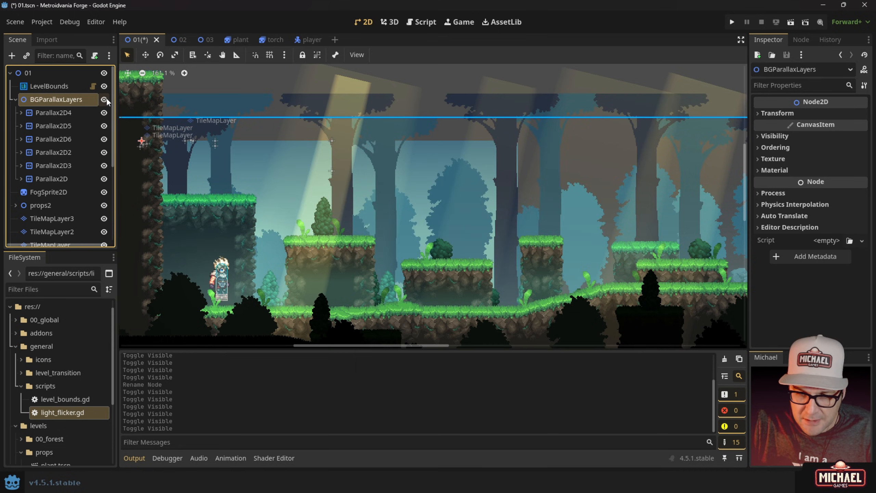
{"action": "left_click", "coordinate": [16, 99]}
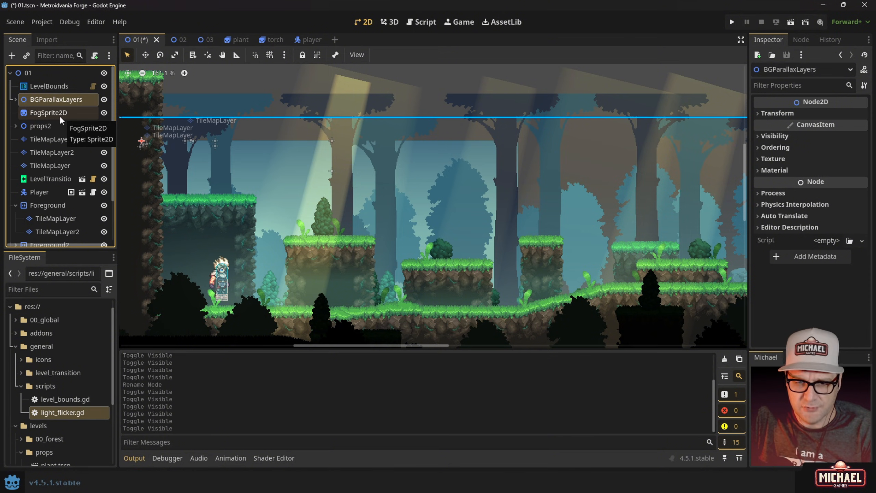
- Check FogSprite2D by toggling its visibility, and make it the last child of BGParallaxLayers, leaving the group collapsed
{"action": "left_click", "coordinate": [104, 113]}
{"action": "left_click", "coordinate": [104, 113]}
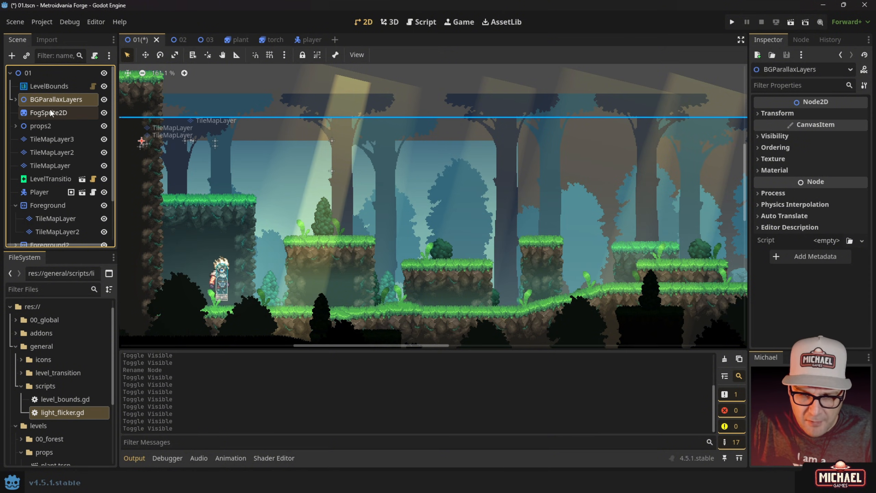
{"action": "left_click_drag", "start_coordinate": [36, 114], "coordinate": [60, 97]}
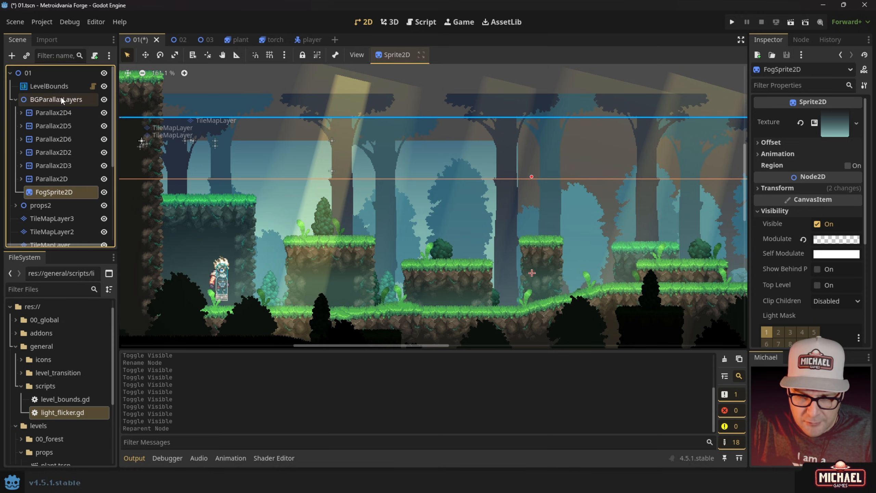
{"action": "scroll", "coordinate": [33, 136], "scroll_direction": "down", "scroll_amount": 3}
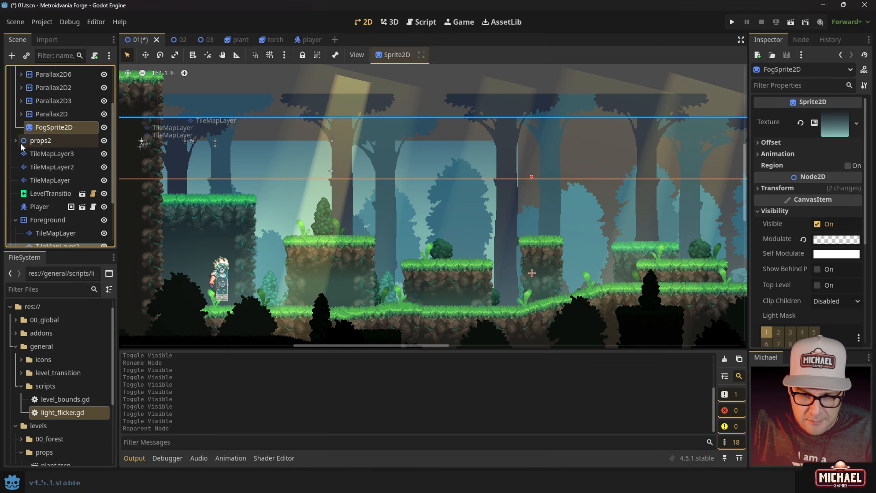
{"action": "scroll", "coordinate": [41, 100], "scroll_direction": "up", "scroll_amount": 3}
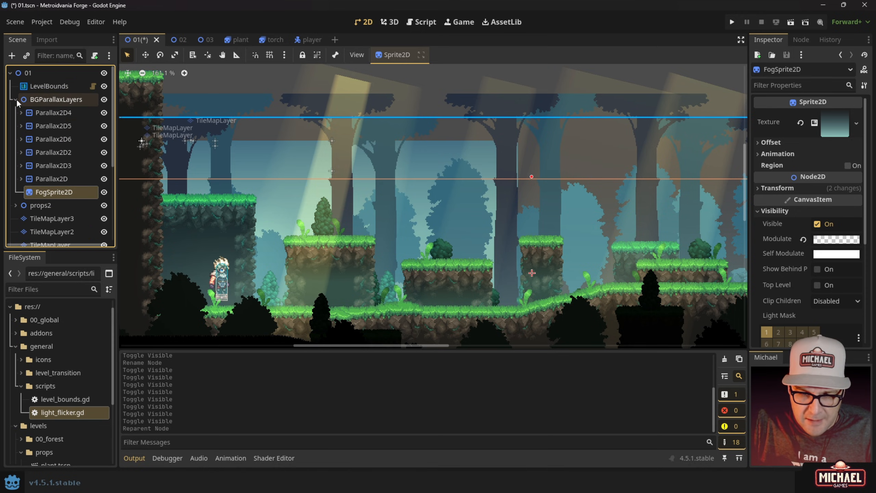
{"action": "left_click", "coordinate": [16, 99]}
- Examine what props2, TileMapLayer2 and TileMapLayer contribute to the level by toggling their visibility off and on
{"action": "left_click", "coordinate": [104, 114]}
{"action": "left_click", "coordinate": [104, 113]}
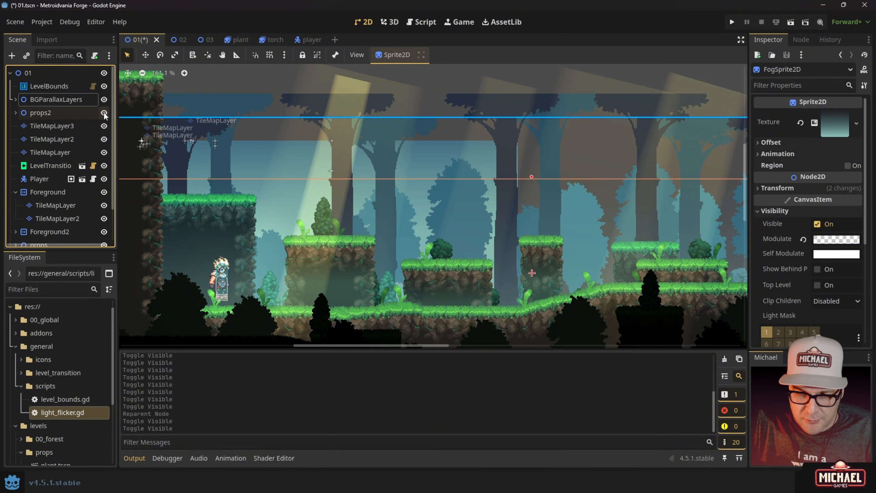
{"action": "left_click", "coordinate": [104, 113]}
{"action": "left_click", "coordinate": [104, 113]}
{"action": "left_click", "coordinate": [38, 126]}
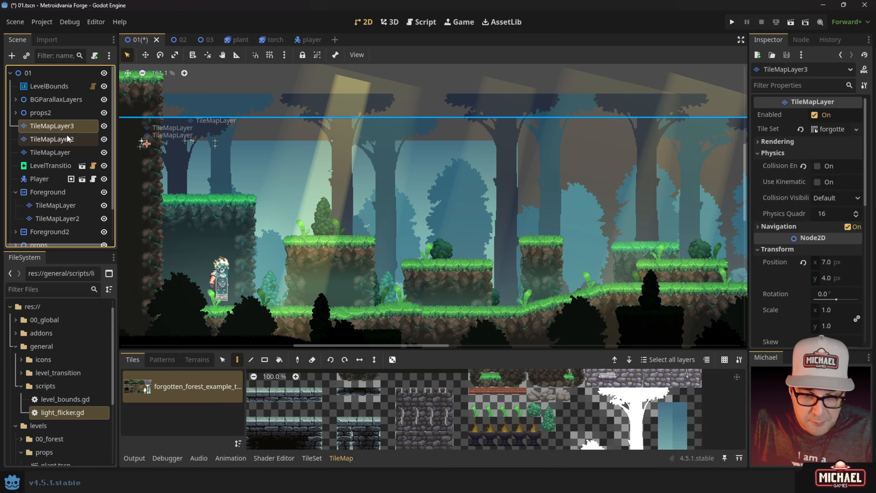
{"action": "left_click", "coordinate": [105, 139]}
{"action": "left_click", "coordinate": [104, 139]}
{"action": "left_click", "coordinate": [105, 150]}
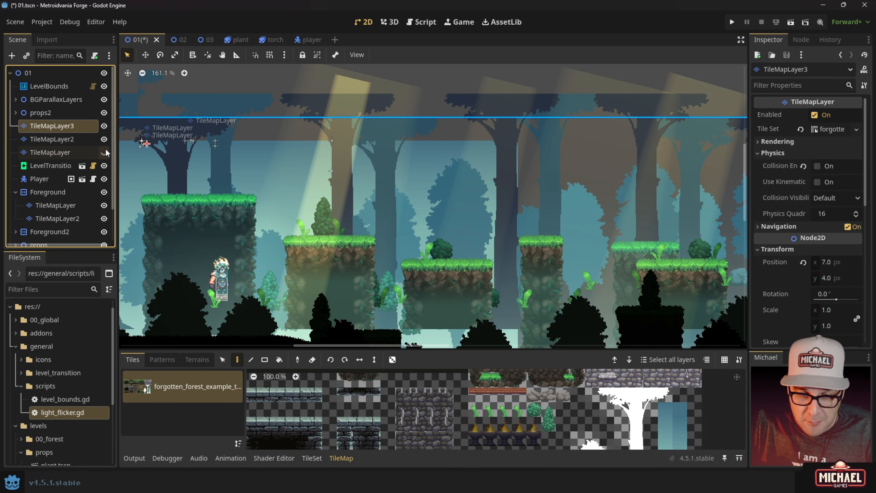
{"action": "left_click", "coordinate": [105, 150]}
- Add another Node2D child to the root node 01 and name it LevelTilemaps
{"action": "left_click", "coordinate": [25, 76]}
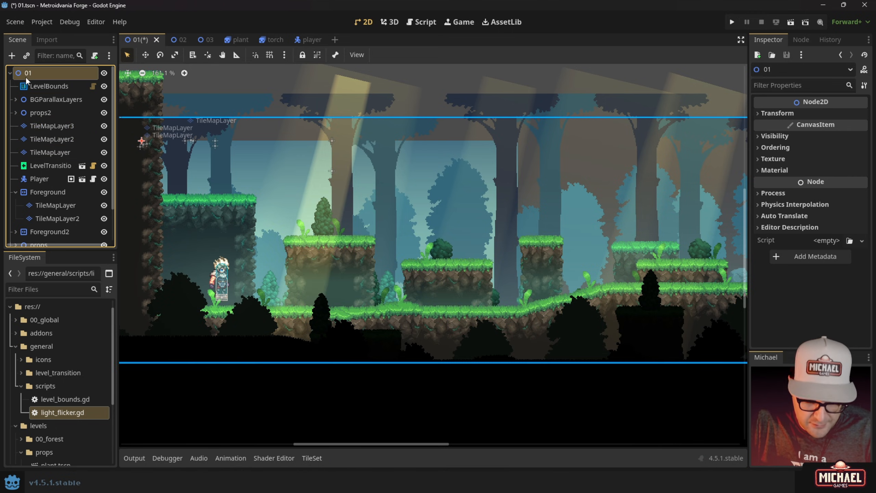
{"action": "key", "text": "ctrl+a"}
{"action": "type", "text": "node"}
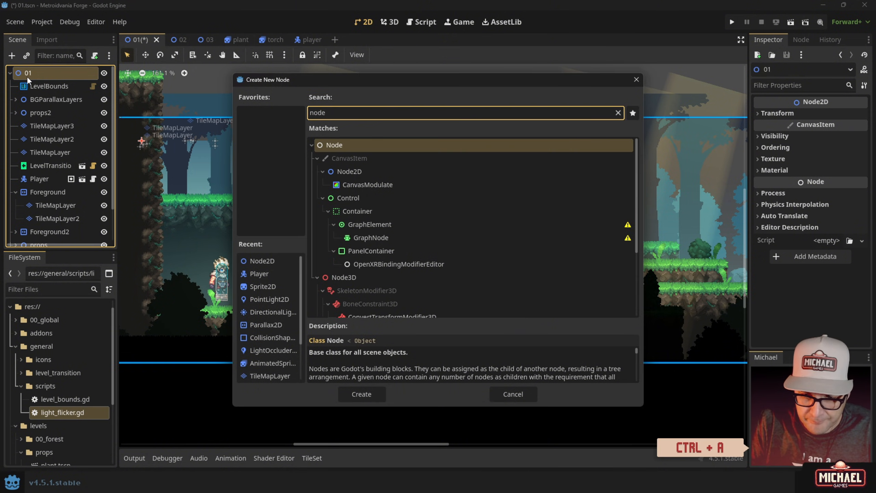
{"action": "key", "text": "Down"}
{"action": "key", "text": "Return"}
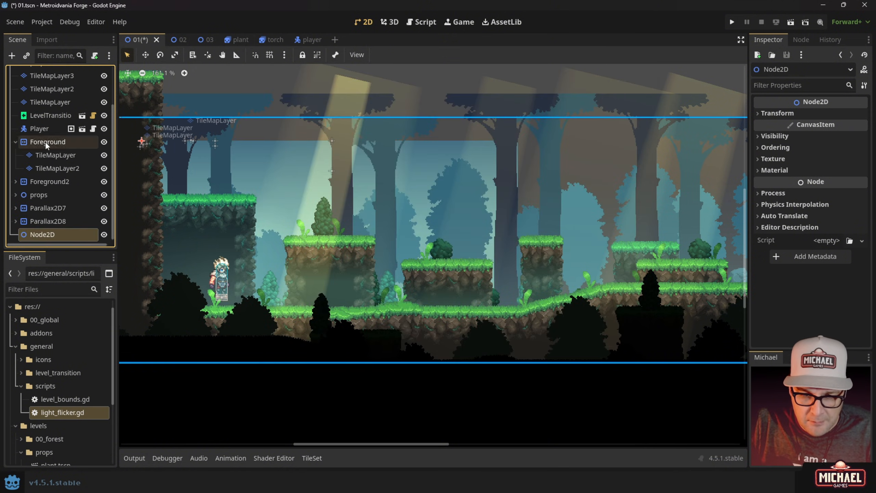
{"action": "double_click", "coordinate": [31, 239]}
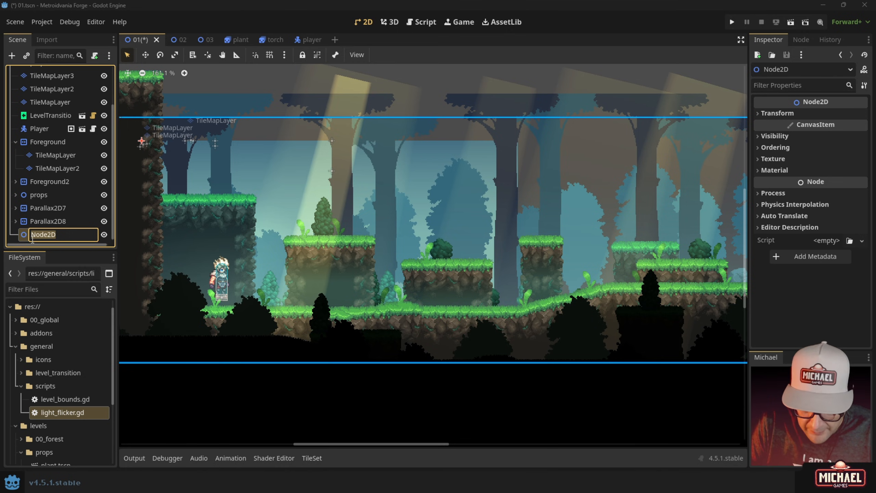
{"action": "type", "text": "LevelT"}
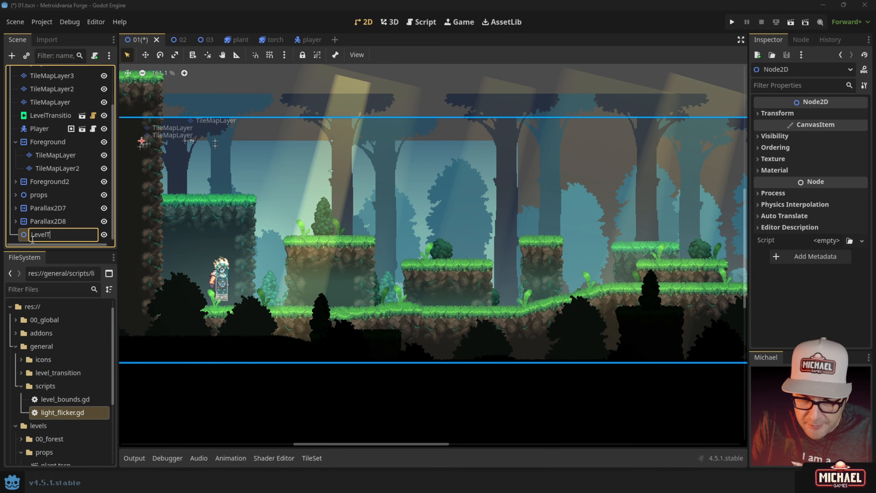
{"action": "type", "text": "ilemaps"}
{"action": "key", "text": "Return"}
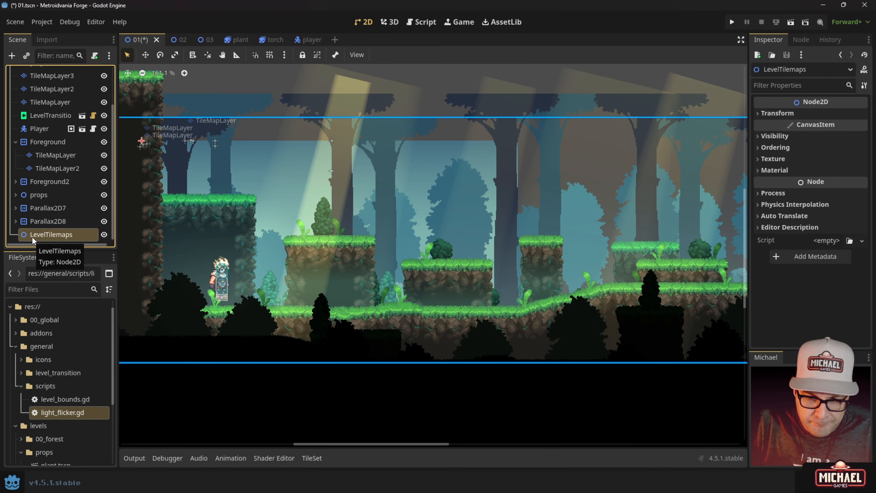
- Place LevelTilemaps directly below props2 and make TileMapLayer3, TileMapLayer2 and TileMapLayer its children, leaving the group collapsed
{"action": "left_click_drag", "start_coordinate": [32, 237], "coordinate": [13, 122]}
{"action": "left_click", "coordinate": [52, 138]}
{"action": "left_click", "coordinate": [50, 166], "text": "shift"}
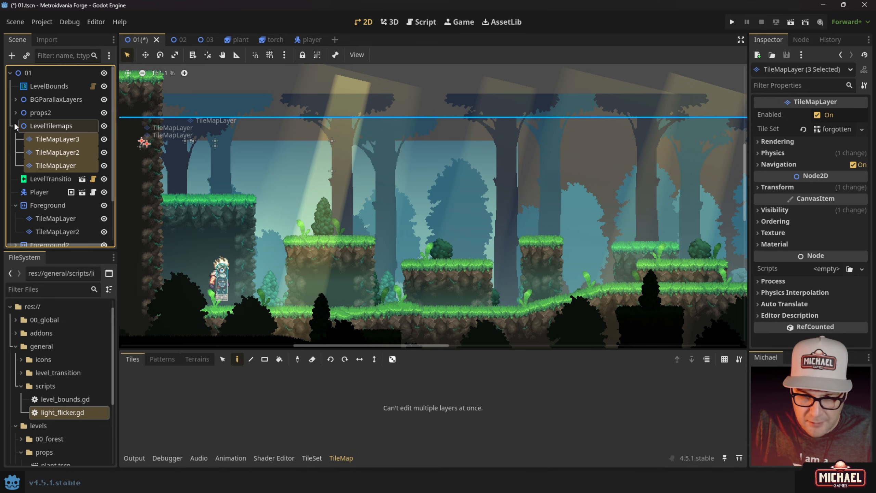
{"action": "left_click", "coordinate": [14, 122]}
- Try moving the three selected tilemap layers together in the viewport, and undo the move
{"action": "key", "text": "w"}
{"action": "left_click_drag", "start_coordinate": [270, 181], "coordinate": [248, 149]}
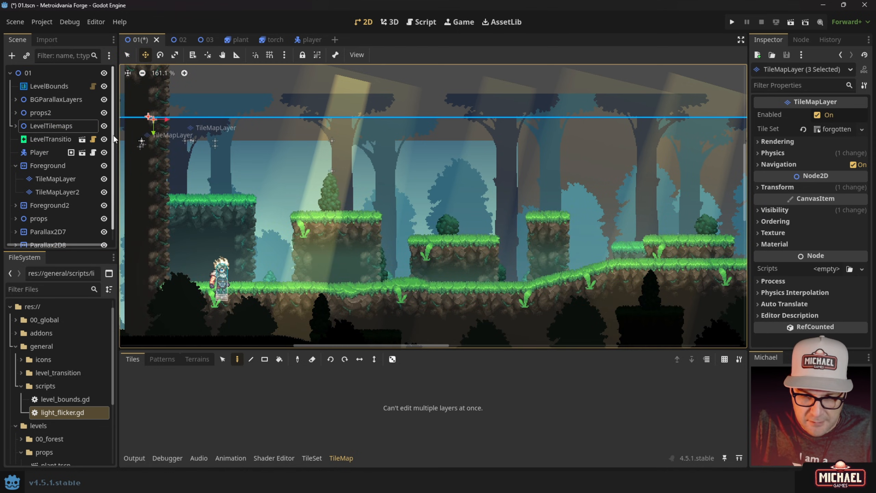
{"action": "key", "text": "ctrl+z"}
{"action": "key", "text": "ctrl+z"}
{"action": "key", "text": "ctrl+z"}
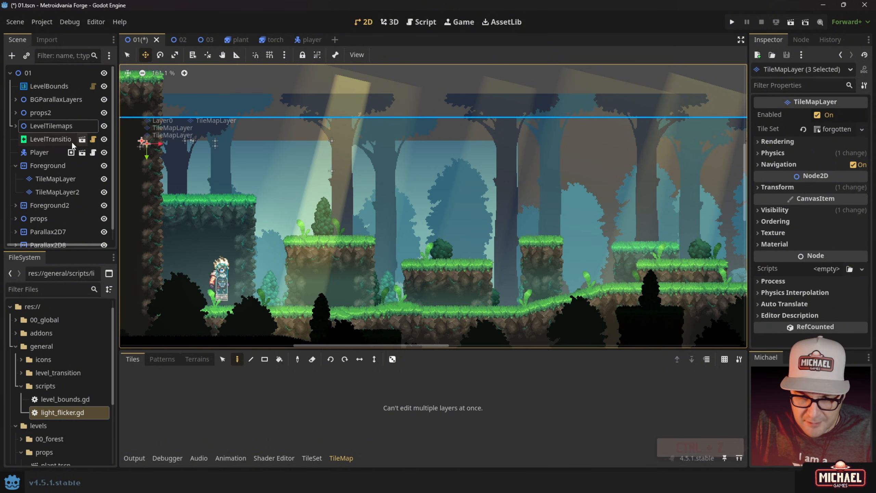
- Check the contents of LevelTilemaps, collapse Foreground, and inspect the Foreground2 and props nodes
{"action": "left_click", "coordinate": [44, 125]}
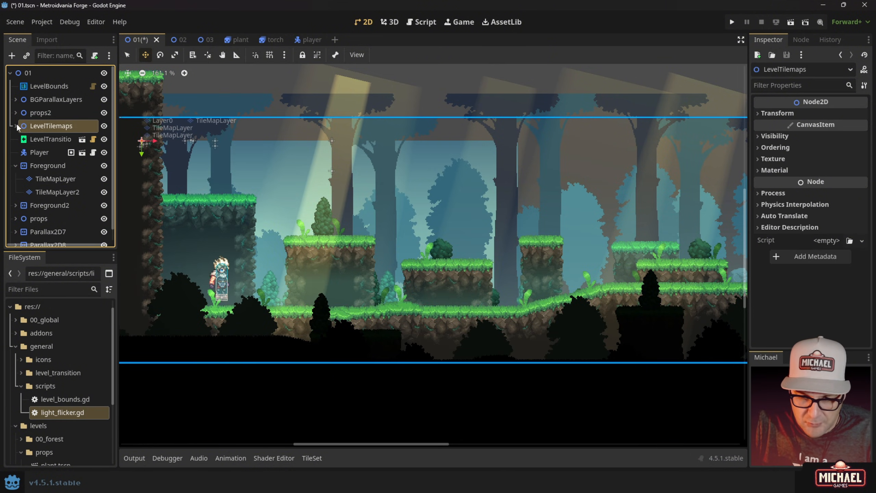
{"action": "left_click", "coordinate": [16, 126]}
{"action": "left_click", "coordinate": [16, 125]}
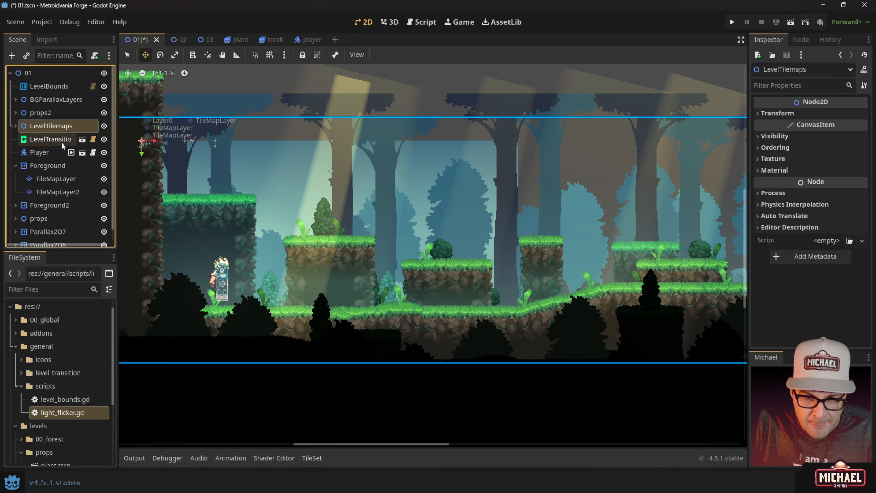
{"action": "left_click", "coordinate": [16, 165]}
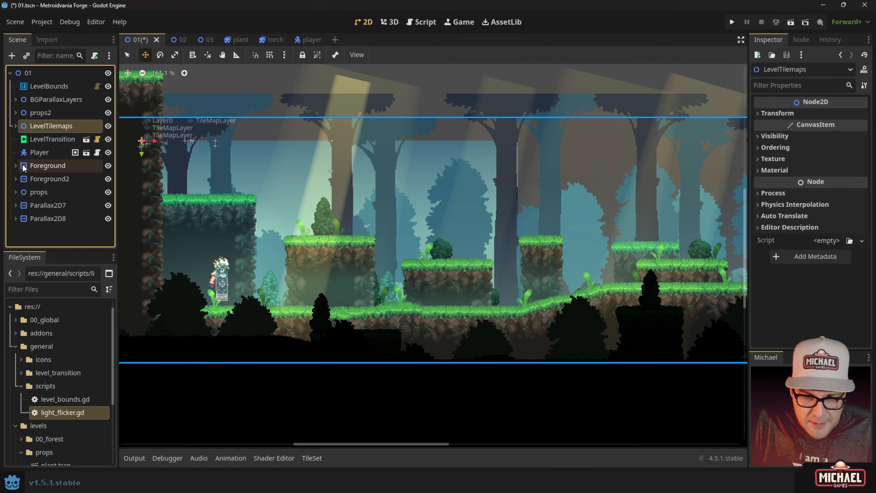
{"action": "left_click", "coordinate": [50, 179]}
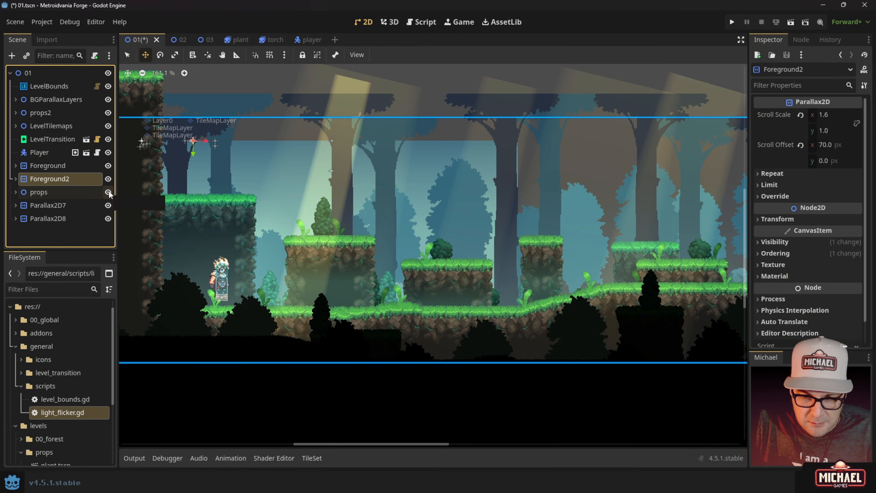
{"action": "left_click", "coordinate": [43, 190]}
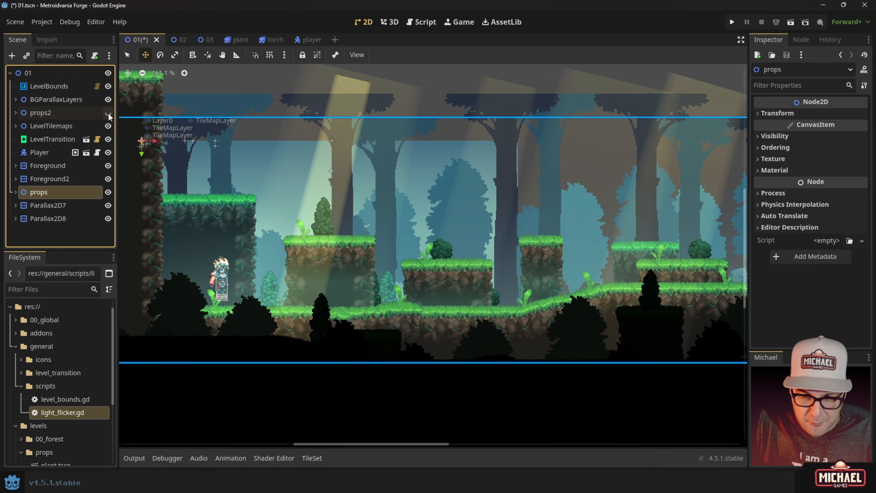
- Move props2 into BGParallaxLayers and props into LevelTilemaps, leaving both groups collapsed
{"action": "left_click_drag", "start_coordinate": [44, 111], "coordinate": [56, 98]}
{"action": "left_click", "coordinate": [15, 99]}
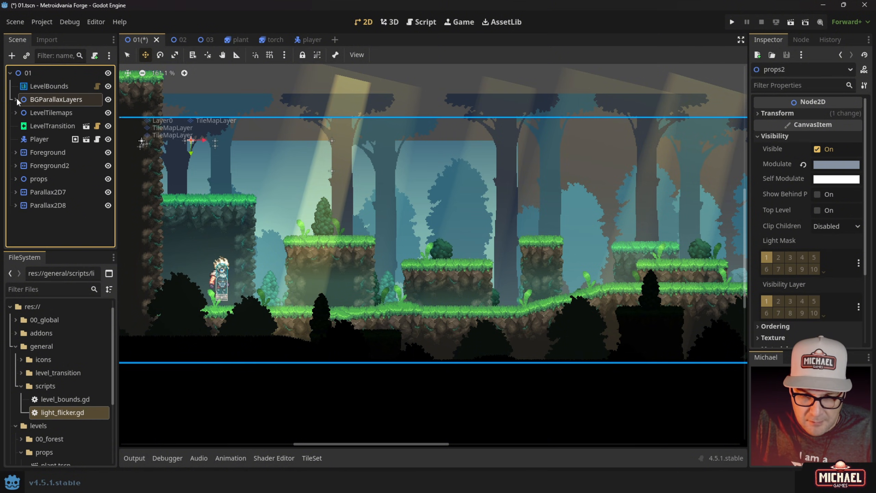
{"action": "left_click_drag", "start_coordinate": [37, 179], "coordinate": [55, 110]}
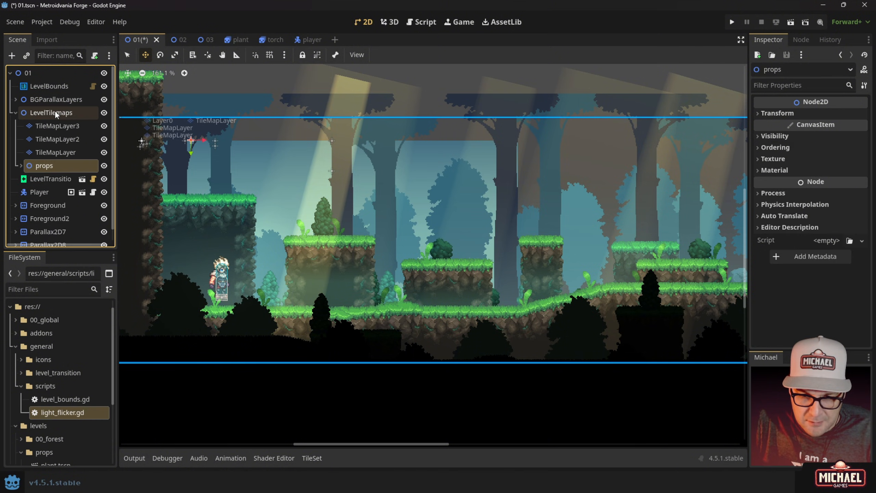
{"action": "left_click", "coordinate": [15, 113]}
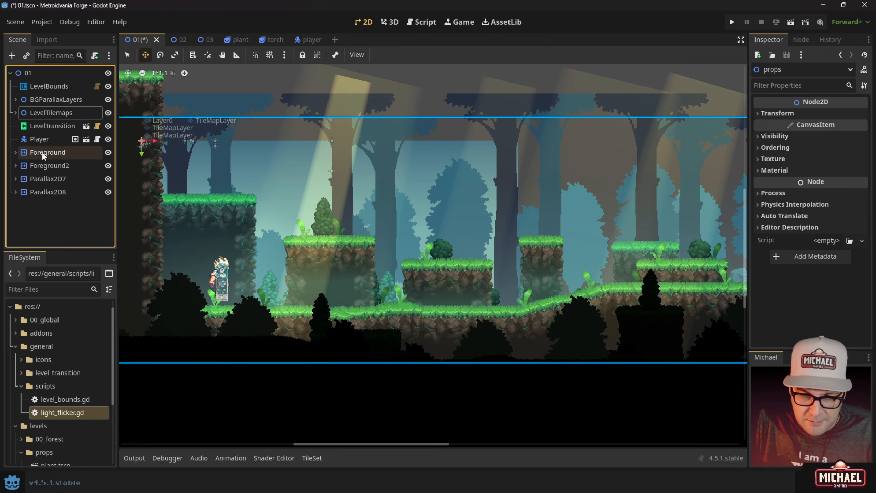
- Add a Node2D child to the root node 01 and place it directly above Foreground
{"action": "left_click", "coordinate": [35, 74]}
{"action": "key", "text": "ctrl+a"}
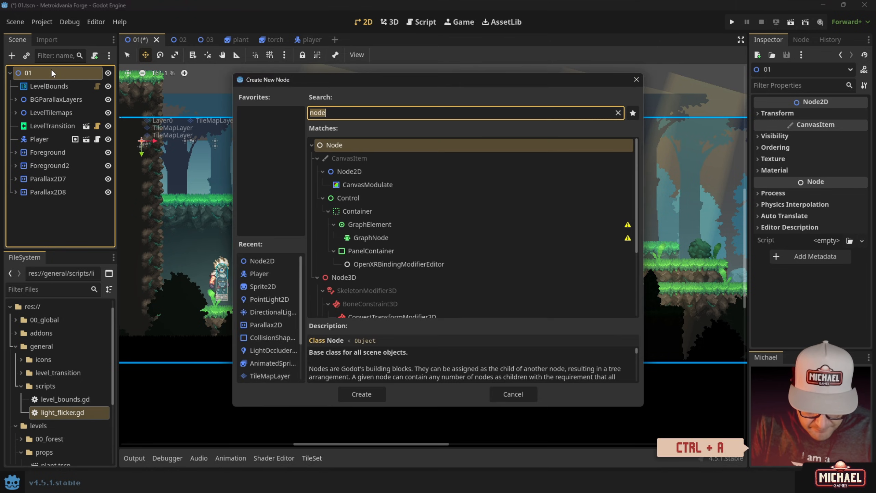
{"action": "left_click", "coordinate": [352, 166]}
{"action": "double_click", "coordinate": [352, 167]}
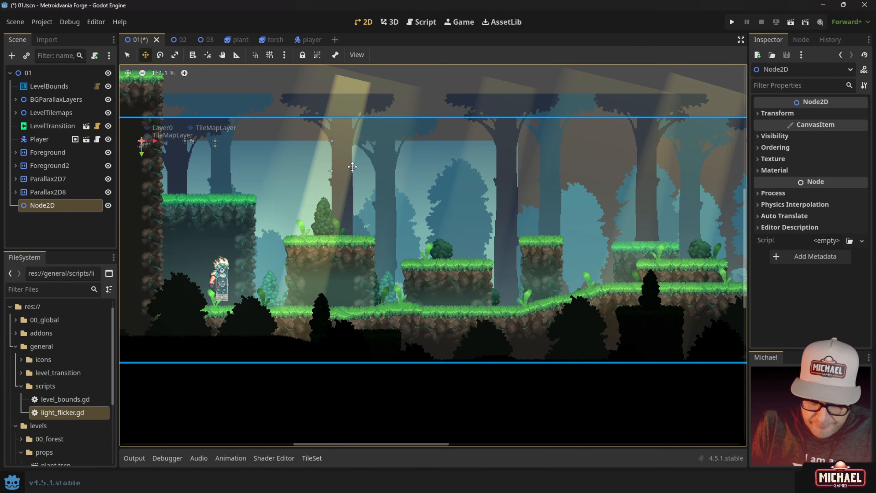
{"action": "left_click_drag", "start_coordinate": [55, 207], "coordinate": [45, 151]}
- Make Foreground, Foreground2, Parallax2D7 and Parallax2D8 children of the new Node2D, and name that parent ForegroundElements, leaving it collapsed
{"action": "left_click", "coordinate": [48, 169]}
{"action": "left_click", "coordinate": [48, 204], "text": "shift"}
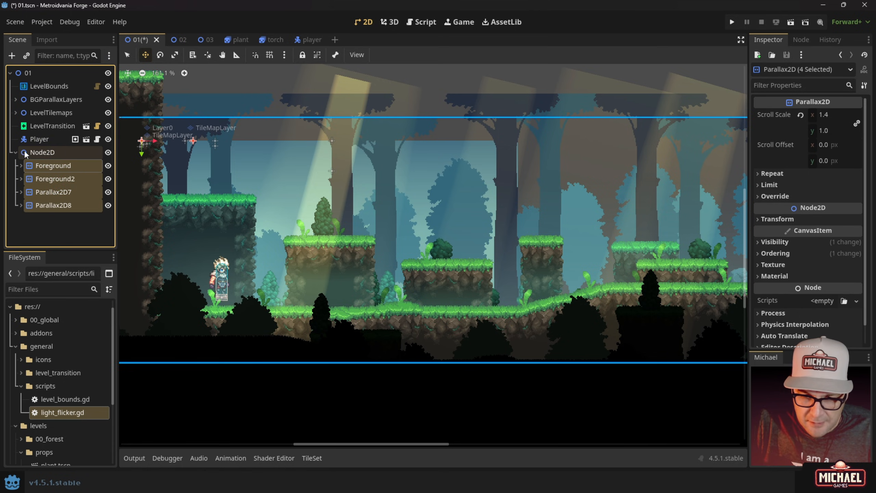
{"action": "left_click", "coordinate": [25, 153]}
{"action": "left_click", "coordinate": [44, 156]}
{"action": "type", "text": "Foreground"}
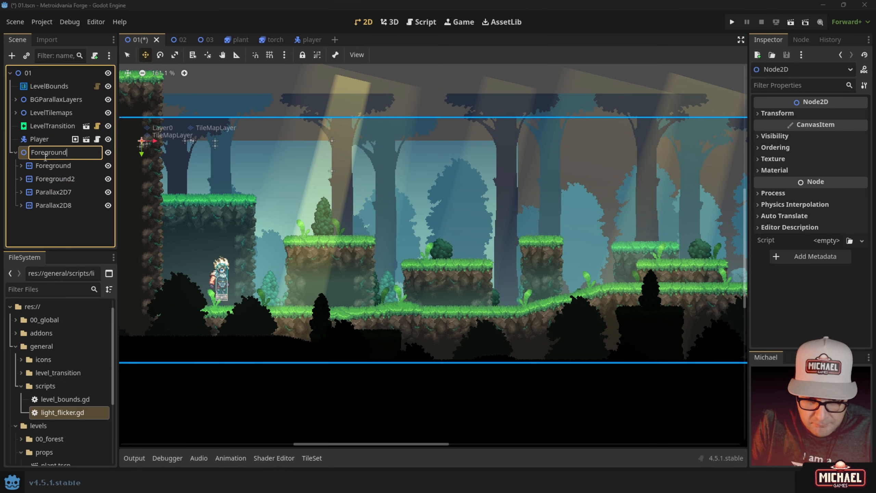
{"action": "type", "text": "Elements"}
{"action": "key", "text": "Return"}
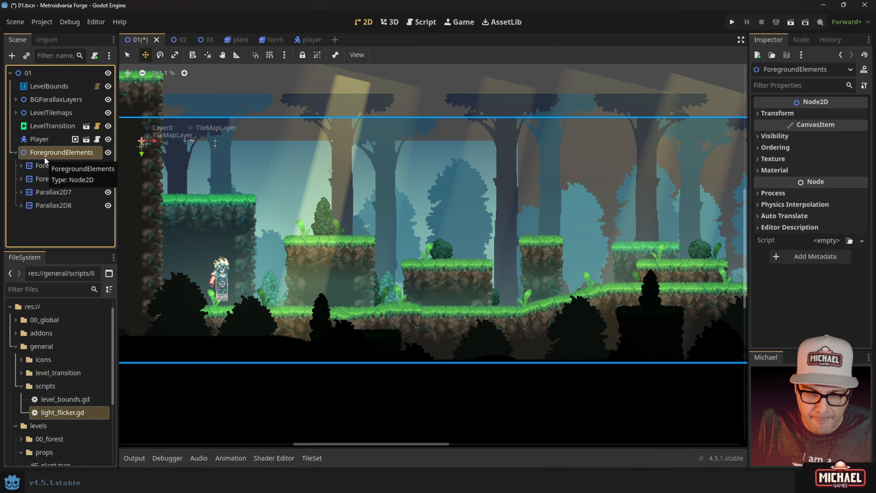
{"action": "left_click", "coordinate": [15, 152]}
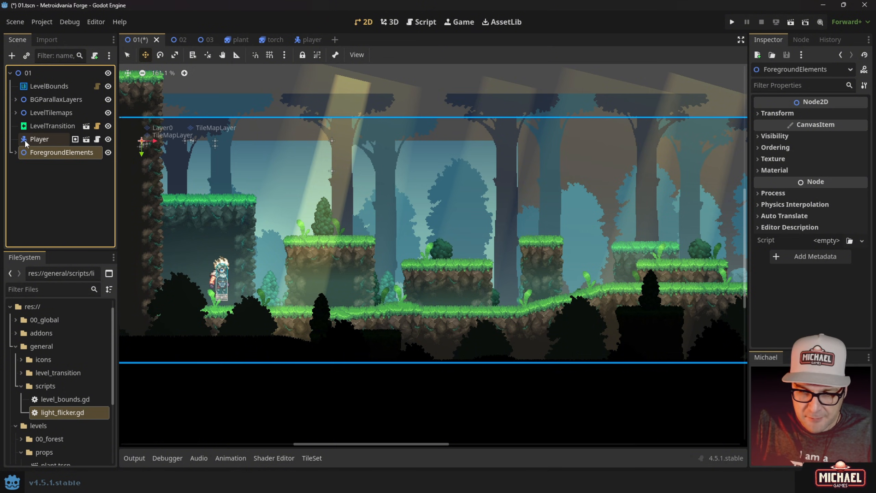
- Reorder the scene tree so LevelTransition and Player sit directly below LevelBounds, above the grouped nodes
{"action": "left_click_drag", "start_coordinate": [25, 139], "coordinate": [33, 158]}
{"action": "left_click", "coordinate": [31, 126]}
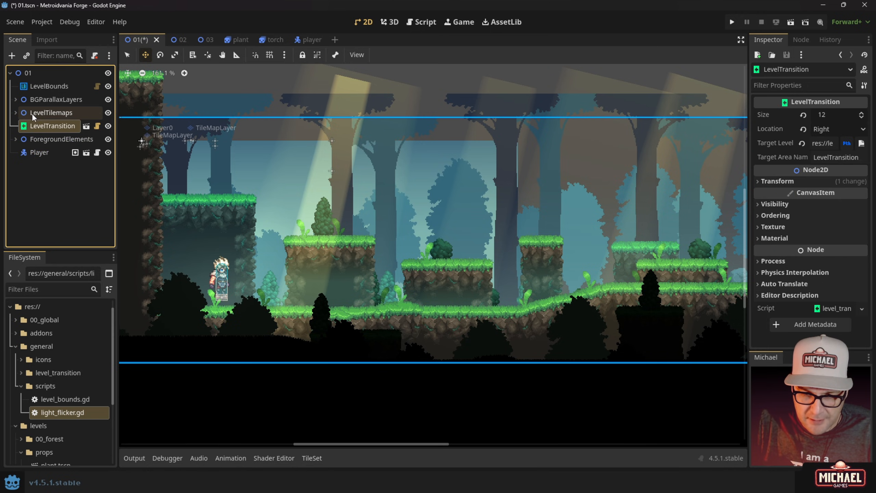
{"action": "left_click_drag", "start_coordinate": [33, 123], "coordinate": [36, 98]}
{"action": "left_click_drag", "start_coordinate": [31, 153], "coordinate": [31, 106]}
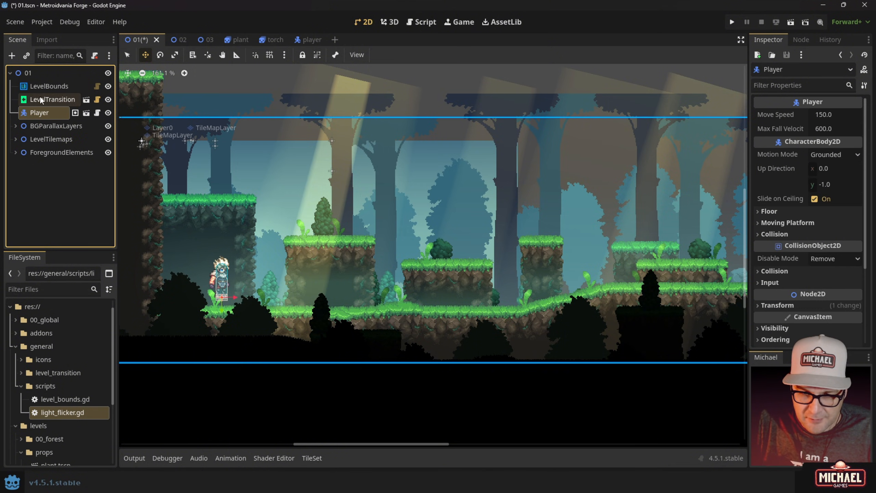
- Review the LevelTransition, Player and LevelBounds nodes by selecting each one
{"action": "left_click", "coordinate": [38, 100]}
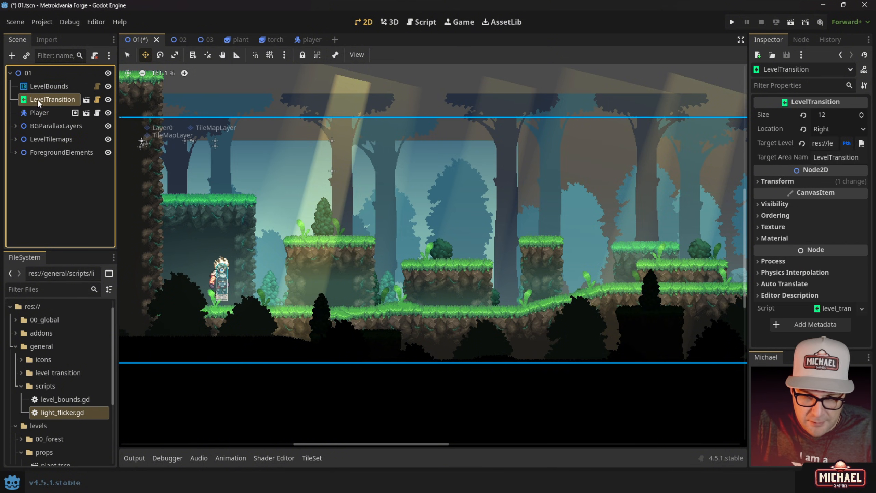
{"action": "left_click", "coordinate": [39, 112]}
{"action": "left_click", "coordinate": [41, 86]}
{"action": "left_click", "coordinate": [41, 97]}
{"action": "left_click", "coordinate": [41, 111]}
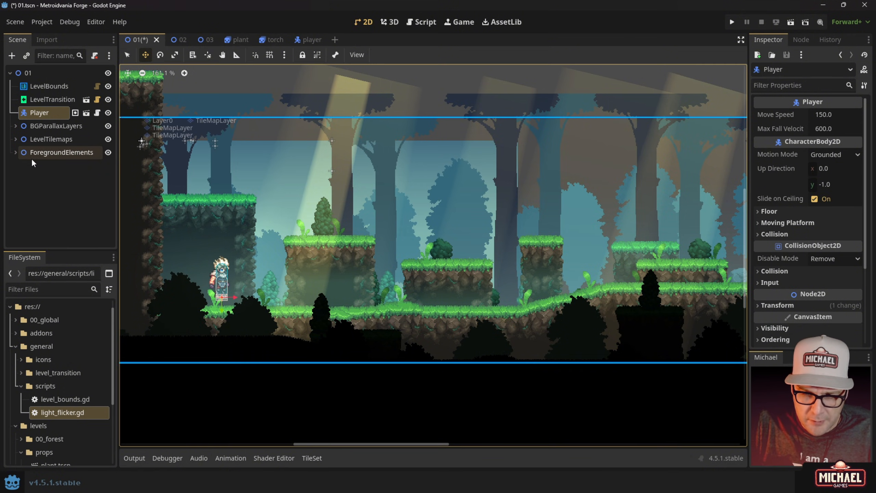
- Examine FogSprite2D's effect inside BGParallaxLayers by repeatedly toggling its visibility, leaving it visible and the group collapsed
{"action": "left_click", "coordinate": [15, 126]}
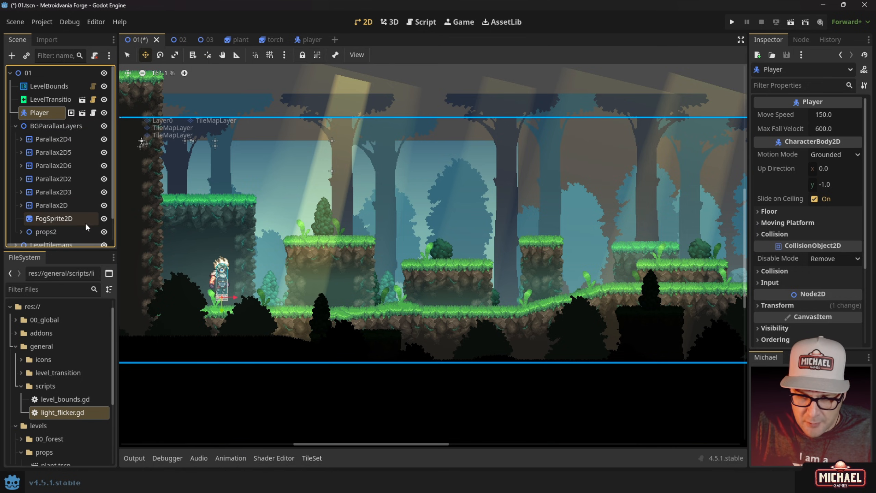
{"action": "left_click", "coordinate": [104, 219]}
{"action": "left_click", "coordinate": [104, 219]}
{"action": "left_click", "coordinate": [105, 220]}
{"action": "left_click", "coordinate": [105, 219]}
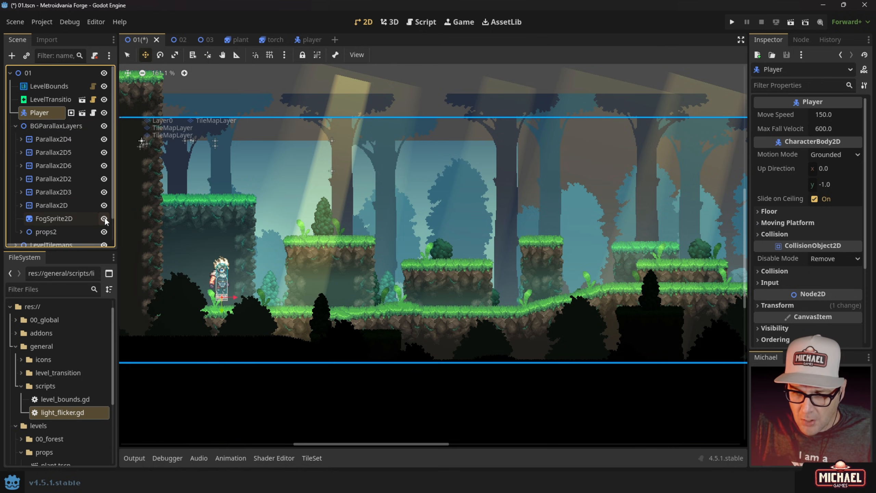
{"action": "left_click", "coordinate": [104, 219]}
{"action": "left_click", "coordinate": [104, 219]}
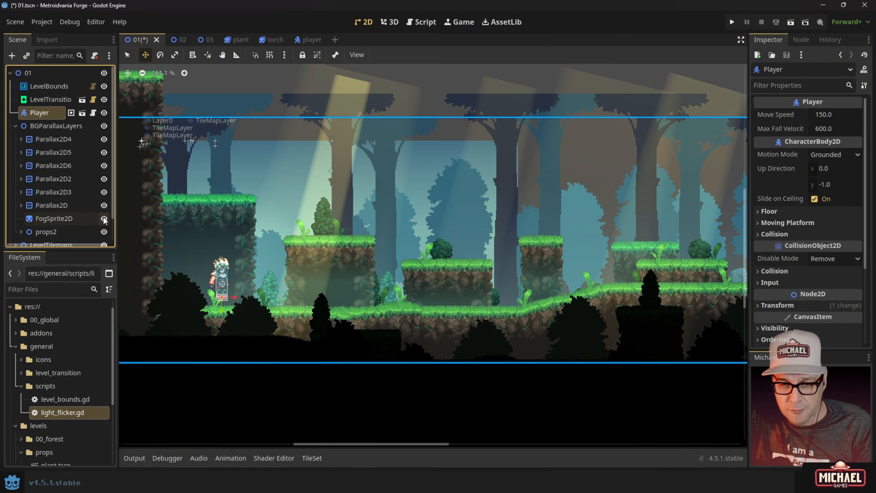
{"action": "left_click", "coordinate": [105, 220]}
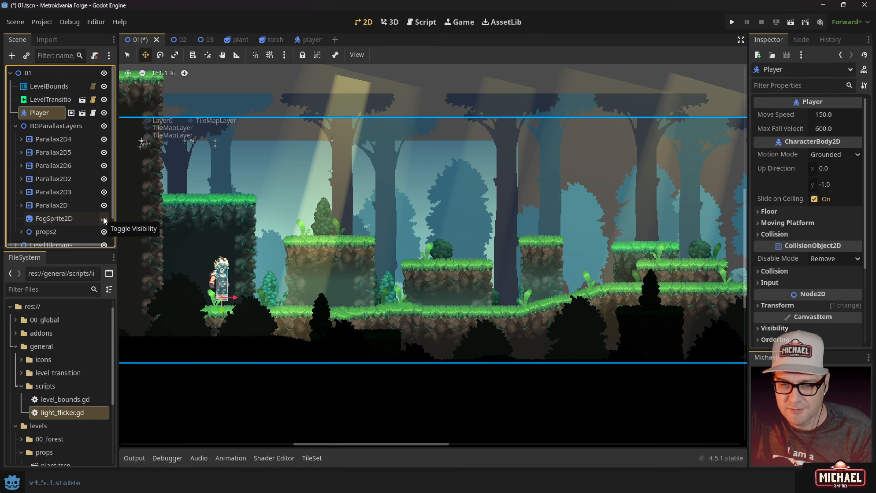
{"action": "left_click", "coordinate": [103, 217]}
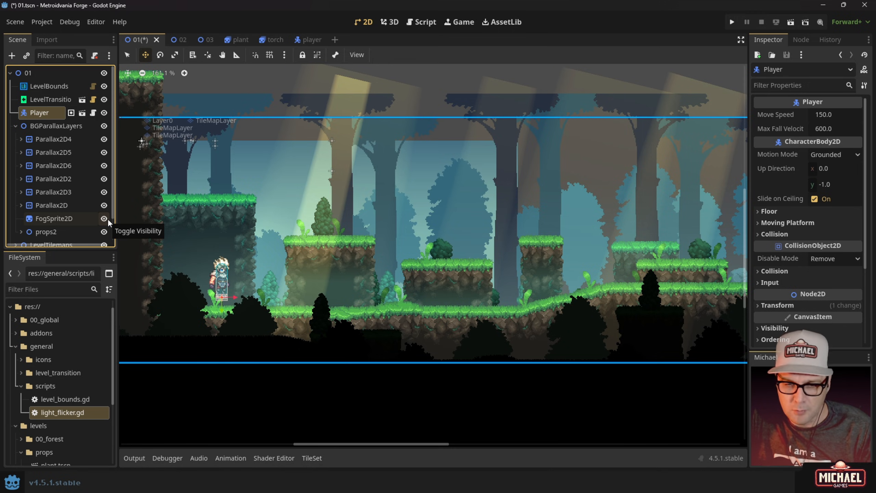
{"action": "left_click", "coordinate": [14, 126]}
{"action": "left_click", "coordinate": [36, 139]}
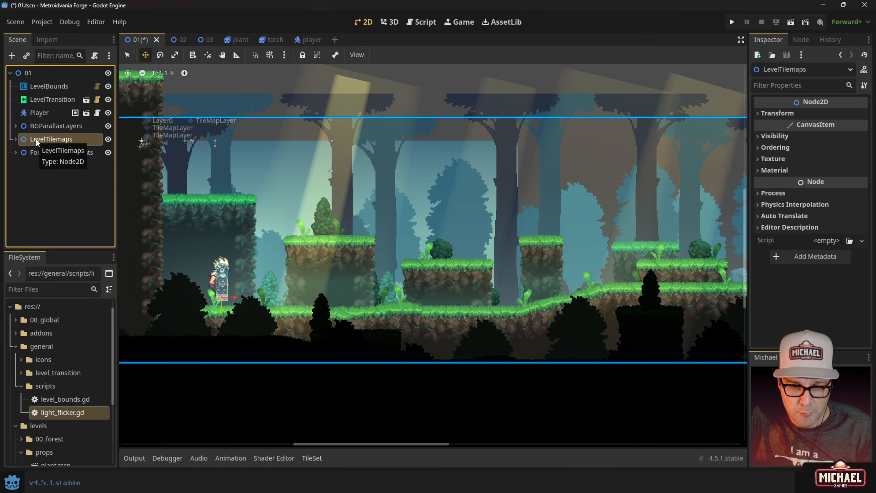
- Add a Sprite2D child to the root node 01 and name it FogSprite
{"action": "left_click", "coordinate": [24, 74]}
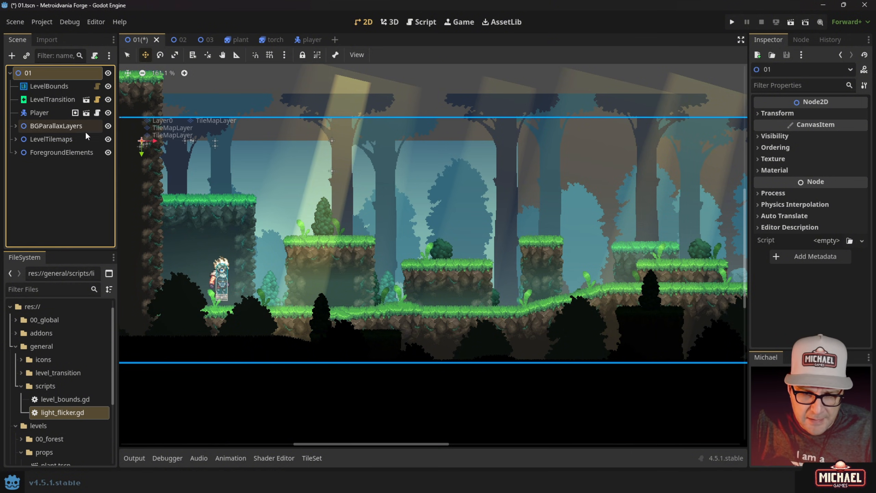
{"action": "key", "text": "ctrl+a"}
{"action": "type", "text": "spreit"}
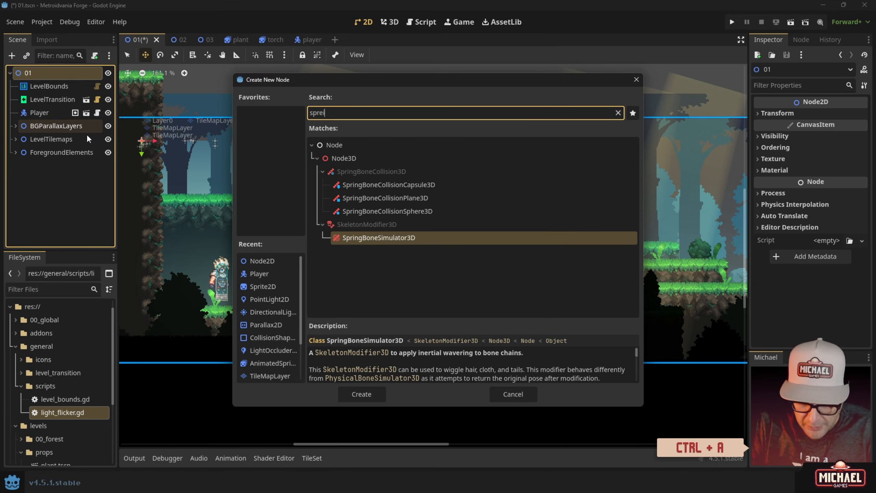
{"action": "key", "text": "BackSpace"}
{"action": "key", "text": "BackSpace"}
{"action": "key", "text": "BackSpace"}
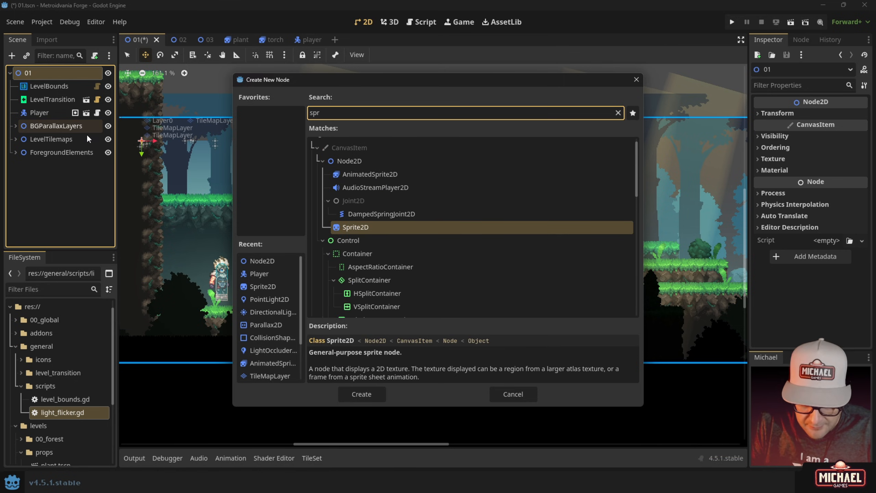
{"action": "type", "text": "ite"}
{"action": "key", "text": "Return"}
{"action": "key", "text": "F2"}
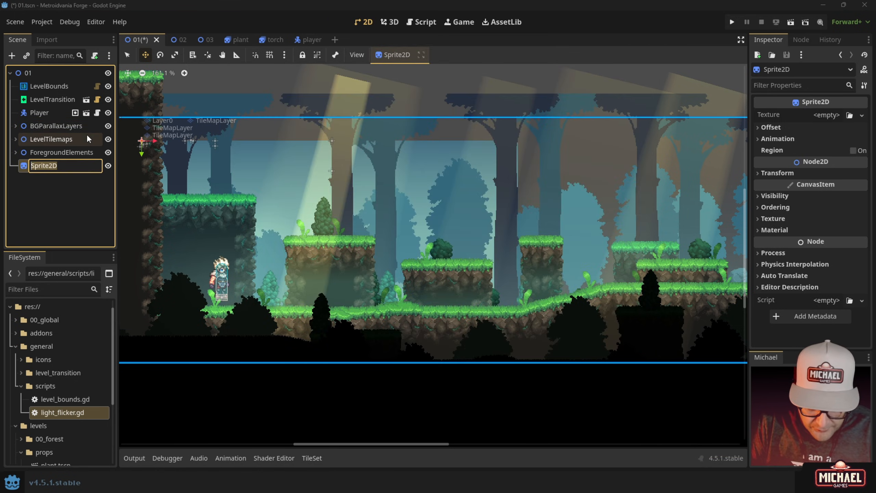
{"action": "type", "text": "FogSprite"}
{"action": "key", "text": "Return"}
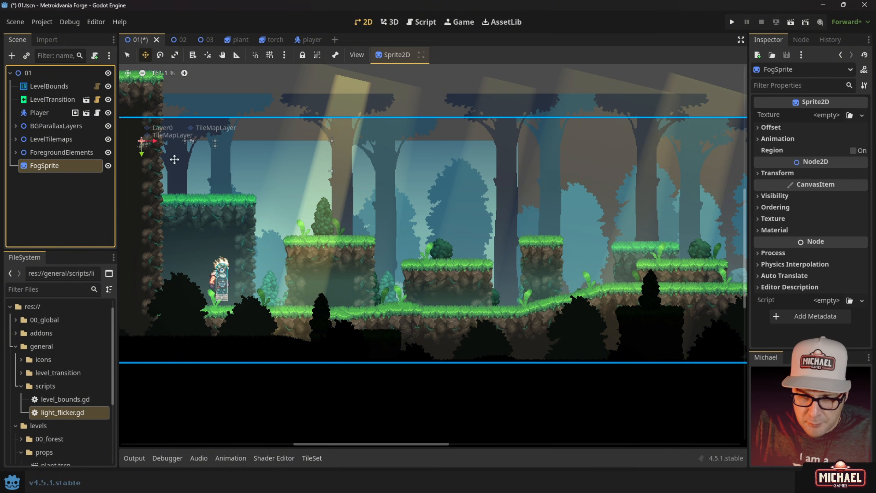
- Assign a new NoiseTexture2D as the texture of FogSprite and bring the whole sprite into view
{"action": "left_click", "coordinate": [862, 116]}
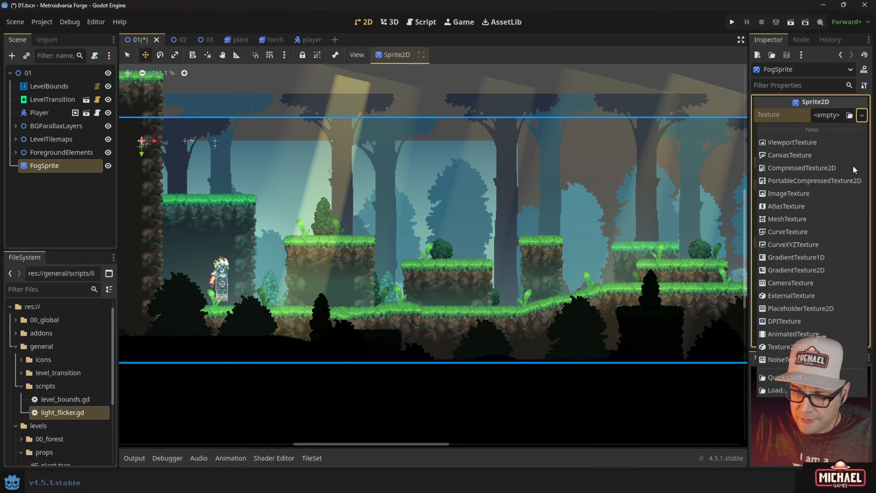
{"action": "left_click", "coordinate": [799, 360]}
{"action": "scroll", "coordinate": [317, 188], "scroll_direction": "down", "scroll_amount": 5}
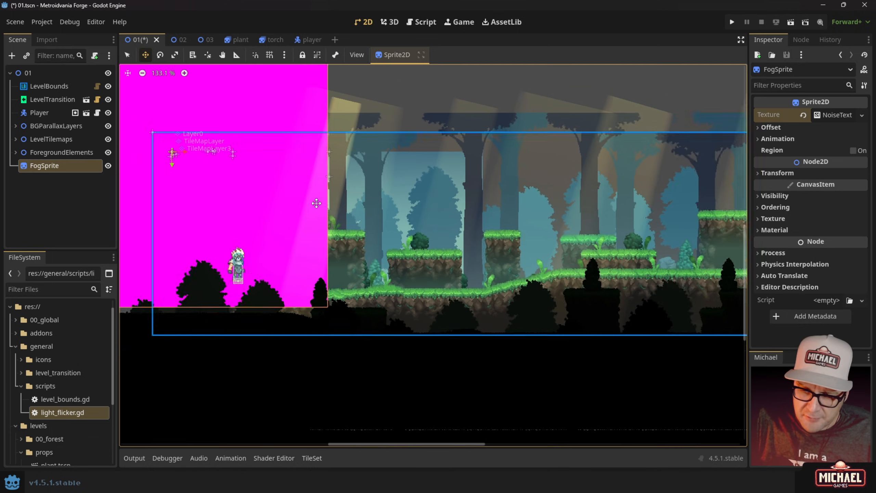
{"action": "middle_click_drag", "start_coordinate": [317, 183], "coordinate": [555, 198]}
{"action": "middle_click_drag", "start_coordinate": [487, 169], "coordinate": [425, 206]}
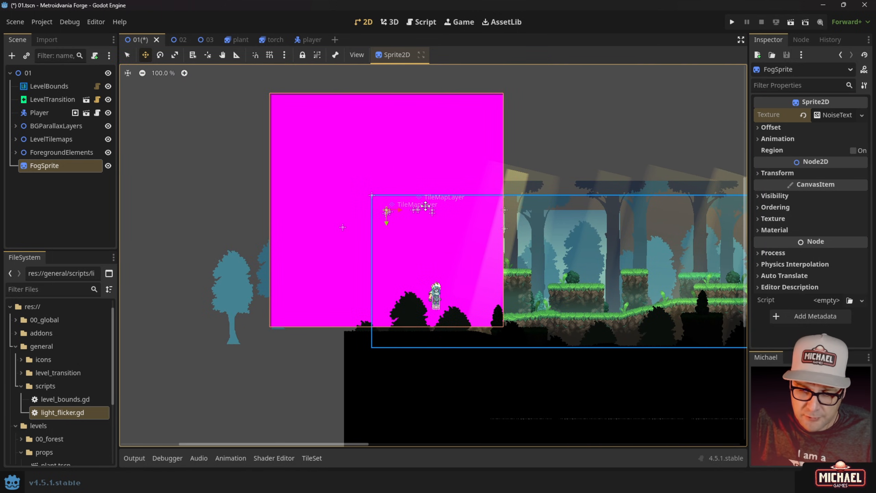
- Expand FogSprite's noise texture and assign a new FastNoiseLite as its Noise
{"action": "left_click", "coordinate": [820, 116]}
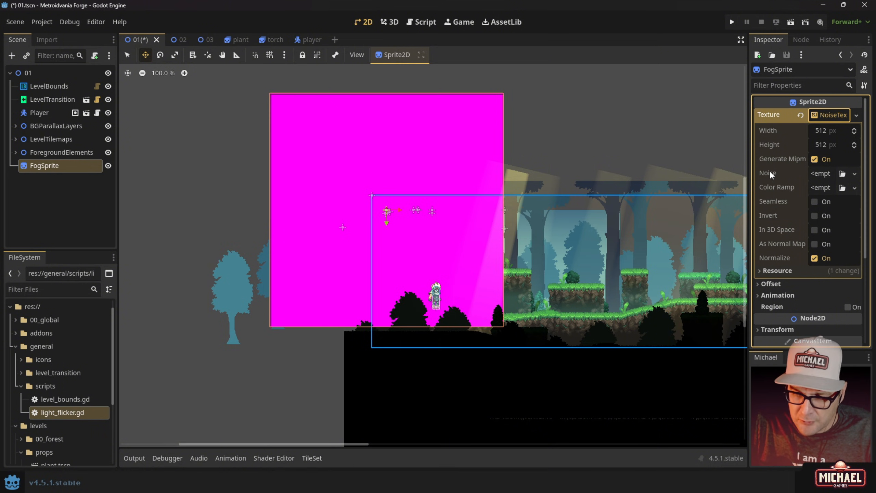
{"action": "mouse_move", "coordinate": [771, 171]}
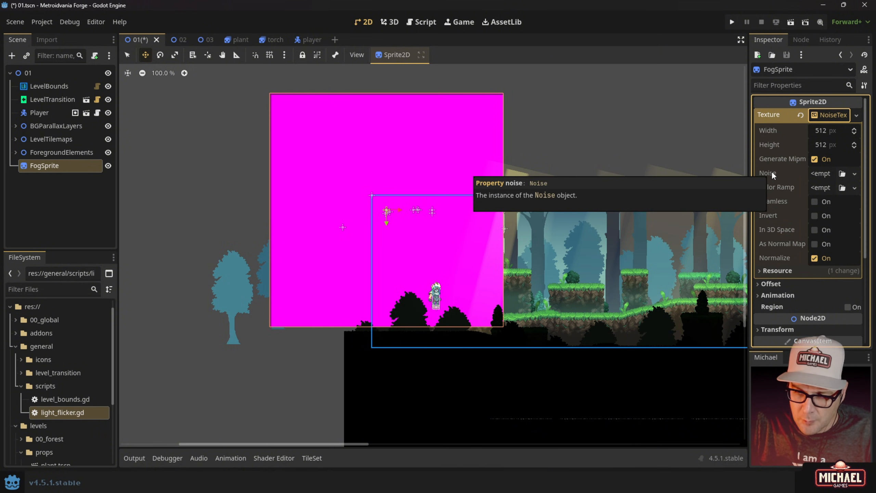
{"action": "left_click", "coordinate": [827, 174]}
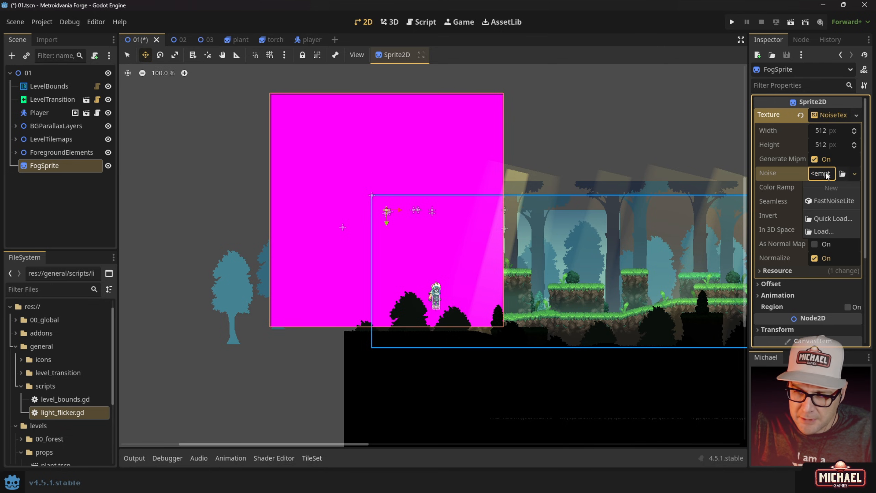
{"action": "left_click", "coordinate": [827, 201]}
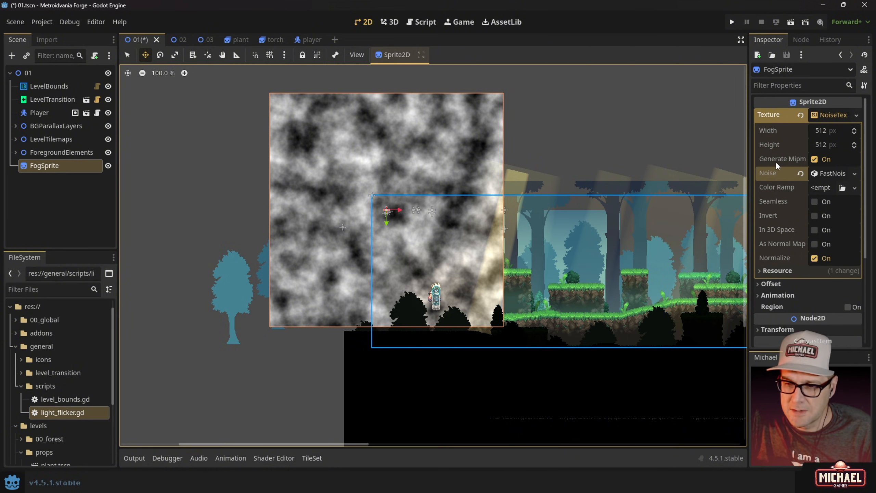
- Lower the FastNoiseLite's Frequency to 0.0062 to enlarge the cloud pattern
{"action": "left_click", "coordinate": [829, 176]}
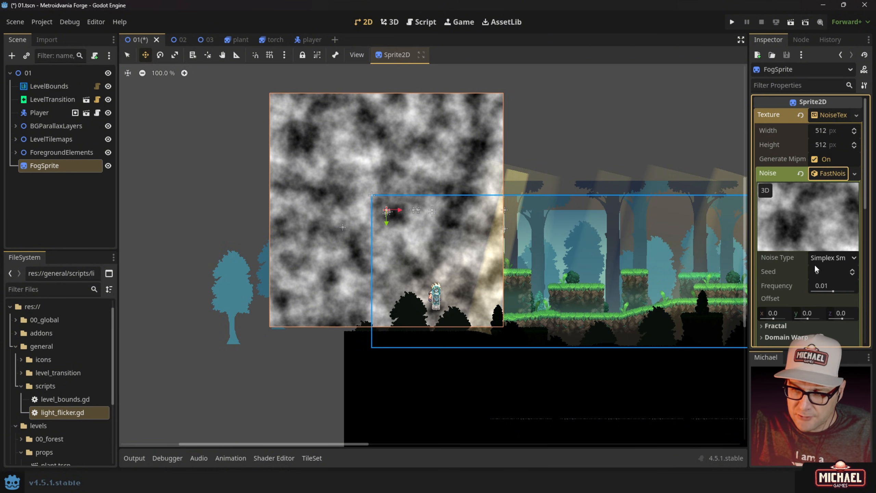
{"action": "scroll", "coordinate": [815, 265], "scroll_direction": "down", "scroll_amount": 1}
{"action": "left_click_drag", "start_coordinate": [834, 260], "coordinate": [830, 263]}
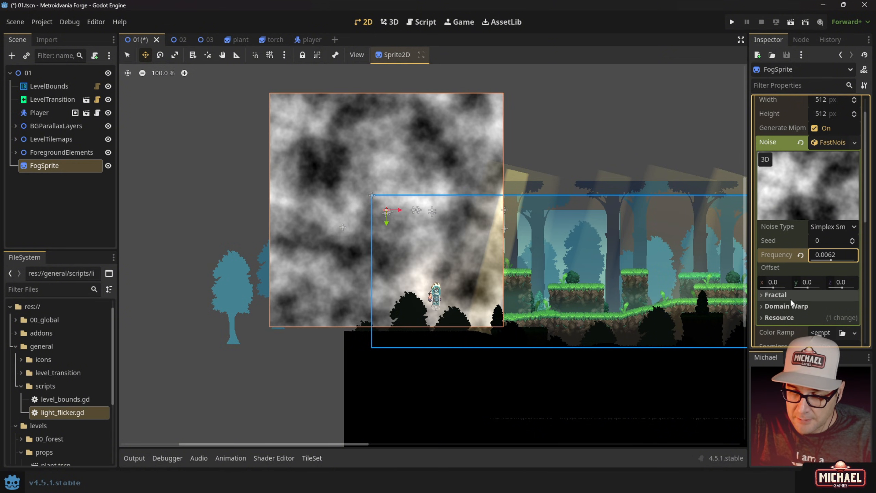
- Try out the Lacunarity in the noise's Fractal settings, leaving it at 2.0 and the group collapsed
{"action": "left_click", "coordinate": [761, 295]}
{"action": "scroll", "coordinate": [763, 257], "scroll_direction": "down", "scroll_amount": 3}
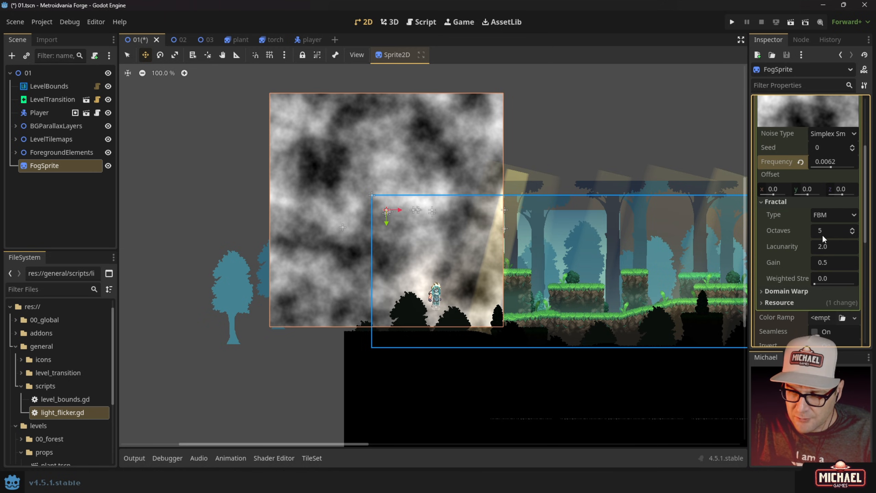
{"action": "left_click_drag", "start_coordinate": [796, 246], "coordinate": [809, 248]}
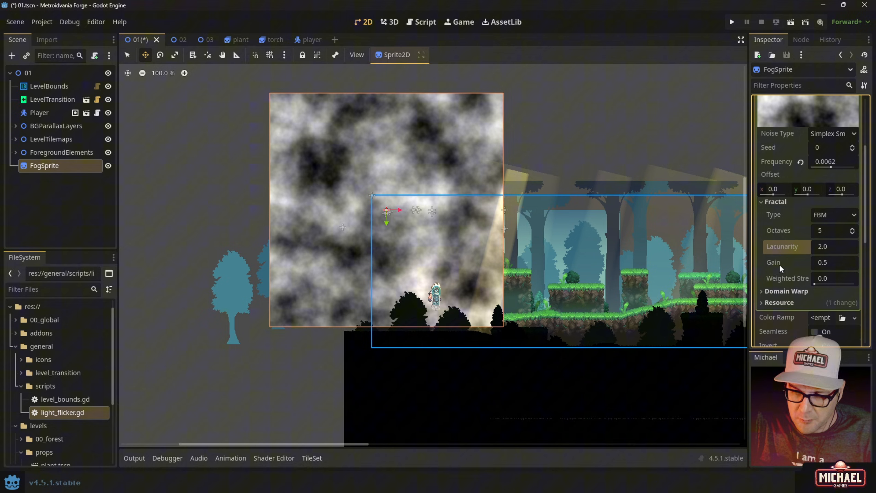
{"action": "left_click", "coordinate": [760, 203]}
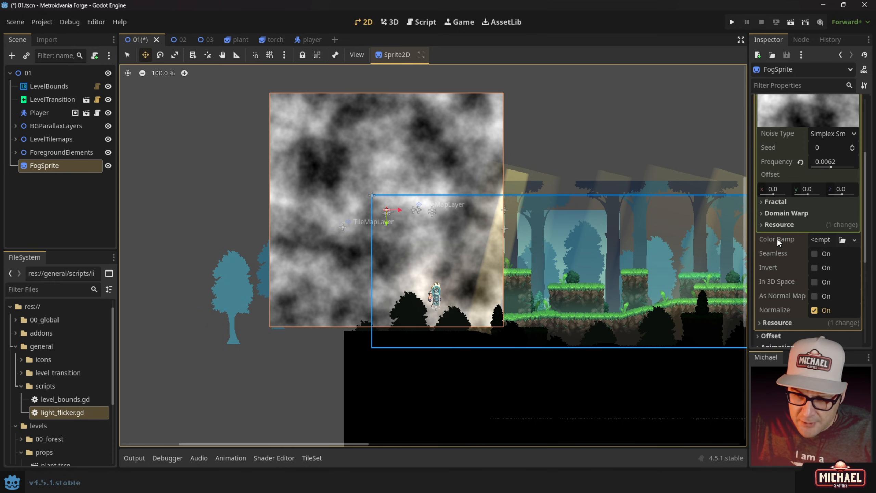
- Compare the noise texture with and without Seamless, leaving Seamless enabled
{"action": "left_click", "coordinate": [815, 254]}
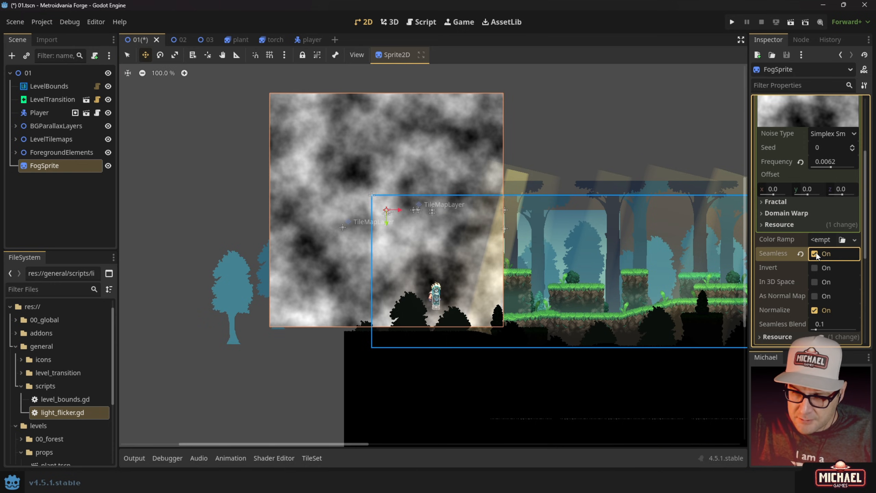
{"action": "left_click", "coordinate": [816, 254]}
{"action": "left_click", "coordinate": [816, 254]}
{"action": "left_click", "coordinate": [816, 254]}
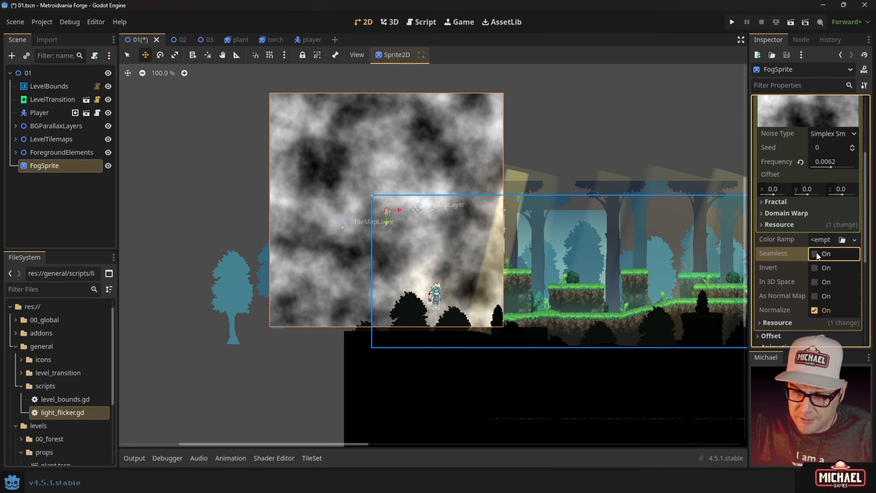
{"action": "left_click", "coordinate": [816, 254]}
- Compare the noise texture with and without Normalize, leaving Normalize disabled
{"action": "left_click", "coordinate": [816, 310]}
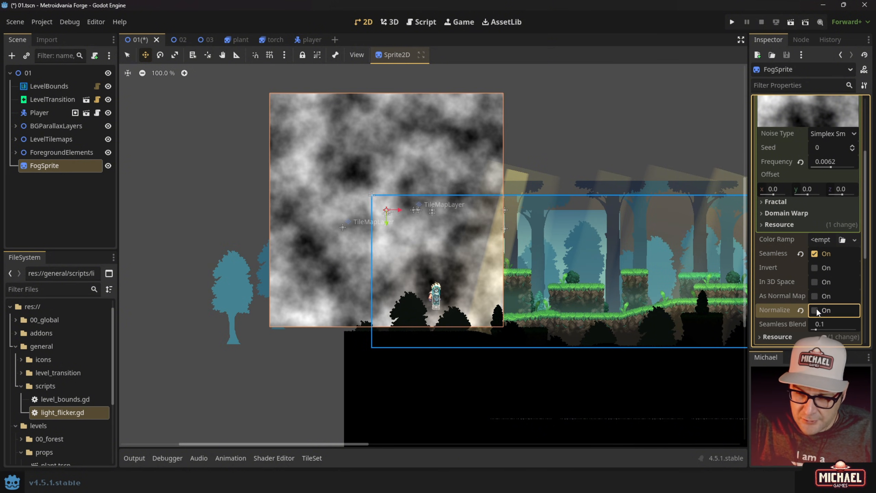
{"action": "left_click", "coordinate": [816, 309]}
{"action": "left_click", "coordinate": [816, 310]}
{"action": "left_click", "coordinate": [815, 310]}
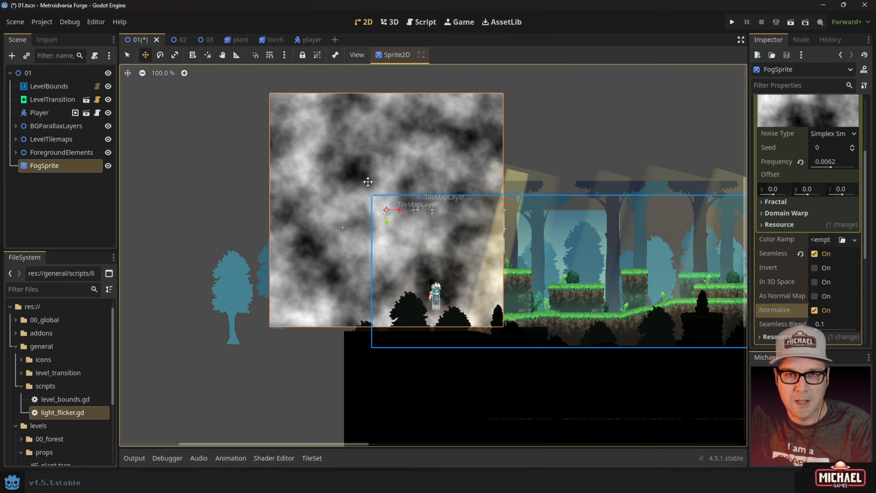
{"action": "left_click", "coordinate": [816, 310]}
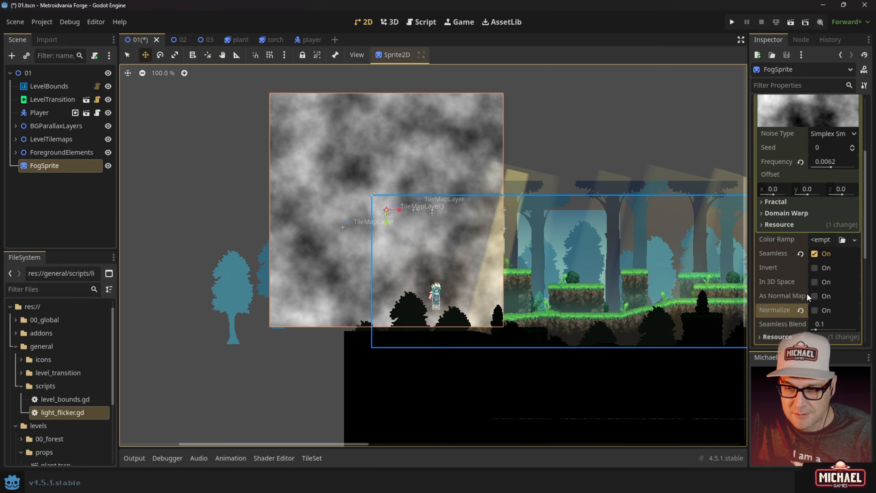
- Try Invert and As Normal Map on the noise texture, switching each one off again after inspecting its effect
{"action": "left_click", "coordinate": [815, 268]}
{"action": "left_click", "coordinate": [815, 269]}
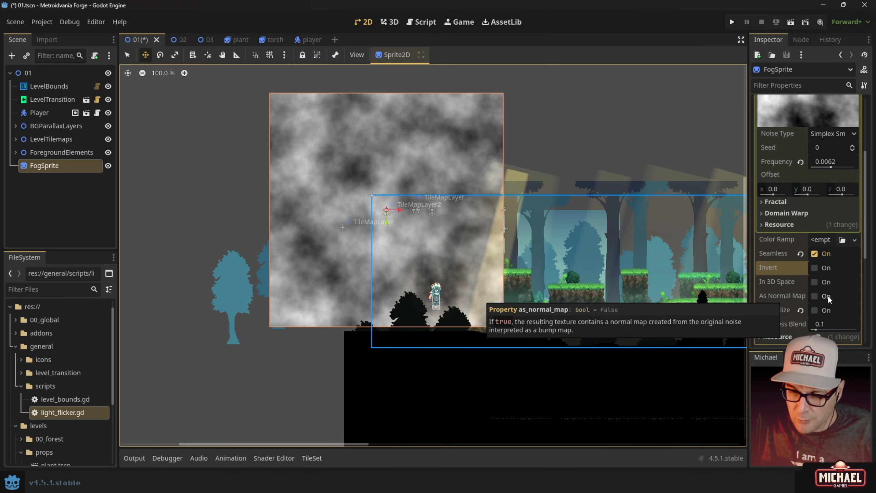
{"action": "left_click", "coordinate": [815, 295]}
{"action": "scroll", "coordinate": [376, 163], "scroll_direction": "up", "scroll_amount": 10}
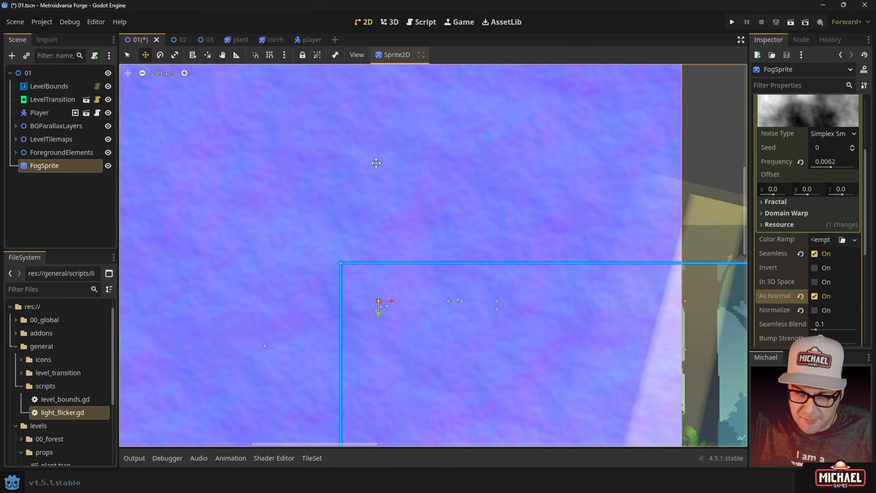
{"action": "scroll", "coordinate": [222, 173], "scroll_direction": "up", "scroll_amount": 7}
{"action": "scroll", "coordinate": [348, 163], "scroll_direction": "up", "scroll_amount": 6}
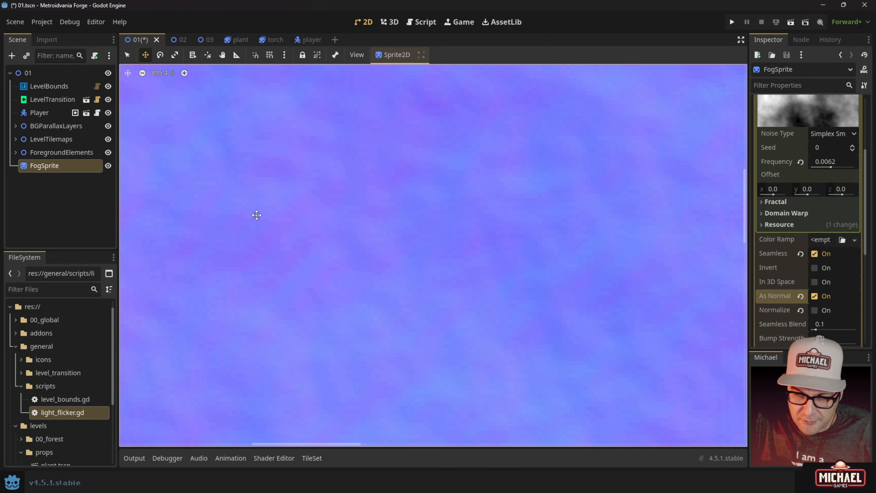
{"action": "scroll", "coordinate": [448, 210], "scroll_direction": "down", "scroll_amount": 18}
{"action": "scroll", "coordinate": [448, 210], "scroll_direction": "down", "scroll_amount": 5}
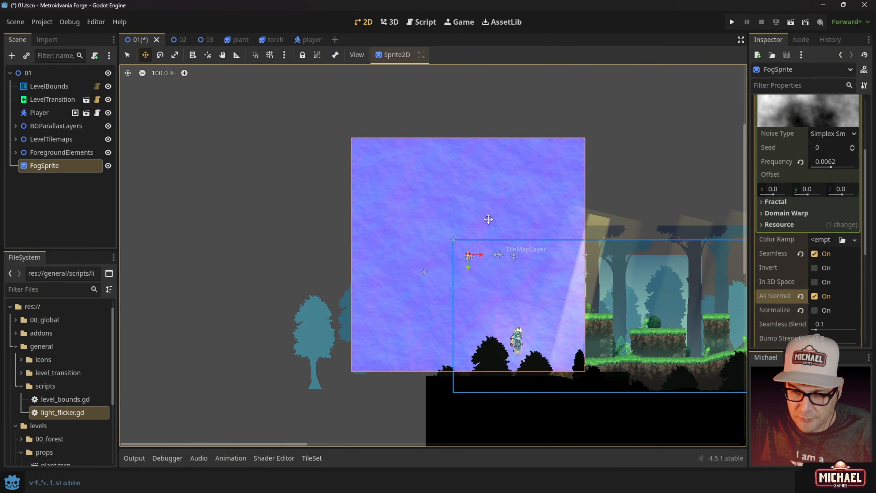
{"action": "middle_click_drag", "start_coordinate": [465, 217], "coordinate": [413, 216]}
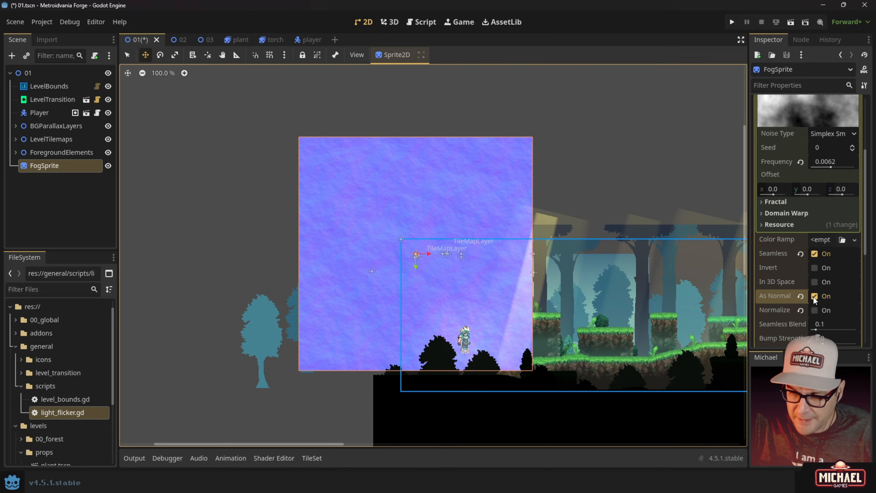
{"action": "left_click", "coordinate": [815, 296]}
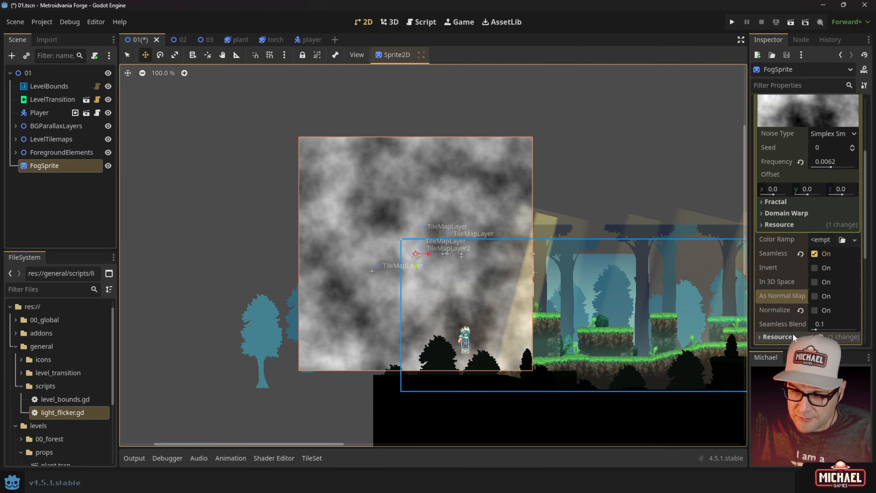
- Compare the texture's Seamless Blend at 0.0 and 0.465, and set it to 0.3
{"action": "left_click_drag", "start_coordinate": [816, 329], "coordinate": [808, 329]}
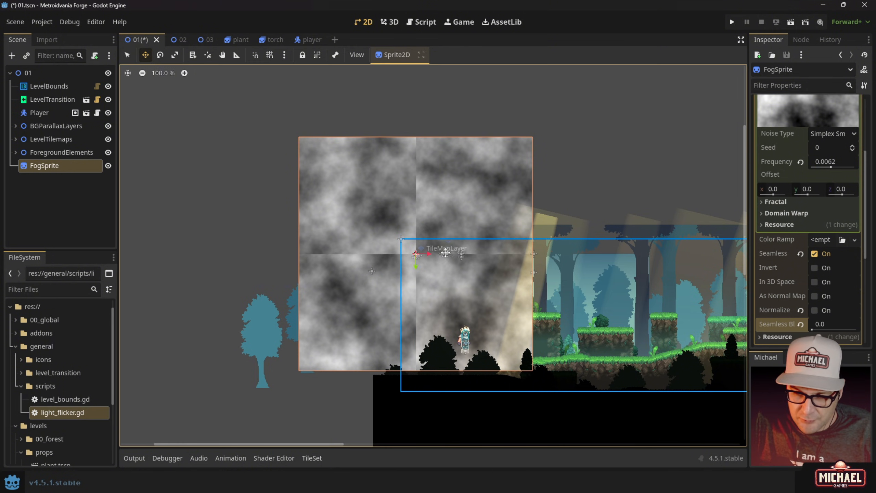
{"action": "scroll", "coordinate": [495, 254], "scroll_direction": "up", "scroll_amount": 4}
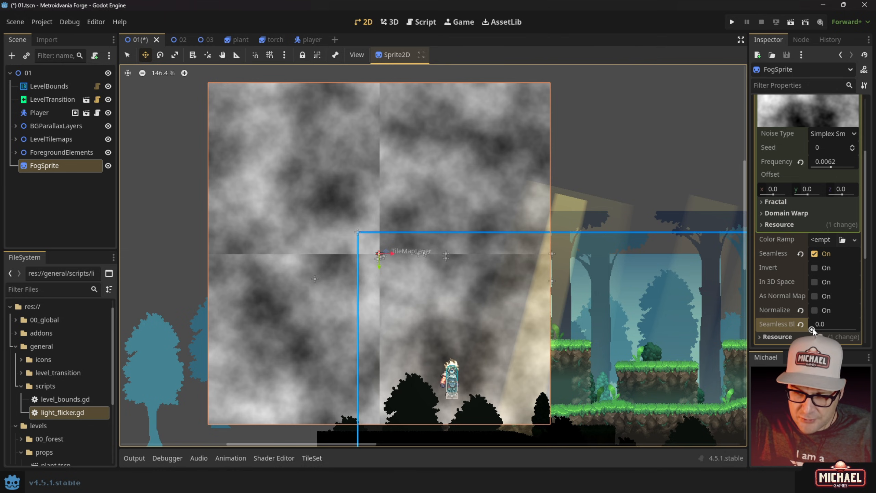
{"action": "left_click_drag", "start_coordinate": [814, 329], "coordinate": [836, 335]}
{"action": "left_click", "coordinate": [839, 325]}
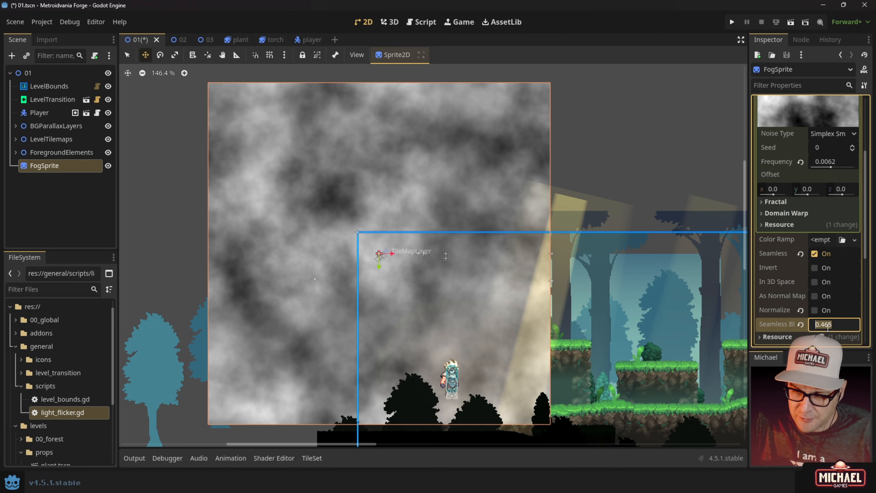
{"action": "type", "text": "0.3"}
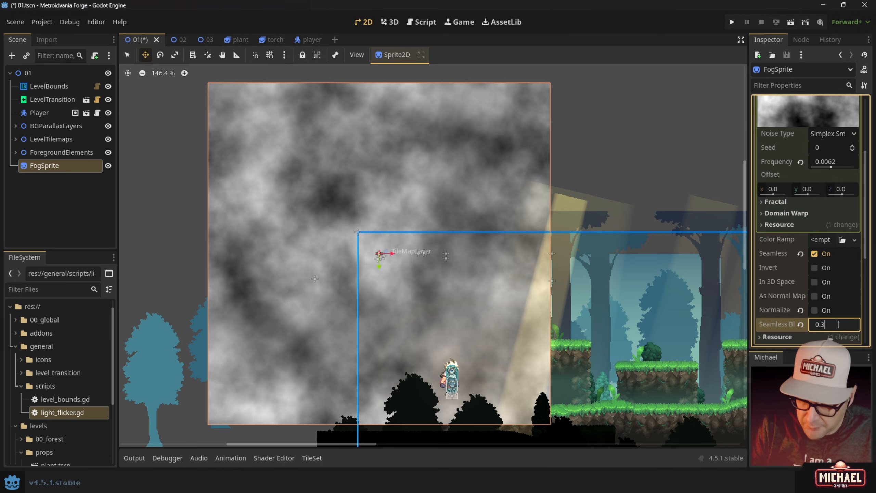
{"action": "key", "text": "Return"}
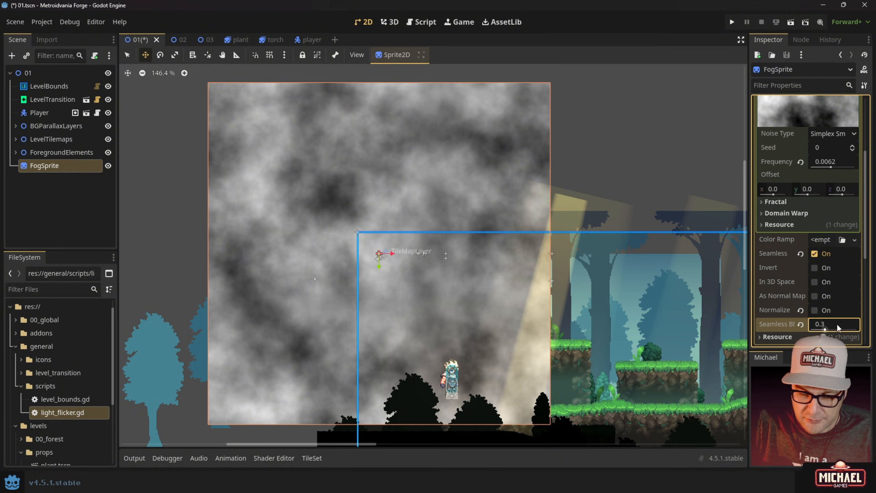
- Collapse the noise settings and assign a new Gradient as the texture's Color Ramp, expanded for editing
{"action": "scroll", "coordinate": [840, 326], "scroll_direction": "up", "scroll_amount": 4}
{"action": "left_click", "coordinate": [829, 175]}
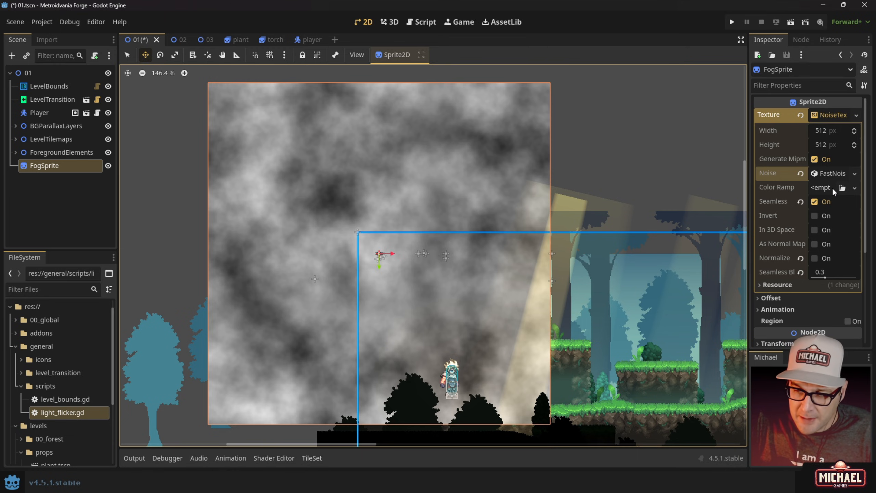
{"action": "left_click", "coordinate": [854, 188]}
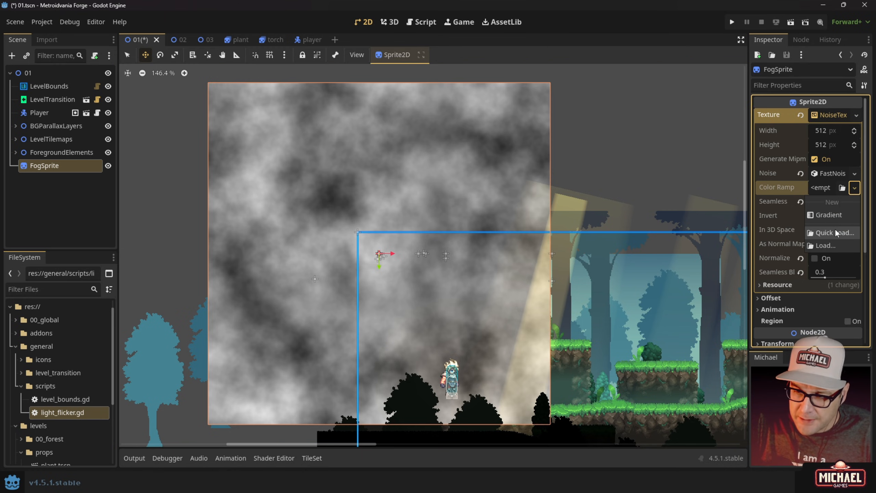
{"action": "left_click", "coordinate": [832, 214]}
{"action": "left_click", "coordinate": [832, 186]}
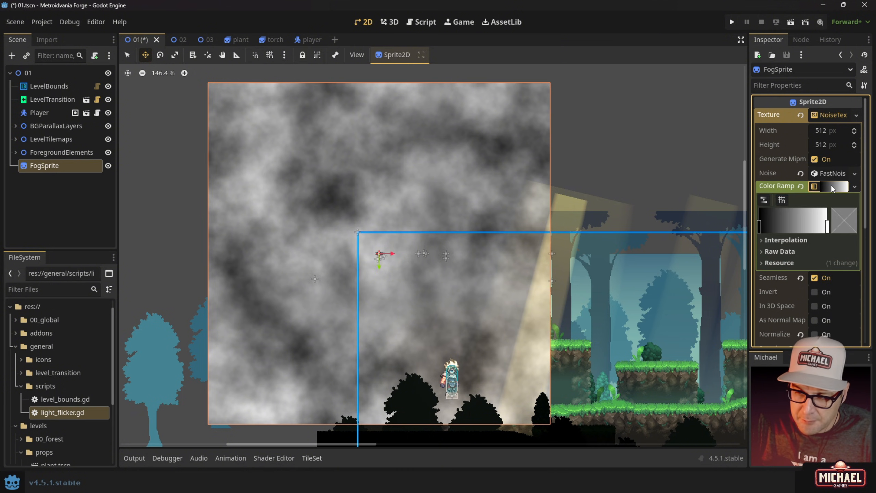
- Change the gradient's black stop to fully transparent white (ffffff00)
{"action": "mouse_move", "coordinate": [759, 230]}
{"action": "left_mouse_down"}
{"action": "mouse_move", "coordinate": [790, 230]}
{"action": "mouse_move", "coordinate": [749, 233]}
{"action": "mouse_move", "coordinate": [796, 236]}
{"action": "mouse_move", "coordinate": [755, 233]}
{"action": "left_mouse_up"}
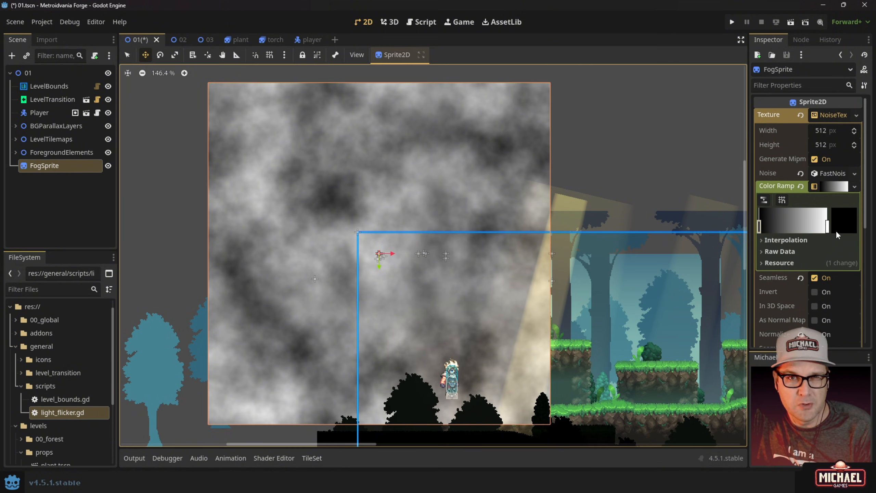
{"action": "double_click", "coordinate": [759, 228]}
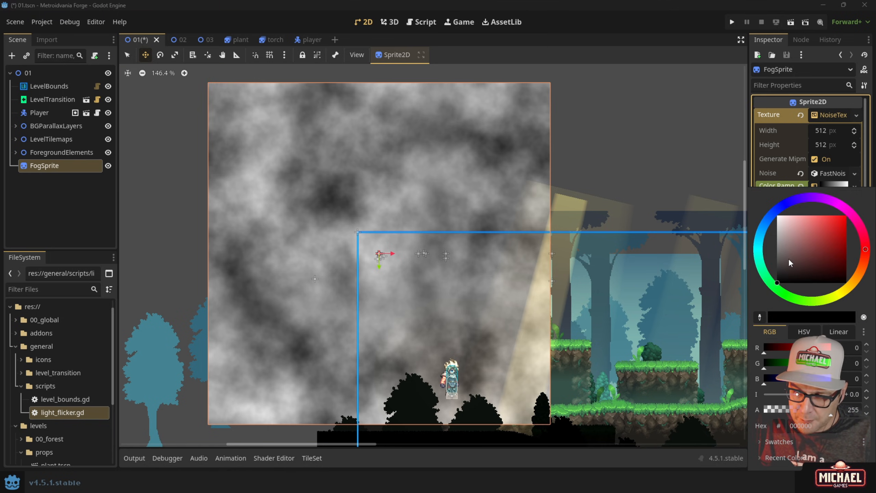
{"action": "left_click_drag", "start_coordinate": [793, 248], "coordinate": [738, 196]}
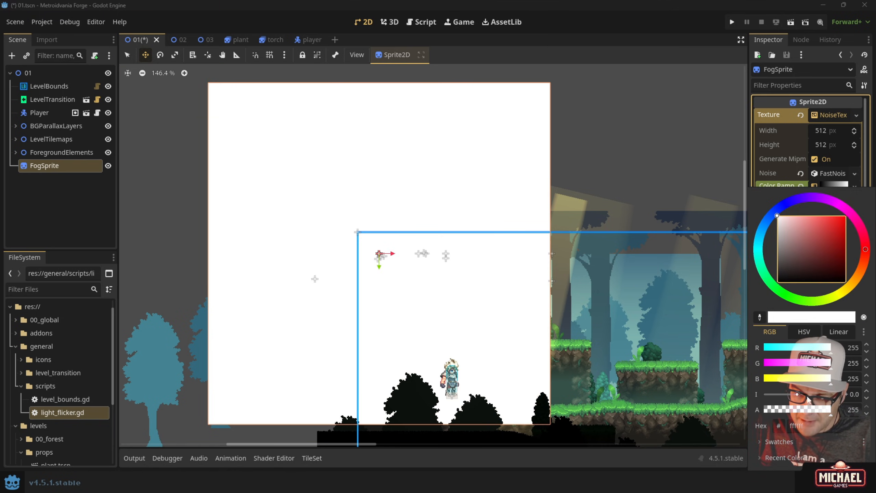
{"action": "left_click_drag", "start_coordinate": [820, 413], "coordinate": [738, 414]}
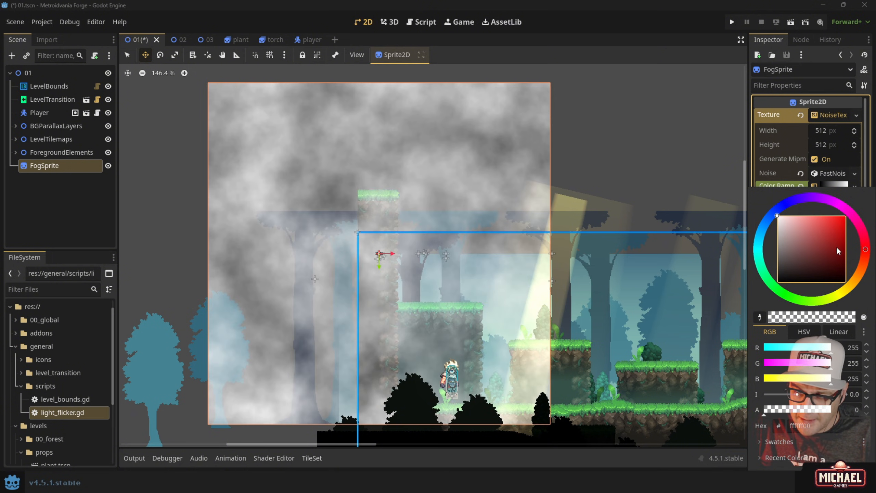
{"action": "left_click", "coordinate": [778, 181]}
- Try tinting the gradient's transparent stop bright green (23ff0000) to see how its colour affects the fog
{"action": "scroll", "coordinate": [308, 169], "scroll_direction": "up", "scroll_amount": 7}
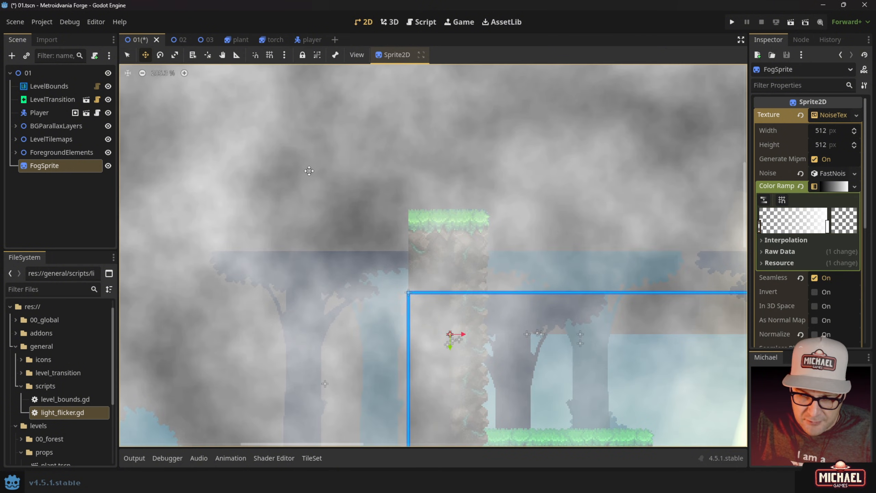
{"action": "scroll", "coordinate": [489, 304], "scroll_direction": "up", "scroll_amount": 1}
{"action": "scroll", "coordinate": [428, 293], "scroll_direction": "down", "scroll_amount": 4}
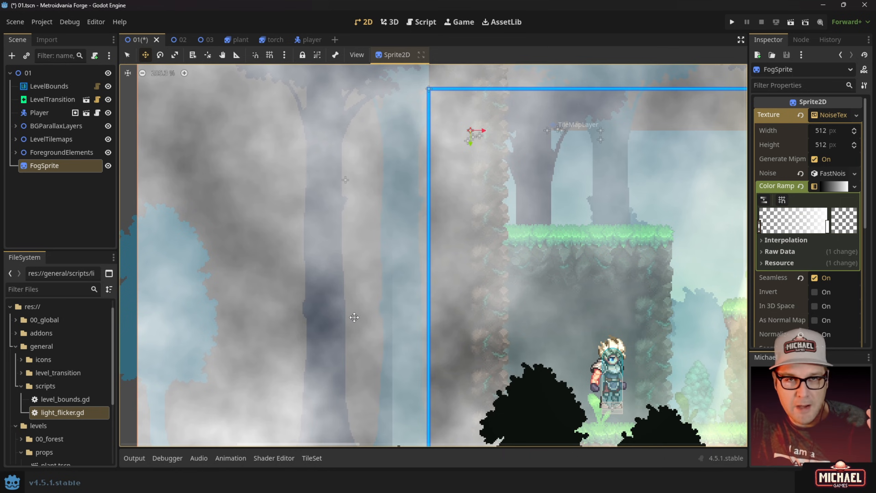
{"action": "double_click", "coordinate": [761, 227]}
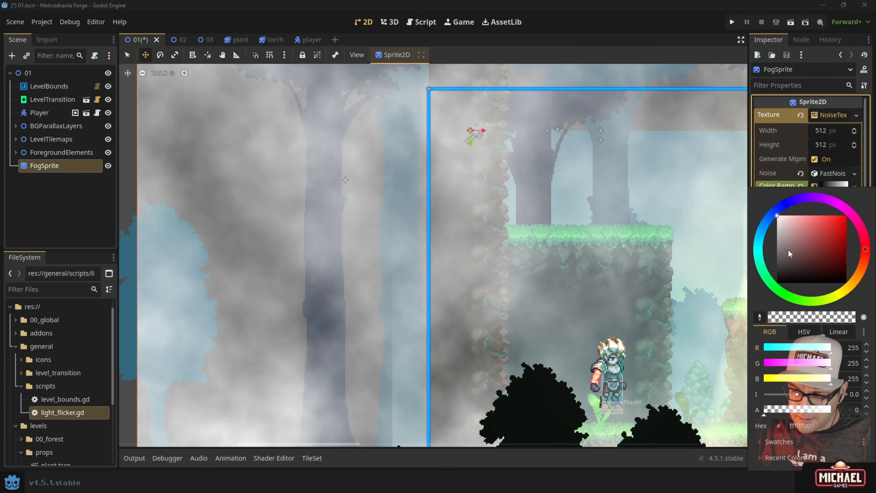
{"action": "left_click", "coordinate": [775, 289]}
{"action": "mouse_move", "coordinate": [774, 290]}
{"action": "left_mouse_down"}
{"action": "mouse_move", "coordinate": [808, 301]}
{"action": "mouse_move", "coordinate": [791, 298]}
{"action": "left_mouse_up"}
{"action": "left_click_drag", "start_coordinate": [843, 220], "coordinate": [848, 215]}
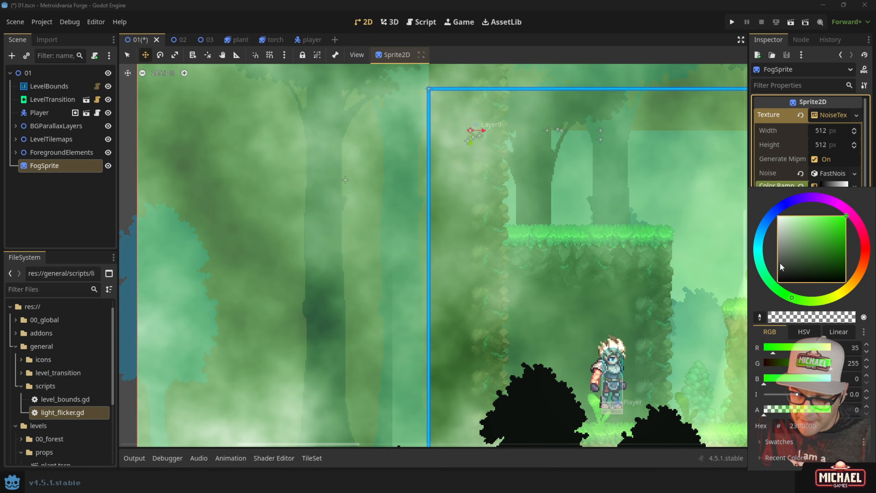
{"action": "left_click", "coordinate": [677, 68]}
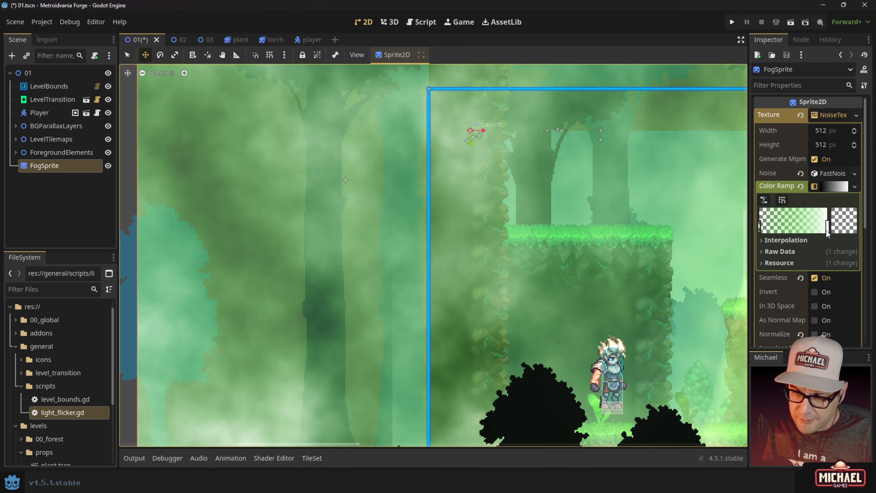
- Move both Color Ramp stops inward for stronger fog contrast, remove the transparent stop's green tint, and collapse the ramp
{"action": "left_click_drag", "start_coordinate": [827, 231], "coordinate": [808, 231]}
{"action": "double_click", "coordinate": [771, 226]}
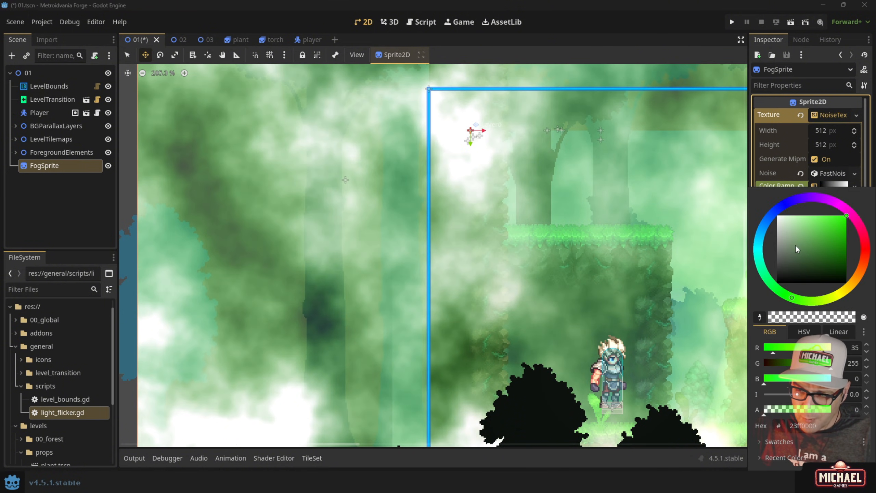
{"action": "left_click_drag", "start_coordinate": [759, 229], "coordinate": [800, 250]}
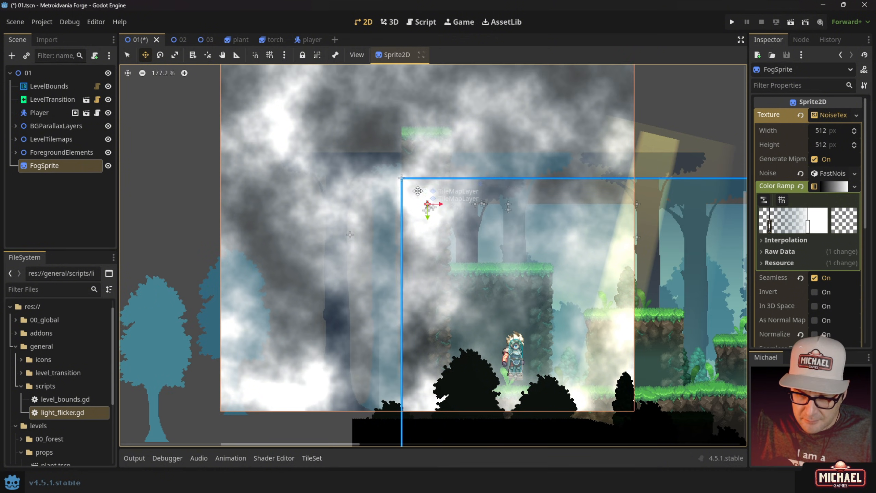
{"action": "scroll", "coordinate": [418, 191], "scroll_direction": "down", "scroll_amount": 3}
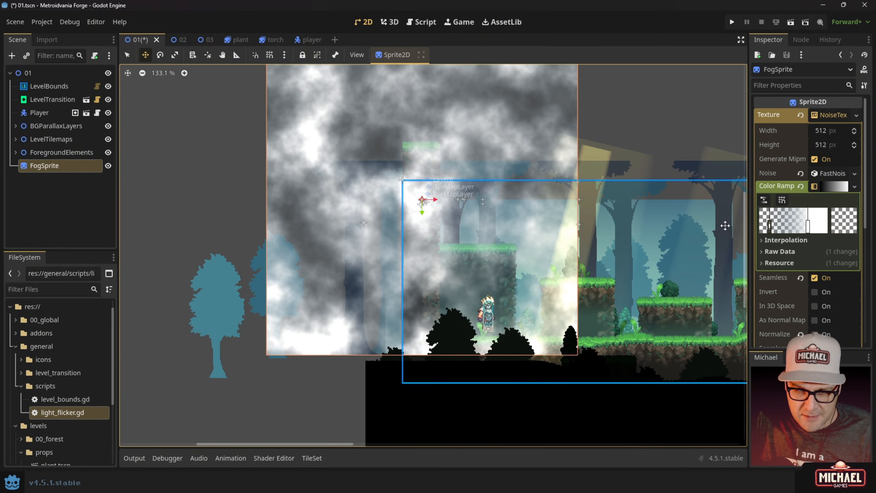
{"action": "left_click", "coordinate": [844, 188]}
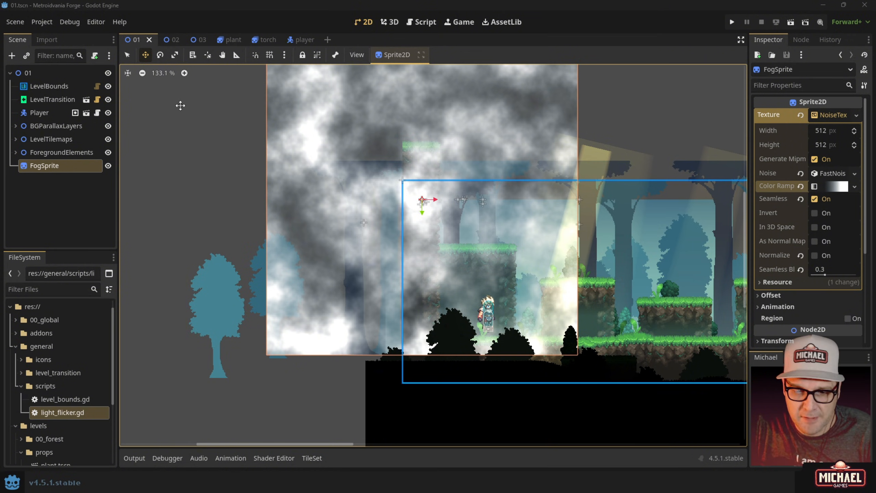
- Add a Parallax2D node under the root node 01 and make FogSprite its child
{"action": "left_click", "coordinate": [29, 72]}
{"action": "key", "text": "ctrl+a"}
{"action": "type", "text": "paral"}
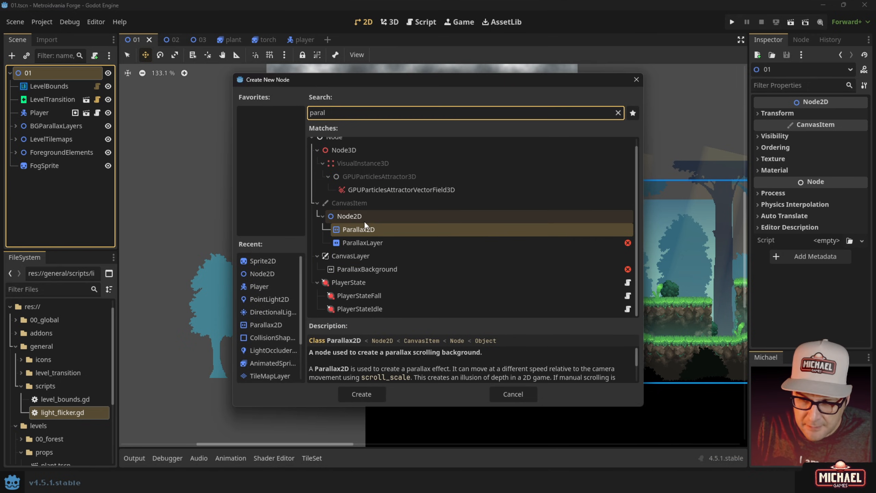
{"action": "double_click", "coordinate": [366, 228]}
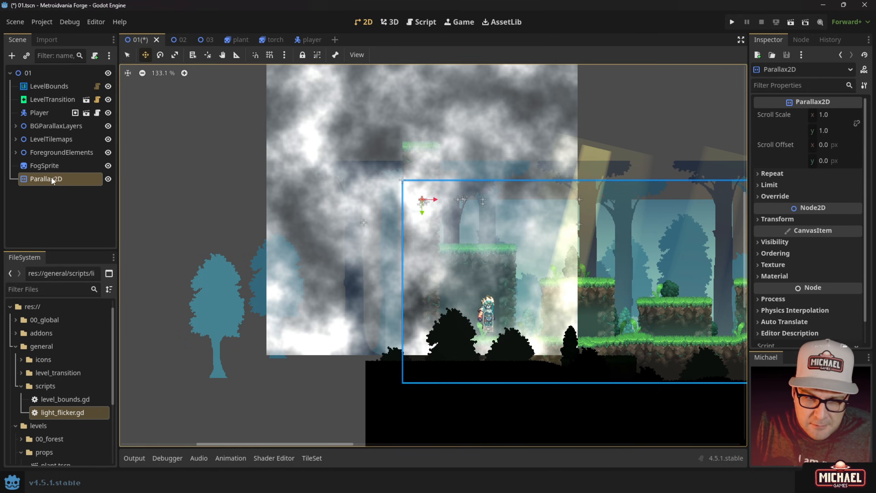
{"action": "left_click_drag", "start_coordinate": [37, 167], "coordinate": [46, 178]}
- Rename the fog's Parallax2D parent as FogParallax2D
{"action": "left_click", "coordinate": [43, 167]}
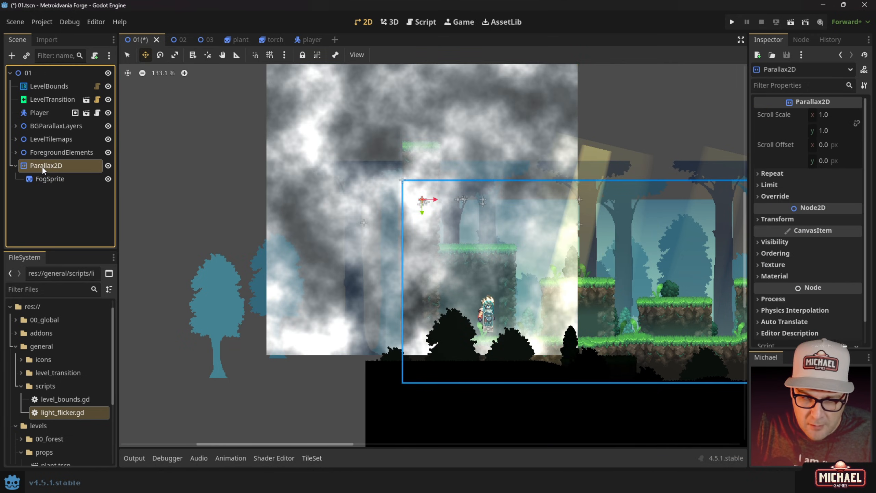
{"action": "left_click", "coordinate": [43, 167]}
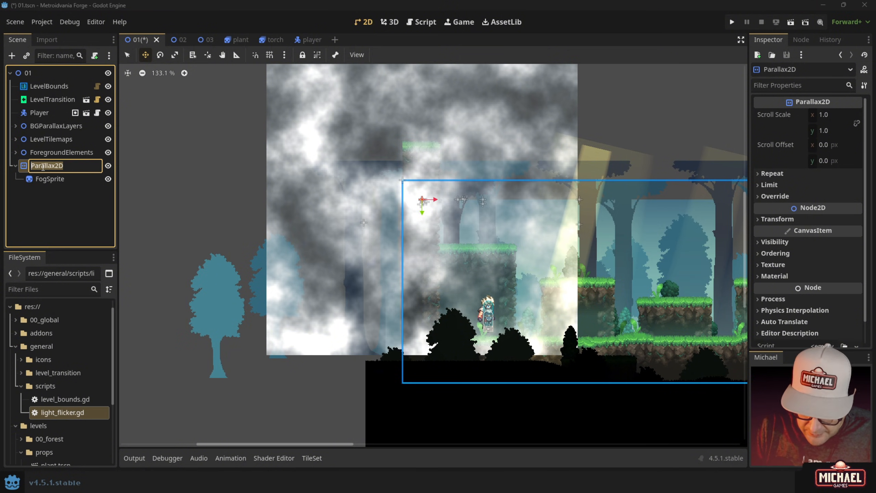
{"action": "key", "text": "Home"}
{"action": "type", "text": "Fo"}
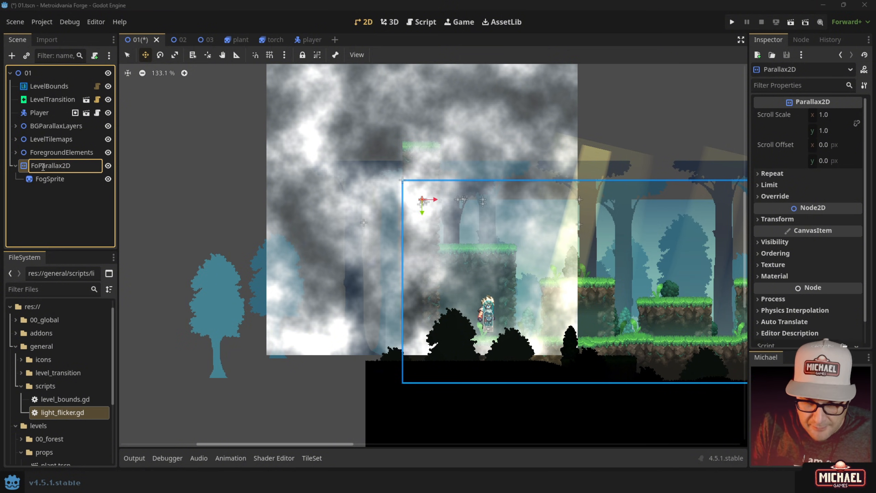
{"action": "type", "text": "g"}
{"action": "key", "text": "Return"}
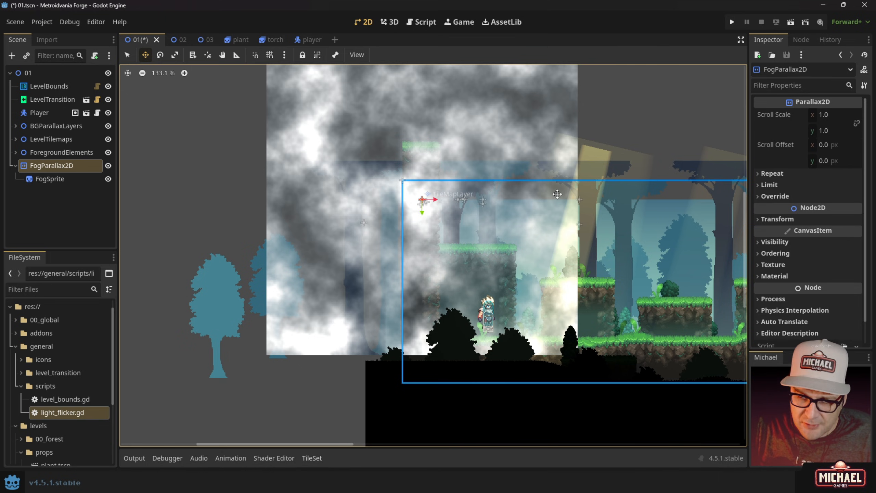
- Set FogParallax2D's horizontal Scroll Scale to 1.3
{"action": "scroll", "coordinate": [198, 318], "scroll_direction": "down", "scroll_amount": 3}
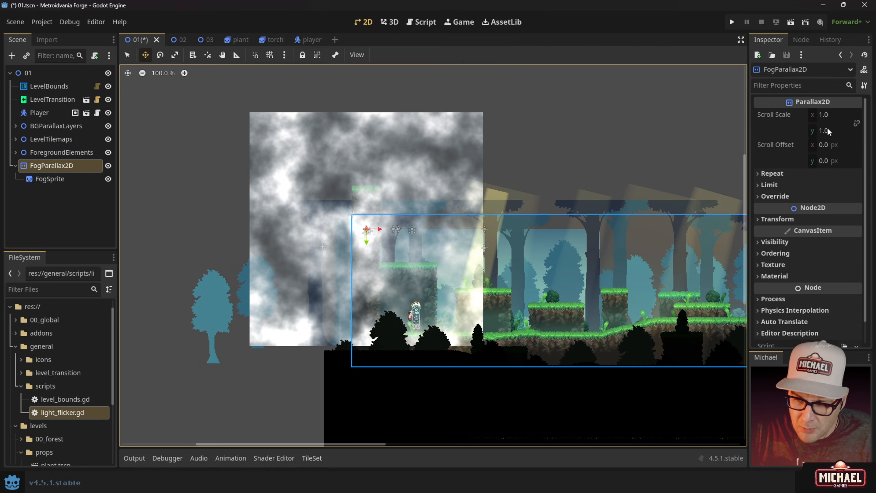
{"action": "left_click", "coordinate": [839, 117]}
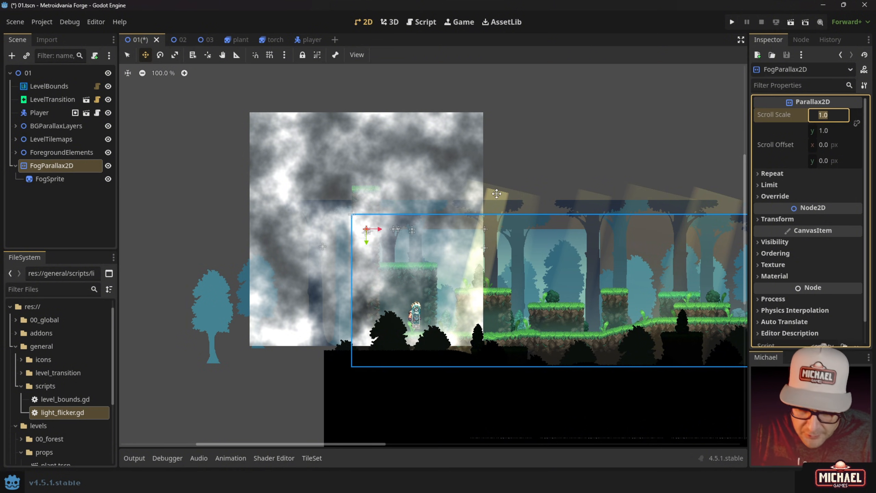
{"action": "scroll", "coordinate": [503, 334], "scroll_direction": "up", "scroll_amount": 6}
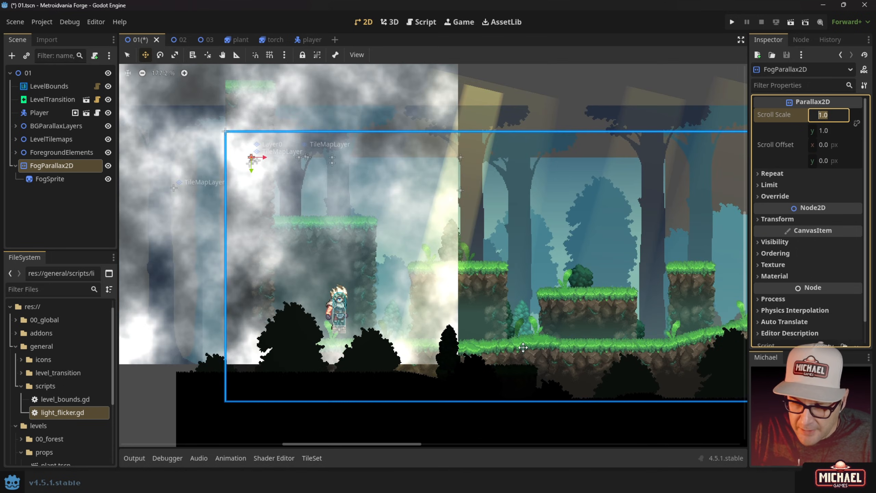
{"action": "scroll", "coordinate": [504, 334], "scroll_direction": "down", "scroll_amount": 4}
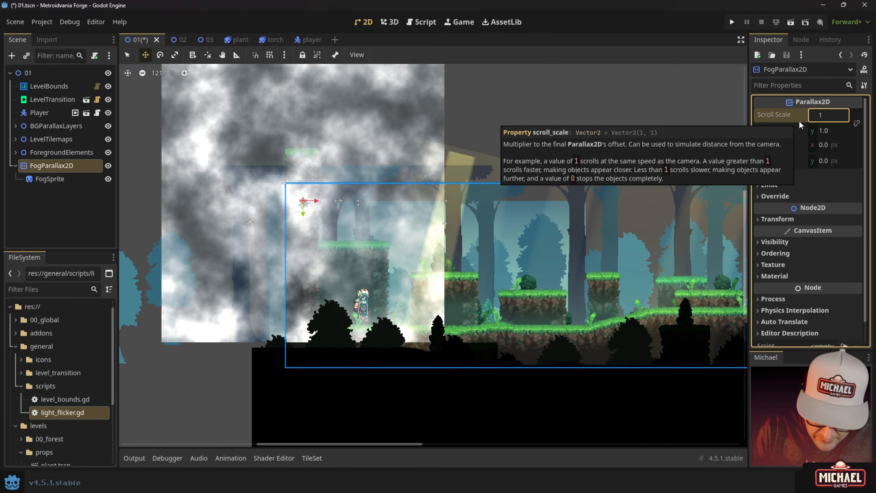
{"action": "type", "text": ".3"}
{"action": "key", "text": "Return"}
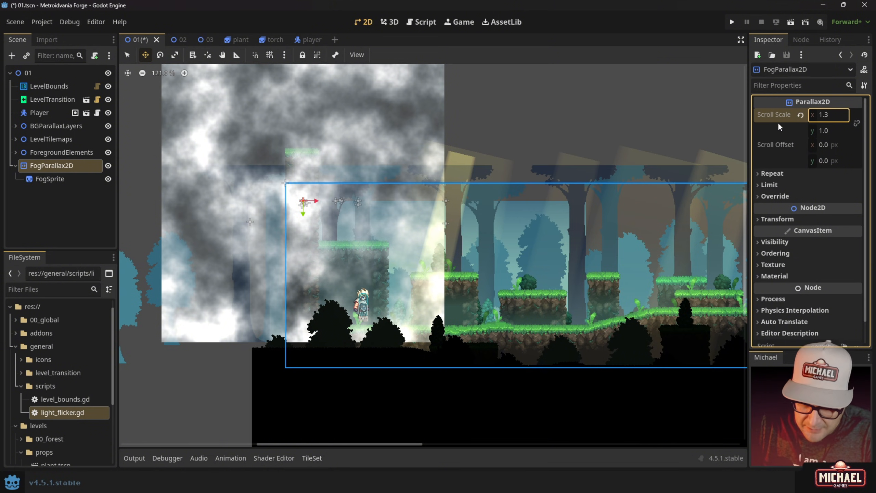
- Expand ForegroundElements and identify Parallax2D7 and Parallax2D8 by checking their scroll scales and toggling their visibility off and on
{"action": "left_click", "coordinate": [16, 153]}
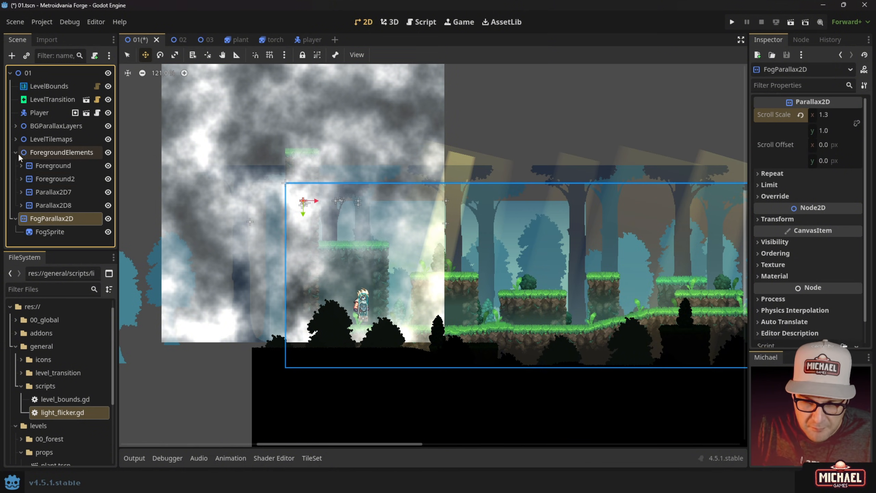
{"action": "left_click", "coordinate": [43, 203]}
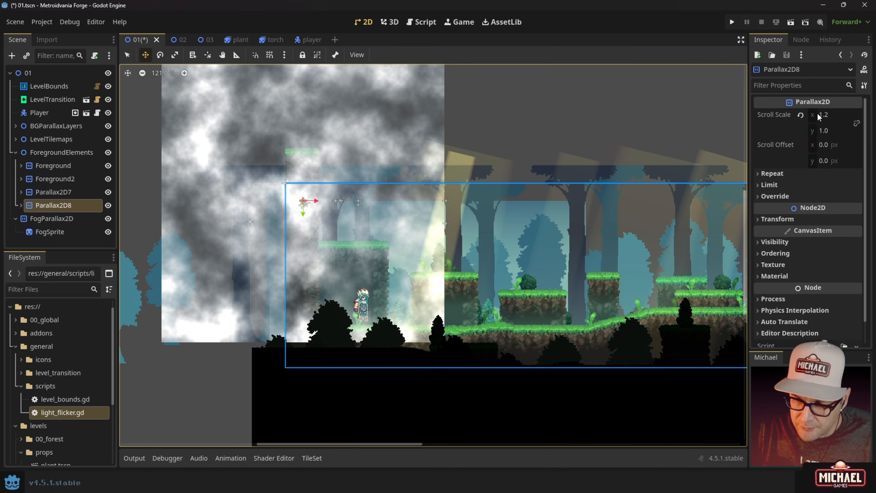
{"action": "left_click", "coordinate": [46, 193]}
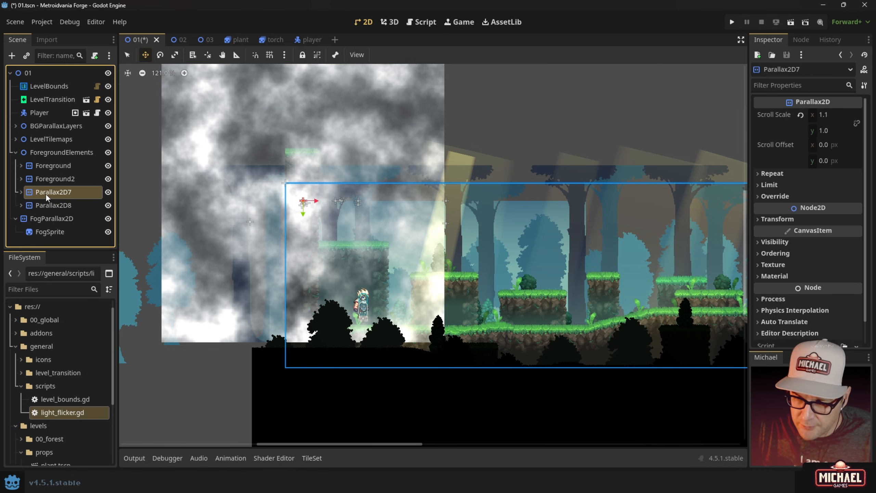
{"action": "left_click", "coordinate": [110, 193]}
{"action": "left_click", "coordinate": [110, 193]}
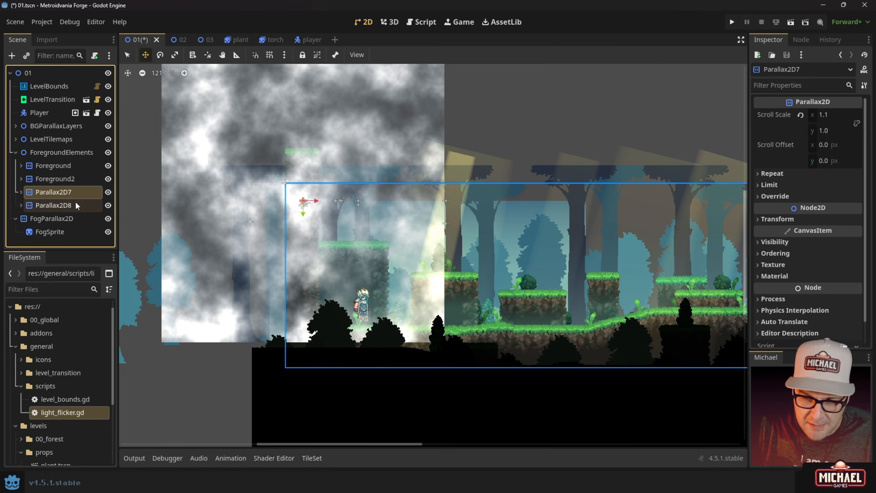
{"action": "left_click", "coordinate": [109, 204]}
{"action": "left_click", "coordinate": [109, 202]}
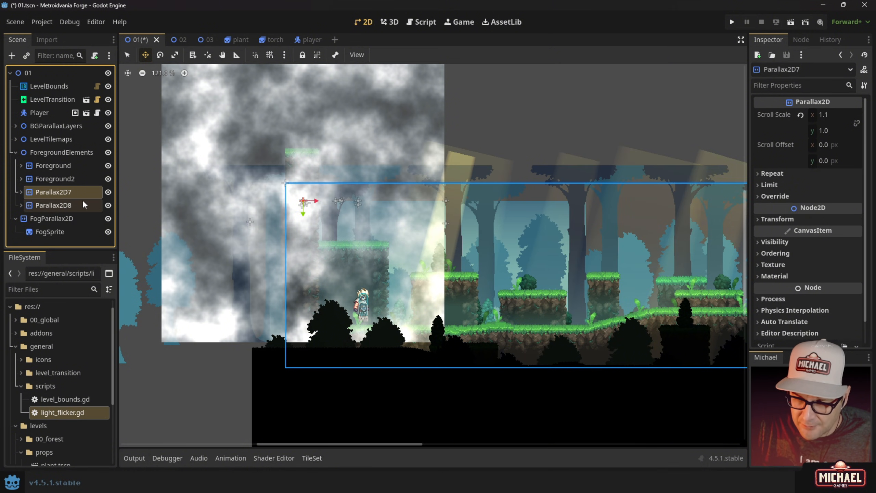
- Rename the two light-ray parallax nodes LightStreamParallax2 and LightStreamsParallax, and move both above Foreground within ForegroundElements
{"action": "double_click", "coordinate": [44, 193]}
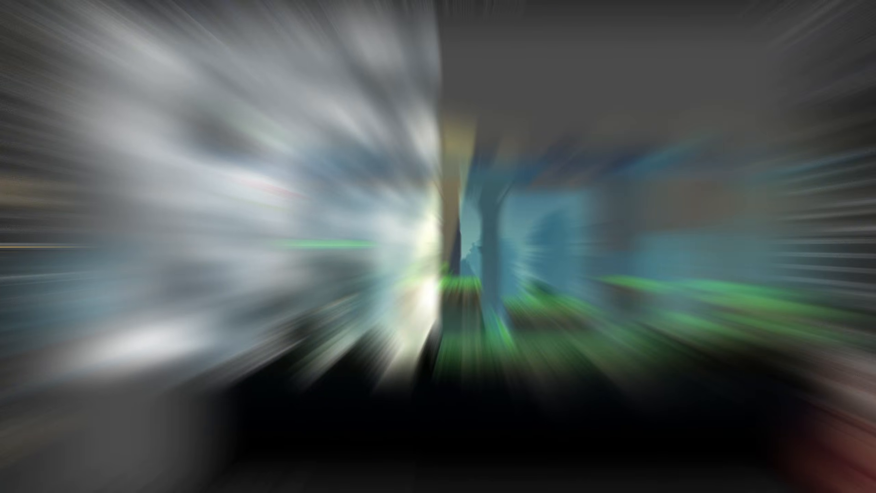
{"action": "left_click_drag", "start_coordinate": [55, 199], "coordinate": [53, 158]}
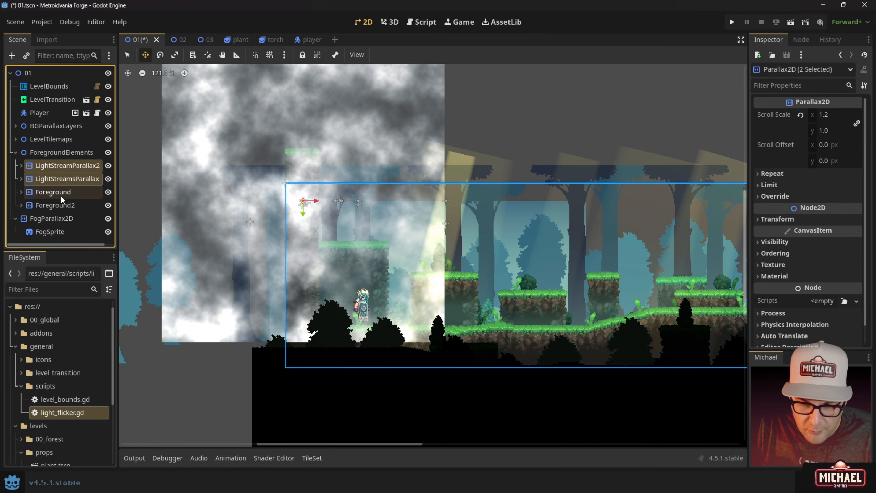
- Compare the scroll scales of Foreground, Foreground2 and FogParallax2D
{"action": "left_click", "coordinate": [60, 194]}
{"action": "left_click", "coordinate": [57, 204]}
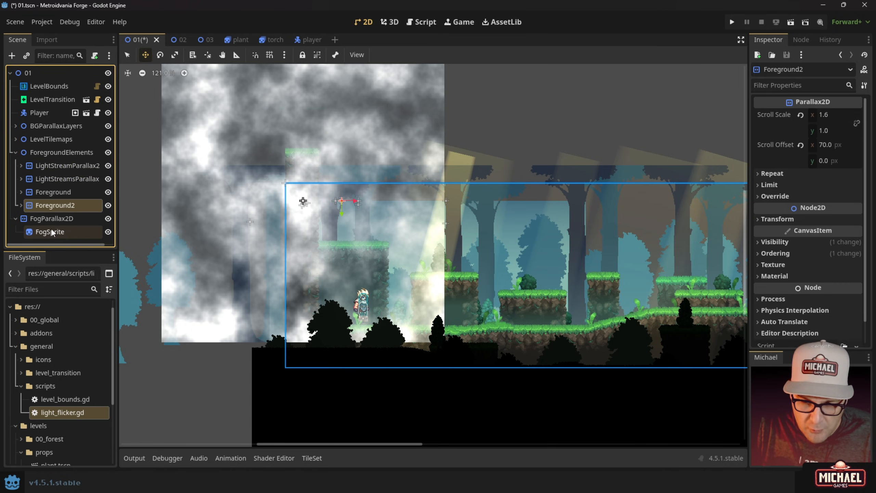
{"action": "left_click", "coordinate": [47, 219]}
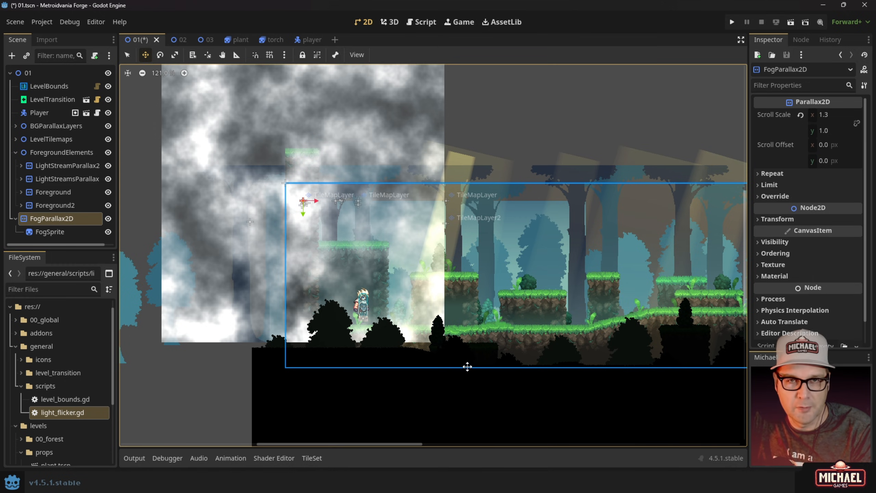
- Set FogParallax2D's horizontal Repeat Size to 512, matching the width of FogSprite's noise texture
{"action": "left_click", "coordinate": [74, 234]}
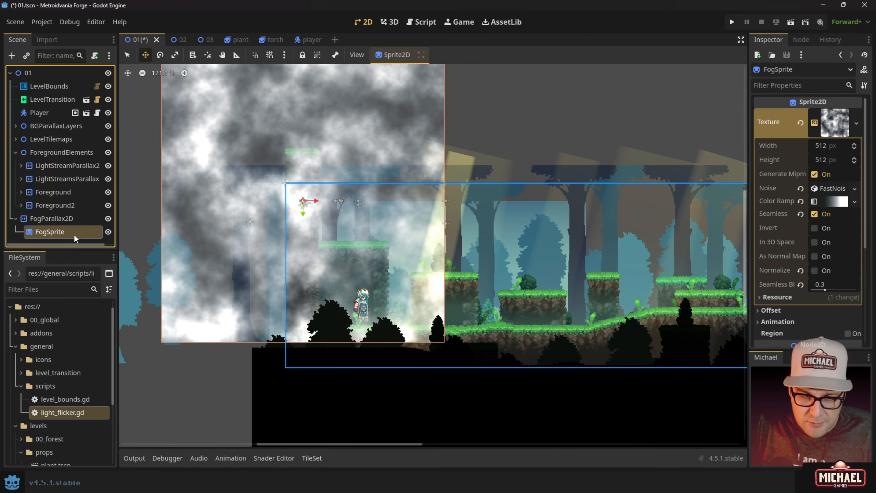
{"action": "scroll", "coordinate": [342, 191], "scroll_direction": "down", "scroll_amount": 4}
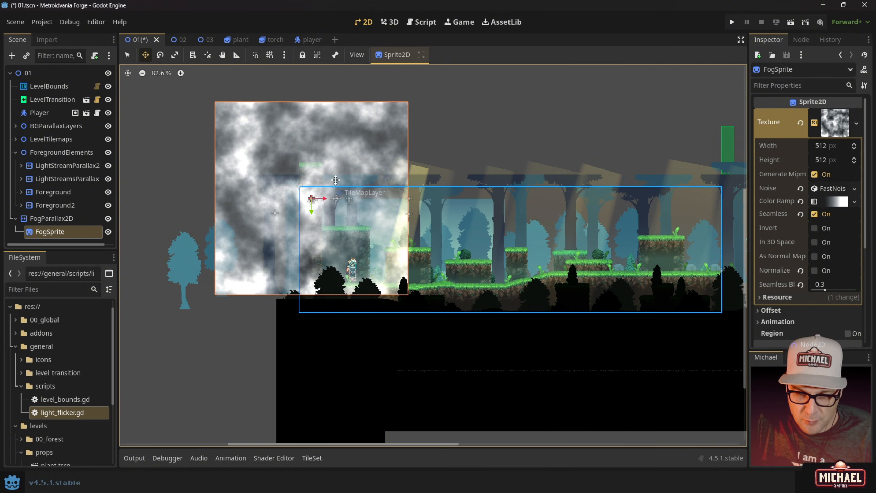
{"action": "left_click", "coordinate": [51, 219]}
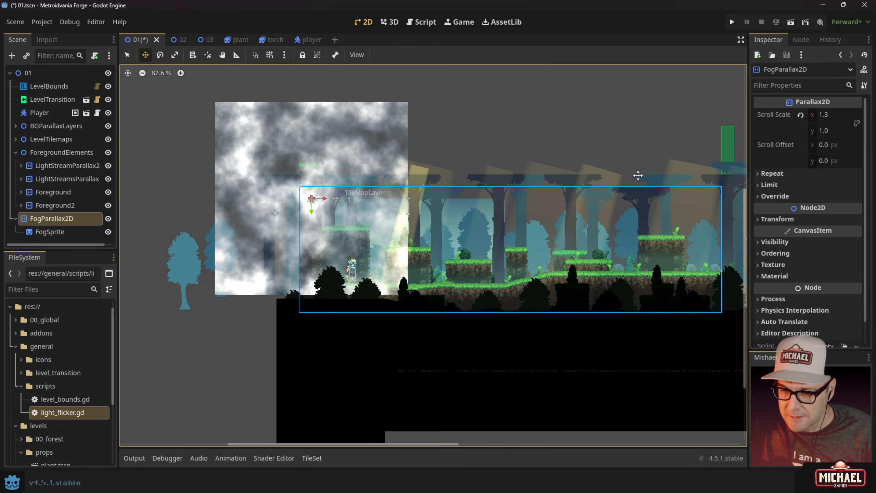
{"action": "left_click", "coordinate": [760, 173]}
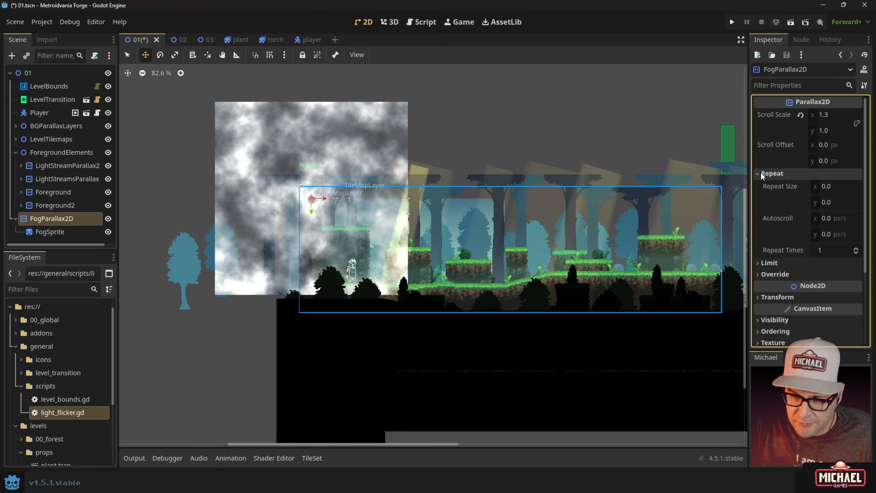
{"action": "left_click", "coordinate": [827, 187]}
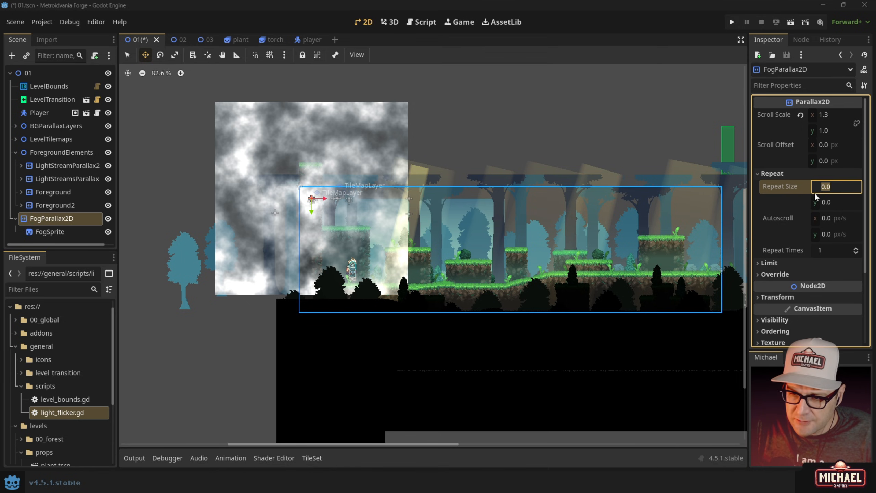
{"action": "left_click", "coordinate": [52, 232]}
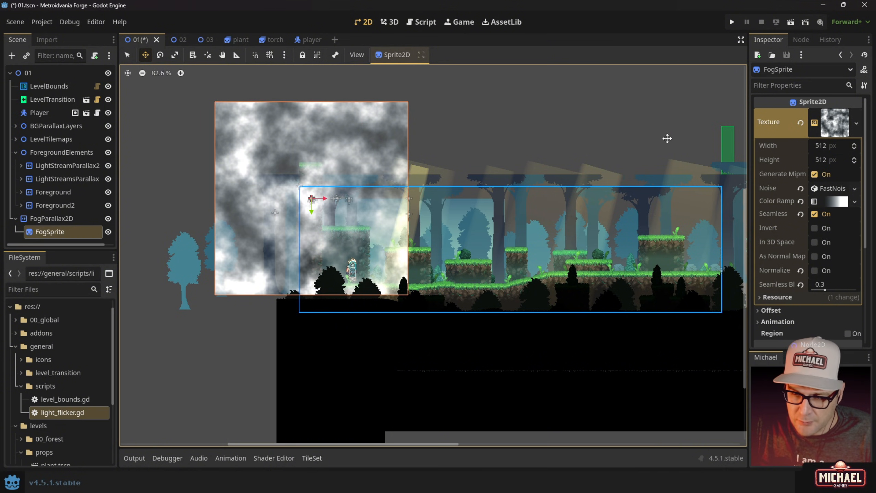
{"action": "left_click", "coordinate": [53, 219]}
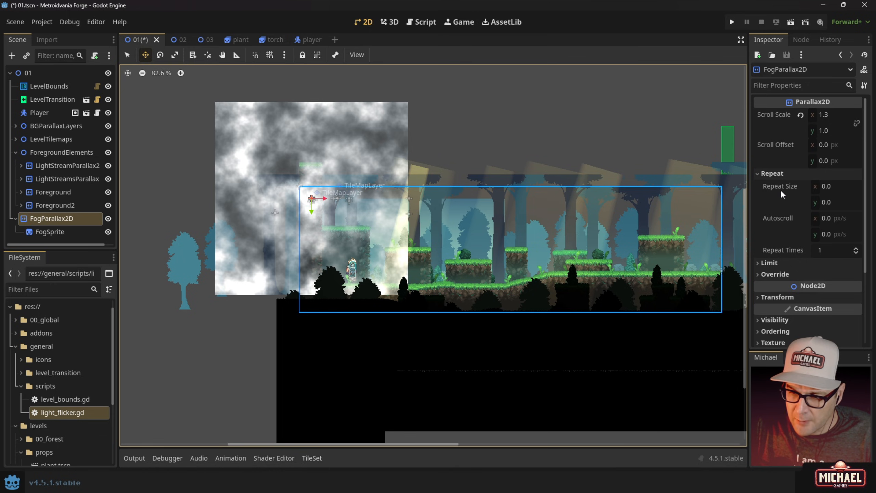
{"action": "left_click", "coordinate": [838, 186]}
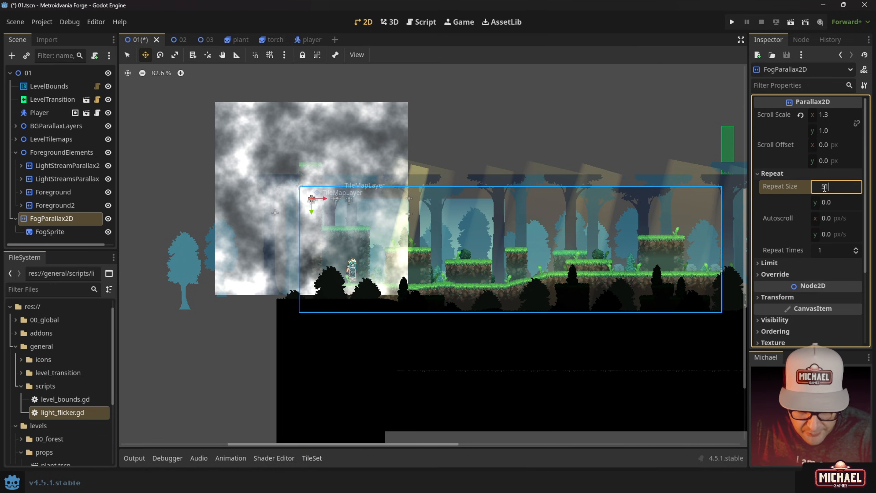
{"action": "key", "text": "Return"}
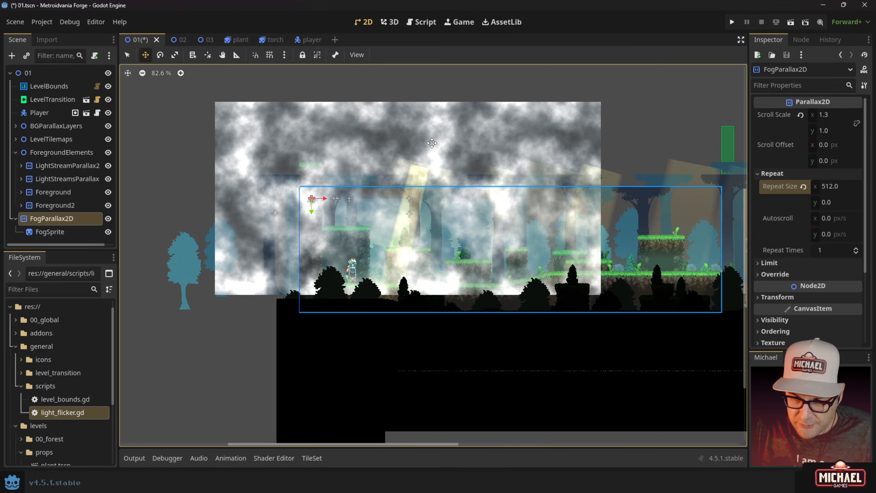
- Examine the repeated fog around the player's starting area, checking its seam and its outer edges
{"action": "scroll", "coordinate": [420, 142], "scroll_direction": "up", "scroll_amount": 1}
{"action": "scroll", "coordinate": [420, 141], "scroll_direction": "up", "scroll_amount": 4}
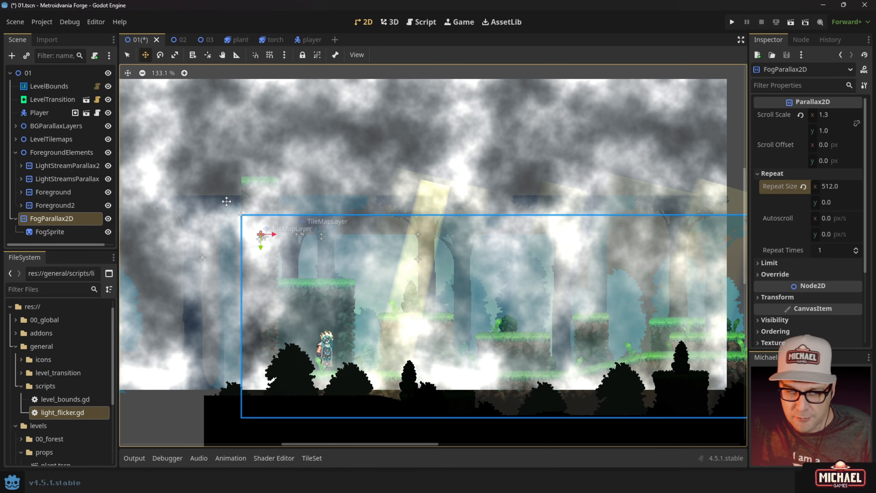
{"action": "scroll", "coordinate": [332, 228], "scroll_direction": "up", "scroll_amount": 3}
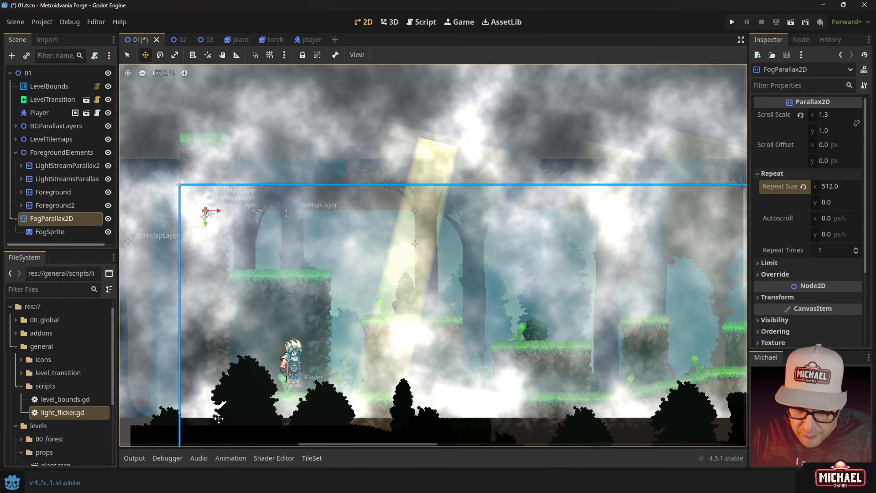
{"action": "scroll", "coordinate": [570, 269], "scroll_direction": "down", "scroll_amount": 5}
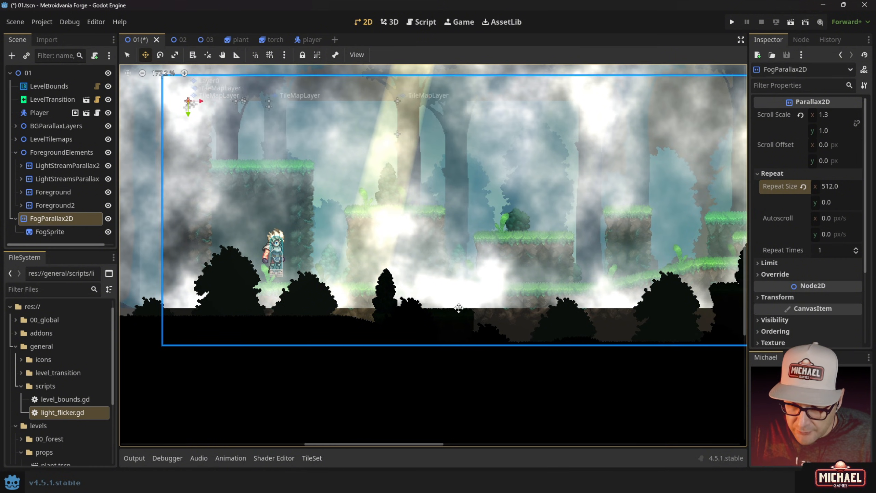
{"action": "scroll", "coordinate": [631, 340], "scroll_direction": "up", "scroll_amount": 7}
{"action": "scroll", "coordinate": [565, 278], "scroll_direction": "down", "scroll_amount": 7}
{"action": "middle_click_drag", "start_coordinate": [559, 273], "coordinate": [669, 379]}
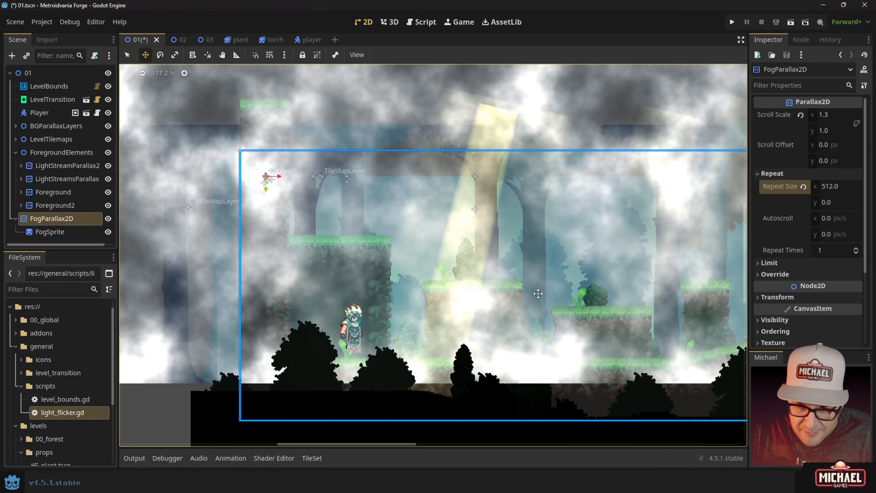
- Show the viewport outline, origin, guides and rulers in the 2D editor
{"action": "left_click", "coordinate": [357, 54]}
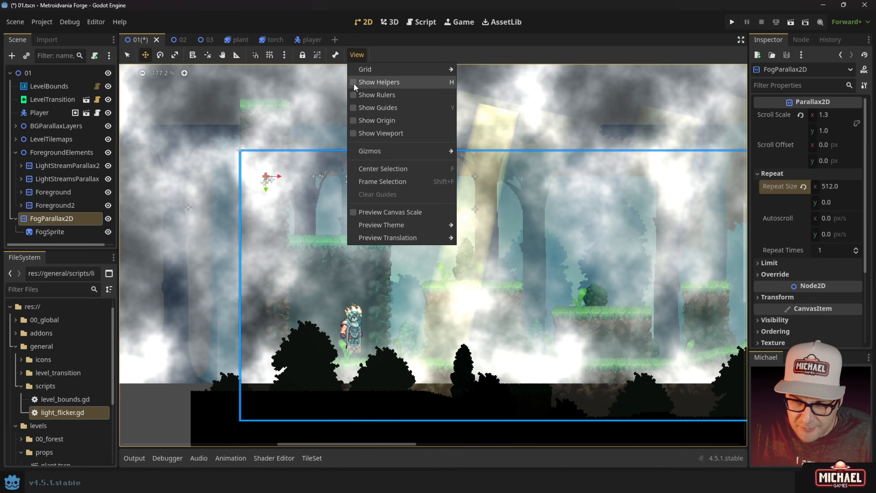
{"action": "left_click", "coordinate": [356, 133]}
{"action": "left_click", "coordinate": [356, 121]}
{"action": "left_click", "coordinate": [353, 108]}
{"action": "left_click", "coordinate": [353, 95]}
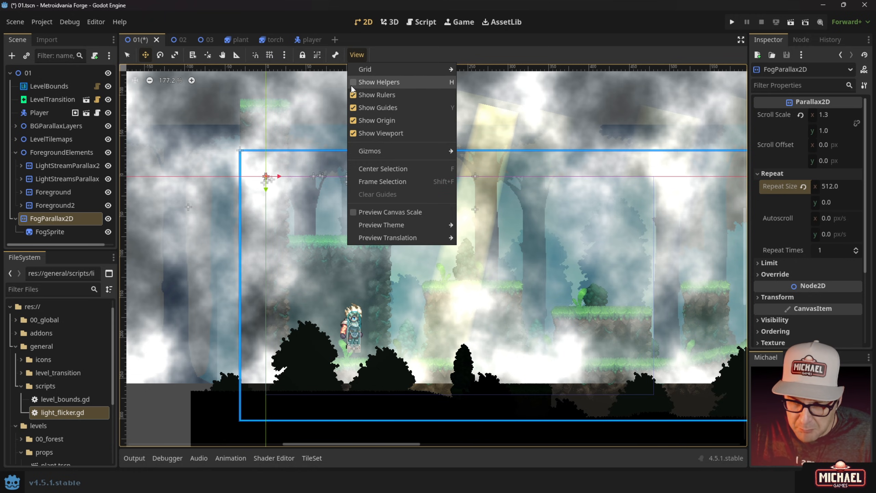
{"action": "left_click", "coordinate": [354, 55]}
- Compare the fog's coverage with the viewport outline and read the description of FogParallax2D's Repeat Times property
{"action": "middle_click_drag", "start_coordinate": [606, 329], "coordinate": [509, 273]}
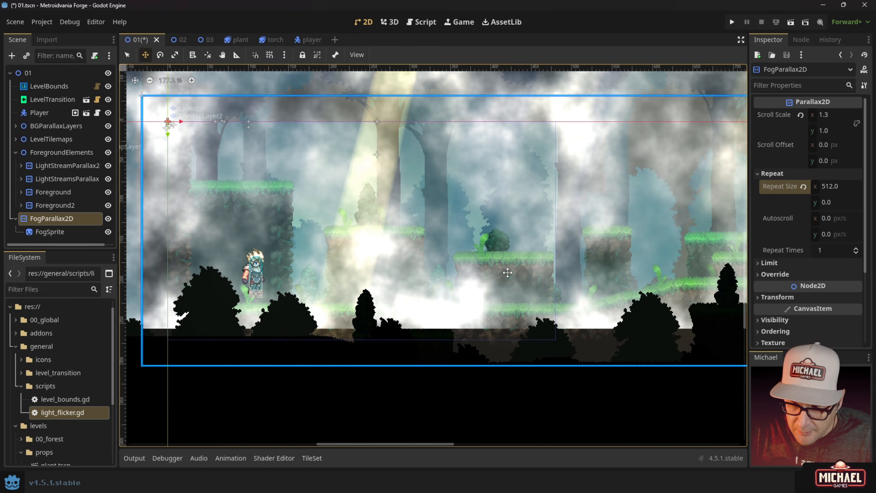
{"action": "scroll", "coordinate": [511, 273], "scroll_direction": "up", "scroll_amount": 4}
{"action": "scroll", "coordinate": [574, 361], "scroll_direction": "up", "scroll_amount": 6}
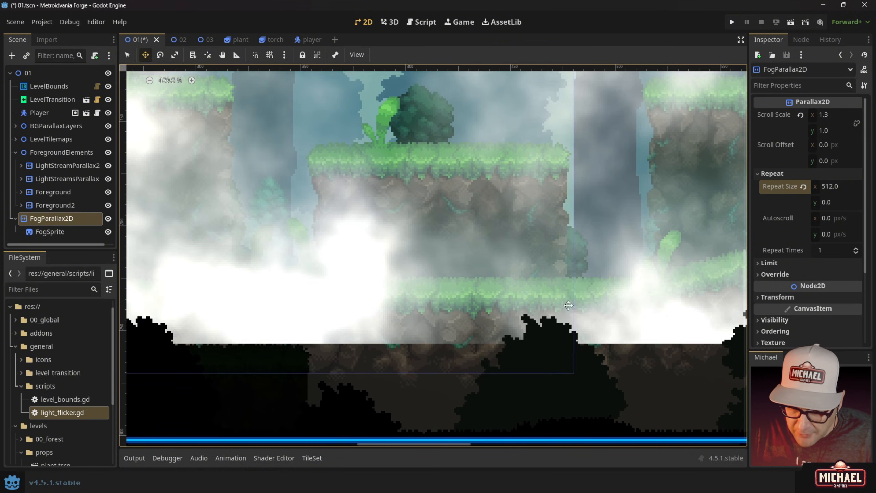
{"action": "scroll", "coordinate": [558, 346], "scroll_direction": "down", "scroll_amount": 8}
{"action": "middle_click_drag", "start_coordinate": [587, 312], "coordinate": [633, 334]}
{"action": "scroll", "coordinate": [536, 320], "scroll_direction": "down", "scroll_amount": 10}
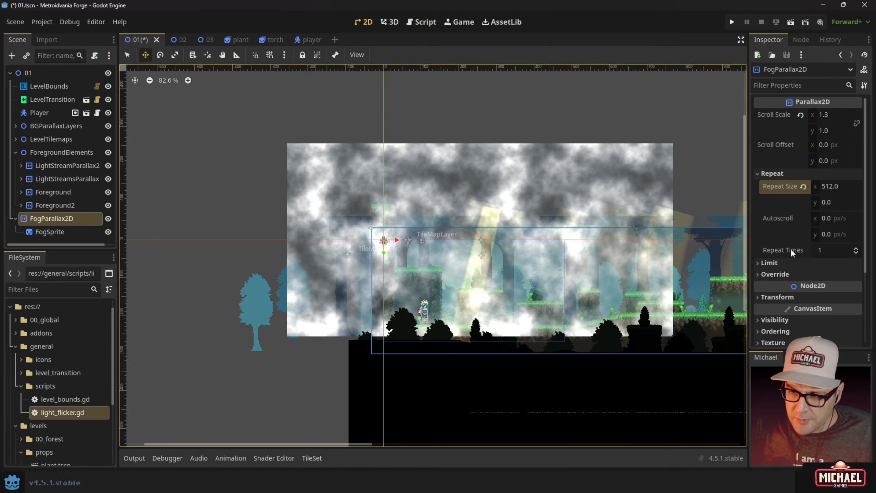
{"action": "mouse_move", "coordinate": [786, 248]}
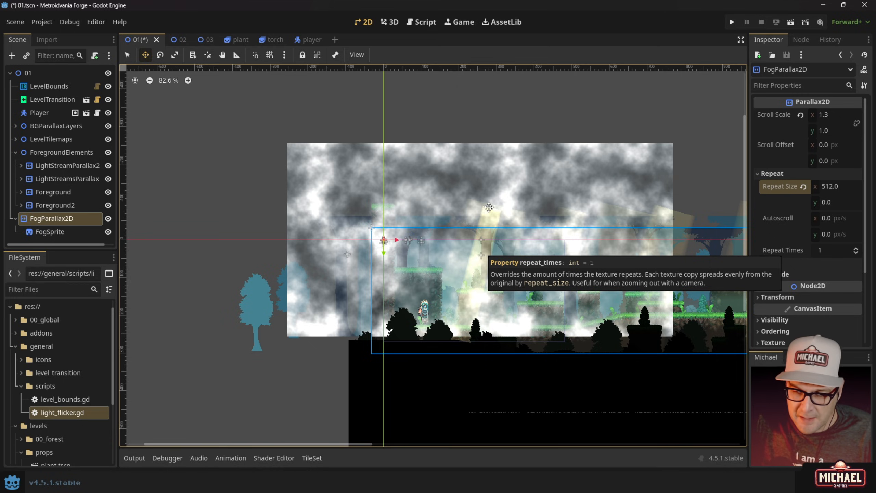
- Run the game and move the player back and forth through the level to check where the fog ends
{"action": "key", "text": "F5"}
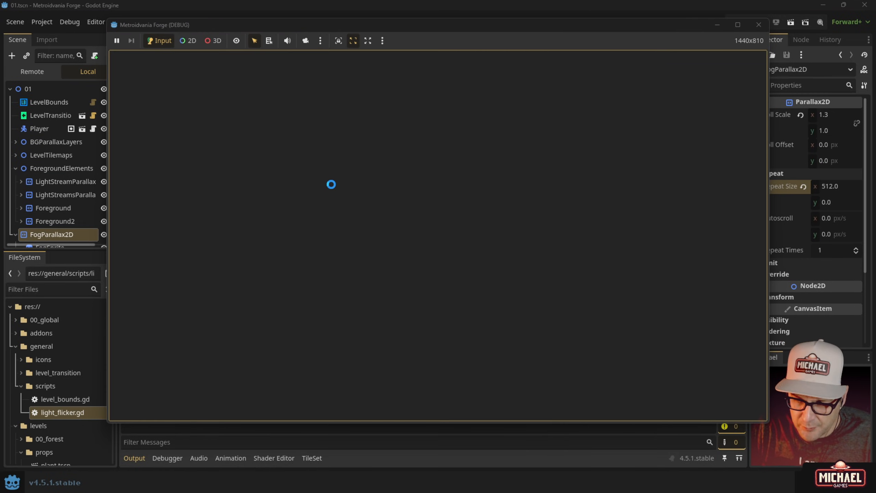
{"action": "key", "text": "Right"}
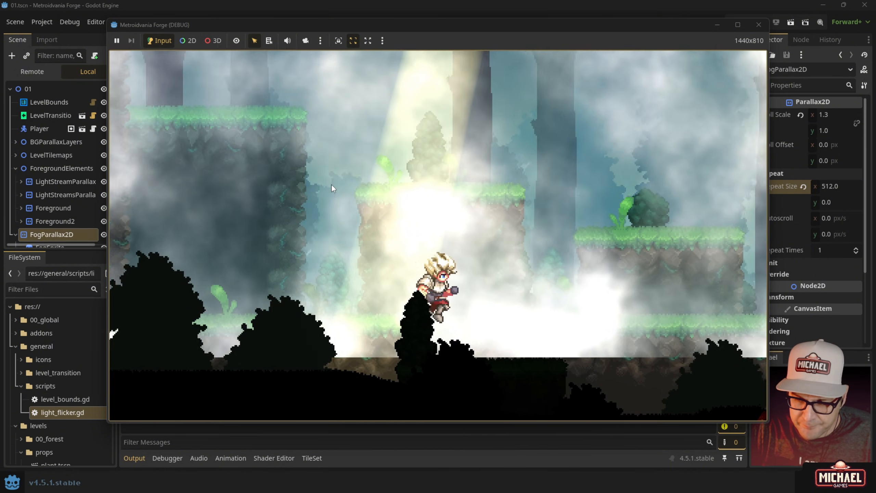
{"action": "key", "text": "Left"}
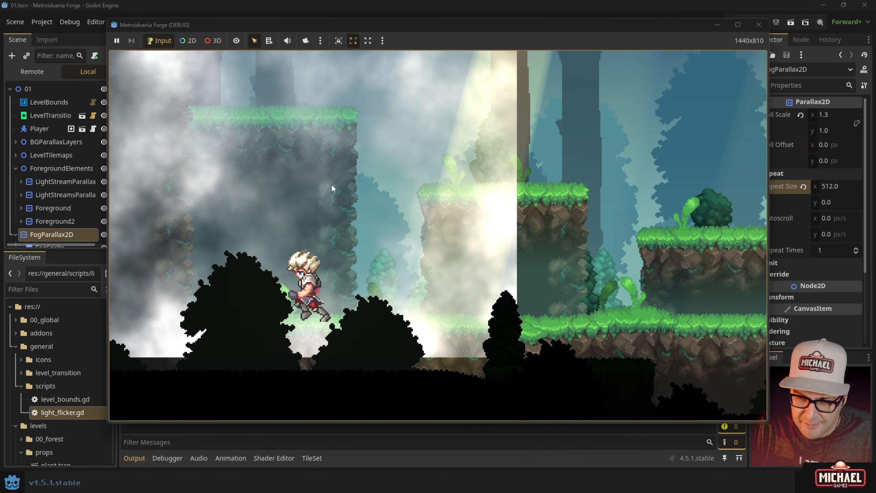
{"action": "key", "text": "Right"}
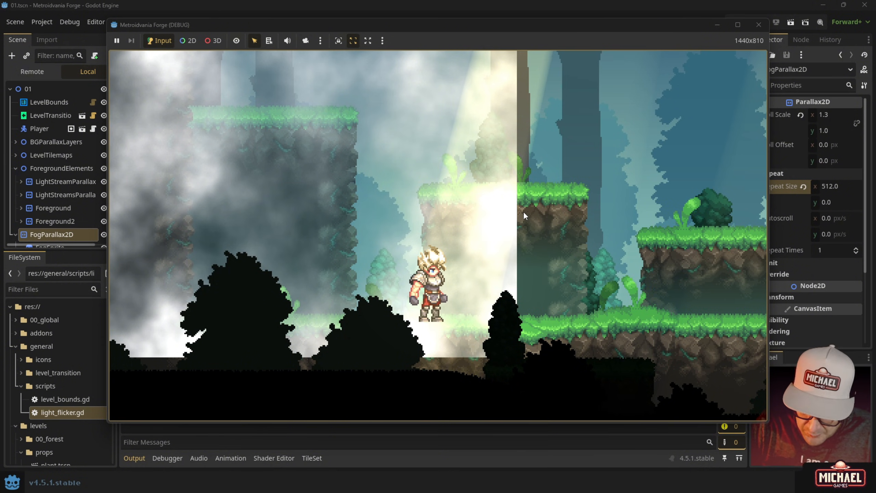
{"action": "key", "text": "Right"}
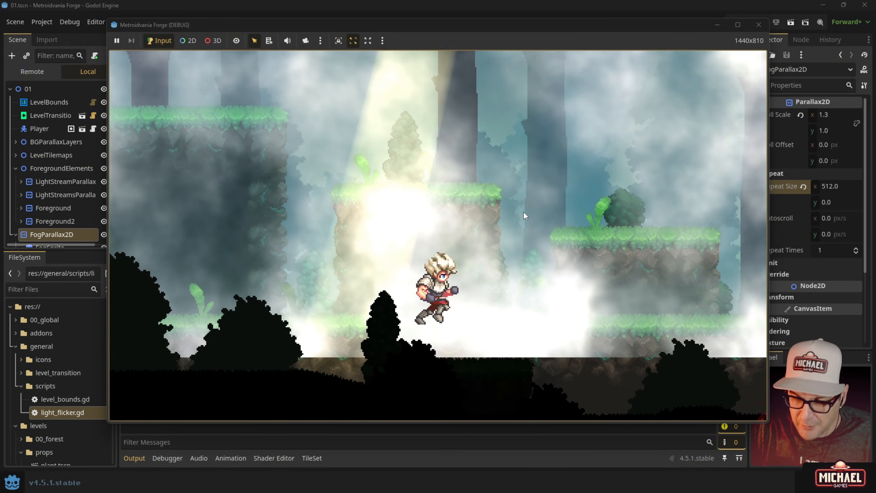
{"action": "key", "text": "Right"}
{"action": "key", "text": "Right"}
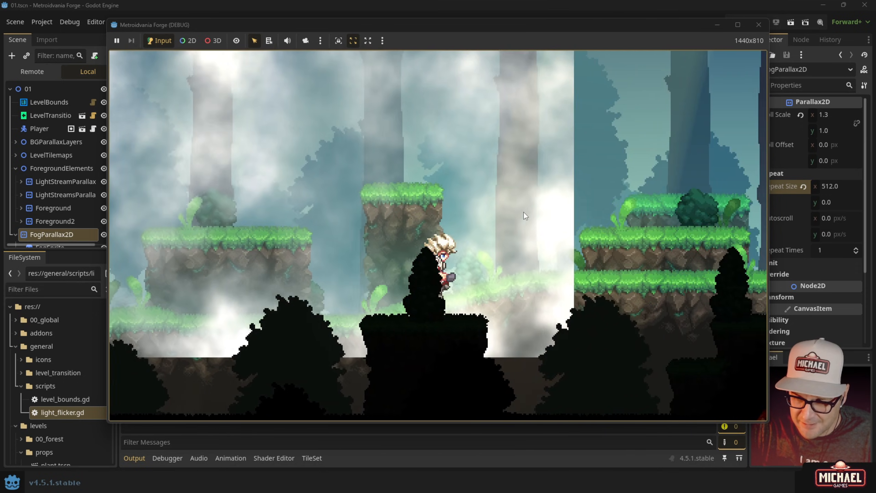
{"action": "key", "text": "space"}
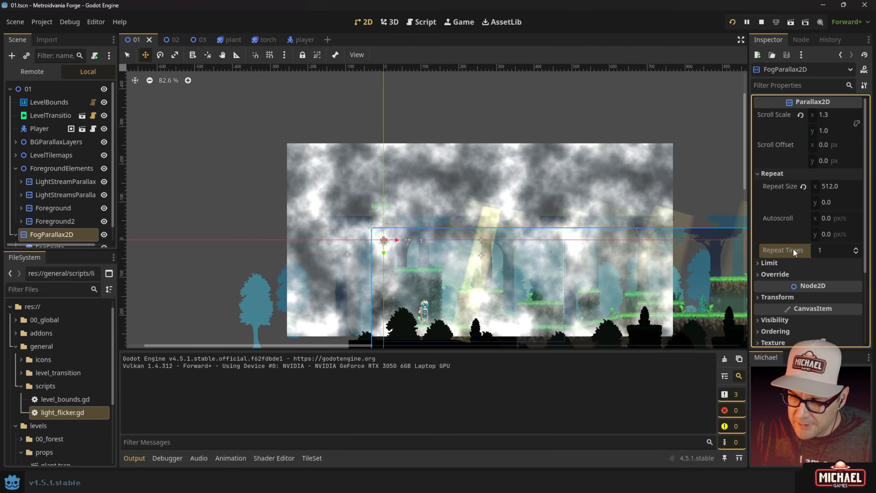
- Set FogParallax2D's Repeat Times to 2 and save the scene
{"action": "left_click", "coordinate": [856, 249]}
{"action": "scroll", "coordinate": [465, 231], "scroll_direction": "down", "scroll_amount": 8}
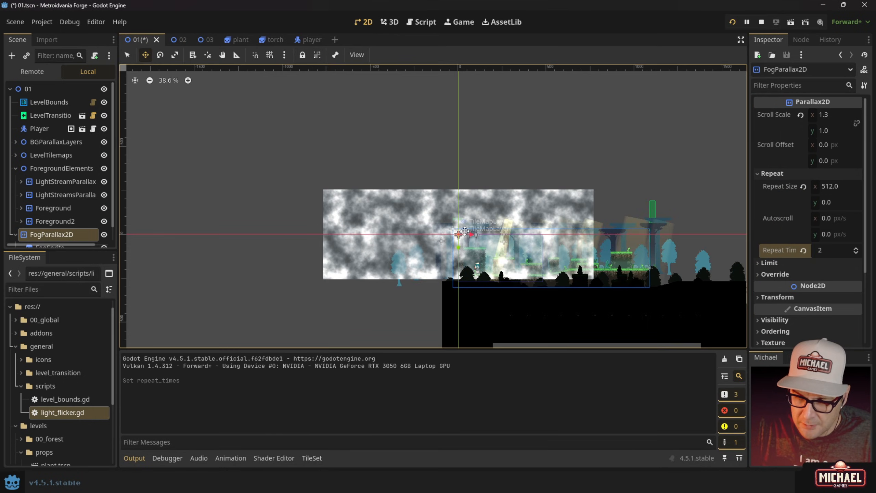
{"action": "scroll", "coordinate": [540, 220], "scroll_direction": "up", "scroll_amount": 7}
{"action": "key", "text": "ctrl+s"}
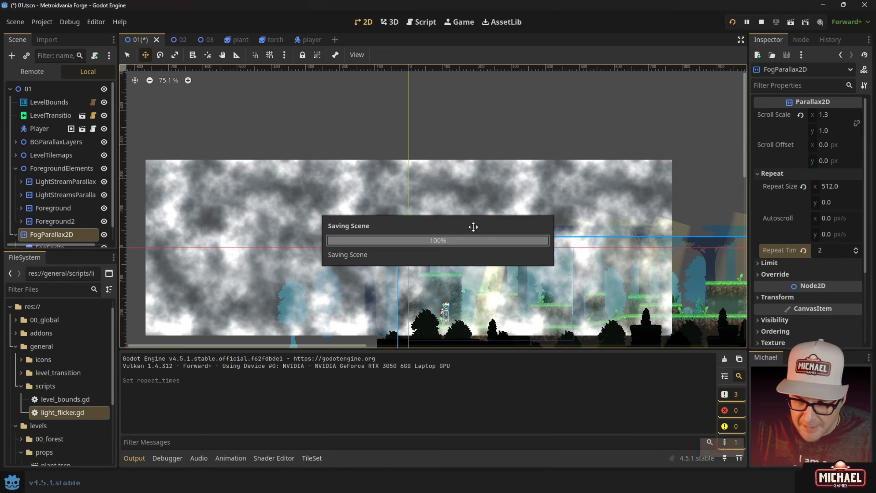
- Run the level again and move the player through it to check the fog's coverage with the extra repeats
{"action": "key", "text": "F6"}
{"action": "key", "text": "space"}
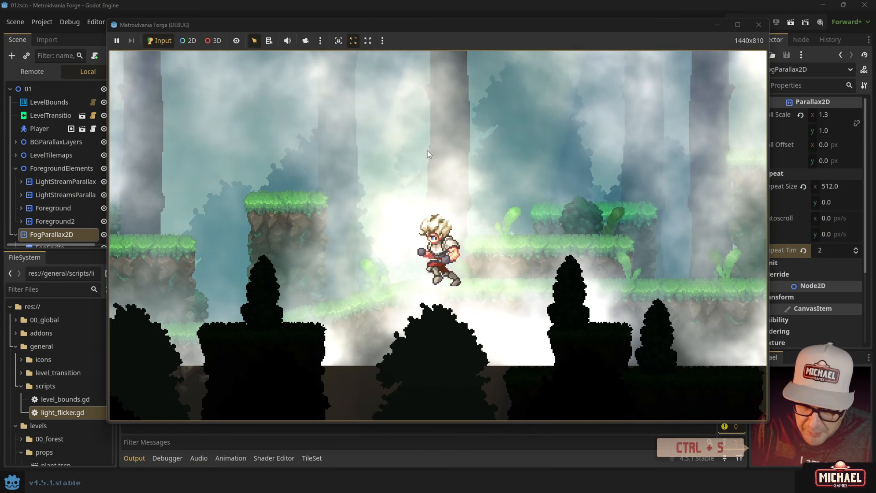
{"action": "key", "text": "Right"}
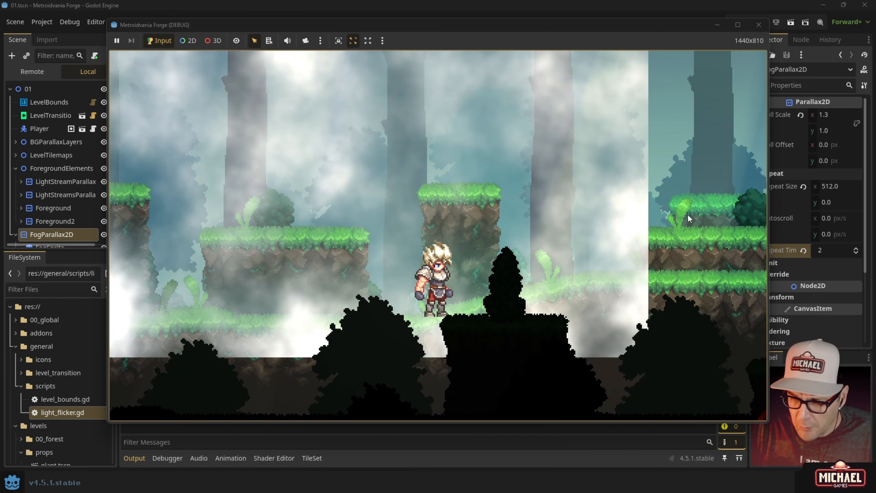
{"action": "key", "text": "F8"}
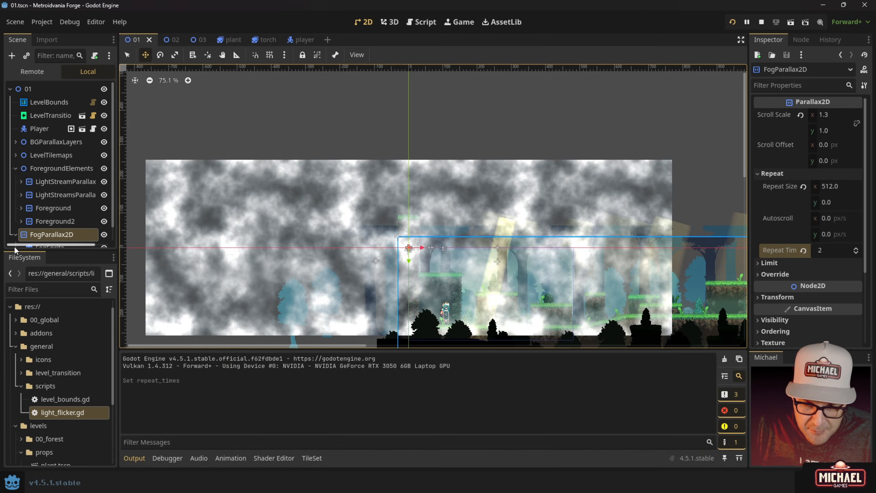
- Move FogSprite horizontally to about (257, 0) so its left edge sits near the origin, and save the scene
{"action": "scroll", "coordinate": [52, 228], "scroll_direction": "down", "scroll_amount": 1}
{"action": "left_click", "coordinate": [50, 234]}
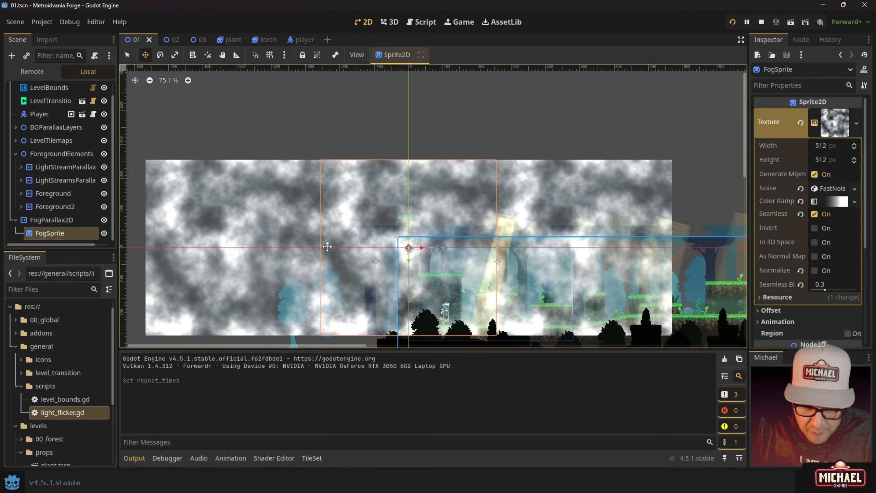
{"action": "left_click_drag", "start_coordinate": [398, 263], "coordinate": [485, 272]}
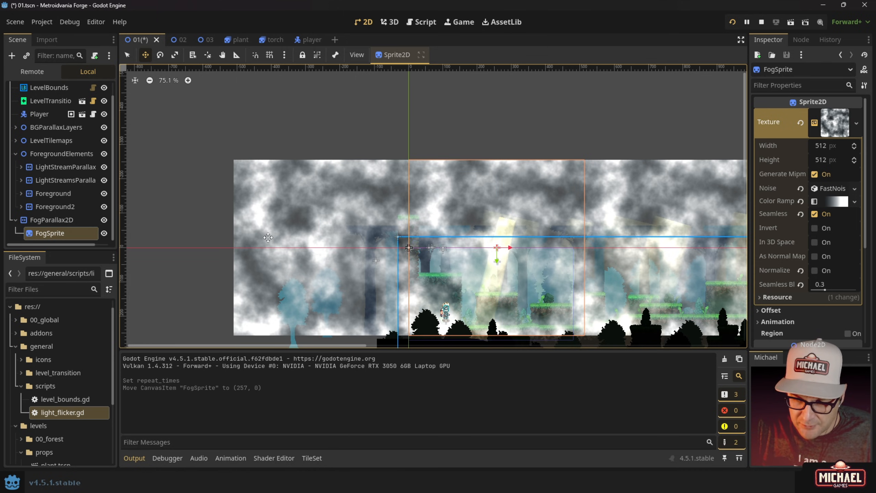
{"action": "key", "text": "ctrl+s"}
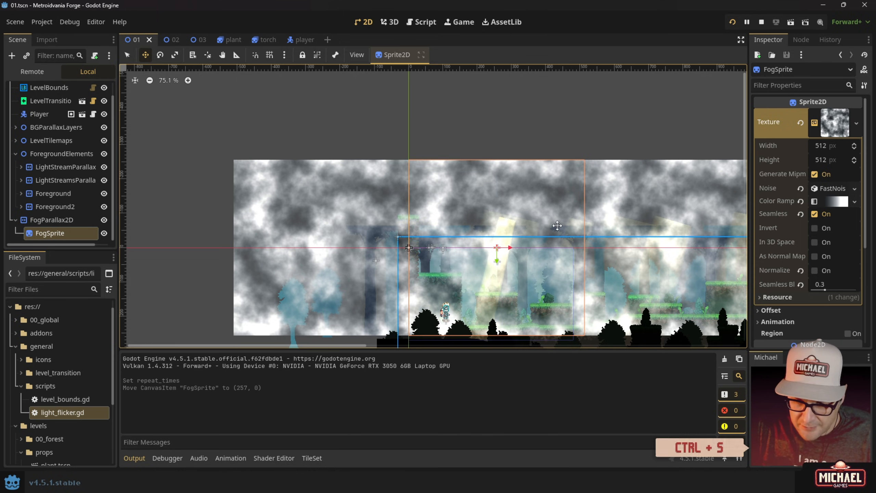
- Run the game and move the player back and forth through the level to check the fog's coverage after repositioning
{"action": "key", "text": "F5"}
{"action": "key", "text": "Right"}
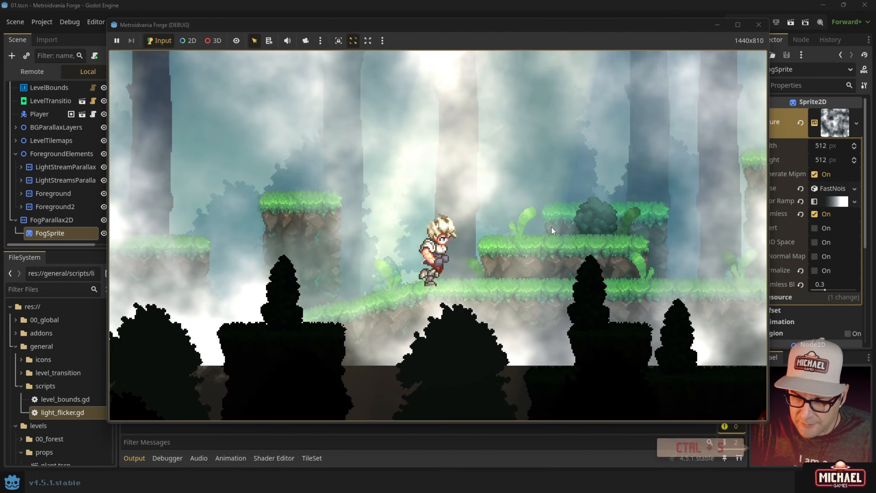
{"action": "key", "text": "Left"}
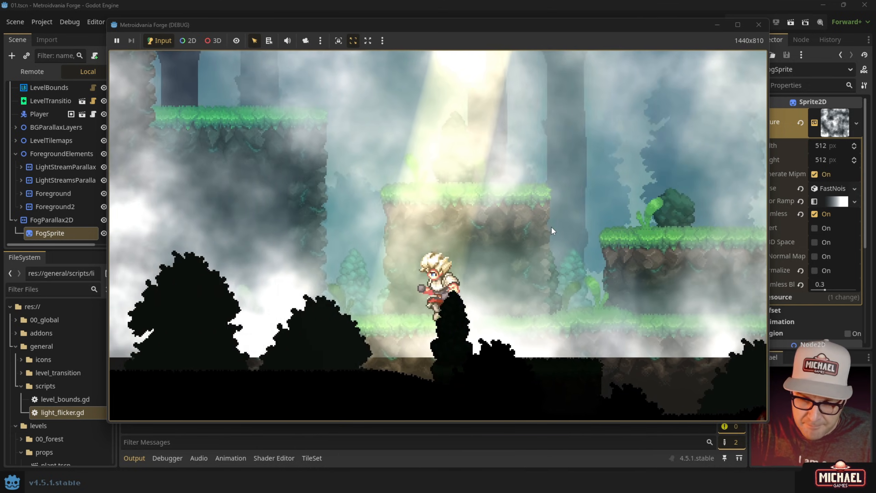
{"action": "key", "text": "Right"}
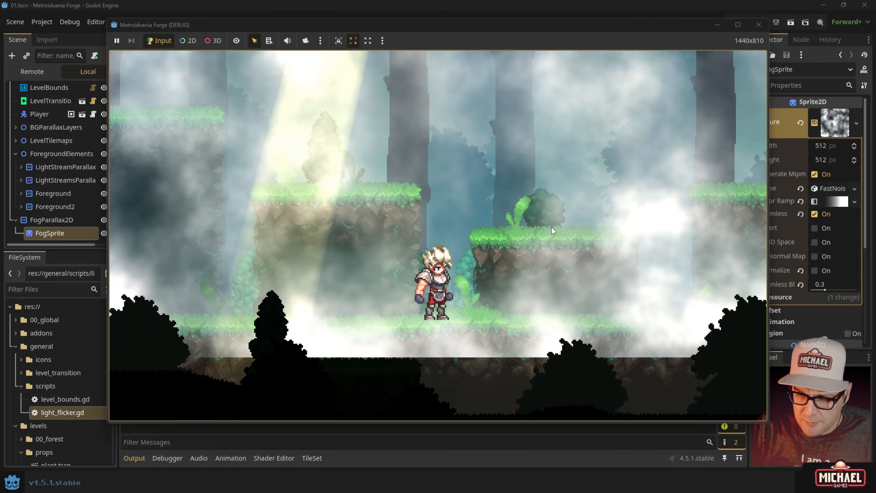
{"action": "key", "text": "F8"}
- Examine the ordering settings of the first light stream parallax layer and the Z Index of its first sprite
{"action": "left_click", "coordinate": [41, 221]}
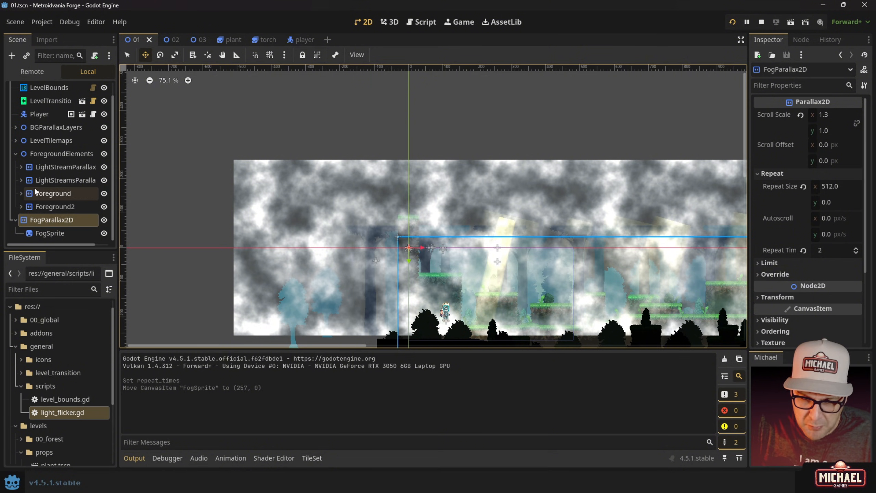
{"action": "left_click", "coordinate": [42, 168]}
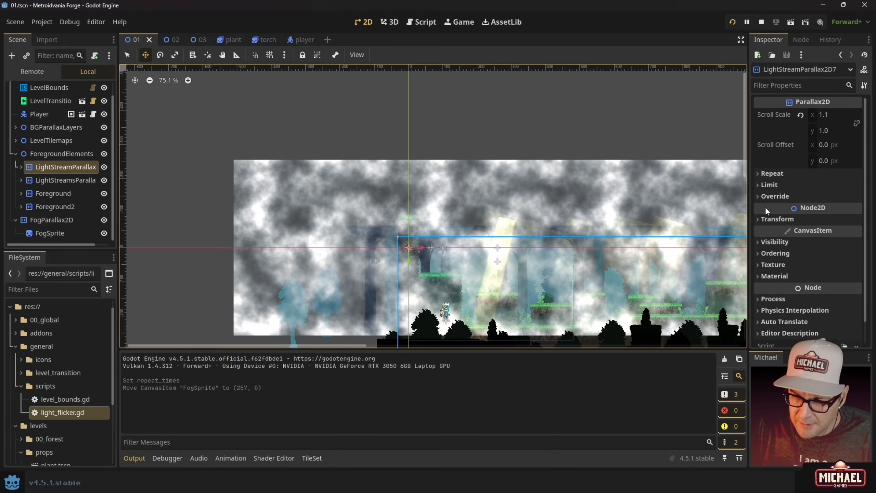
{"action": "left_click", "coordinate": [761, 254]}
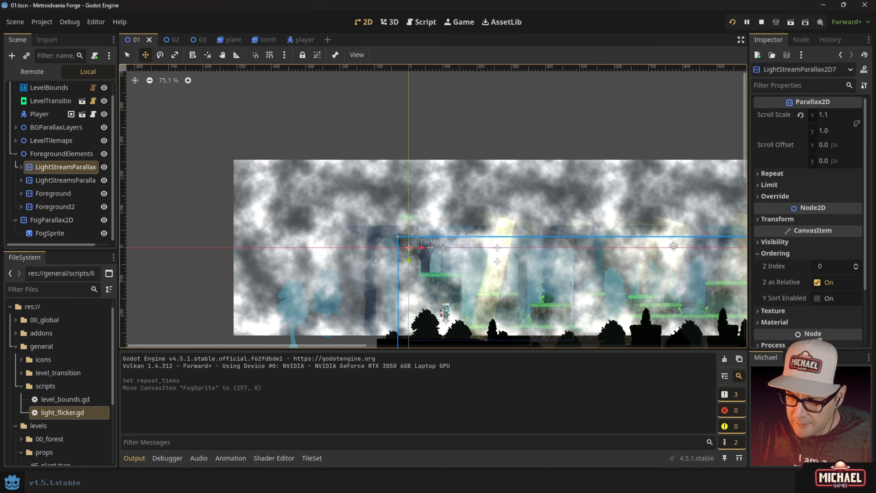
{"action": "left_click", "coordinate": [50, 154]}
{"action": "left_click", "coordinate": [21, 167]}
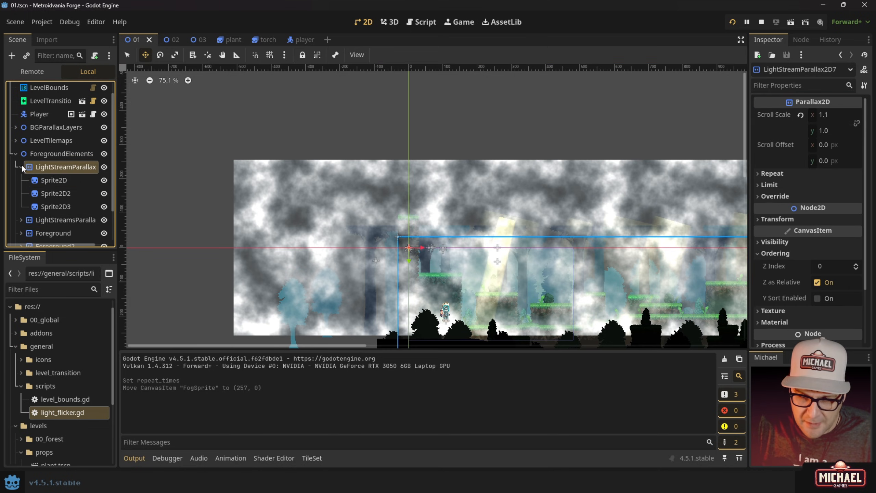
{"action": "left_click", "coordinate": [50, 180]}
{"action": "scroll", "coordinate": [854, 261], "scroll_direction": "down", "scroll_amount": 8}
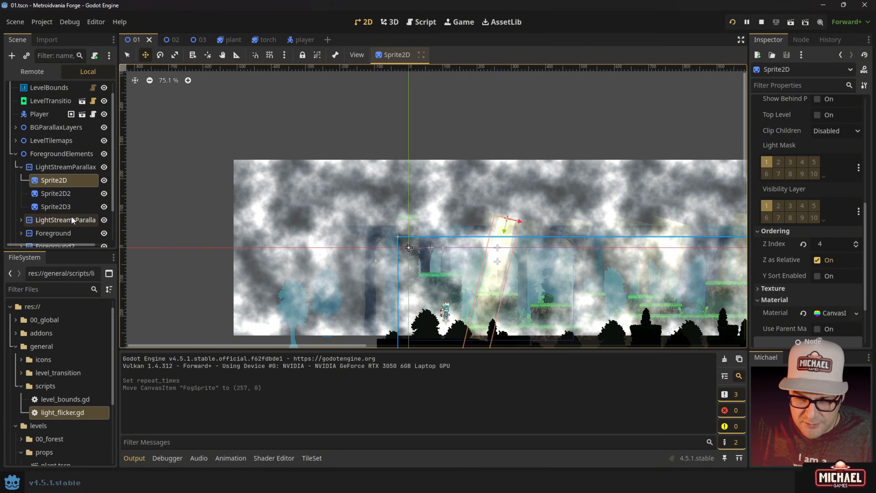
{"action": "left_click", "coordinate": [21, 167]}
- Examine the Z Index settings of the Foreground parallax layer and its first tile map layer
{"action": "left_click", "coordinate": [41, 194]}
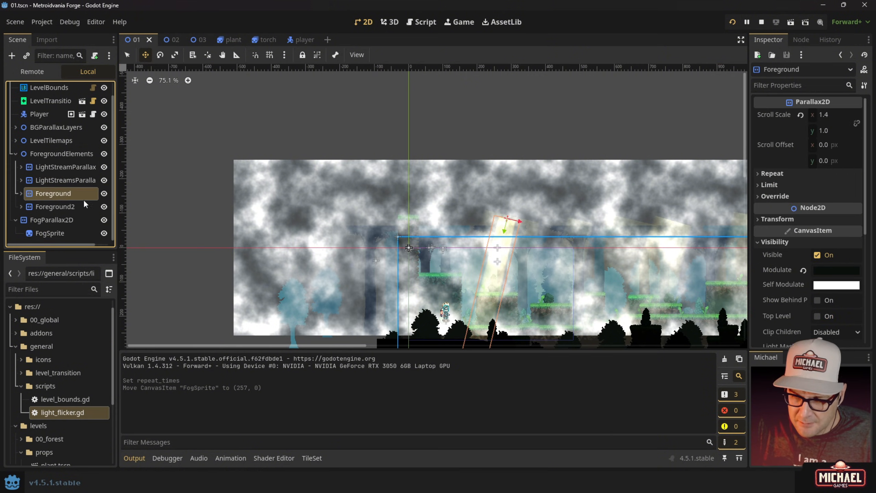
{"action": "left_click", "coordinate": [21, 194]}
{"action": "left_click", "coordinate": [59, 207]}
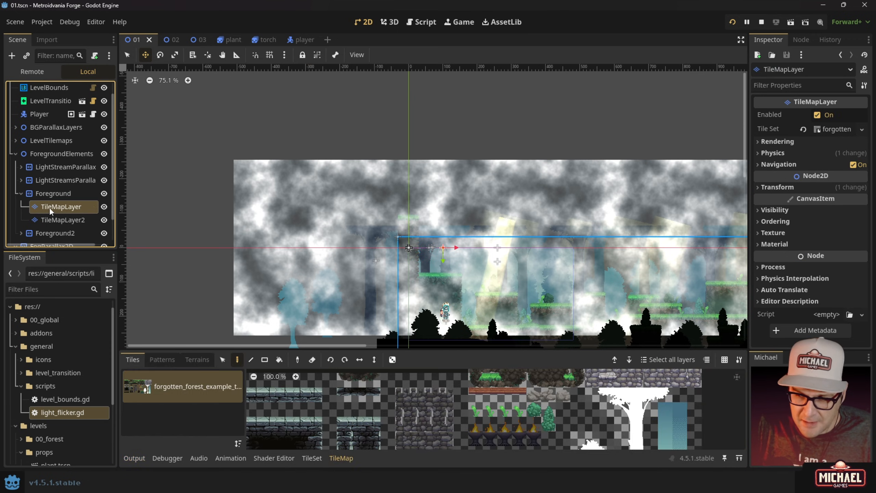
{"action": "left_click", "coordinate": [771, 220]}
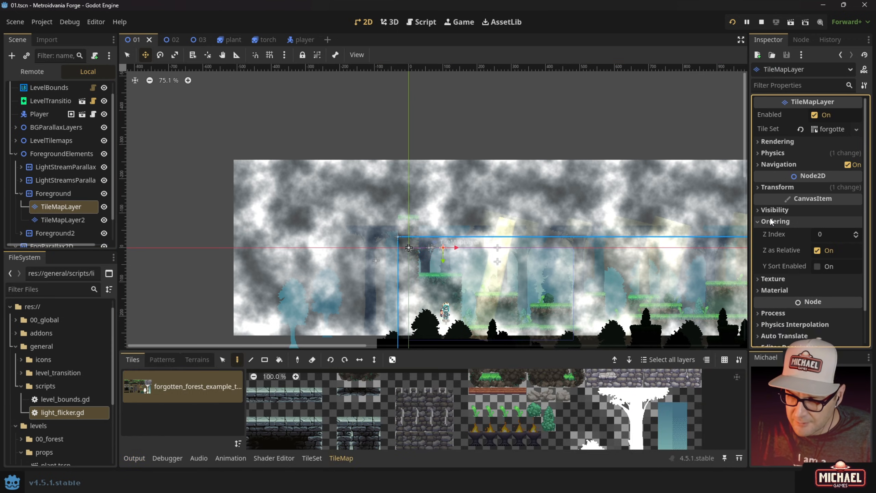
{"action": "left_click", "coordinate": [58, 194]}
{"action": "scroll", "coordinate": [788, 275], "scroll_direction": "down", "scroll_amount": 6}
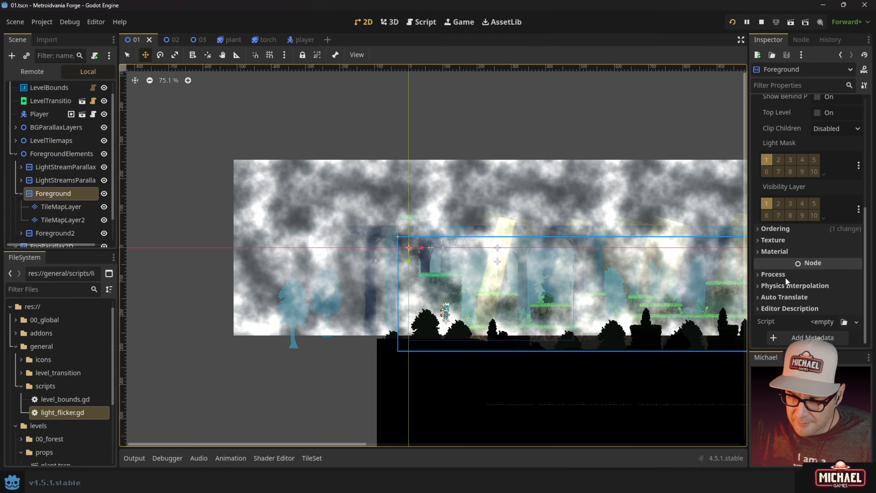
{"action": "left_click", "coordinate": [22, 193]}
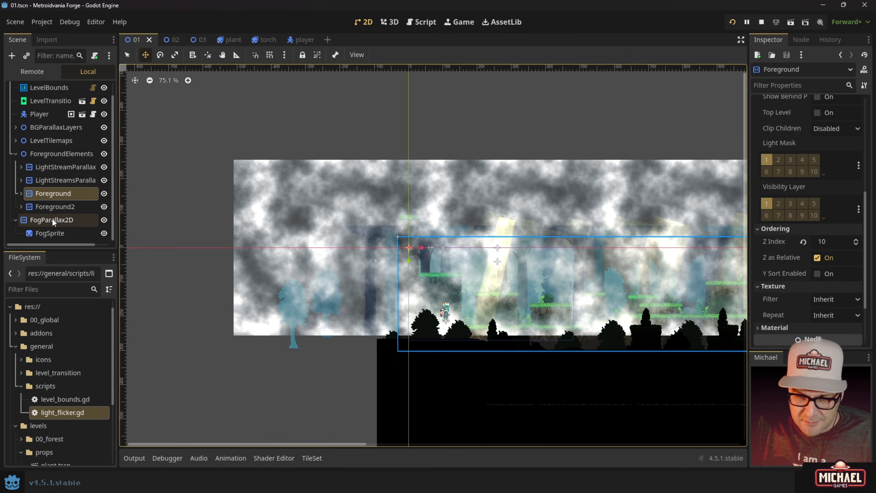
{"action": "left_click", "coordinate": [46, 168]}
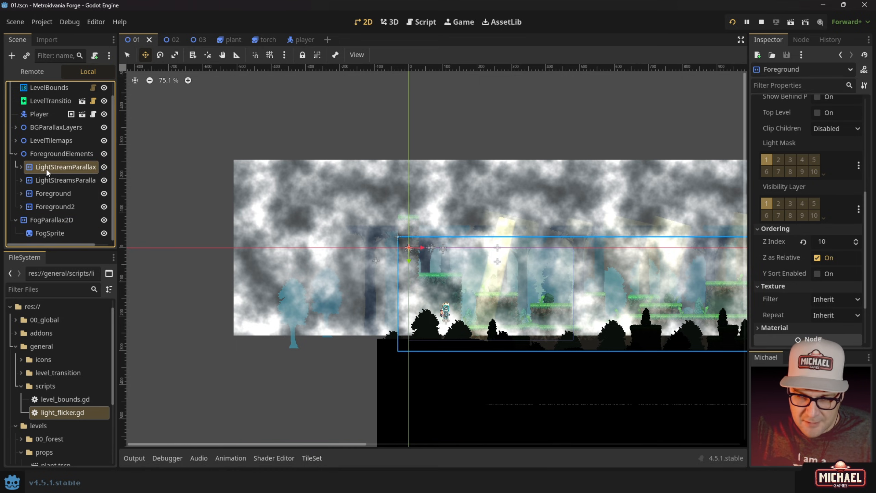
{"action": "left_click", "coordinate": [19, 155]}
- Set FogParallax2D's Z Index to 5
{"action": "left_click", "coordinate": [52, 220]}
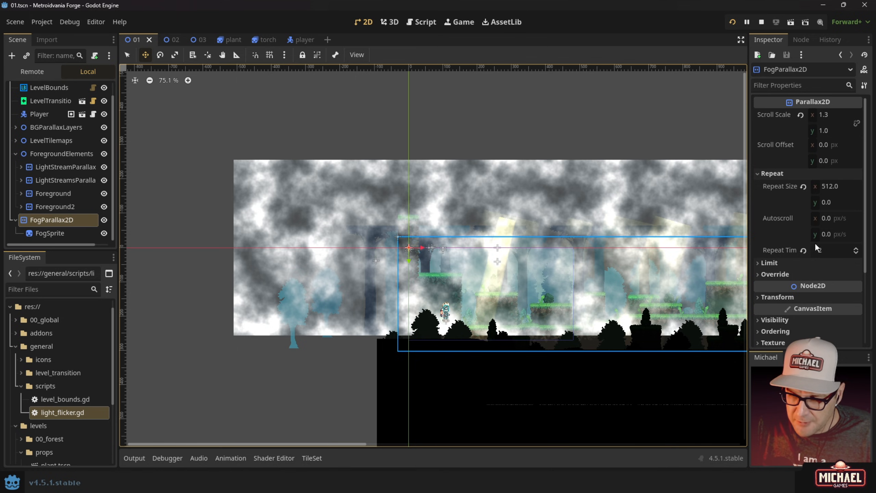
{"action": "scroll", "coordinate": [777, 231], "scroll_direction": "down", "scroll_amount": 3}
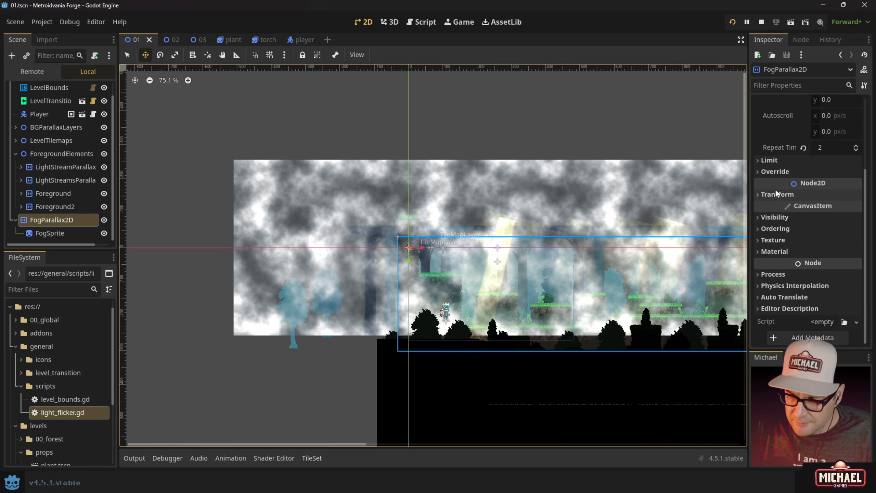
{"action": "left_click", "coordinate": [763, 227]}
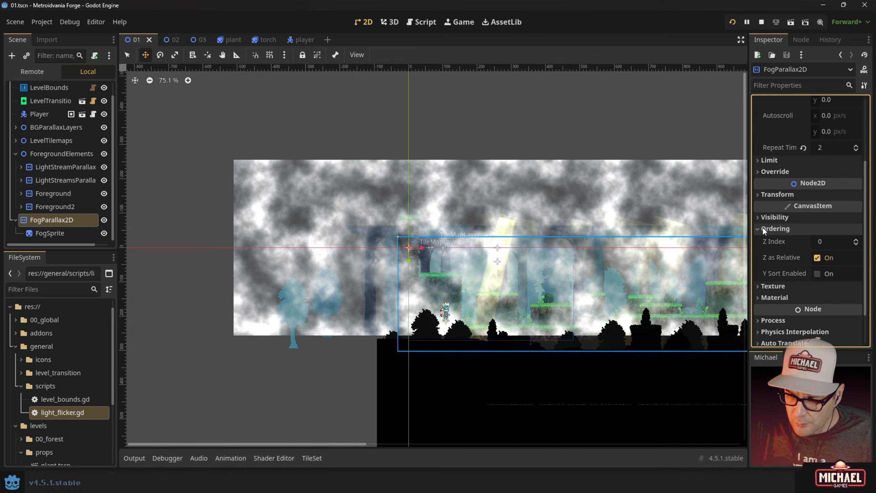
{"action": "left_click", "coordinate": [839, 242]}
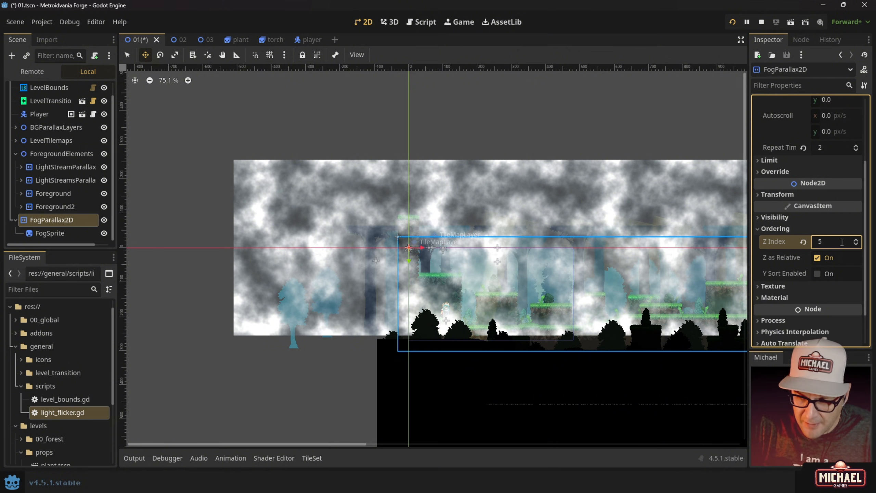
{"action": "key", "text": "Return"}
- Move FogSprite straight down to about (257, 15) and save the scene
{"action": "scroll", "coordinate": [508, 294], "scroll_direction": "up", "scroll_amount": 8}
{"action": "scroll", "coordinate": [507, 294], "scroll_direction": "right", "scroll_amount": 2, "text": "shift"}
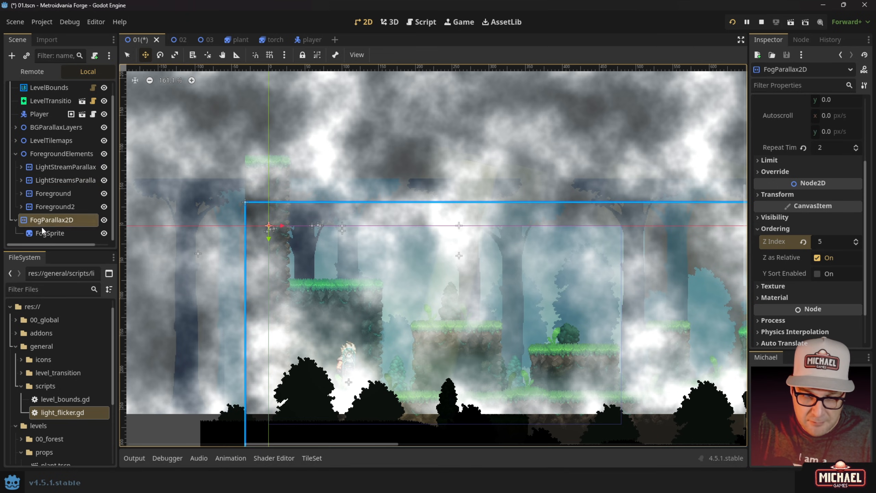
{"action": "left_click", "coordinate": [50, 233]}
{"action": "left_click_drag", "start_coordinate": [457, 238], "coordinate": [458, 250]}
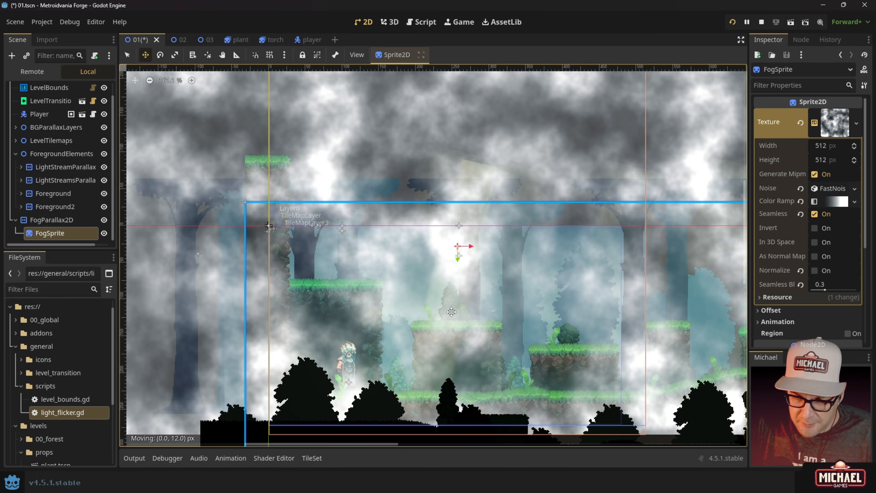
{"action": "left_click_drag", "start_coordinate": [454, 305], "coordinate": [455, 308]}
{"action": "key", "text": "ctrl+s"}
- Run the level and move the player left and right to check the fog's layering and its lower edge
{"action": "key", "text": "F6"}
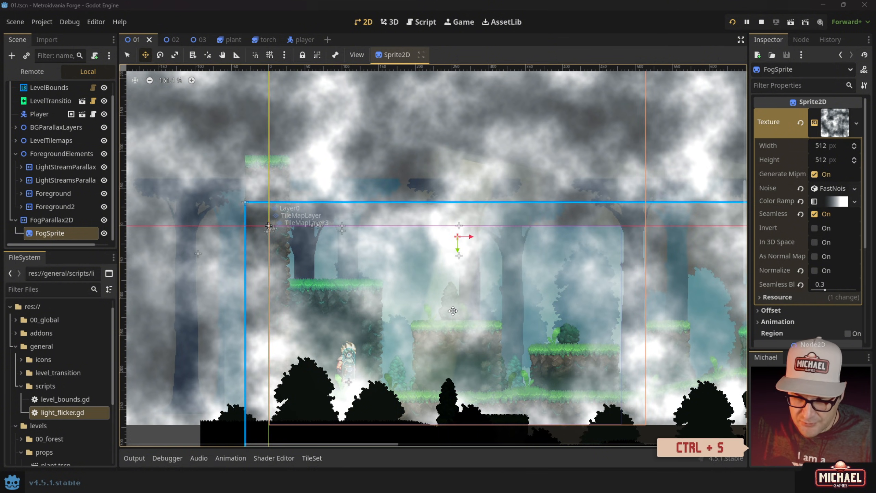
{"action": "key", "text": "alt+Tab"}
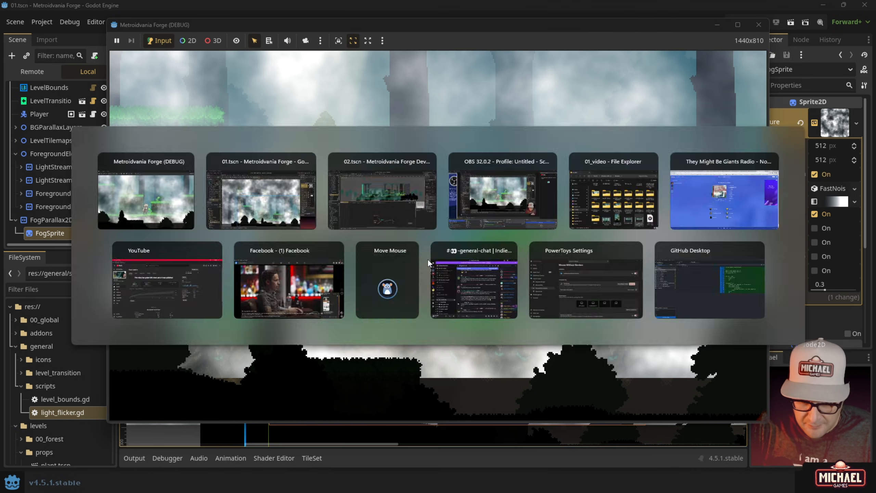
{"action": "key", "text": "ctrl+s"}
{"action": "key", "text": "alt+Tab"}
{"action": "key", "text": "Left"}
{"action": "key", "text": "Right"}
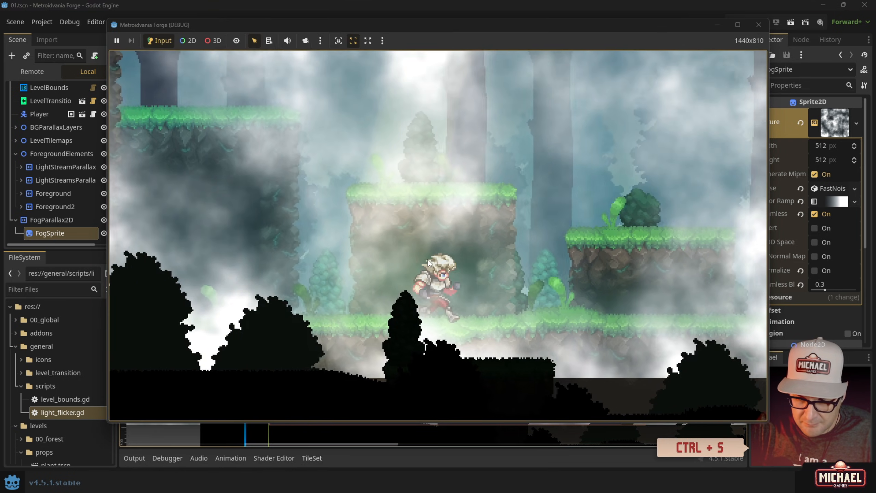
{"action": "key", "text": "F8"}
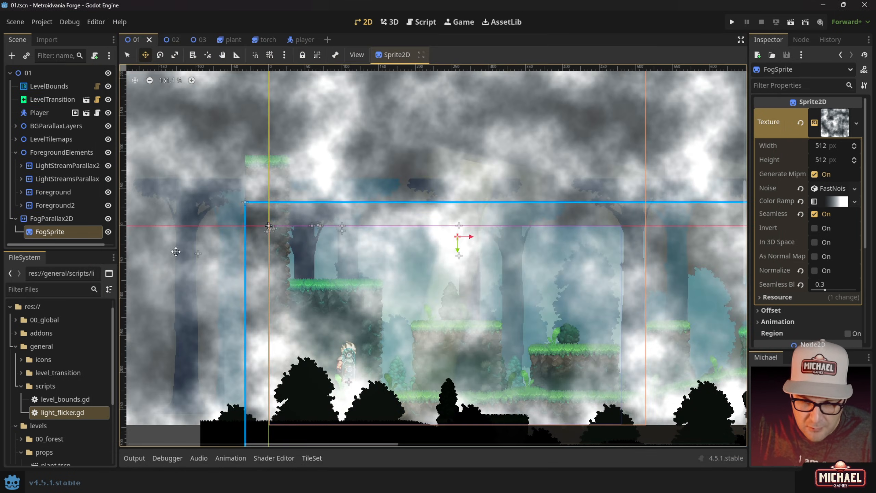
- Save the scene and rerun the game briefly to recheck the fog against the dark foreground silhouettes
{"action": "key", "text": "ctrl+s"}
{"action": "key", "text": "F5"}
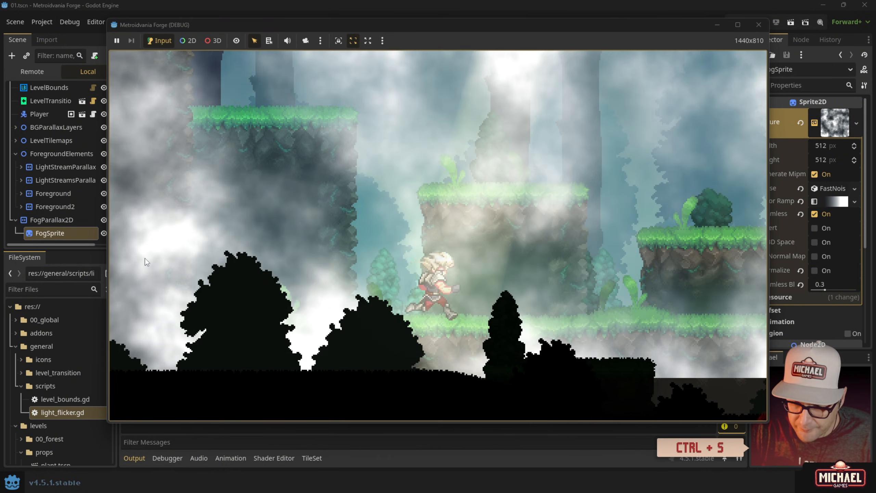
{"action": "key", "text": "F8"}
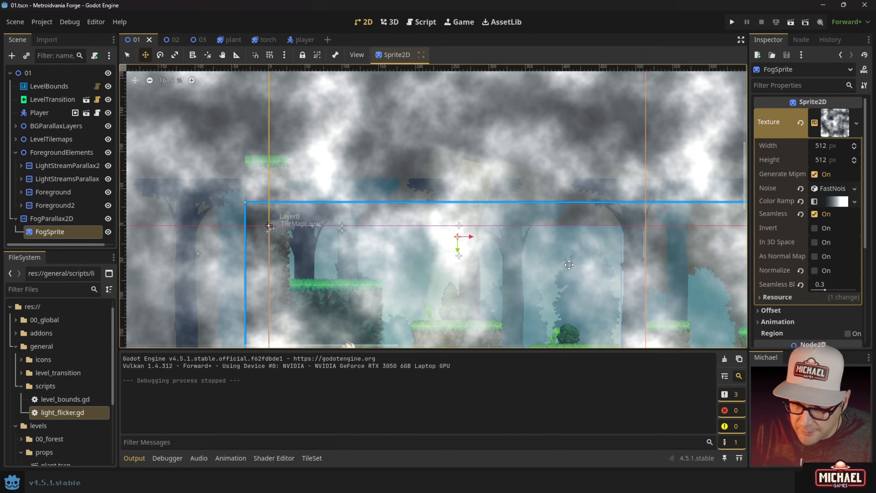
- Move FogSprite straight down to about (257, 52) so it reaches past the level's lower boundary, and save the scene
{"action": "left_click", "coordinate": [847, 127]}
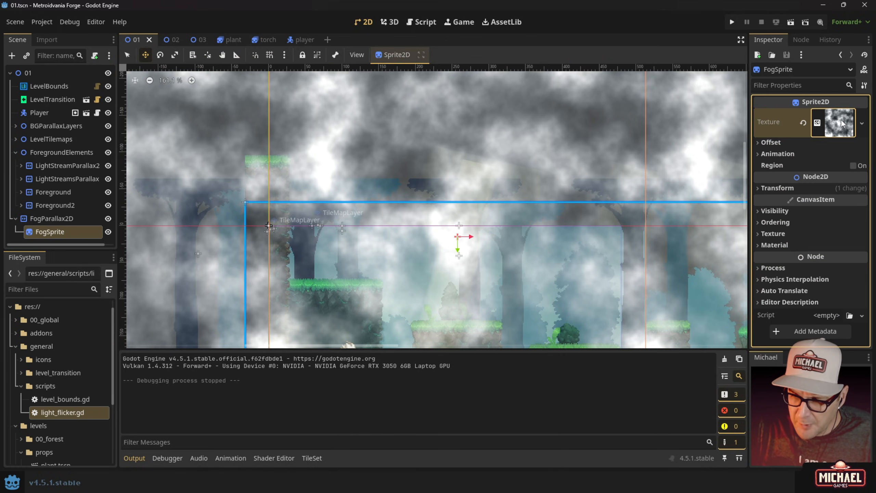
{"action": "left_click", "coordinate": [58, 223]}
{"action": "left_click", "coordinate": [55, 232]}
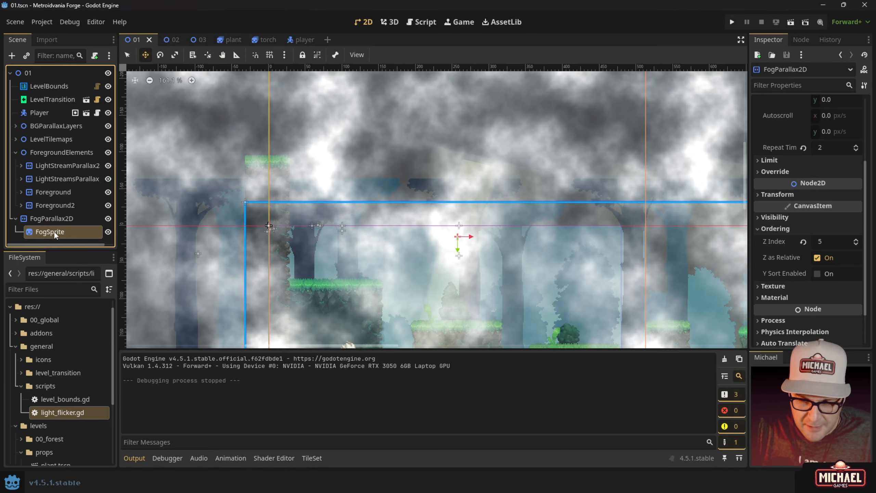
{"action": "left_click", "coordinate": [49, 219]}
{"action": "scroll", "coordinate": [818, 138], "scroll_direction": "up", "scroll_amount": 2}
{"action": "scroll", "coordinate": [818, 142], "scroll_direction": "up", "scroll_amount": 1}
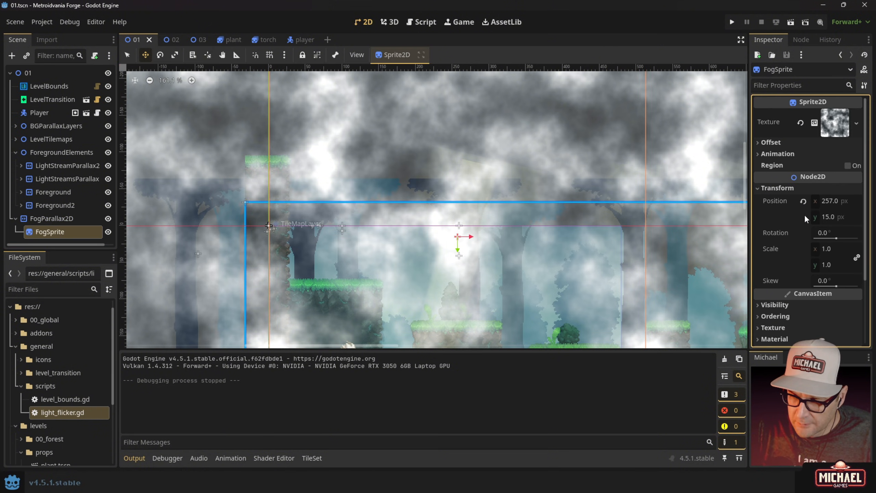
{"action": "scroll", "coordinate": [544, 227], "scroll_direction": "down", "scroll_amount": 8}
{"action": "middle_click_drag", "start_coordinate": [535, 244], "coordinate": [495, 205]}
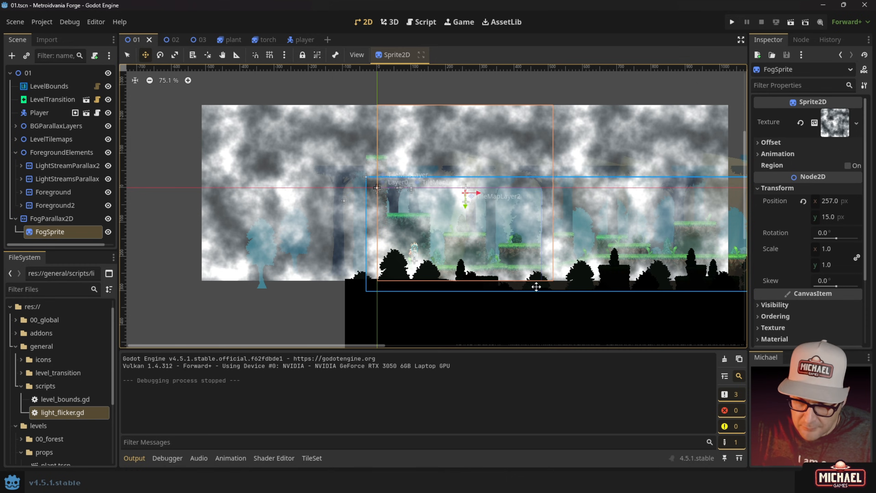
{"action": "scroll", "coordinate": [536, 287], "scroll_direction": "up", "scroll_amount": 8}
{"action": "left_click_drag", "start_coordinate": [500, 240], "coordinate": [497, 261]}
{"action": "key", "text": "ctrl+s"}
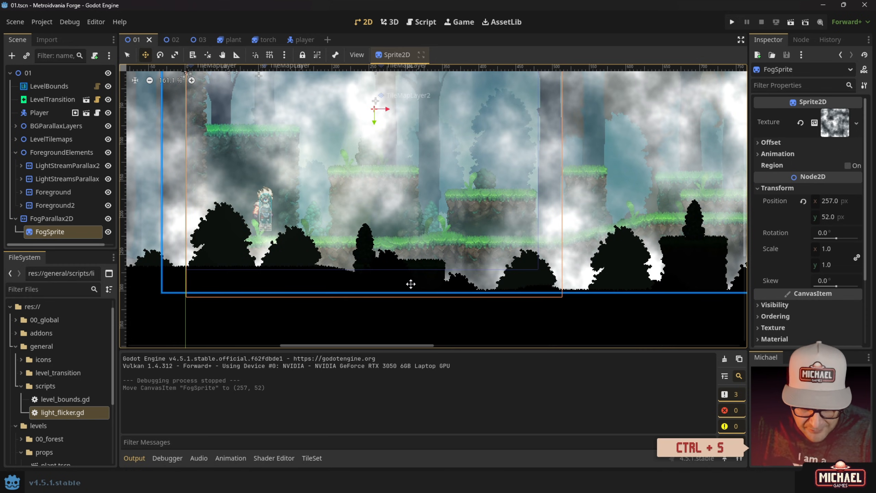
- Run the game and move the player both ways to check that the fog covers the bottom of the view
{"action": "key", "text": "F5"}
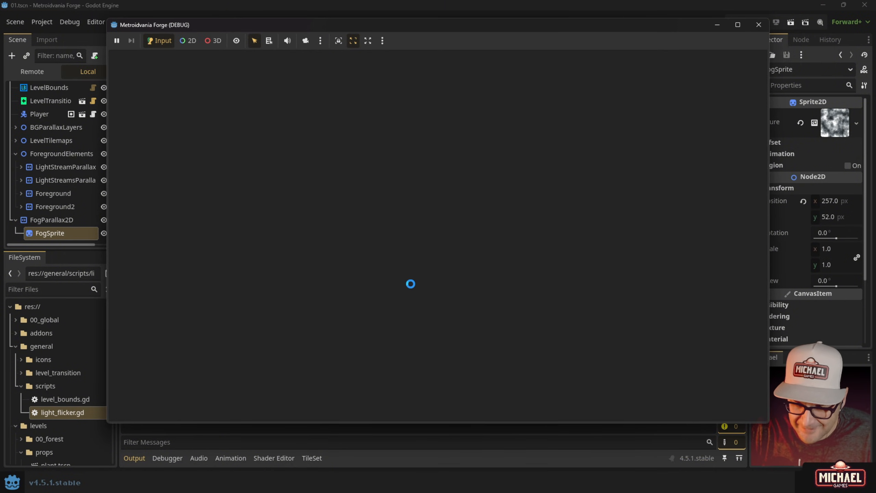
{"action": "key", "text": "Right"}
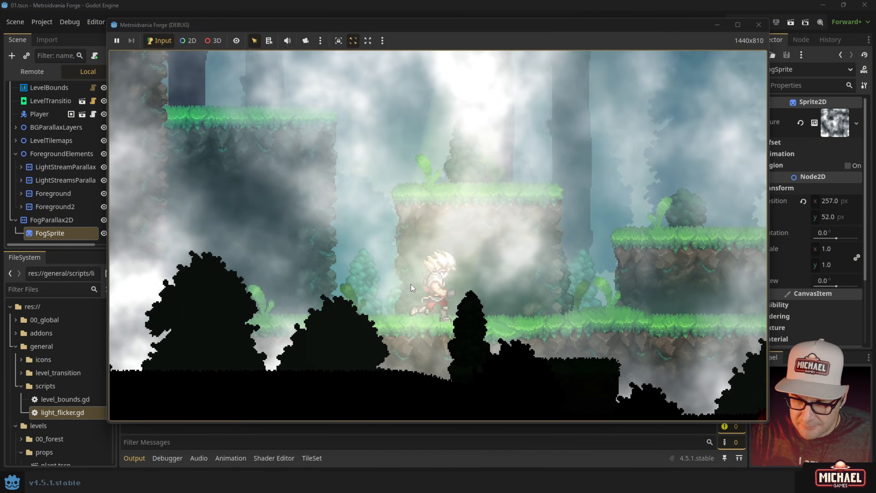
{"action": "key", "text": "Left"}
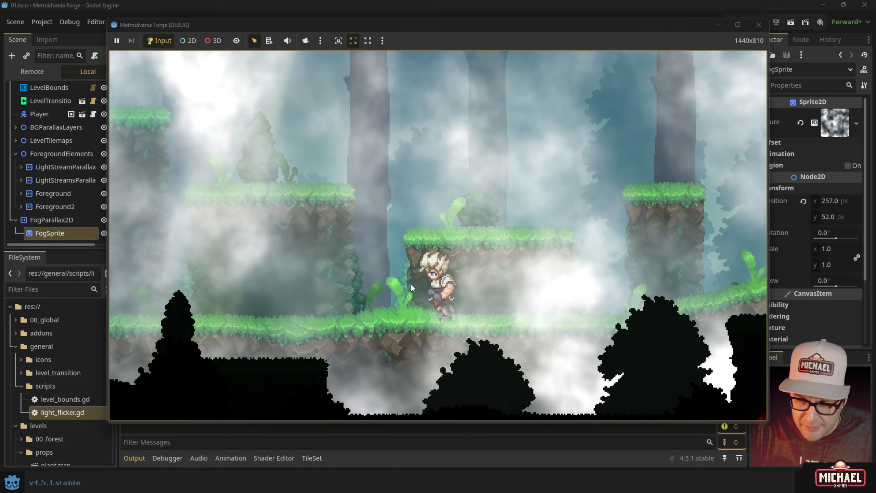
{"action": "key", "text": "Right"}
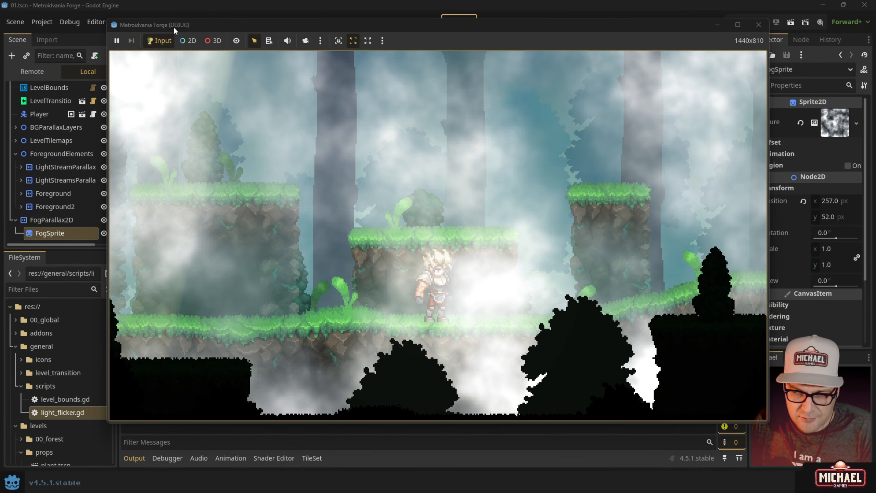
- Stop the game and set FogParallax2D's vertical autoscroll to 100 px/s
{"action": "key", "text": "F8"}
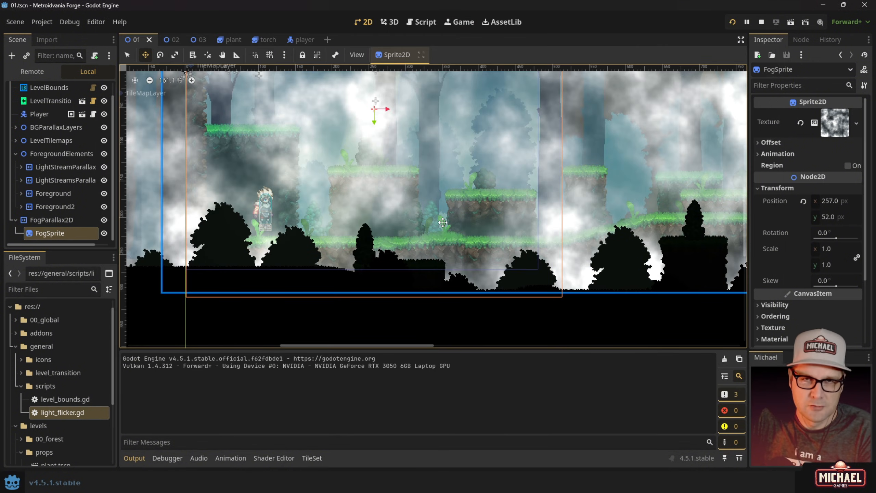
{"action": "left_click", "coordinate": [51, 219]}
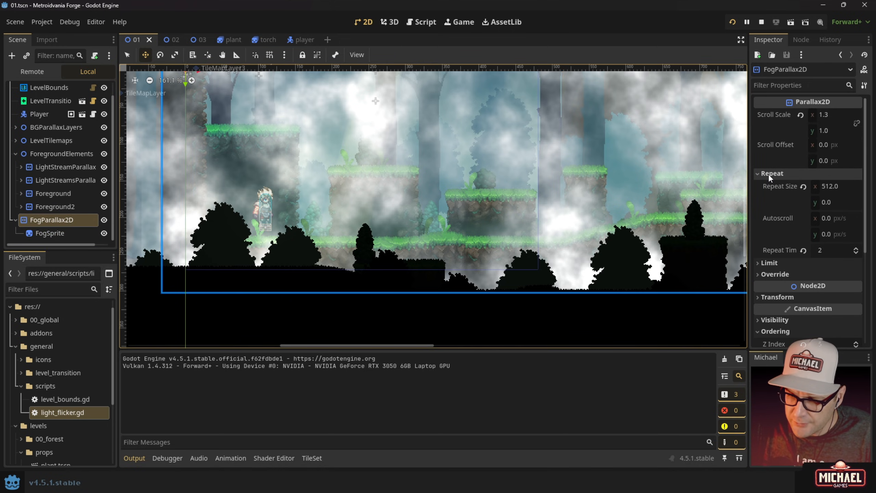
{"action": "left_click", "coordinate": [818, 217]}
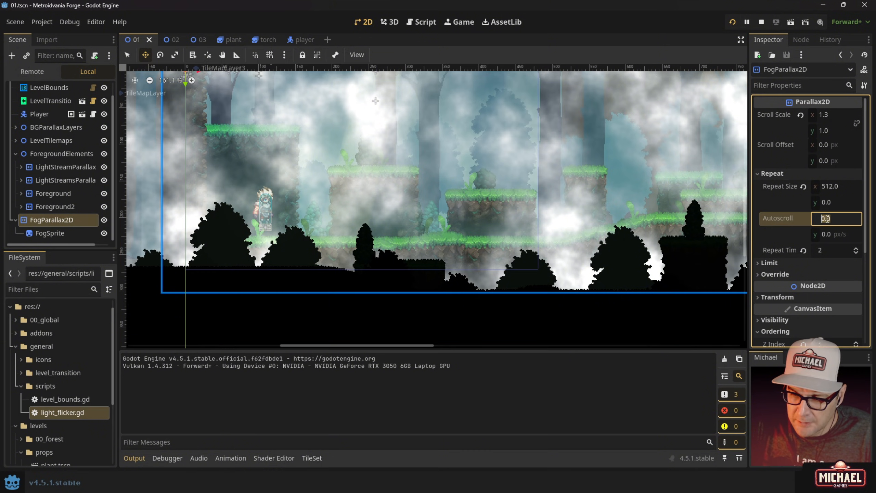
{"action": "left_click", "coordinate": [814, 235]}
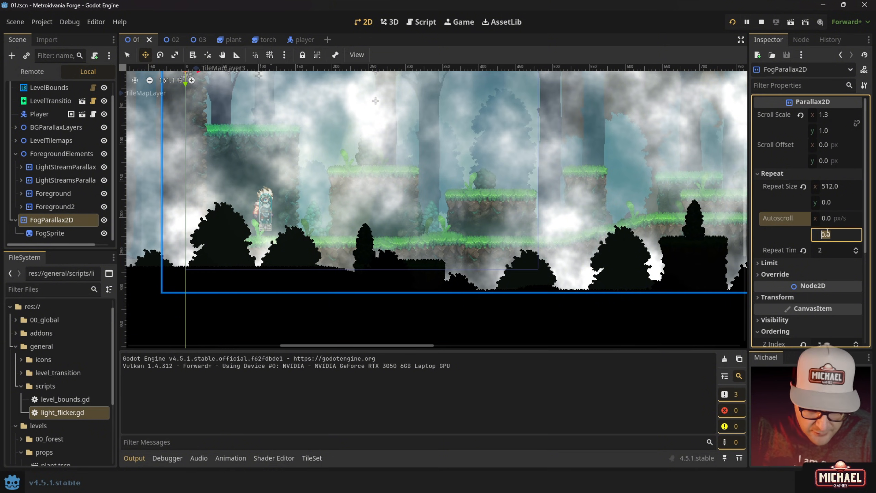
{"action": "type", "text": "100"}
{"action": "key", "text": "Return"}
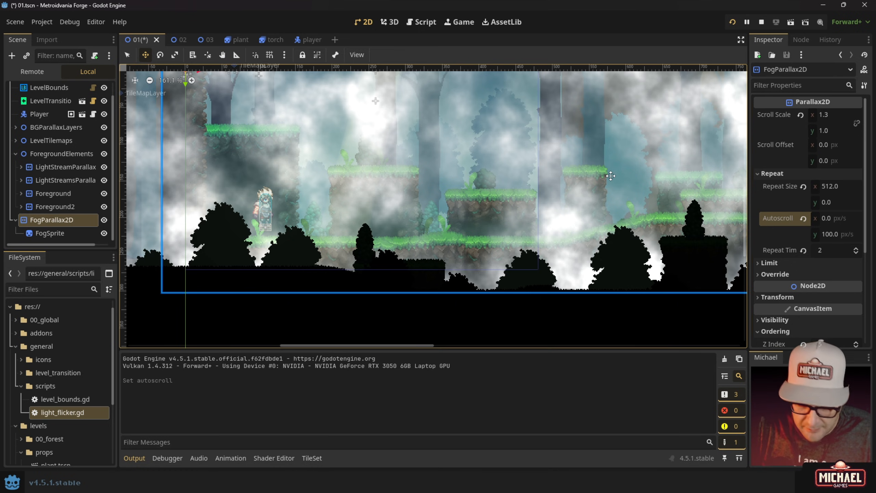
- Save the scene and run the game briefly to check the fog's vertical scrolling
{"action": "key", "text": "ctrl+s"}
{"action": "key", "text": "F5"}
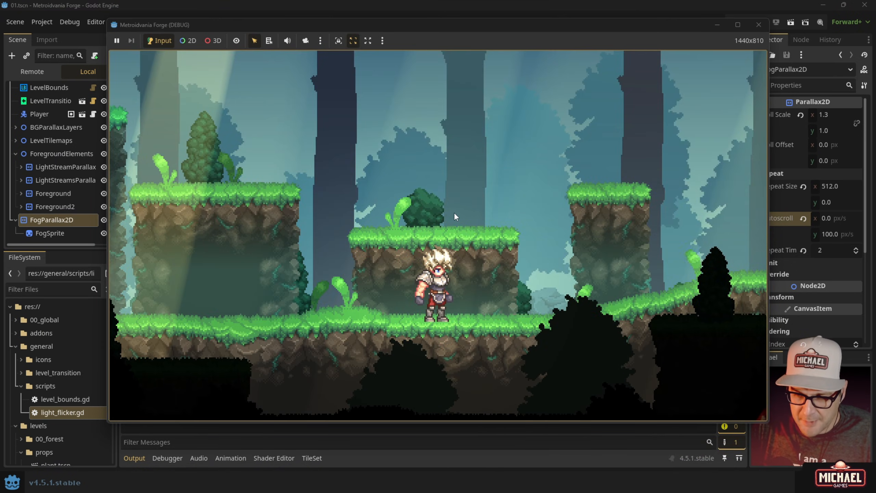
{"action": "key", "text": "F8"}
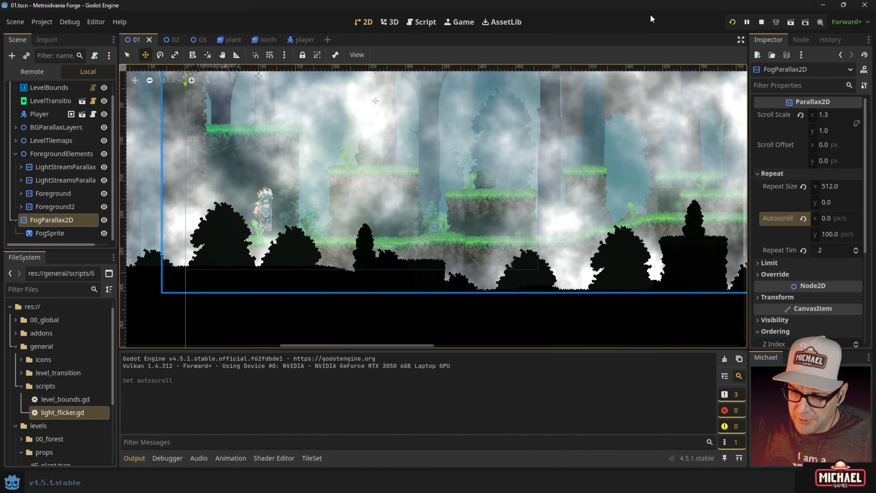
- Reset the fog layer's autoscroll, set it to 25 px/s horizontally, and rerun the saved scene to check the drift
{"action": "left_click", "coordinate": [804, 220]}
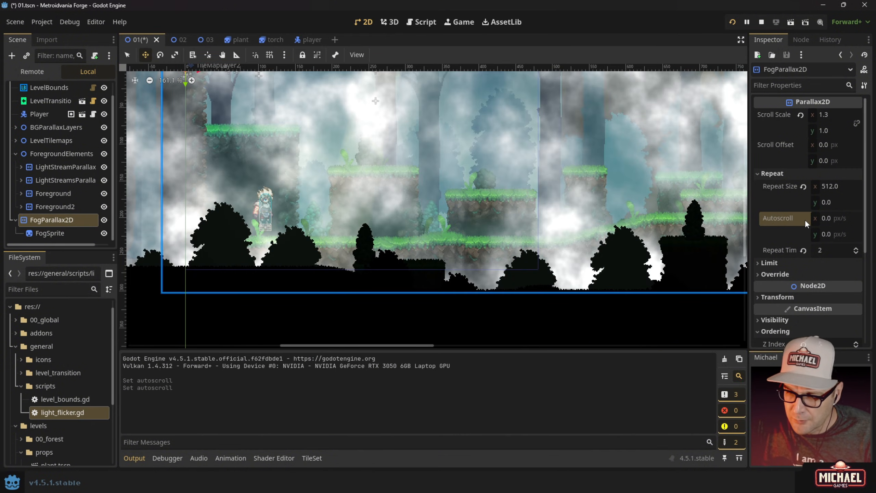
{"action": "left_click", "coordinate": [826, 223]}
{"action": "scroll", "coordinate": [431, 129], "scroll_direction": "down", "scroll_amount": 7}
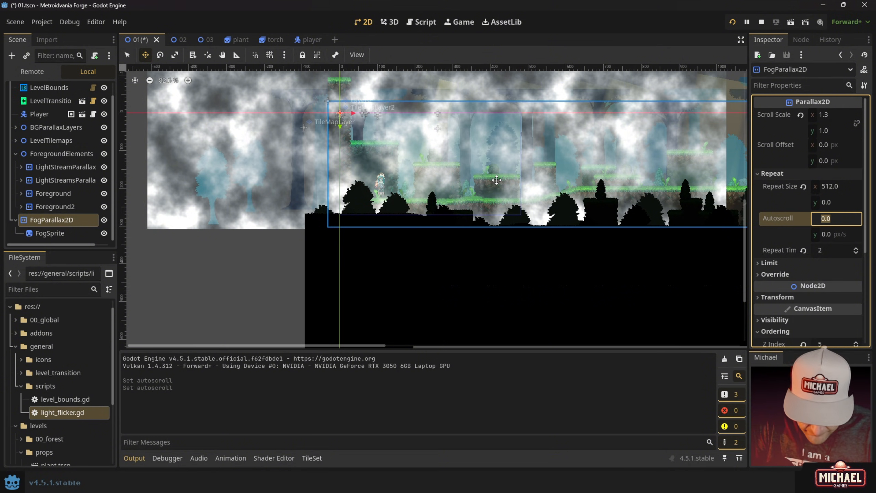
{"action": "key", "text": "ctrl+s"}
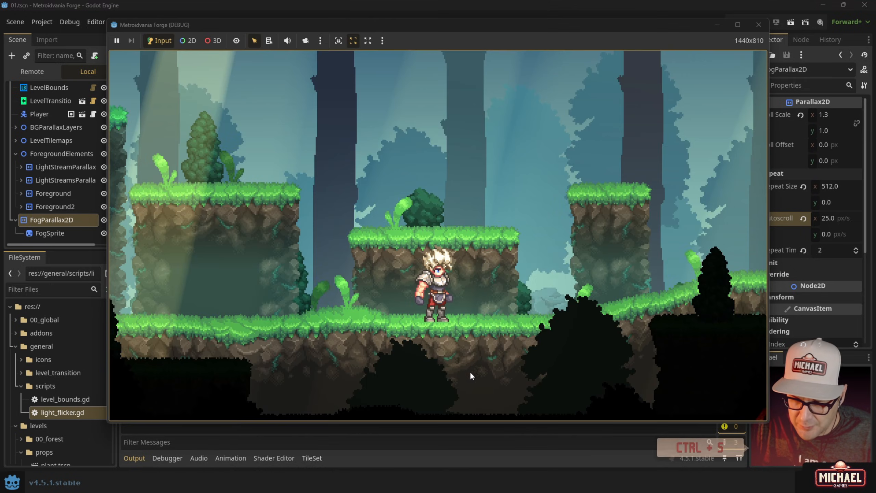
{"action": "left_click", "coordinate": [752, 30]}
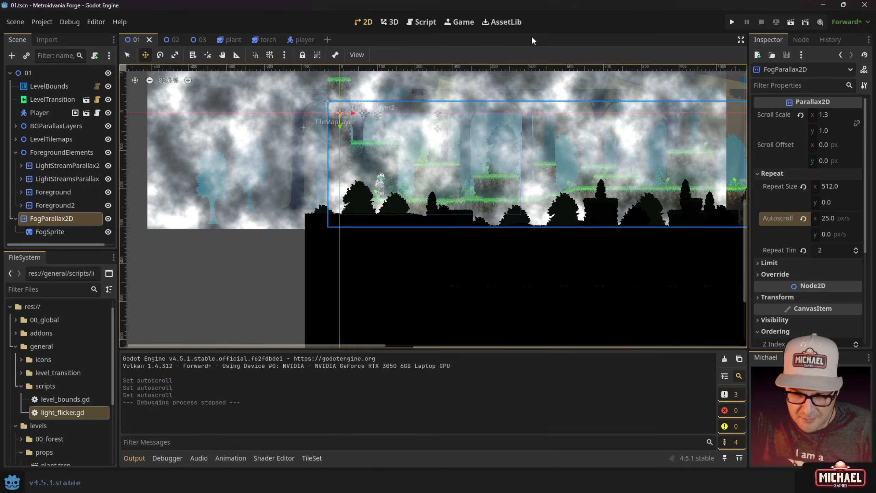
{"action": "key", "text": "F5"}
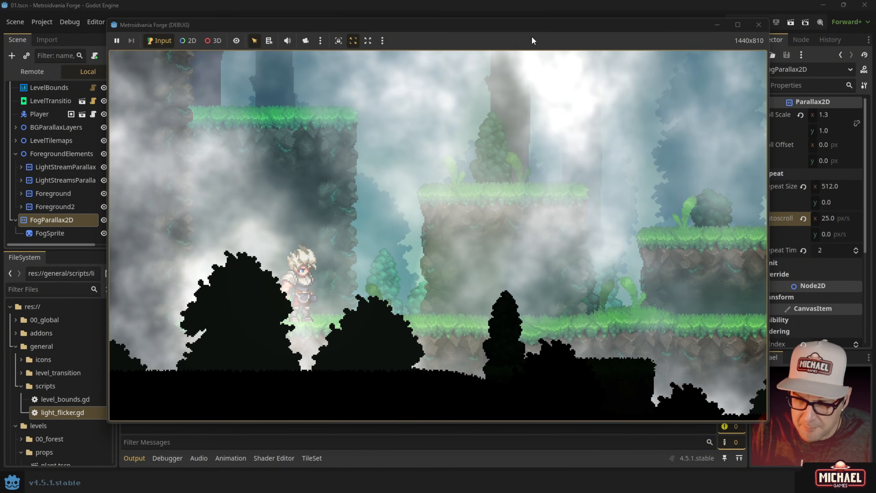
- Reverse the fog's drift by setting FogParallax2D's horizontal autoscroll to -25 px/s, and save the scene
{"action": "left_click", "coordinate": [844, 223]}
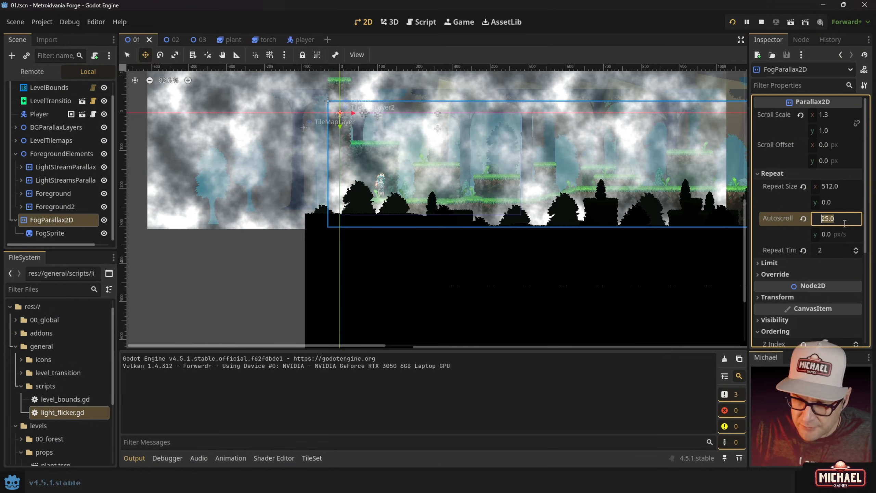
{"action": "type", "text": "-"}
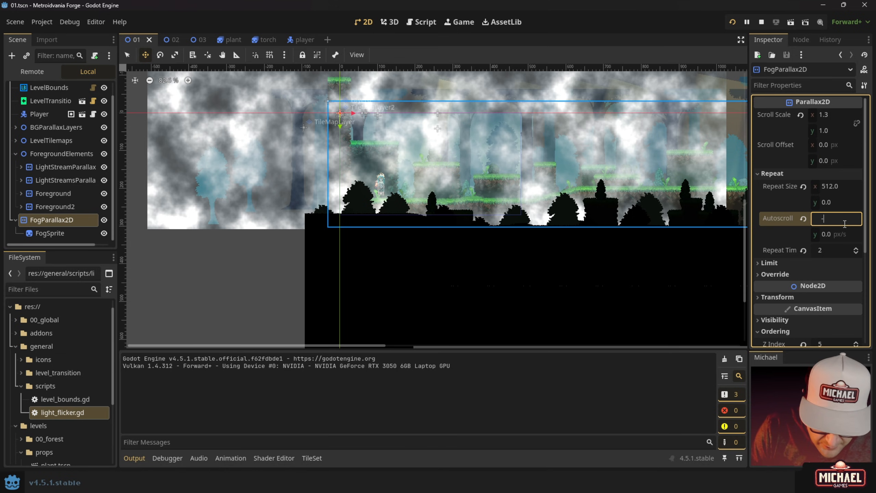
{"action": "type", "text": "25"}
{"action": "key", "text": "Return"}
{"action": "key", "text": "ctrl+s"}
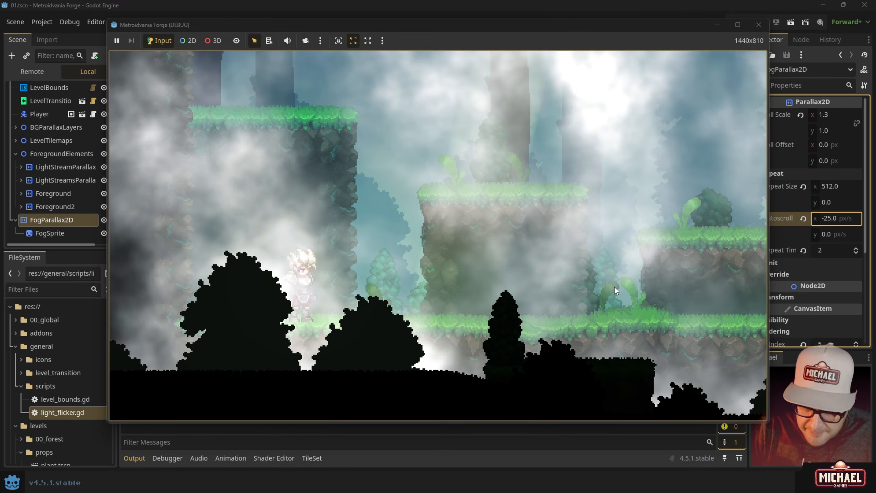
- Move the player right and left in the running game to check the reversed fog drift
{"action": "key", "text": "d"}
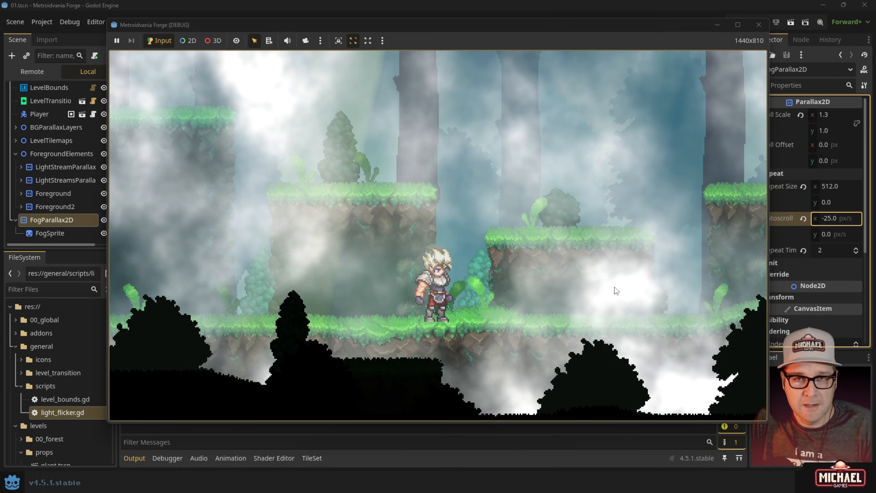
{"action": "key", "text": "d"}
{"action": "key", "text": "a"}
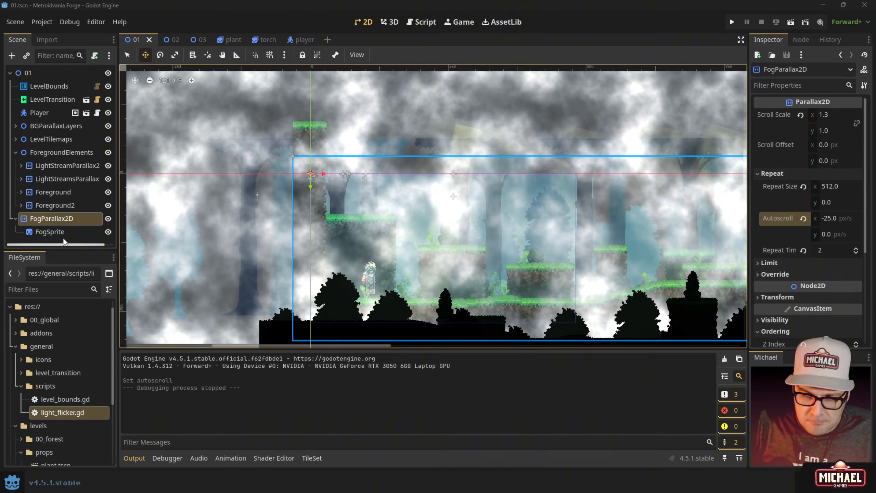
- Tint FogSprite a pale green by changing its Modulate colour to cff0e3
{"action": "left_click", "coordinate": [66, 234]}
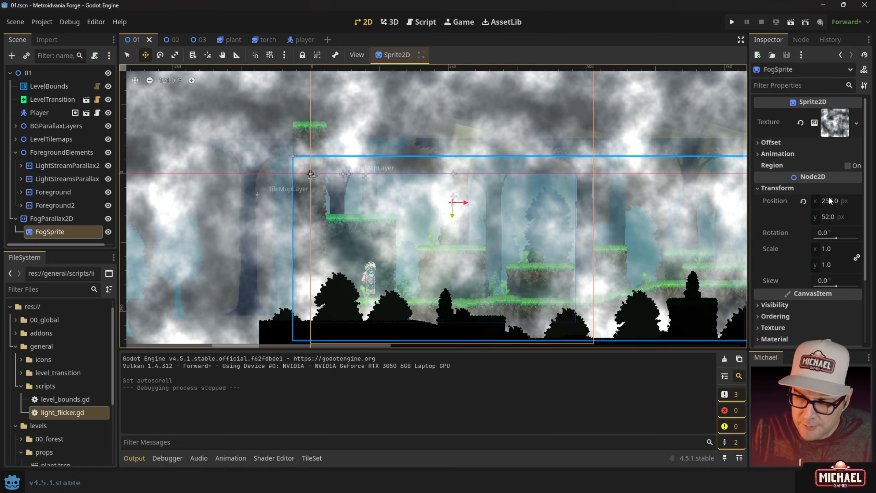
{"action": "scroll", "coordinate": [797, 216], "scroll_direction": "down", "scroll_amount": 2}
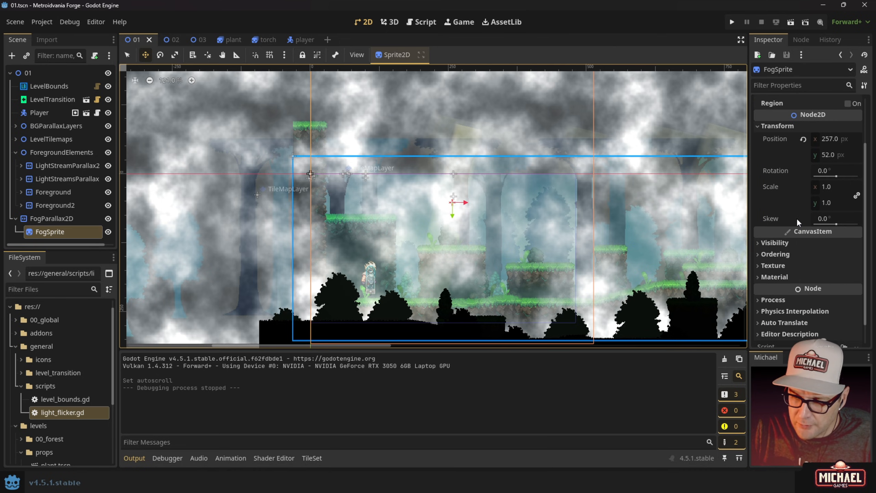
{"action": "left_click", "coordinate": [773, 242]}
{"action": "scroll", "coordinate": [796, 190], "scroll_direction": "up", "scroll_amount": 2}
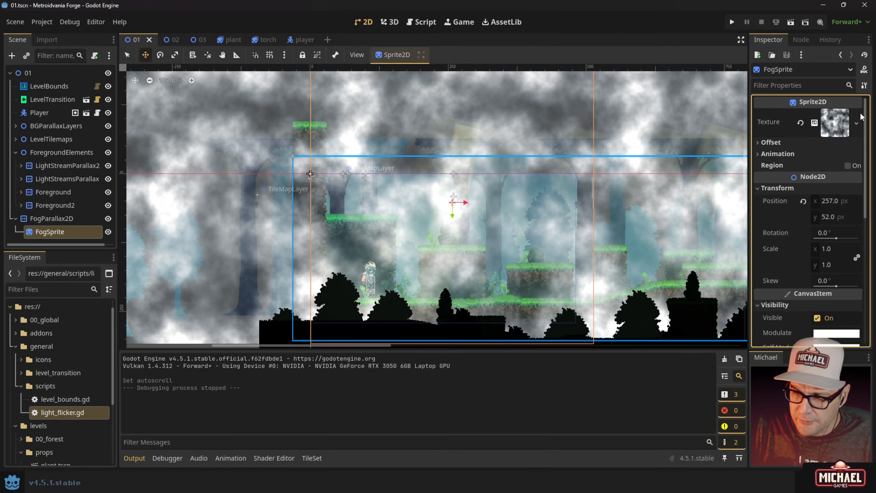
{"action": "scroll", "coordinate": [828, 145], "scroll_direction": "up", "scroll_amount": 2}
{"action": "scroll", "coordinate": [836, 131], "scroll_direction": "down", "scroll_amount": 2}
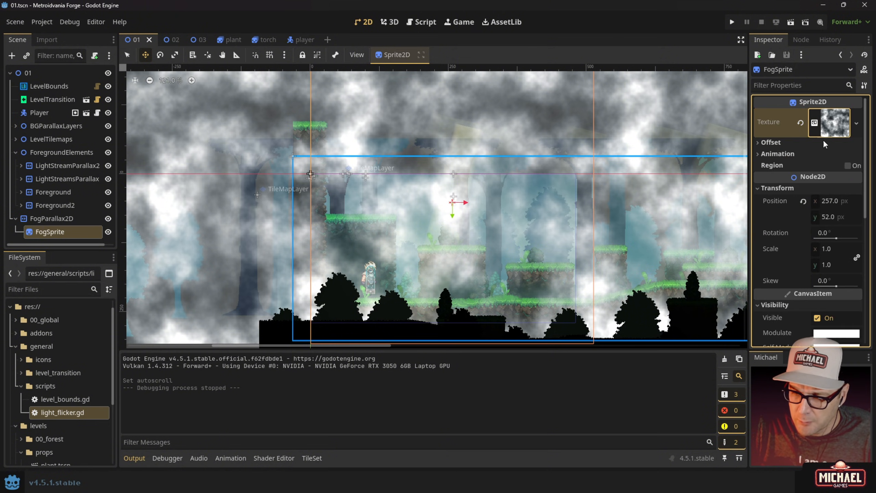
{"action": "scroll", "coordinate": [823, 324], "scroll_direction": "down", "scroll_amount": 1}
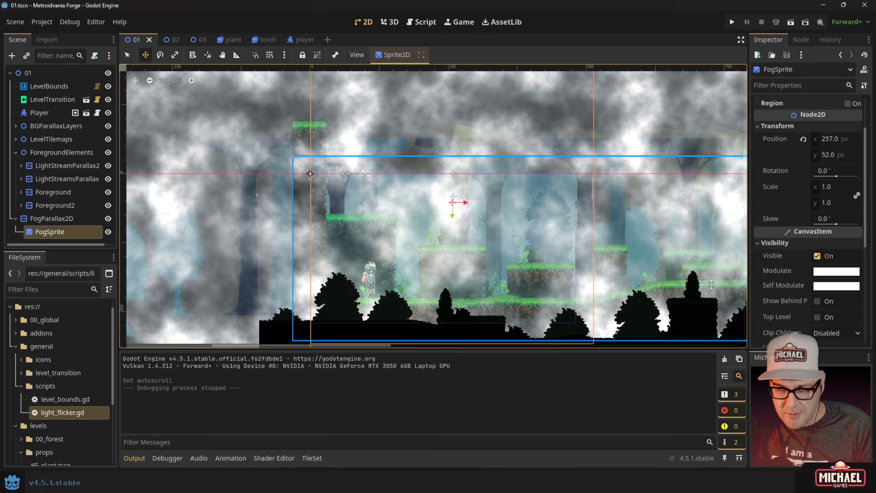
{"action": "left_click", "coordinate": [819, 276]}
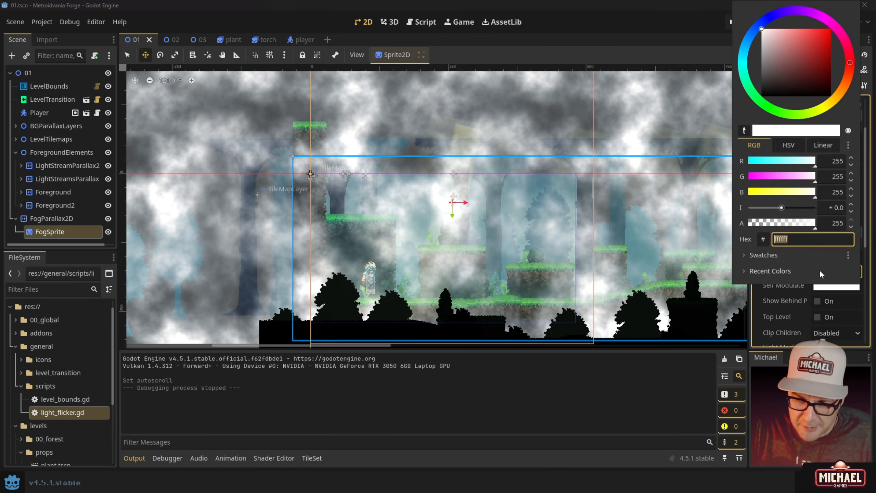
{"action": "left_click", "coordinate": [745, 46]}
{"action": "left_click_drag", "start_coordinate": [778, 34], "coordinate": [771, 33]}
{"action": "left_click", "coordinate": [748, 83]}
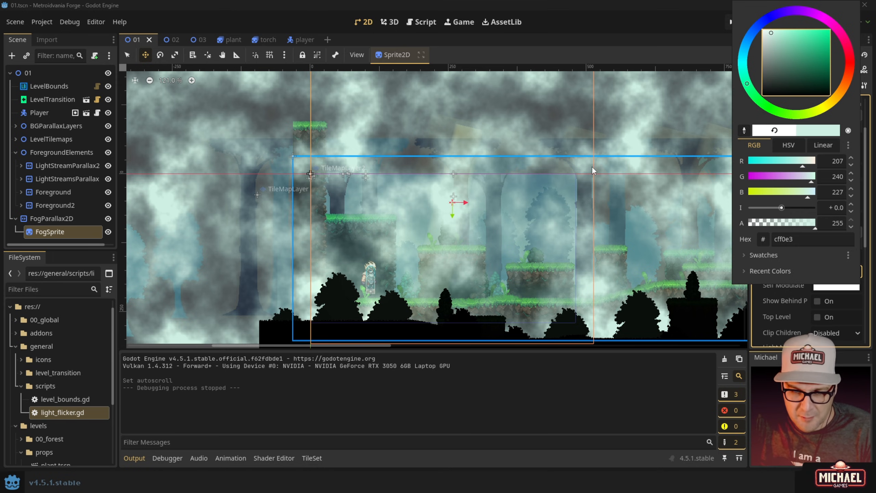
- Make FogSprite much fainter by lowering the alpha of its Modulate colour to 54
{"action": "left_click_drag", "start_coordinate": [784, 223], "coordinate": [763, 225]}
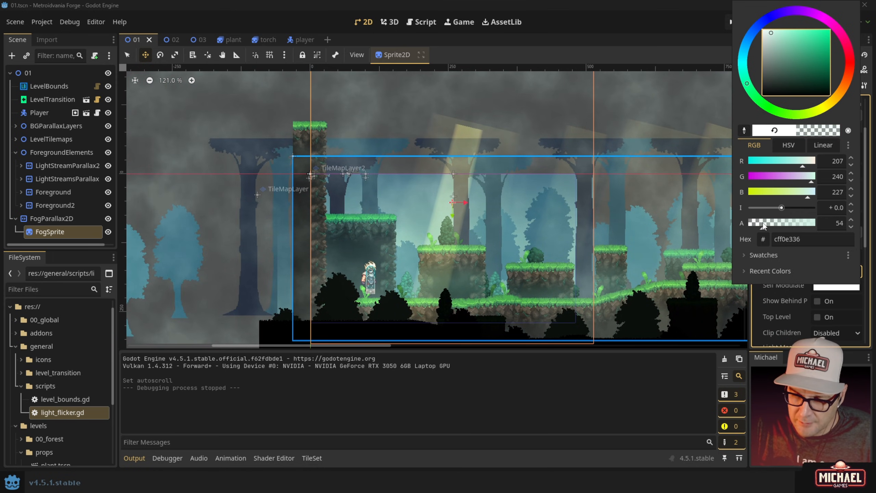
{"action": "left_click", "coordinate": [653, 85]}
{"action": "scroll", "coordinate": [464, 279], "scroll_direction": "up", "scroll_amount": 4}
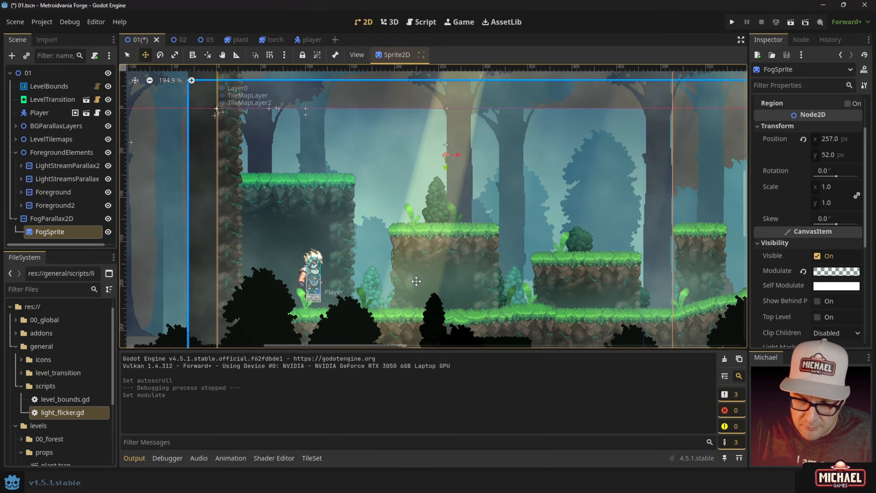
- Run the game, move and jump the player around to check the tinted, fainter fog, and save the scene
{"action": "key", "text": "F5"}
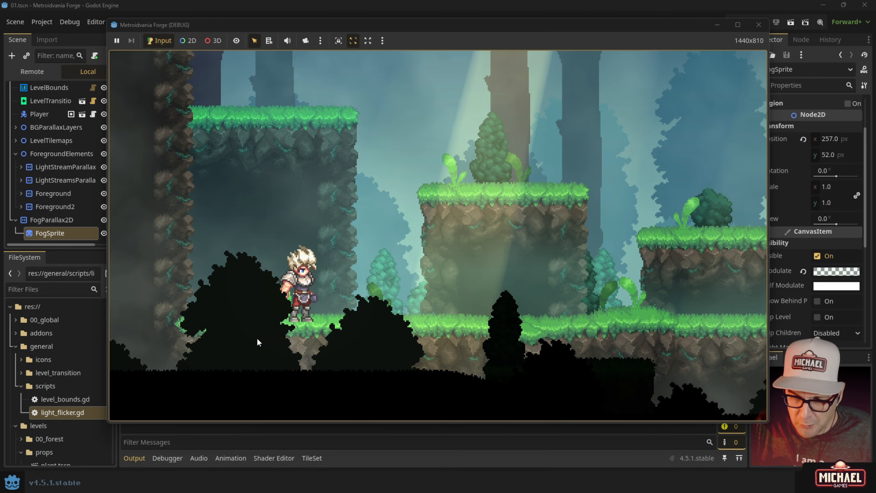
{"action": "key", "text": "Right"}
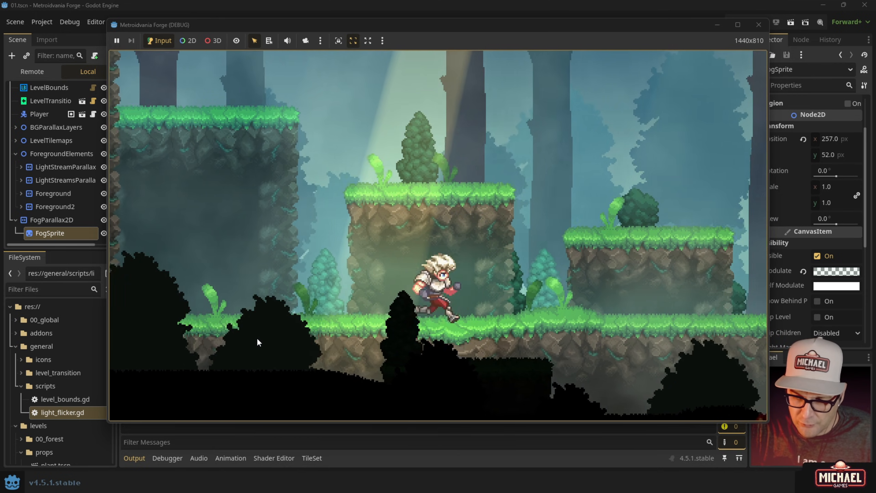
{"action": "key", "text": "Right"}
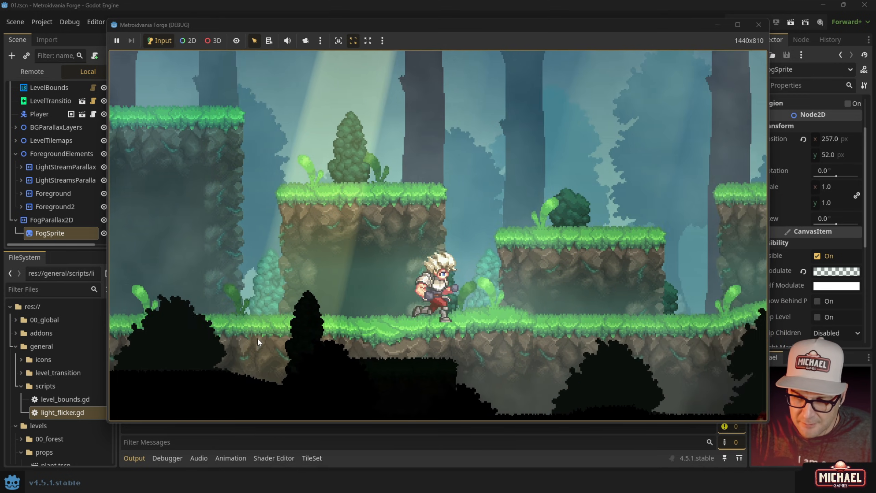
{"action": "key", "text": "space"}
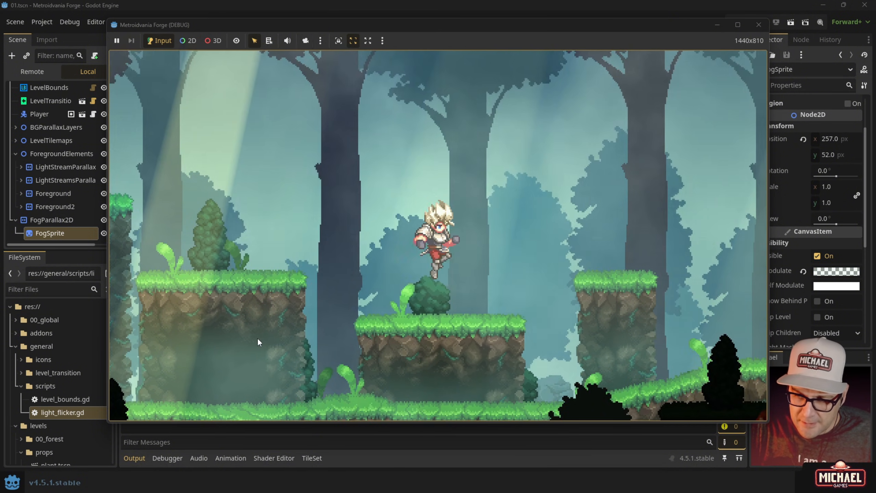
{"action": "key", "text": "space"}
{"action": "key", "text": "Left"}
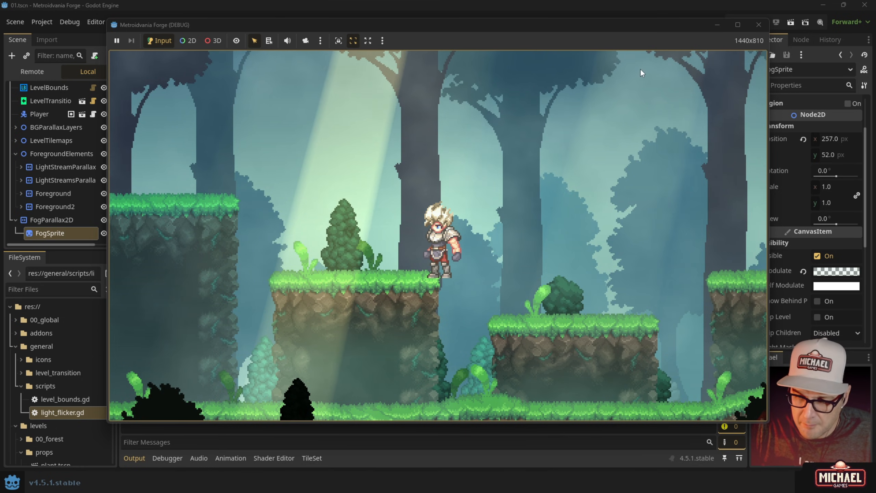
{"action": "left_click", "coordinate": [758, 25]}
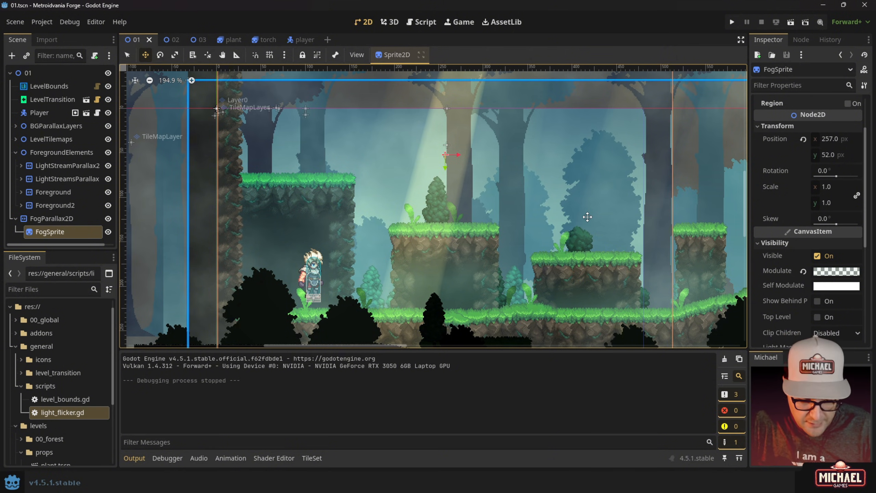
{"action": "key", "text": "ctrl+s"}
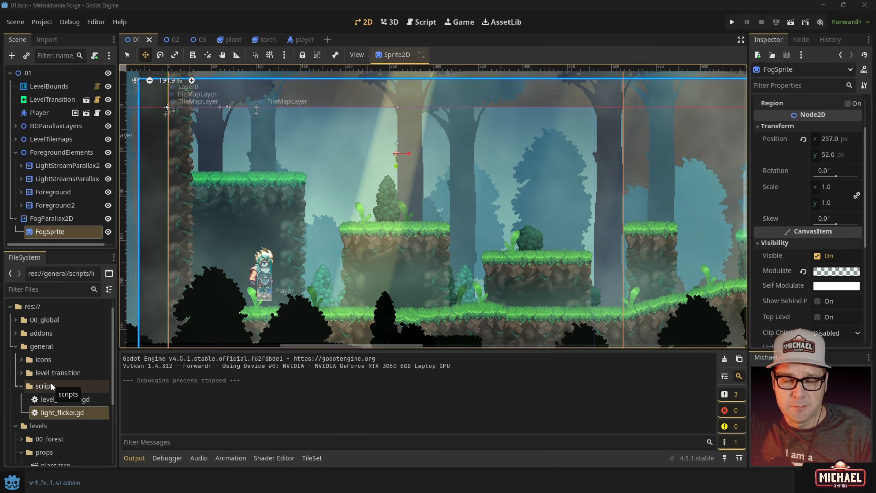
- Collapse the general and levels folders in the project's file tree and select the res:// root
{"action": "left_click", "coordinate": [15, 346]}
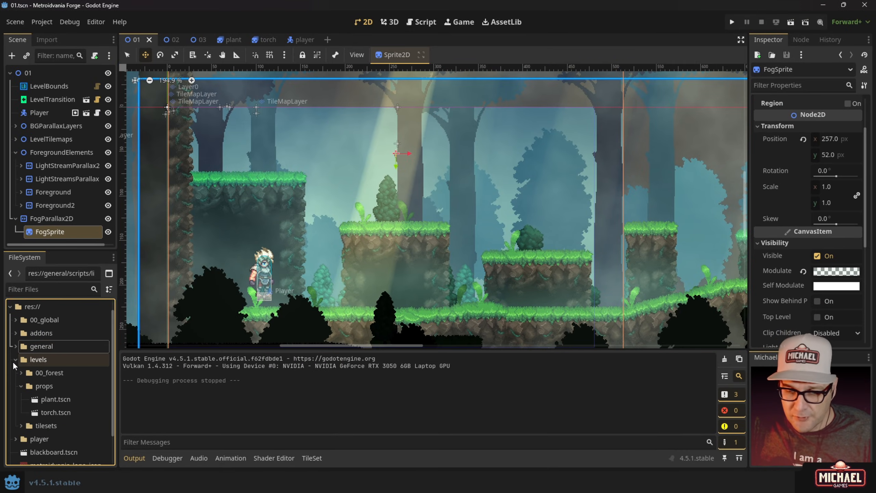
{"action": "left_click", "coordinate": [15, 360]}
{"action": "left_click", "coordinate": [18, 320]}
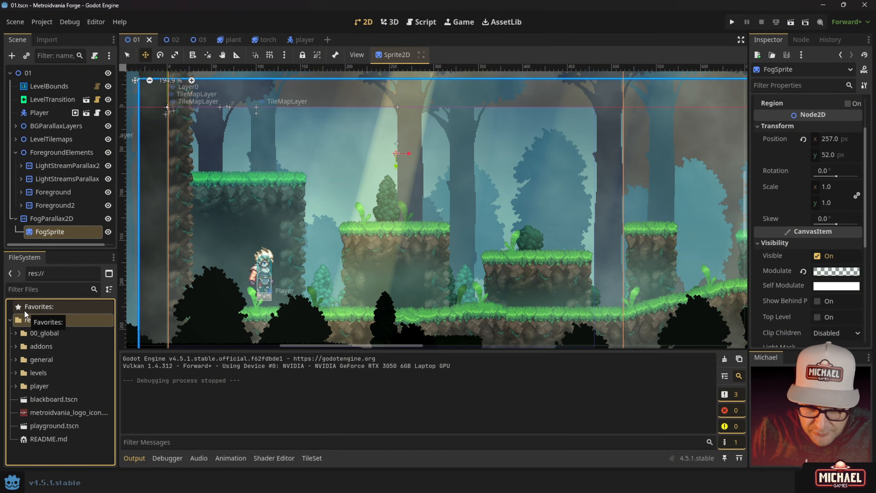
- Create a folder named materials_and_shaders in the project's res:// root
{"action": "right_click", "coordinate": [33, 322]}
{"action": "mouse_move", "coordinate": [33, 322]}
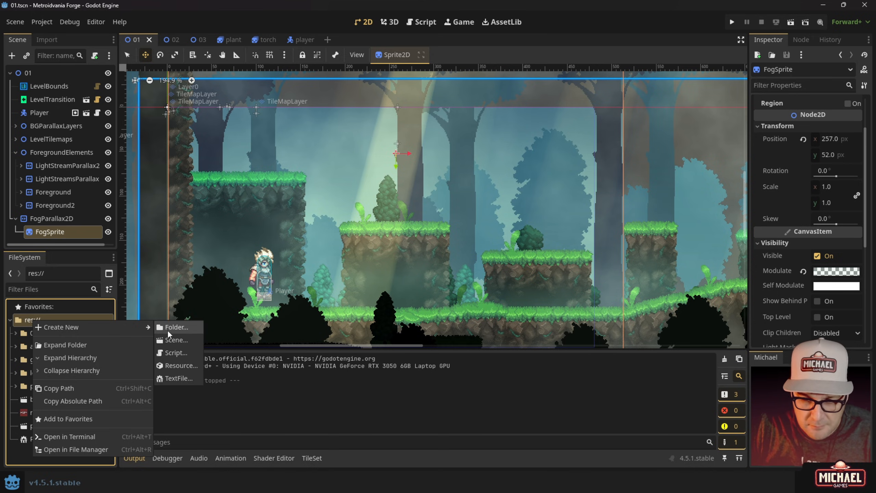
{"action": "left_click", "coordinate": [172, 328]}
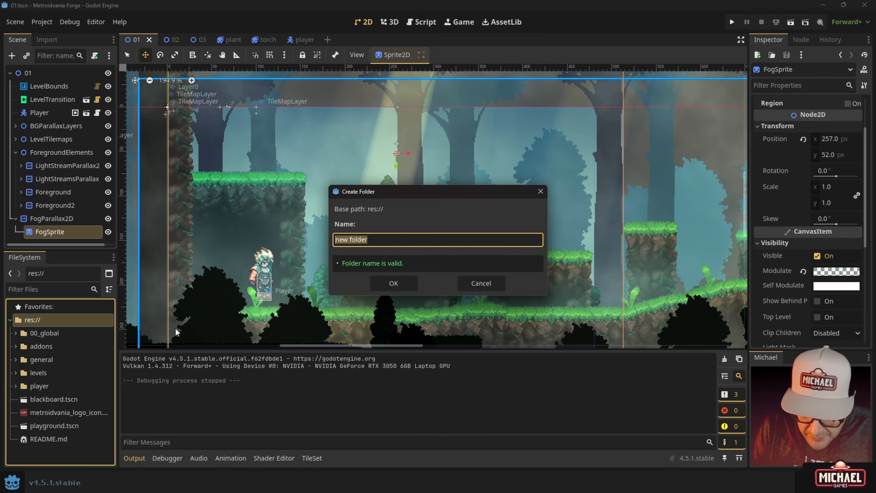
{"action": "type", "text": "materia"}
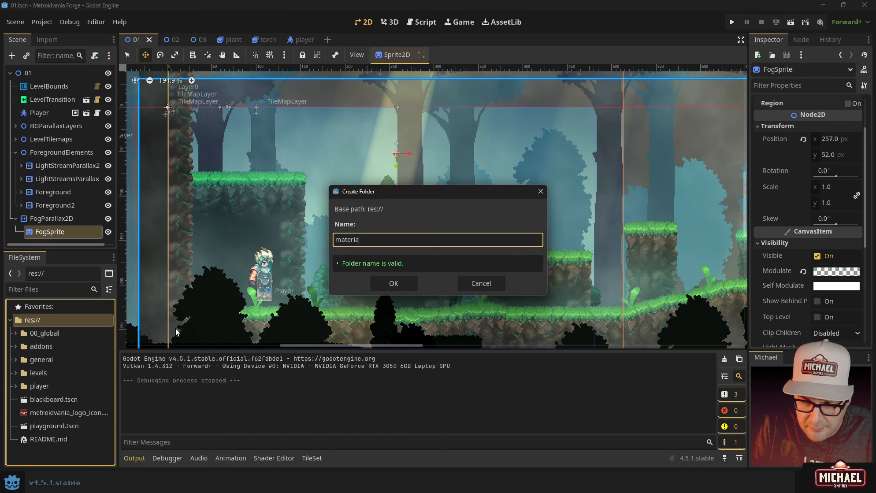
{"action": "type", "text": "ls_and_shaders"}
{"action": "key", "text": "Return"}
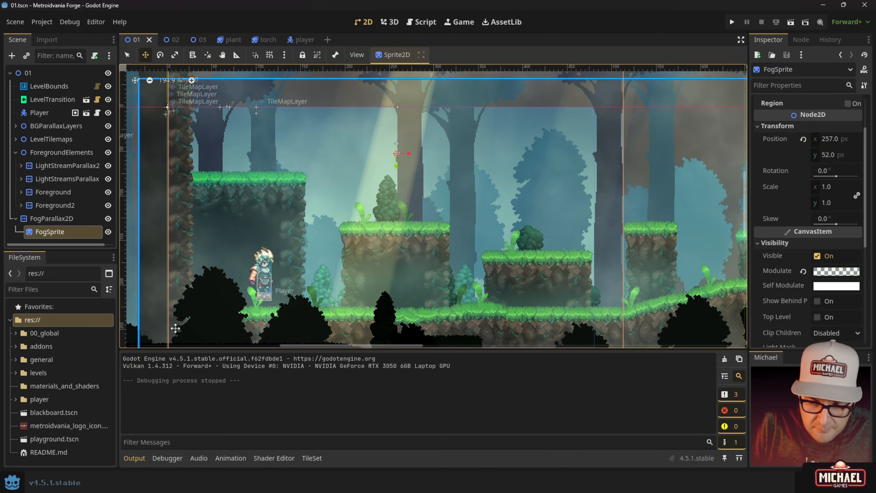
{"action": "left_click", "coordinate": [44, 385]}
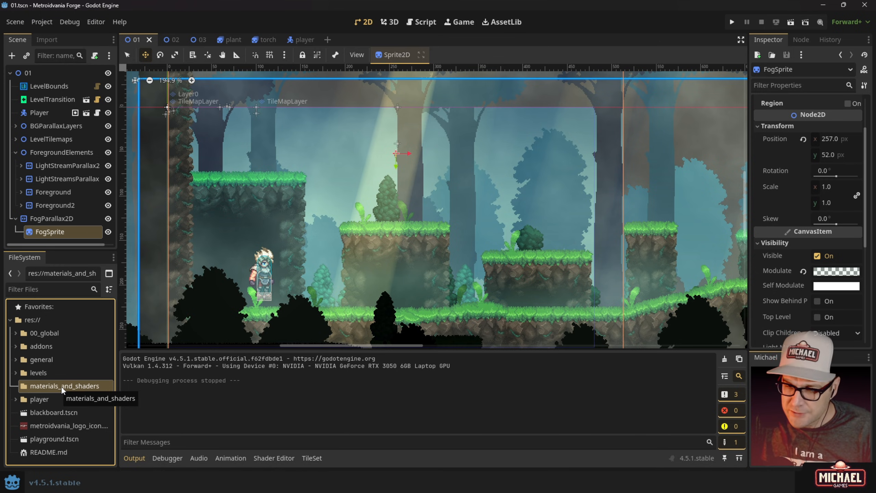
{"action": "right_click", "coordinate": [32, 386]}
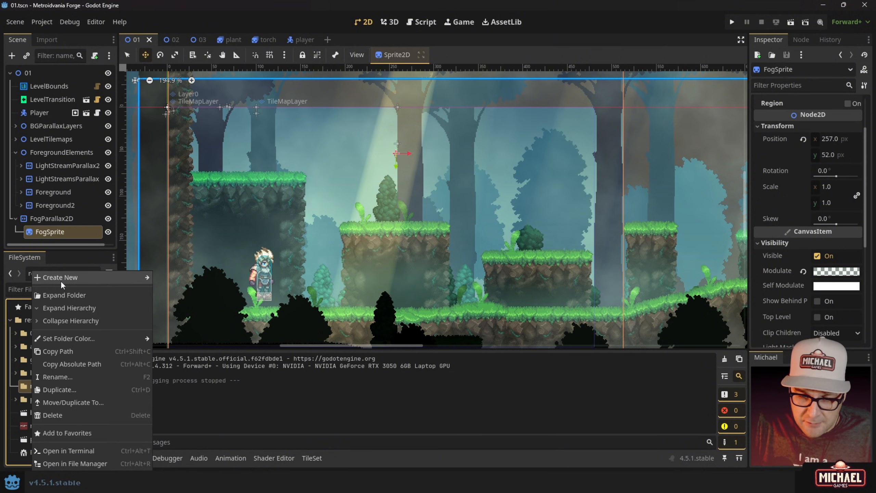
{"action": "mouse_move", "coordinate": [60, 281]}
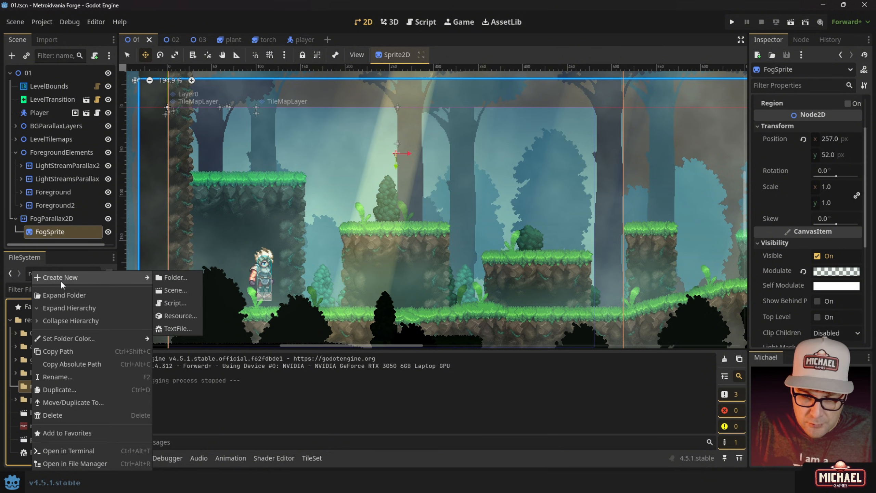
{"action": "left_click", "coordinate": [174, 318]}
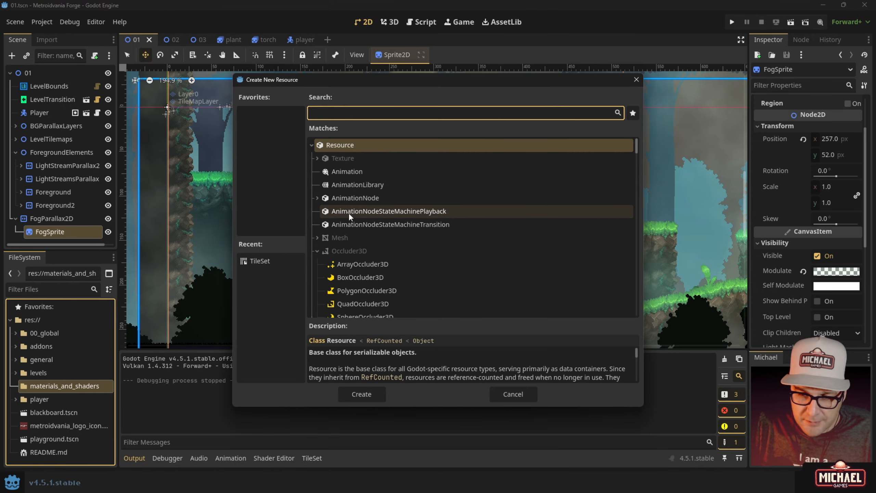
{"action": "type", "text": "materia"}
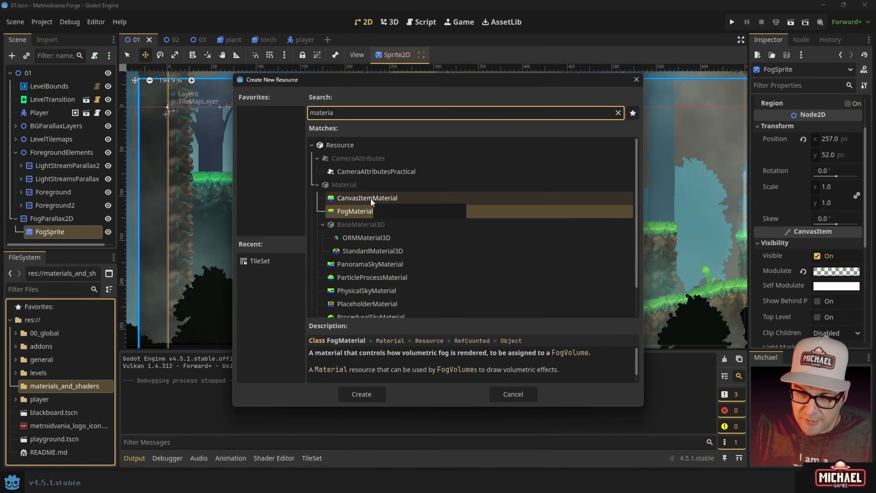
{"action": "left_click", "coordinate": [518, 397]}
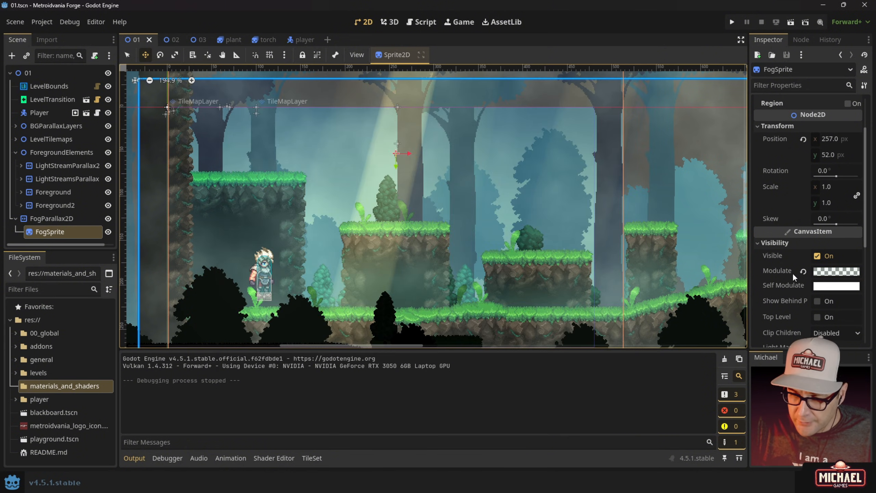
- Assign a new ShaderMaterial to FogSprite's Material property and expand its settings
{"action": "left_click", "coordinate": [51, 218]}
{"action": "left_click", "coordinate": [52, 232]}
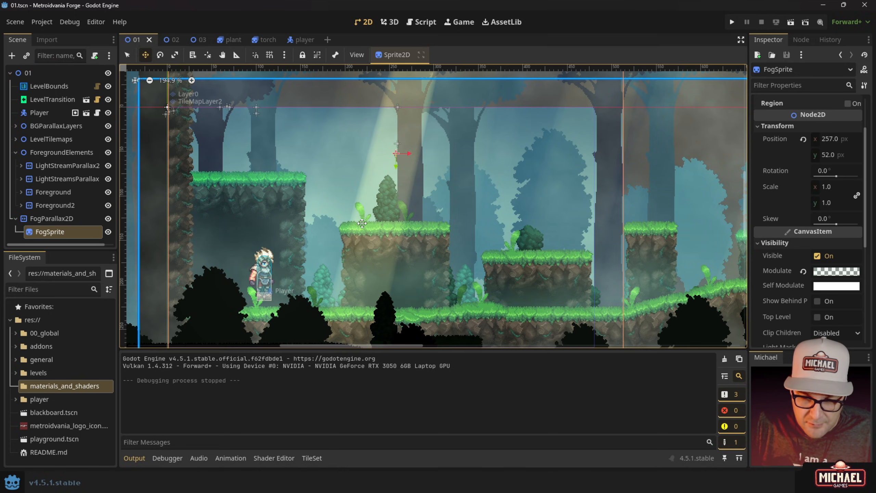
{"action": "scroll", "coordinate": [784, 280], "scroll_direction": "down", "scroll_amount": 6}
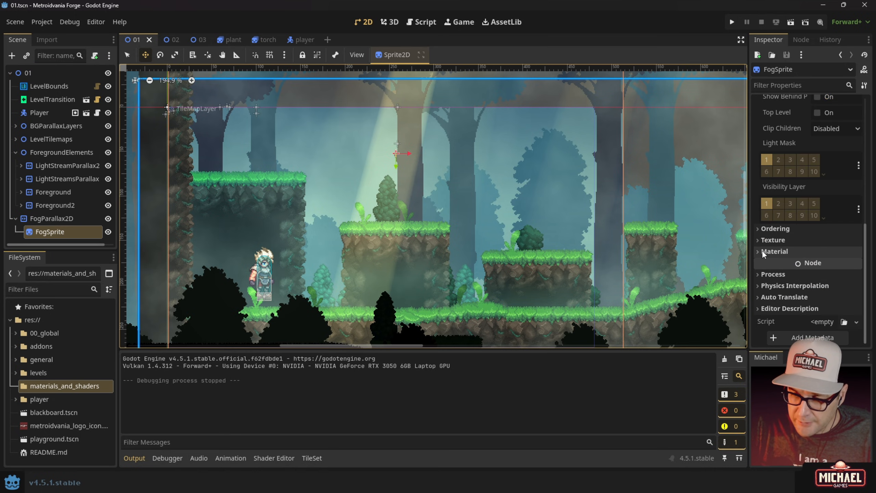
{"action": "left_click", "coordinate": [768, 252]}
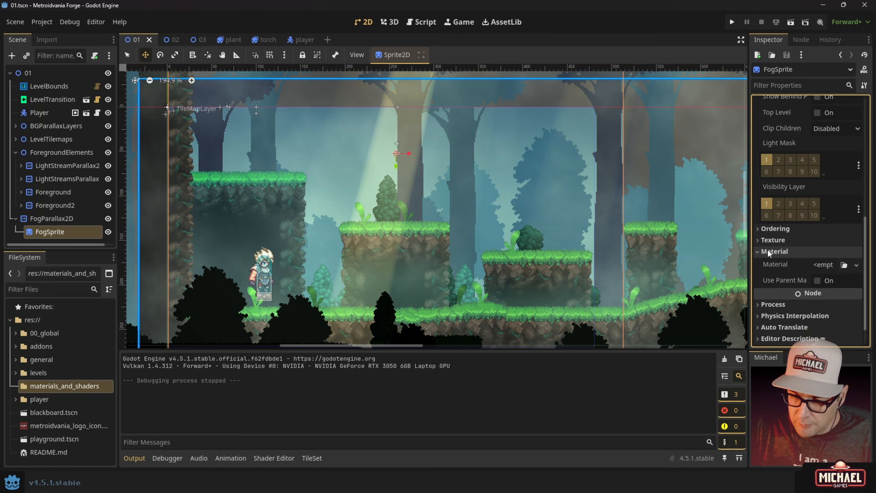
{"action": "left_click", "coordinate": [823, 265]}
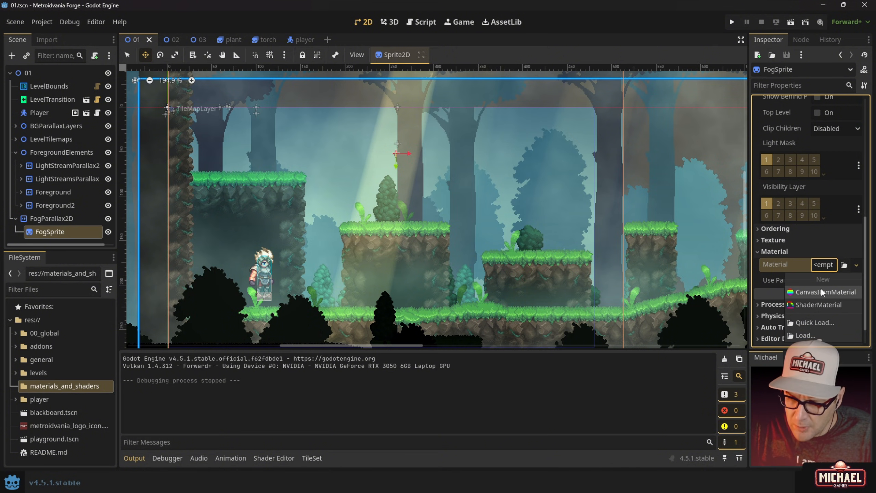
{"action": "left_click", "coordinate": [822, 306]}
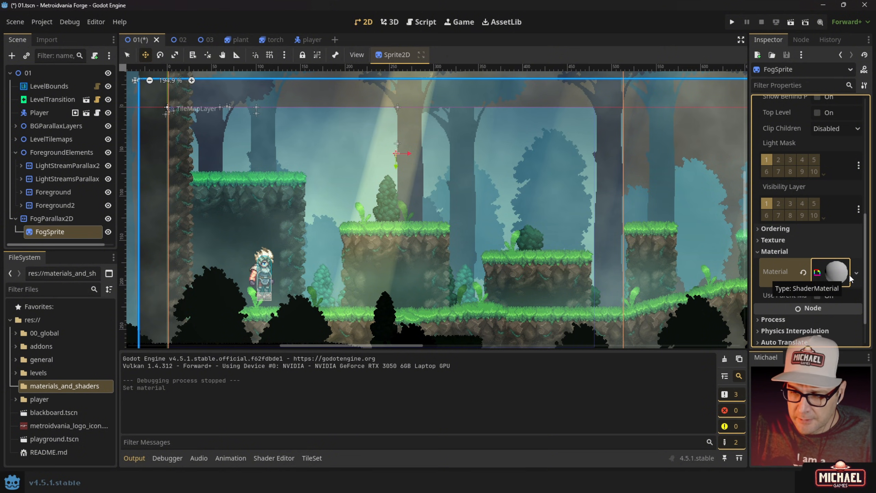
{"action": "left_click", "coordinate": [844, 275]}
{"action": "scroll", "coordinate": [836, 275], "scroll_direction": "down", "scroll_amount": 3}
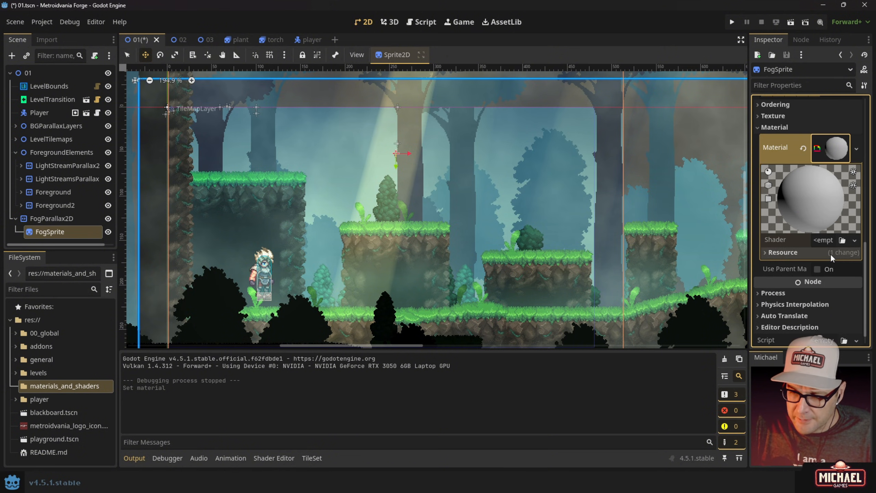
- Save FogSprite's shader material as fog_fade_material.tres in the res://materials_and_shaders folder
{"action": "left_click", "coordinate": [857, 149]}
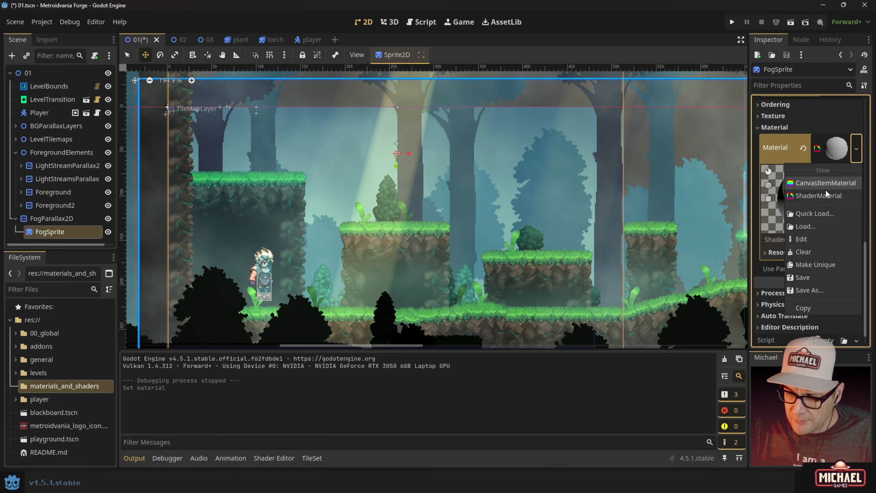
{"action": "left_click", "coordinate": [816, 276]}
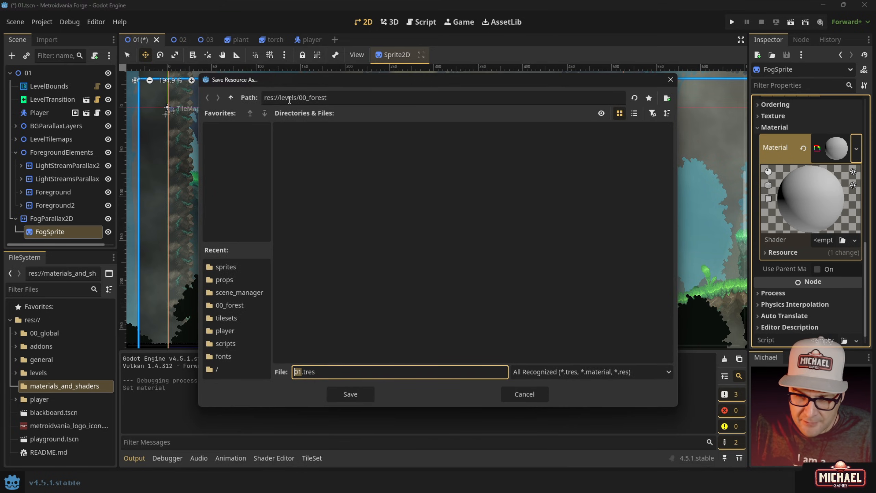
{"action": "left_click", "coordinate": [230, 97]}
{"action": "left_click", "coordinate": [230, 98]}
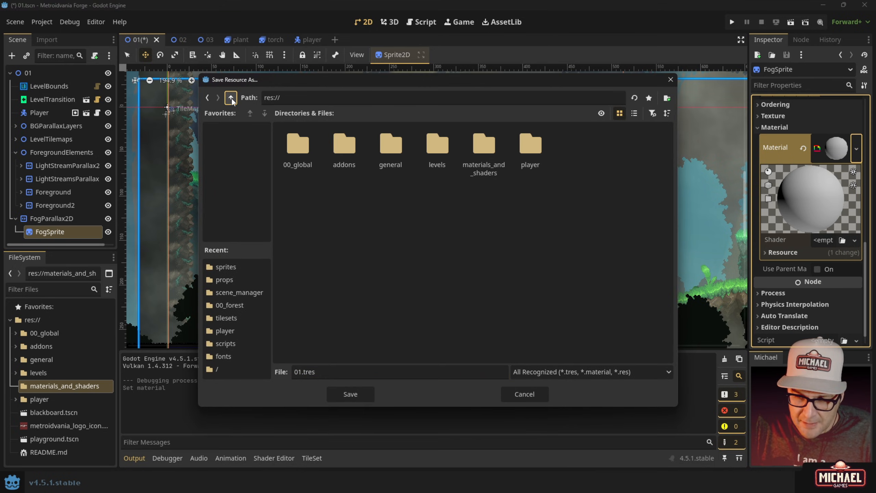
{"action": "double_click", "coordinate": [484, 153]}
{"action": "left_click", "coordinate": [344, 371]}
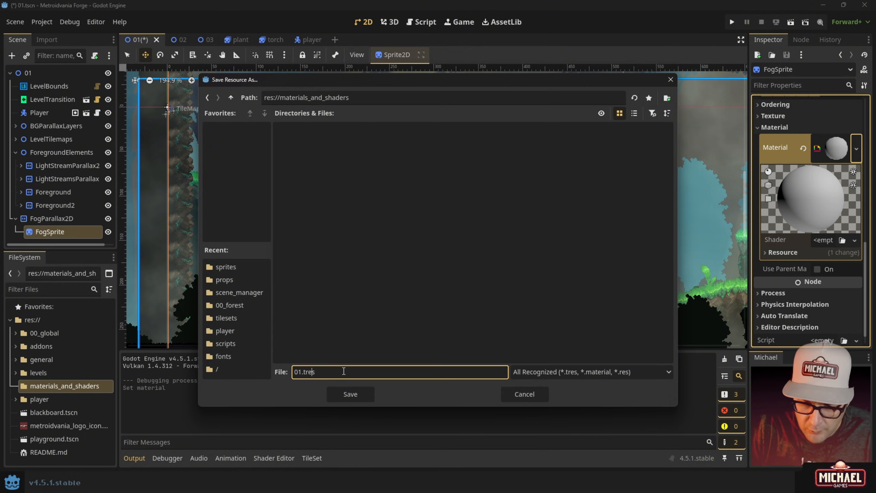
{"action": "type", "text": "fog_d"}
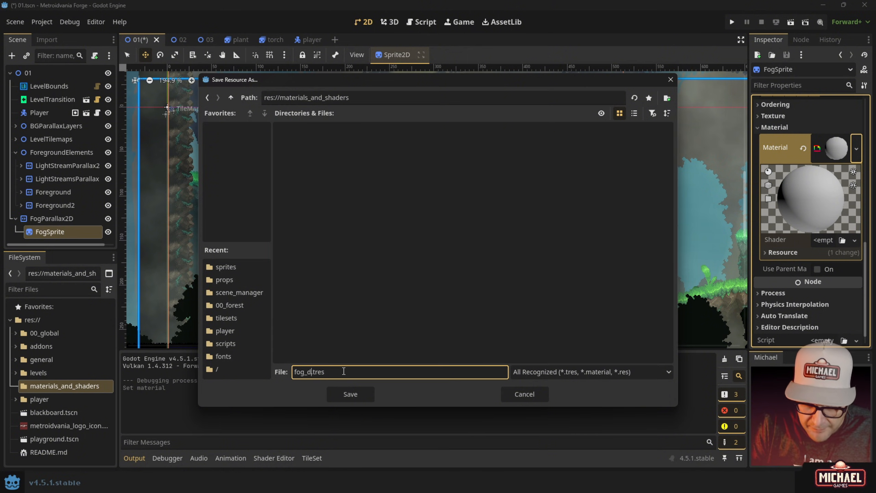
{"action": "type", "text": "ade_mate"}
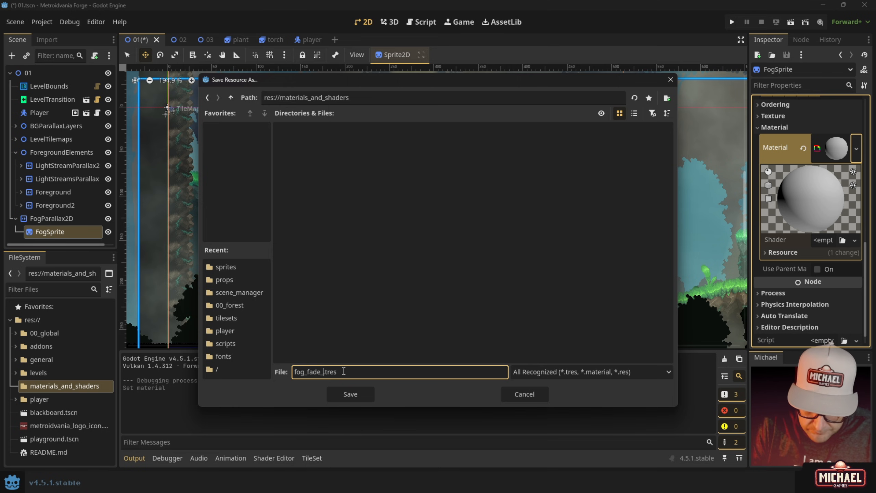
{"action": "type", "text": "rial"}
{"action": "key", "text": "Return"}
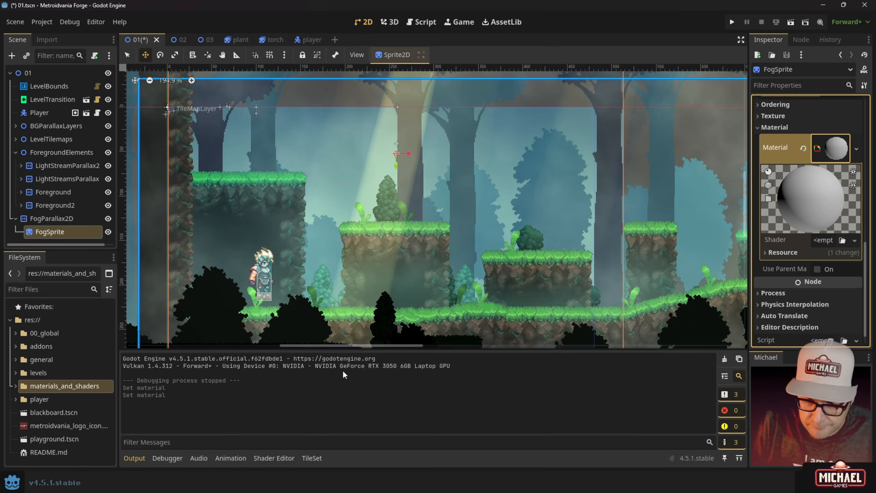
- Open fog_fade_material.tres from the materials_and_shaders folder and start creating a new shader for its Shader property
{"action": "left_click", "coordinate": [21, 386]}
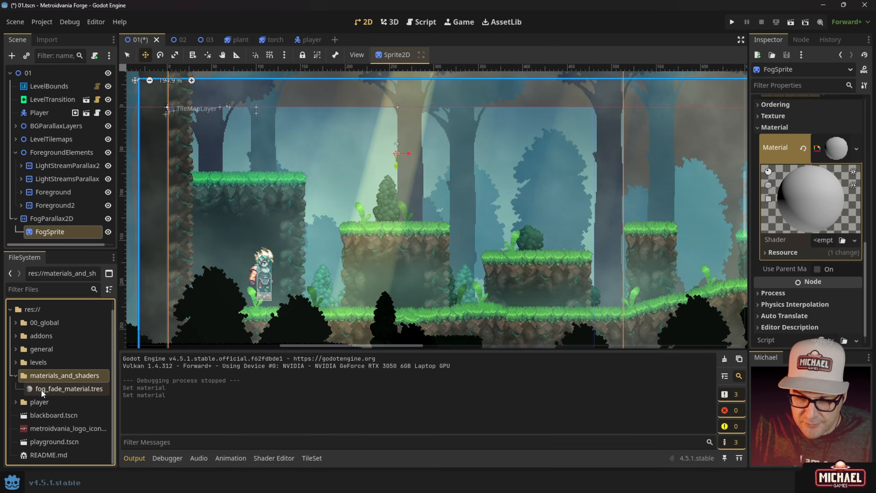
{"action": "left_click", "coordinate": [30, 388]}
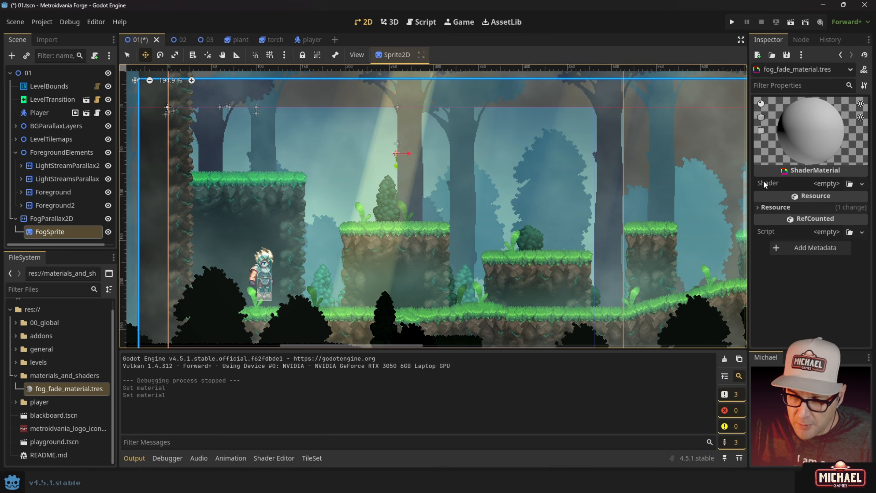
{"action": "left_click", "coordinate": [862, 184]}
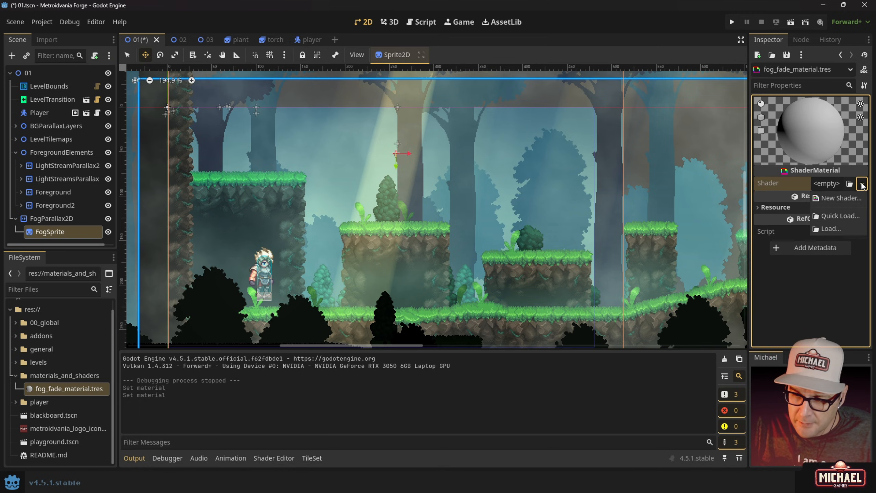
{"action": "left_click", "coordinate": [852, 198]}
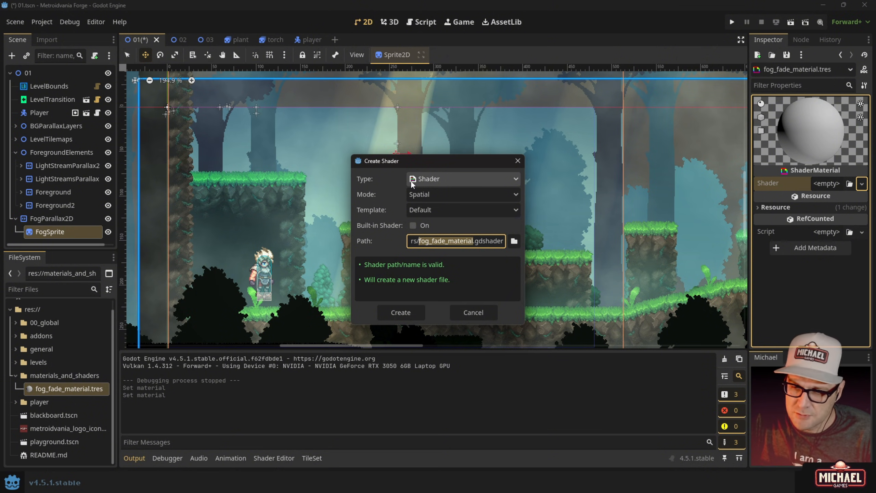
- Set the new shader's type to VisualShader and its mode to Canvas Item
{"action": "left_click", "coordinate": [421, 178]}
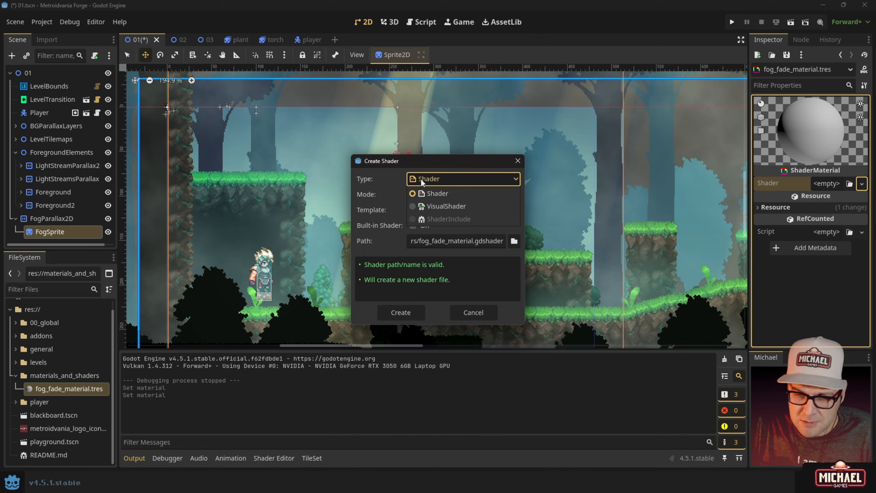
{"action": "left_click", "coordinate": [413, 205]}
{"action": "left_click", "coordinate": [432, 194]}
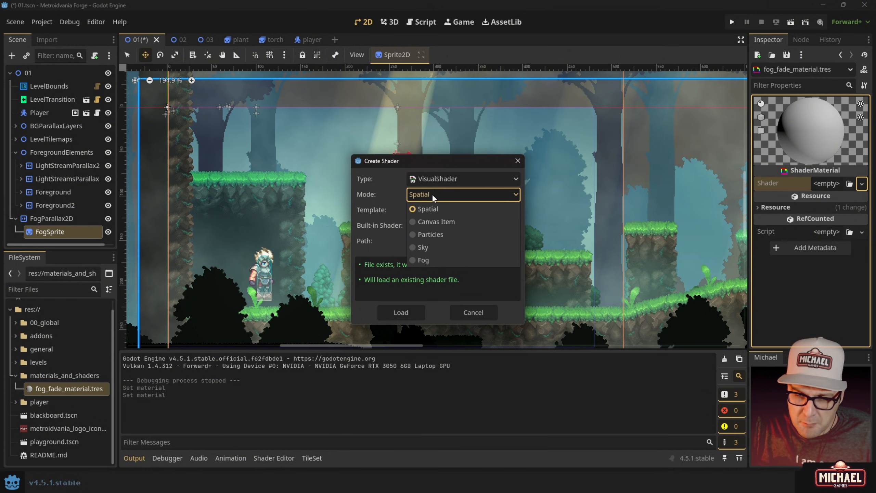
{"action": "left_click", "coordinate": [445, 222]}
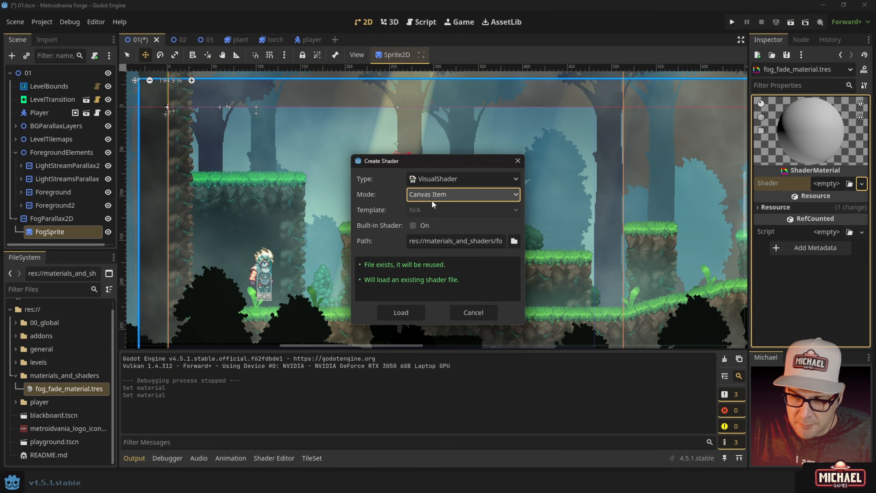
{"action": "left_click", "coordinate": [432, 199]}
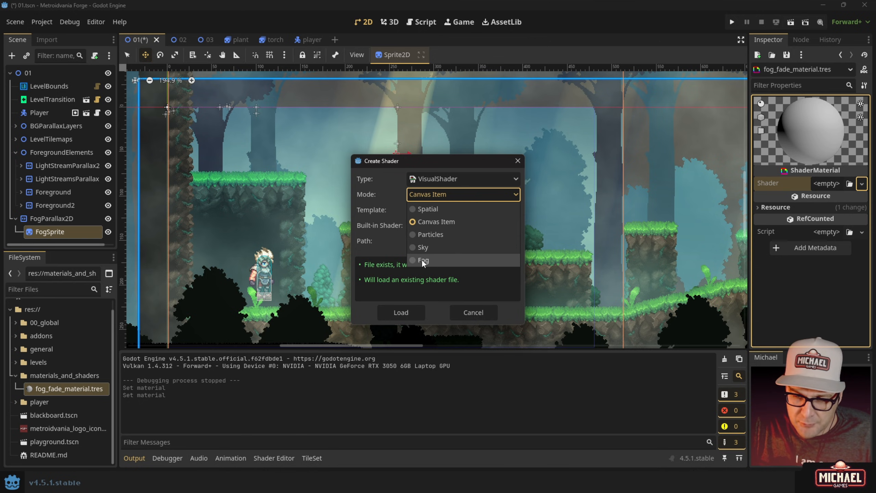
{"action": "left_click", "coordinate": [428, 209]}
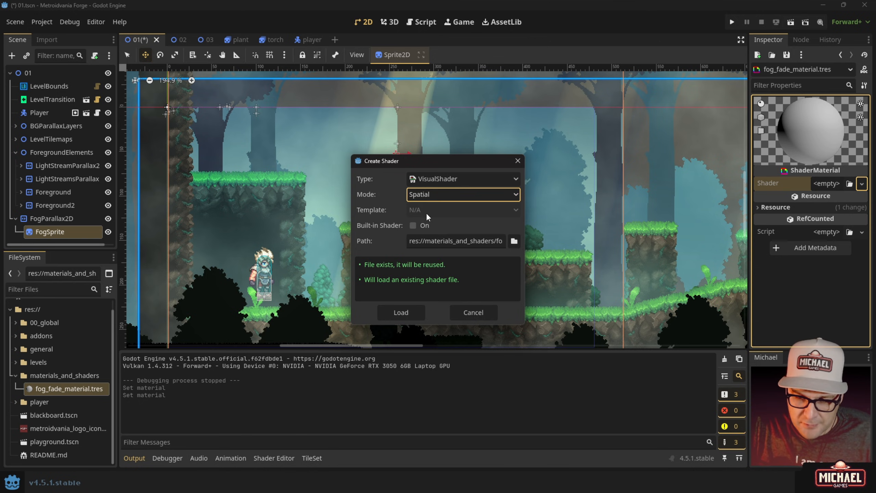
{"action": "left_click", "coordinate": [423, 196]}
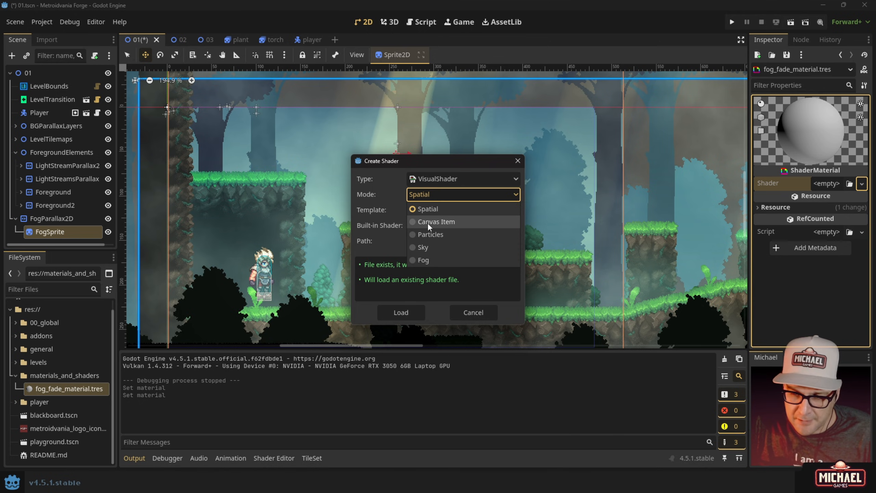
{"action": "left_click", "coordinate": [427, 223]}
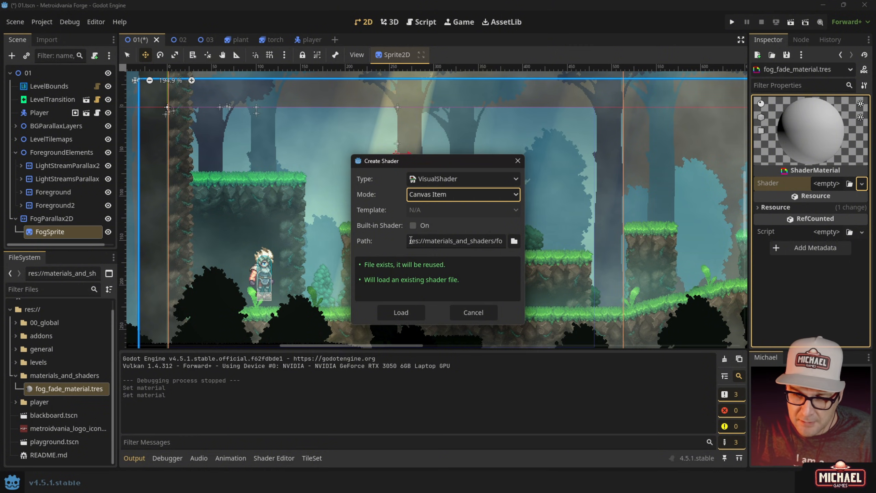
- Name the shader file fog_fade_shader.tres in the res://materials_and_shaders folder and create it
{"action": "left_click", "coordinate": [514, 241]}
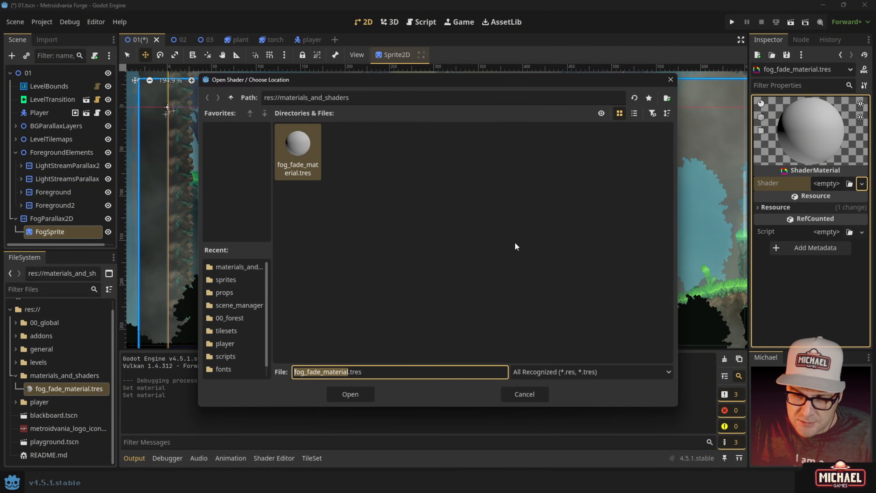
{"action": "key", "text": "Right"}
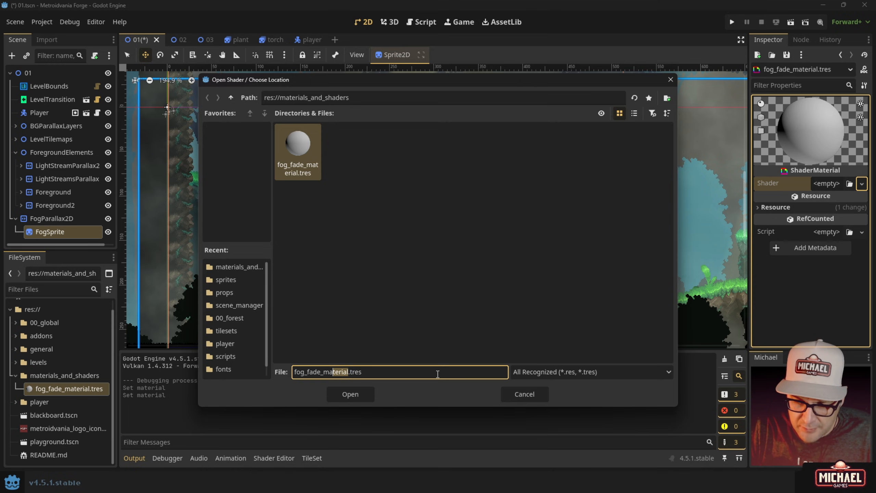
{"action": "type", "text": "S"}
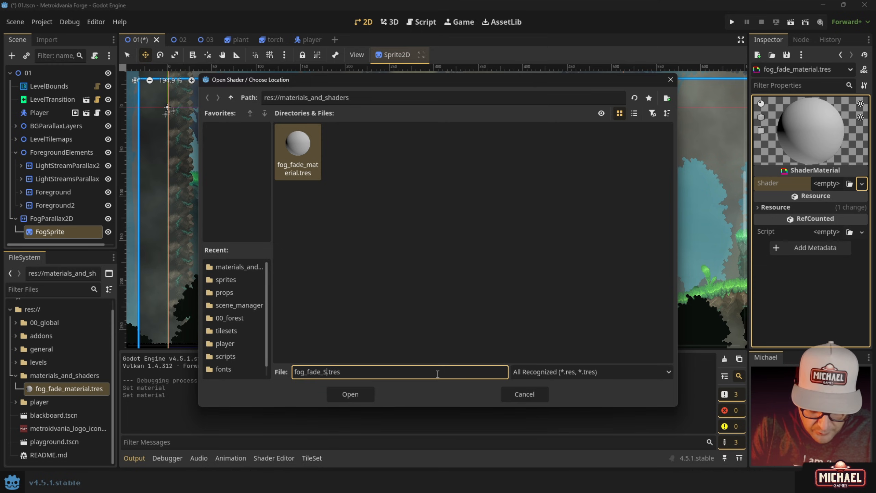
{"action": "key", "text": "Caps_Lock"}
{"action": "key", "text": "BackSpace"}
{"action": "key", "text": "BackSpace"}
{"action": "key", "text": "BackSpace"}
{"action": "key", "text": "BackSpace"}
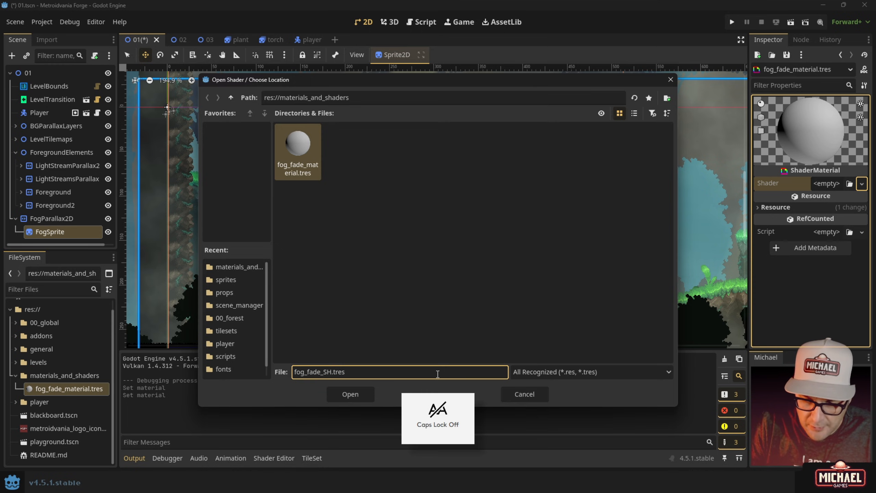
{"action": "type", "text": "hader"}
{"action": "key", "text": "Return"}
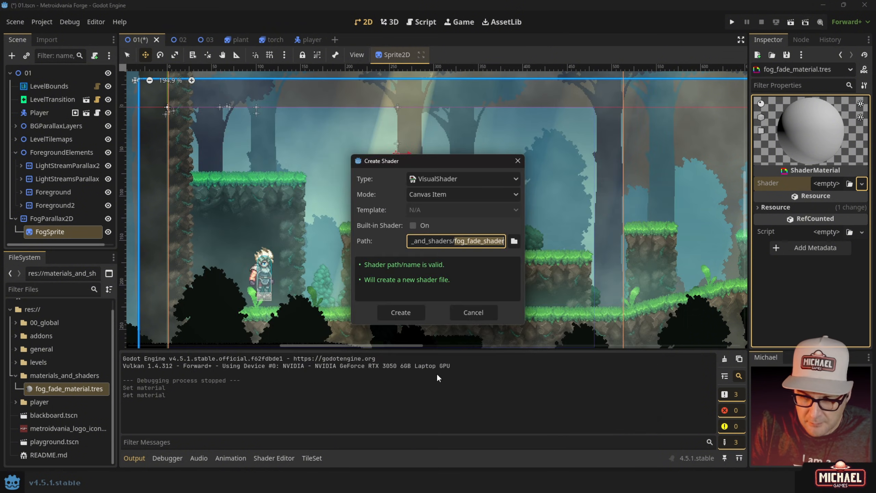
{"action": "left_click", "coordinate": [400, 313]}
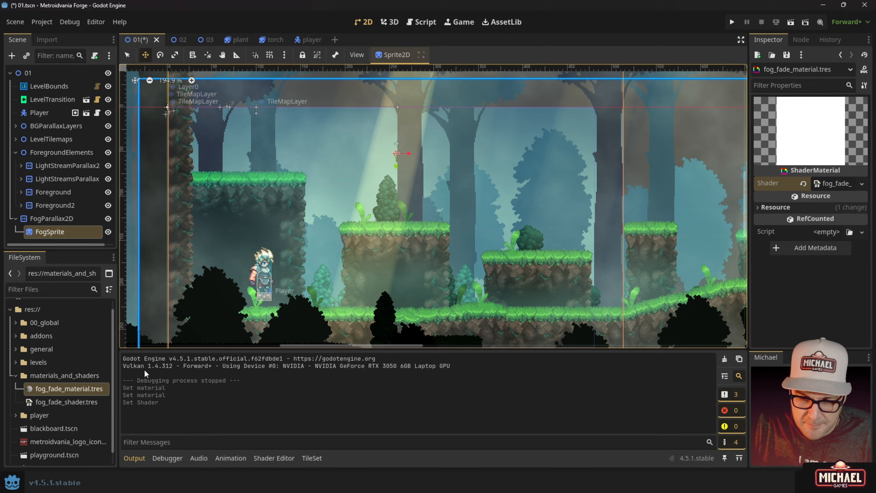
- Open fog_fade_shader.tres in the visual shader editor and enlarge the node graph area
{"action": "left_click", "coordinate": [54, 401]}
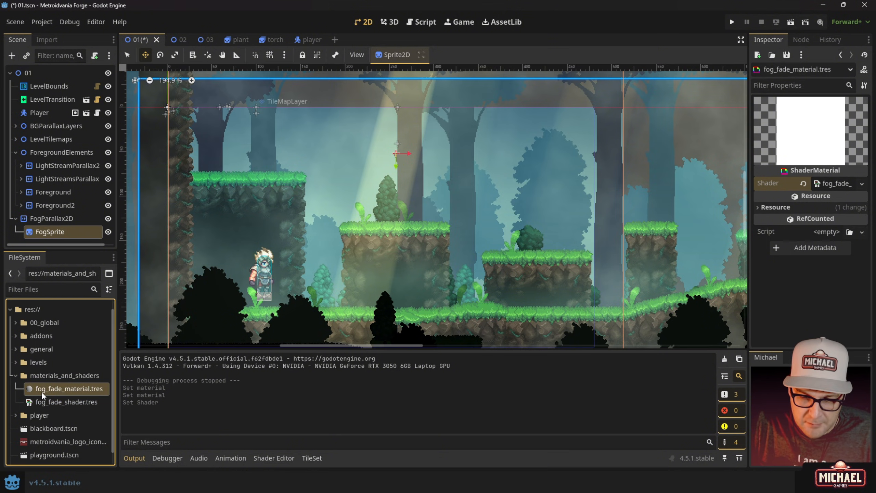
{"action": "left_click", "coordinate": [839, 184]}
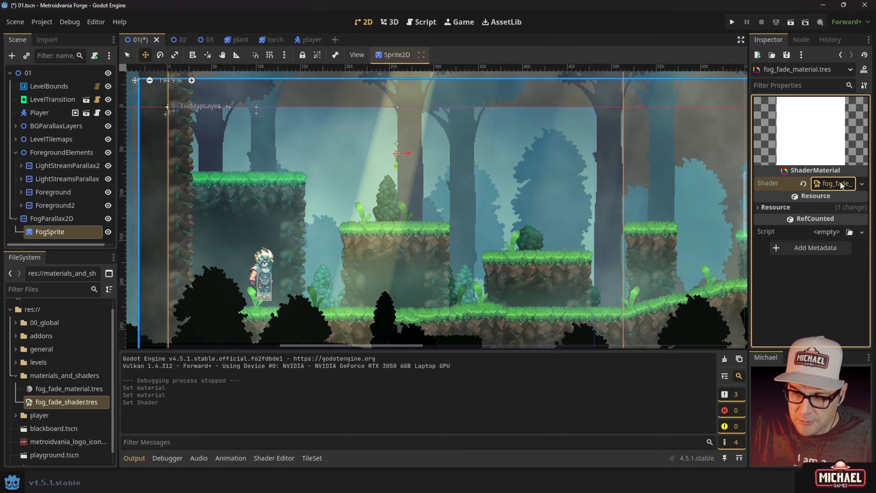
{"action": "left_click", "coordinate": [25, 400]}
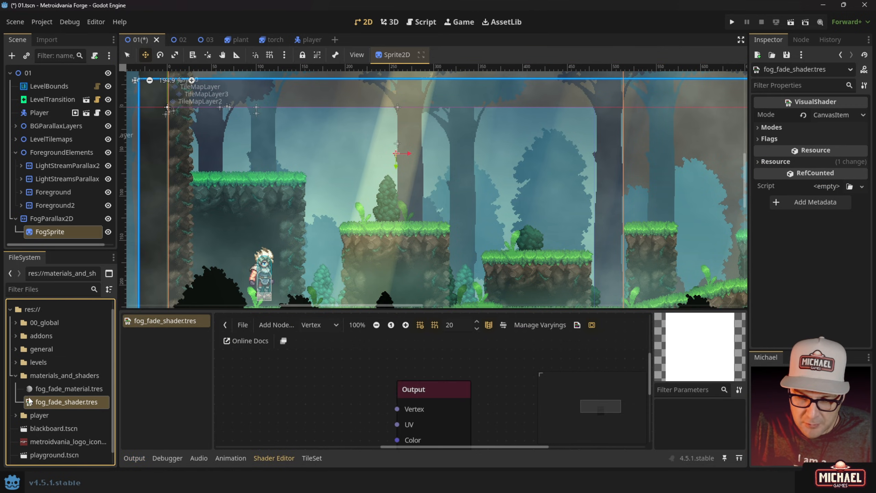
{"action": "left_click_drag", "start_coordinate": [260, 307], "coordinate": [260, 222]}
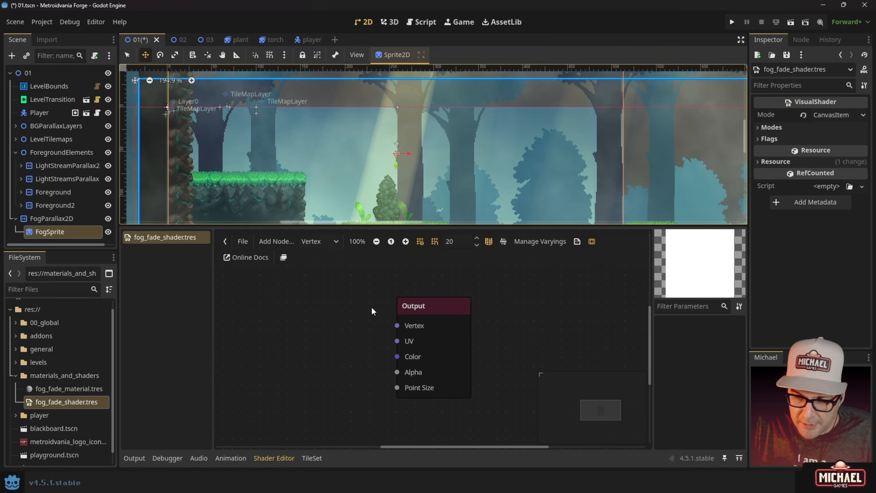
{"action": "middle_click_drag", "start_coordinate": [385, 331], "coordinate": [415, 334]}
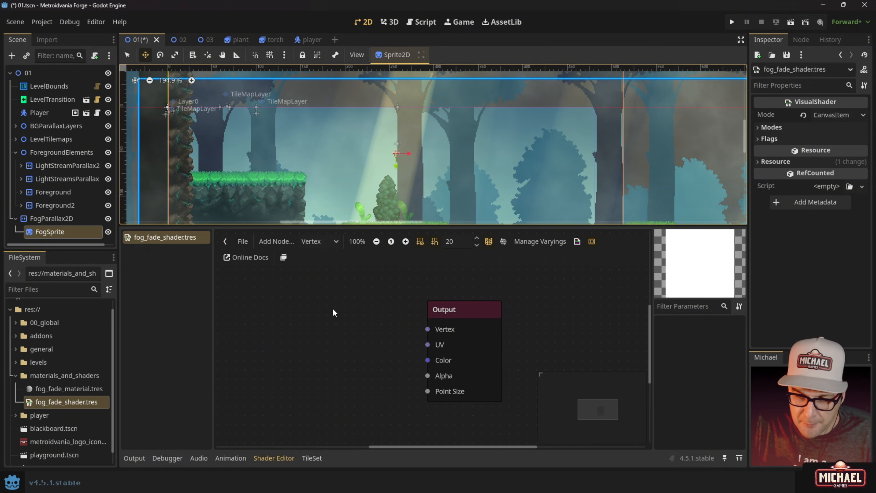
{"action": "middle_click_drag", "start_coordinate": [351, 207], "coordinate": [346, 135]}
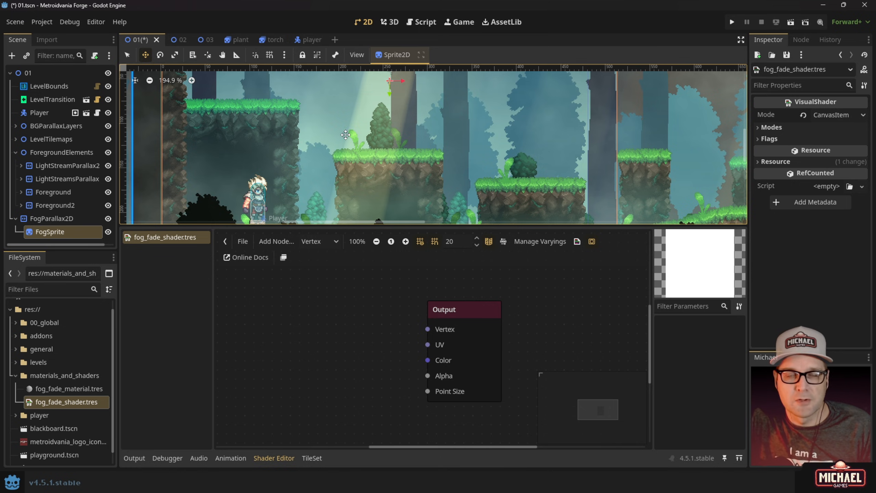
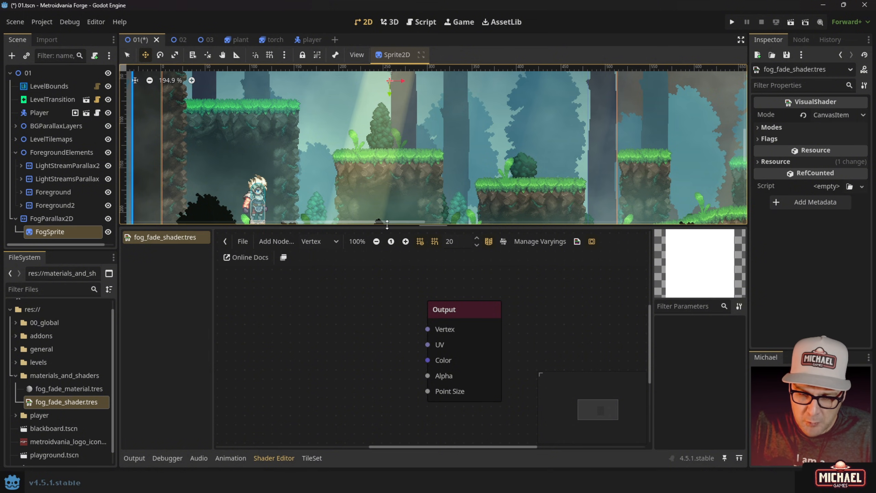
- Raise the alpha of FogSprite's Modulate color so the fog shows much more densely over the level
{"action": "left_click_drag", "start_coordinate": [389, 227], "coordinate": [388, 310]}
{"action": "scroll", "coordinate": [379, 290], "scroll_direction": "down", "scroll_amount": 6}
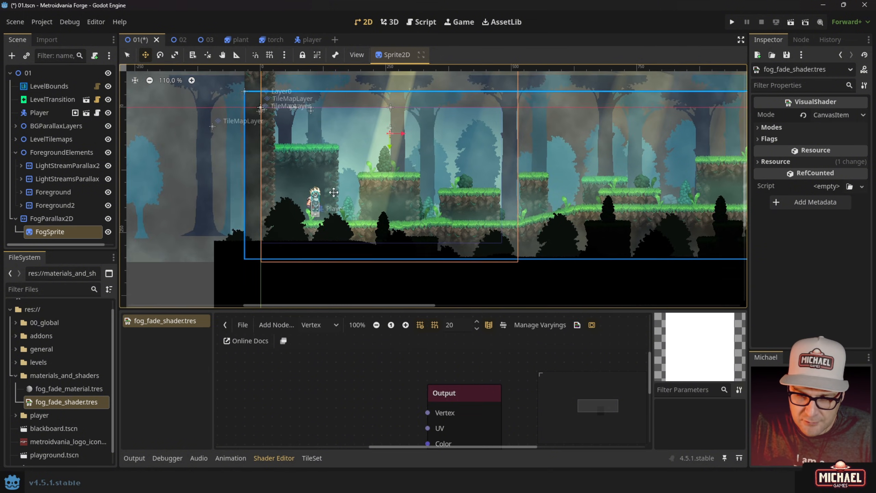
{"action": "left_click", "coordinate": [58, 220]}
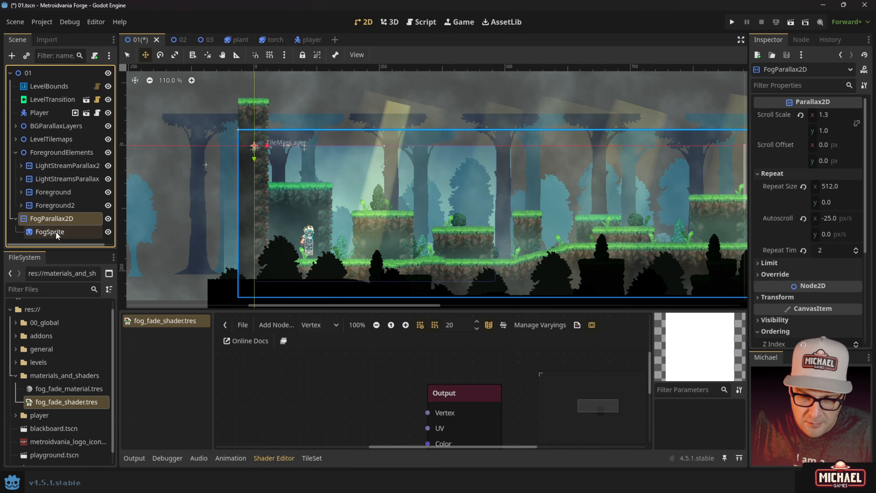
{"action": "left_click", "coordinate": [57, 232]}
{"action": "scroll", "coordinate": [790, 149], "scroll_direction": "up", "scroll_amount": 10}
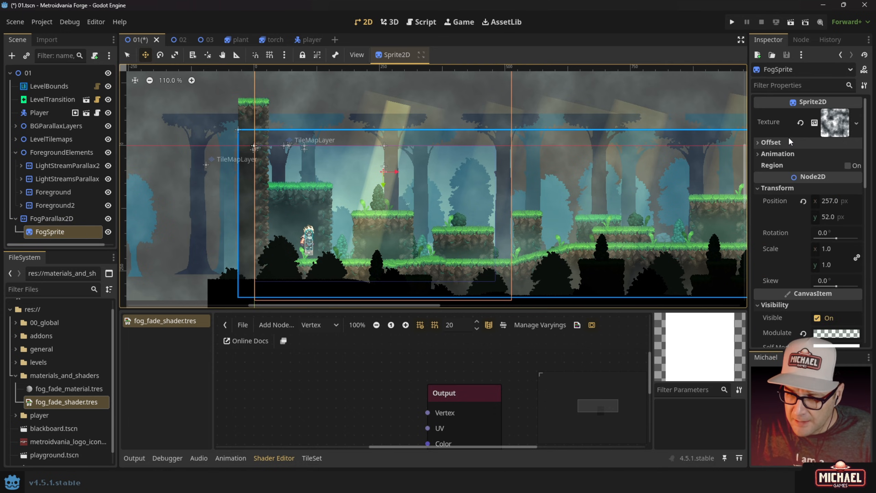
{"action": "scroll", "coordinate": [794, 145], "scroll_direction": "down", "scroll_amount": 3}
{"action": "scroll", "coordinate": [814, 264], "scroll_direction": "down", "scroll_amount": 2}
{"action": "left_click", "coordinate": [819, 272]}
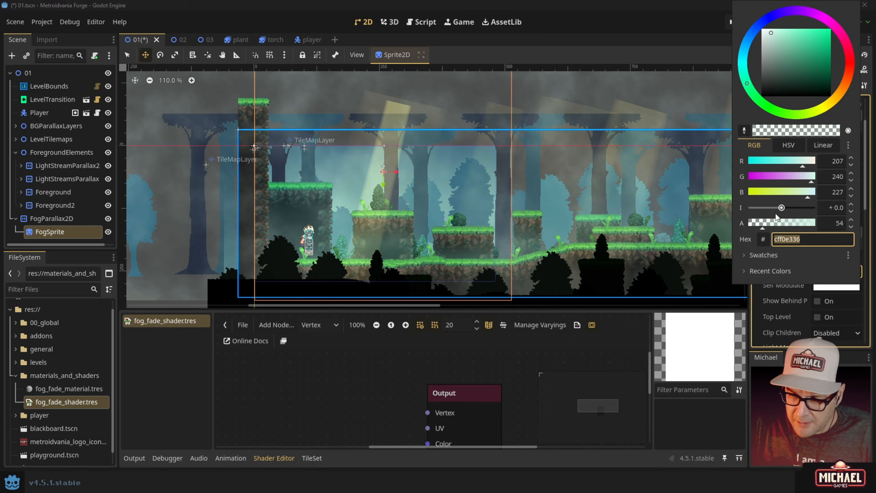
{"action": "left_click_drag", "start_coordinate": [777, 223], "coordinate": [792, 222]}
{"action": "left_click", "coordinate": [625, 50]}
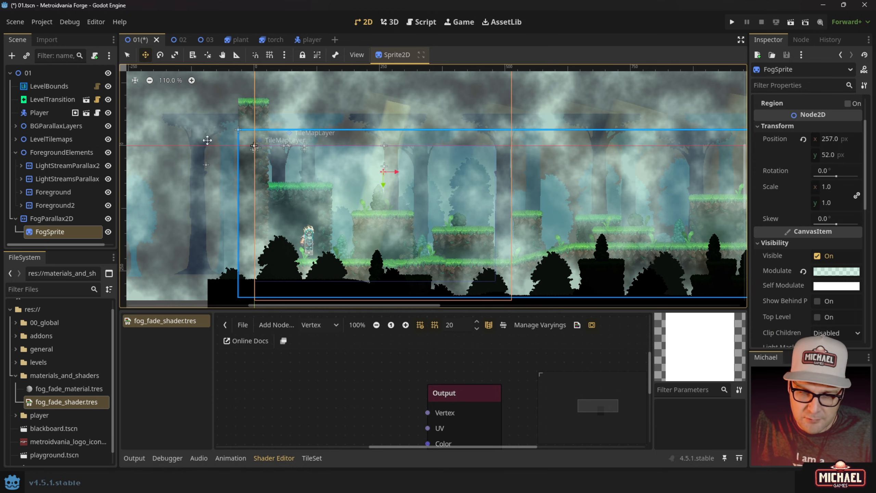
{"action": "scroll", "coordinate": [243, 111], "scroll_direction": "down", "scroll_amount": 3}
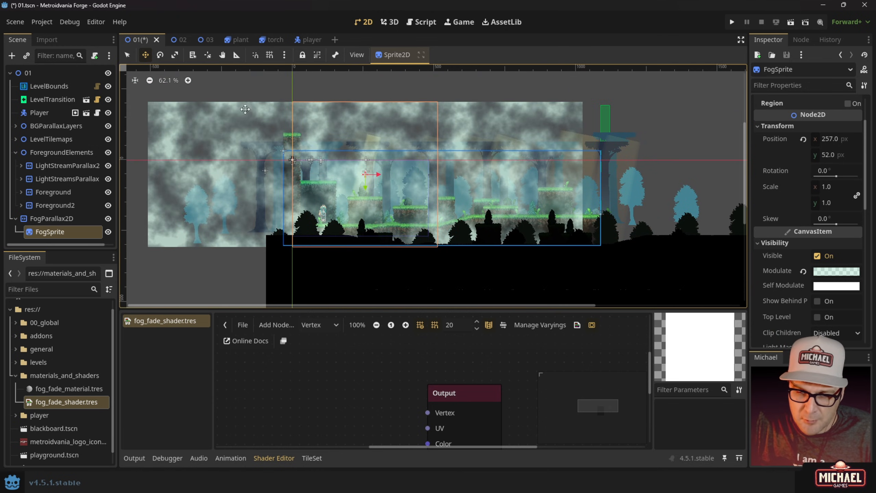
{"action": "scroll", "coordinate": [301, 138], "scroll_direction": "up", "scroll_amount": 4}
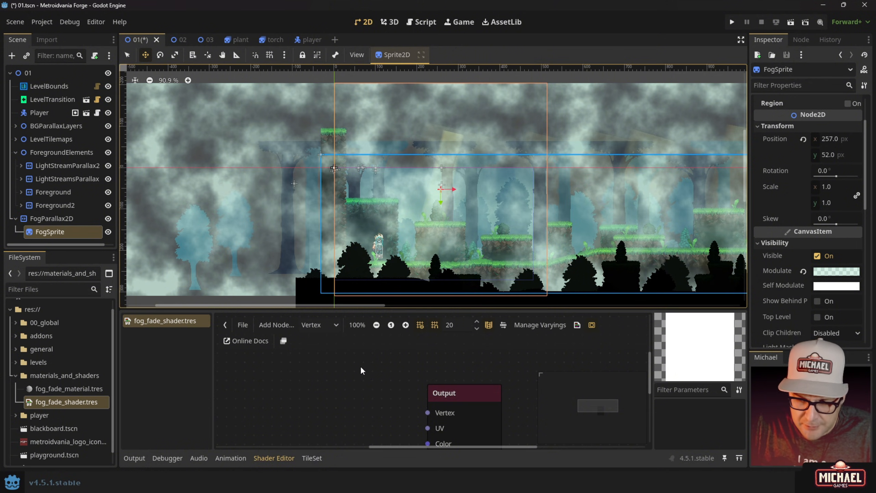
- Switch the fog_fade_shader.tres node graph to the Fragment function, with room for nodes before its Output node
{"action": "left_click_drag", "start_coordinate": [385, 312], "coordinate": [417, 236]}
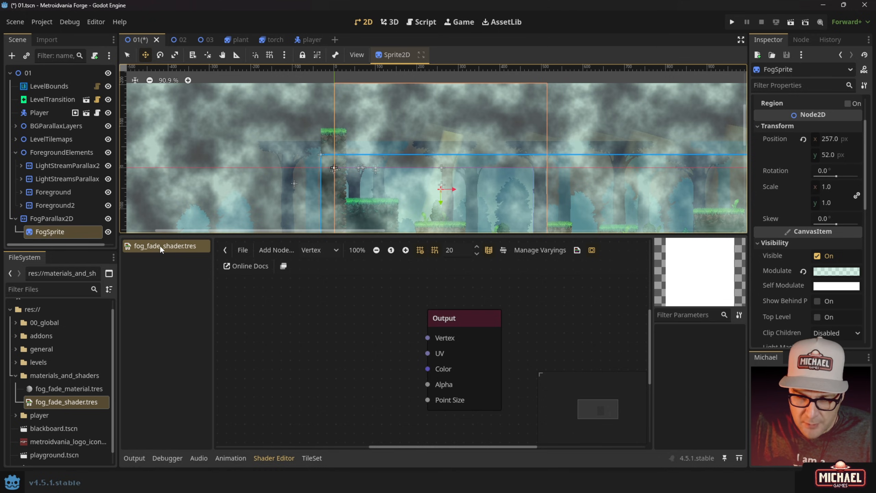
{"action": "left_click", "coordinate": [169, 244]}
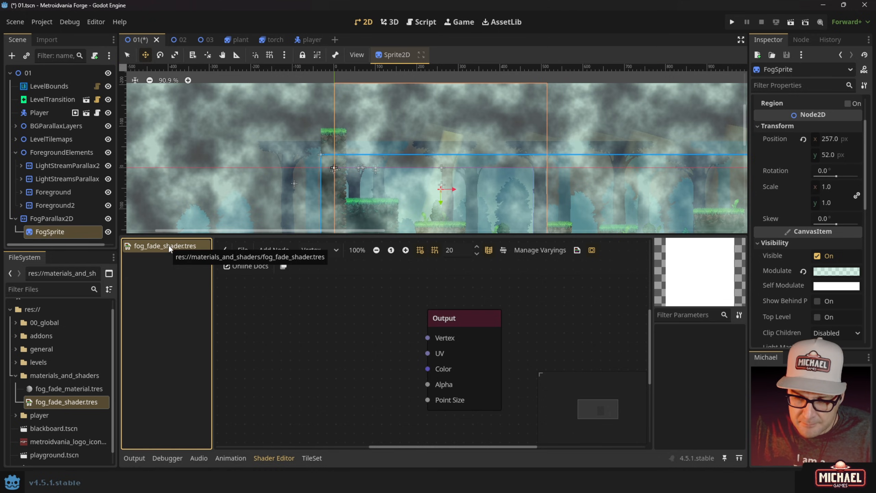
{"action": "left_click", "coordinate": [279, 457]}
{"action": "left_click", "coordinate": [279, 456]}
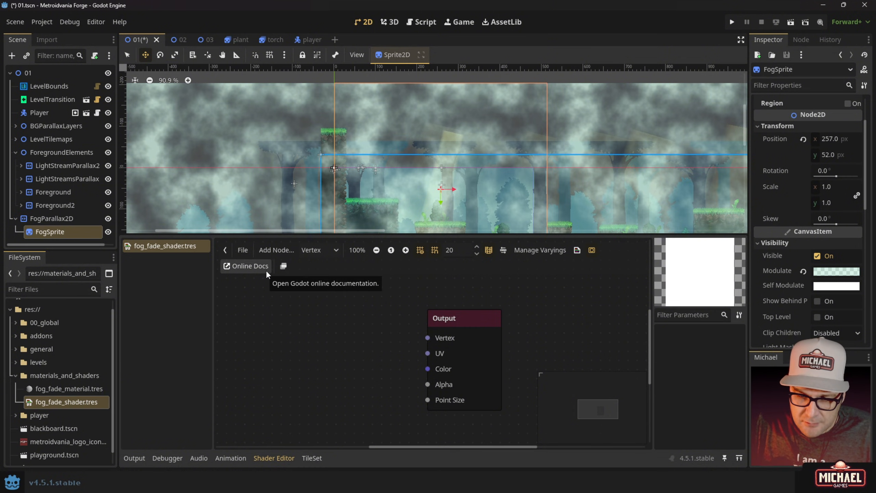
{"action": "left_click", "coordinate": [332, 250]}
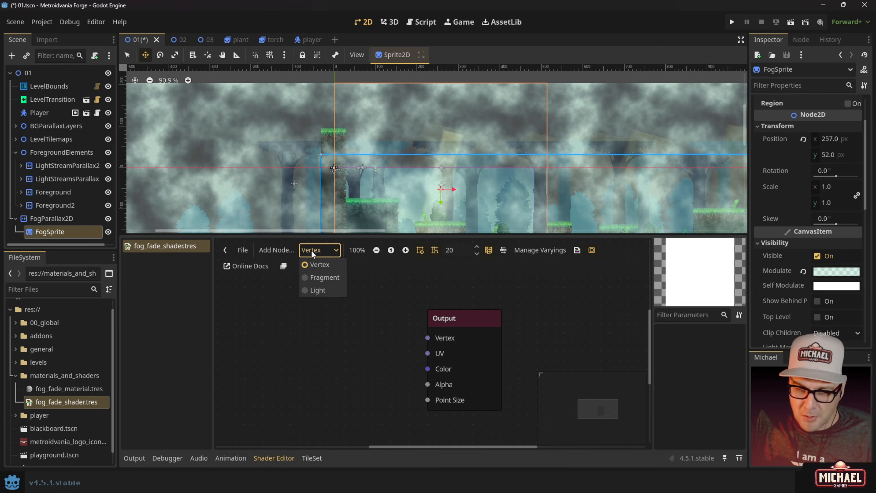
{"action": "left_click", "coordinate": [312, 278]}
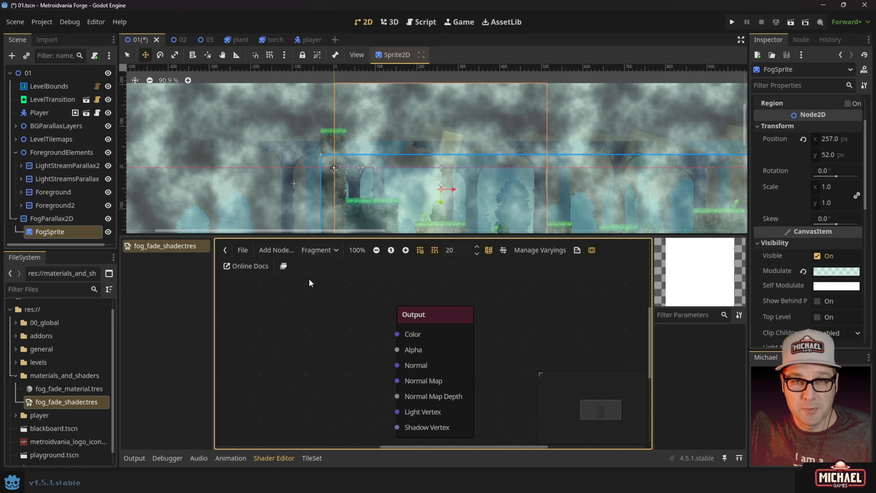
{"action": "scroll", "coordinate": [340, 318], "scroll_direction": "down", "scroll_amount": 1}
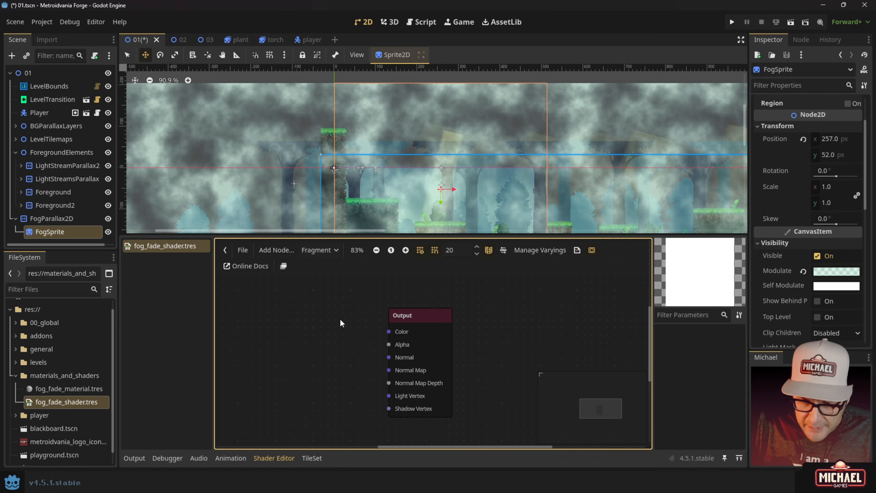
{"action": "left_click", "coordinate": [316, 251]}
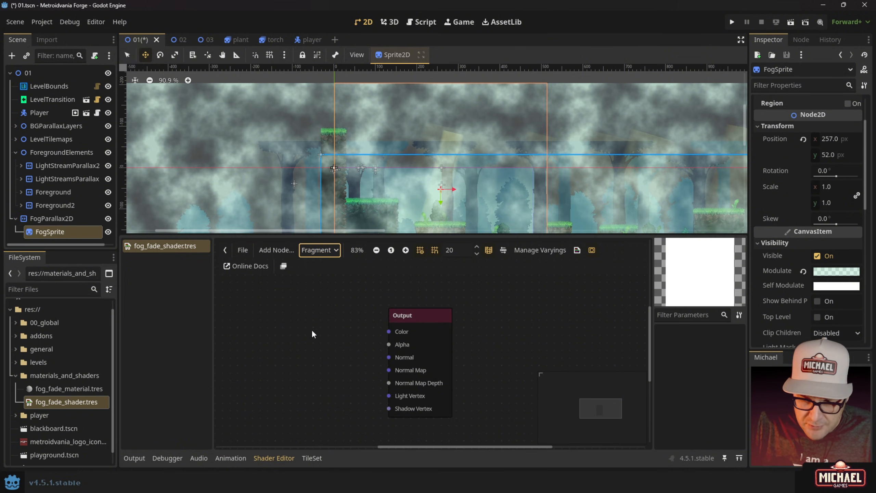
{"action": "middle_click_drag", "start_coordinate": [312, 330], "coordinate": [396, 329]}
{"action": "scroll", "coordinate": [408, 323], "scroll_direction": "down", "scroll_amount": 1}
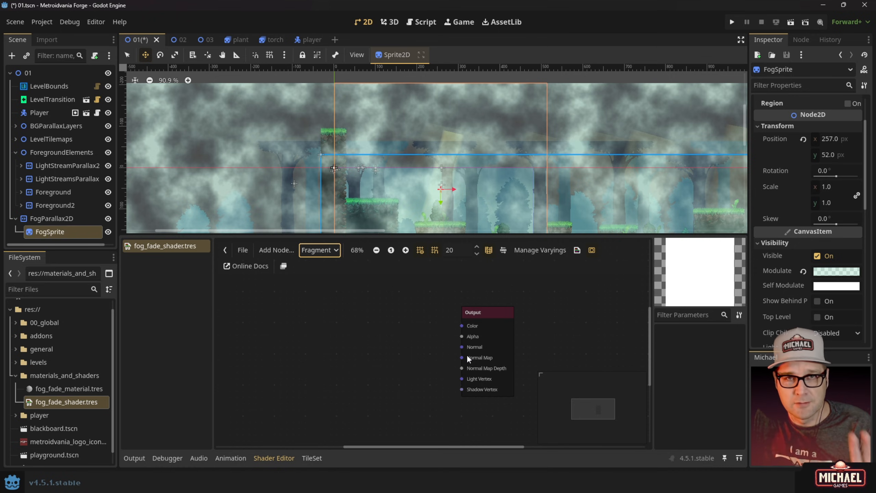
{"action": "scroll", "coordinate": [311, 320], "scroll_direction": "up", "scroll_amount": 2}
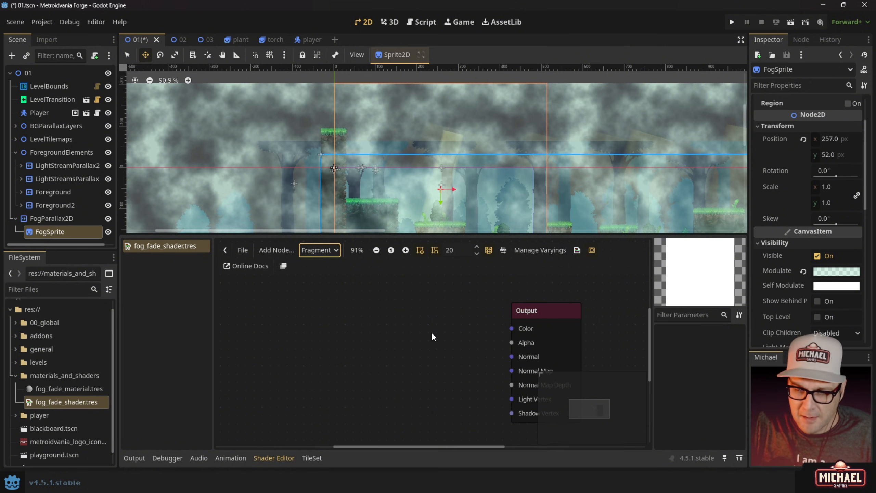
{"action": "scroll", "coordinate": [263, 138], "scroll_direction": "down", "scroll_amount": 3}
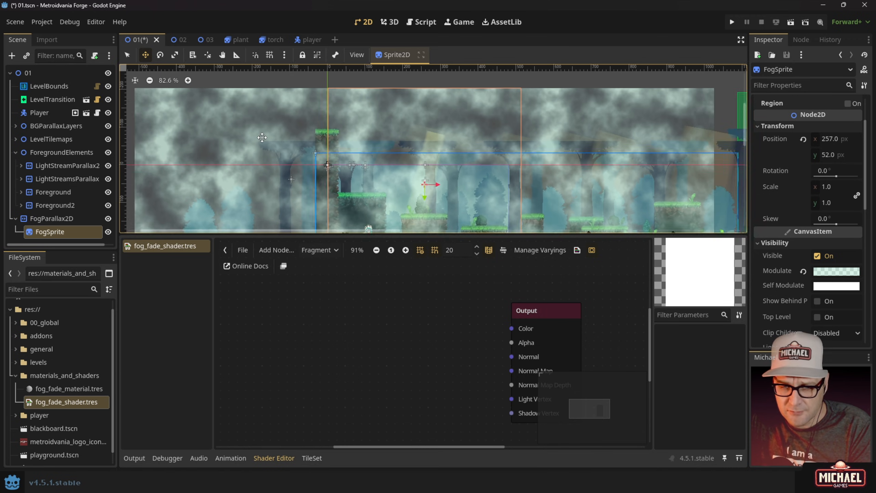
{"action": "middle_click_drag", "start_coordinate": [252, 180], "coordinate": [252, 170]}
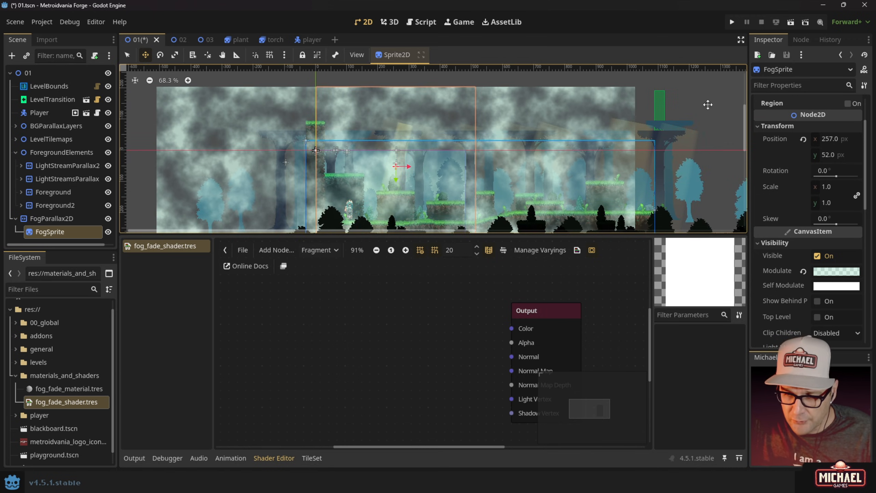
{"action": "scroll", "coordinate": [821, 128], "scroll_direction": "up", "scroll_amount": 3}
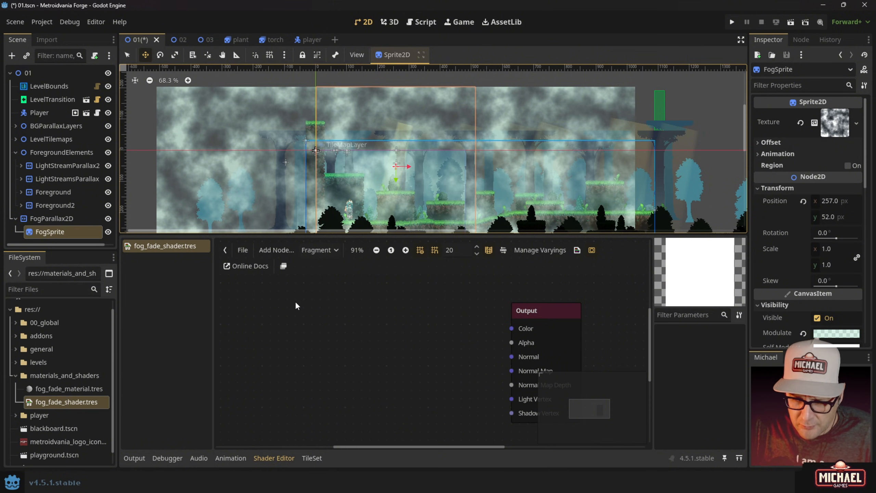
- Add a Texture2D node to the fragment graph and place it well to the left of the Output node
{"action": "right_click", "coordinate": [318, 309]}
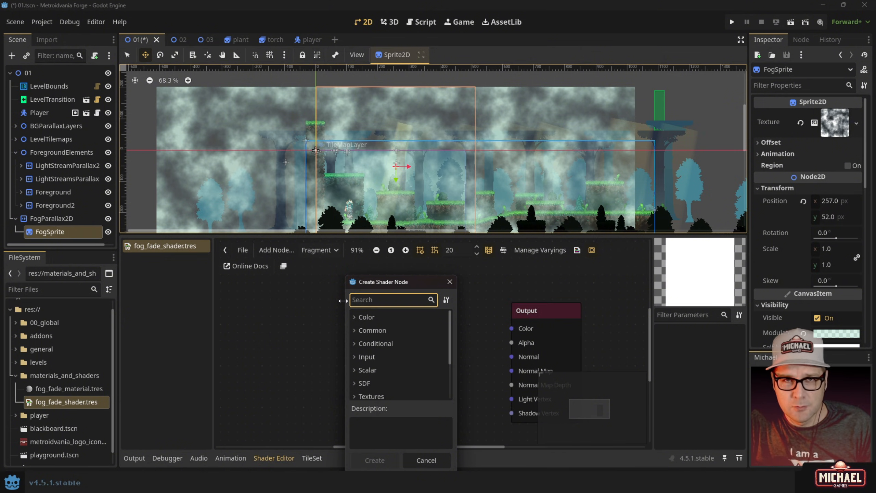
{"action": "type", "text": "te"}
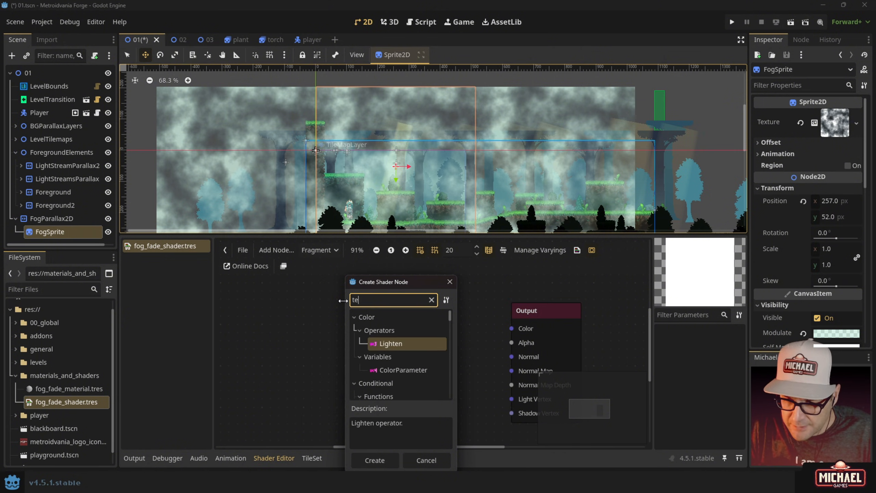
{"action": "type", "text": "xture"}
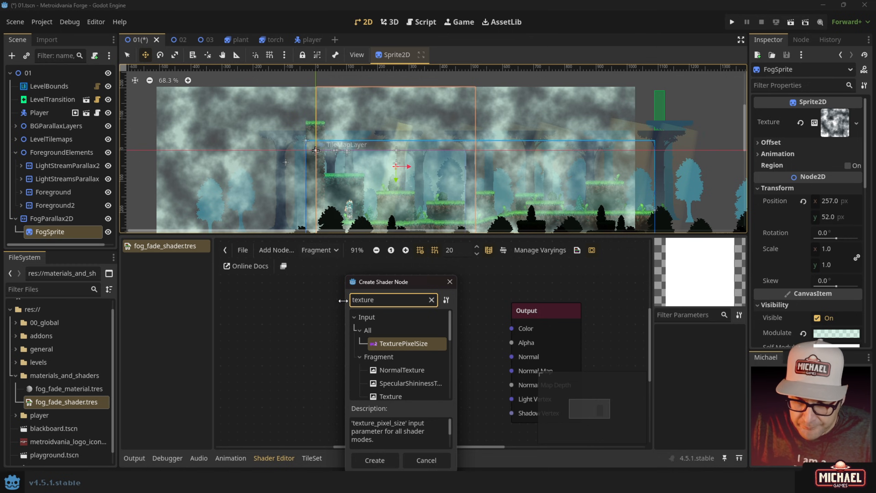
{"action": "scroll", "coordinate": [375, 335], "scroll_direction": "down", "scroll_amount": 2}
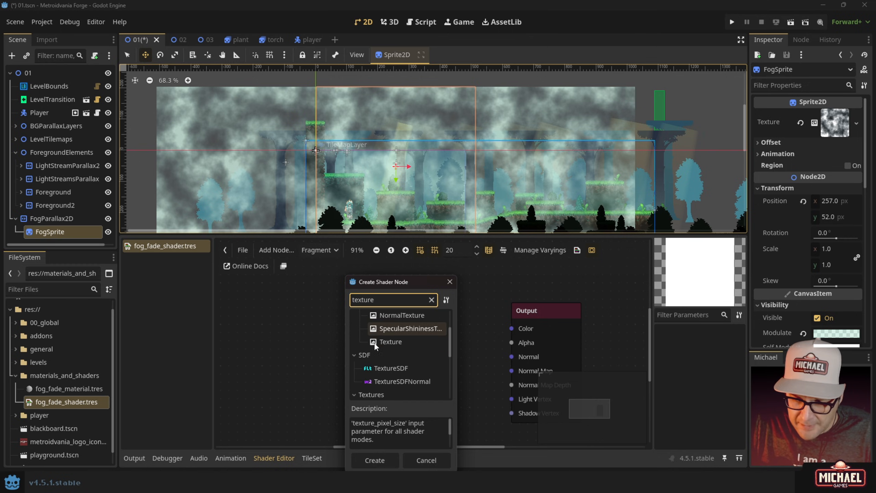
{"action": "scroll", "coordinate": [374, 343], "scroll_direction": "down", "scroll_amount": 3}
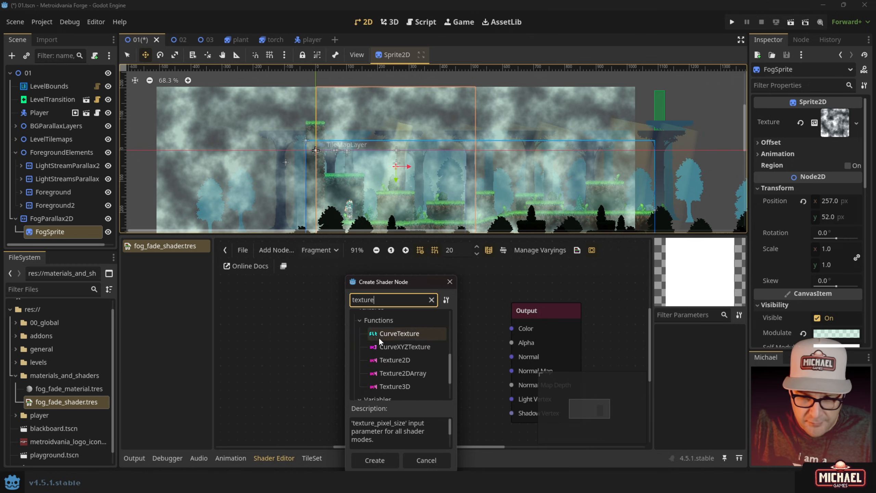
{"action": "double_click", "coordinate": [386, 360]}
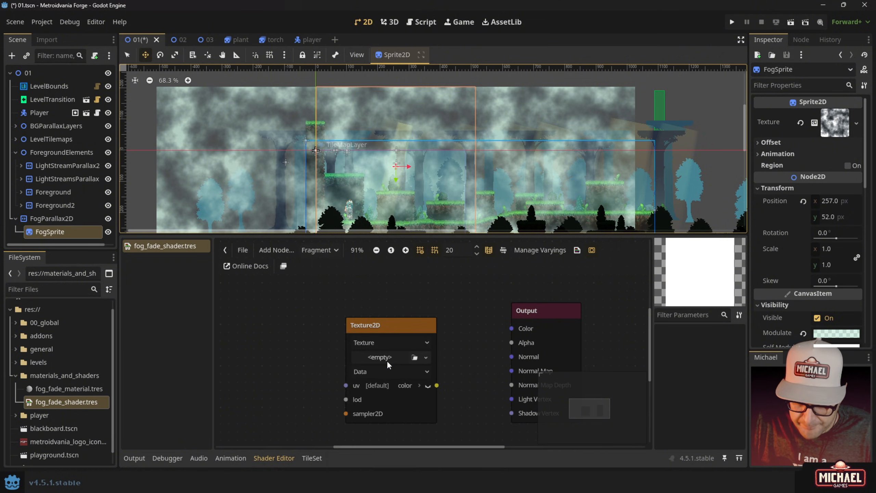
{"action": "left_click_drag", "start_coordinate": [361, 325], "coordinate": [349, 320]}
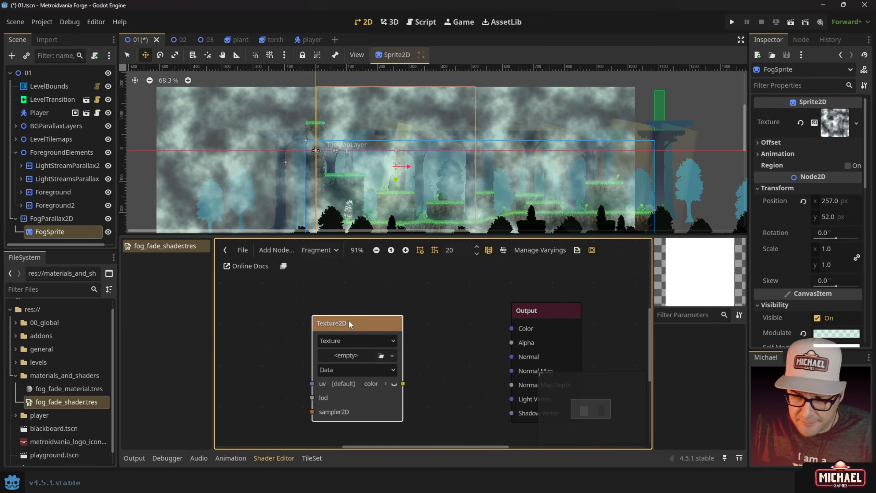
{"action": "left_click", "coordinate": [303, 313]}
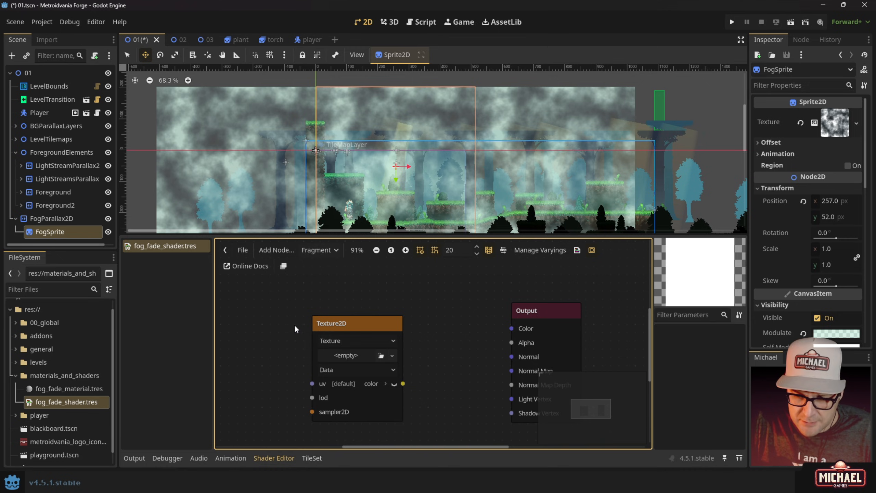
- Keep the Texture2D node's source as Texture, give it a new GradientTexture2D, and shift the node slightly further from Output
{"action": "left_click", "coordinate": [363, 339]}
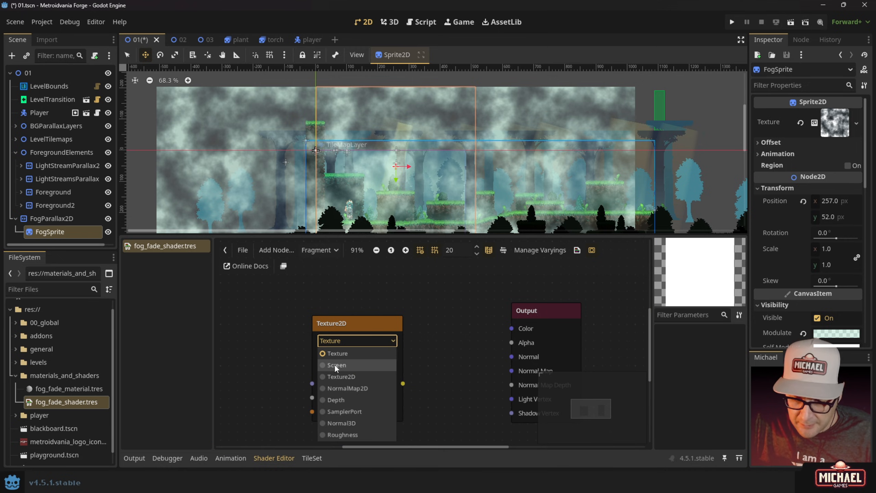
{"action": "left_click", "coordinate": [334, 355]}
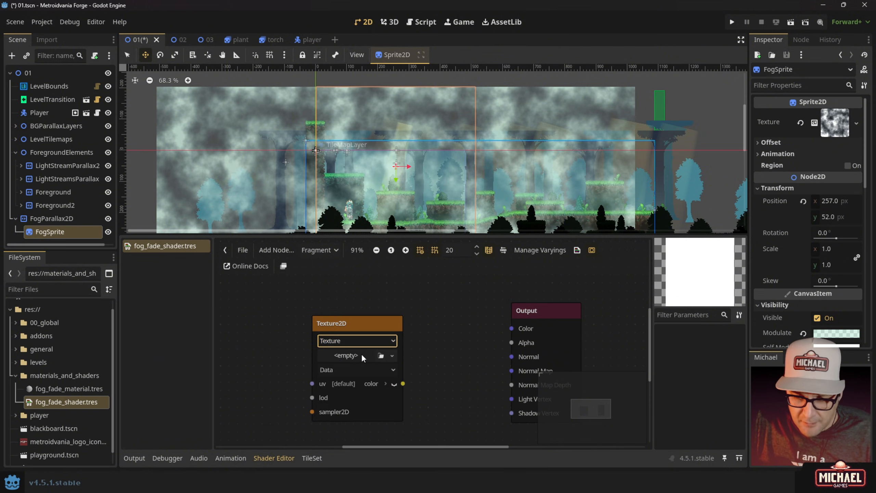
{"action": "left_click", "coordinate": [392, 356]}
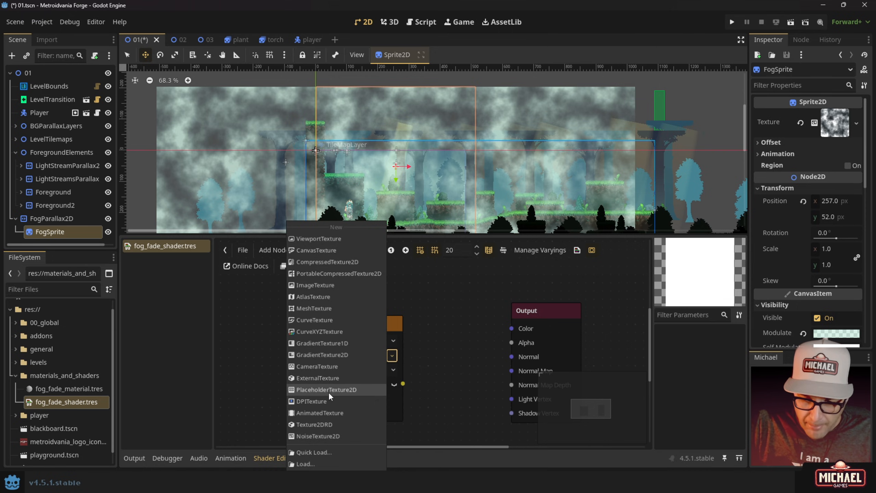
{"action": "left_click", "coordinate": [318, 355]}
{"action": "mouse_move", "coordinate": [344, 316]}
{"action": "left_mouse_down"}
{"action": "mouse_move", "coordinate": [323, 299]}
{"action": "mouse_move", "coordinate": [328, 320]}
{"action": "left_mouse_up"}
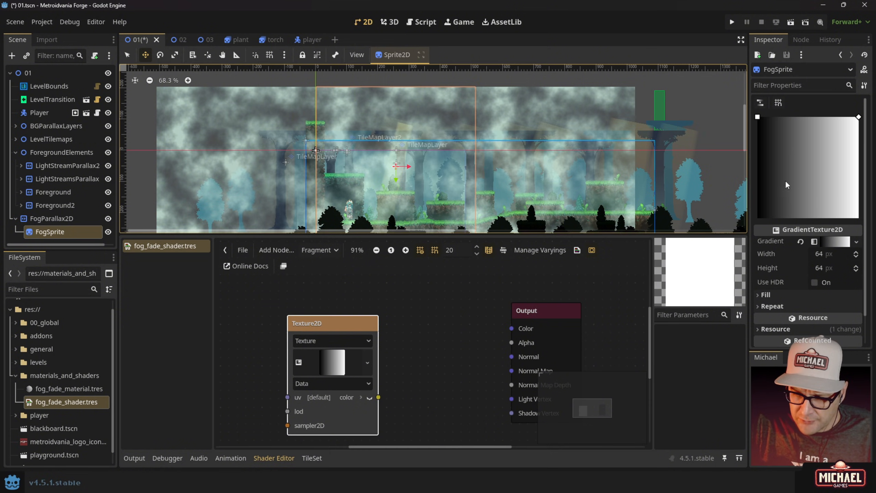
- Set the GradientTexture2D's width and height both to 512 px
{"action": "scroll", "coordinate": [296, 156], "scroll_direction": "down", "scroll_amount": 2}
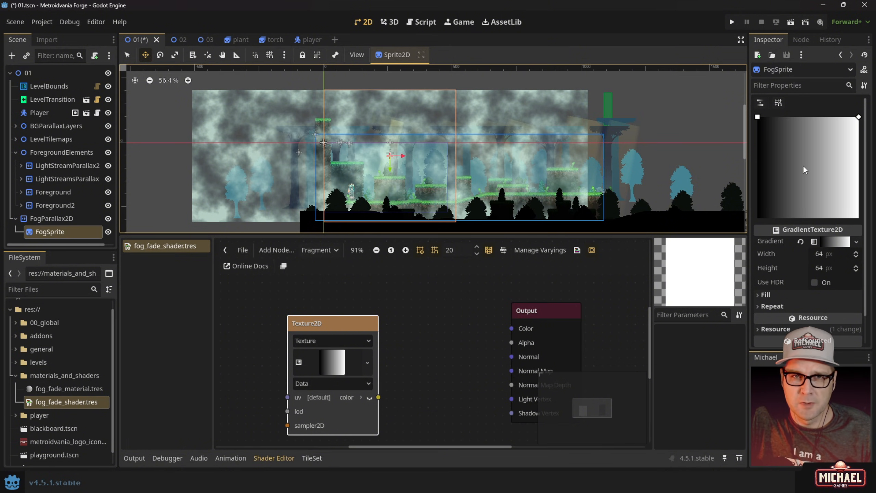
{"action": "left_click", "coordinate": [824, 254]}
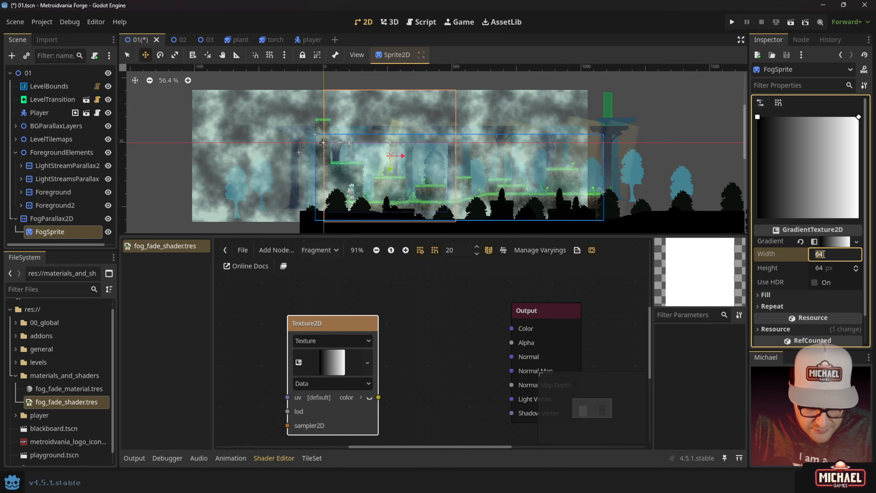
{"action": "type", "text": "512"}
{"action": "key", "text": "Tab"}
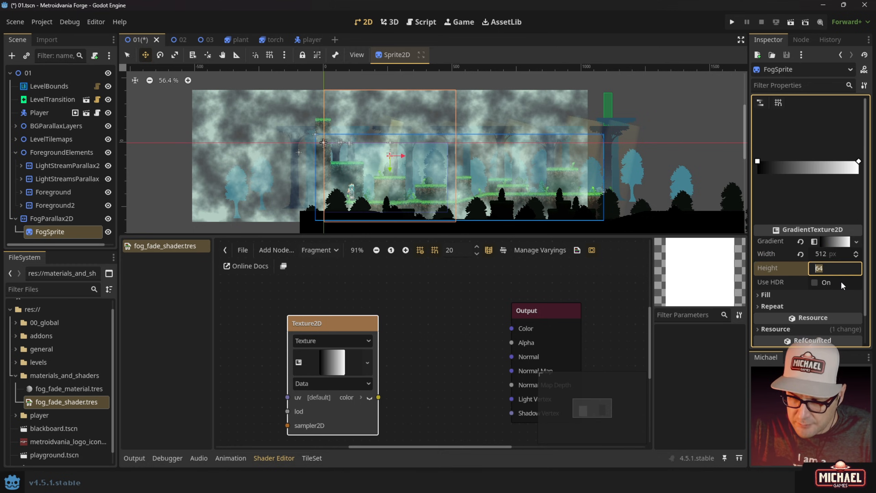
{"action": "type", "text": "512"}
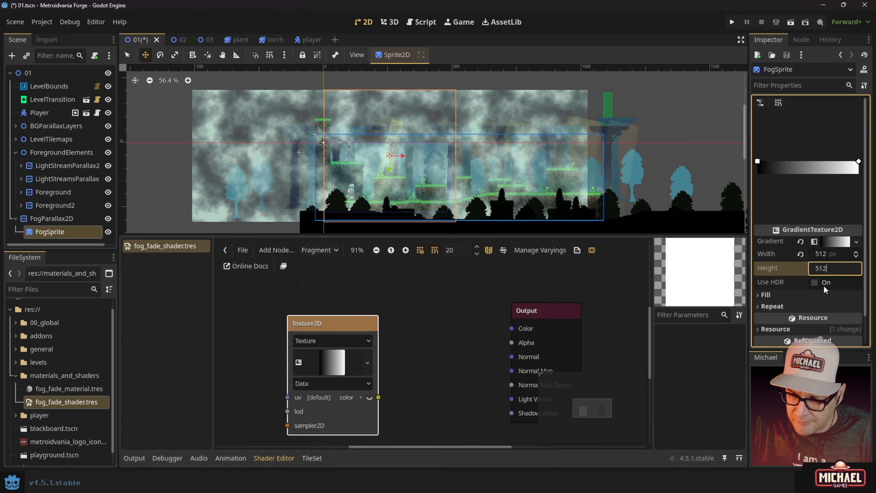
{"action": "key", "text": "Tab"}
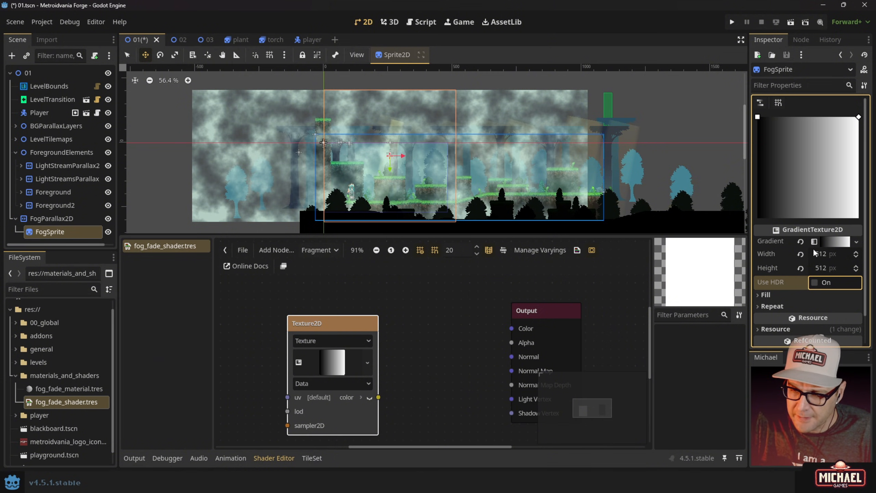
- Make the gradient run vertically from black along the upper edge to white along the lower edge, and save the scene
{"action": "left_click_drag", "start_coordinate": [859, 117], "coordinate": [757, 220]}
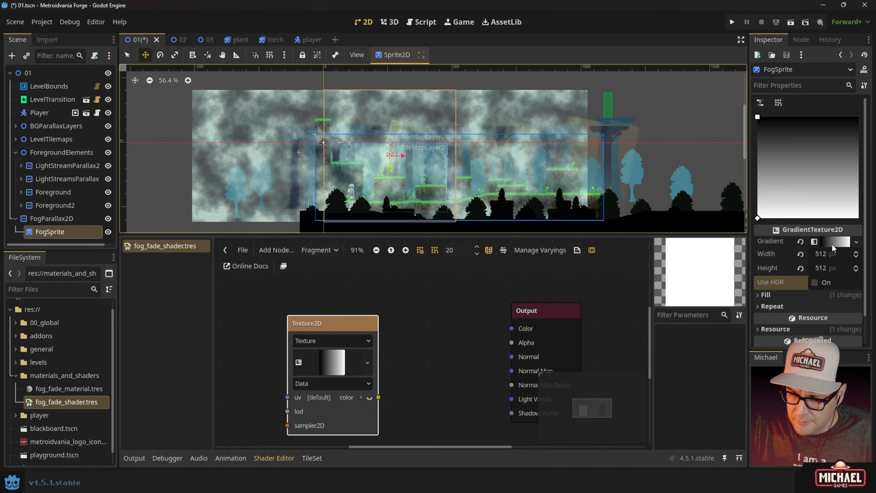
{"action": "key", "text": "ctrl+s"}
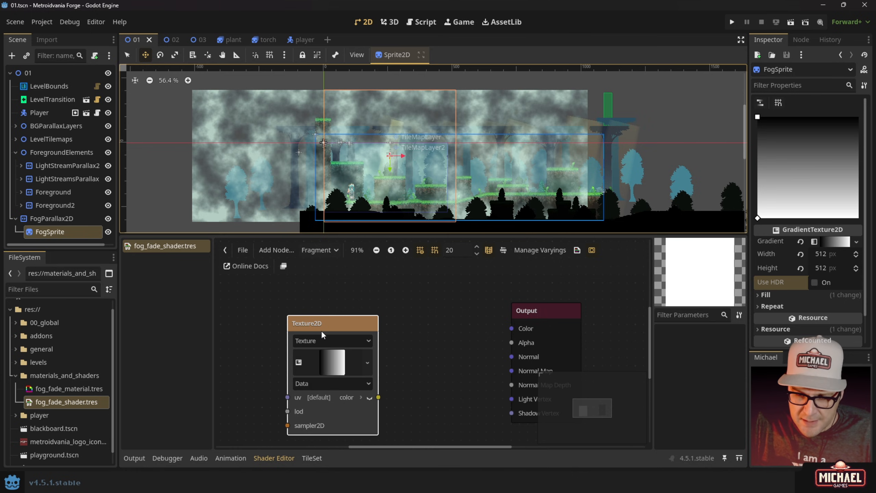
- Try feeding the Texture2D node's color into the Output node's Color, inspect the effect on the fog, and remove the connection
{"action": "left_click_drag", "start_coordinate": [322, 330], "coordinate": [321, 322]}
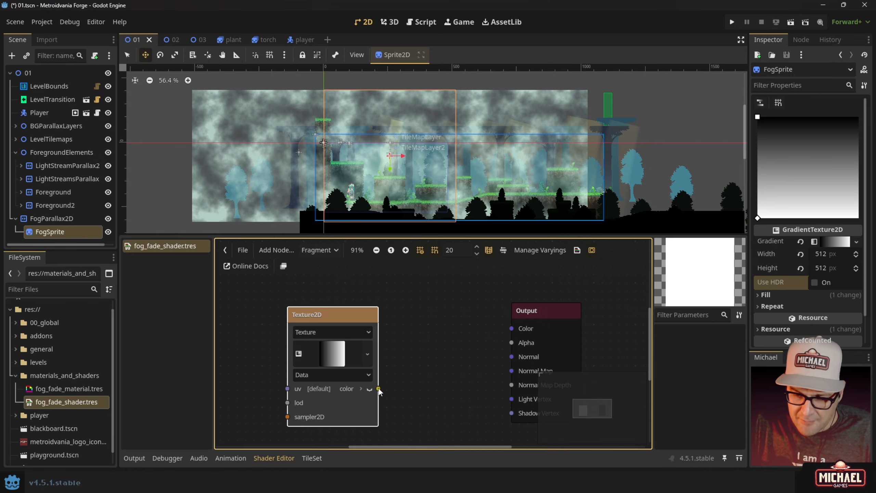
{"action": "left_click_drag", "start_coordinate": [379, 388], "coordinate": [512, 331]}
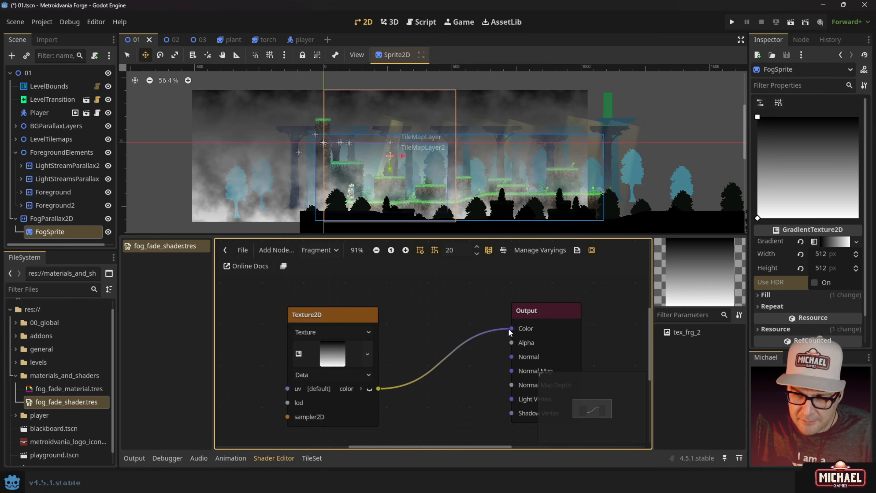
{"action": "scroll", "coordinate": [243, 157], "scroll_direction": "up", "scroll_amount": 4}
{"action": "scroll", "coordinate": [246, 157], "scroll_direction": "down", "scroll_amount": 4}
{"action": "scroll", "coordinate": [293, 159], "scroll_direction": "up", "scroll_amount": 2}
{"action": "mouse_move", "coordinate": [282, 139]}
{"action": "middle_mouse_down"}
{"action": "mouse_move", "coordinate": [293, 162]}
{"action": "mouse_move", "coordinate": [282, 146]}
{"action": "middle_mouse_up"}
{"action": "scroll", "coordinate": [294, 160], "scroll_direction": "down", "scroll_amount": 2}
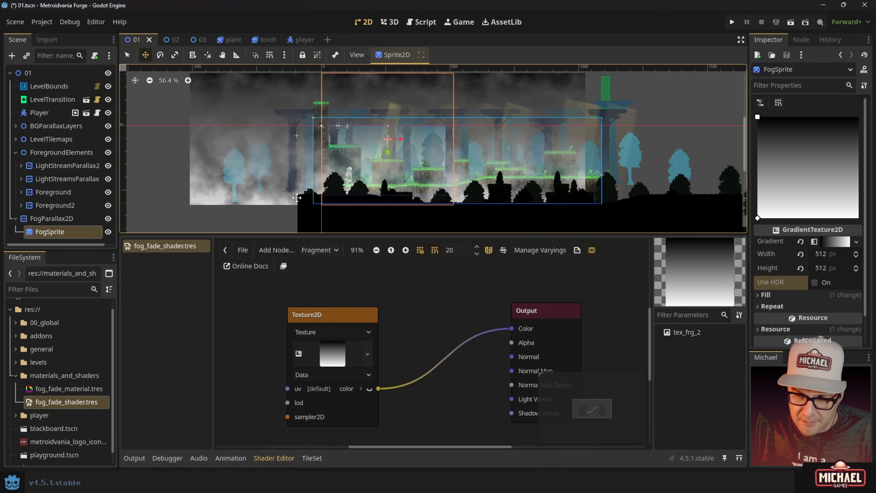
{"action": "left_click", "coordinate": [511, 328]}
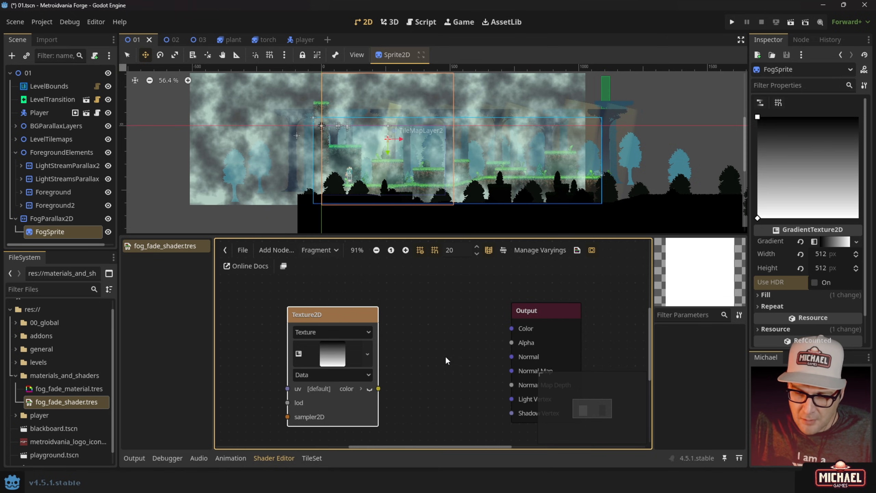
- Connect the Texture2D node's color output to the Output node's Alpha and check the fog in the scene
{"action": "left_click_drag", "start_coordinate": [379, 388], "coordinate": [511, 343]}
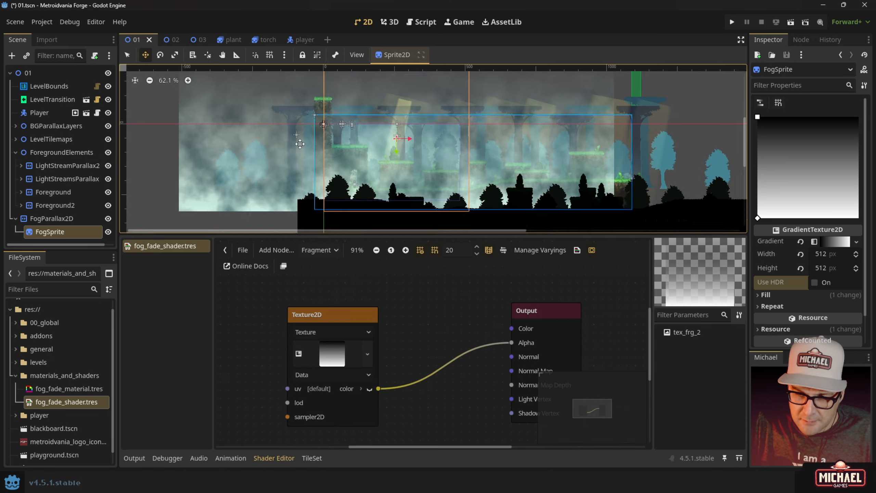
{"action": "scroll", "coordinate": [316, 179], "scroll_direction": "up", "scroll_amount": 5}
{"action": "scroll", "coordinate": [316, 178], "scroll_direction": "down", "scroll_amount": 3}
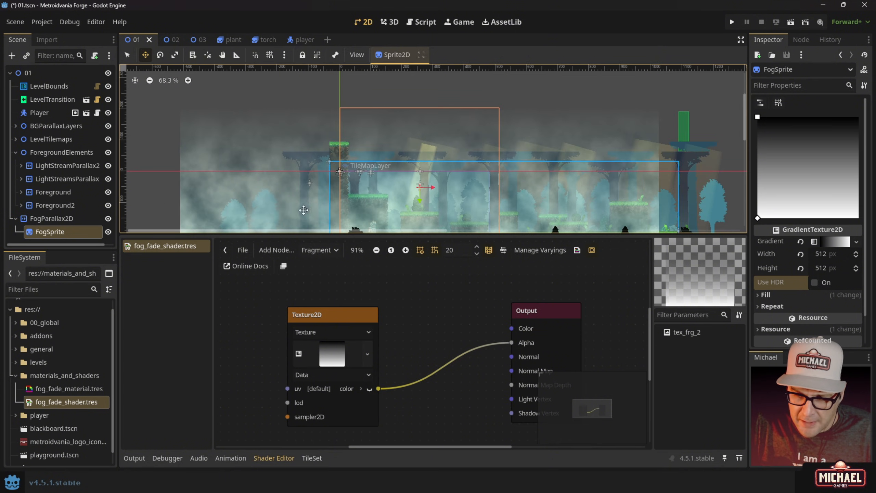
{"action": "middle_click_drag", "start_coordinate": [338, 214], "coordinate": [330, 169]}
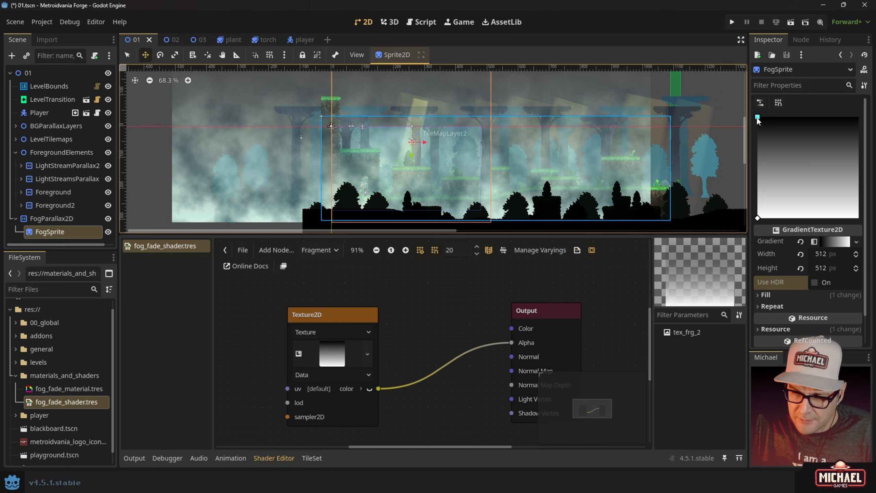
- Set the alpha of the black starting color in the texture's gradient to 0
{"action": "left_click", "coordinate": [837, 242]}
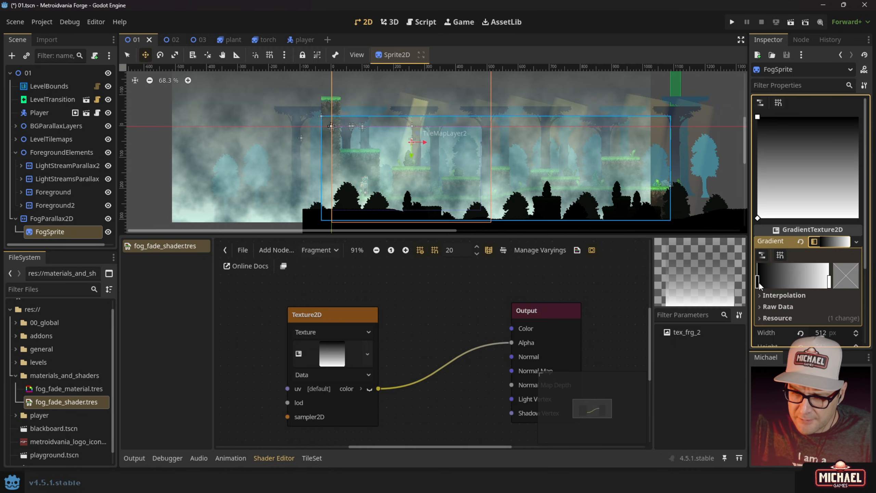
{"action": "double_click", "coordinate": [759, 283]}
{"action": "left_click_drag", "start_coordinate": [802, 221], "coordinate": [744, 222]}
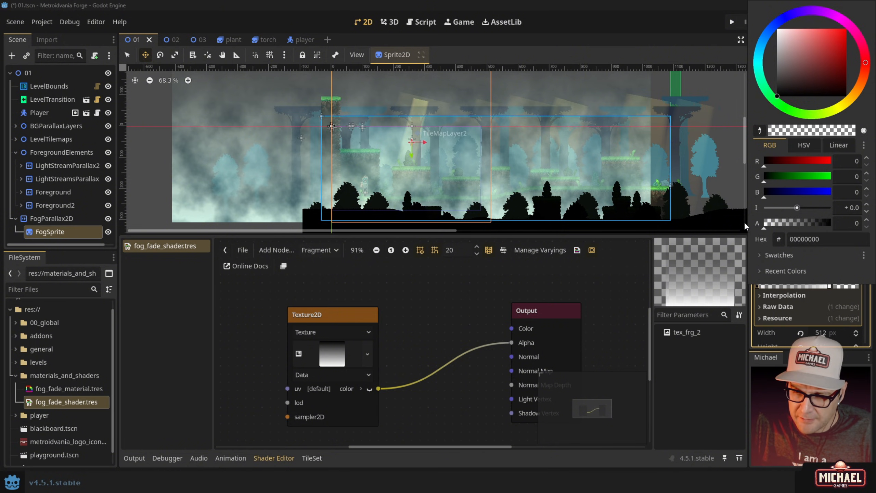
{"action": "left_click", "coordinate": [624, 343]}
- Examine how the fog fades out along its upper edge and over the level
{"action": "scroll", "coordinate": [256, 129], "scroll_direction": "up", "scroll_amount": 5}
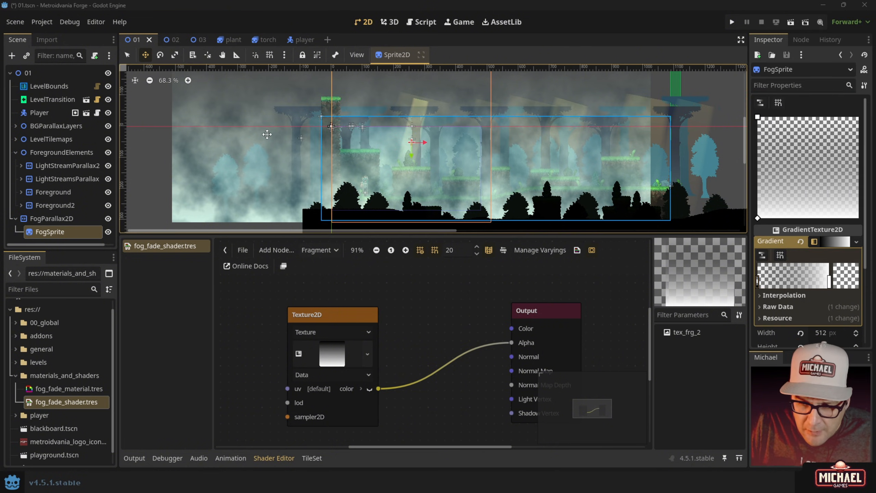
{"action": "scroll", "coordinate": [286, 176], "scroll_direction": "up", "scroll_amount": 4}
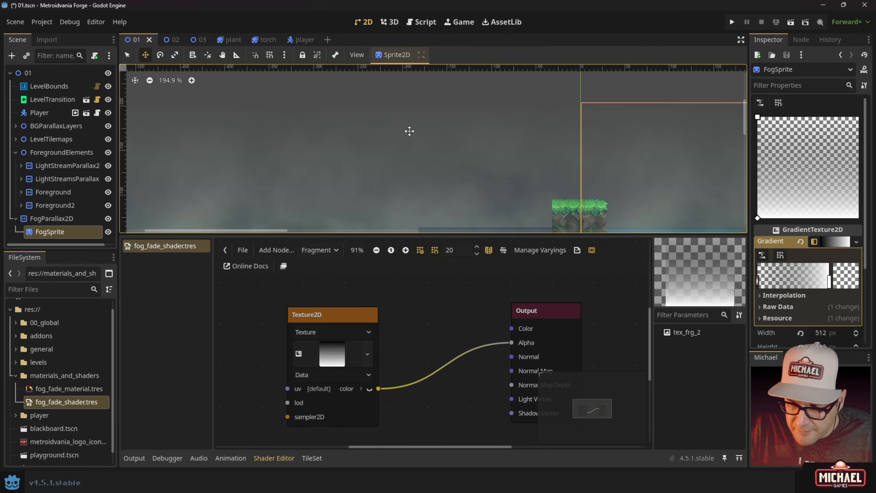
{"action": "scroll", "coordinate": [406, 137], "scroll_direction": "down", "scroll_amount": 2}
{"action": "scroll", "coordinate": [382, 145], "scroll_direction": "left", "scroll_amount": 3}
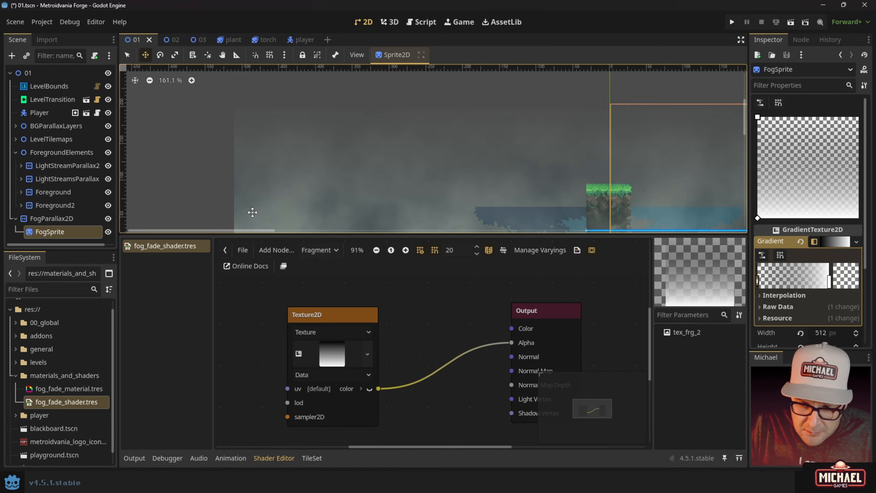
{"action": "scroll", "coordinate": [436, 182], "scroll_direction": "down", "scroll_amount": 5}
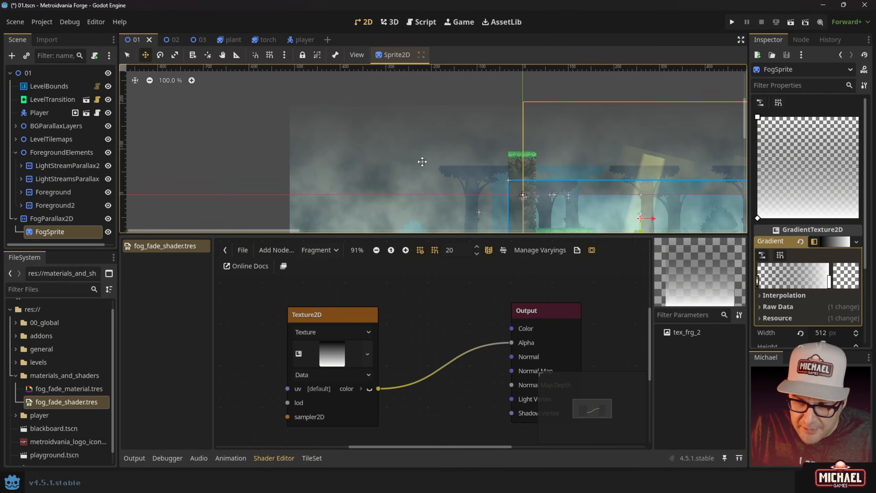
{"action": "scroll", "coordinate": [467, 190], "scroll_direction": "down", "scroll_amount": 3}
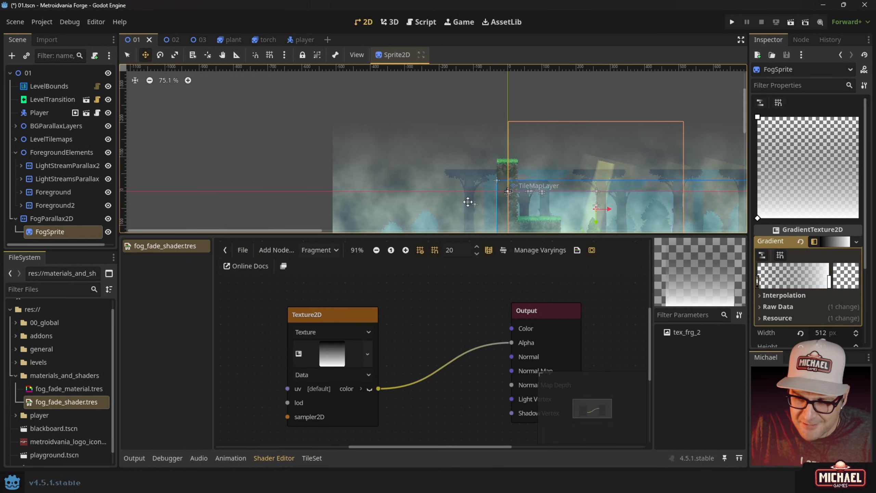
{"action": "middle_click_drag", "start_coordinate": [468, 202], "coordinate": [426, 155]}
{"action": "middle_click_drag", "start_coordinate": [487, 207], "coordinate": [466, 192]}
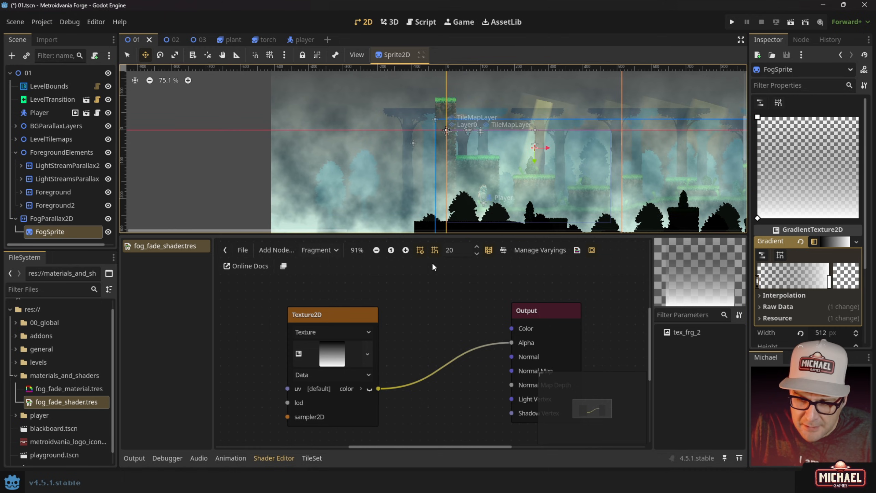
- Move the Texture2D node lower in the shader graph and add an Input node above it
{"action": "left_click_drag", "start_coordinate": [332, 314], "coordinate": [323, 312]}
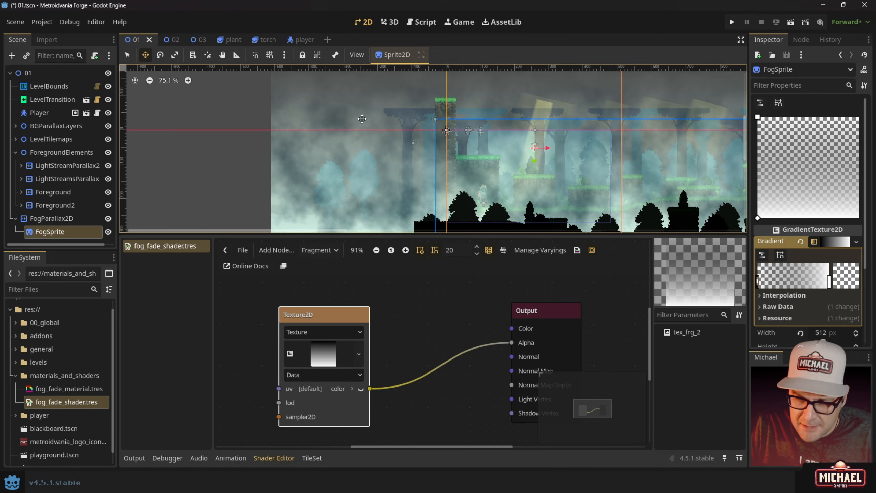
{"action": "middle_click_drag", "start_coordinate": [385, 104], "coordinate": [389, 129]}
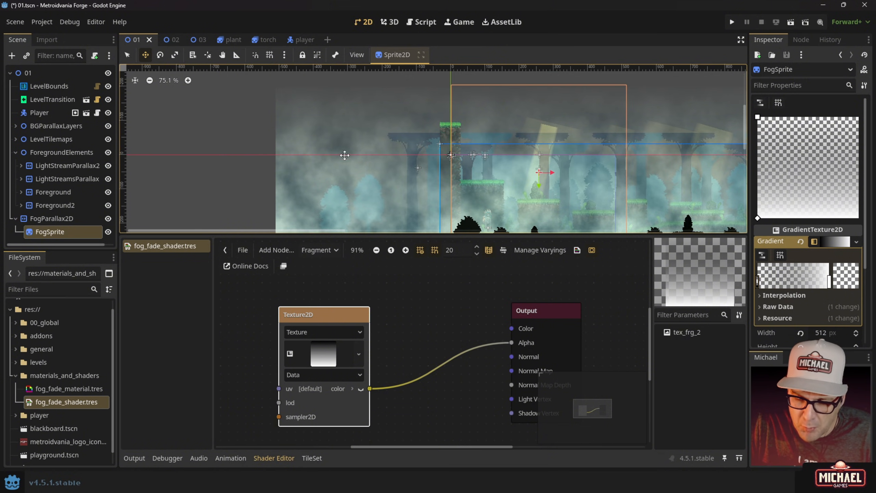
{"action": "left_click_drag", "start_coordinate": [309, 314], "coordinate": [310, 347]}
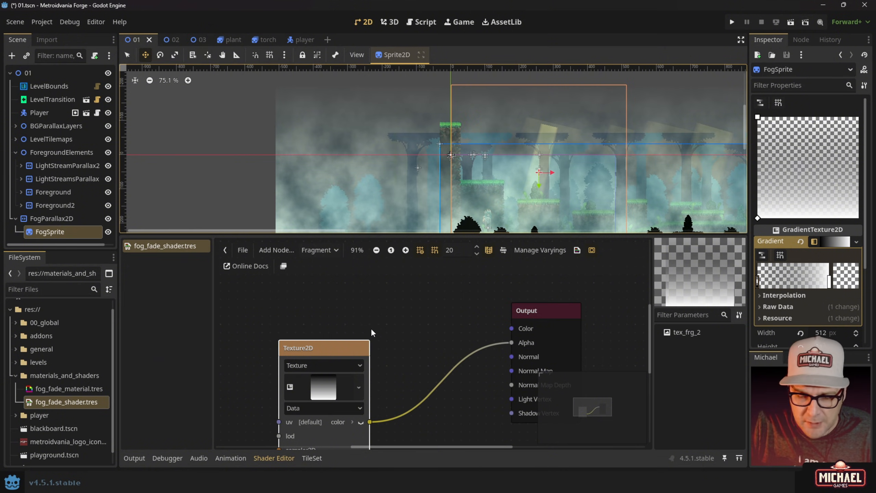
{"action": "scroll", "coordinate": [355, 333], "scroll_direction": "up", "scroll_amount": 2}
{"action": "right_click", "coordinate": [290, 303]}
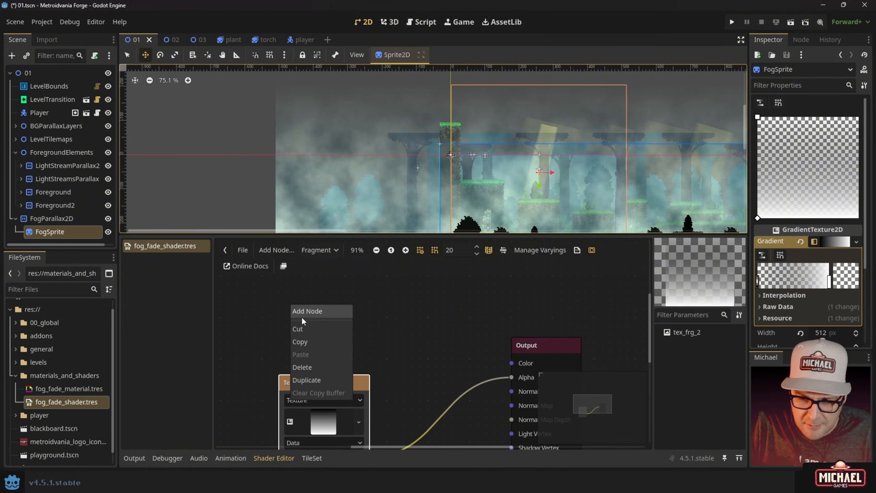
{"action": "left_click", "coordinate": [301, 313]}
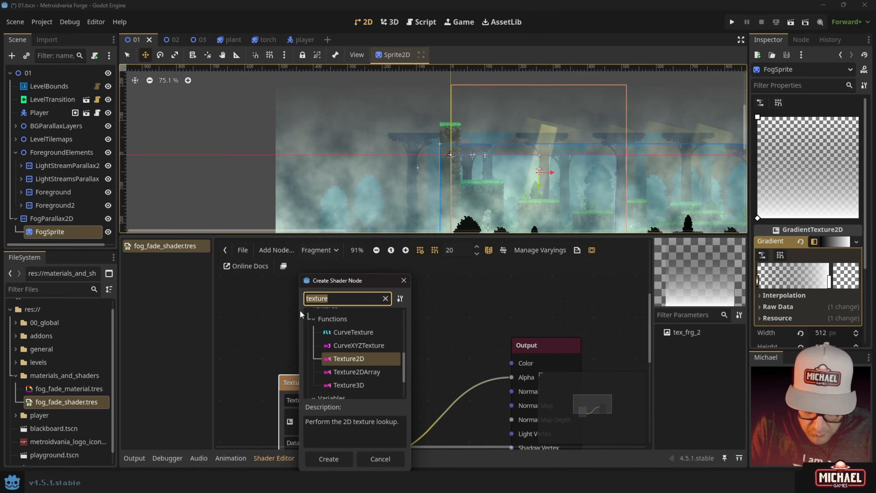
{"action": "type", "text": "input"}
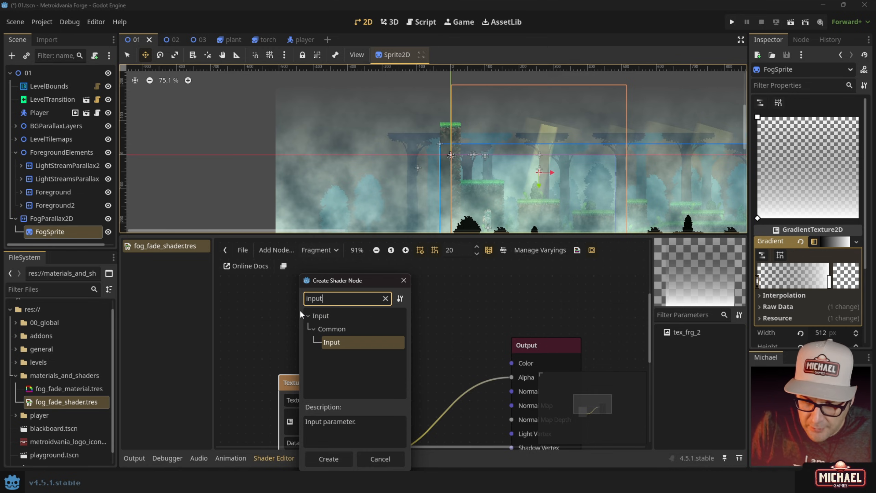
{"action": "double_click", "coordinate": [335, 341]}
{"action": "left_click_drag", "start_coordinate": [327, 319], "coordinate": [290, 300]}
- Set the Input node to color, expand its output into separate channels, and shift the node clear of Texture2D
{"action": "left_click", "coordinate": [355, 317]}
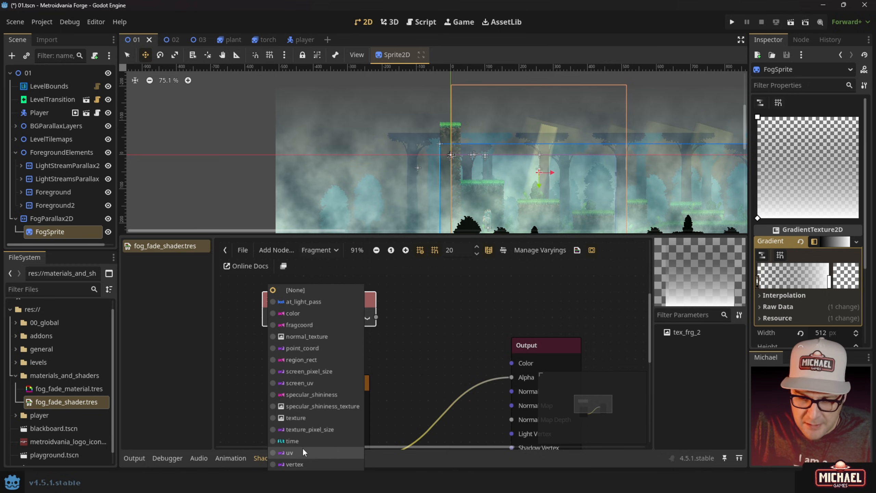
{"action": "left_click", "coordinate": [296, 314]}
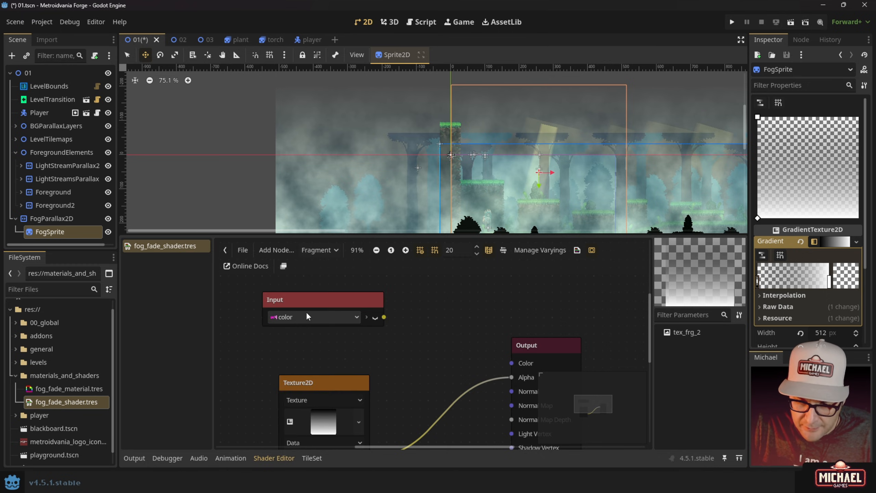
{"action": "left_click", "coordinate": [366, 317]}
{"action": "left_click", "coordinate": [366, 317]}
{"action": "left_click", "coordinate": [366, 317]}
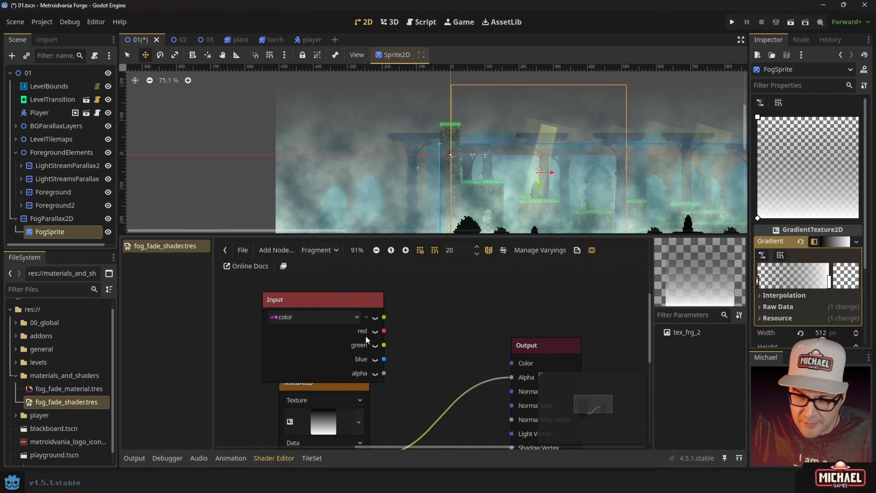
{"action": "left_click_drag", "start_coordinate": [348, 297], "coordinate": [339, 289]}
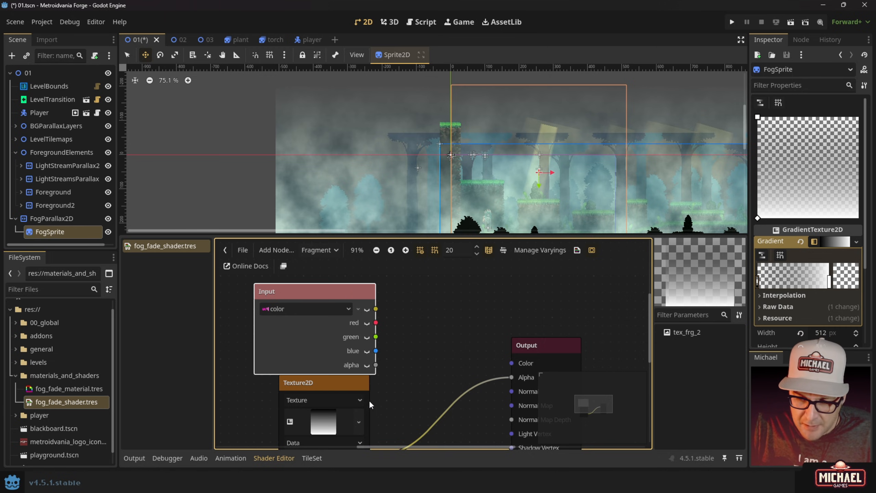
- Expand the Texture2D node's color output and connect its alpha channel to the Output node's Alpha
{"action": "scroll", "coordinate": [373, 347], "scroll_direction": "down", "scroll_amount": 4}
{"action": "left_click_drag", "start_coordinate": [310, 326], "coordinate": [311, 333]}
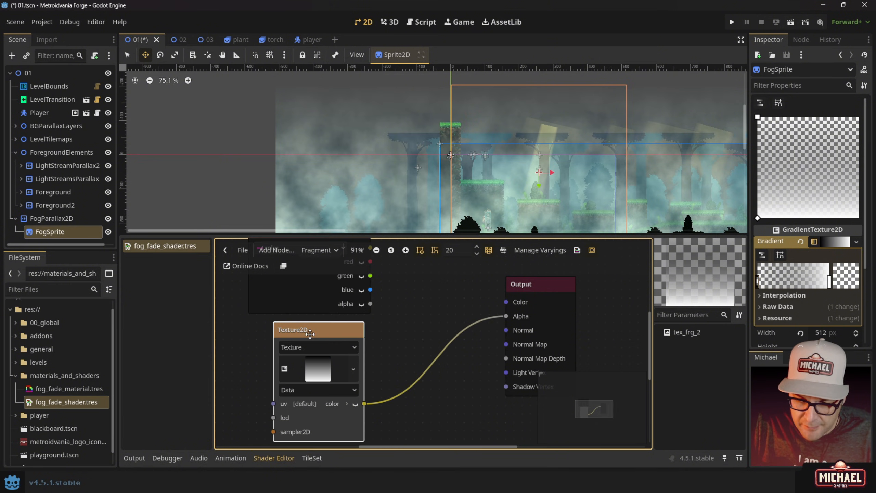
{"action": "left_click", "coordinate": [347, 404]}
{"action": "scroll", "coordinate": [372, 429], "scroll_direction": "down", "scroll_amount": 2}
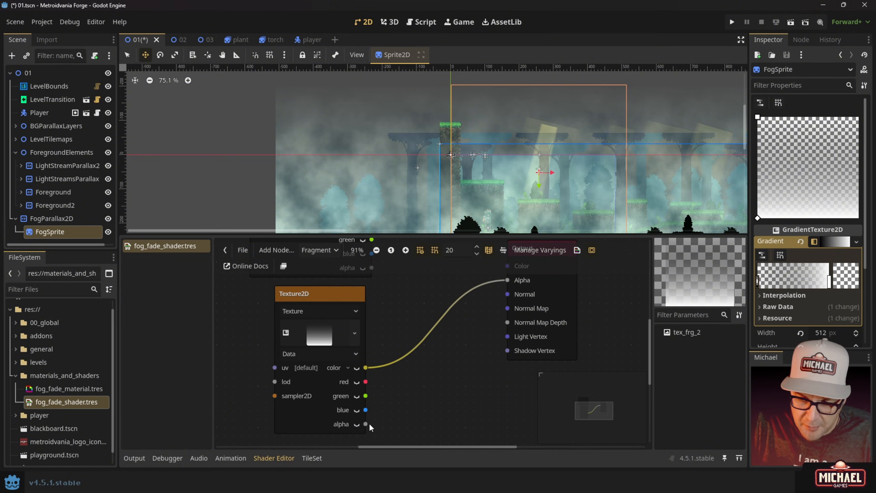
{"action": "left_click_drag", "start_coordinate": [366, 423], "coordinate": [507, 280]}
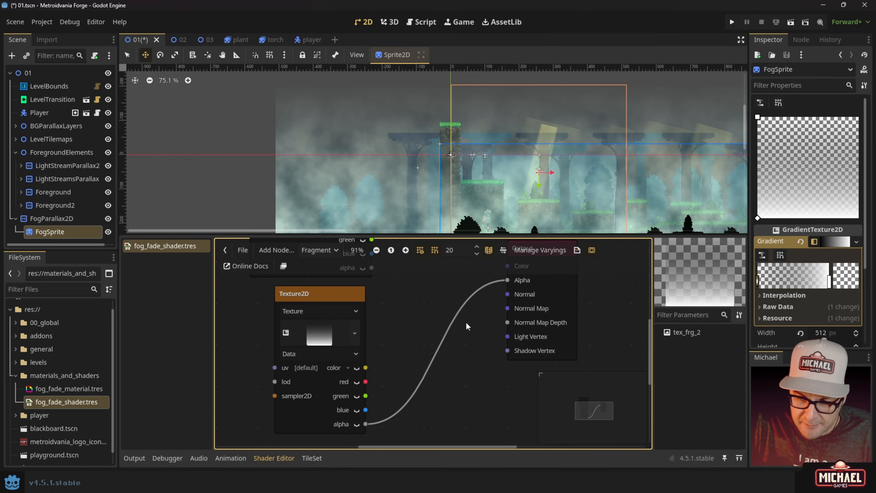
- Add a floating-point scalar Multiply node to the shader graph between the source nodes and the Output node
{"action": "scroll", "coordinate": [401, 331], "scroll_direction": "up", "scroll_amount": 4}
{"action": "key", "text": "space"}
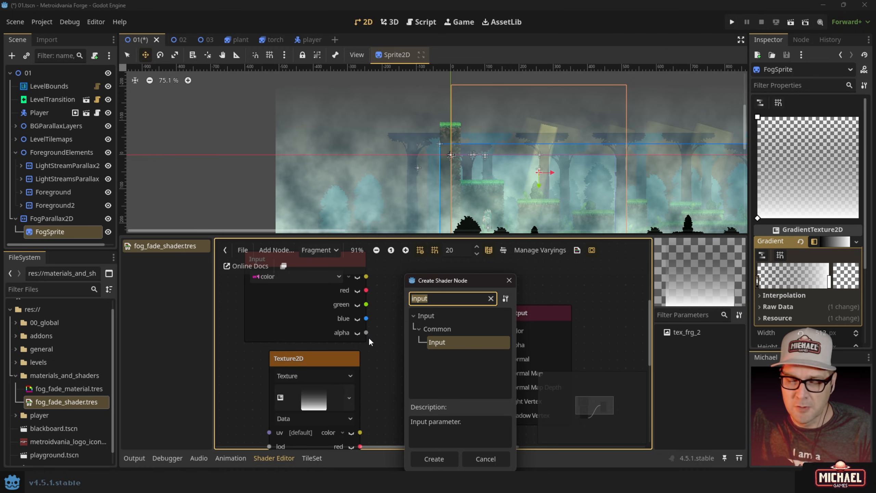
{"action": "type", "text": "mult"}
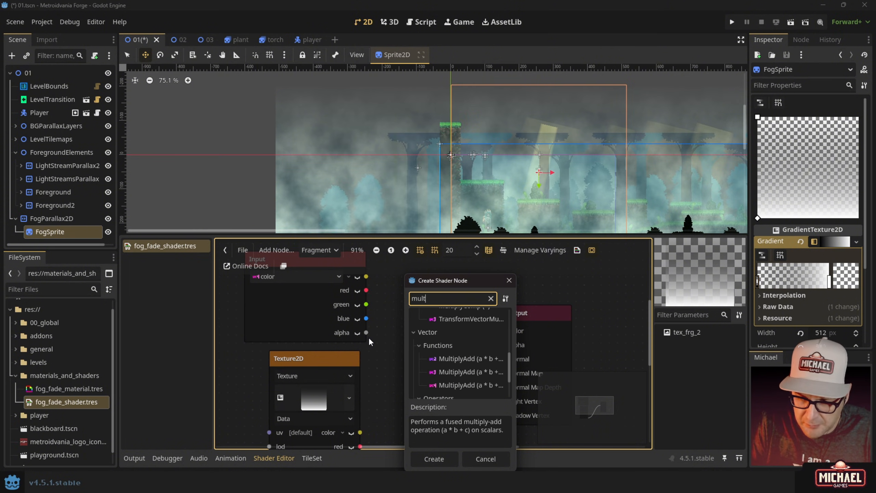
{"action": "type", "text": "iply"}
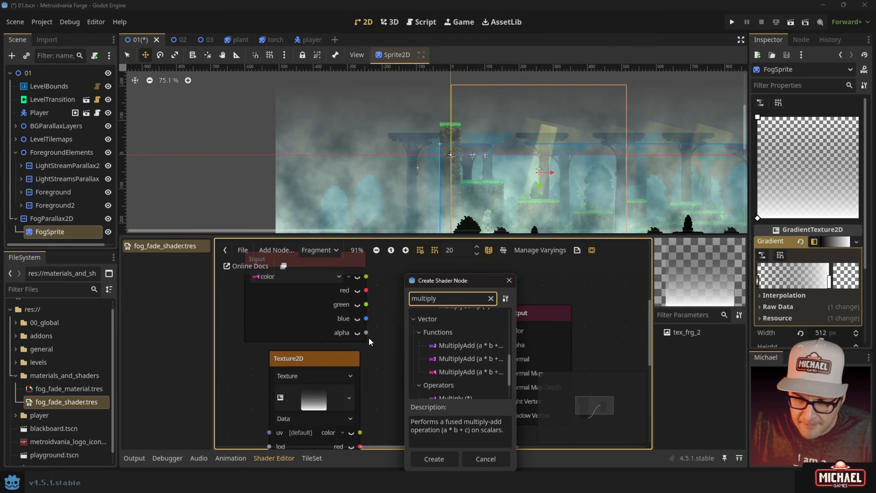
{"action": "scroll", "coordinate": [435, 347], "scroll_direction": "up", "scroll_amount": 3}
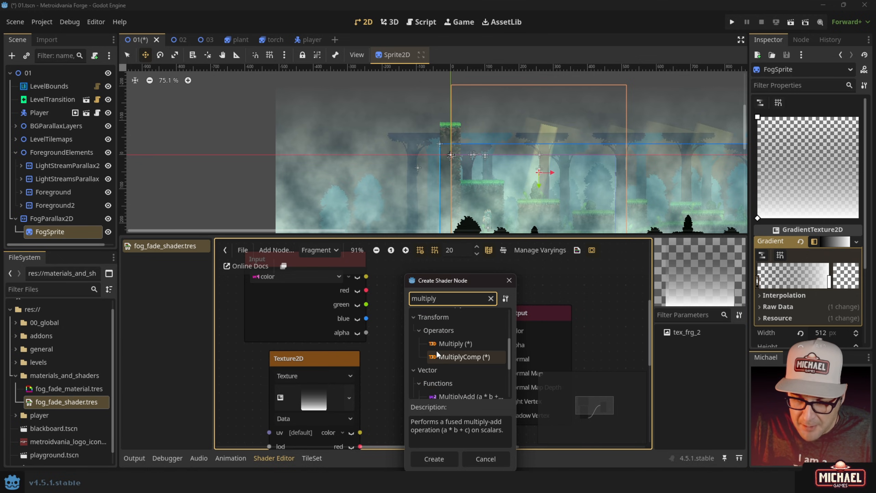
{"action": "scroll", "coordinate": [449, 367], "scroll_direction": "down", "scroll_amount": 3}
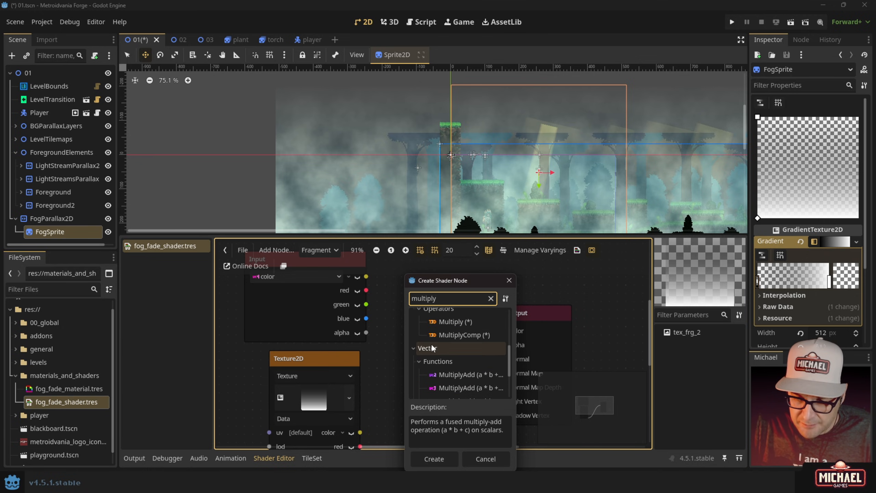
{"action": "scroll", "coordinate": [432, 343], "scroll_direction": "up", "scroll_amount": 3}
{"action": "scroll", "coordinate": [462, 332], "scroll_direction": "up", "scroll_amount": 3}
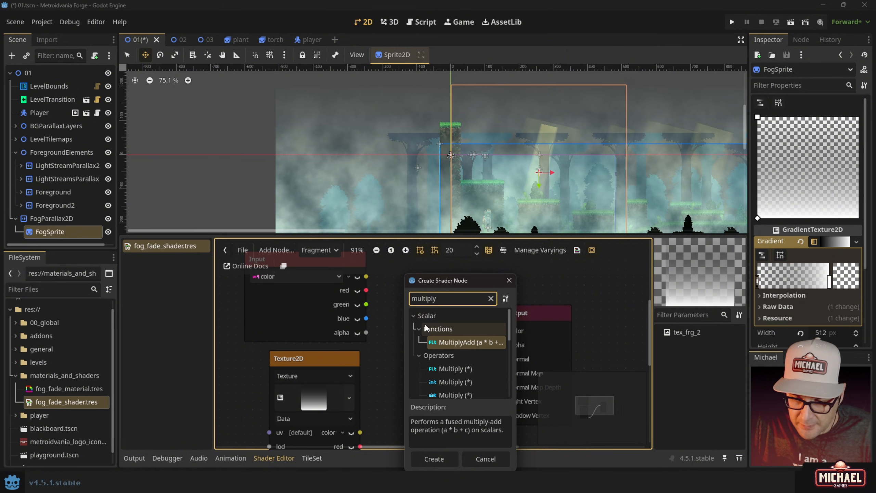
{"action": "left_click", "coordinate": [440, 369]}
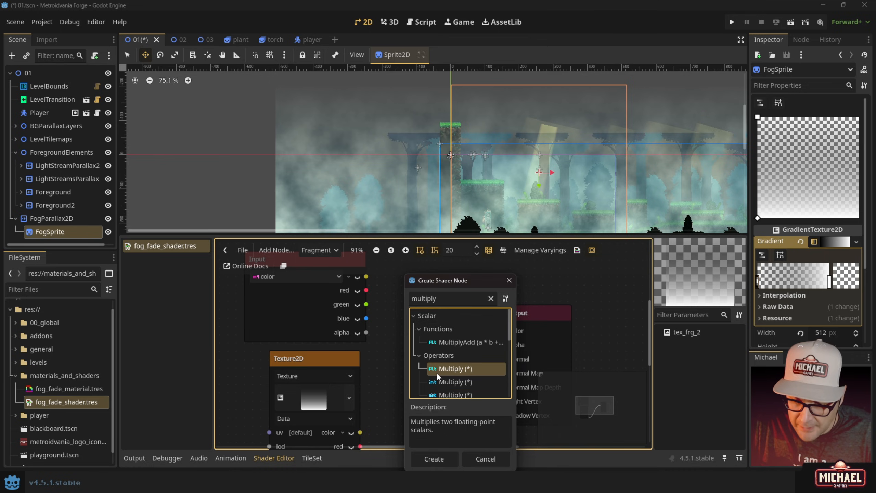
{"action": "left_click", "coordinate": [435, 458]}
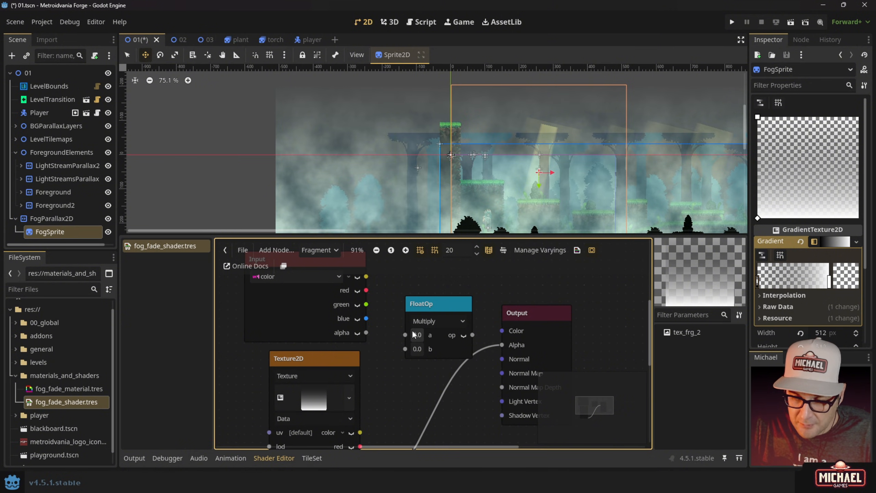
{"action": "left_click", "coordinate": [452, 321]}
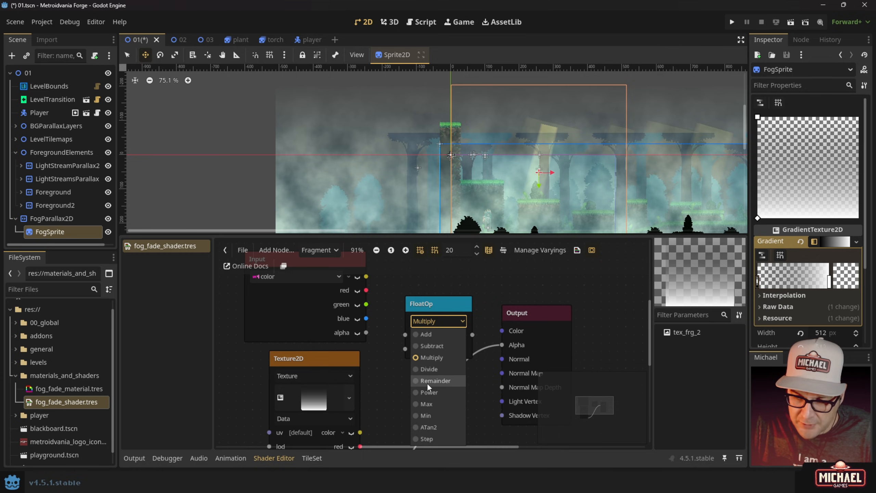
{"action": "left_click", "coordinate": [394, 359]}
- Connect the Texture2D node's alpha to the Multiply node's b input and set its a value to 32
{"action": "scroll", "coordinate": [379, 379], "scroll_direction": "down", "scroll_amount": 3}
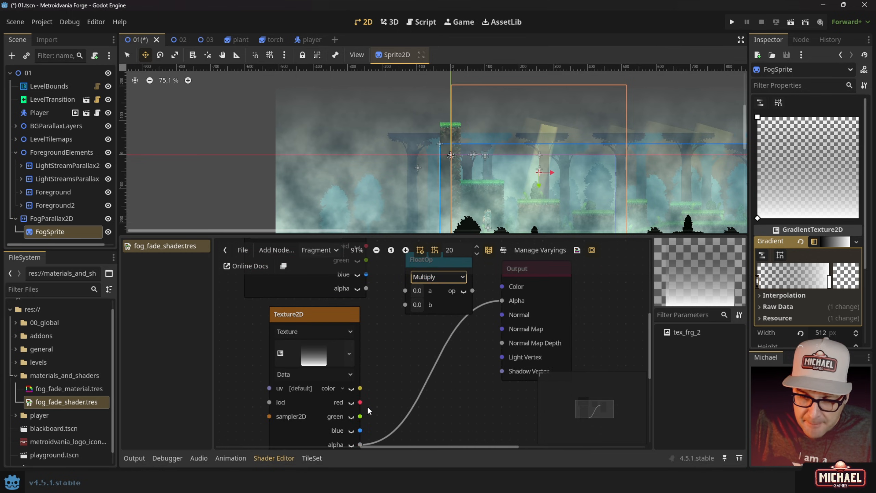
{"action": "left_click_drag", "start_coordinate": [360, 444], "coordinate": [406, 305]}
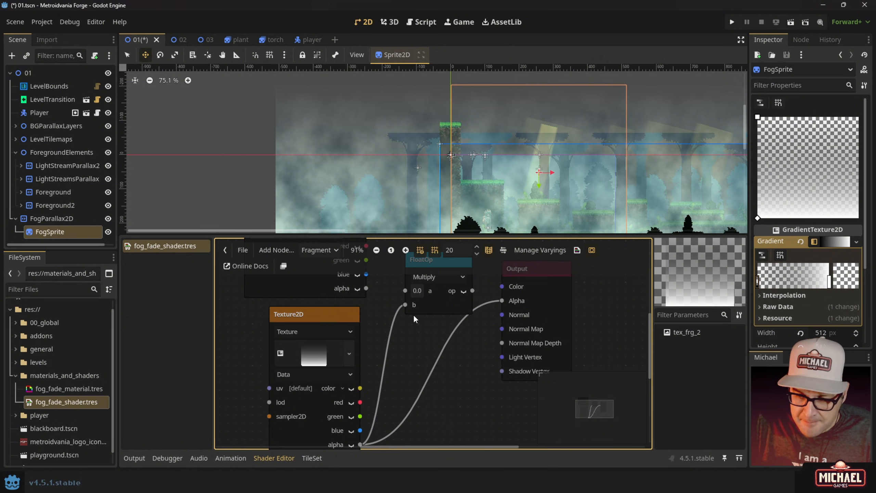
{"action": "scroll", "coordinate": [414, 314], "scroll_direction": "up", "scroll_amount": 2}
{"action": "left_click", "coordinate": [411, 314]}
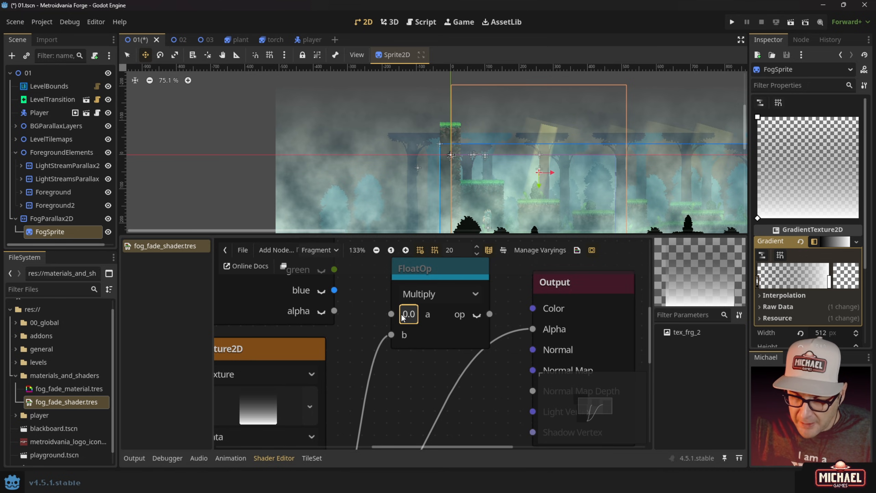
{"action": "left_click", "coordinate": [404, 316]}
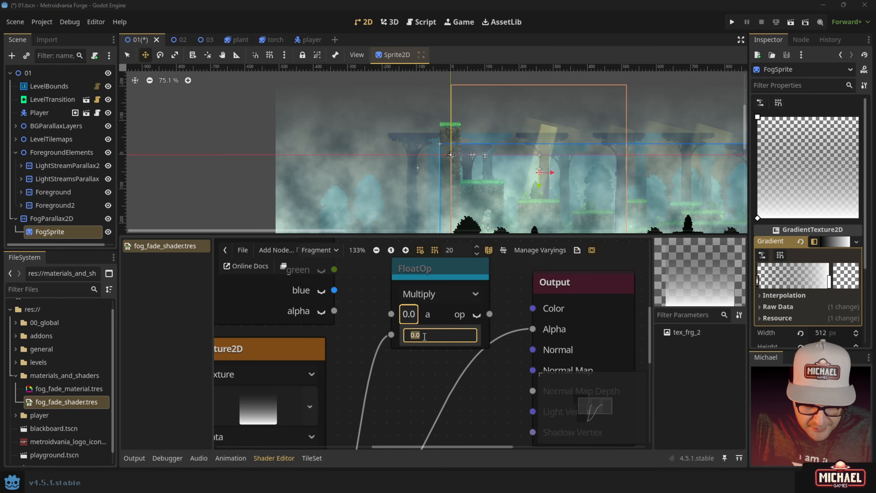
{"action": "type", "text": "32"}
{"action": "key", "text": "Return"}
- Connect the Multiply node's result to the Output node's Alpha and inspect the fog's upper edge
{"action": "left_click_drag", "start_coordinate": [489, 314], "coordinate": [533, 333]}
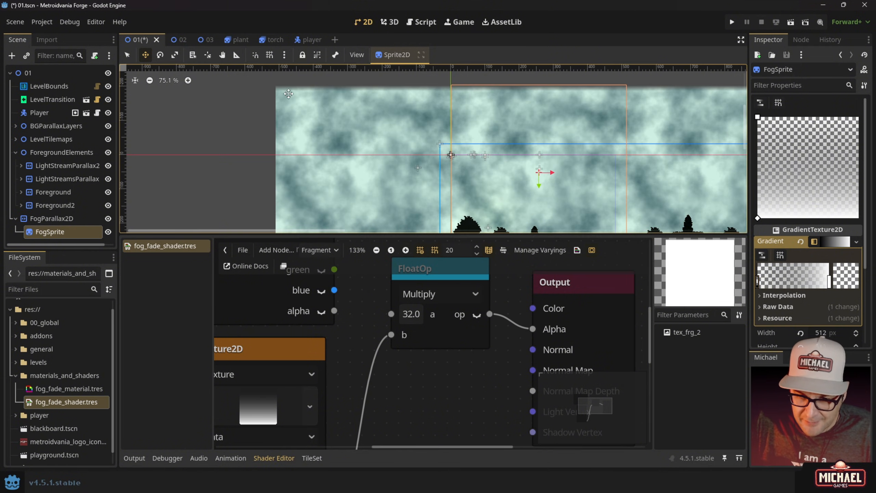
{"action": "scroll", "coordinate": [294, 94], "scroll_direction": "up", "scroll_amount": 3}
{"action": "scroll", "coordinate": [295, 94], "scroll_direction": "up", "scroll_amount": 3}
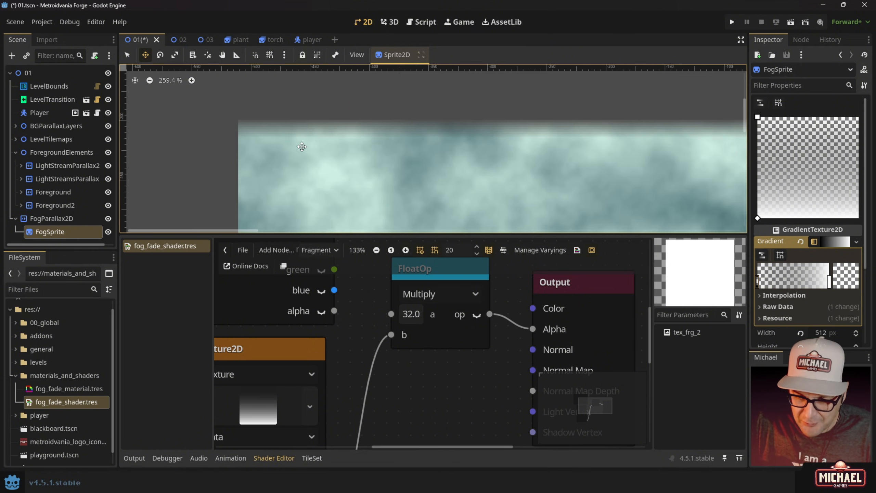
- Connect the Input node's color alpha to the Multiply node's a input and check the fog's fade across the level
{"action": "left_click", "coordinate": [336, 314]}
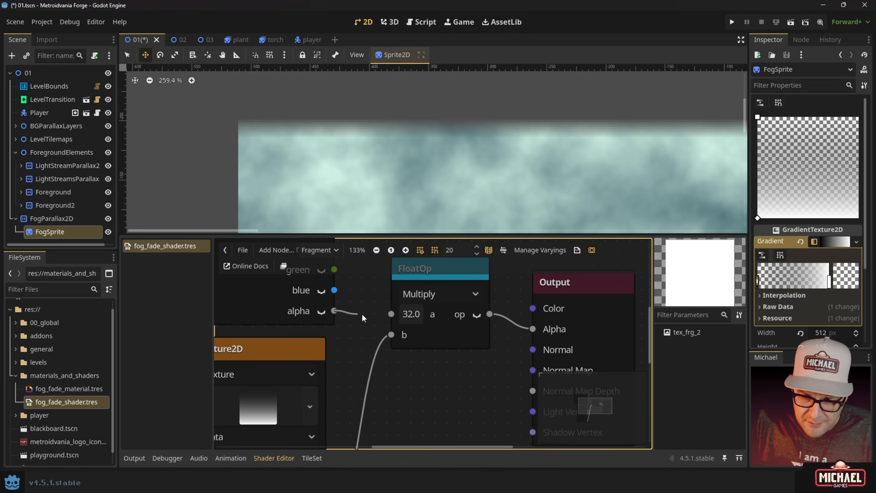
{"action": "left_click_drag", "start_coordinate": [363, 317], "coordinate": [389, 315]}
{"action": "scroll", "coordinate": [384, 314], "scroll_direction": "down", "scroll_amount": 1}
{"action": "scroll", "coordinate": [366, 161], "scroll_direction": "down", "scroll_amount": 3}
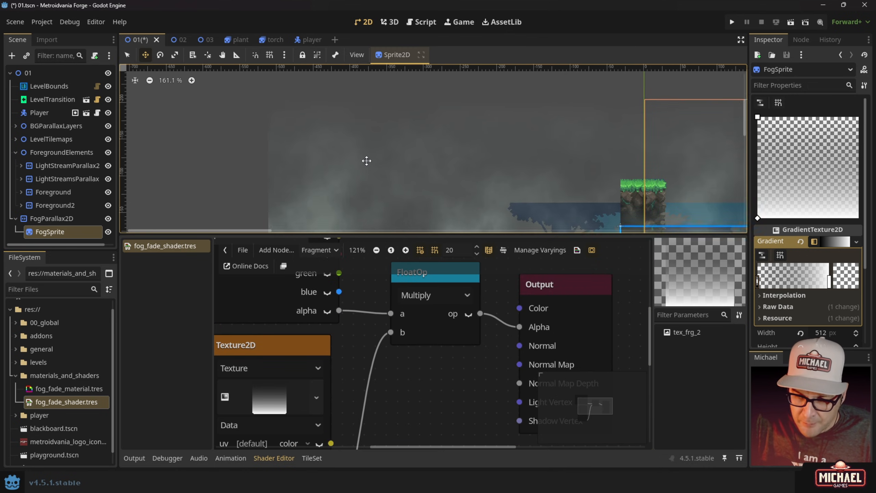
{"action": "scroll", "coordinate": [367, 161], "scroll_direction": "down", "scroll_amount": 5}
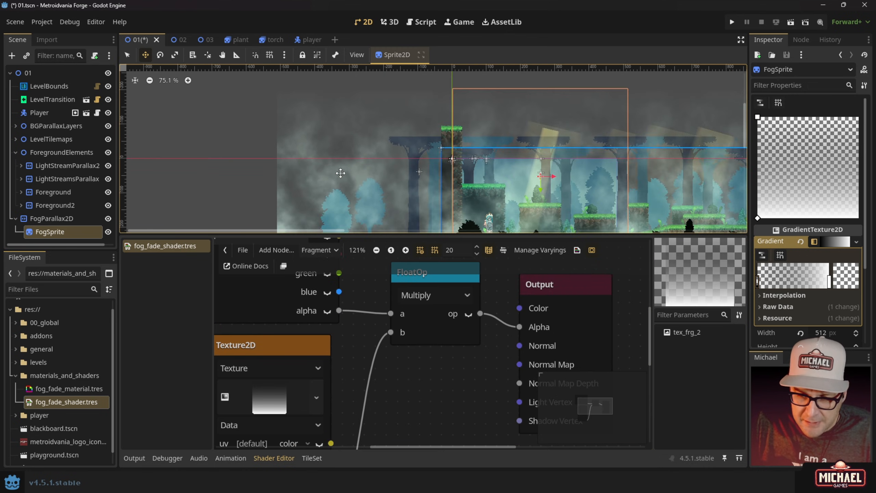
{"action": "middle_click_drag", "start_coordinate": [340, 173], "coordinate": [318, 137]}
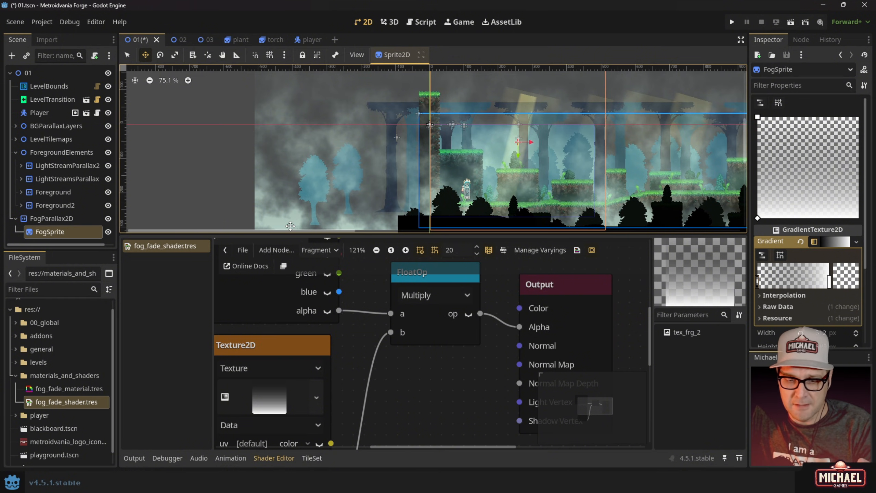
{"action": "scroll", "coordinate": [299, 133], "scroll_direction": "down", "scroll_amount": 1}
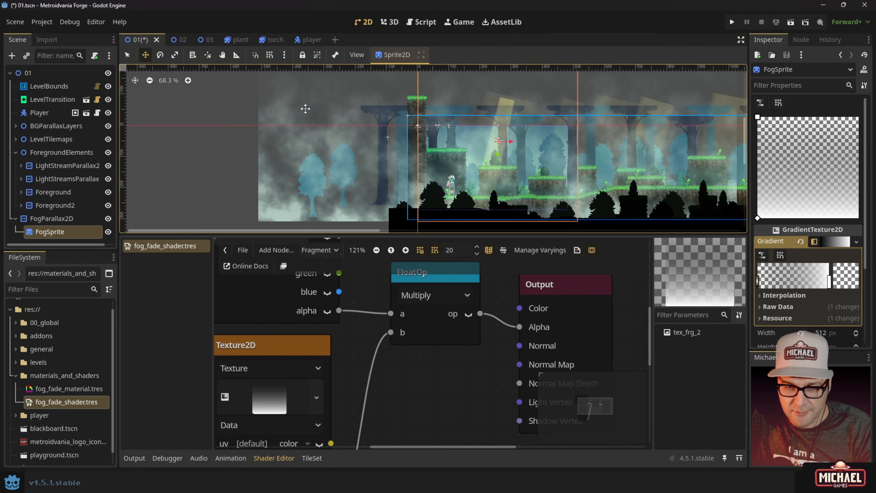
{"action": "scroll", "coordinate": [305, 108], "scroll_direction": "down", "scroll_amount": 1}
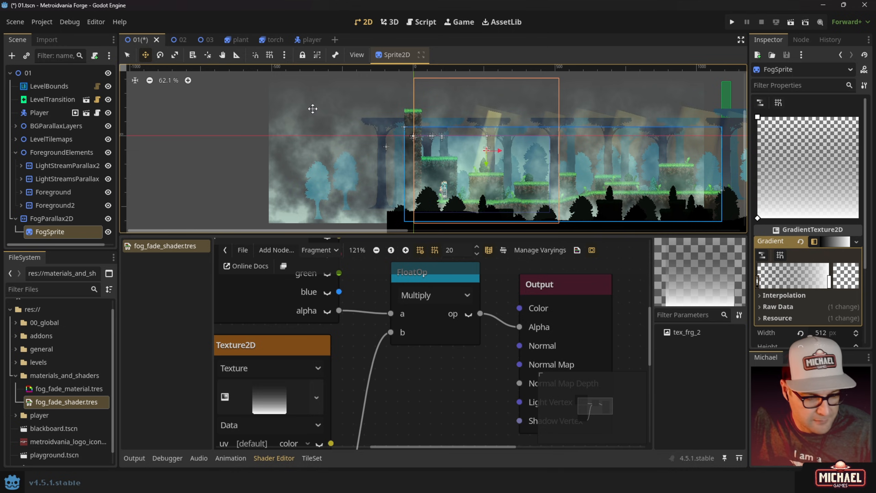
- Shift the Multiply node slightly lower in the shader graph, between the Input and Output nodes
{"action": "scroll", "coordinate": [480, 377], "scroll_direction": "down", "scroll_amount": 3}
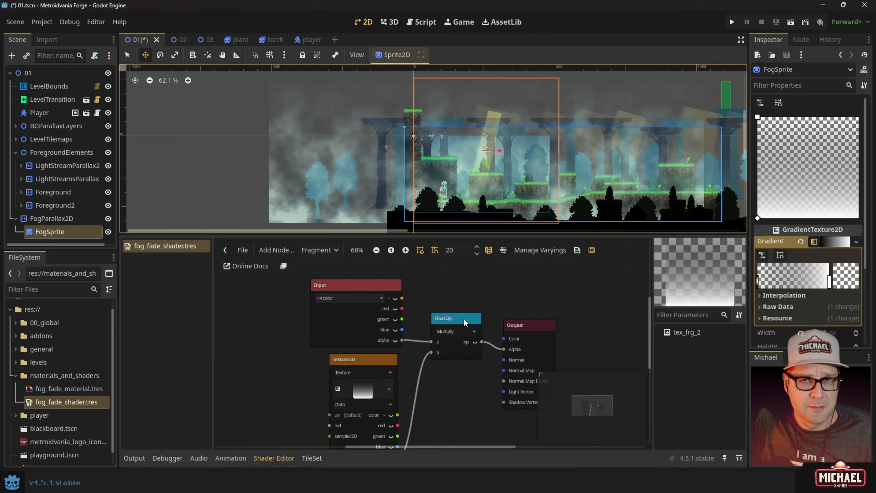
{"action": "left_click_drag", "start_coordinate": [464, 319], "coordinate": [469, 333]}
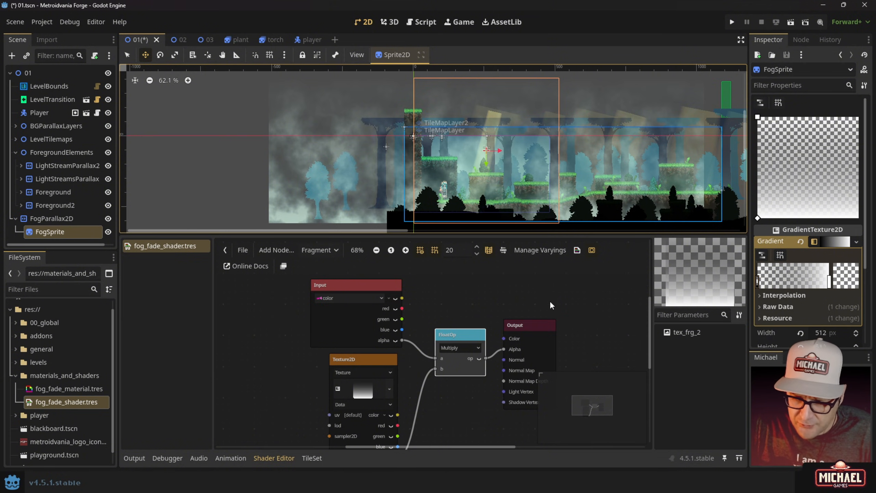
{"action": "scroll", "coordinate": [352, 140], "scroll_direction": "up", "scroll_amount": 1}
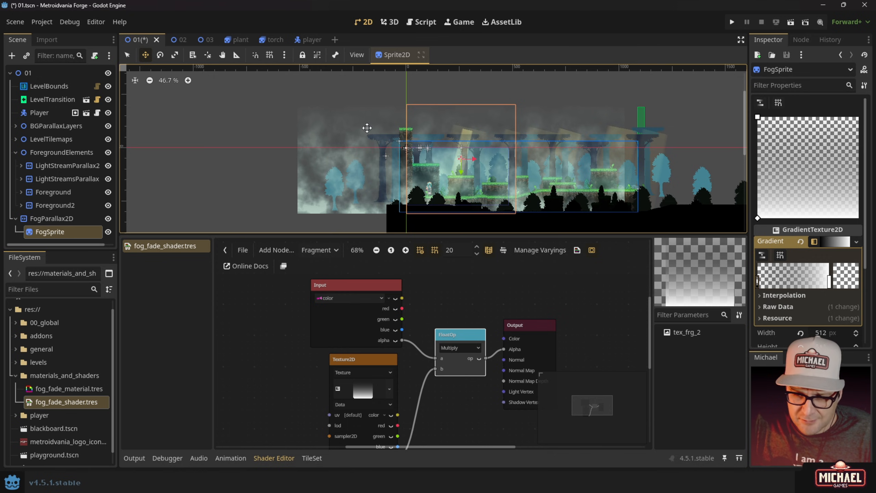
{"action": "scroll", "coordinate": [298, 126], "scroll_direction": "up", "scroll_amount": 1}
{"action": "scroll", "coordinate": [297, 126], "scroll_direction": "down", "scroll_amount": 4}
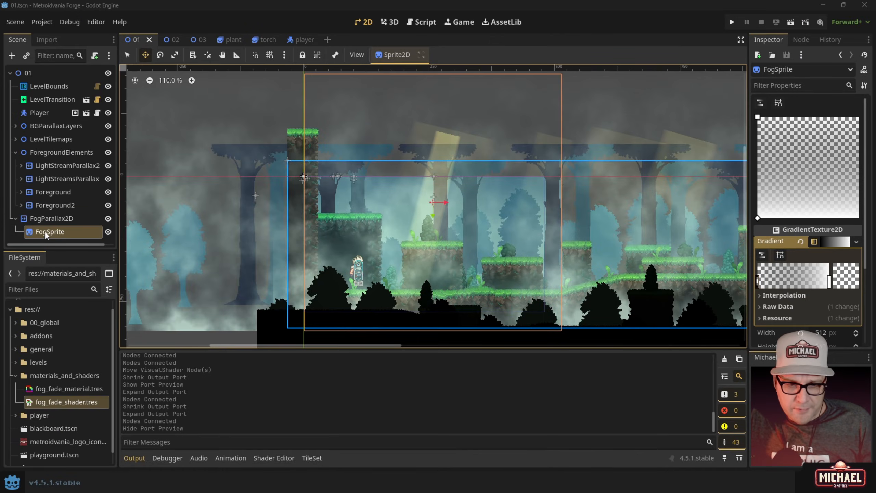
- Select FogSprite and set the height of its noise texture to 128 px
{"action": "key", "text": "Up"}
{"action": "left_click", "coordinate": [43, 231]}
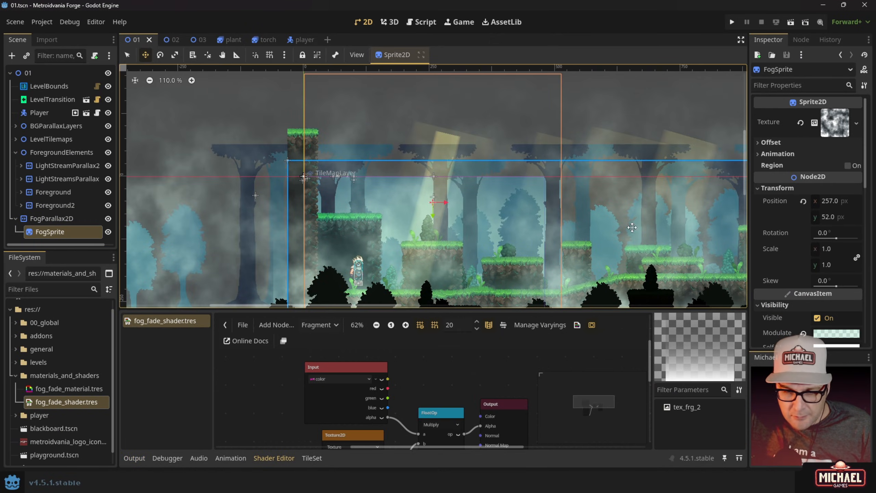
{"action": "scroll", "coordinate": [824, 286], "scroll_direction": "down", "scroll_amount": 4}
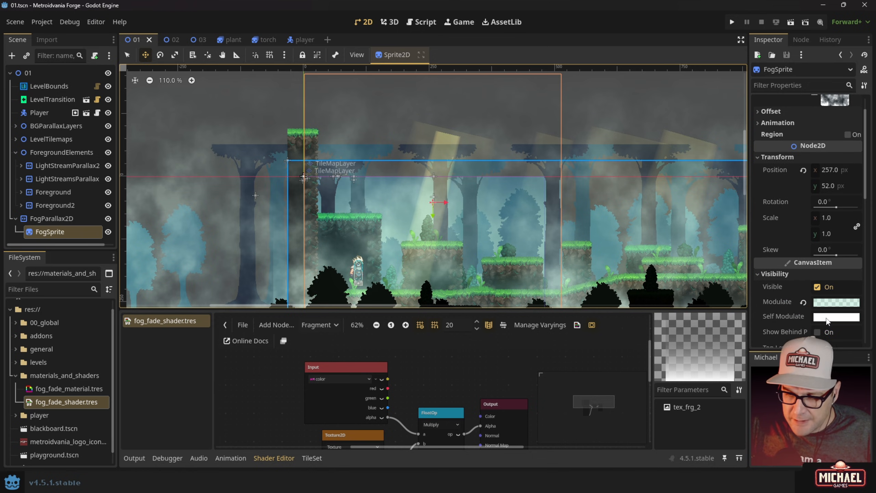
{"action": "scroll", "coordinate": [417, 237], "scroll_direction": "down", "scroll_amount": 2}
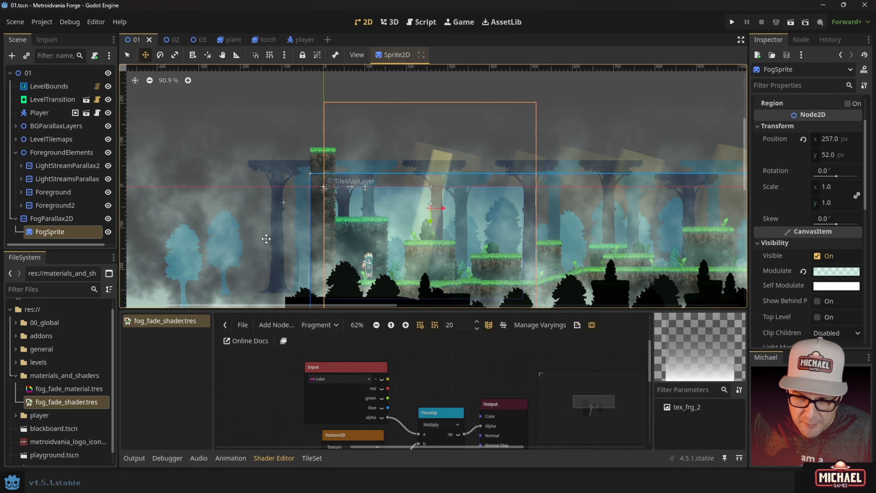
{"action": "scroll", "coordinate": [794, 145], "scroll_direction": "up", "scroll_amount": 4}
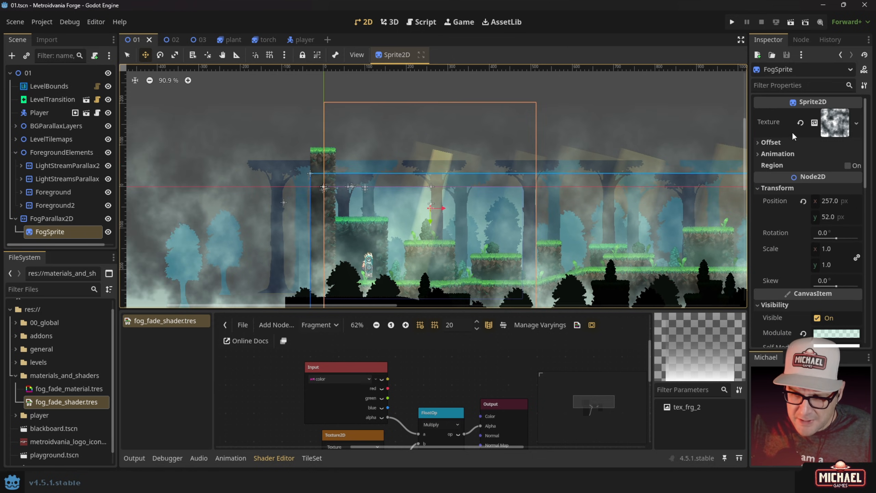
{"action": "left_click", "coordinate": [837, 124]}
{"action": "left_click", "coordinate": [843, 161]}
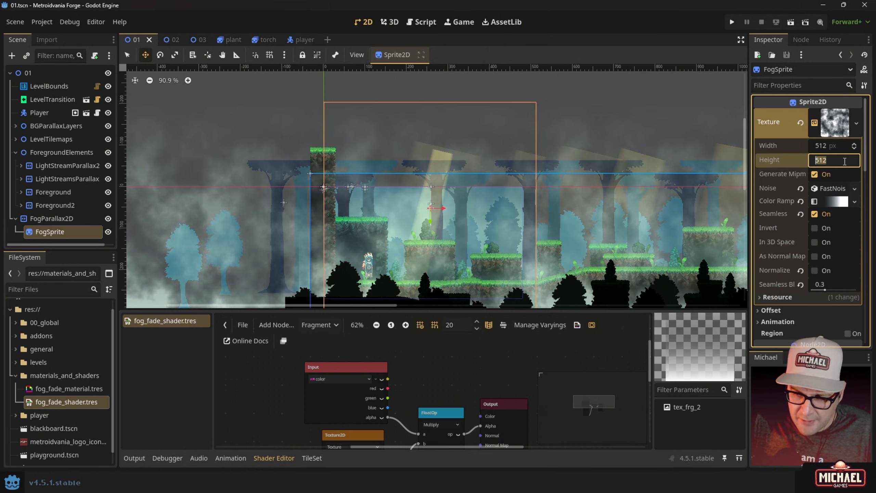
{"action": "type", "text": "128"}
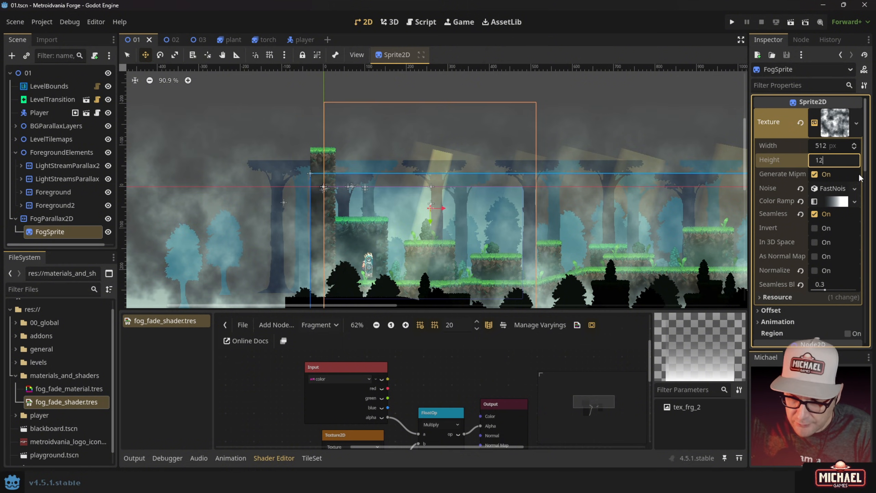
{"action": "key", "text": "Return"}
- Move FogSprite straight down so the shortened fog band lies over the ground and foreground bushes
{"action": "scroll", "coordinate": [246, 224], "scroll_direction": "up", "scroll_amount": 3}
{"action": "scroll", "coordinate": [259, 216], "scroll_direction": "up", "scroll_amount": 7}
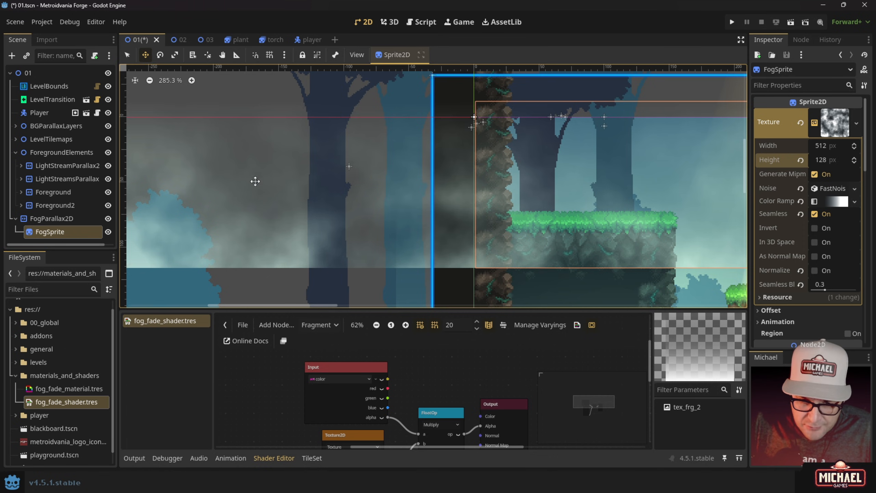
{"action": "scroll", "coordinate": [257, 190], "scroll_direction": "down", "scroll_amount": 4}
{"action": "scroll", "coordinate": [261, 199], "scroll_direction": "down", "scroll_amount": 4}
{"action": "scroll", "coordinate": [148, 200], "scroll_direction": "down", "scroll_amount": 4}
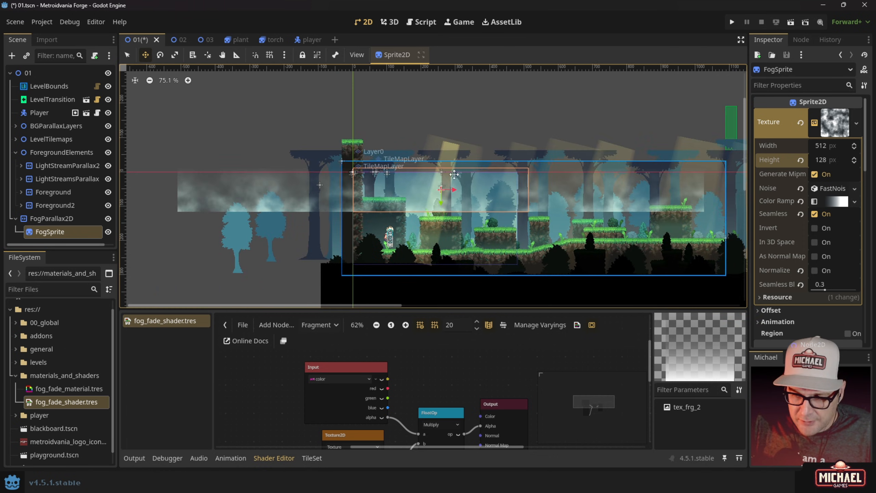
{"action": "left_click", "coordinate": [56, 218]}
{"action": "left_click", "coordinate": [53, 232]}
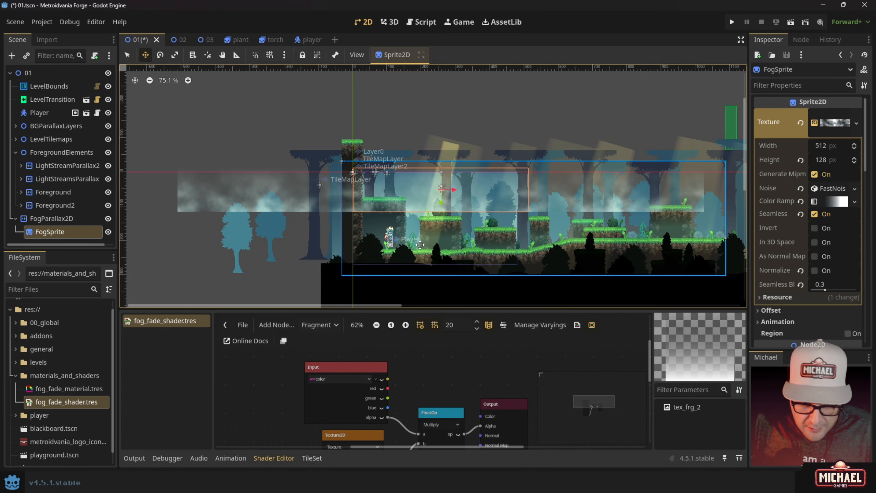
{"action": "left_click_drag", "start_coordinate": [365, 207], "coordinate": [364, 274]}
{"action": "scroll", "coordinate": [380, 271], "scroll_direction": "up", "scroll_amount": 10}
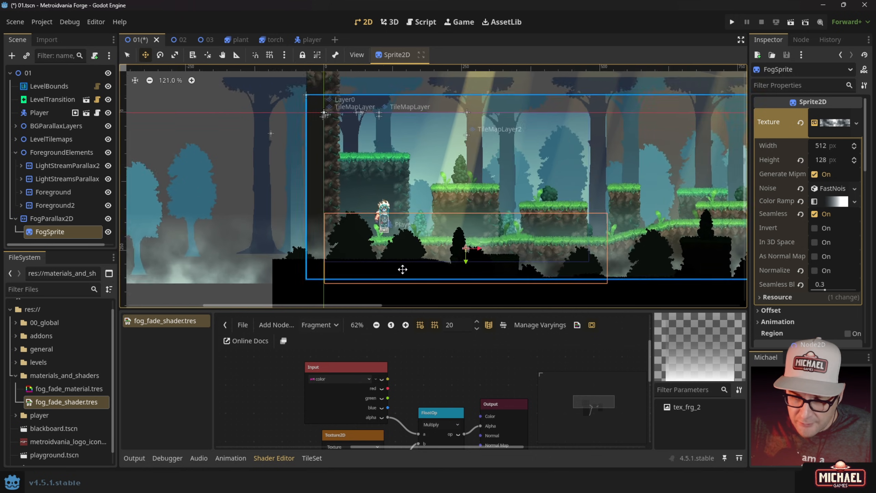
- Lower the alpha of FogSprite's Modulate color to 116 so the fog is more transparent
{"action": "left_click_drag", "start_coordinate": [443, 230], "coordinate": [445, 231]}
{"action": "scroll", "coordinate": [446, 232], "scroll_direction": "down", "scroll_amount": 2}
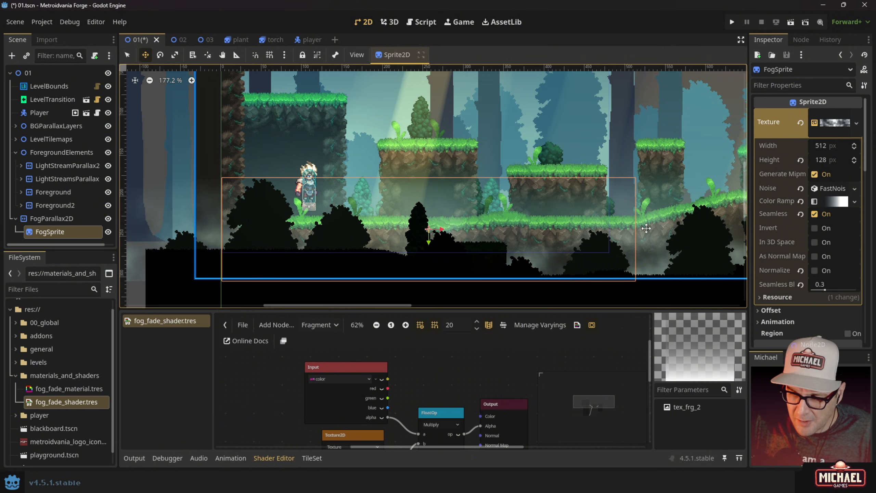
{"action": "left_click", "coordinate": [816, 271]}
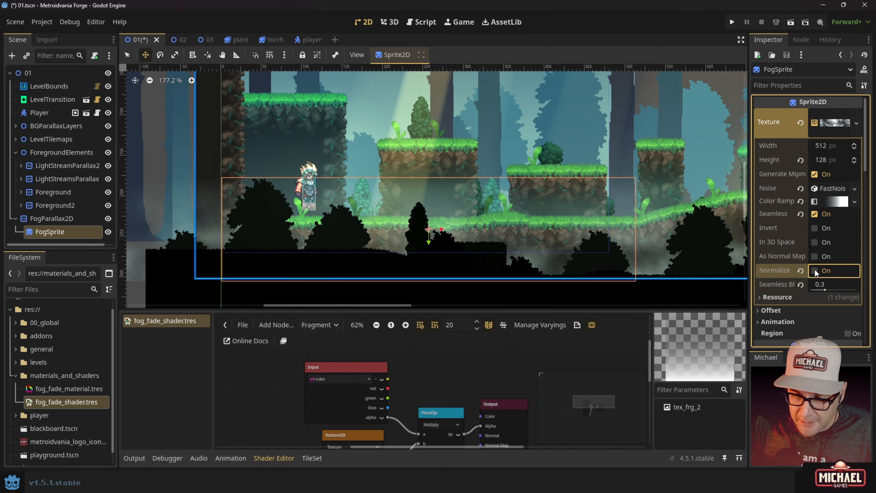
{"action": "scroll", "coordinate": [814, 248], "scroll_direction": "down", "scroll_amount": 3}
{"action": "scroll", "coordinate": [814, 247], "scroll_direction": "down", "scroll_amount": 3}
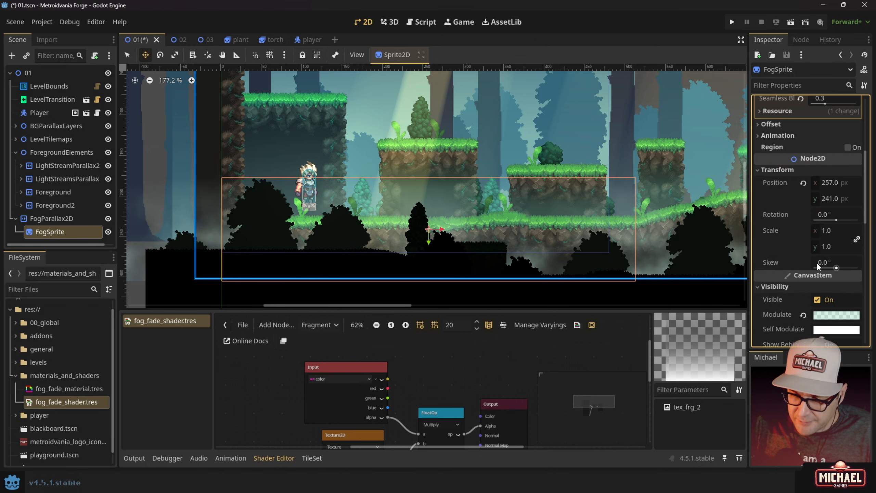
{"action": "left_click", "coordinate": [836, 315]}
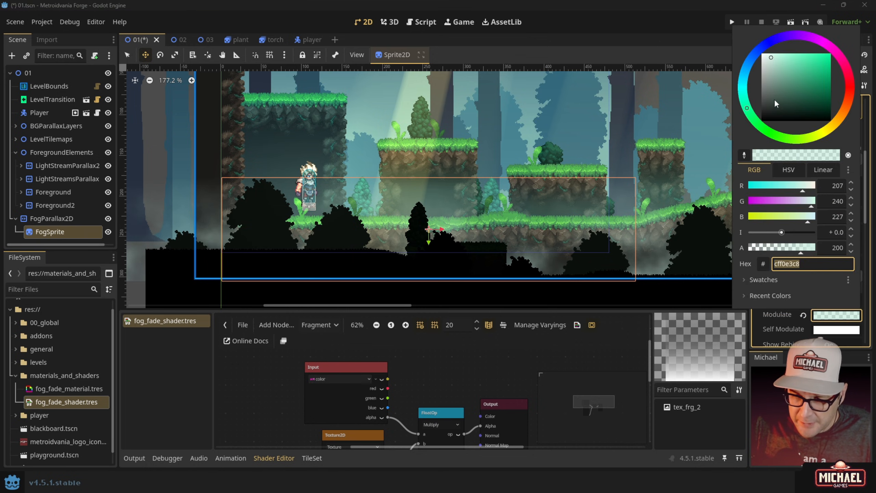
{"action": "mouse_move", "coordinate": [796, 251]}
{"action": "left_mouse_down"}
{"action": "mouse_move", "coordinate": [816, 249]}
{"action": "mouse_move", "coordinate": [766, 253]}
{"action": "mouse_move", "coordinate": [780, 253]}
{"action": "left_mouse_up"}
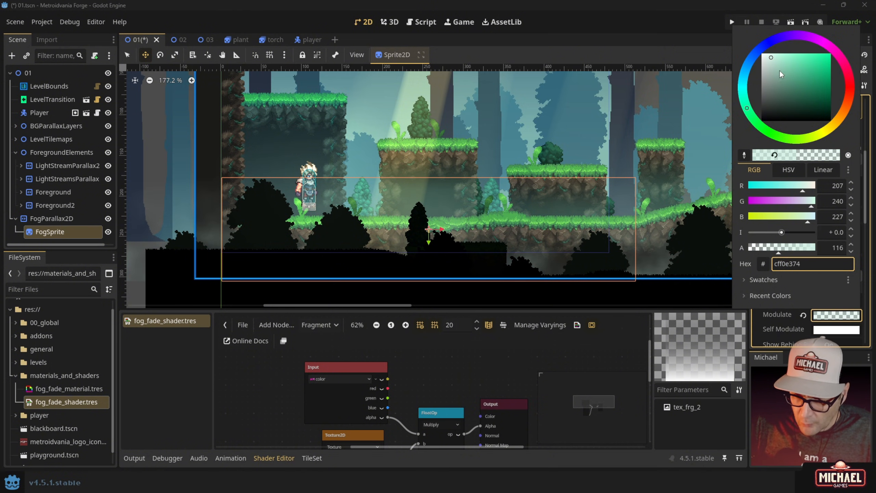
- Darken FogSprite's Modulate color to a muted green, hex 92c8b374, and save the scene
{"action": "left_click", "coordinate": [808, 78]}
{"action": "left_click_drag", "start_coordinate": [808, 78], "coordinate": [782, 67]}
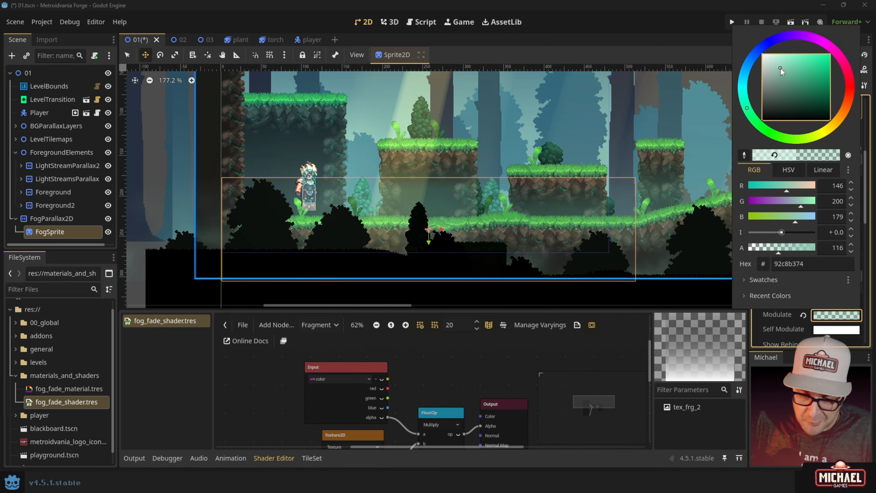
{"action": "left_click", "coordinate": [581, 63]}
{"action": "key", "text": "ctrl+s"}
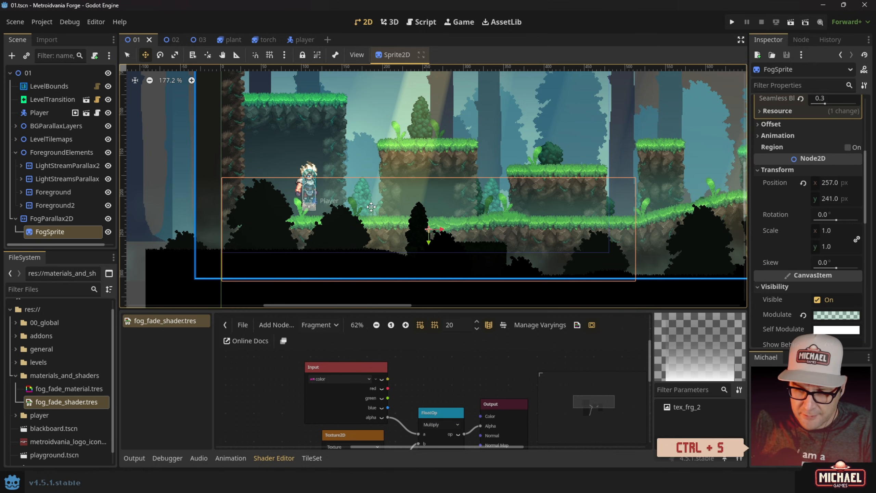
- Run the game, walk the player back and forth through the level to check the fog, and stop it
{"action": "key", "text": "F5"}
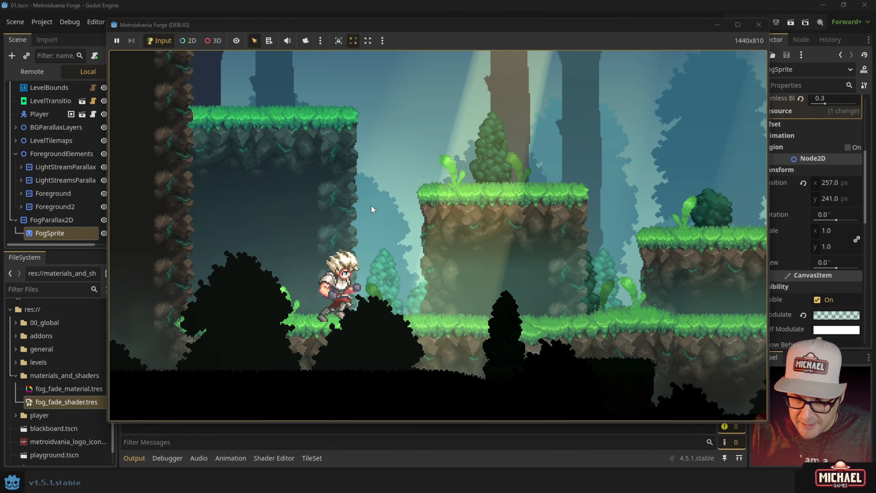
{"action": "key", "text": "Right"}
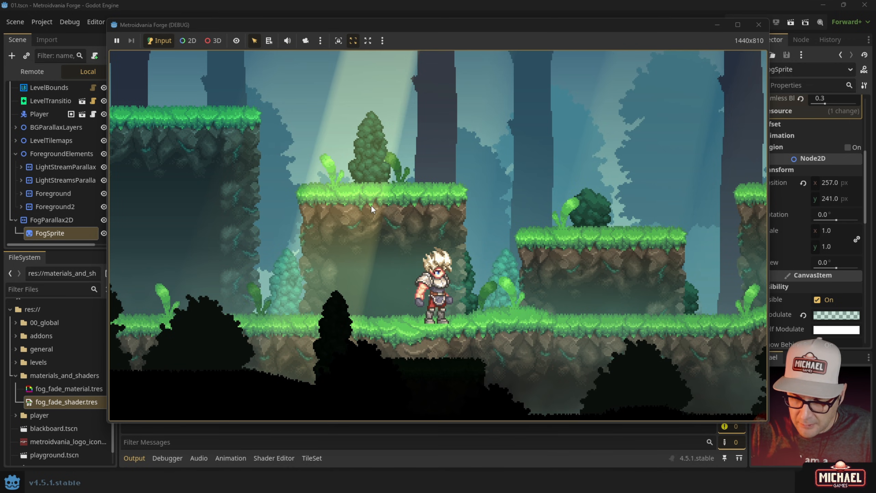
{"action": "key", "text": "Right"}
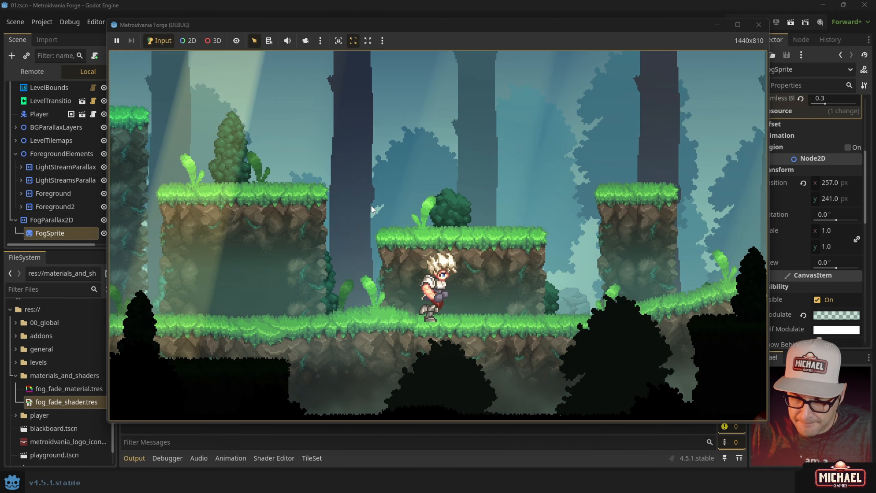
{"action": "key", "text": "Right"}
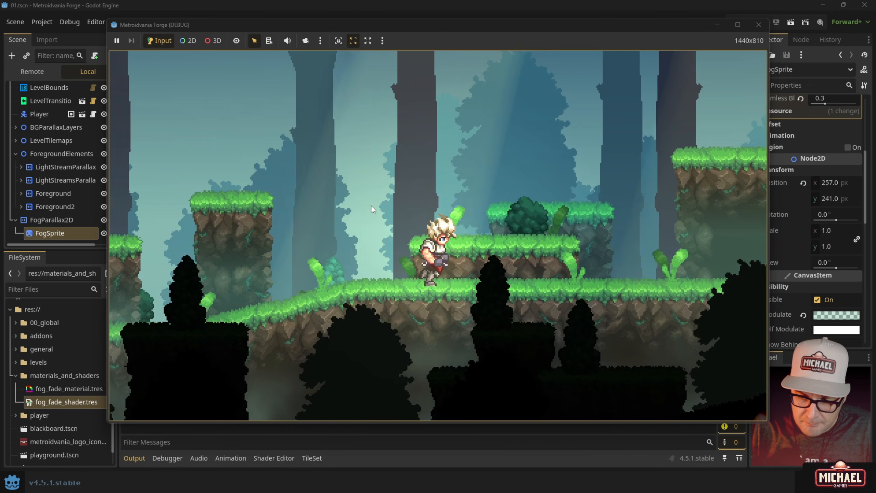
{"action": "key", "text": "Left"}
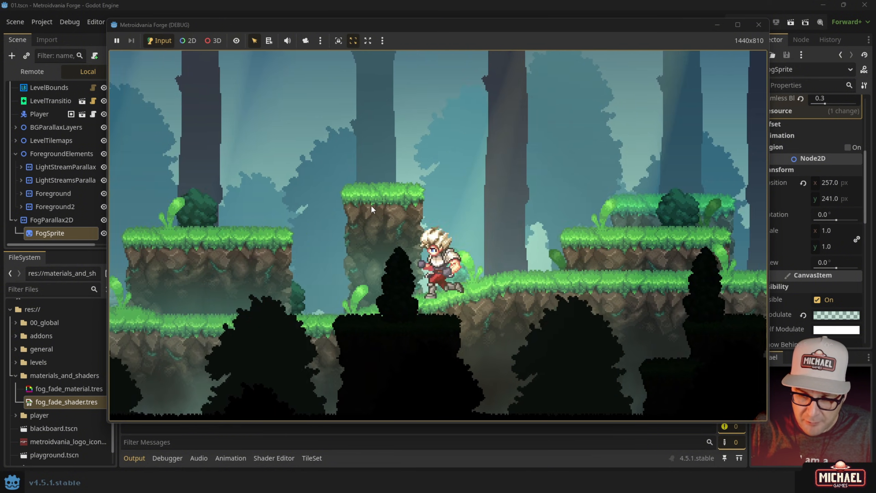
{"action": "key", "text": "Left"}
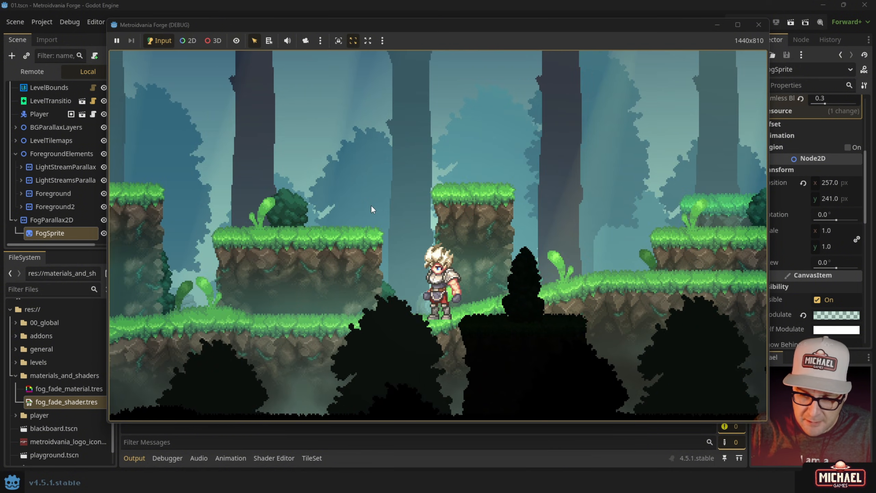
{"action": "left_click", "coordinate": [754, 29]}
- Duplicate the FogParallax2D node with its child and select the copy's FogSprite
{"action": "left_click", "coordinate": [54, 218]}
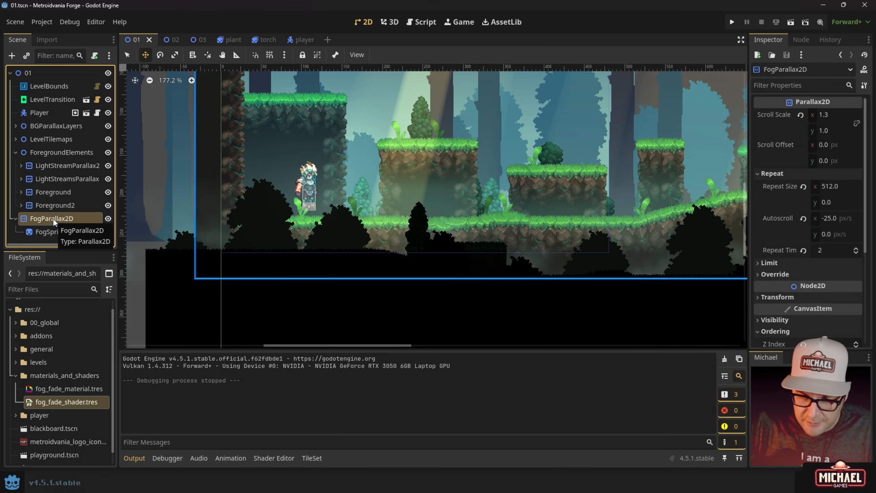
{"action": "key", "text": "ctrl+d"}
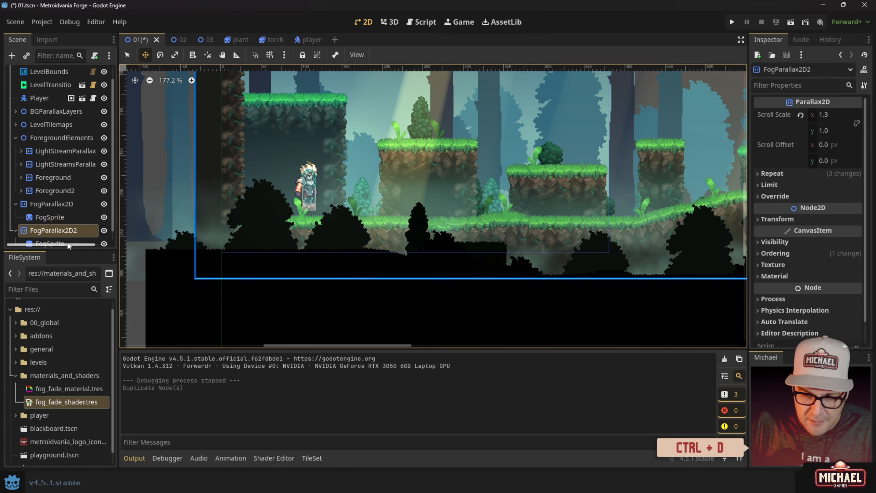
{"action": "scroll", "coordinate": [54, 231], "scroll_direction": "down", "scroll_amount": 1}
{"action": "left_click", "coordinate": [52, 233]}
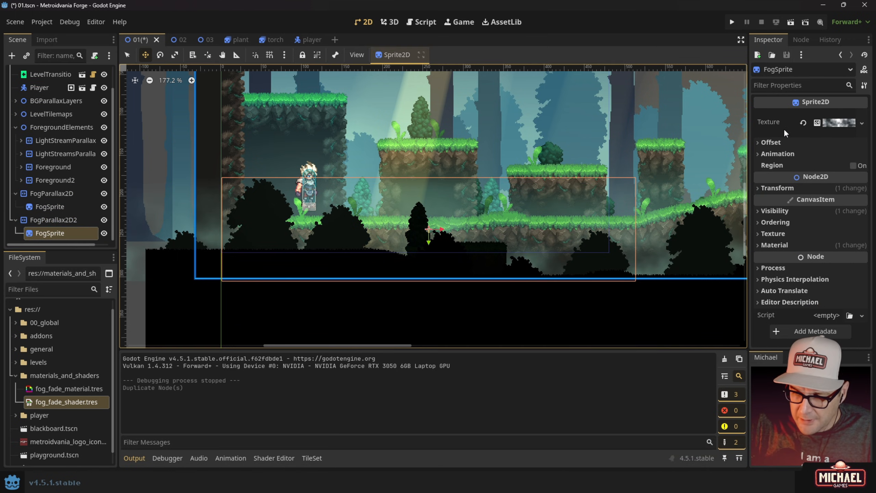
- Set the noise frequency to 0.0068 and the seed to 1 in the duplicated FogSprite's texture
{"action": "left_click", "coordinate": [838, 122]}
{"action": "scroll", "coordinate": [812, 256], "scroll_direction": "down", "scroll_amount": 1}
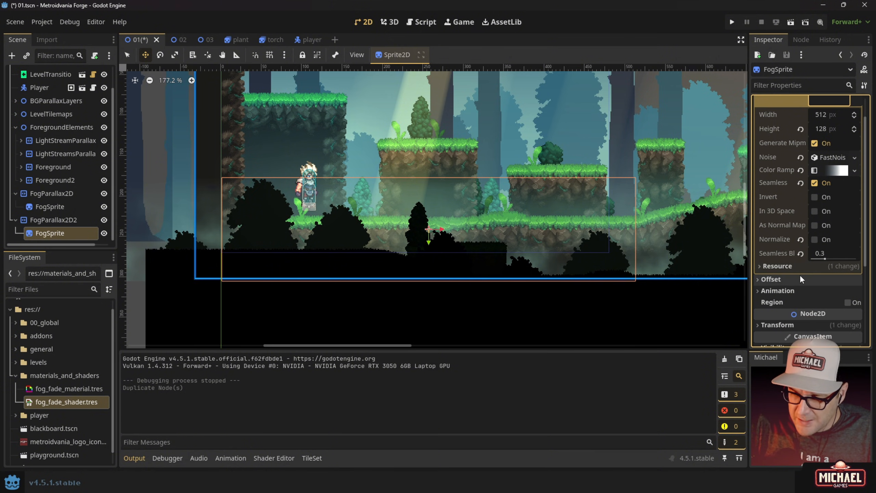
{"action": "left_click", "coordinate": [830, 157]}
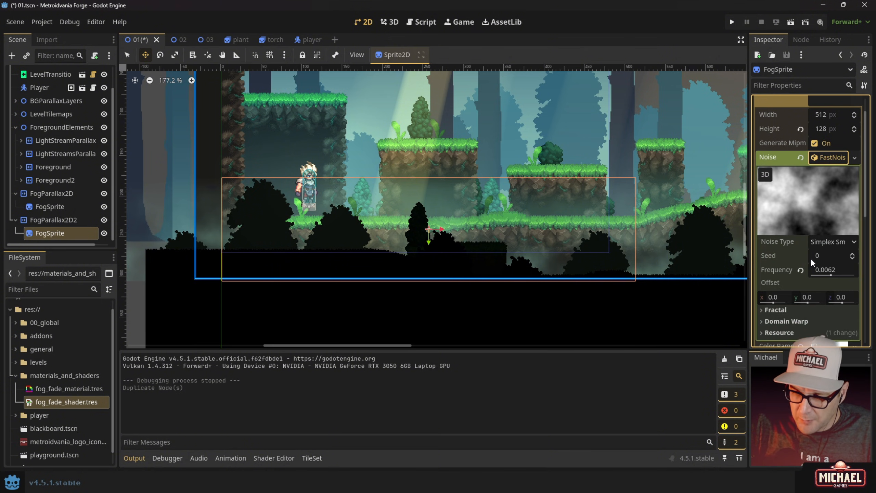
{"action": "left_click_drag", "start_coordinate": [831, 274], "coordinate": [833, 274]}
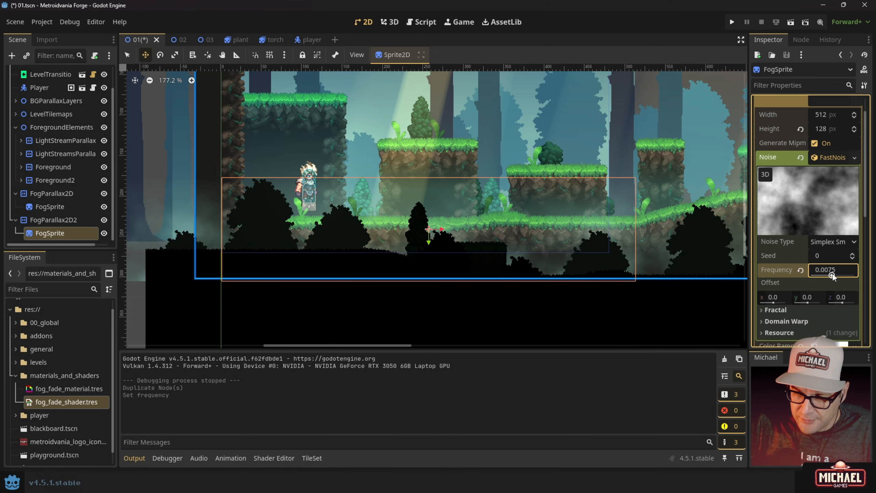
{"action": "left_click", "coordinate": [853, 255]}
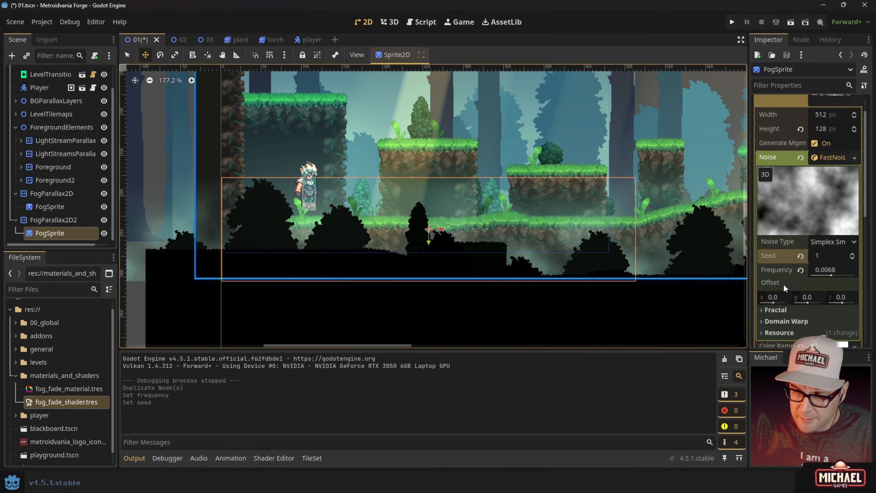
- Set FogParallax2D2's horizontal scroll scale to 1.35 and its horizontal autoscroll to -10 px/s
{"action": "left_click", "coordinate": [48, 219]}
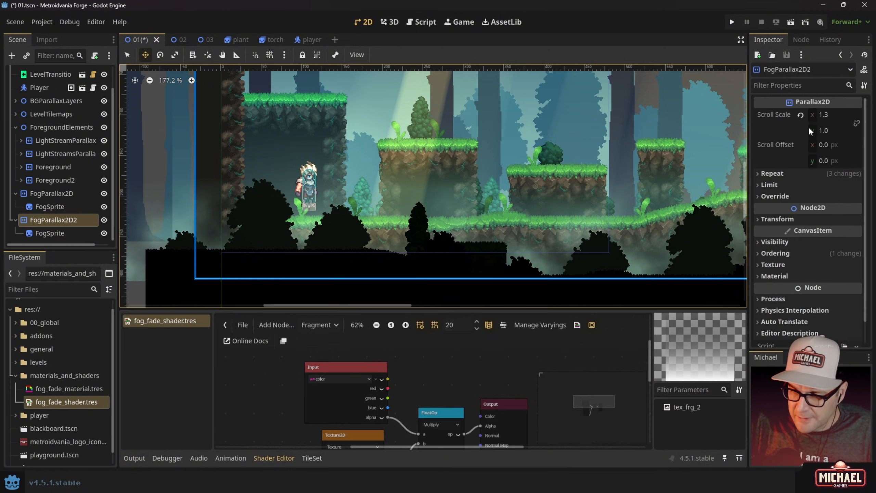
{"action": "left_click", "coordinate": [836, 117]}
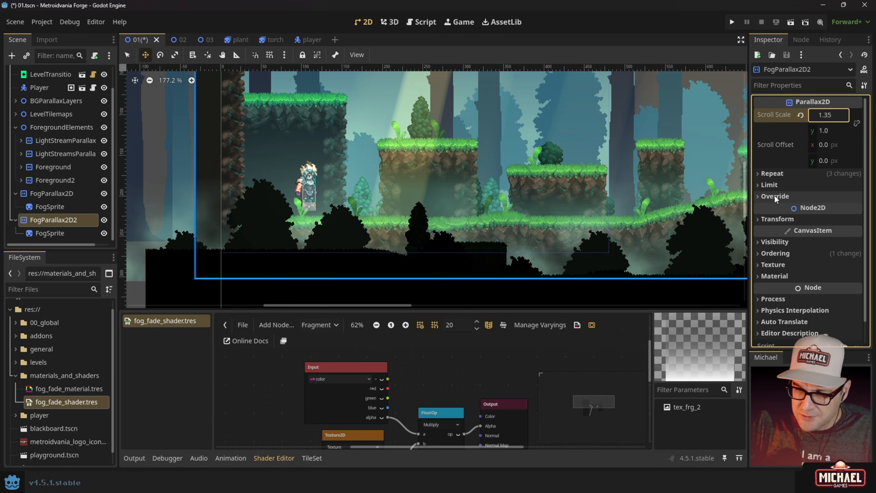
{"action": "left_click", "coordinate": [770, 174]}
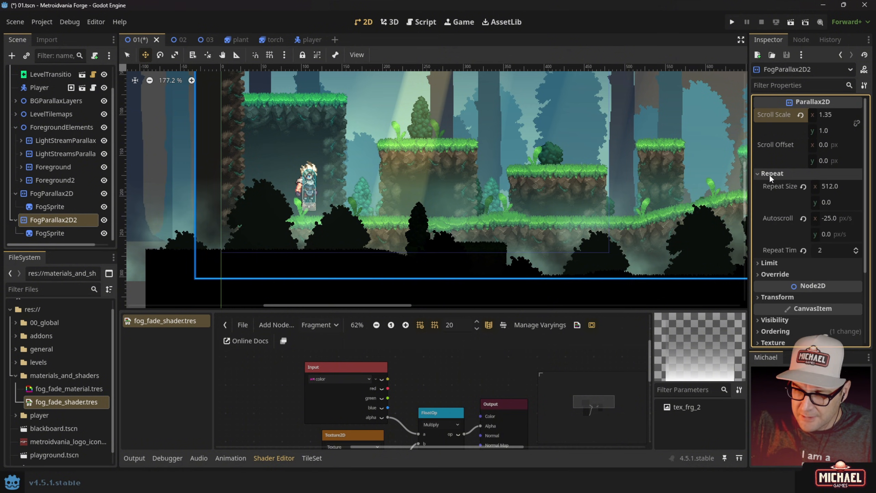
{"action": "left_click", "coordinate": [835, 219]}
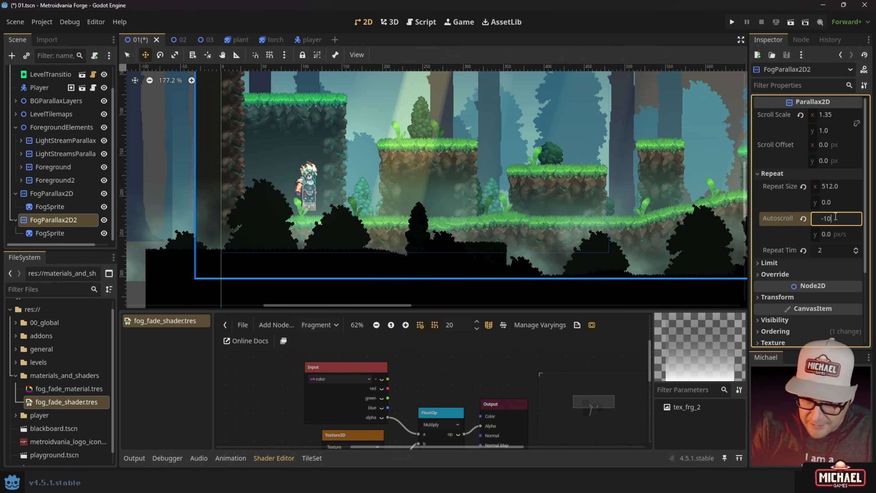
{"action": "type", "text": "-10.0"}
{"action": "key", "text": "Return"}
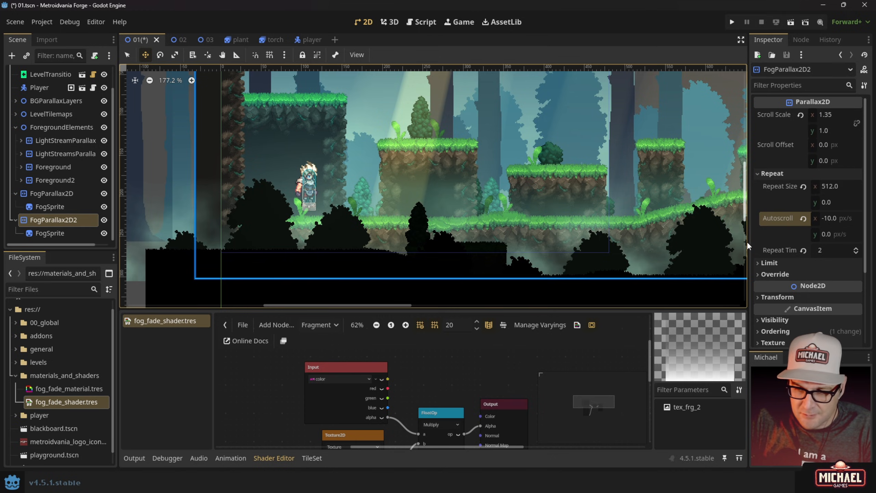
- Run the game, walk the player through the level to check both fog layers together, and close it
{"action": "scroll", "coordinate": [756, 244], "scroll_direction": "down", "scroll_amount": 3}
{"action": "key", "text": "F5"}
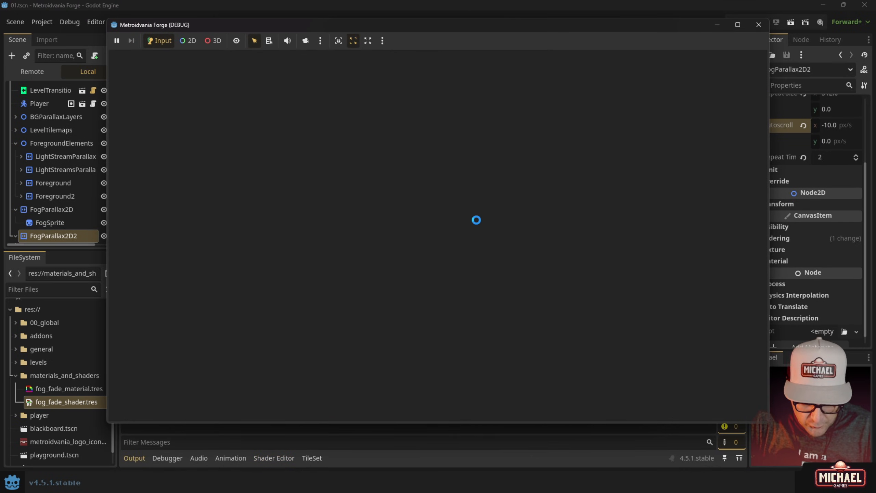
{"action": "key", "text": "Right"}
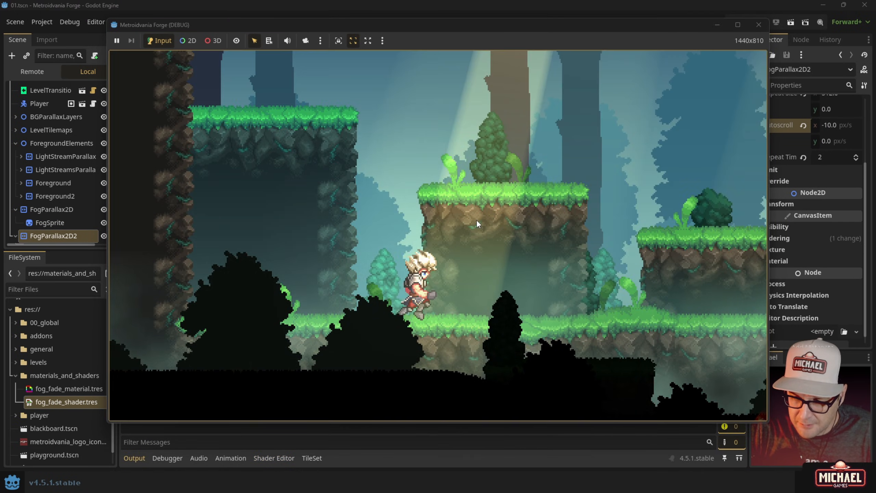
{"action": "key", "text": "Right"}
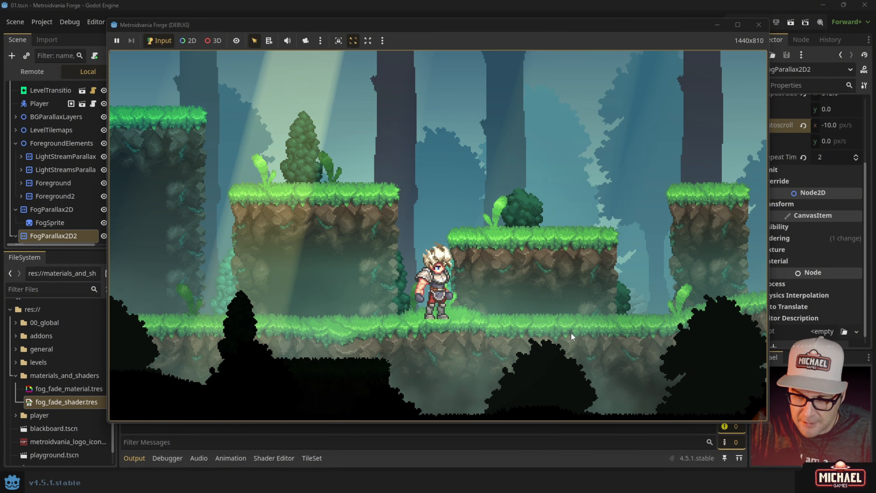
{"action": "left_click", "coordinate": [759, 25]}
- Set the original FogParallax2D's horizontal autoscroll to -5 px/s
{"action": "scroll", "coordinate": [75, 215], "scroll_direction": "down", "scroll_amount": 2}
{"action": "left_click", "coordinate": [55, 211]}
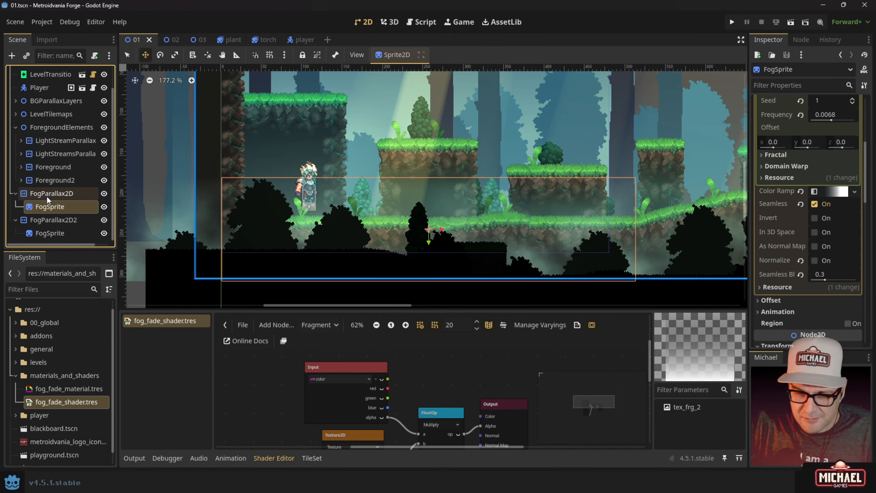
{"action": "left_click", "coordinate": [46, 196]}
{"action": "left_click", "coordinate": [846, 219]}
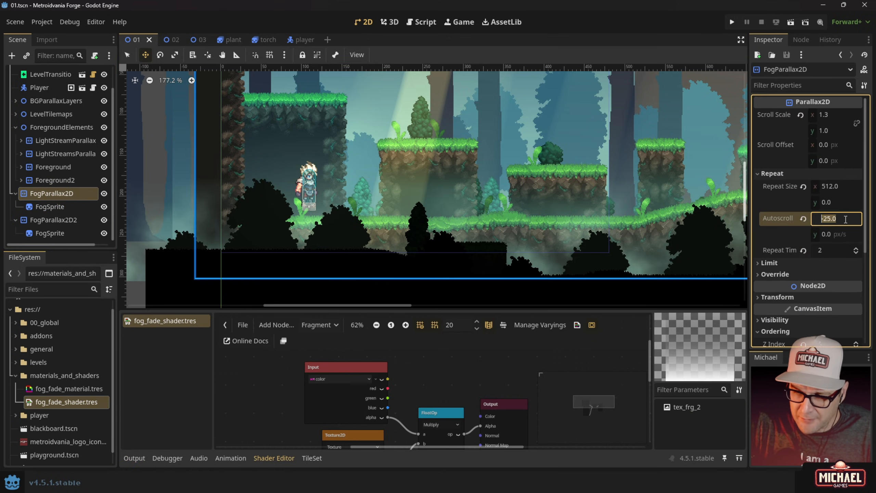
{"action": "type", "text": "-5"}
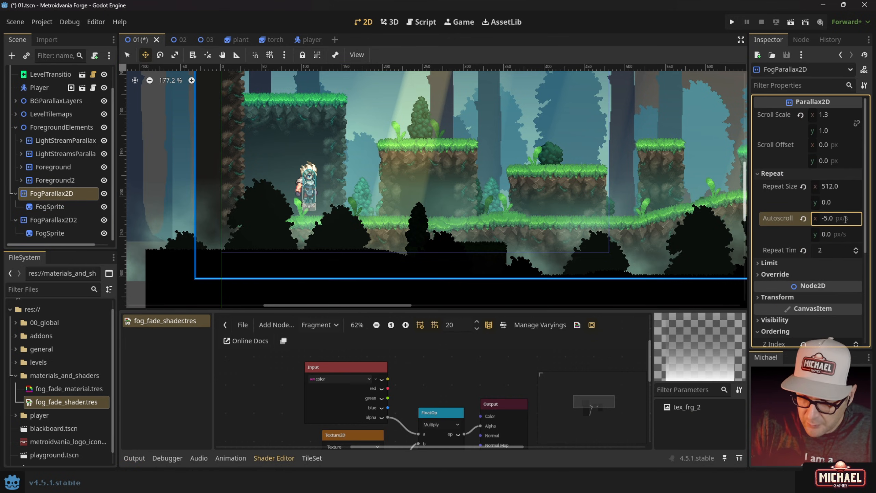
{"action": "key", "text": "Return"}
- Lower the alpha of the Modulate colour on the FogSprite under FogParallax2D to make the fog subtler
{"action": "scroll", "coordinate": [795, 294], "scroll_direction": "down", "scroll_amount": 5}
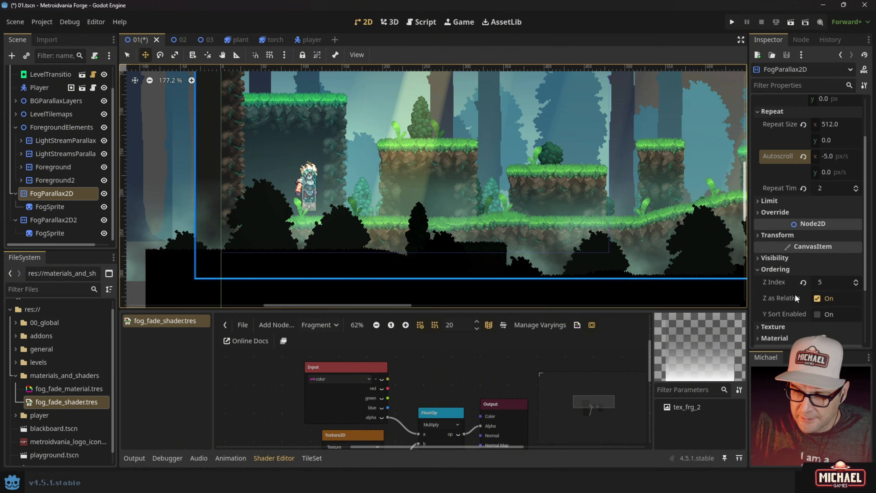
{"action": "scroll", "coordinate": [779, 256], "scroll_direction": "up", "scroll_amount": 3}
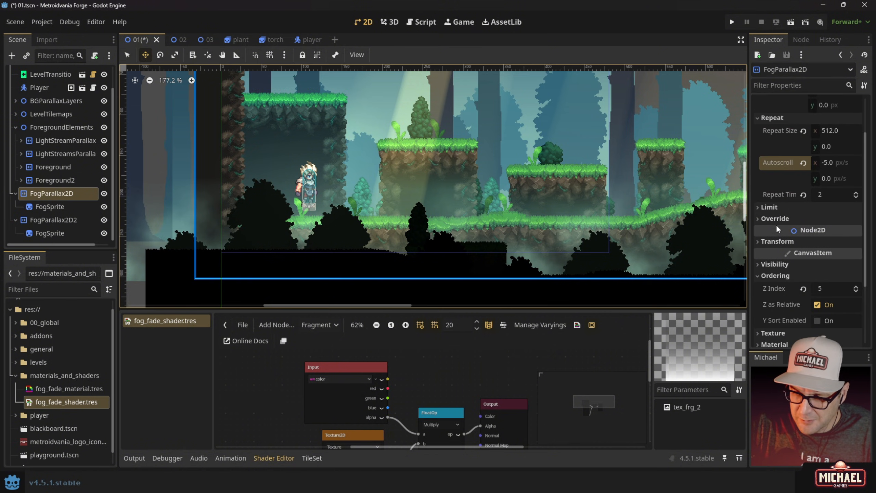
{"action": "left_click", "coordinate": [775, 264]}
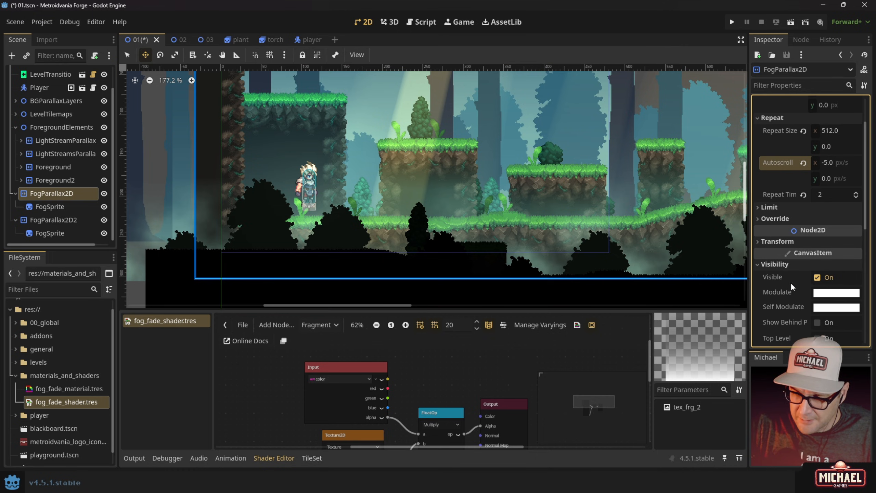
{"action": "left_click", "coordinate": [67, 211]}
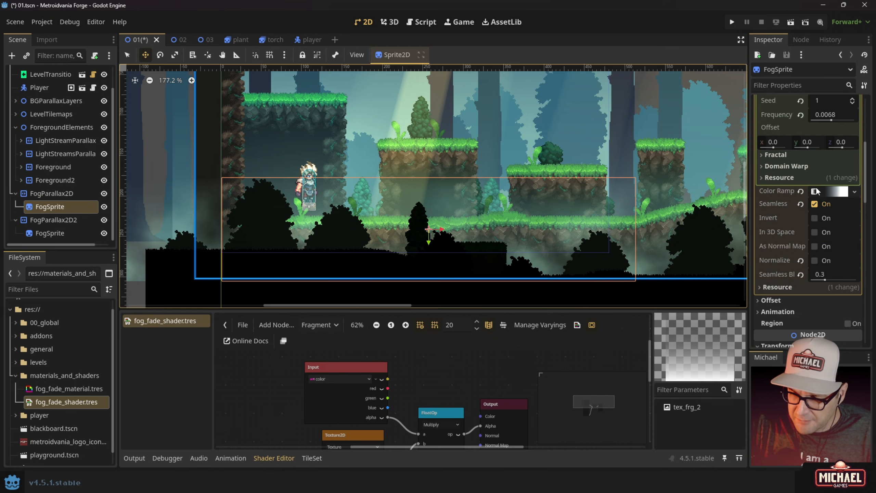
{"action": "scroll", "coordinate": [808, 234], "scroll_direction": "down", "scroll_amount": 6}
{"action": "left_click", "coordinate": [836, 212]}
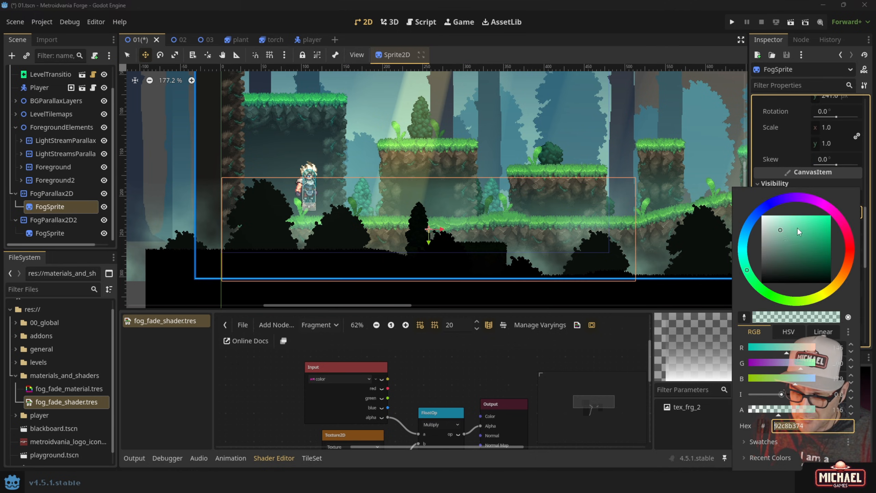
{"action": "left_click_drag", "start_coordinate": [774, 409], "coordinate": [763, 411]}
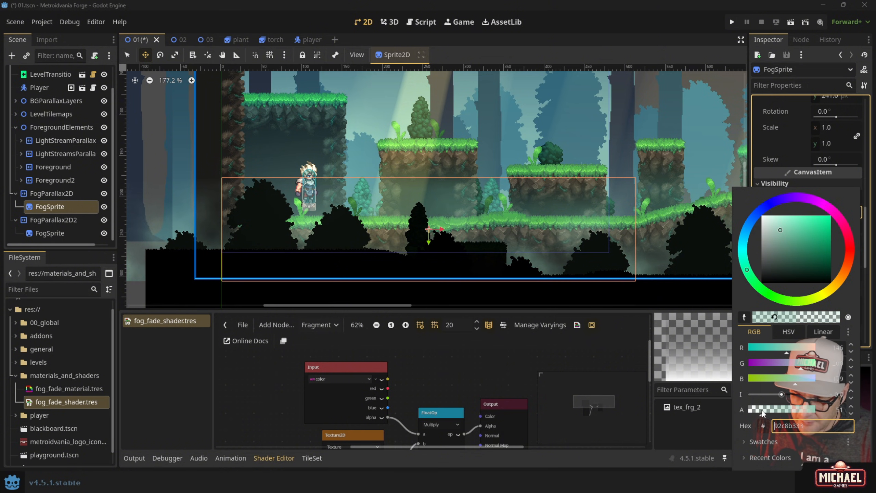
- Lower the alpha of the Modulate colour on the FogSprite under FogParallax2D2
{"action": "left_click", "coordinate": [40, 234]}
{"action": "left_click", "coordinate": [40, 234]}
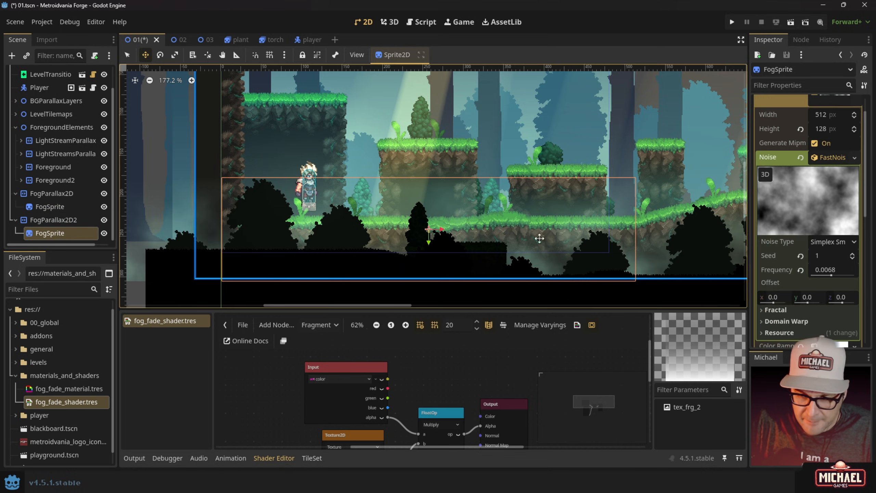
{"action": "scroll", "coordinate": [828, 247], "scroll_direction": "down", "scroll_amount": 10}
{"action": "left_click", "coordinate": [784, 220]}
{"action": "left_click", "coordinate": [825, 246]}
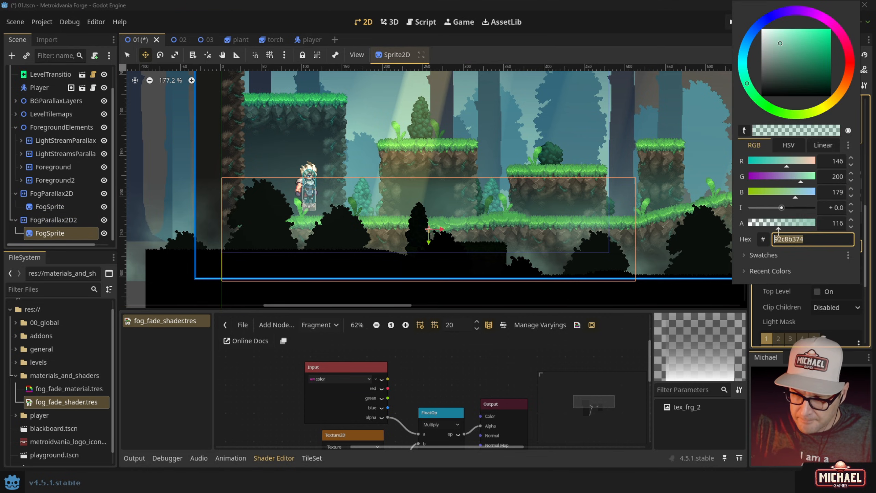
- Run the game, walk the player through the first level into the second to check the fainter fog, and close it
{"action": "key", "text": "F5"}
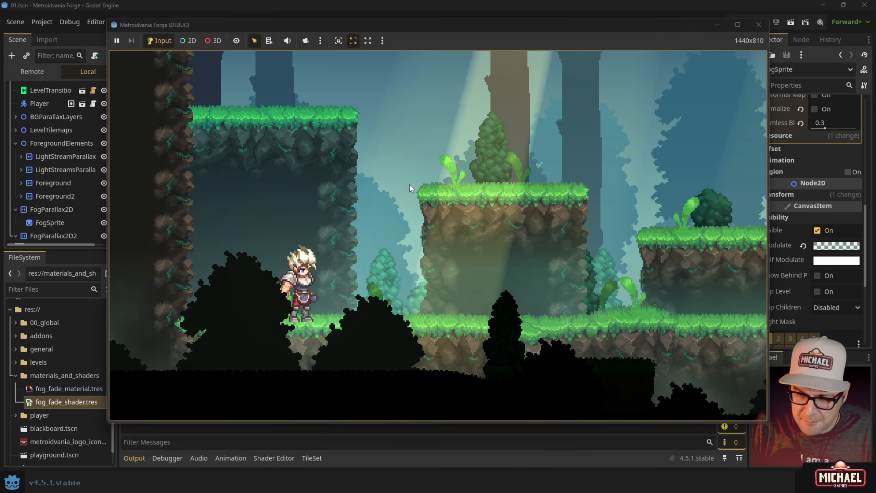
{"action": "key", "text": "Right"}
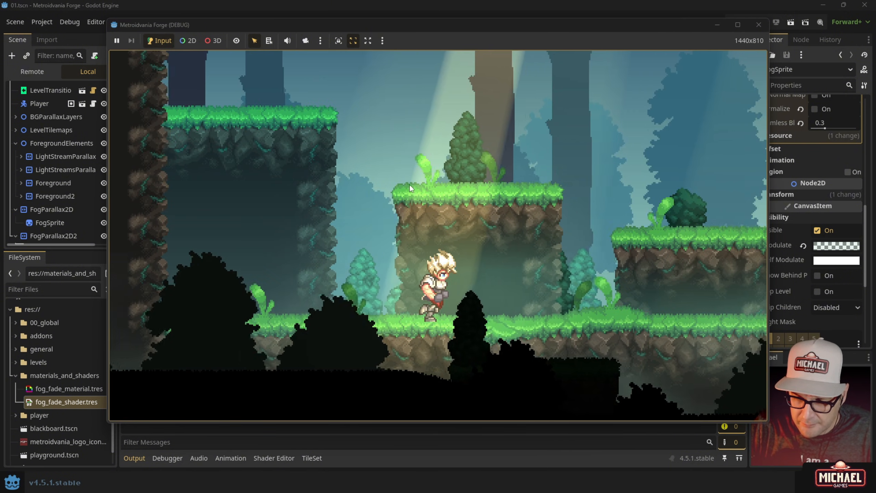
{"action": "key", "text": "Right"}
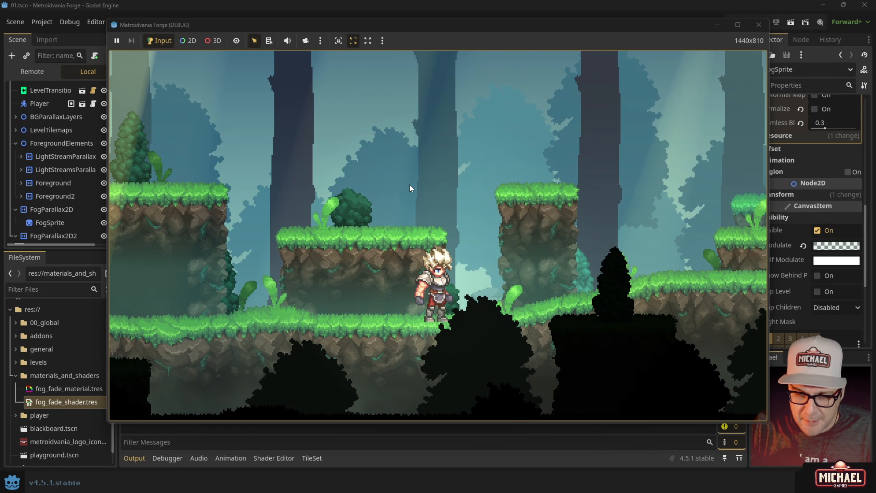
{"action": "key", "text": "Right"}
{"action": "key", "text": "Right"}
{"action": "key", "text": "space"}
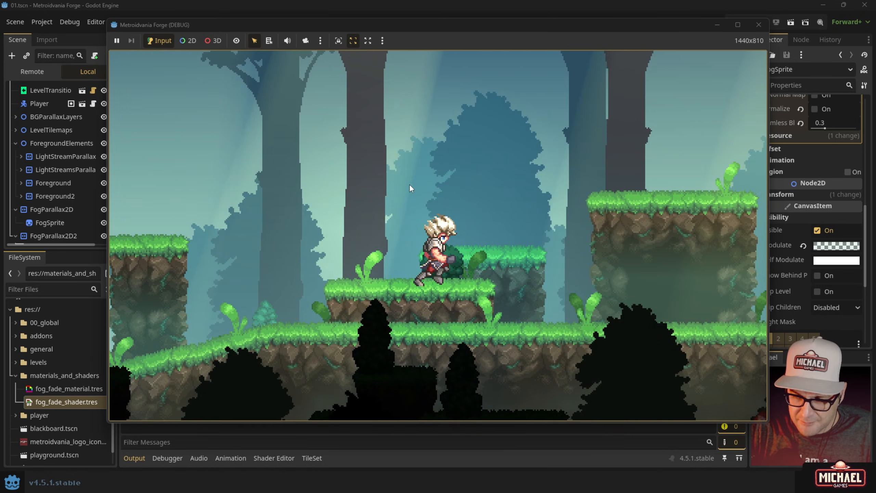
{"action": "key", "text": "Right"}
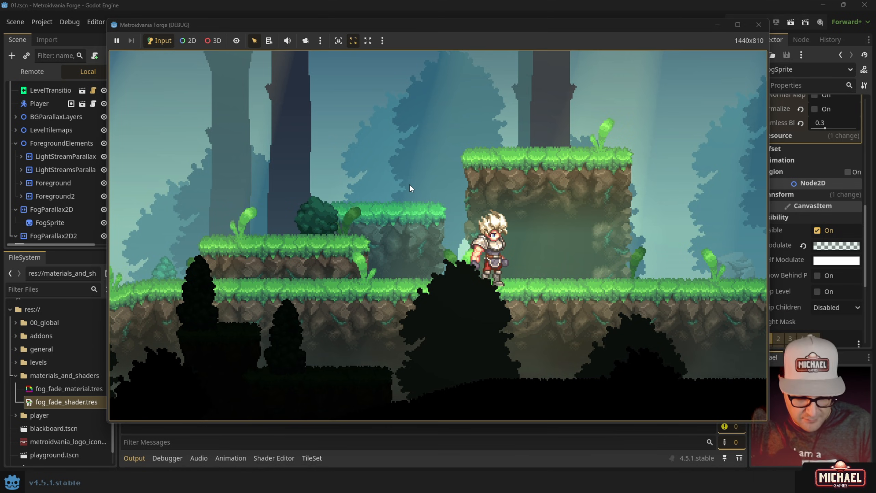
{"action": "key", "text": "Left"}
{"action": "key", "text": "Left"}
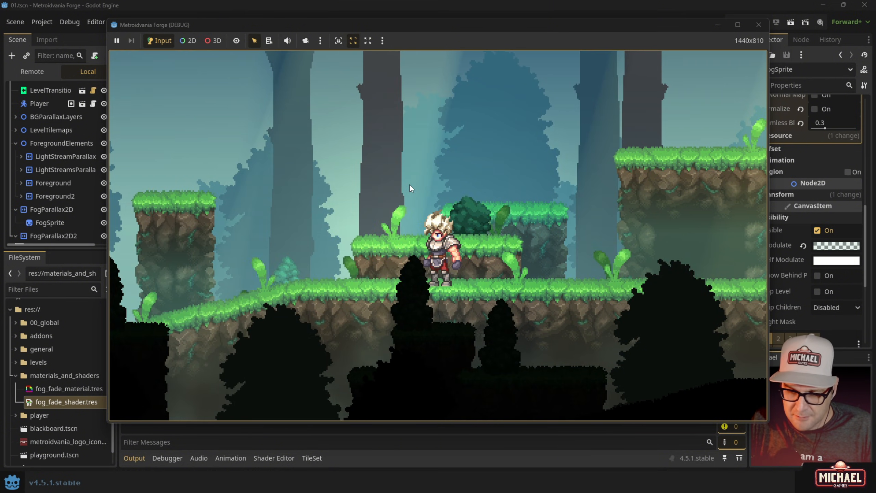
{"action": "key", "text": "Right"}
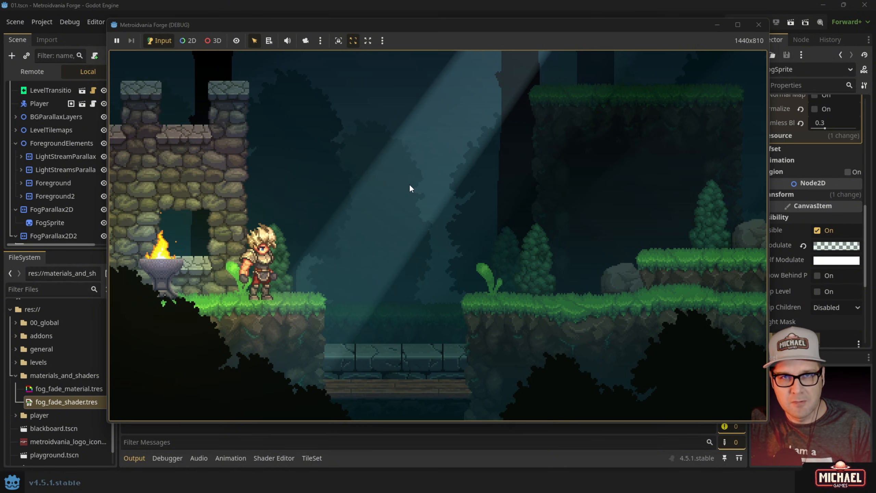
{"action": "left_click", "coordinate": [759, 25]}
- Collapse and copy the FogParallax2D and FogParallax2D2 nodes in scene 01
{"action": "left_click", "coordinate": [16, 220]}
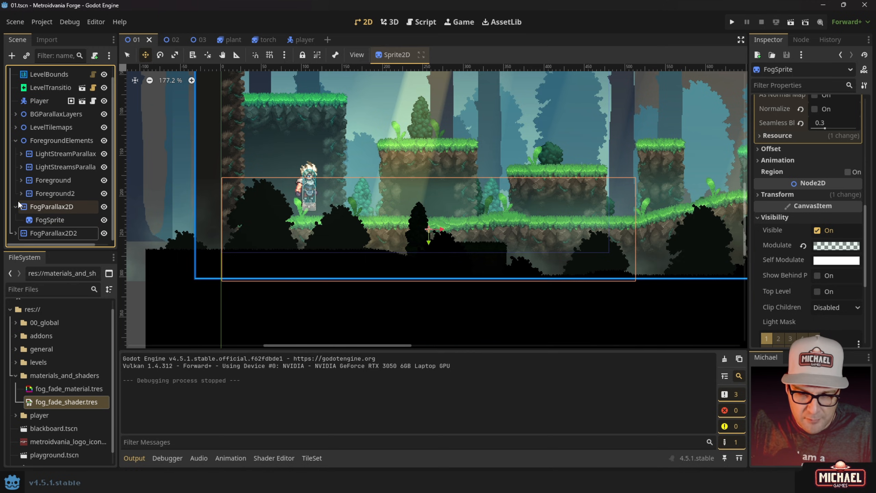
{"action": "left_click", "coordinate": [16, 207]}
{"action": "left_click", "coordinate": [50, 217]}
{"action": "left_click", "coordinate": [52, 234], "text": "shift"}
{"action": "key", "text": "ctrl+c"}
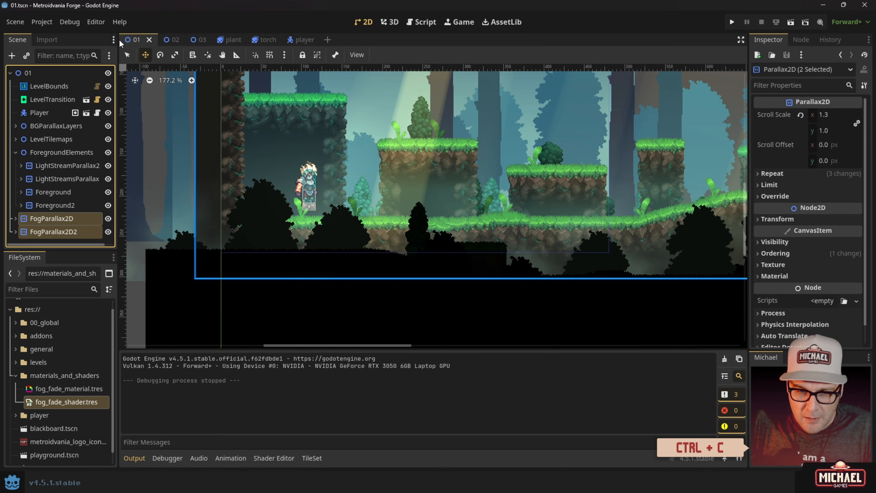
- Paste both copied fog nodes as children of the root node in scene 02
{"action": "left_click", "coordinate": [172, 38]}
{"action": "scroll", "coordinate": [380, 262], "scroll_direction": "up", "scroll_amount": 1}
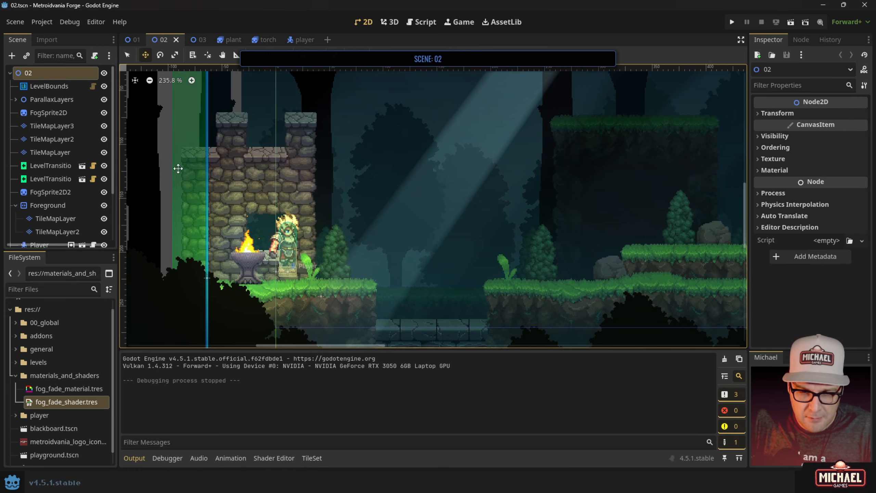
{"action": "scroll", "coordinate": [20, 103], "scroll_direction": "down", "scroll_amount": 3}
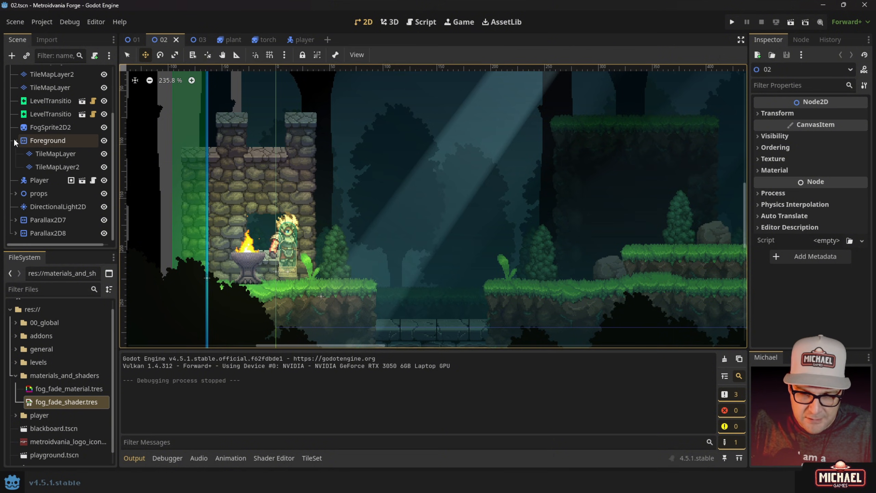
{"action": "left_click", "coordinate": [16, 140]}
{"action": "scroll", "coordinate": [39, 173], "scroll_direction": "up", "scroll_amount": 3}
{"action": "left_click", "coordinate": [33, 79]}
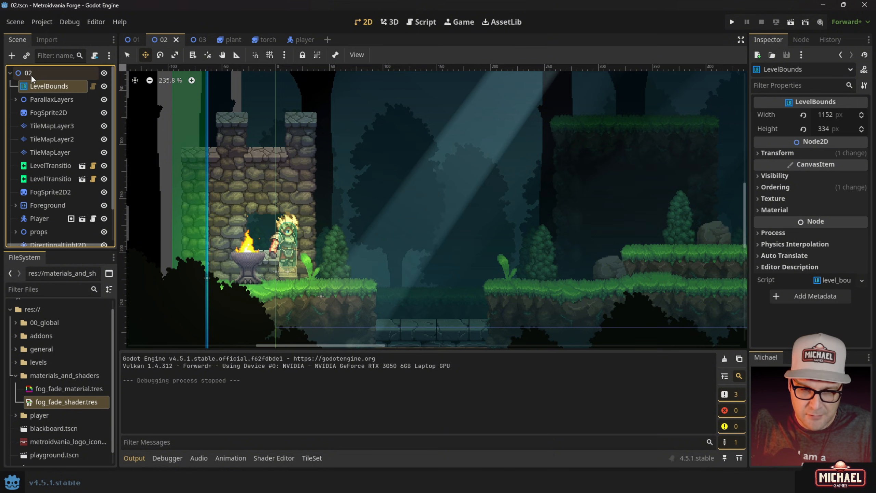
{"action": "left_click", "coordinate": [31, 75]}
{"action": "key", "text": "ctrl+v"}
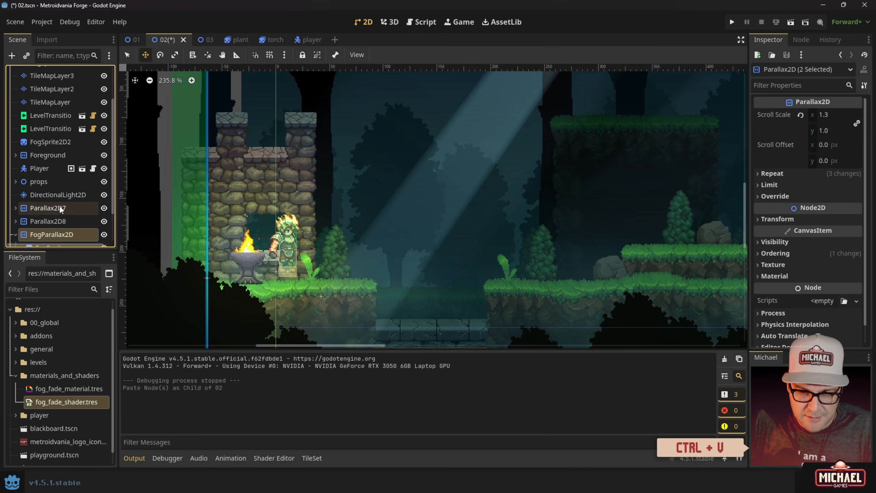
- In scene 02, set the noise texture height of FogParallax2D's FogSprite to 256 px
{"action": "scroll", "coordinate": [60, 206], "scroll_direction": "down", "scroll_amount": 3}
{"action": "left_click", "coordinate": [37, 205]}
{"action": "left_click", "coordinate": [49, 221]}
{"action": "left_click", "coordinate": [46, 195]}
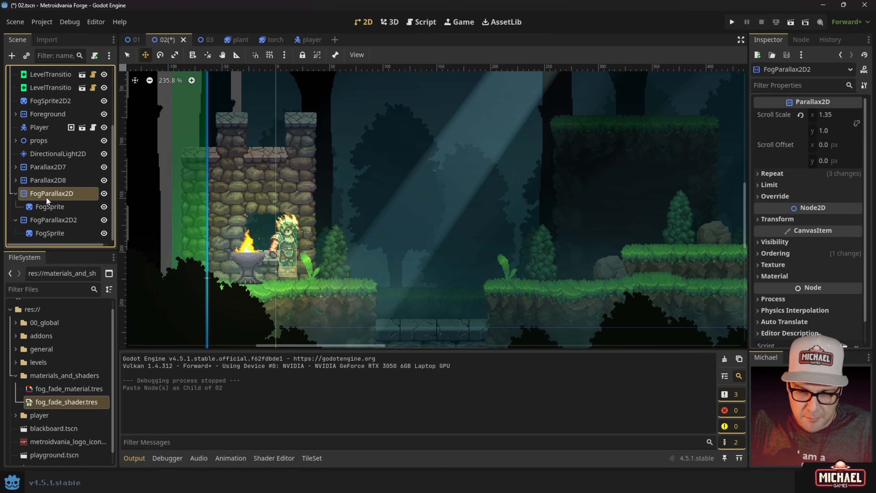
{"action": "left_click", "coordinate": [48, 219]}
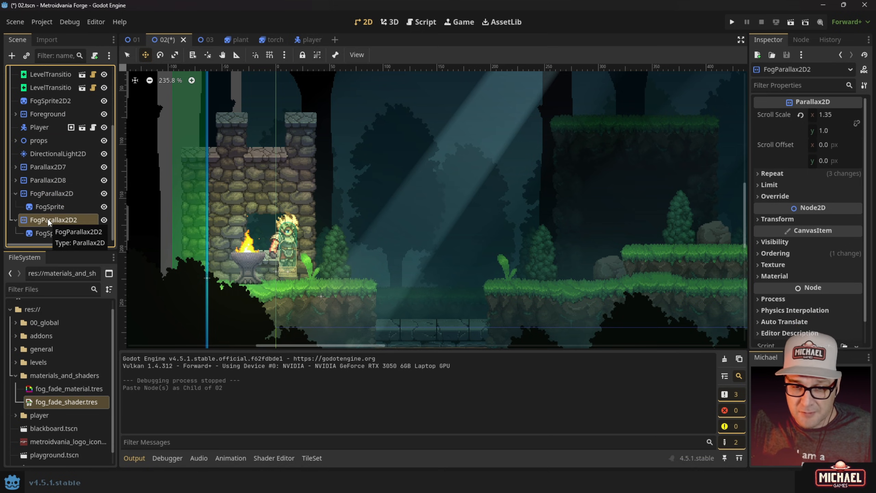
{"action": "left_click", "coordinate": [51, 206]}
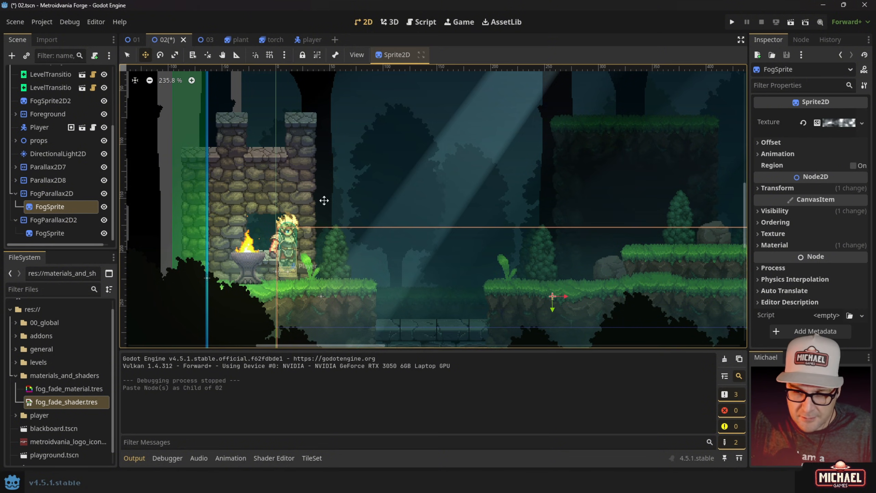
{"action": "left_click", "coordinate": [838, 123]}
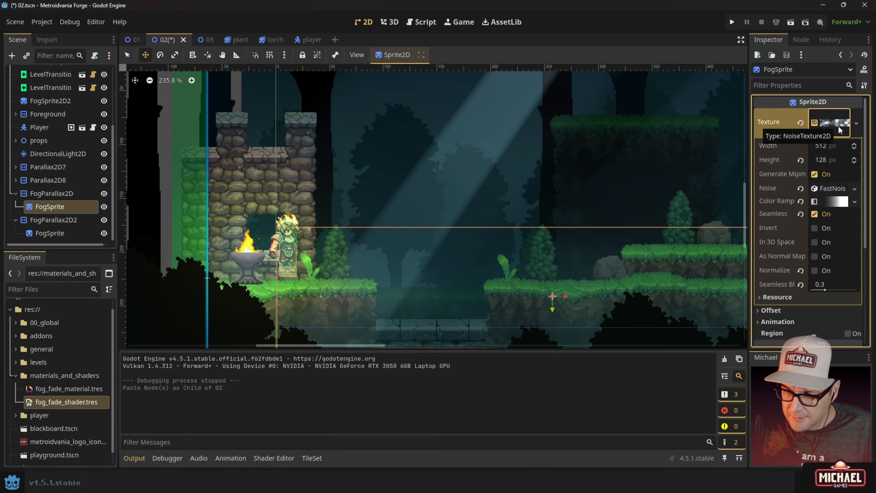
{"action": "left_click", "coordinate": [835, 159]}
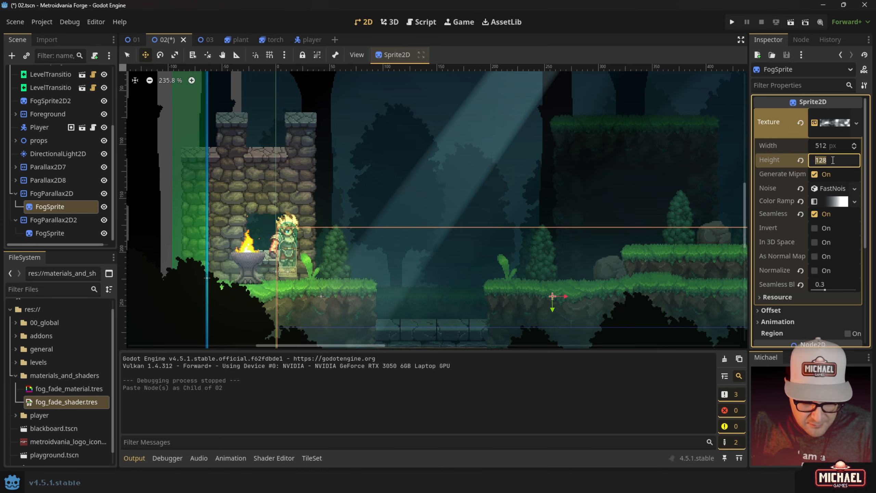
{"action": "type", "text": "256"}
{"action": "key", "text": "Return"}
- Move FogParallax2D's FogSprite in scene 02 up to position (257, 190)
{"action": "scroll", "coordinate": [517, 166], "scroll_direction": "down", "scroll_amount": 5}
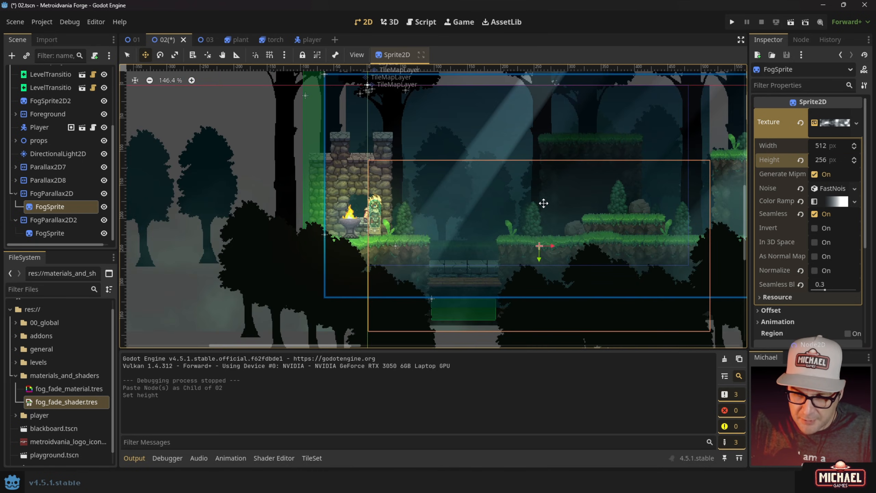
{"action": "middle_click_drag", "start_coordinate": [544, 203], "coordinate": [472, 209]}
{"action": "left_click_drag", "start_coordinate": [447, 261], "coordinate": [450, 237]}
- Compare the texture height of FogParallax2D2's FogSprite in scene 02 with that of the original FogSprite in scene 01
{"action": "left_click", "coordinate": [523, 204]}
{"action": "left_click", "coordinate": [835, 123]}
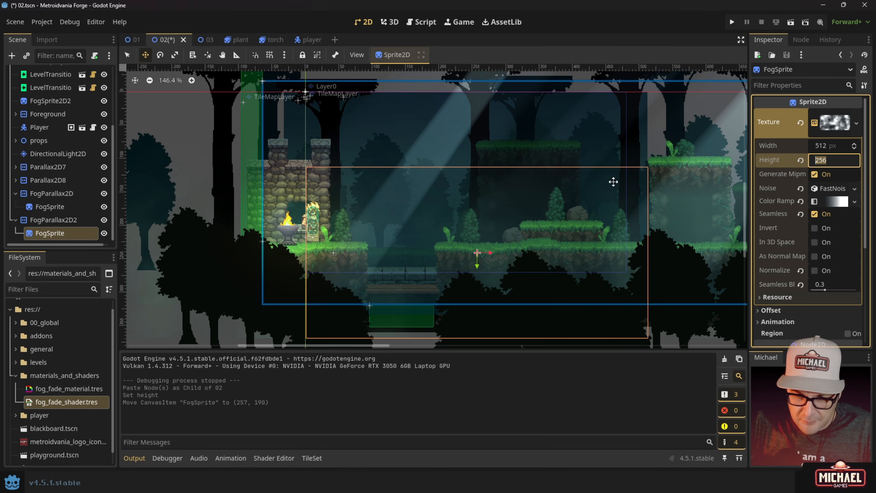
{"action": "left_click", "coordinate": [133, 39]}
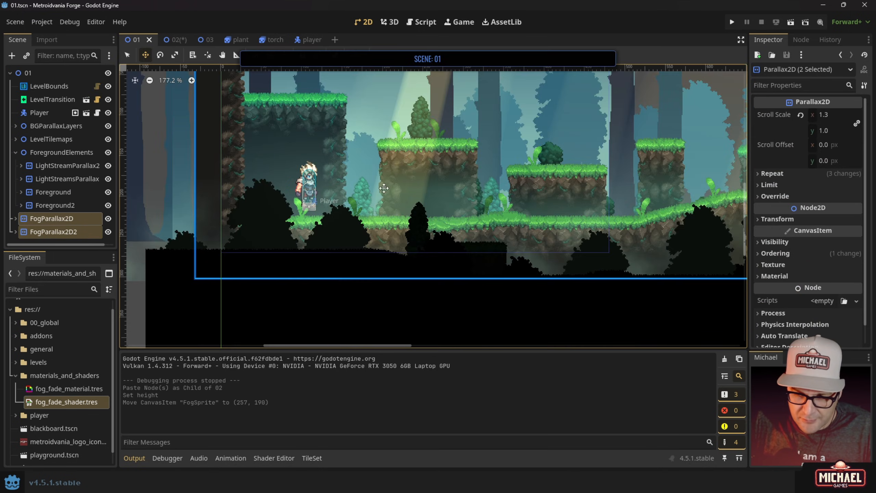
{"action": "left_click", "coordinate": [16, 218]}
{"action": "left_click", "coordinate": [40, 221]}
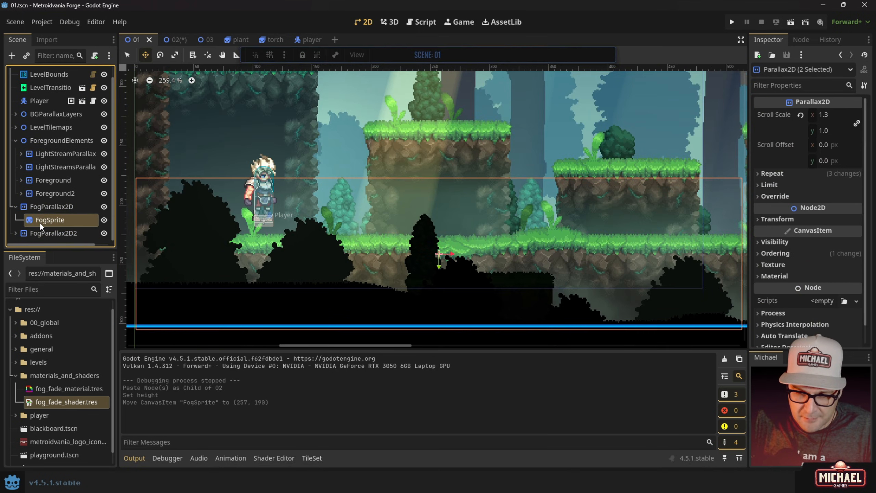
{"action": "scroll", "coordinate": [818, 169], "scroll_direction": "up", "scroll_amount": 10}
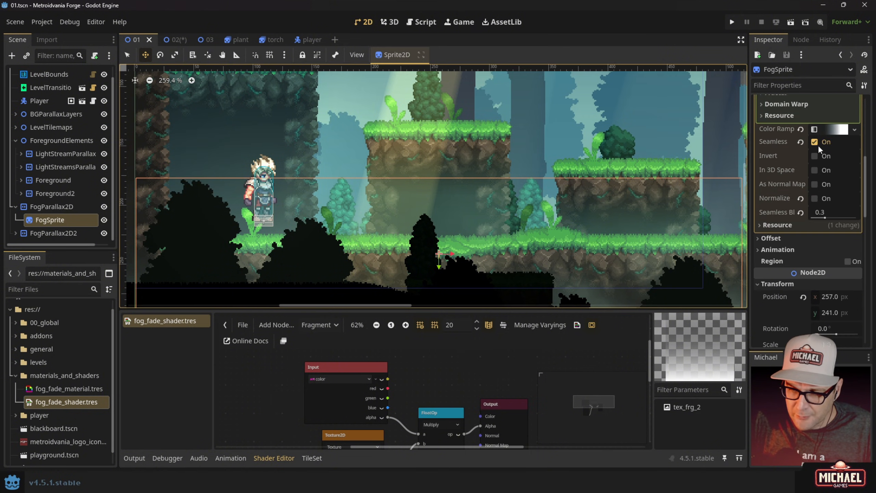
{"action": "scroll", "coordinate": [811, 208], "scroll_direction": "up", "scroll_amount": 3}
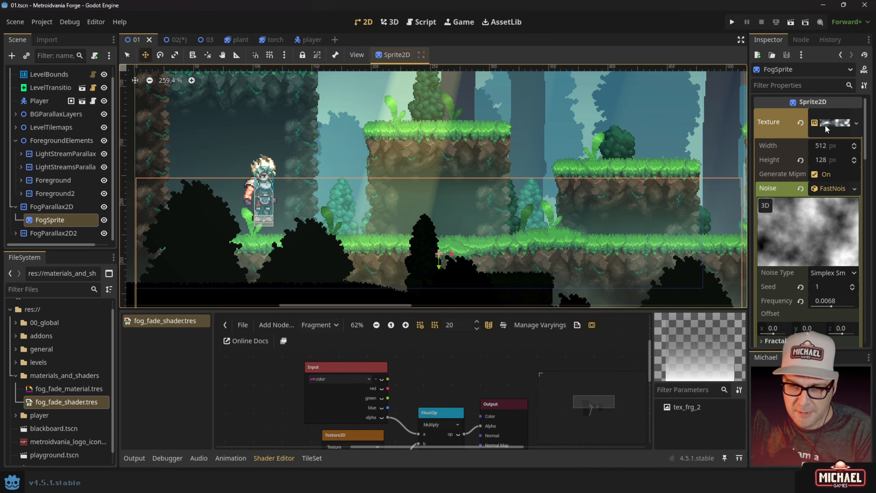
- Return to scene 02 and examine the noise settings in the texture of FogParallax2D2's FogSprite
{"action": "left_click", "coordinate": [172, 41]}
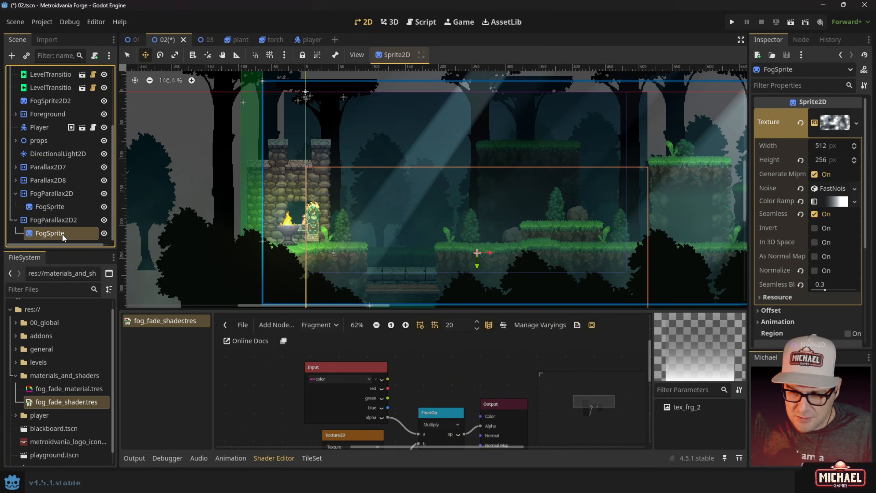
{"action": "scroll", "coordinate": [823, 244], "scroll_direction": "down", "scroll_amount": 5}
{"action": "scroll", "coordinate": [823, 244], "scroll_direction": "up", "scroll_amount": 3}
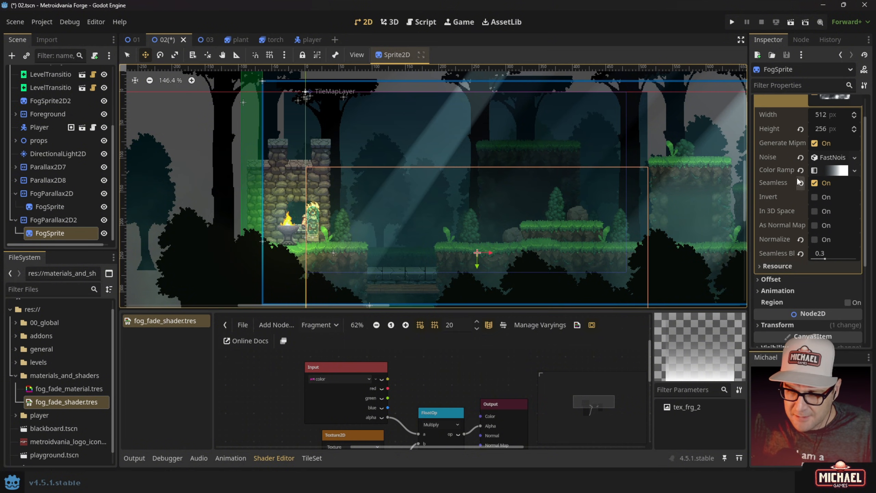
{"action": "left_click", "coordinate": [833, 157]}
{"action": "scroll", "coordinate": [829, 196], "scroll_direction": "down", "scroll_amount": 2}
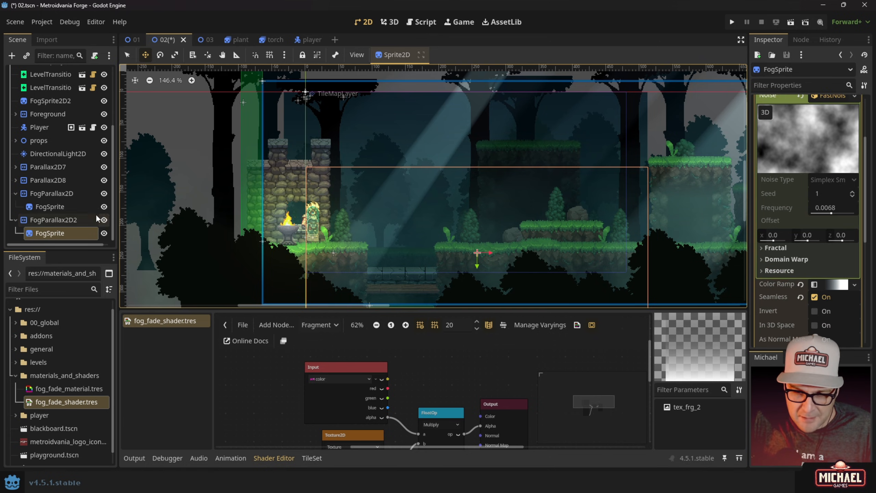
- Make the noise texture of FogParallax2D's FogSprite unique and set its height to 512 px
{"action": "left_click", "coordinate": [78, 208]}
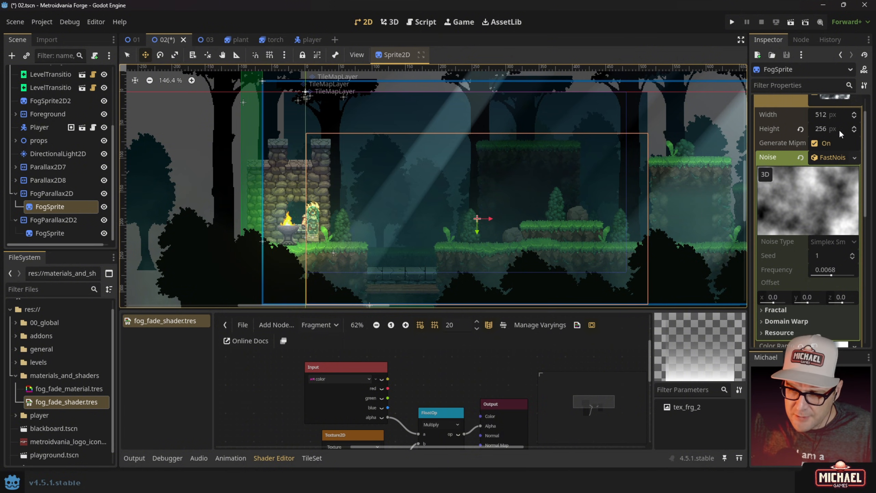
{"action": "scroll", "coordinate": [839, 130], "scroll_direction": "up", "scroll_amount": 1}
{"action": "left_click", "coordinate": [856, 123]}
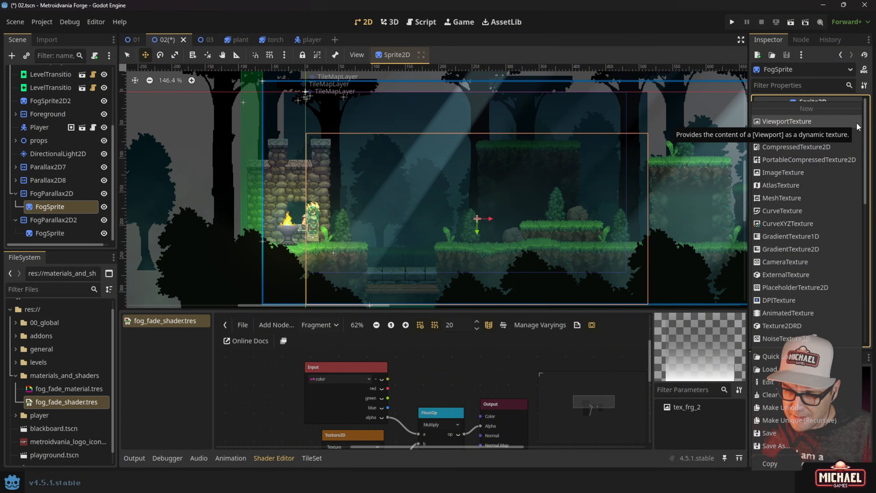
{"action": "left_click", "coordinate": [783, 409]}
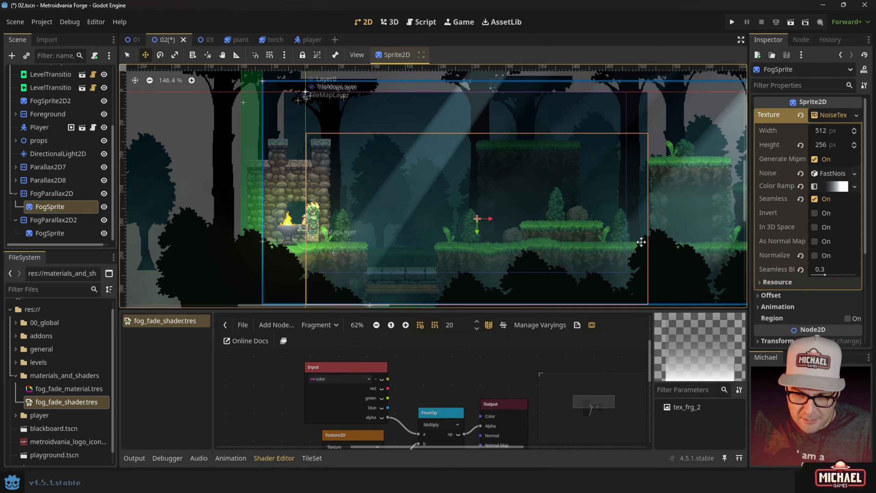
{"action": "left_click", "coordinate": [831, 143]}
{"action": "type", "text": "512"}
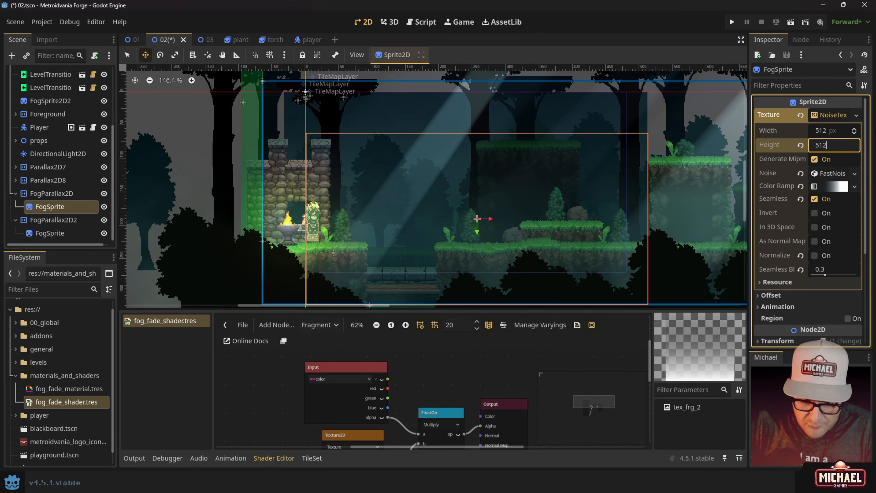
{"action": "key", "text": "Return"}
- Make the noise resource of FogParallax2D's FogSprite unique and set its frequency to 0.0023
{"action": "left_click", "coordinate": [70, 233]}
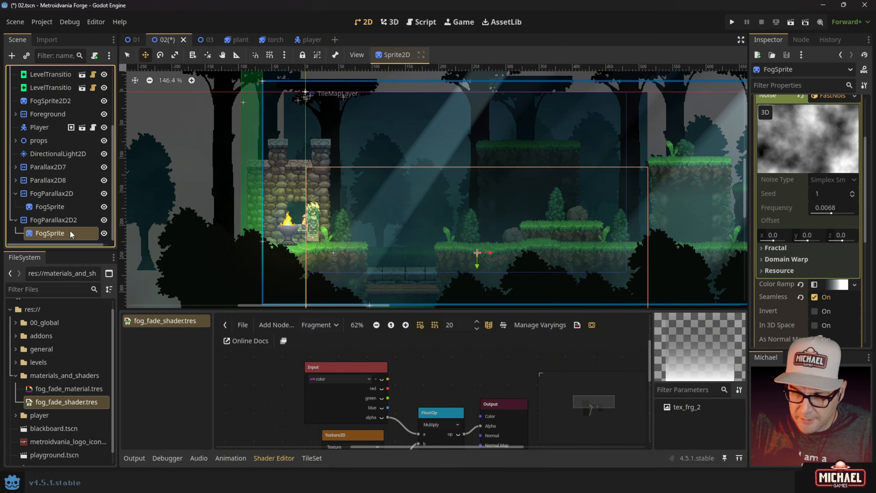
{"action": "scroll", "coordinate": [806, 205], "scroll_direction": "up", "scroll_amount": 4}
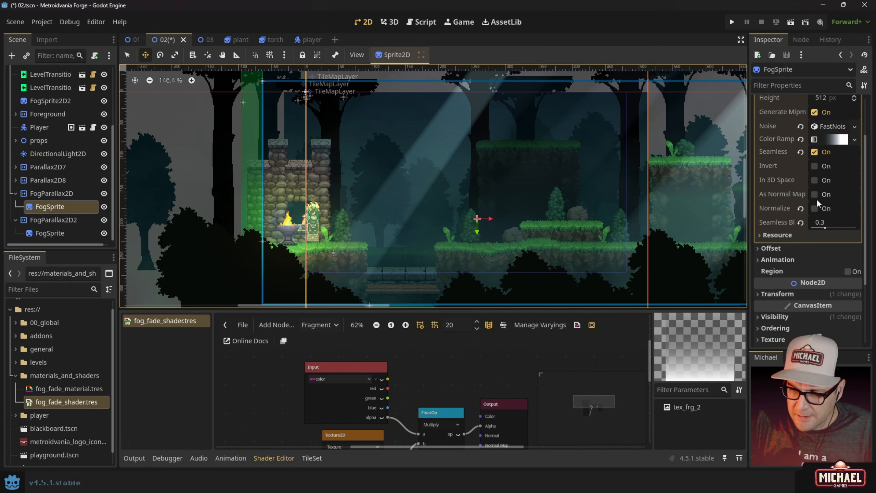
{"action": "left_click", "coordinate": [833, 128]}
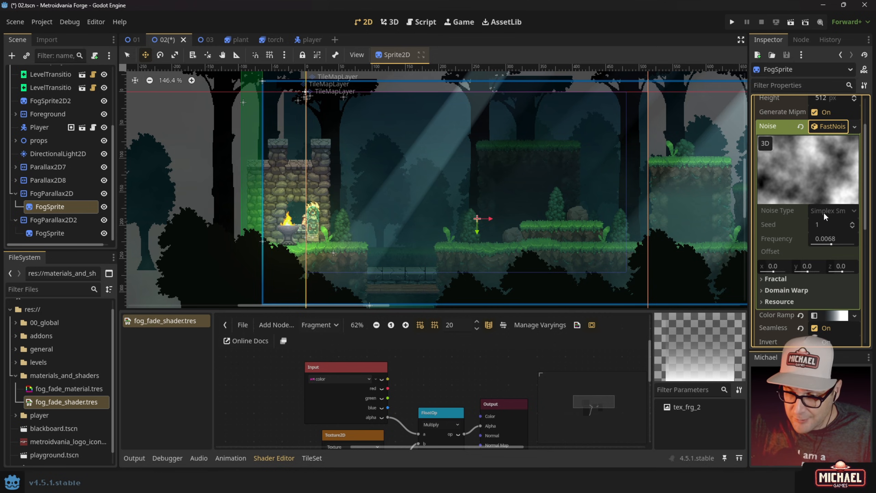
{"action": "left_click", "coordinate": [831, 242]}
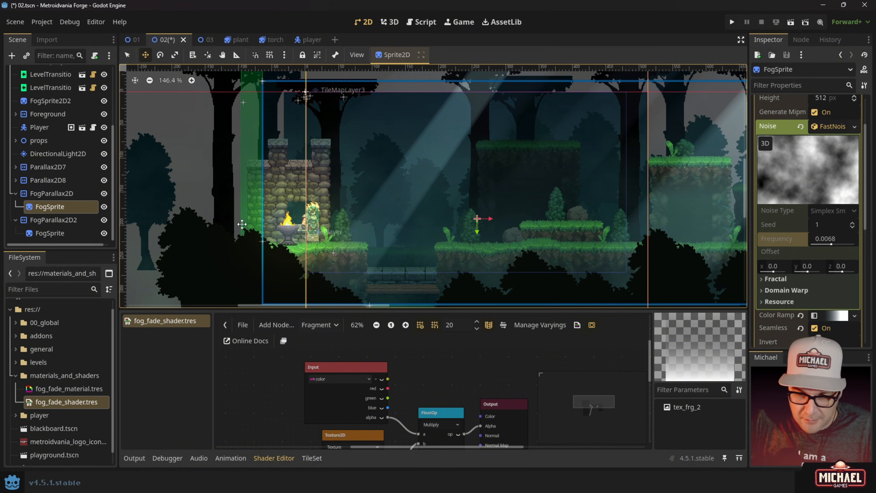
{"action": "scroll", "coordinate": [820, 195], "scroll_direction": "up", "scroll_amount": 3}
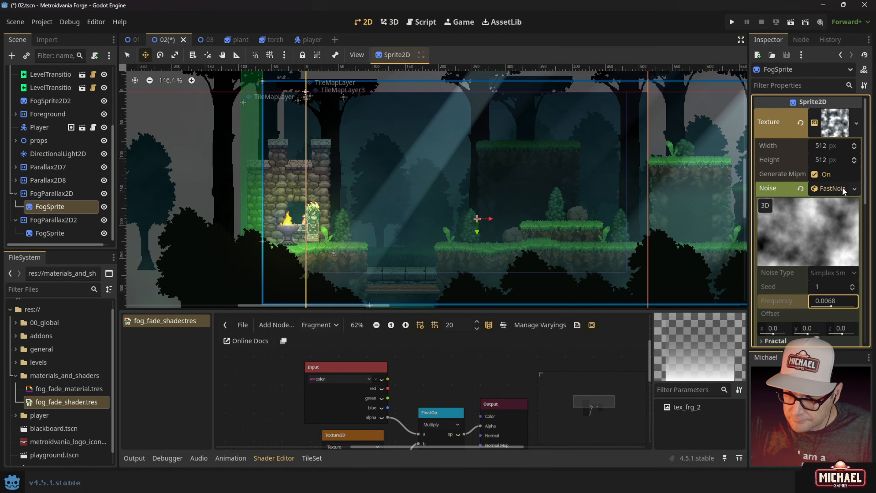
{"action": "left_click", "coordinate": [854, 189]}
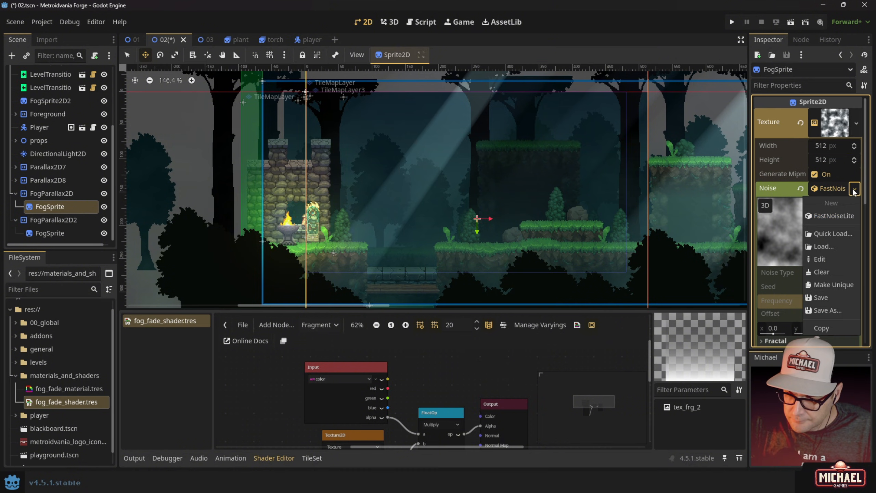
{"action": "left_click", "coordinate": [841, 284]}
{"action": "scroll", "coordinate": [822, 221], "scroll_direction": "down", "scroll_amount": 4}
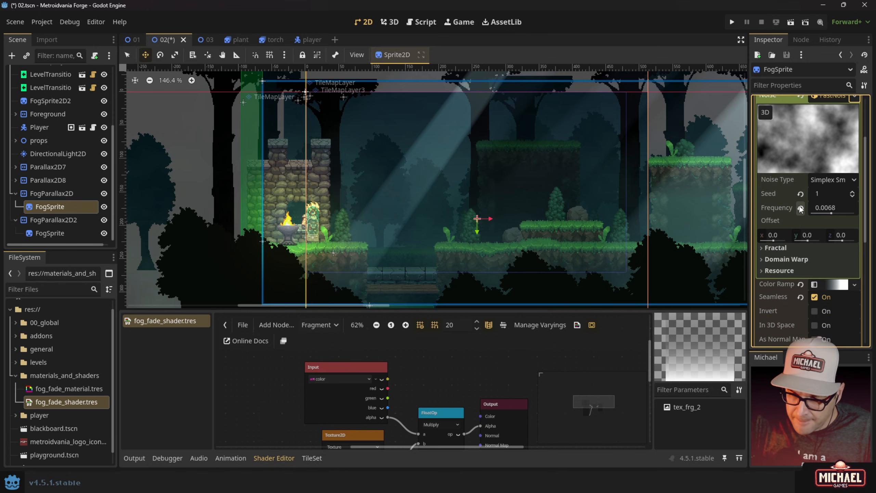
{"action": "left_click_drag", "start_coordinate": [833, 211], "coordinate": [827, 211]}
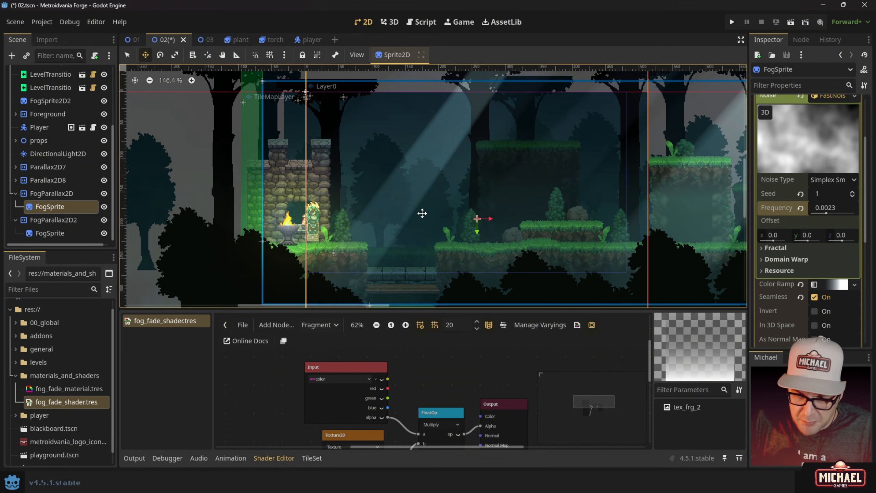
- Set the horizontal autoscroll to -15 px/s for FogParallax2D and 10 px/s for FogParallax2D2
{"action": "scroll", "coordinate": [423, 214], "scroll_direction": "up", "scroll_amount": 3}
{"action": "left_click", "coordinate": [56, 233]}
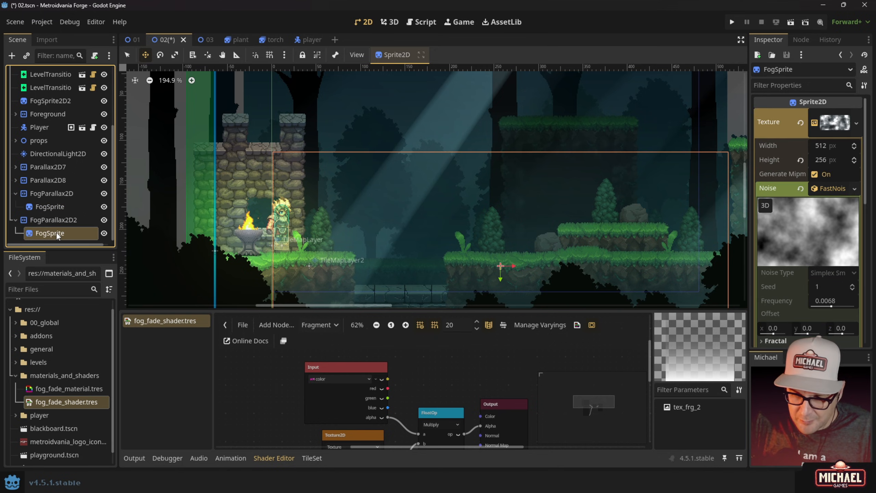
{"action": "left_click", "coordinate": [51, 219]}
{"action": "left_click", "coordinate": [49, 194]}
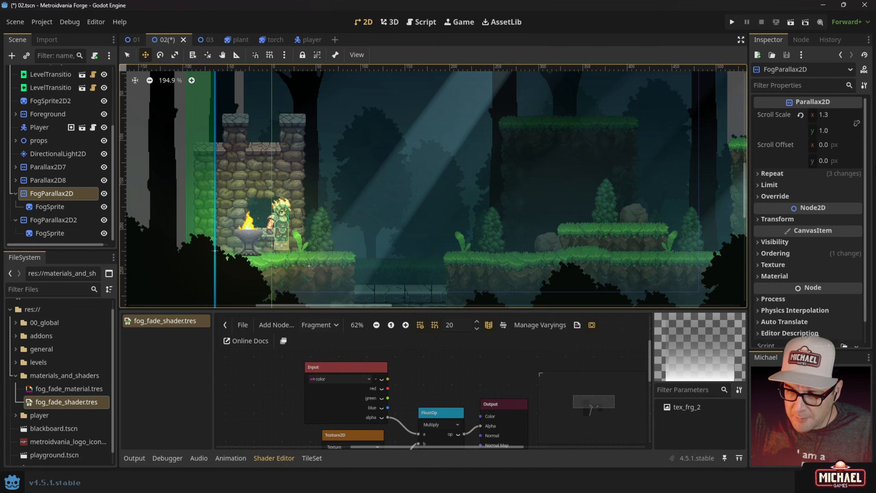
{"action": "left_click", "coordinate": [771, 176]}
{"action": "left_click", "coordinate": [826, 219]}
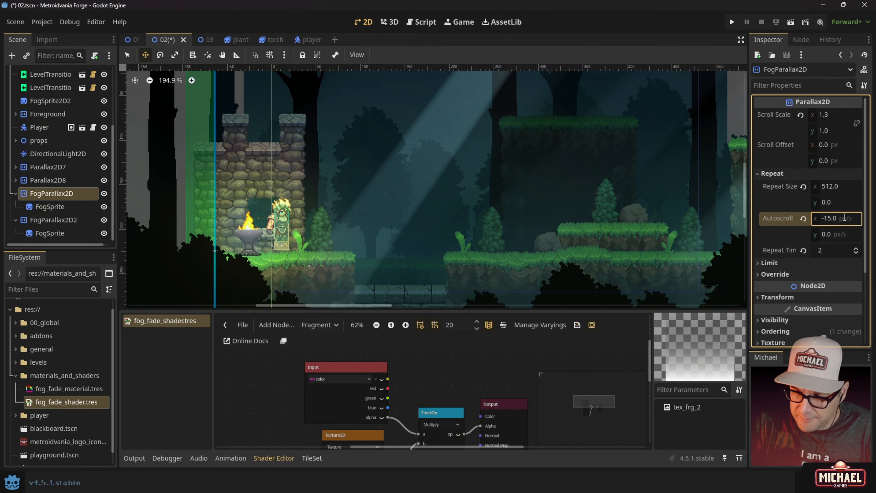
{"action": "left_click", "coordinate": [55, 220]}
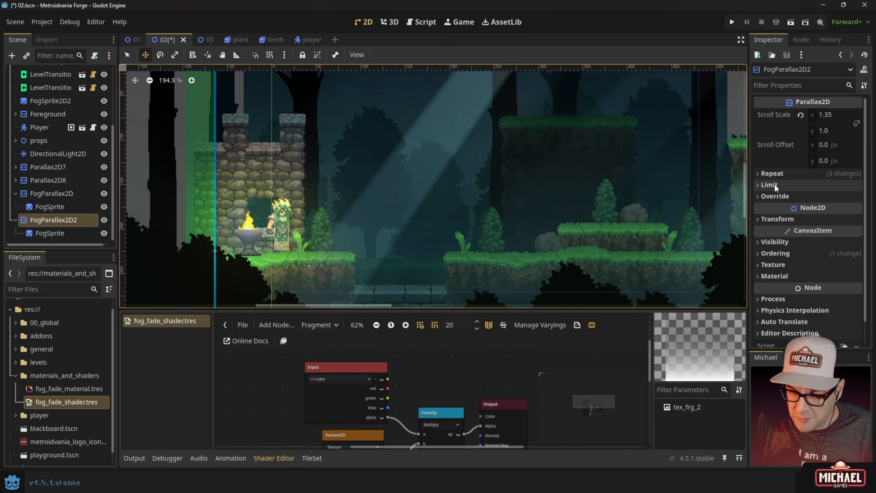
{"action": "left_click", "coordinate": [777, 174]}
{"action": "left_click", "coordinate": [845, 219]}
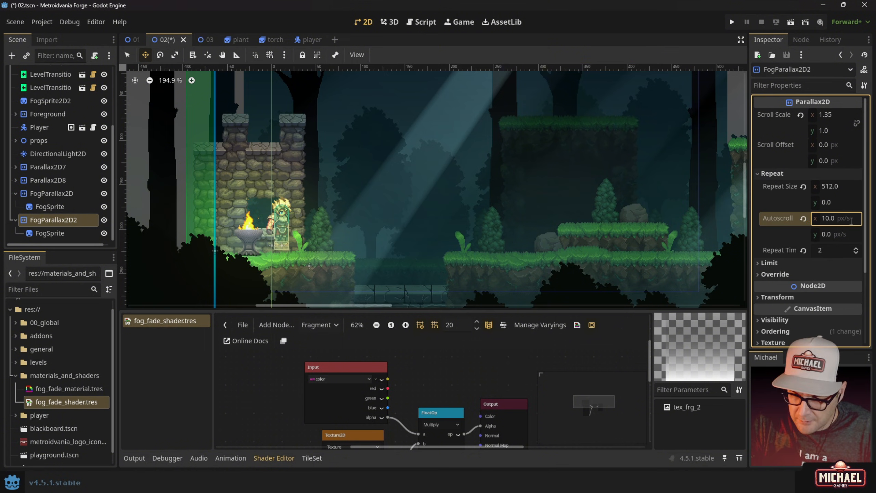
{"action": "key", "text": "Return"}
- Run scene 02 and move the player across the level to check the fog, then return to the editor
{"action": "key", "text": "F6"}
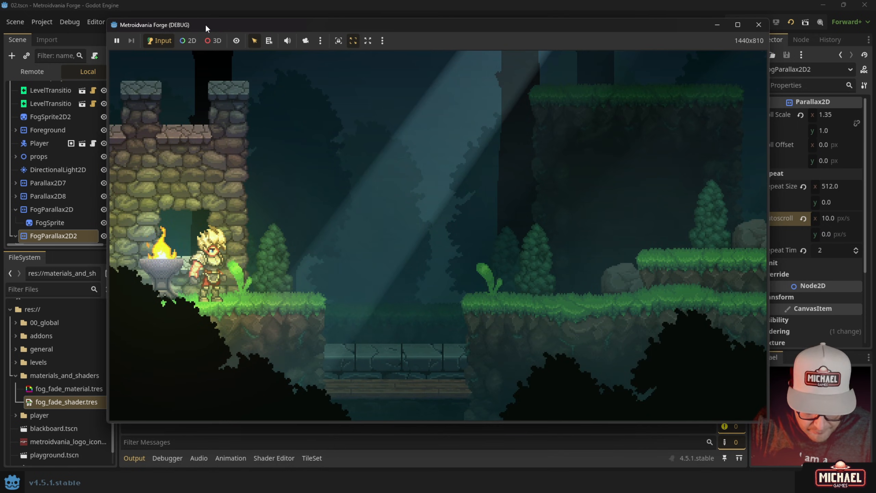
{"action": "left_click", "coordinate": [247, 180]}
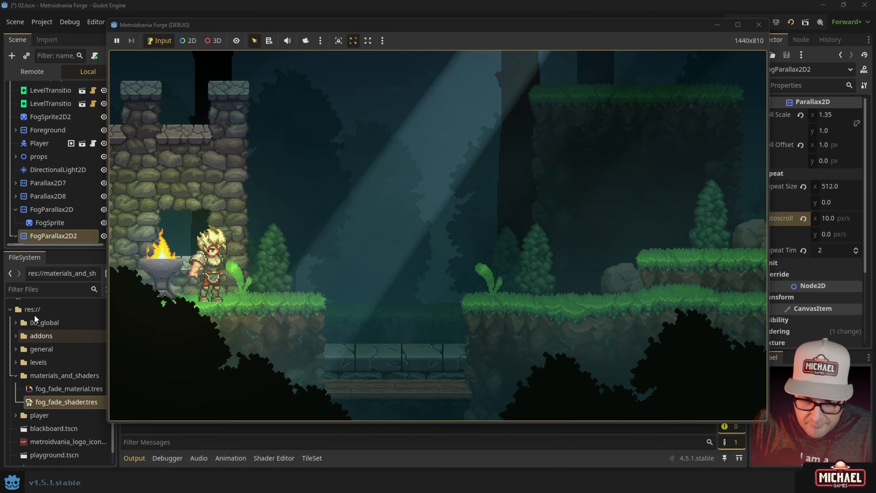
{"action": "key", "text": "d"}
{"action": "key", "text": "space"}
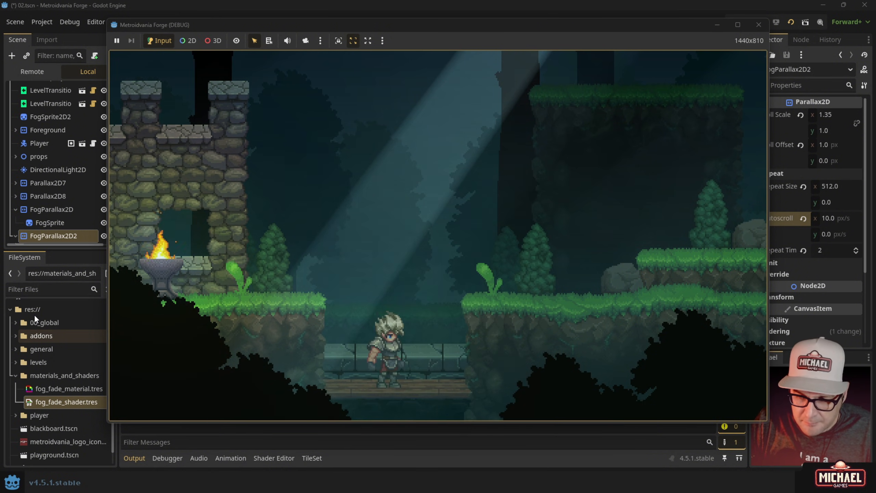
{"action": "key", "text": "space"}
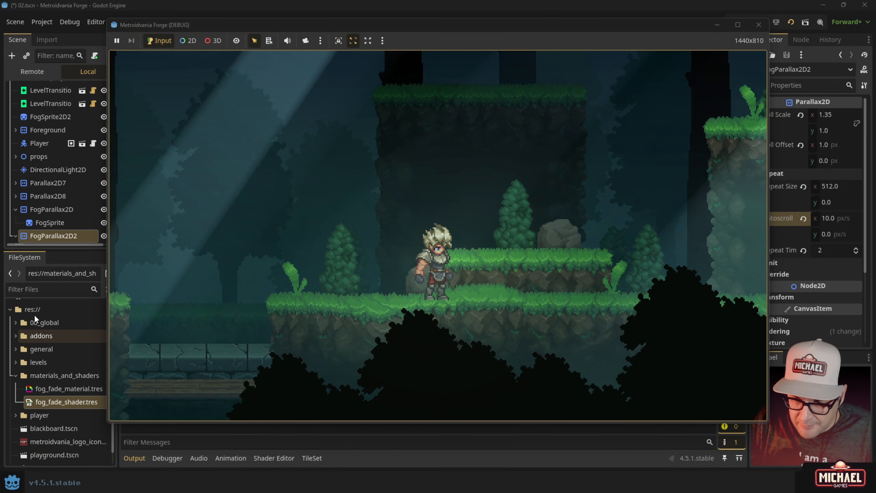
{"action": "key", "text": "d"}
{"action": "key", "text": "space"}
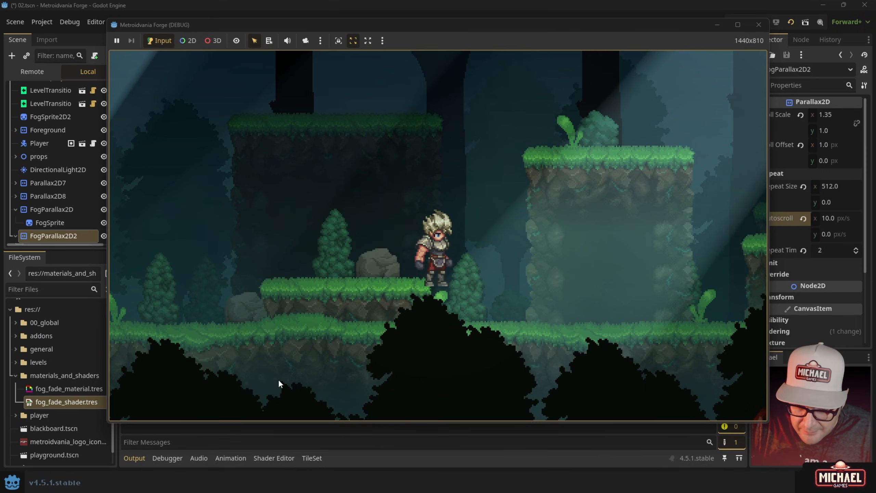
{"action": "left_click", "coordinate": [550, 6]}
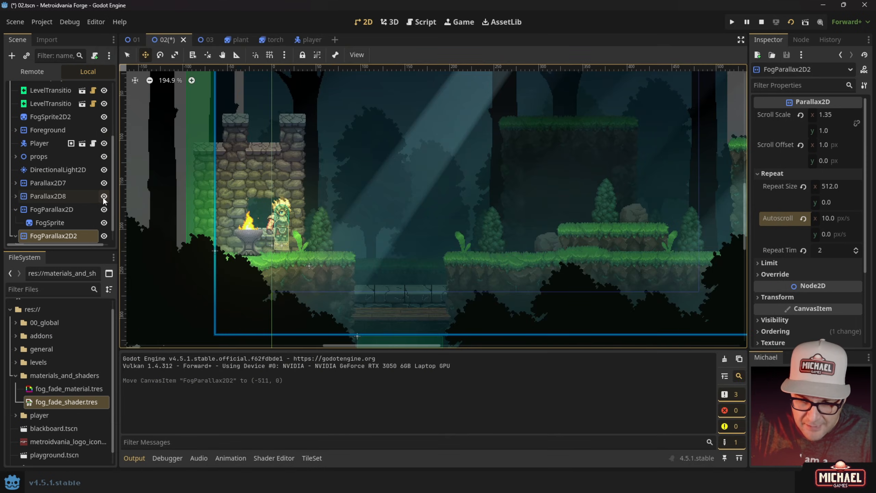
- Set the modulate colour of FogParallax2D's FogSprite to the darker green 3b6e5a9a with alpha 154
{"action": "left_click", "coordinate": [48, 221]}
{"action": "scroll", "coordinate": [817, 259], "scroll_direction": "down", "scroll_amount": 5}
{"action": "scroll", "coordinate": [817, 259], "scroll_direction": "down", "scroll_amount": 4}
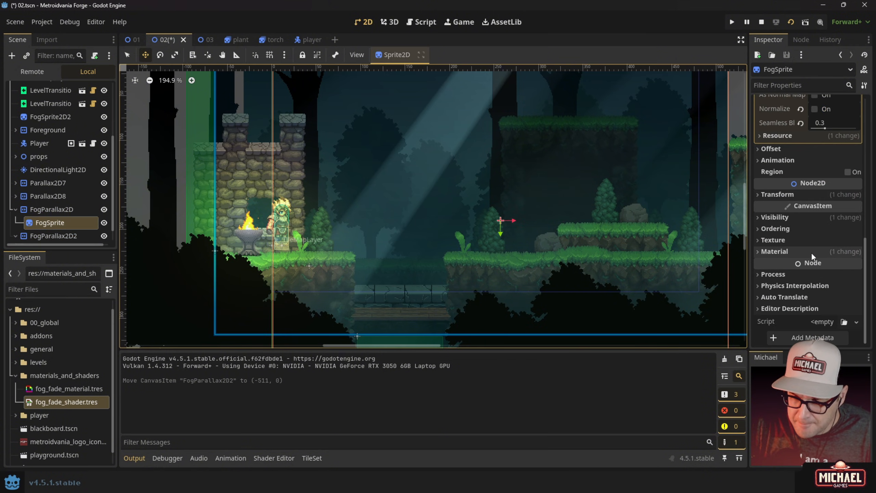
{"action": "left_click", "coordinate": [786, 221]}
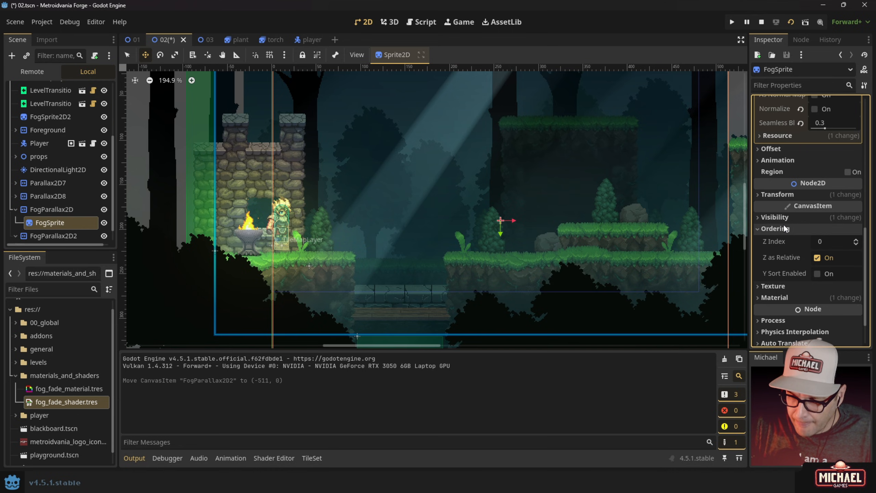
{"action": "left_click", "coordinate": [820, 245]}
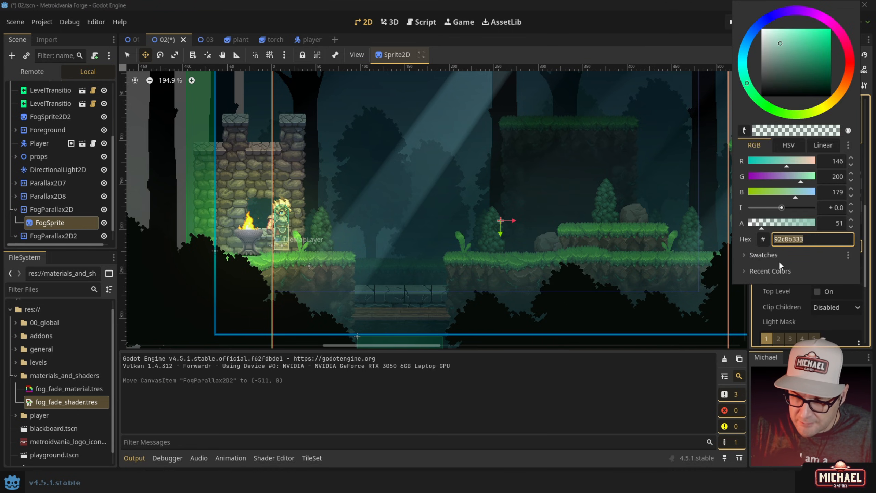
{"action": "left_click_drag", "start_coordinate": [767, 230], "coordinate": [790, 227]}
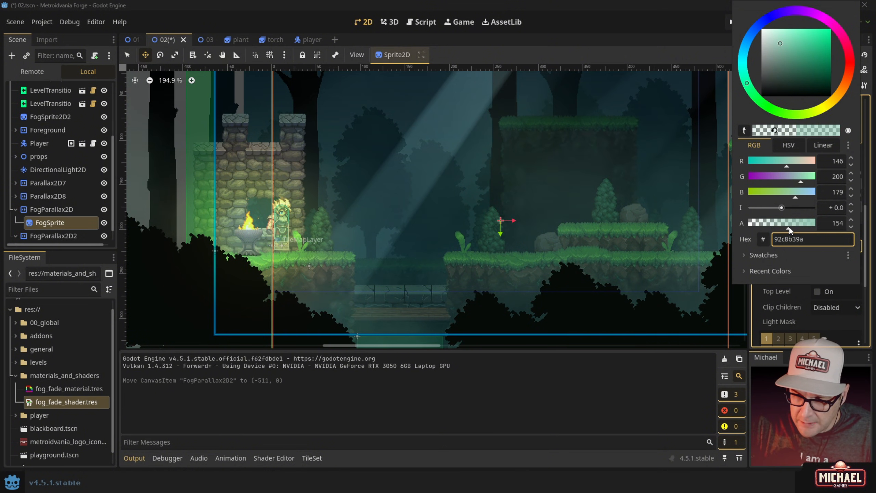
{"action": "mouse_move", "coordinate": [785, 74]}
{"action": "left_mouse_down"}
{"action": "mouse_move", "coordinate": [786, 66]}
{"action": "mouse_move", "coordinate": [772, 90]}
{"action": "mouse_move", "coordinate": [775, 74]}
{"action": "mouse_move", "coordinate": [795, 66]}
{"action": "left_mouse_up"}
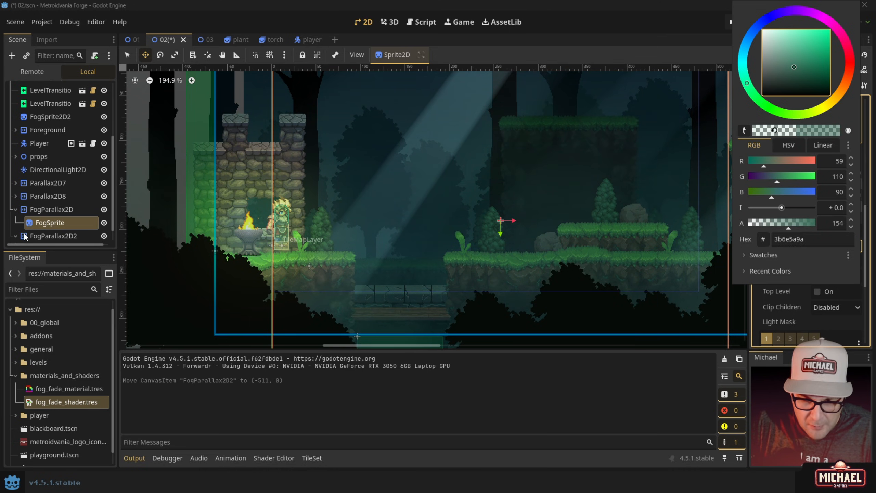
{"action": "left_click", "coordinate": [111, 223]}
- Set the modulate colour of FogParallax2D2's FogSprite to the muted green 65967f with alpha 255
{"action": "scroll", "coordinate": [113, 236], "scroll_direction": "down", "scroll_amount": 1}
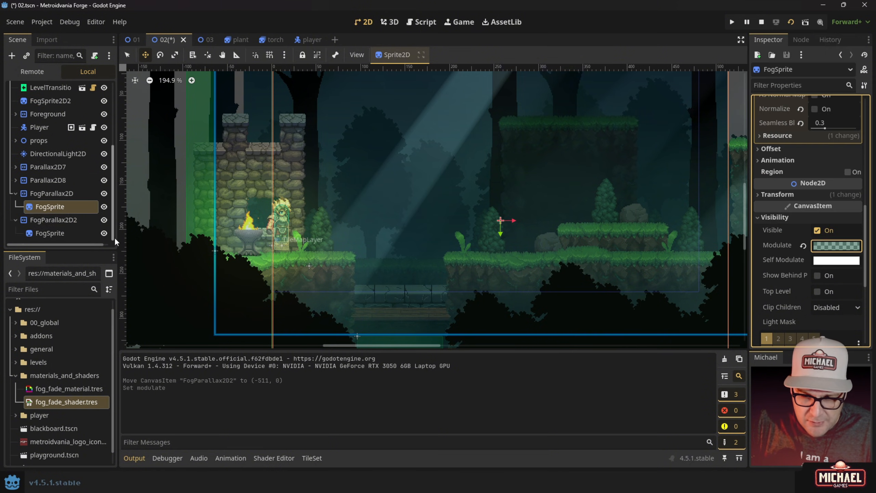
{"action": "left_click", "coordinate": [60, 233]}
{"action": "scroll", "coordinate": [837, 168], "scroll_direction": "down", "scroll_amount": 3}
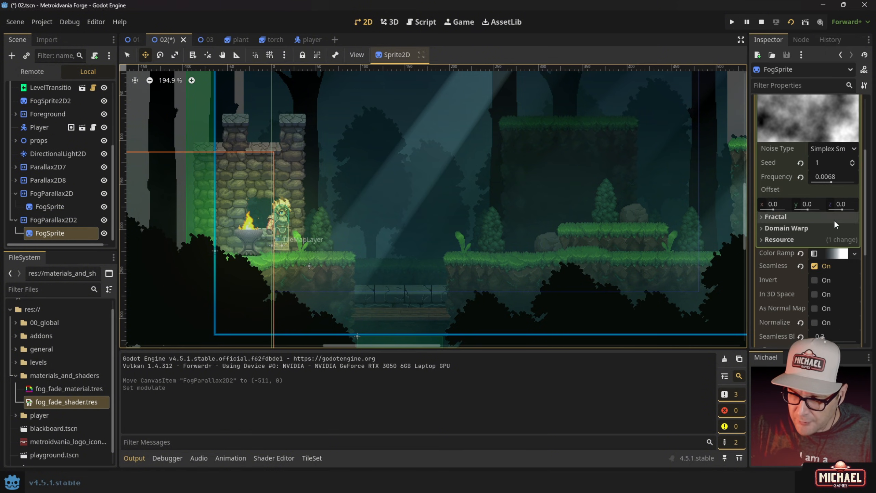
{"action": "scroll", "coordinate": [841, 254], "scroll_direction": "down", "scroll_amount": 5}
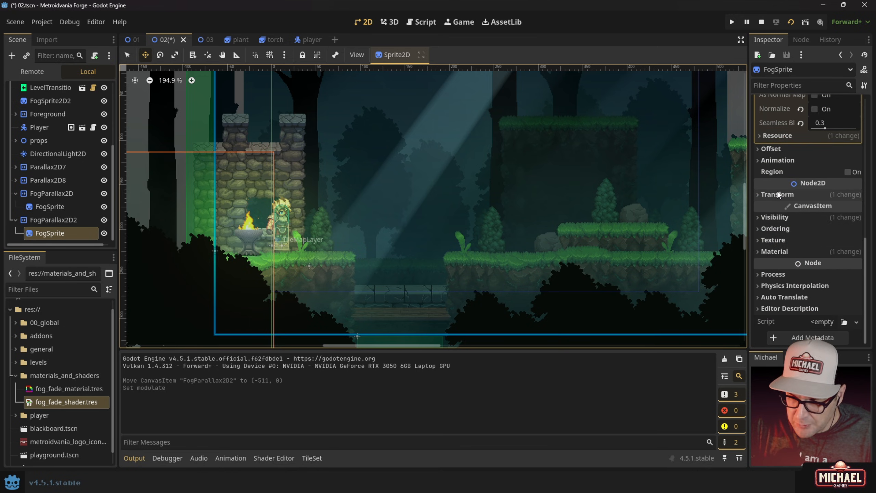
{"action": "left_click", "coordinate": [770, 217]}
{"action": "left_click", "coordinate": [836, 248]}
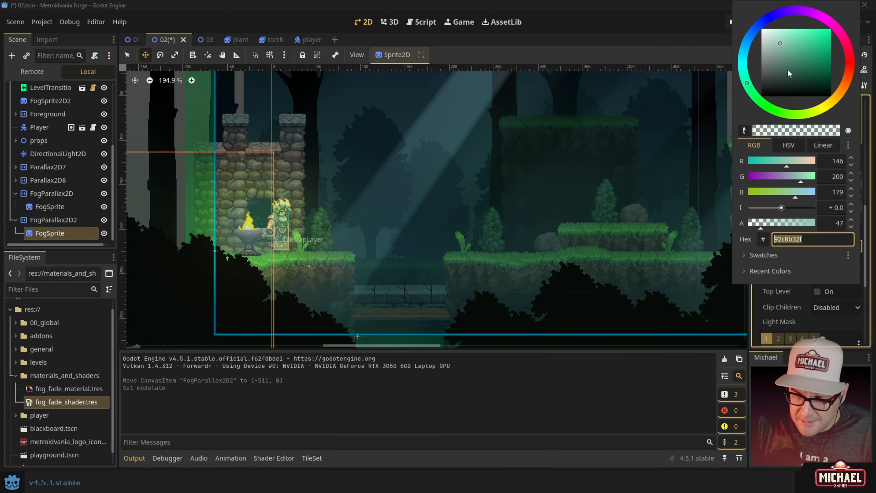
{"action": "mouse_move", "coordinate": [789, 73]}
{"action": "left_mouse_down"}
{"action": "mouse_move", "coordinate": [752, 54]}
{"action": "mouse_move", "coordinate": [761, 29]}
{"action": "left_mouse_up"}
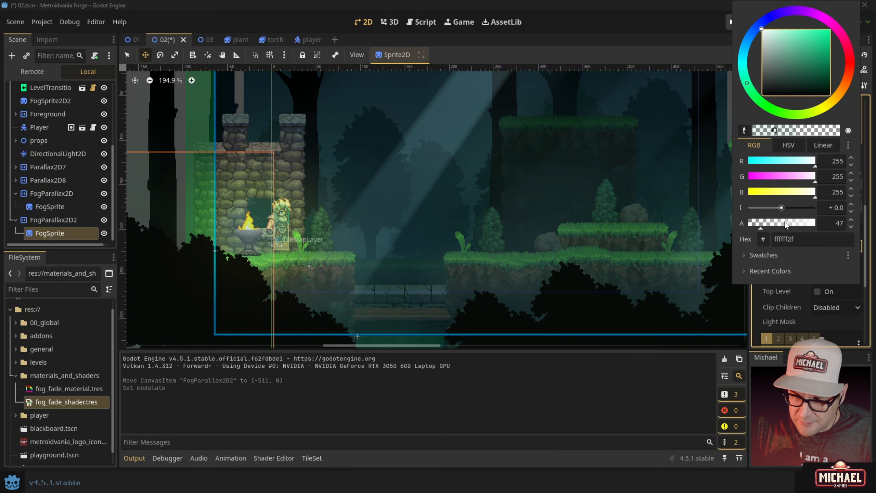
{"action": "left_click_drag", "start_coordinate": [785, 224], "coordinate": [822, 227]}
{"action": "mouse_move", "coordinate": [784, 78]}
{"action": "left_mouse_down"}
{"action": "mouse_move", "coordinate": [738, 94]}
{"action": "mouse_move", "coordinate": [775, 52]}
{"action": "mouse_move", "coordinate": [701, 134]}
{"action": "left_mouse_up"}
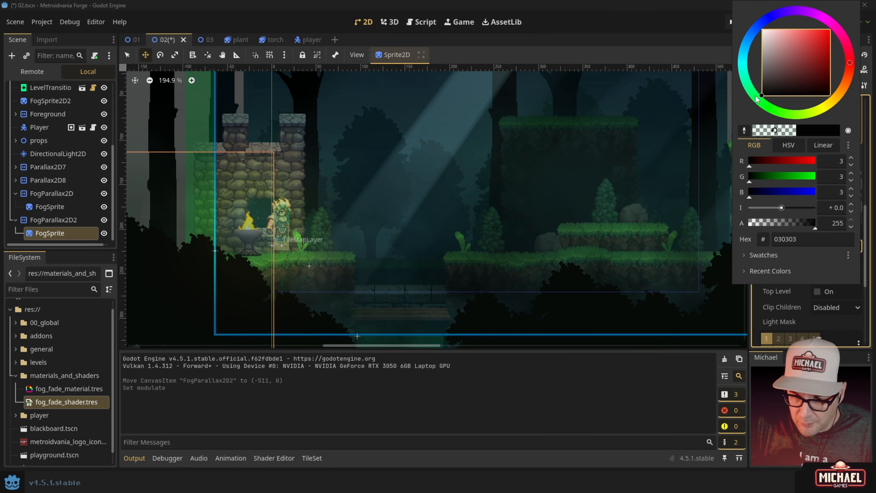
{"action": "left_click", "coordinate": [746, 84]}
{"action": "mouse_move", "coordinate": [765, 91]}
{"action": "left_mouse_down"}
{"action": "mouse_move", "coordinate": [802, 81]}
{"action": "mouse_move", "coordinate": [787, 52]}
{"action": "mouse_move", "coordinate": [809, 74]}
{"action": "mouse_move", "coordinate": [776, 31]}
{"action": "mouse_move", "coordinate": [784, 56]}
{"action": "left_mouse_up"}
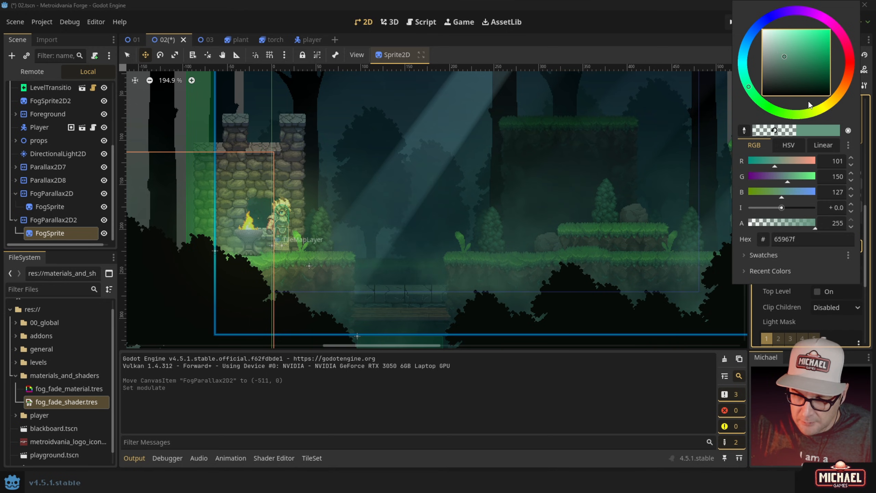
- Try olive-green and bright red modulate colours on FogParallax2D2's FogSprite
{"action": "mouse_move", "coordinate": [815, 110]}
{"action": "left_mouse_down"}
{"action": "mouse_move", "coordinate": [849, 85]}
{"action": "mouse_move", "coordinate": [822, 111]}
{"action": "mouse_move", "coordinate": [798, 116]}
{"action": "left_mouse_up"}
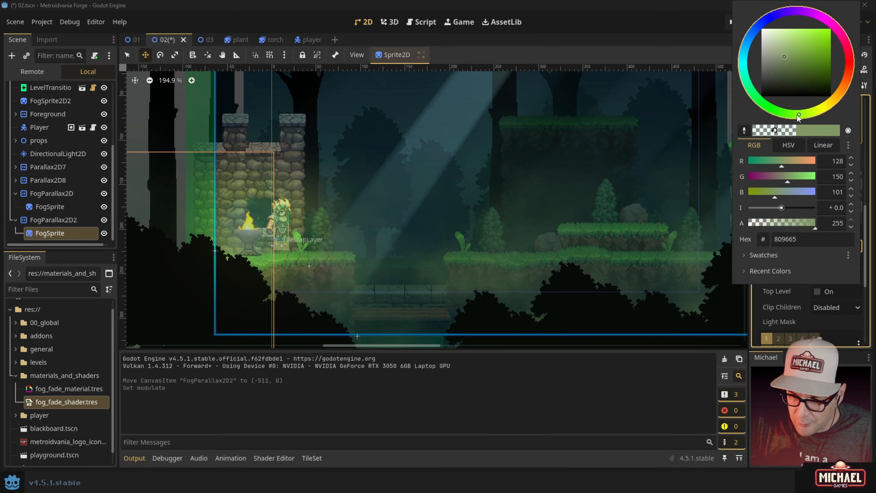
{"action": "mouse_move", "coordinate": [788, 63]}
{"action": "left_mouse_down"}
{"action": "mouse_move", "coordinate": [816, 45]}
{"action": "mouse_move", "coordinate": [786, 35]}
{"action": "mouse_move", "coordinate": [766, 51]}
{"action": "mouse_move", "coordinate": [791, 66]}
{"action": "mouse_move", "coordinate": [782, 64]}
{"action": "left_mouse_up"}
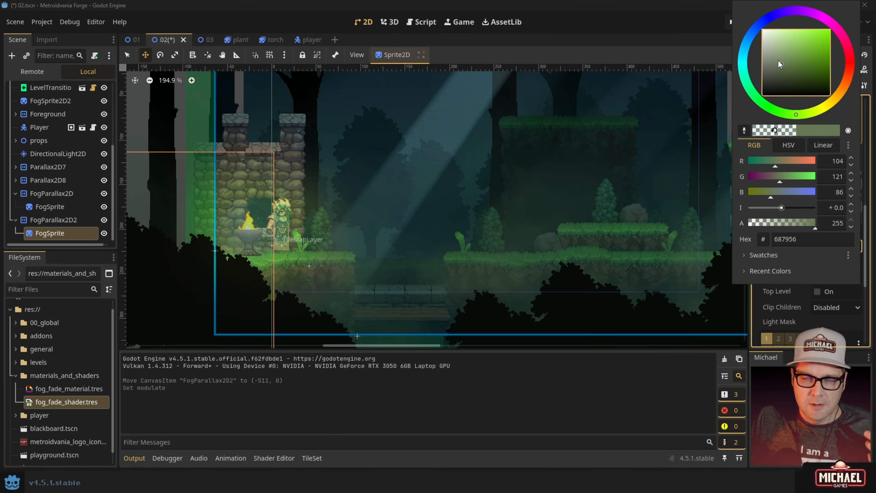
{"action": "left_click_drag", "start_coordinate": [778, 60], "coordinate": [831, 29]}
{"action": "left_click", "coordinate": [849, 55]}
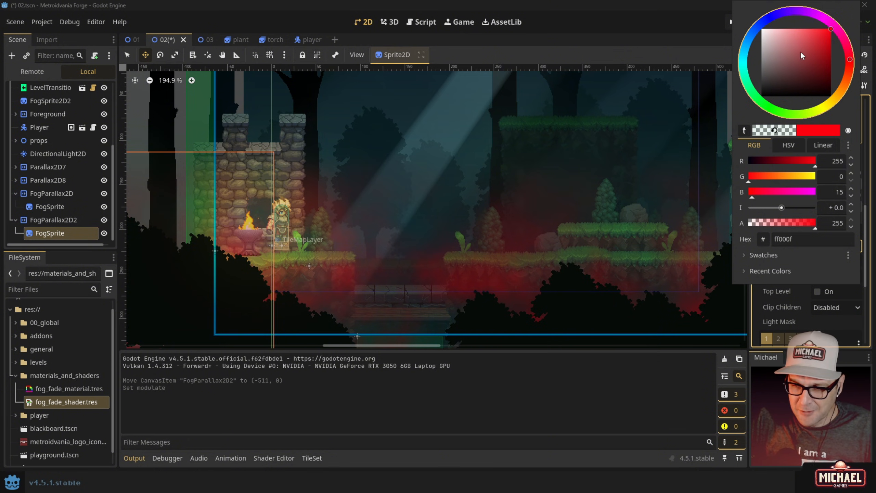
- Set the modulate colour of FogParallax2D2's FogSprite to the muted green 69855d with a reduced alpha
{"action": "left_click_drag", "start_coordinate": [807, 51], "coordinate": [784, 60]}
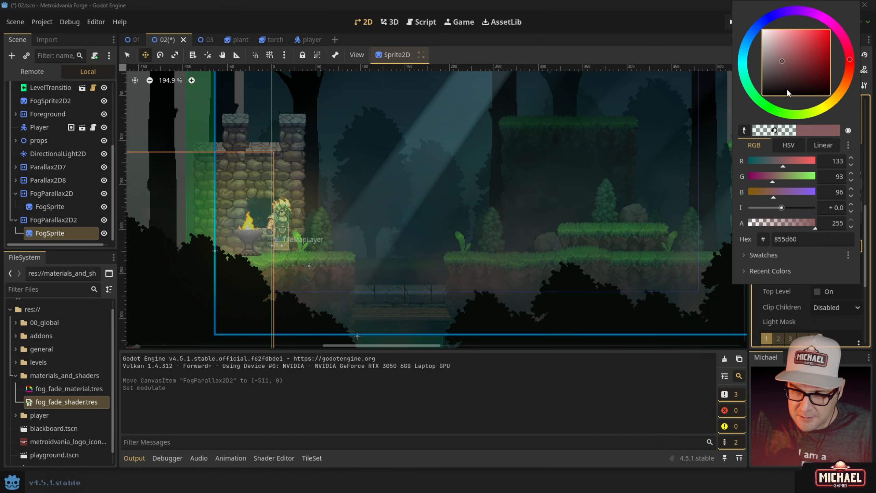
{"action": "left_click_drag", "start_coordinate": [778, 21], "coordinate": [768, 18]}
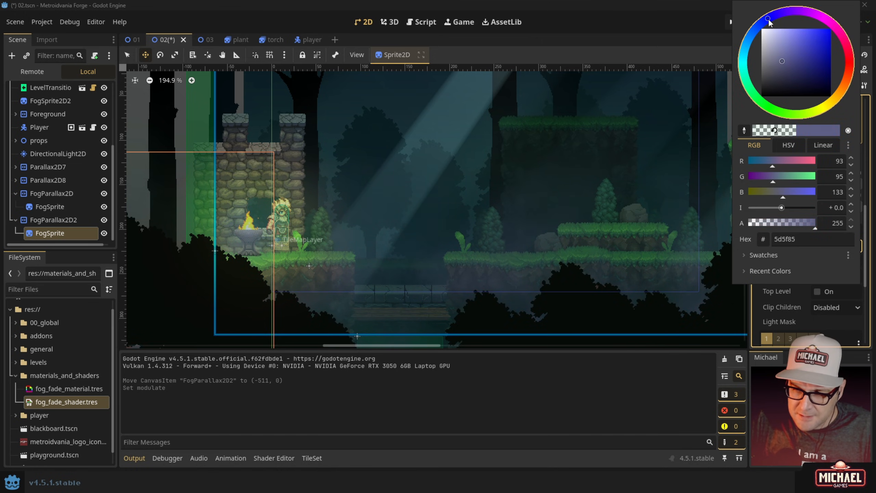
{"action": "left_click", "coordinate": [787, 116]}
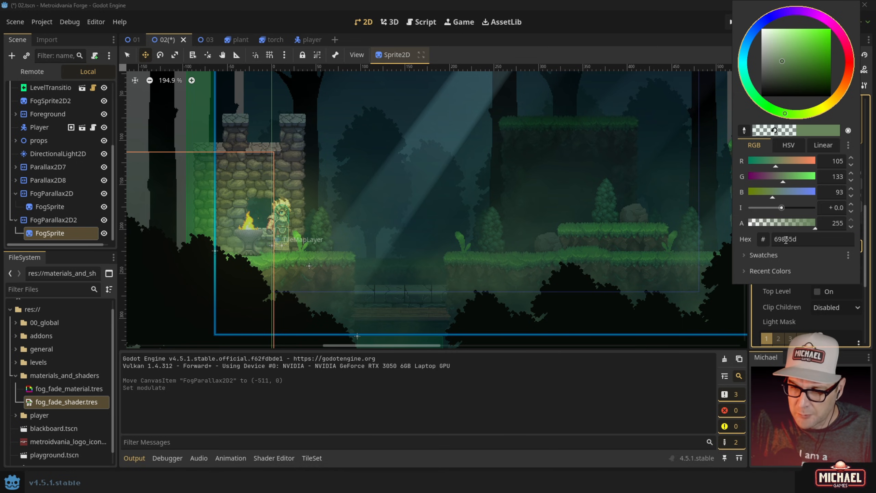
{"action": "left_click_drag", "start_coordinate": [808, 223], "coordinate": [782, 223]}
{"action": "left_click", "coordinate": [711, 171]}
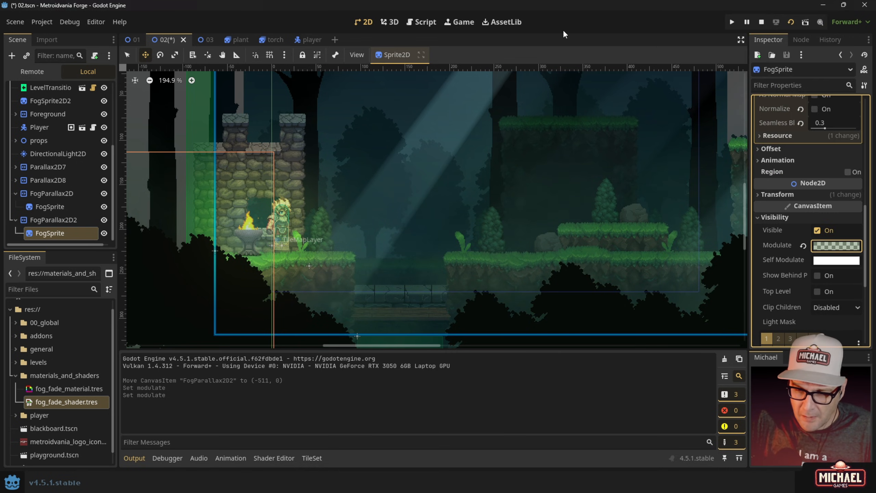
- Run the game and move the player across level 02 to check the recoloured fog, then return to the editor
{"action": "key", "text": "F5"}
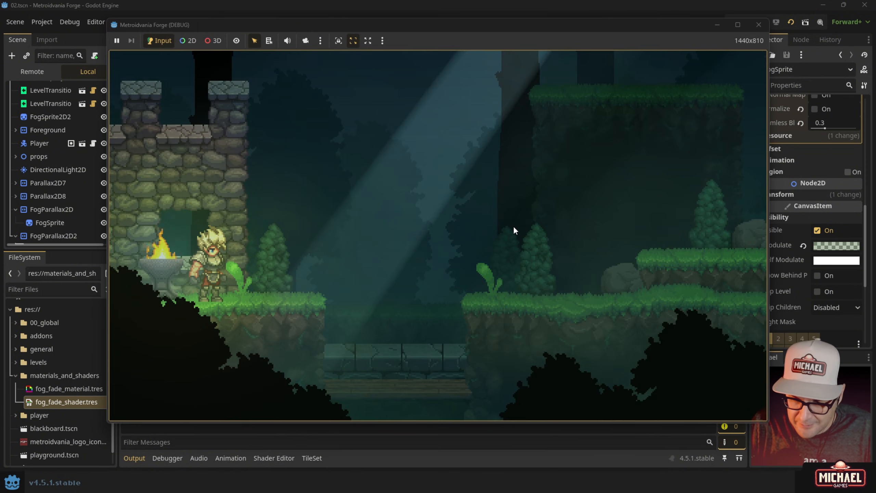
{"action": "key", "text": "d"}
{"action": "key", "text": "space"}
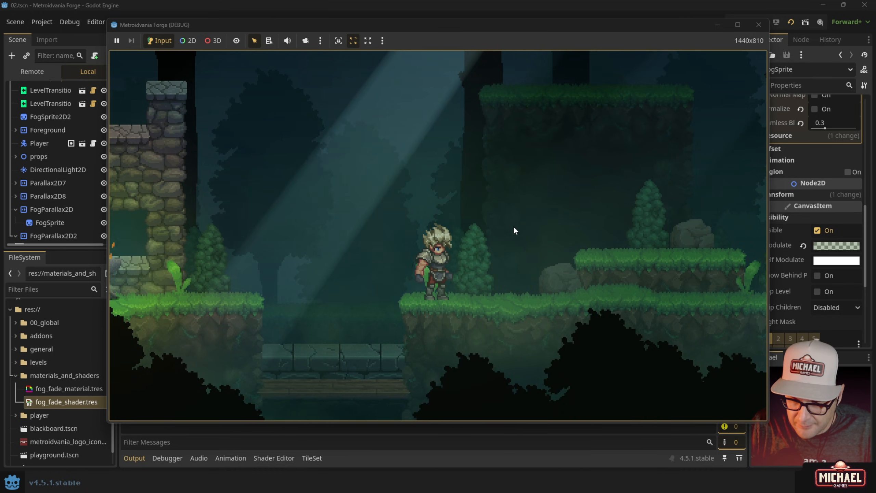
{"action": "key", "text": "d"}
{"action": "key", "text": "space"}
{"action": "key", "text": "d"}
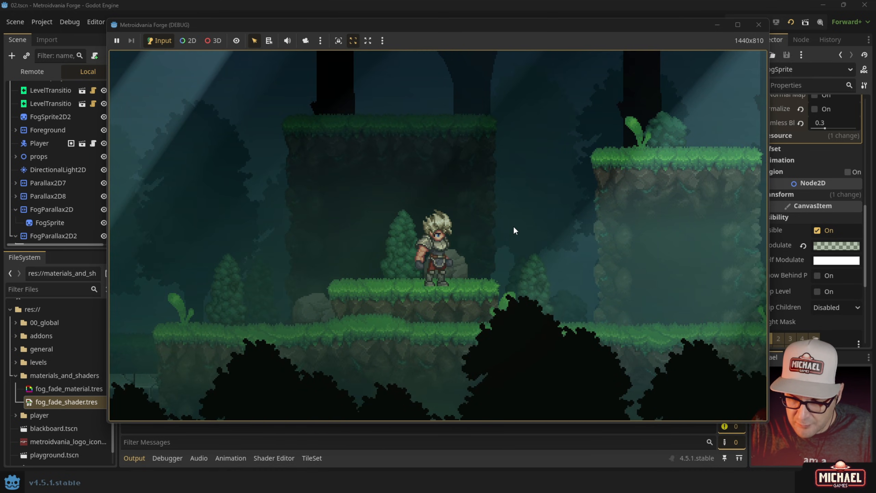
{"action": "key", "text": "space"}
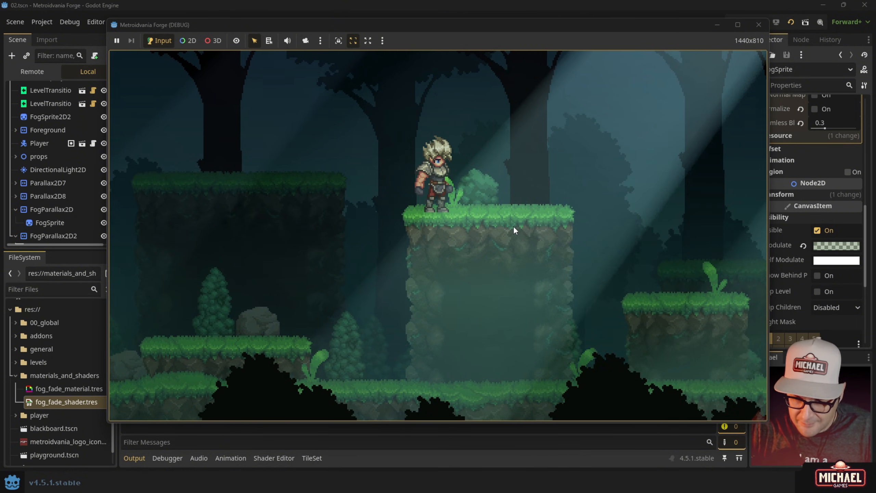
{"action": "key", "text": "F8"}
- Set FogParallax2D's horizontal autoscroll to -30 px/s and save the scene
{"action": "scroll", "coordinate": [77, 223], "scroll_direction": "down", "scroll_amount": 1}
{"action": "left_click", "coordinate": [62, 221]}
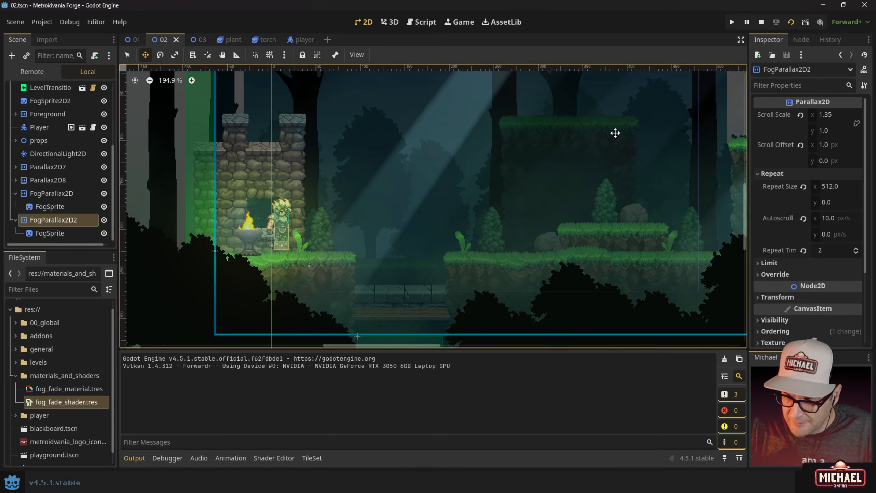
{"action": "scroll", "coordinate": [603, 151], "scroll_direction": "down", "scroll_amount": 6}
{"action": "scroll", "coordinate": [211, 244], "scroll_direction": "up", "scroll_amount": 13}
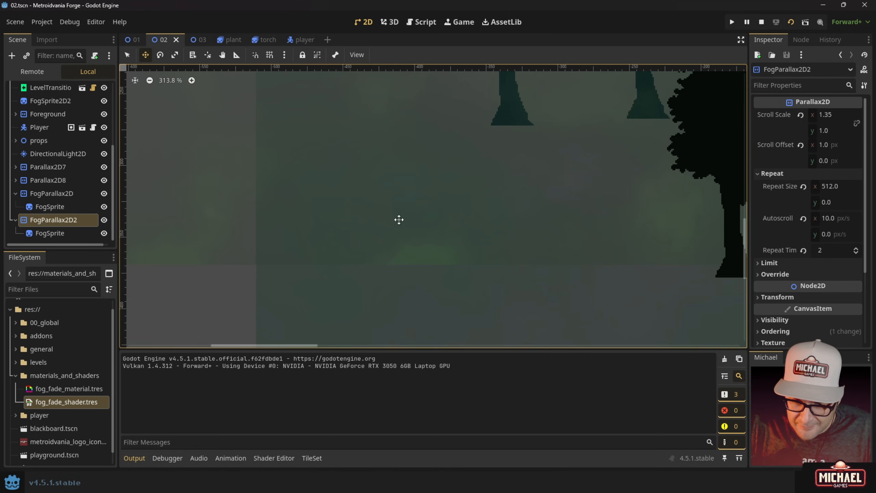
{"action": "scroll", "coordinate": [439, 194], "scroll_direction": "down", "scroll_amount": 6}
{"action": "middle_click_drag", "start_coordinate": [587, 153], "coordinate": [130, 288]}
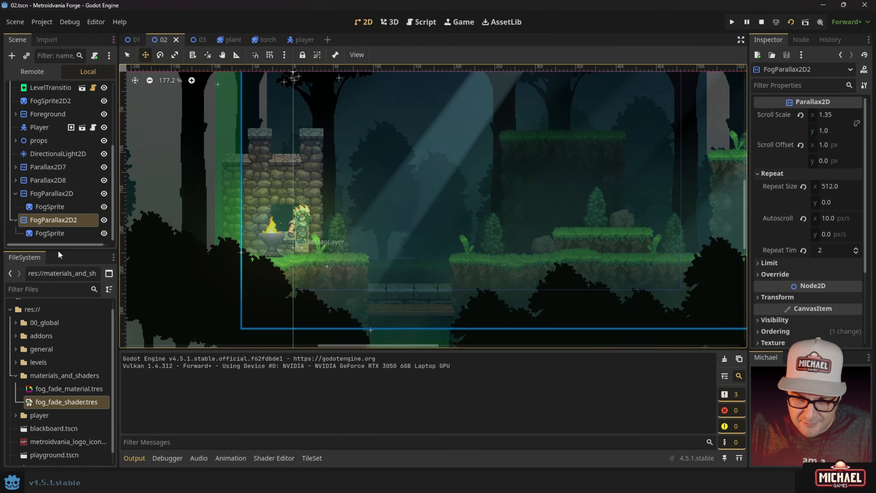
{"action": "left_click", "coordinate": [49, 195]}
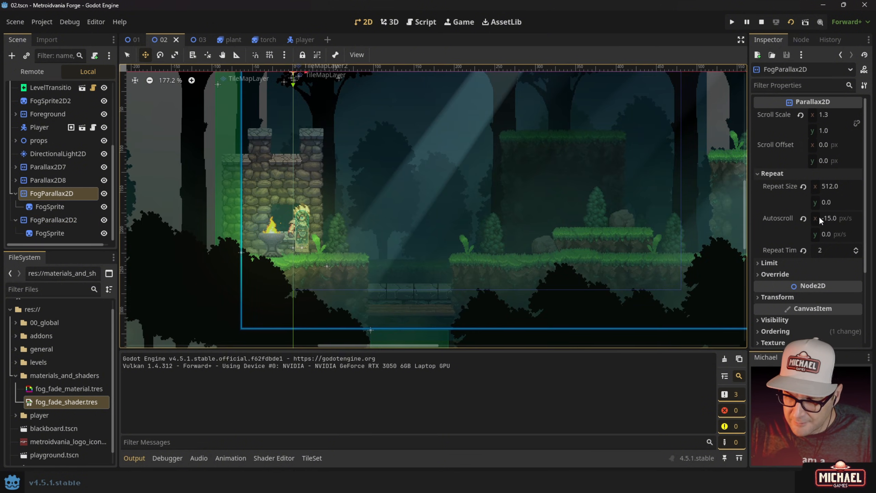
{"action": "left_click", "coordinate": [836, 220]}
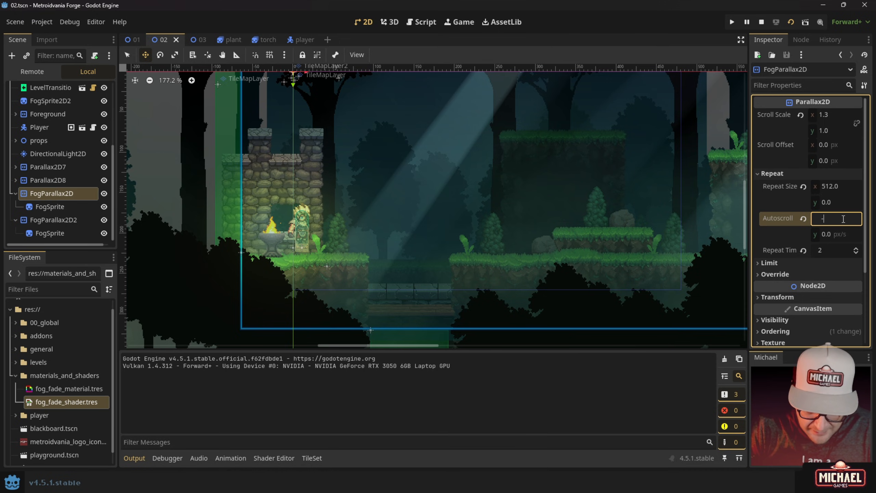
{"action": "key", "text": "Return"}
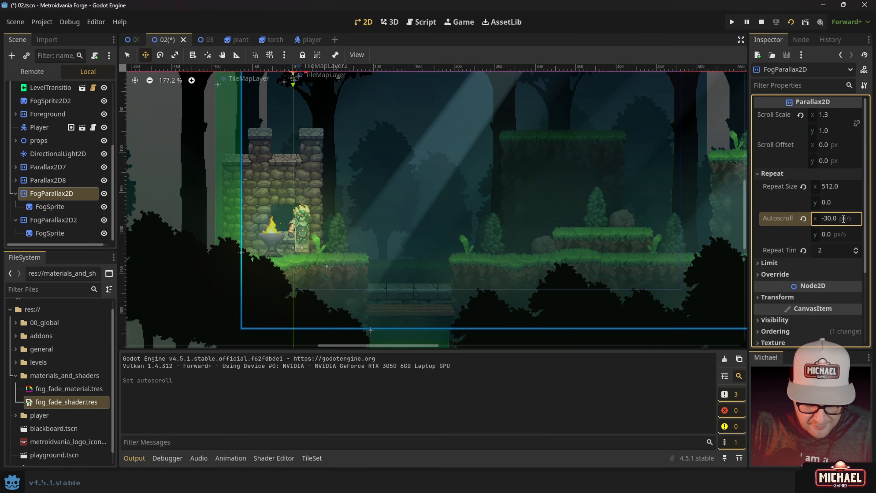
{"action": "key", "text": "ctrl+s"}
- Walk the player back towards the level's start in the running game to check the fog drift, then return to the editor
{"action": "key", "text": "F6"}
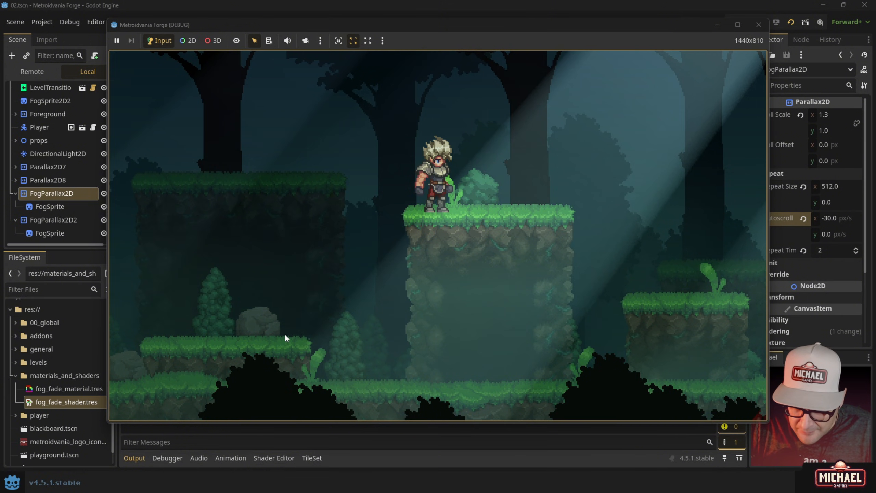
{"action": "key", "text": "a"}
{"action": "key", "text": "a"}
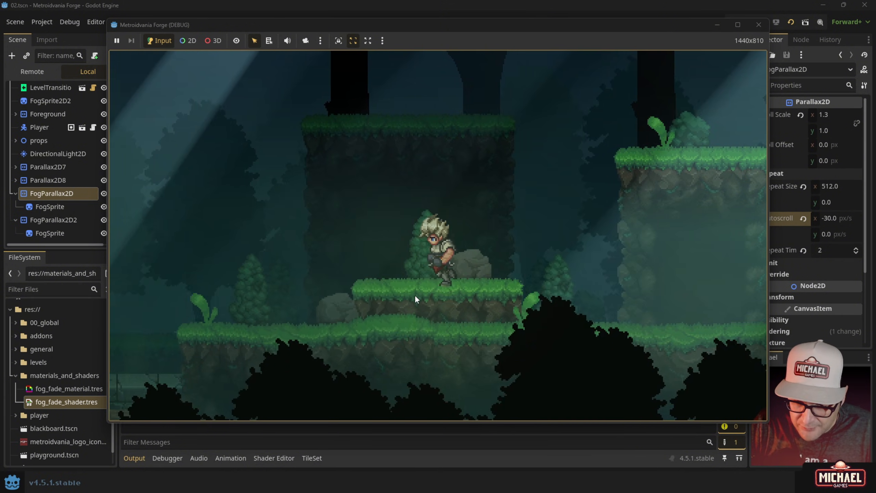
{"action": "key", "text": "a"}
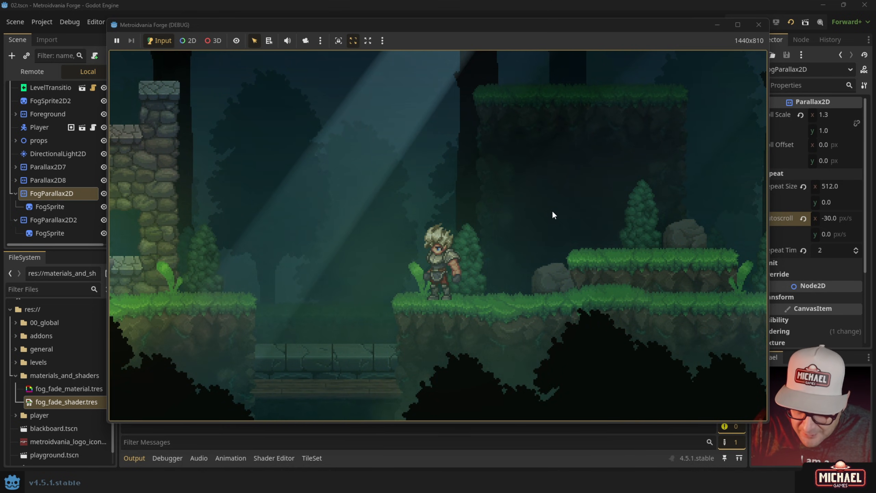
{"action": "left_click", "coordinate": [759, 24]}
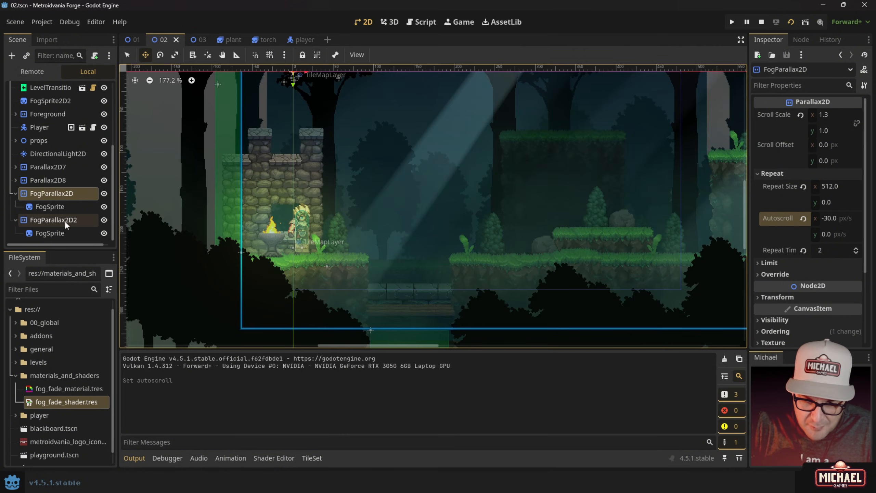
- Set the modulate colour of FogParallax2D's FogSprite to opaque white ffffff, save the scene and check it in the running game
{"action": "left_click", "coordinate": [55, 206]}
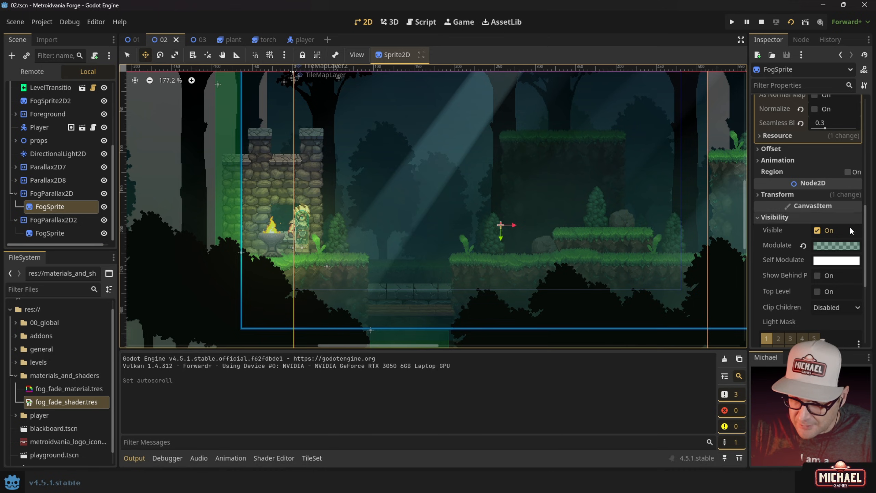
{"action": "left_click", "coordinate": [826, 243]}
{"action": "left_click_drag", "start_coordinate": [798, 222], "coordinate": [823, 229]}
{"action": "left_click_drag", "start_coordinate": [786, 70], "coordinate": [725, 24]}
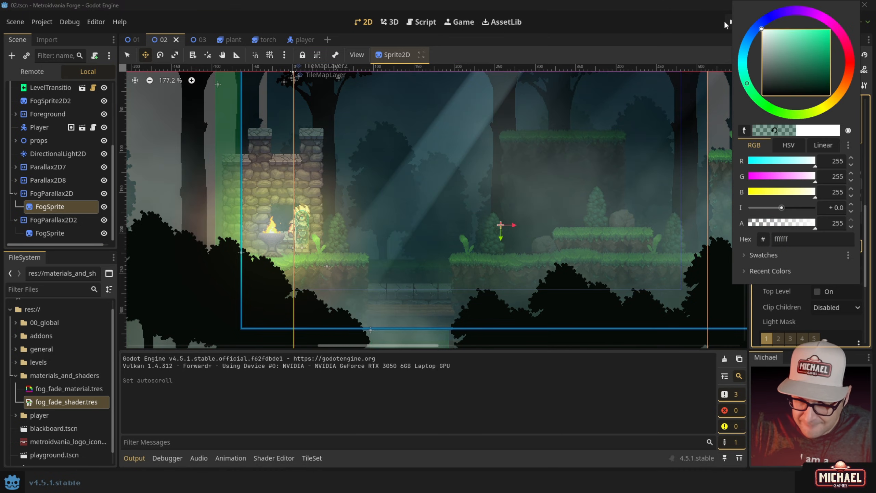
{"action": "left_click", "coordinate": [573, 152]}
{"action": "key", "text": "ctrl+s"}
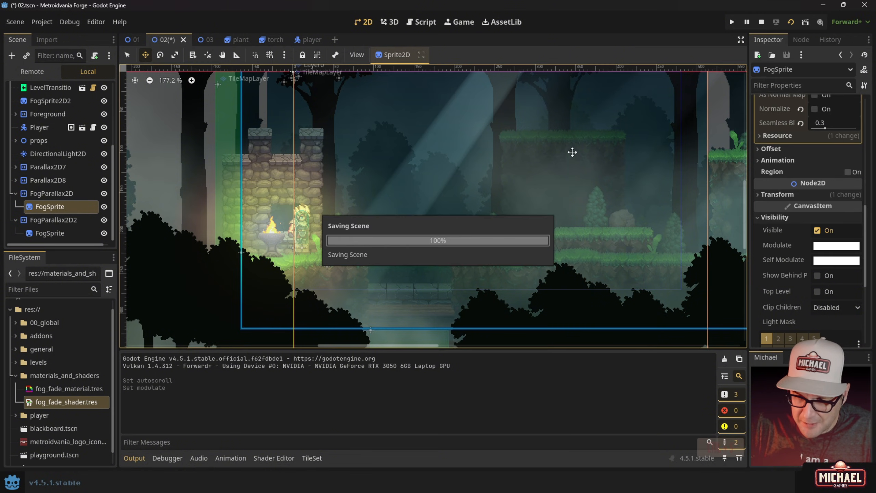
{"action": "key", "text": "alt+Tab"}
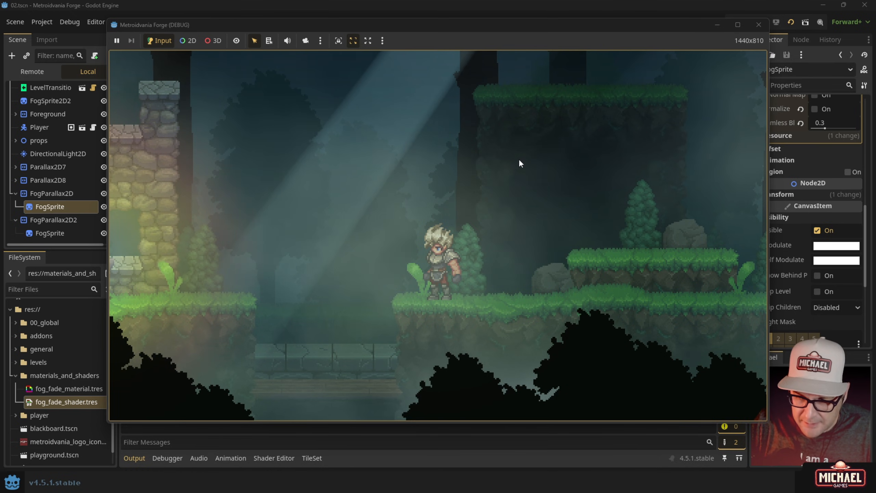
{"action": "left_click", "coordinate": [514, 10]}
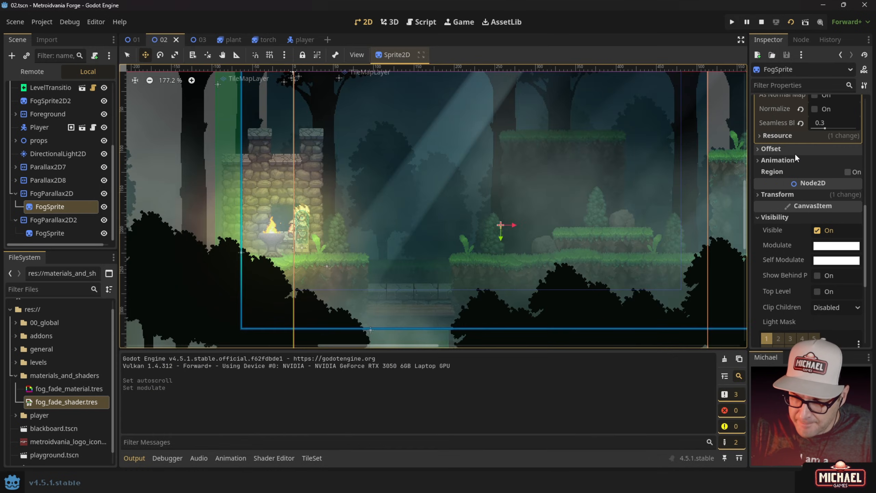
- Enable Normalize on the noise texture of FogParallax2D's FogSprite, save the scene and check the fog in the running game
{"action": "scroll", "coordinate": [795, 153], "scroll_direction": "up", "scroll_amount": 5}
{"action": "scroll", "coordinate": [811, 152], "scroll_direction": "up", "scroll_amount": 4}
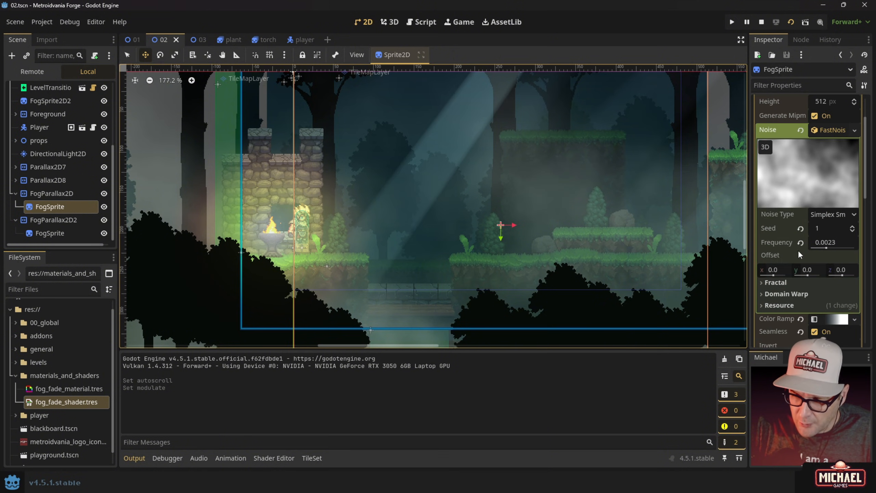
{"action": "left_click", "coordinate": [792, 223]}
{"action": "left_click", "coordinate": [782, 284]}
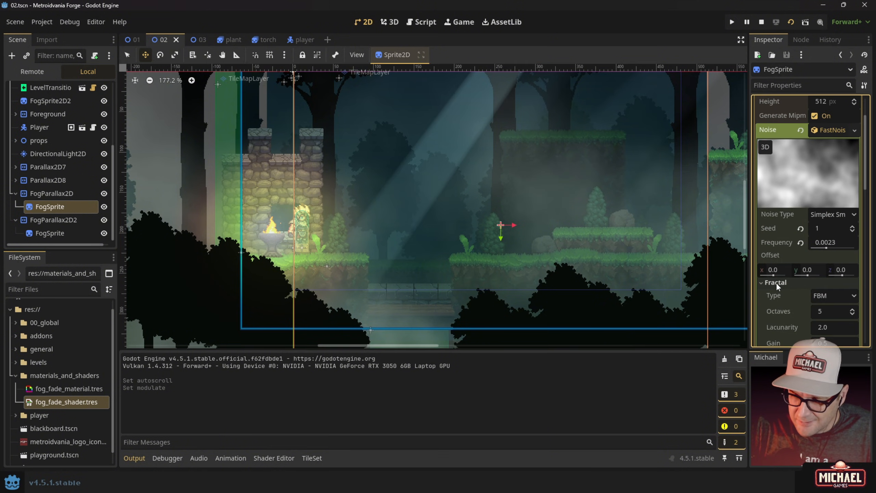
{"action": "scroll", "coordinate": [777, 283], "scroll_direction": "down", "scroll_amount": 3}
{"action": "left_click", "coordinate": [776, 220]}
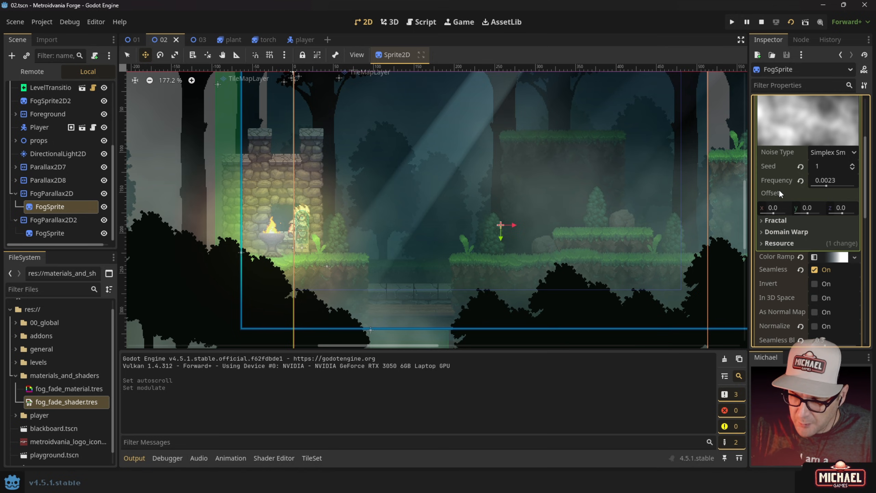
{"action": "scroll", "coordinate": [780, 291], "scroll_direction": "down", "scroll_amount": 3}
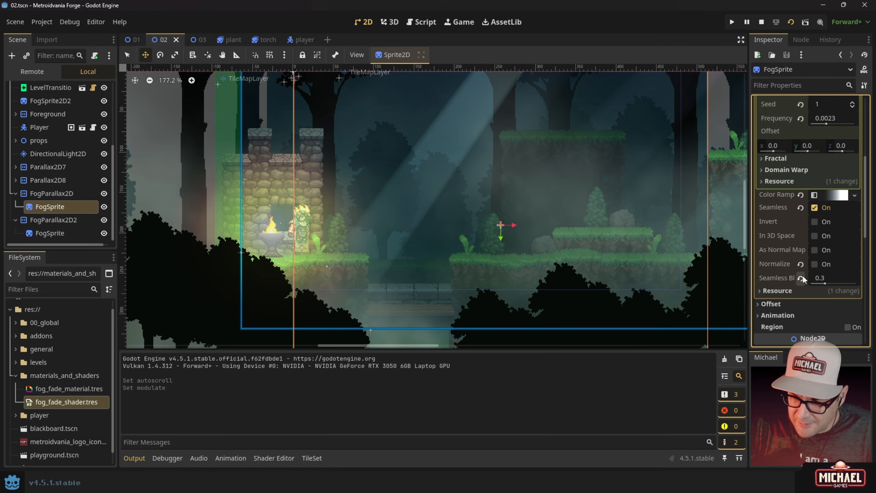
{"action": "left_click", "coordinate": [814, 265]}
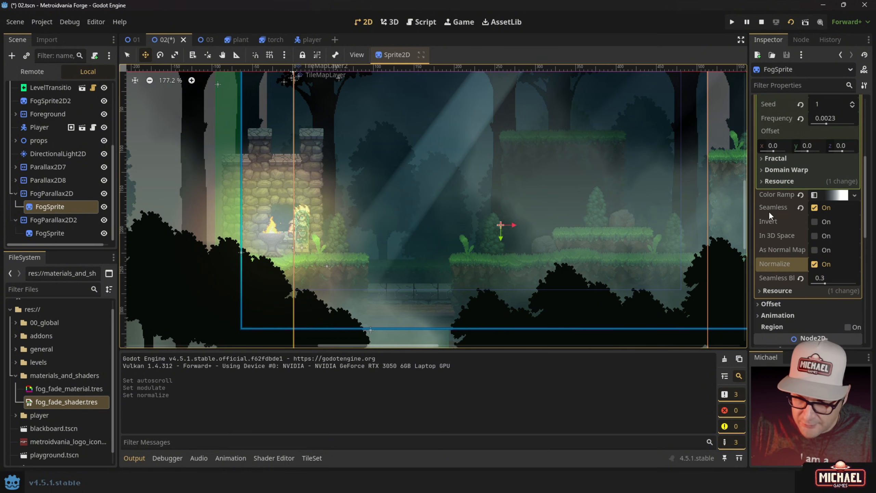
{"action": "scroll", "coordinate": [822, 276], "scroll_direction": "down", "scroll_amount": 6}
{"action": "key", "text": "ctrl+s"}
{"action": "key", "text": "alt+Tab"}
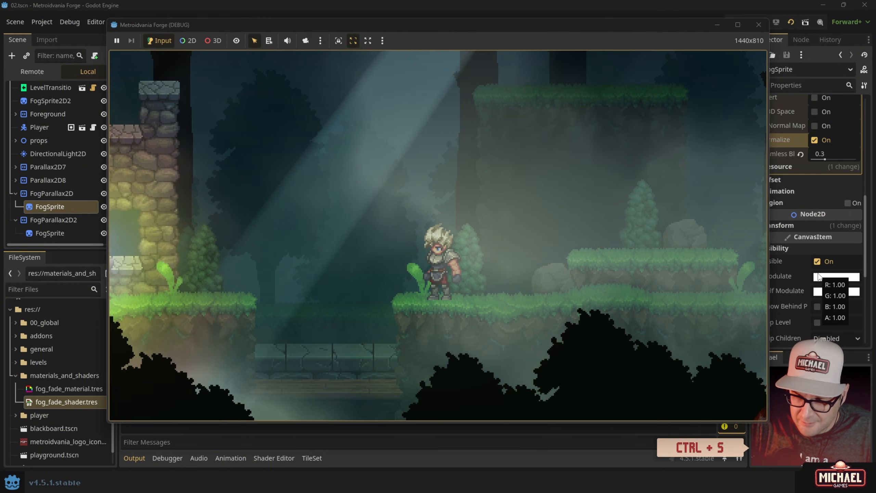
{"action": "key", "text": "alt+Tab"}
- Set the modulate colour of FogParallax2D's FogSprite to a muted blue (R 71, G 95, B 115) and save the scene
{"action": "scroll", "coordinate": [807, 283], "scroll_direction": "down", "scroll_amount": 10}
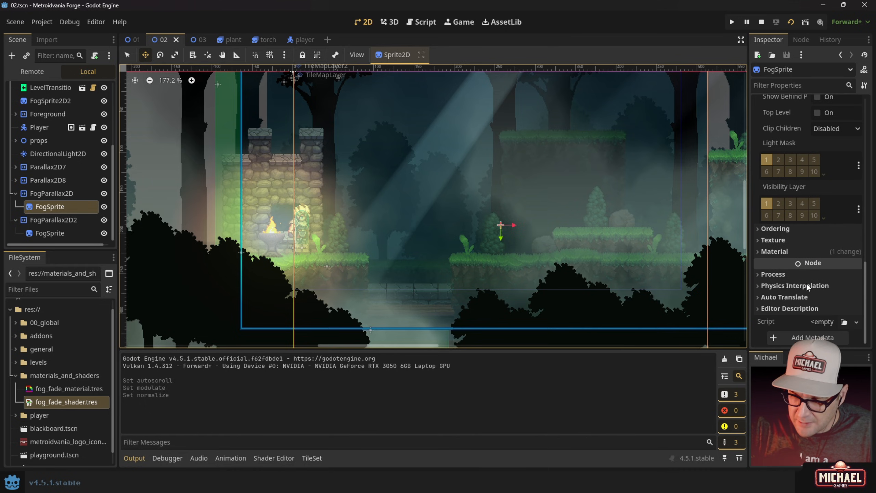
{"action": "scroll", "coordinate": [803, 255], "scroll_direction": "up", "scroll_amount": 5}
{"action": "left_click", "coordinate": [821, 160]}
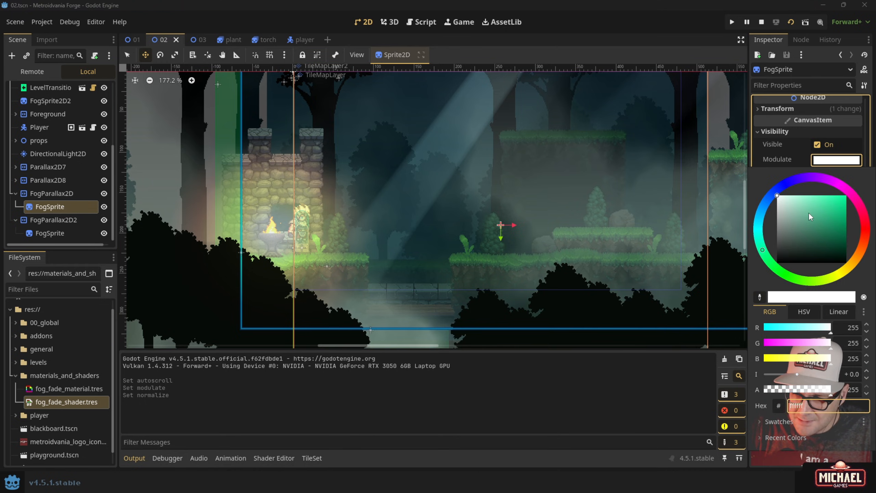
{"action": "left_click_drag", "start_coordinate": [805, 214], "coordinate": [804, 233]}
{"action": "left_click", "coordinate": [764, 205]}
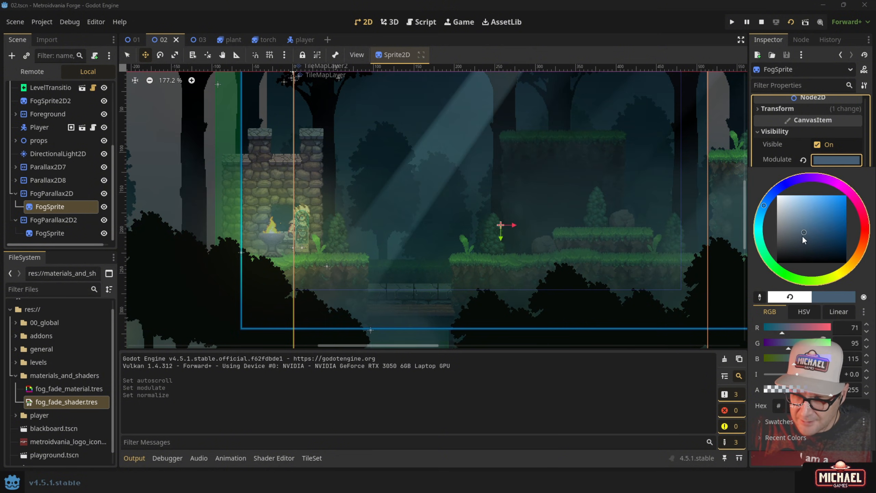
{"action": "left_click", "coordinate": [717, 139]}
{"action": "key", "text": "ctrl+s"}
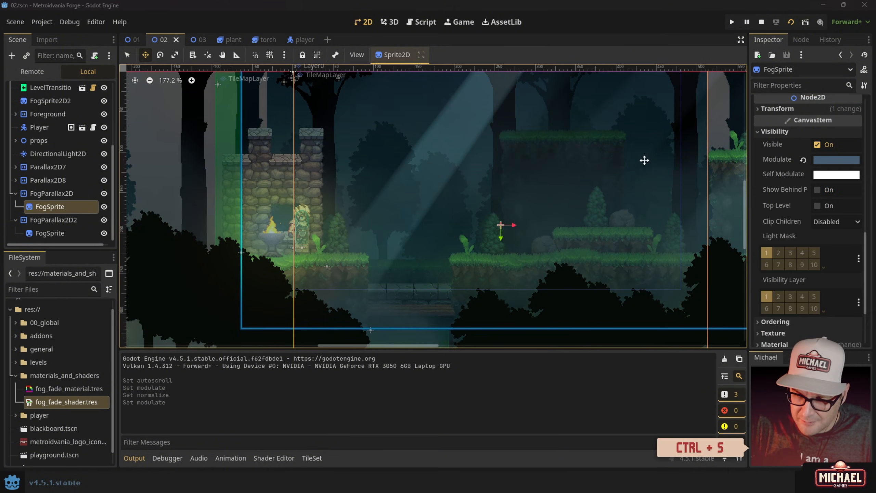
- Run the player through the level to the castle torches and back in the running game to check the blue fog, then return to the editor
{"action": "key", "text": "alt+Tab"}
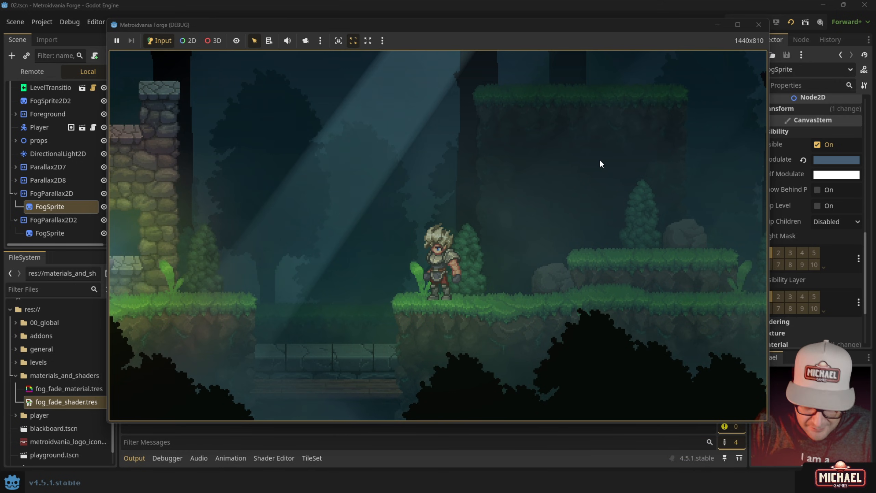
{"action": "key", "text": "Right"}
{"action": "key", "text": "space"}
{"action": "key", "text": "space"}
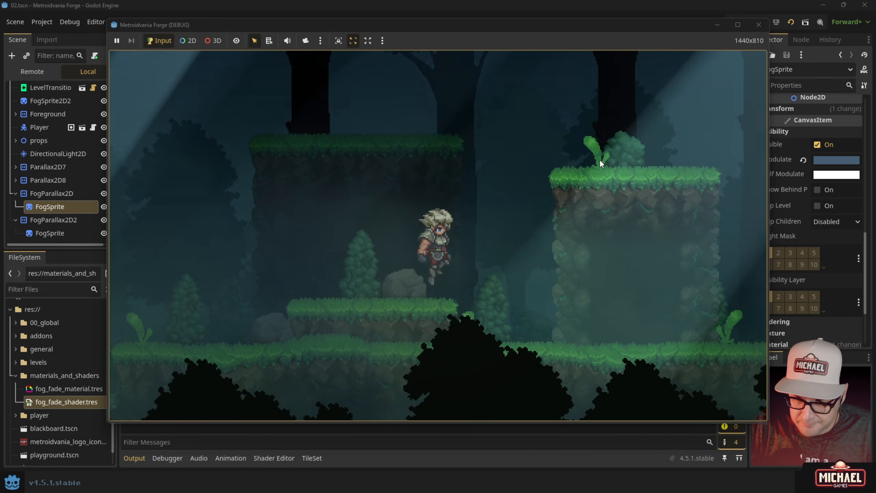
{"action": "key", "text": "Right"}
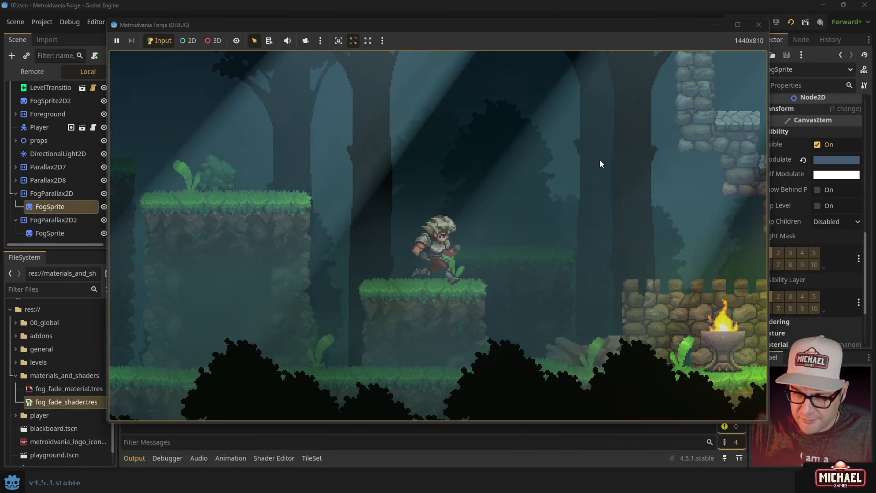
{"action": "key", "text": "Right"}
{"action": "key", "text": "Right"}
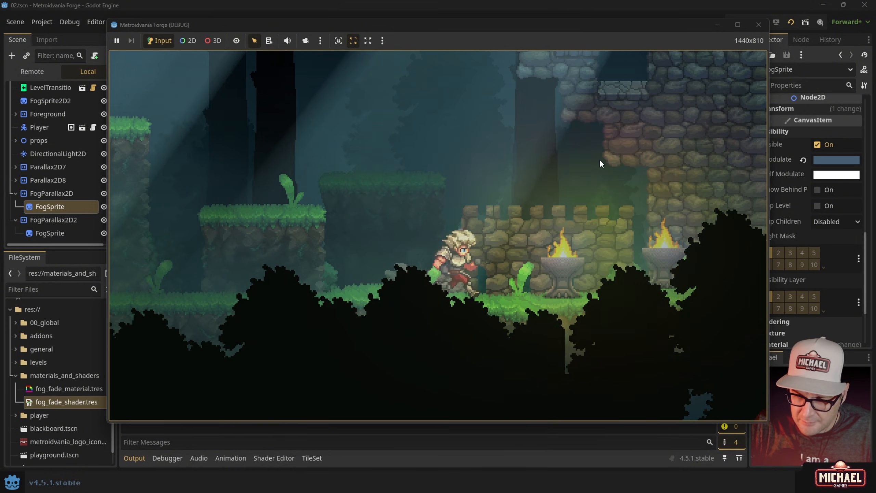
{"action": "key", "text": "Right"}
{"action": "key", "text": "Left"}
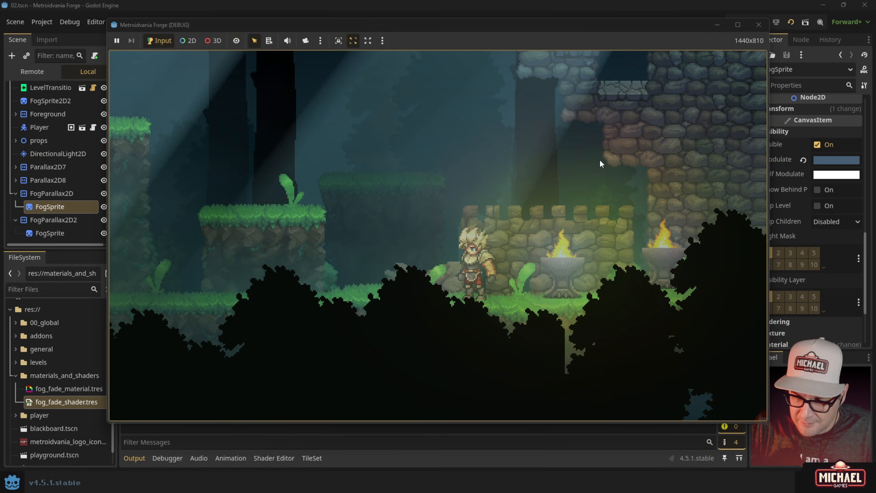
{"action": "key", "text": "Right"}
{"action": "key", "text": "Left"}
{"action": "key", "text": "space"}
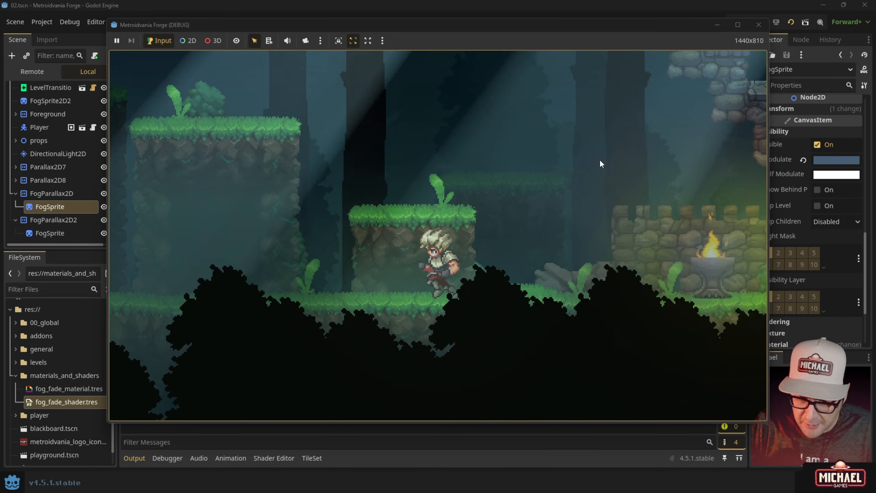
{"action": "key", "text": "Left"}
{"action": "key", "text": "space"}
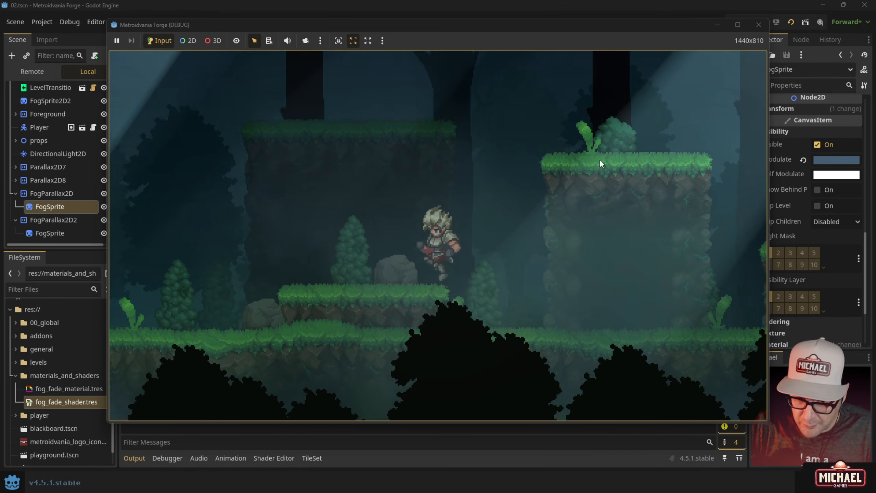
{"action": "key", "text": "Left"}
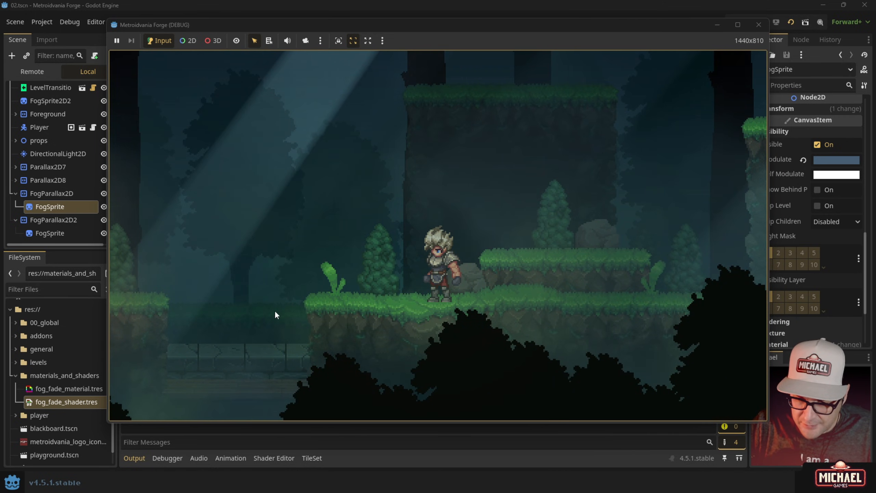
{"action": "key", "text": "F8"}
- Set FogParallax2D2's horizontal autoscroll to -15 px/s and compare its settings with FogParallax2D
{"action": "left_click", "coordinate": [62, 233]}
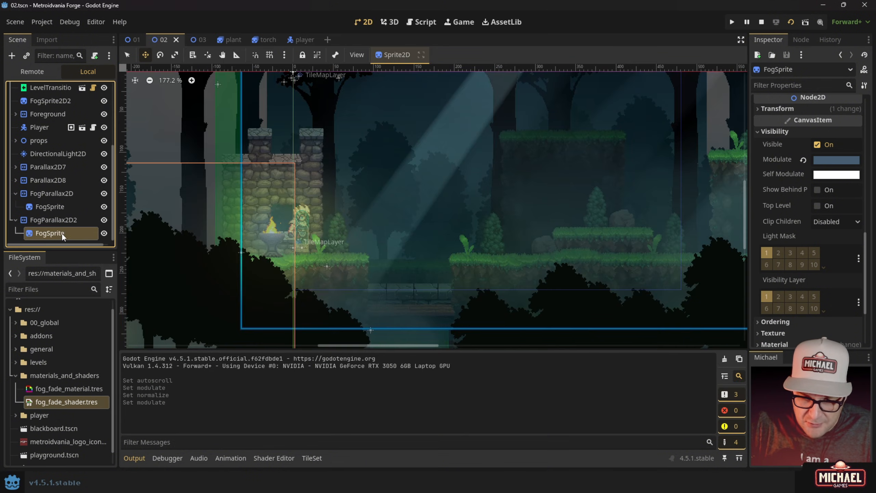
{"action": "left_click", "coordinate": [58, 220]}
{"action": "left_click", "coordinate": [839, 217]}
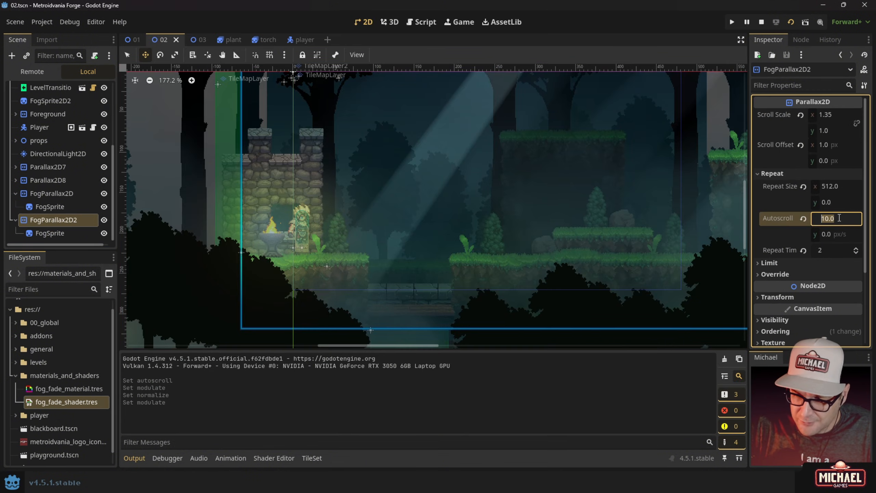
{"action": "type", "text": "-15"}
{"action": "key", "text": "Return"}
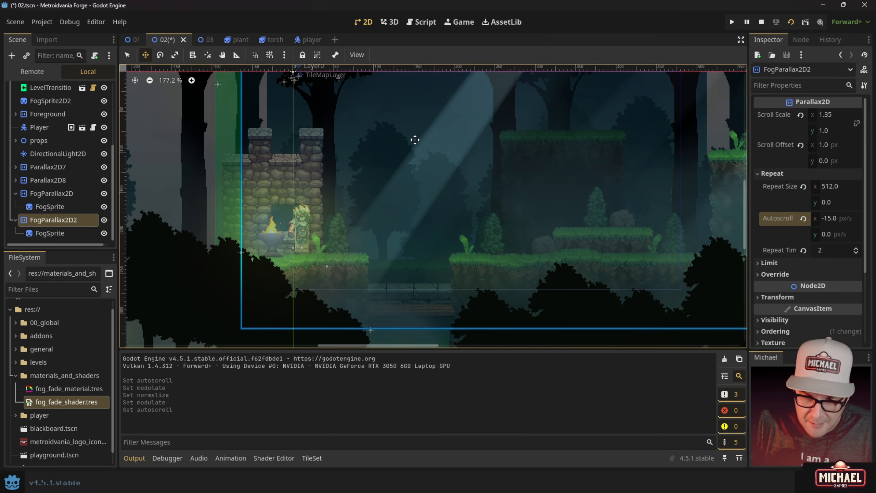
{"action": "left_click", "coordinate": [65, 195]}
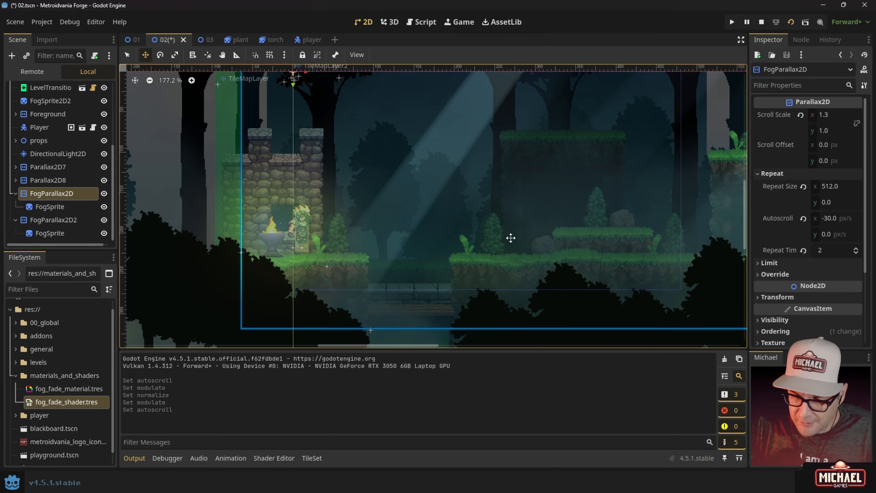
{"action": "left_click", "coordinate": [57, 223]}
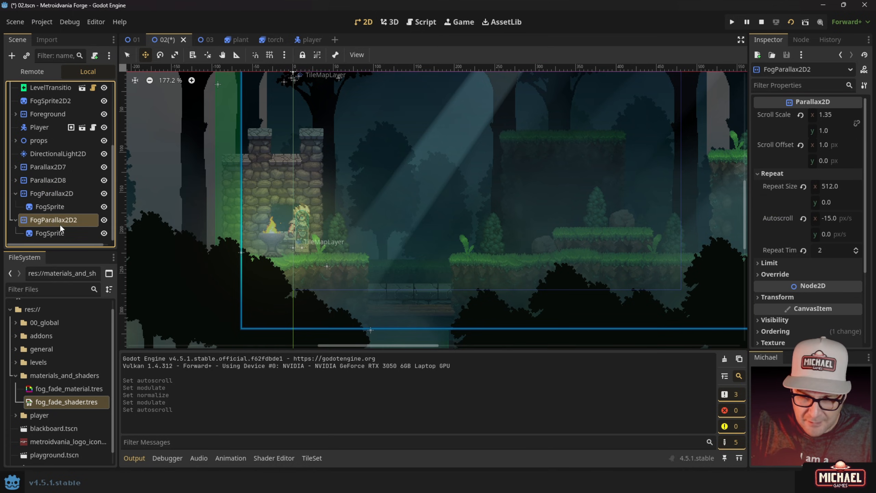
- Lighten the modulate colour of FogParallax2D2's FogSprite to pale green bee2ae at alpha 125, save the scene and return to the running game
{"action": "left_click", "coordinate": [85, 233]}
{"action": "scroll", "coordinate": [838, 242], "scroll_direction": "down", "scroll_amount": 3}
{"action": "left_click", "coordinate": [834, 182]}
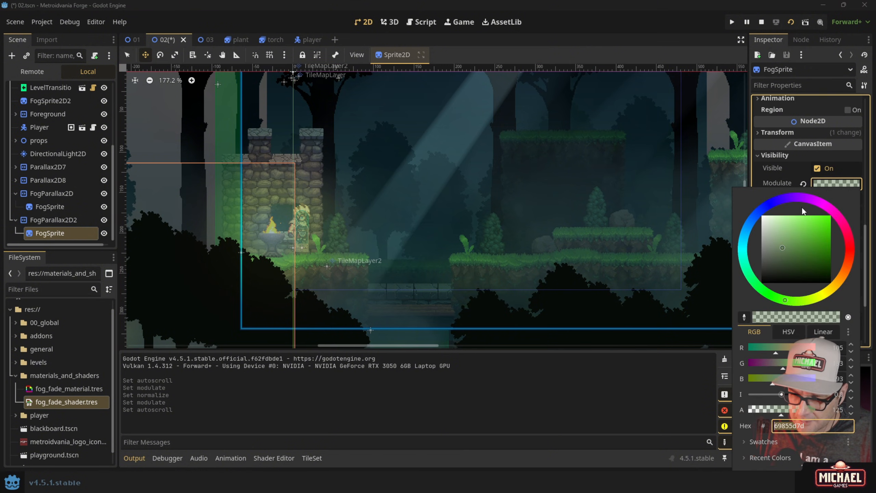
{"action": "left_click_drag", "start_coordinate": [782, 248], "coordinate": [784, 217]}
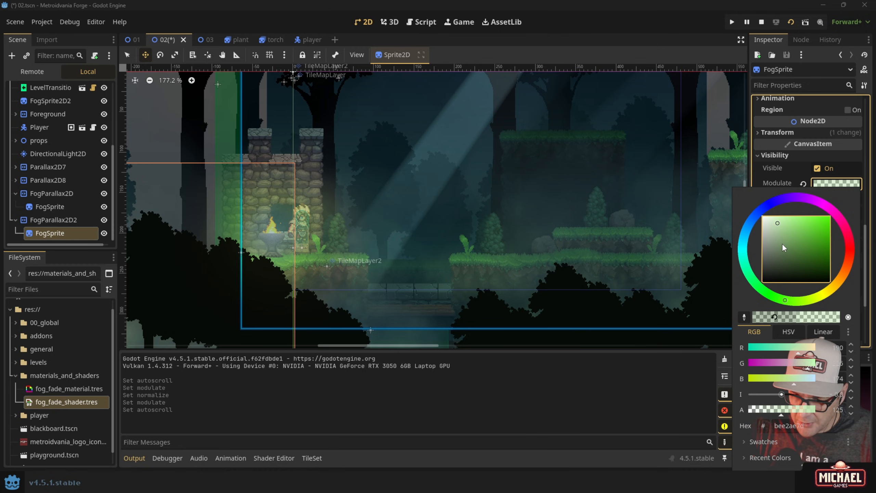
{"action": "key", "text": "ctrl+s"}
{"action": "key", "text": "F6"}
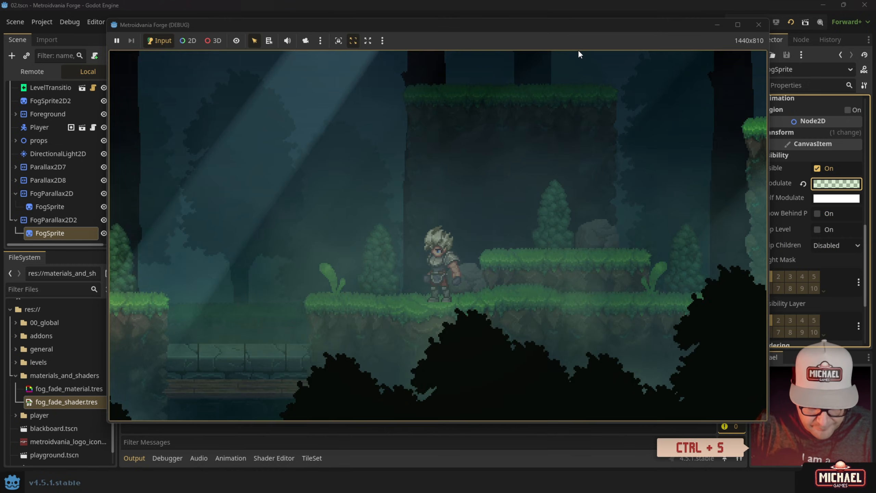
- Move the player back and forth across the level in the running game to examine both fog layers over the pit, platforms and castle walls
{"action": "key", "text": "Left"}
{"action": "key", "text": "space"}
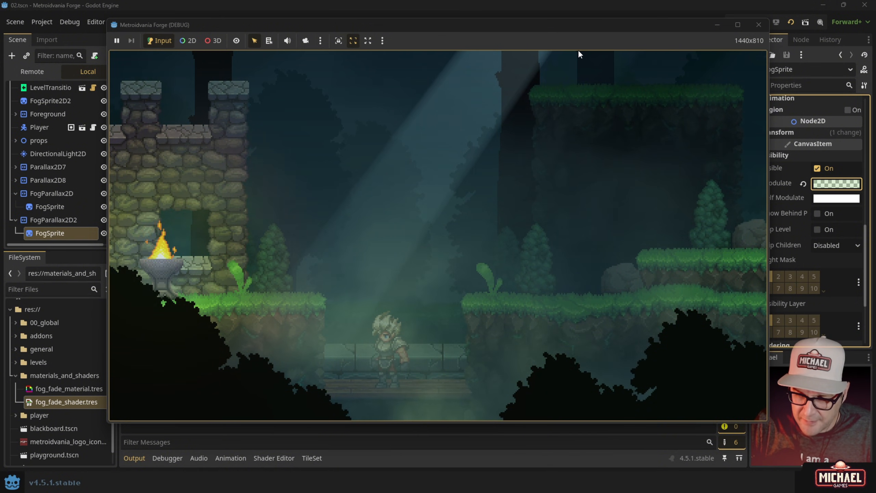
{"action": "key", "text": "space"}
{"action": "key", "text": "Right"}
{"action": "key", "text": "space"}
{"action": "key", "text": "Right"}
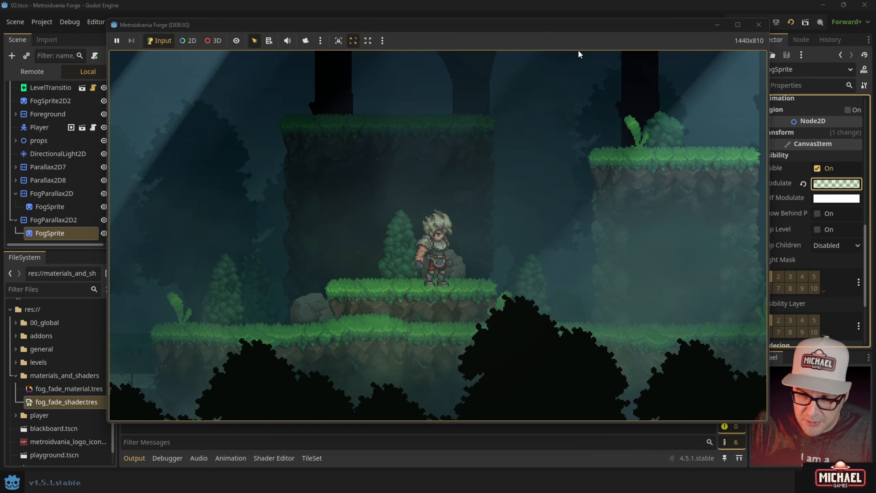
{"action": "key", "text": "space"}
{"action": "key", "text": "Left"}
{"action": "key", "text": "space"}
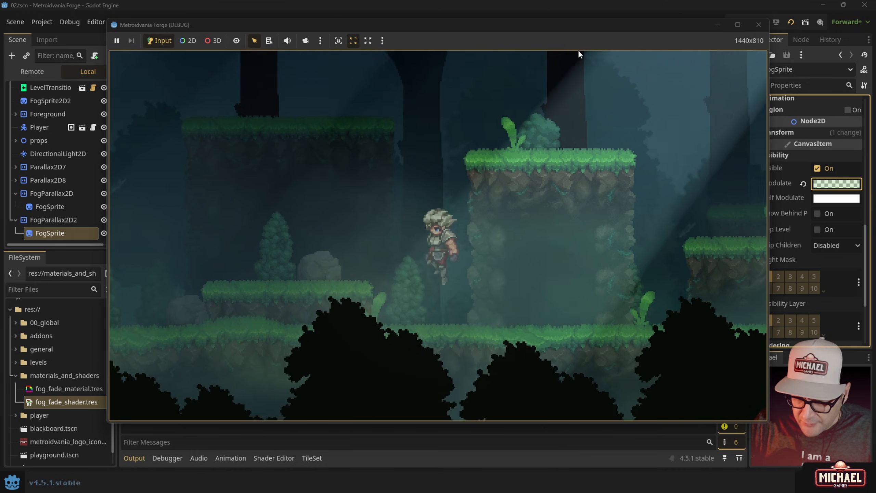
{"action": "key", "text": "Left"}
{"action": "key", "text": "space"}
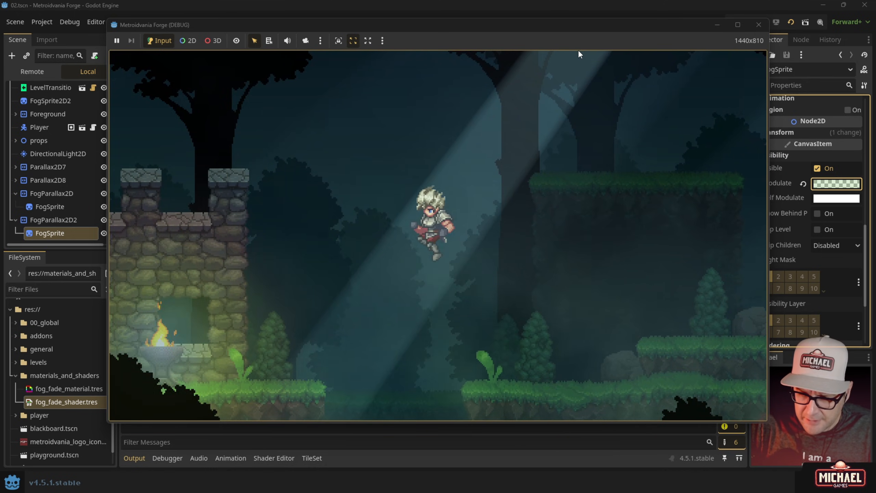
{"action": "key", "text": "Right"}
{"action": "key", "text": "space"}
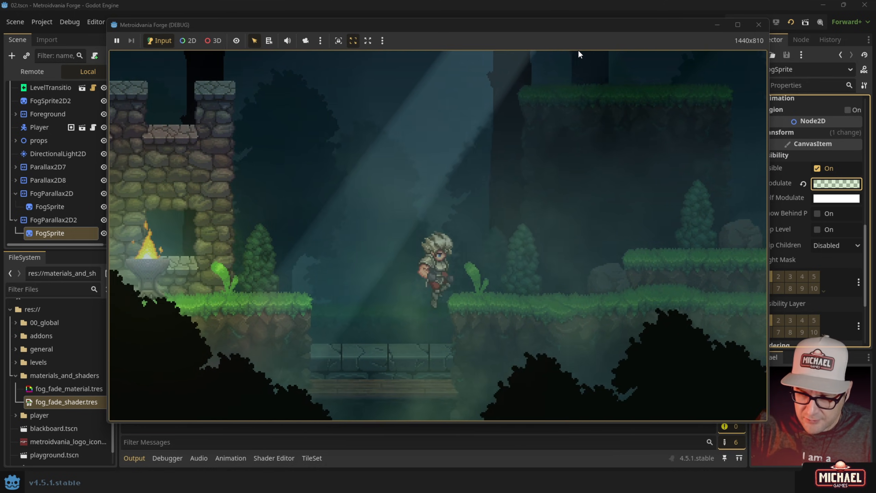
{"action": "key", "text": "Right"}
{"action": "key", "text": "space"}
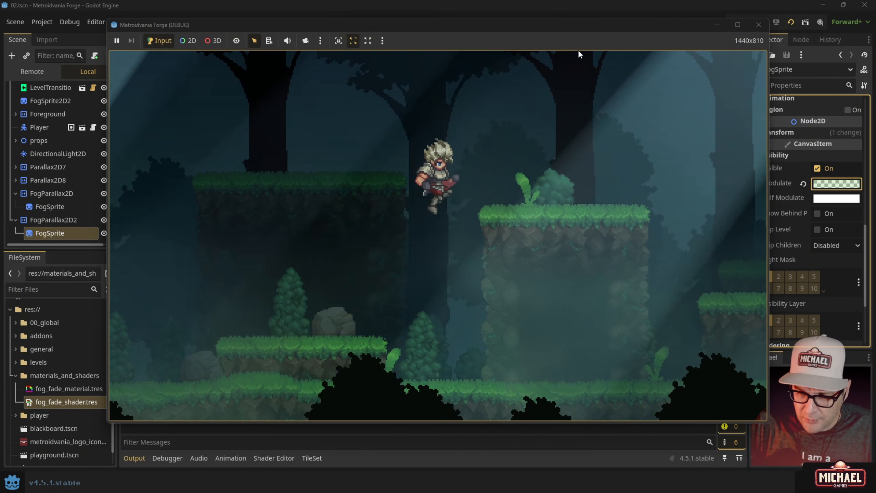
{"action": "key", "text": "Left"}
{"action": "key", "text": "space"}
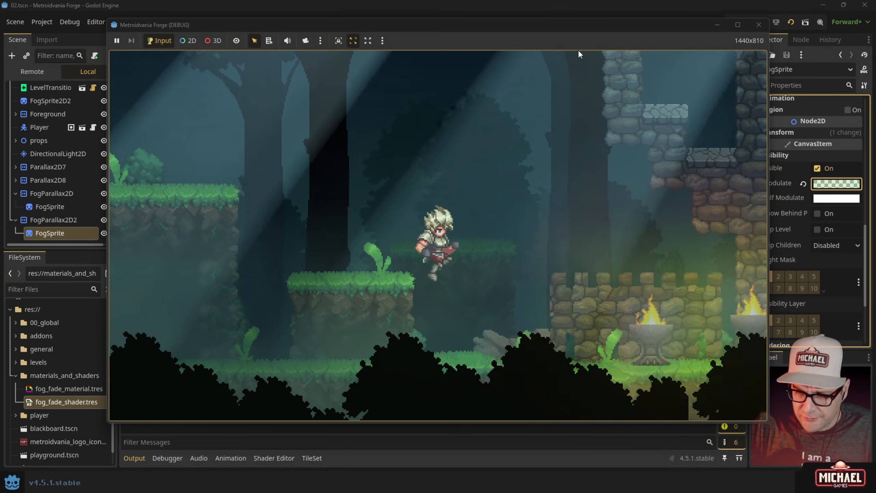
{"action": "key", "text": "Left"}
{"action": "key", "text": "space"}
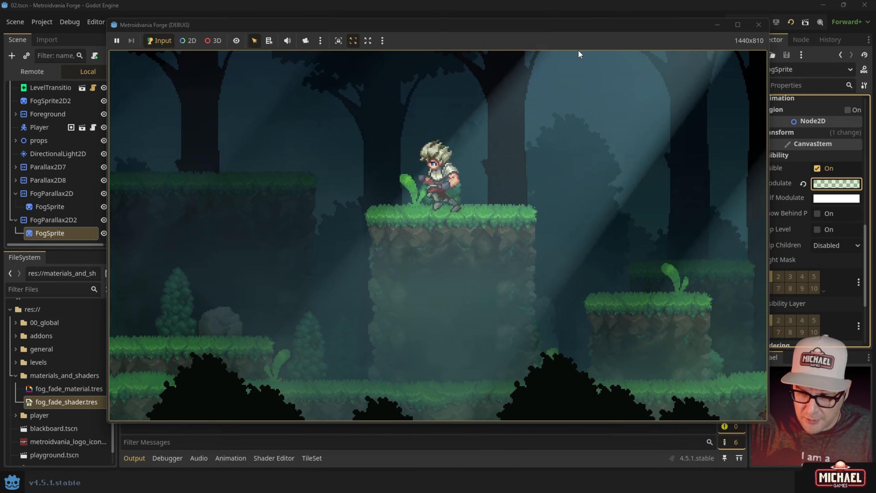
{"action": "key", "text": "Left"}
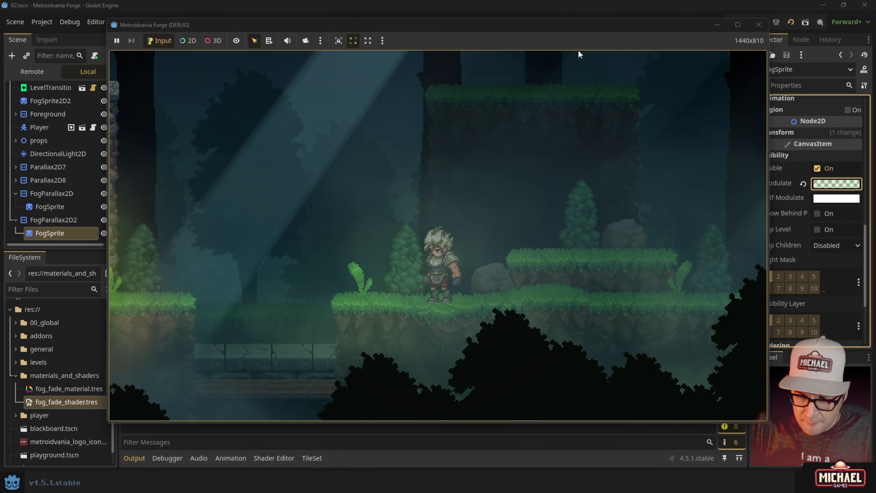
{"action": "key", "text": "Left"}
{"action": "key", "text": "space"}
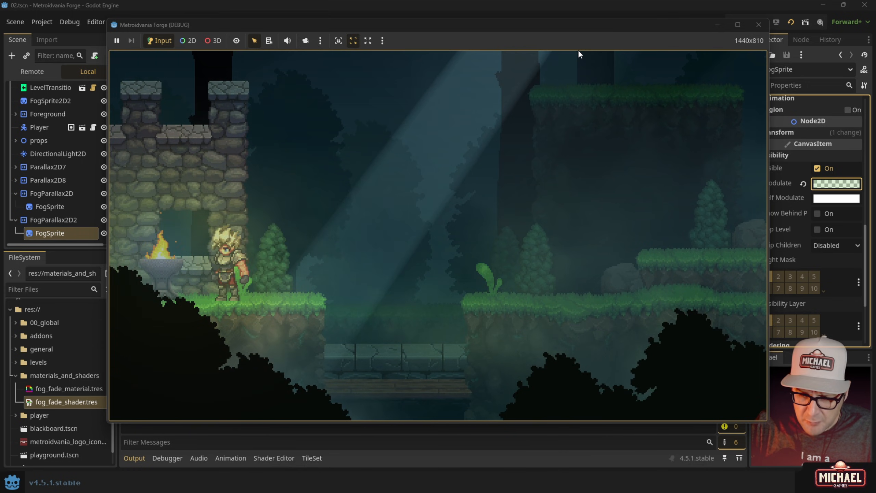
- Drop the player through the pit into the dungeon level and walk back and forth past the torch to examine its lighting
{"action": "key", "text": "Right"}
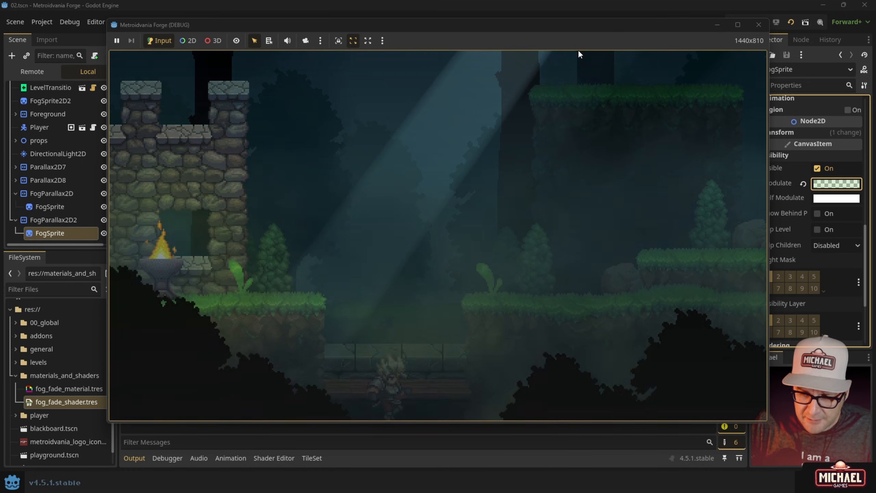
{"action": "key", "text": "Right"}
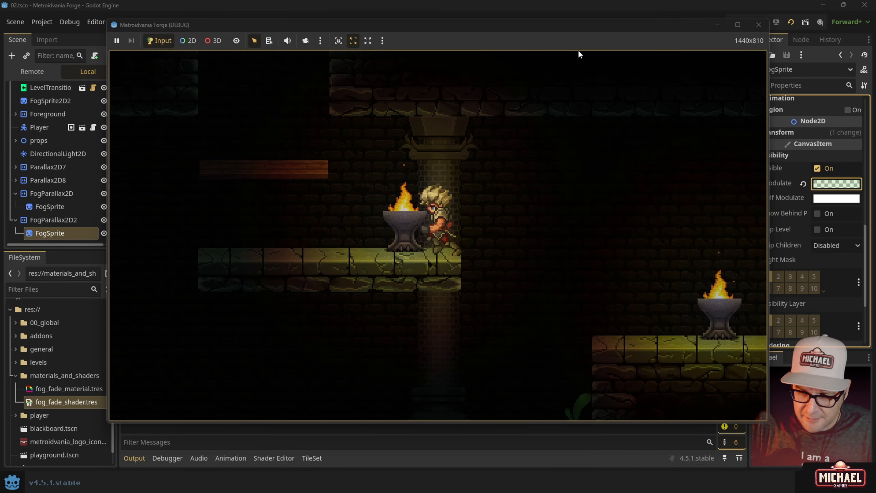
{"action": "key", "text": "Left"}
{"action": "key", "text": "Right"}
{"action": "key", "text": "Left"}
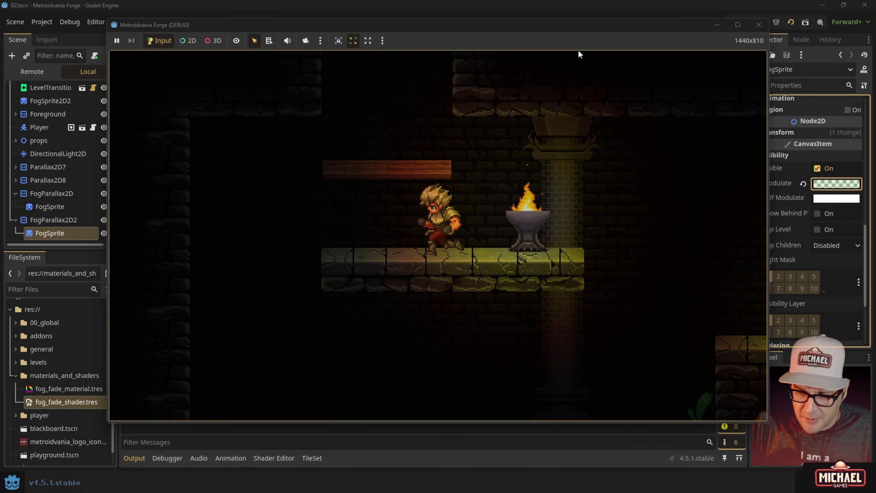
{"action": "key", "text": "Right"}
{"action": "key", "text": "Left"}
{"action": "key", "text": "Right"}
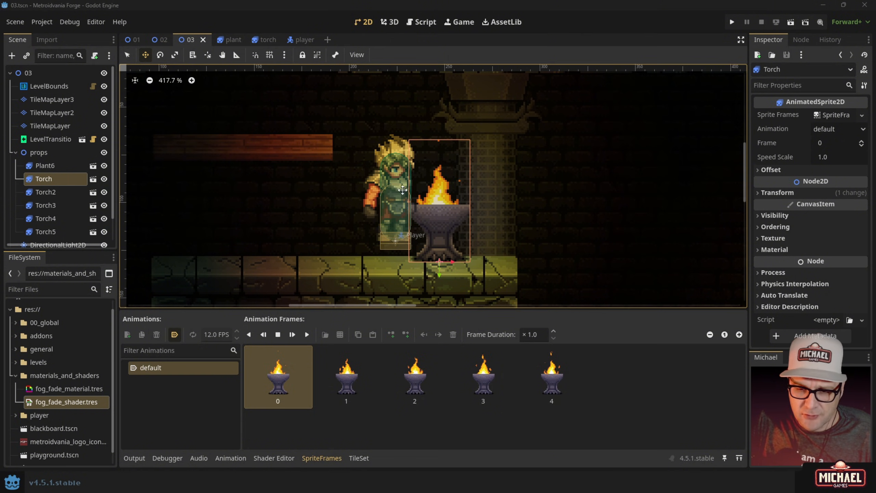
- Open the scene of the Torch instance under props in level 03
{"action": "left_click", "coordinate": [45, 166]}
{"action": "left_click", "coordinate": [41, 178]}
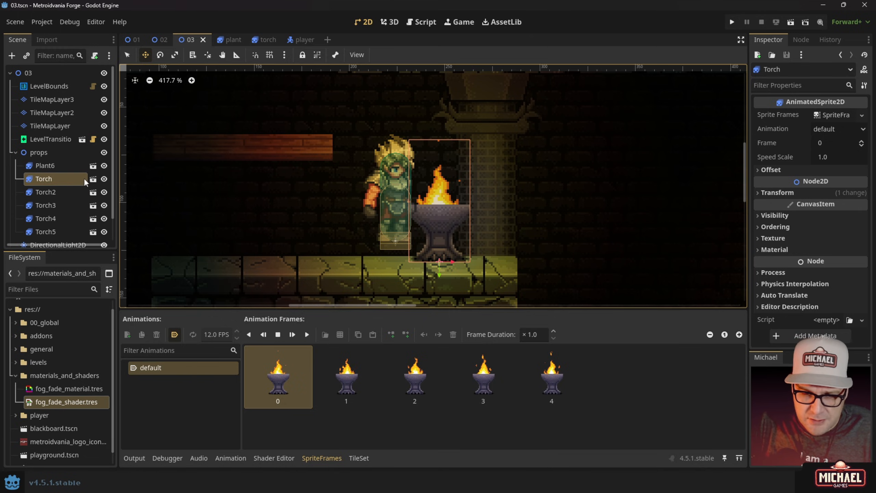
{"action": "left_click", "coordinate": [93, 178]}
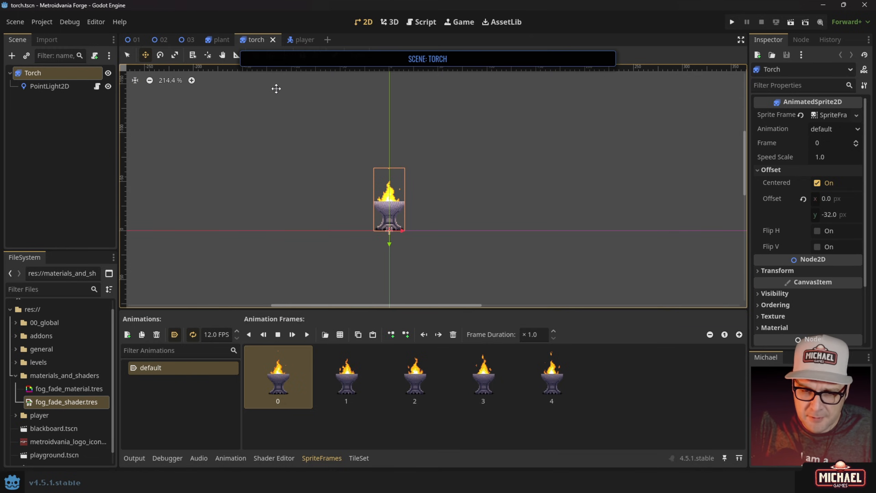
{"action": "scroll", "coordinate": [397, 197], "scroll_direction": "up", "scroll_amount": 9}
{"action": "middle_click_drag", "start_coordinate": [397, 197], "coordinate": [415, 192]}
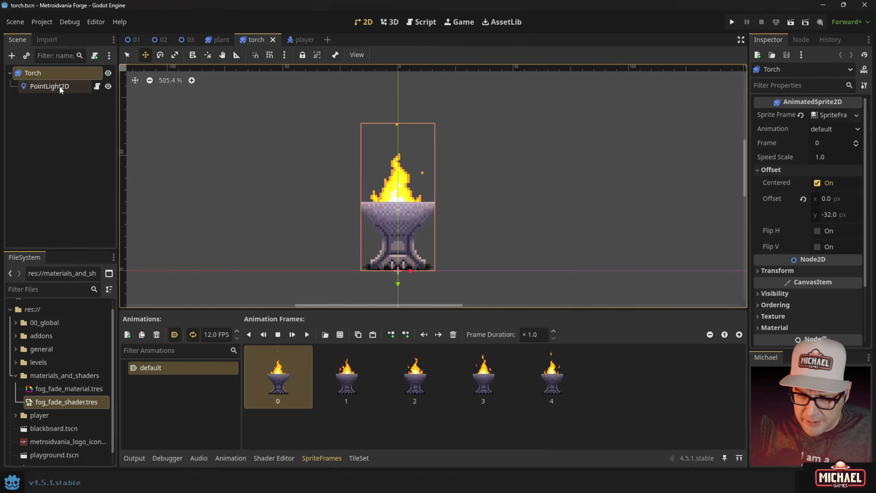
- Add a GPUParticles2D node as a child of the Torch root node
{"action": "left_click", "coordinate": [43, 73]}
{"action": "left_click", "coordinate": [45, 85]}
{"action": "left_click", "coordinate": [37, 74]}
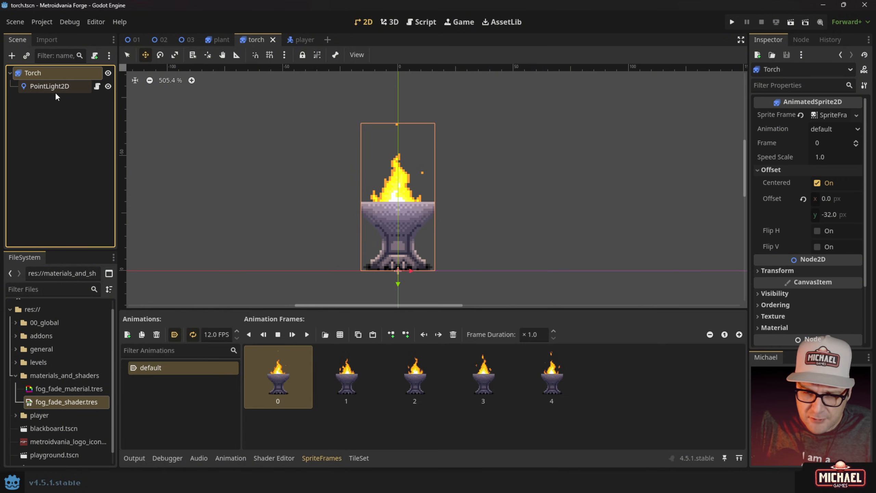
{"action": "key", "text": "ctrl+a"}
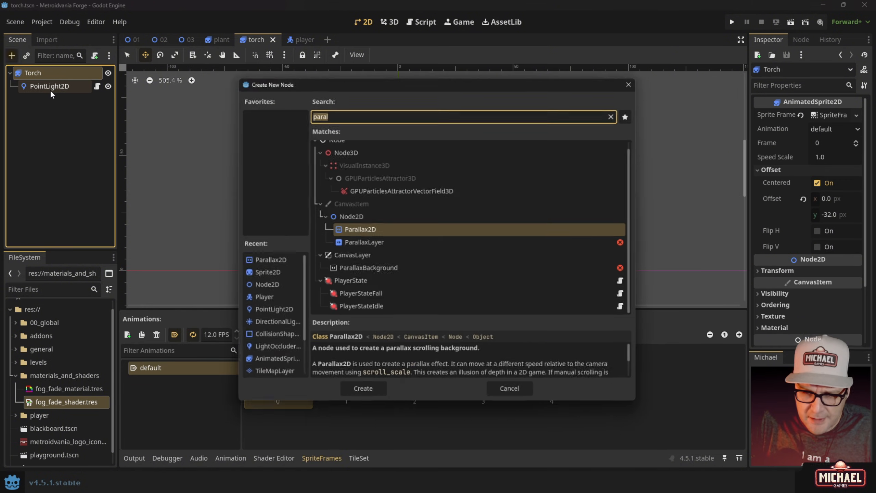
{"action": "type", "text": "partio"}
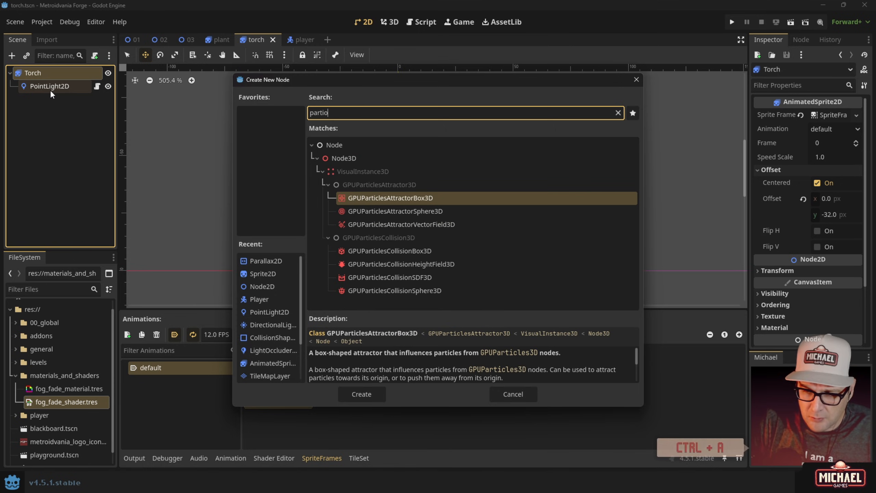
{"action": "key", "text": "BackSpace"}
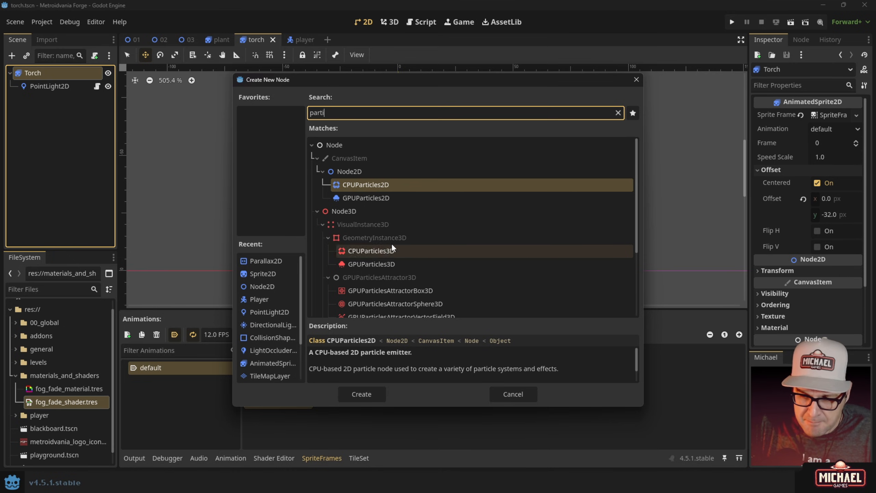
{"action": "left_click", "coordinate": [355, 200]}
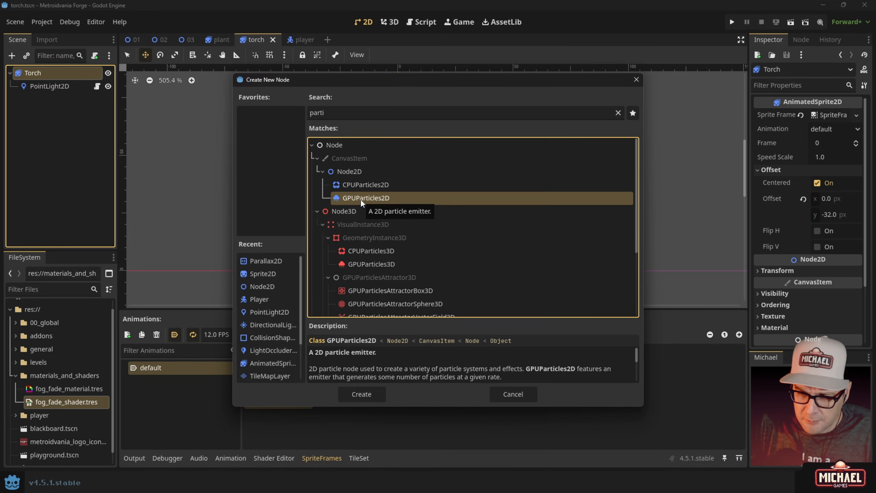
{"action": "left_click", "coordinate": [362, 394]}
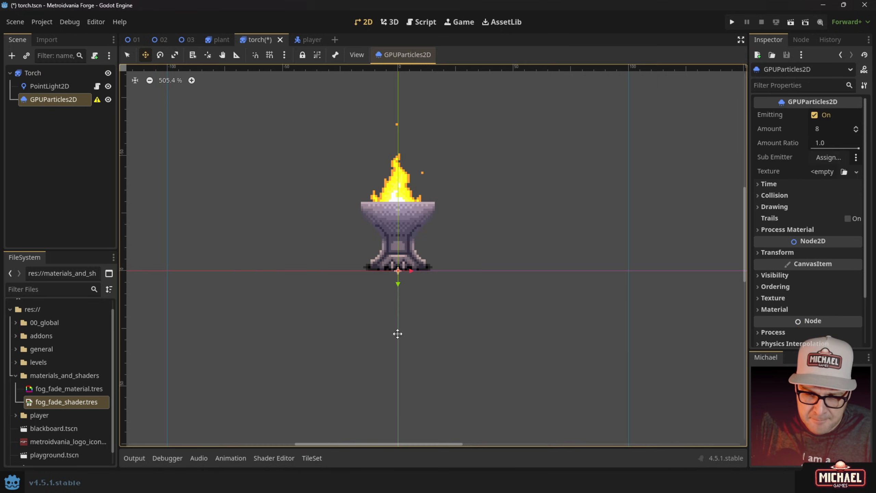
- Assign a new ParticleProcessMaterial to GPUParticles2D and move the emitter up to the base of the flame, just above the bowl
{"action": "mouse_move", "coordinate": [99, 101]}
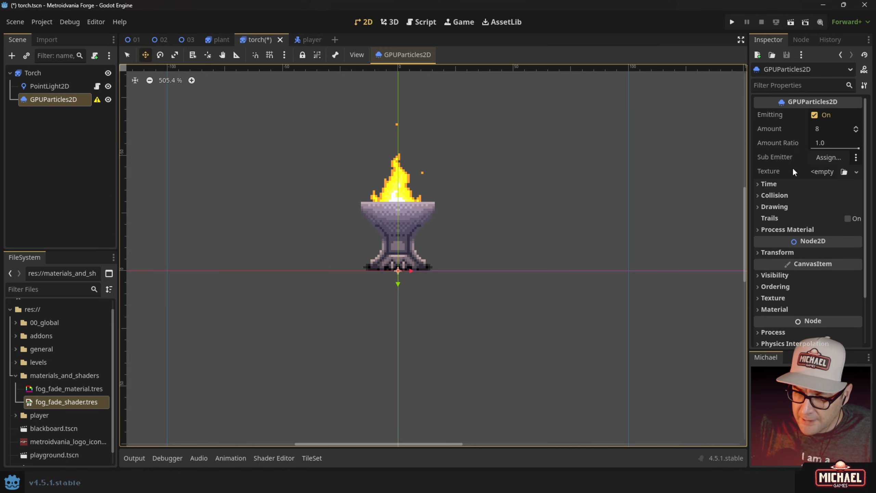
{"action": "left_click", "coordinate": [782, 230]}
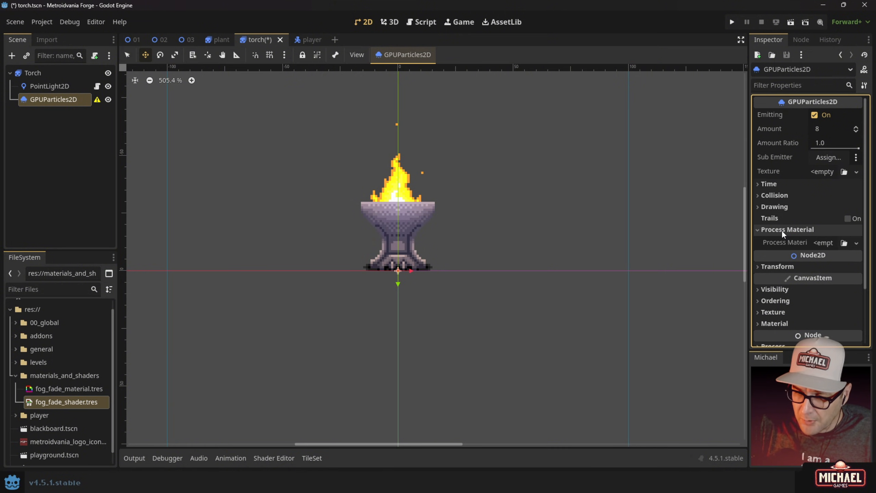
{"action": "left_click", "coordinate": [857, 243]}
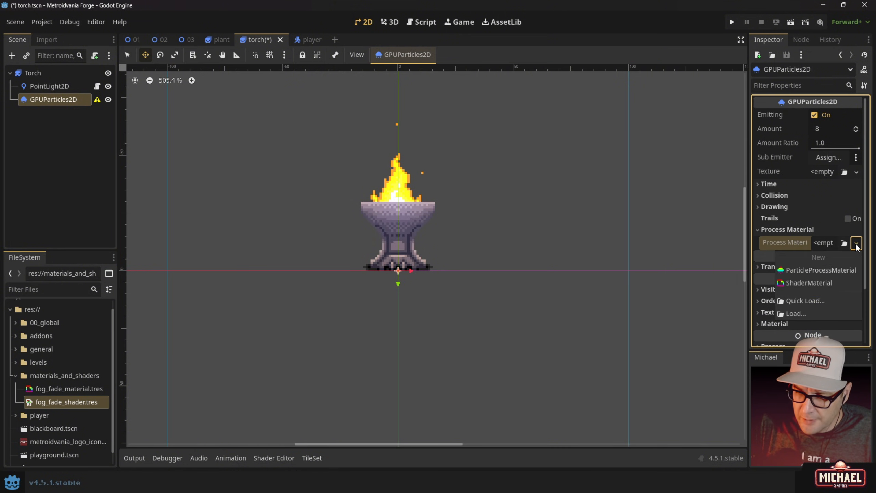
{"action": "left_click", "coordinate": [842, 271]}
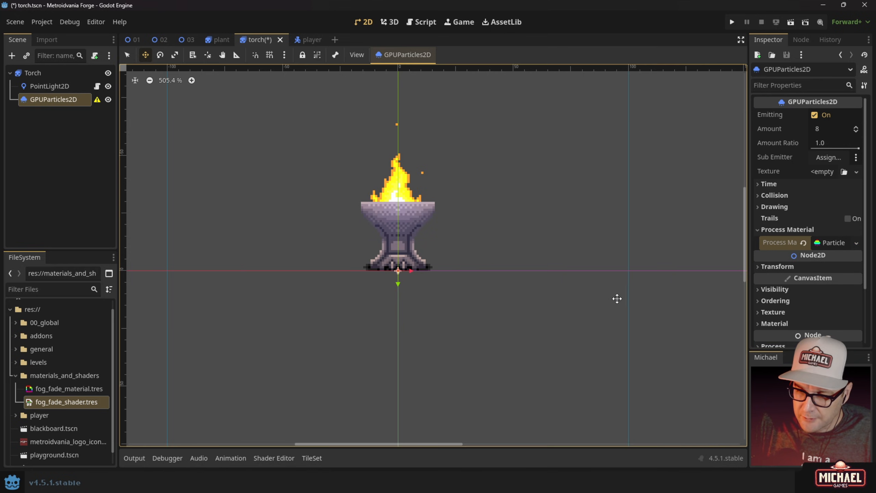
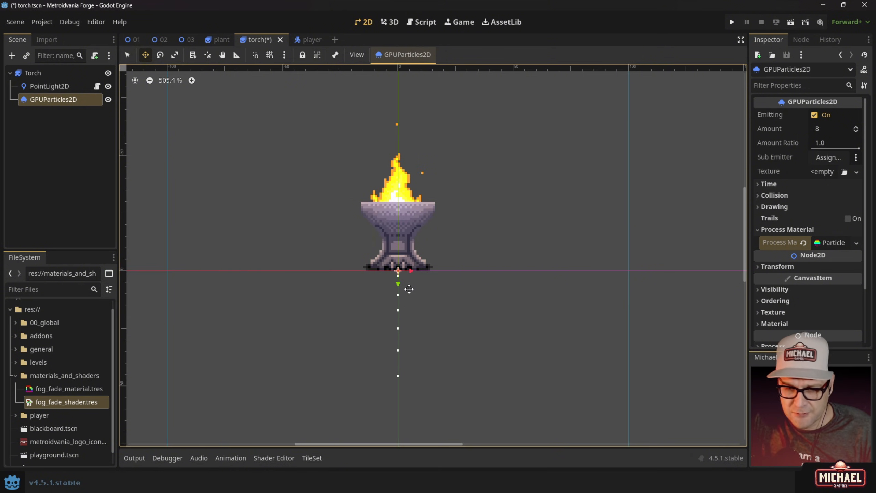
{"action": "left_click_drag", "start_coordinate": [429, 304], "coordinate": [439, 227]}
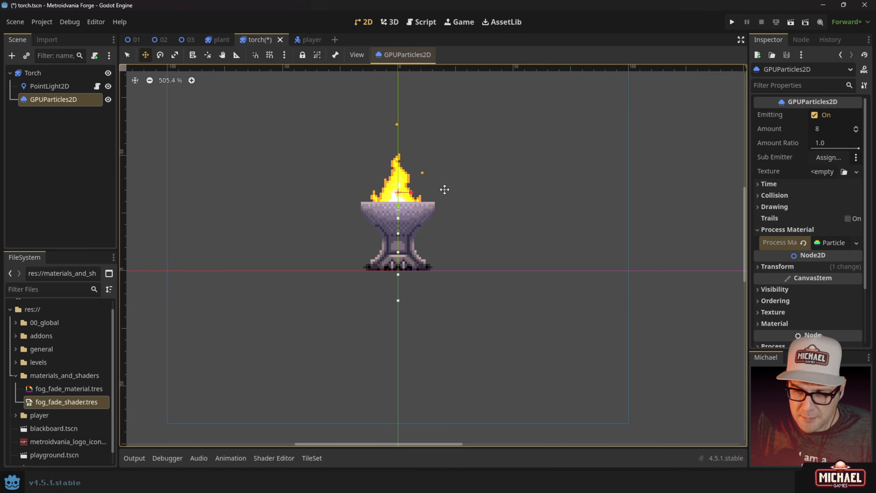
{"action": "left_click_drag", "start_coordinate": [444, 189], "coordinate": [427, 198]}
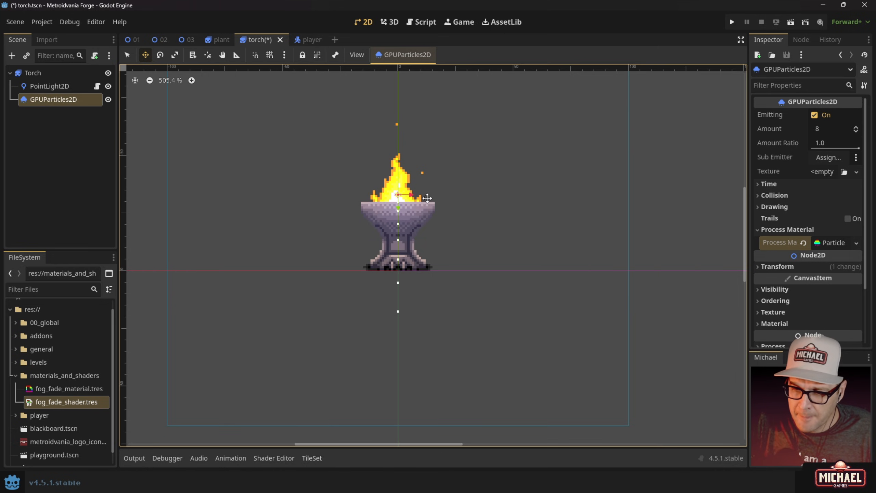
- Try a particle amount of 100 on GPUParticles2D
{"action": "left_click", "coordinate": [815, 115]}
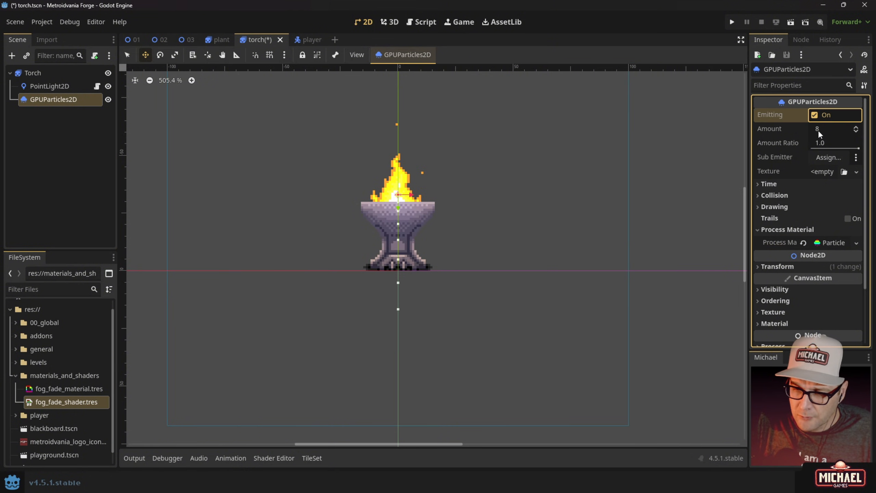
{"action": "left_click", "coordinate": [819, 130]}
{"action": "type", "text": "10"}
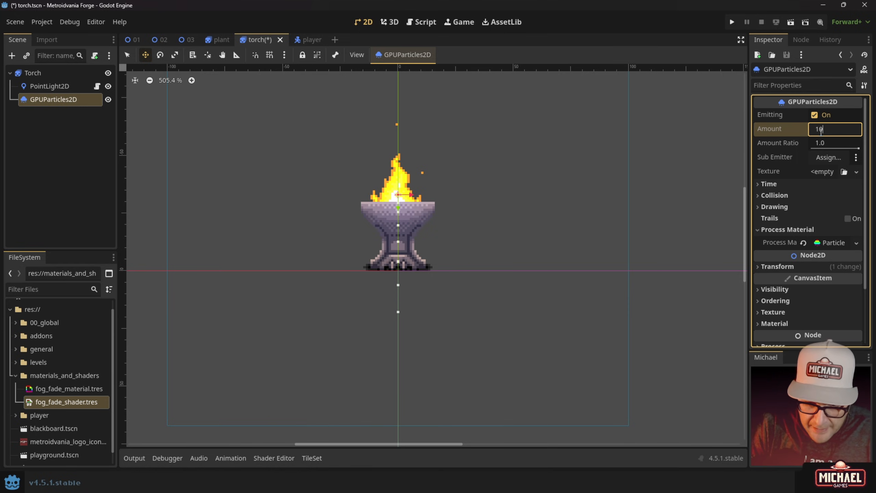
{"action": "type", "text": "0"}
{"action": "key", "text": "Return"}
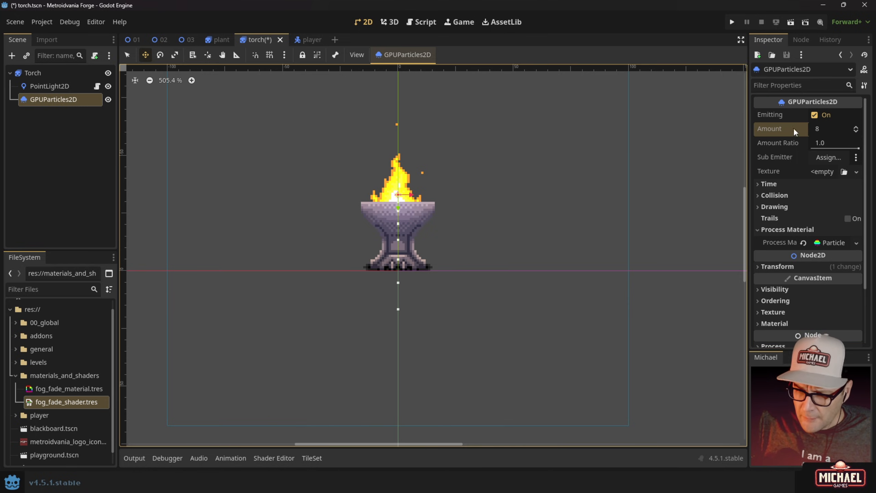
{"action": "left_click", "coordinate": [835, 129]}
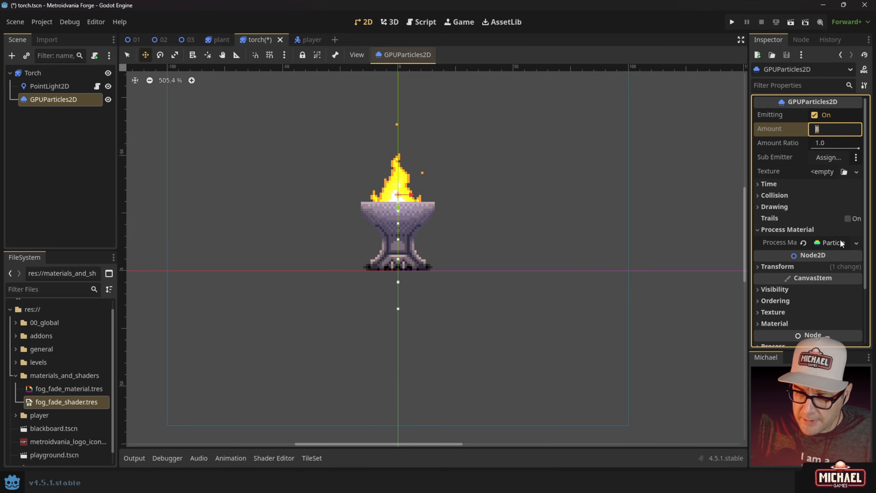
- Set the time randomness of GPUParticles2D to 1.0 and save the torch scene
{"action": "left_click", "coordinate": [757, 182]}
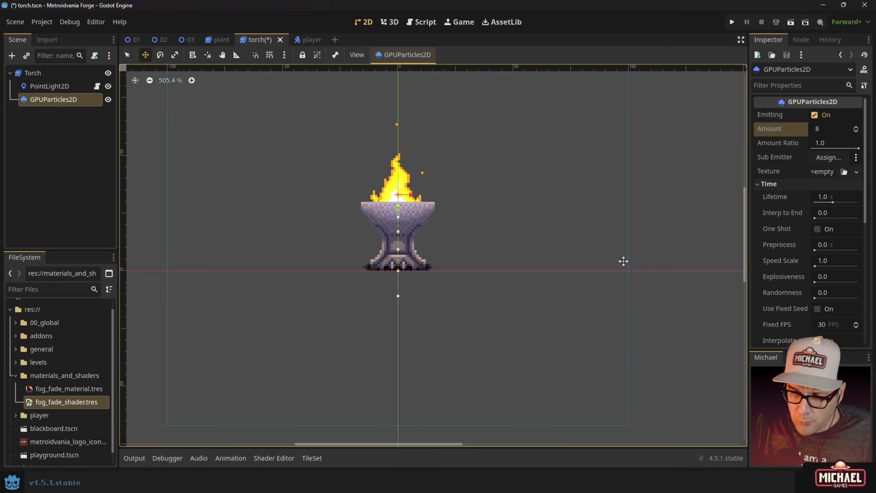
{"action": "left_click_drag", "start_coordinate": [825, 299], "coordinate": [843, 299]}
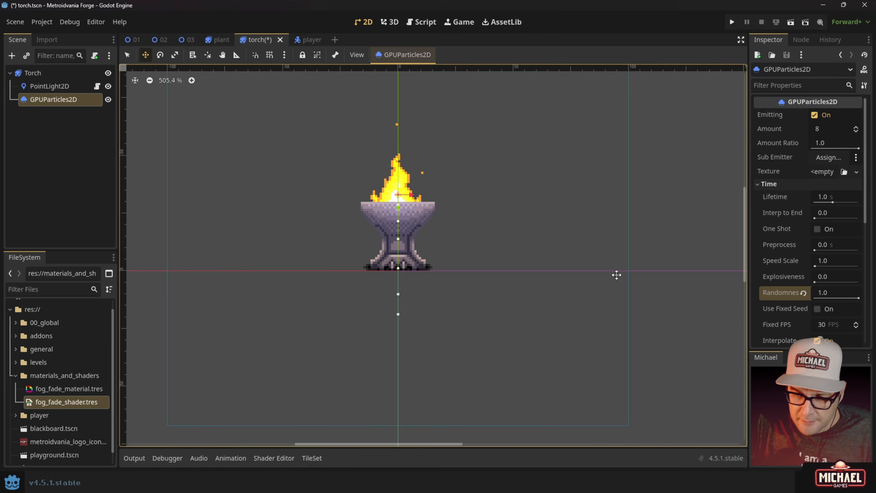
{"action": "scroll", "coordinate": [406, 247], "scroll_direction": "up", "scroll_amount": 3}
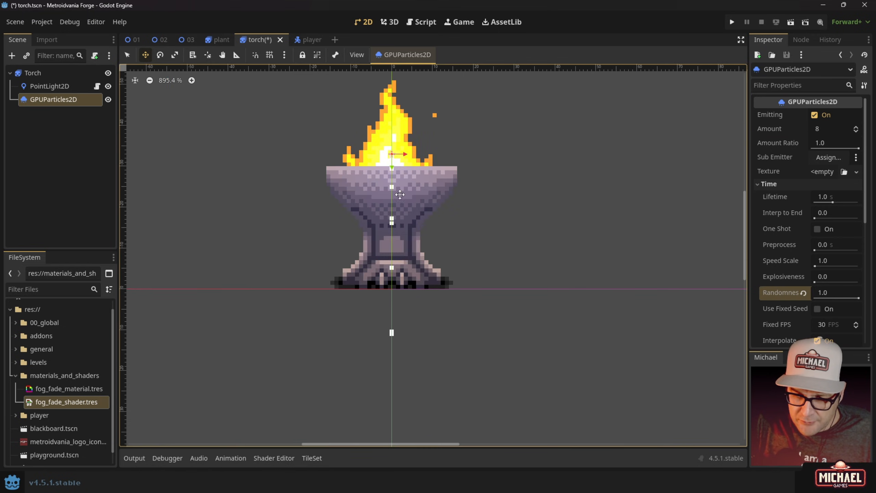
{"action": "scroll", "coordinate": [414, 226], "scroll_direction": "down", "scroll_amount": 3}
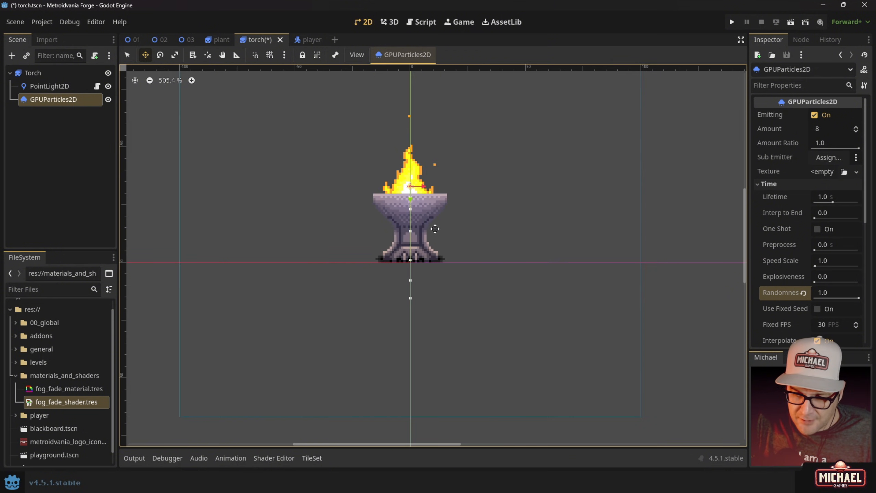
{"action": "scroll", "coordinate": [435, 245], "scroll_direction": "up", "scroll_amount": 2}
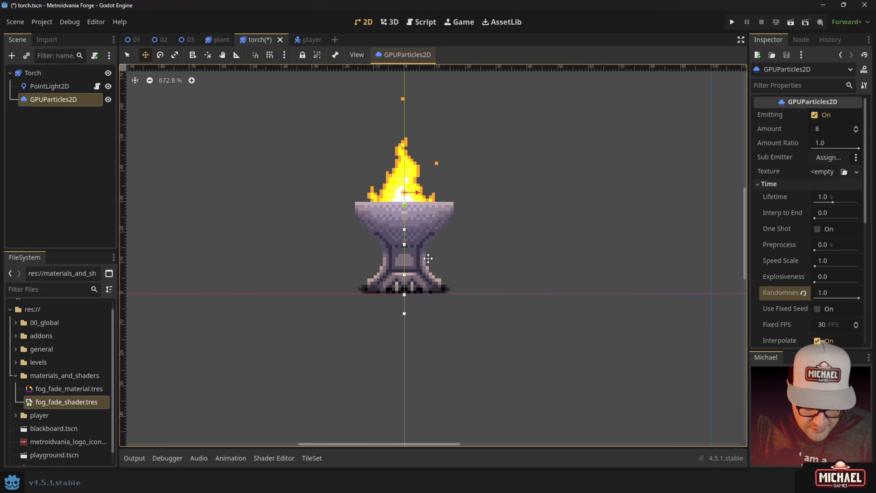
{"action": "key", "text": "ctrl+s"}
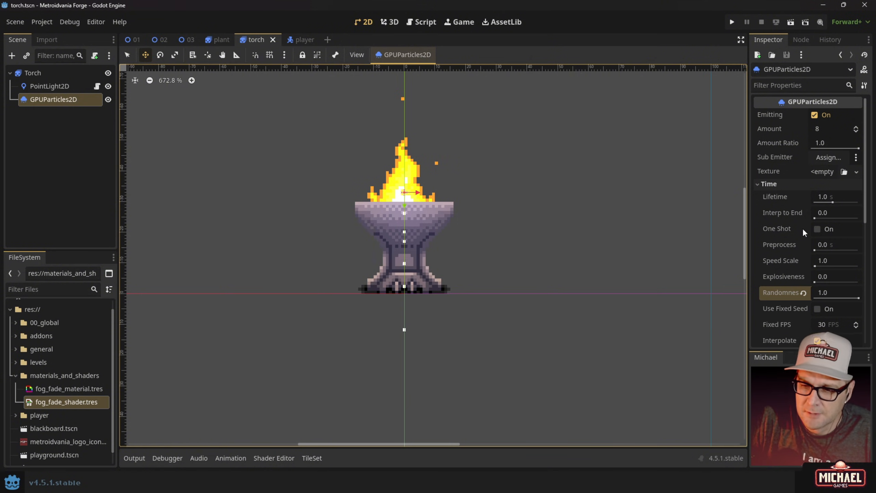
- Examine the particle process material's property groups, including its Particle Flags and Spawn settings
{"action": "scroll", "coordinate": [821, 233], "scroll_direction": "down", "scroll_amount": 2}
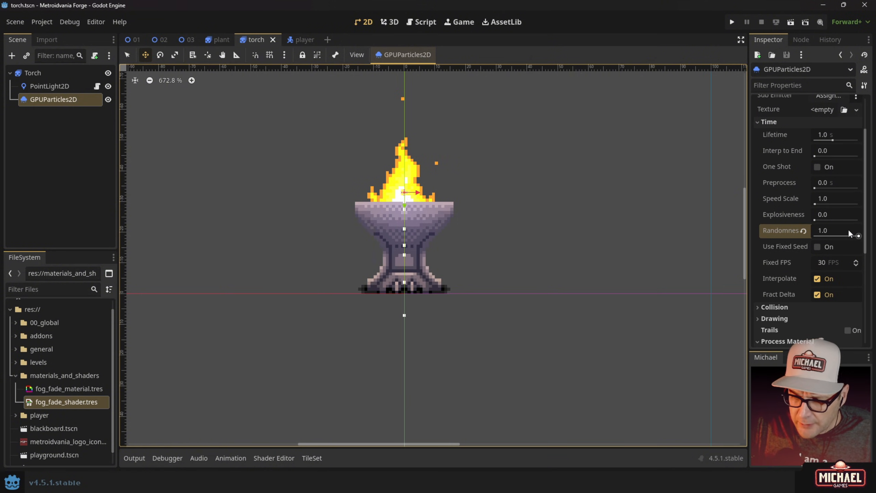
{"action": "scroll", "coordinate": [819, 242], "scroll_direction": "up", "scroll_amount": 2}
{"action": "left_click", "coordinate": [782, 182]}
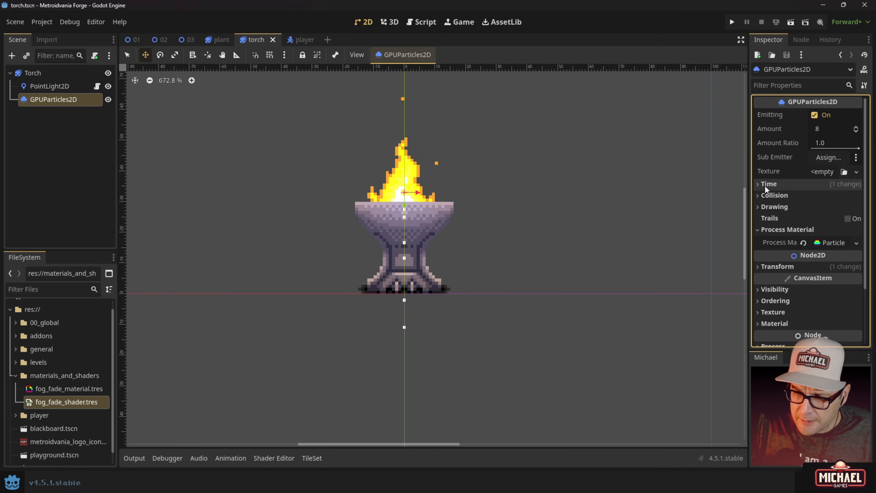
{"action": "left_click", "coordinate": [833, 243]}
{"action": "scroll", "coordinate": [792, 245], "scroll_direction": "down", "scroll_amount": 3}
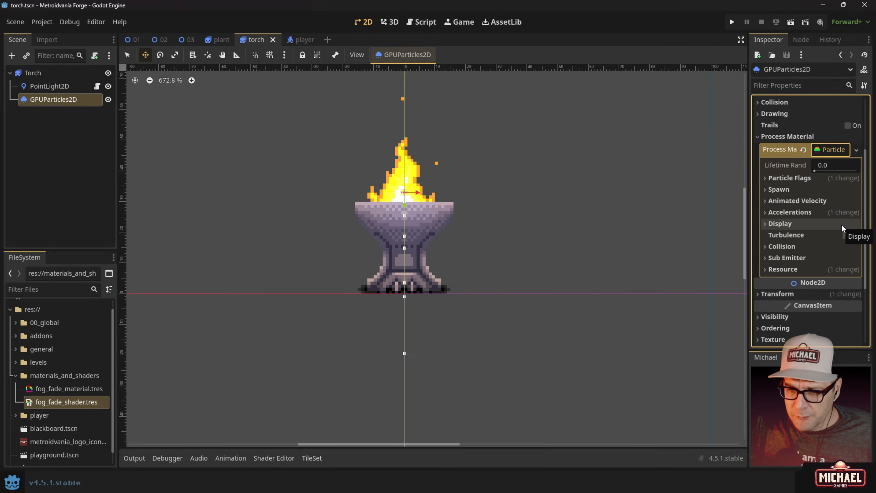
{"action": "scroll", "coordinate": [824, 203], "scroll_direction": "up", "scroll_amount": 1}
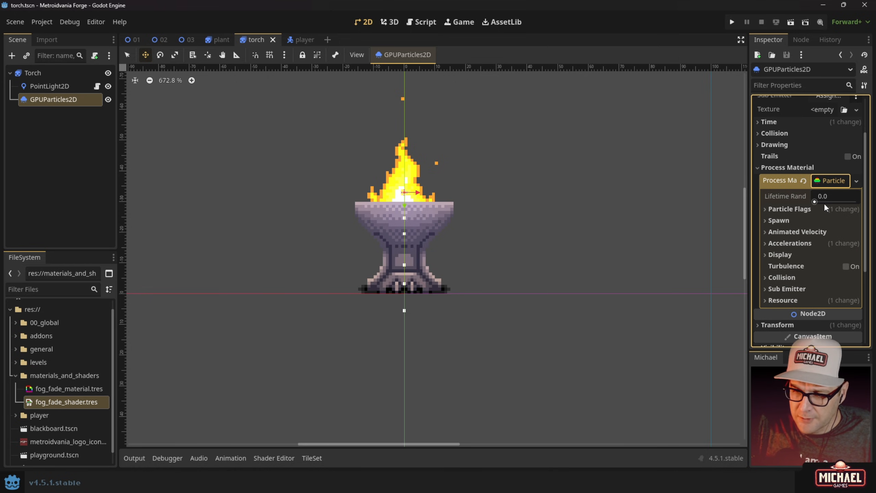
{"action": "scroll", "coordinate": [817, 262], "scroll_direction": "down", "scroll_amount": 2}
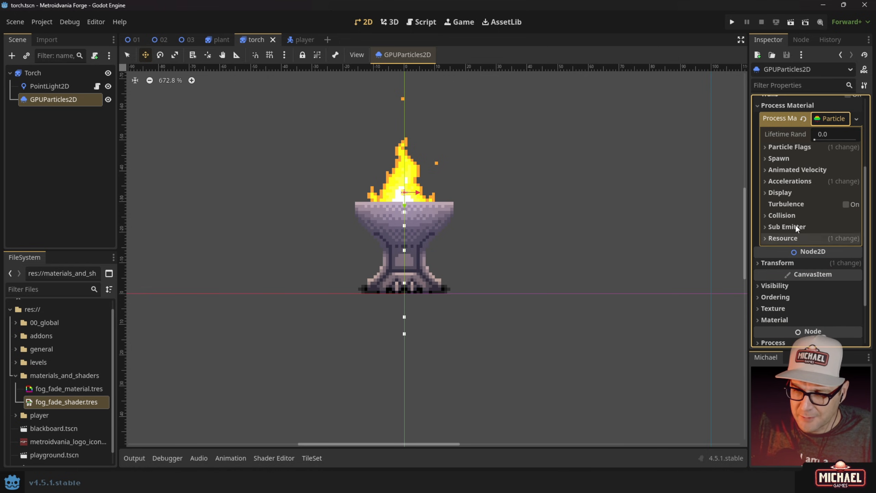
{"action": "left_click", "coordinate": [766, 146]}
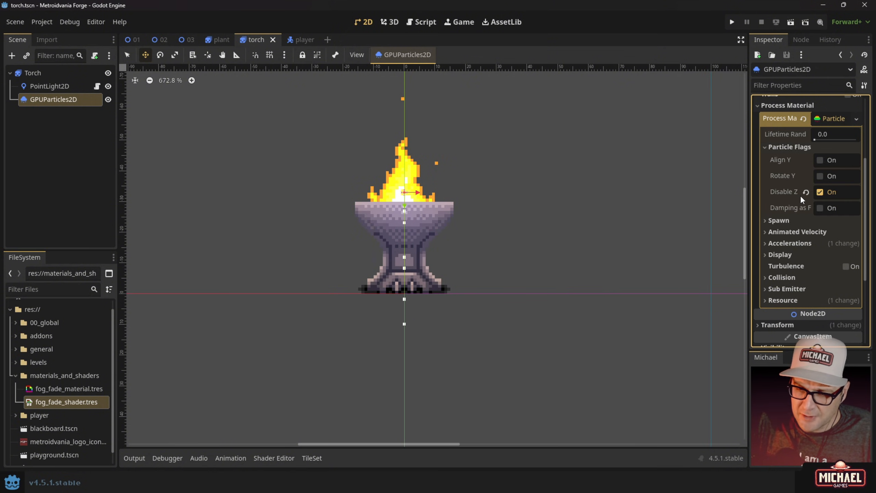
{"action": "left_click", "coordinate": [766, 146]}
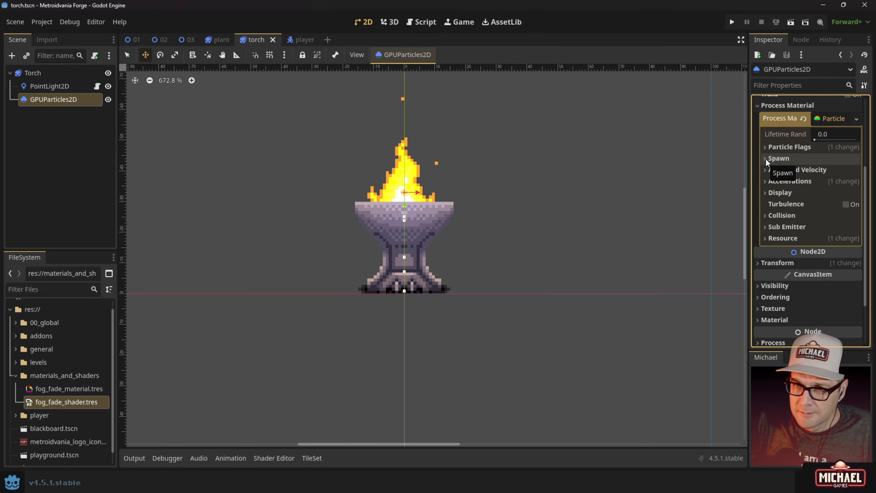
{"action": "left_click", "coordinate": [765, 158]}
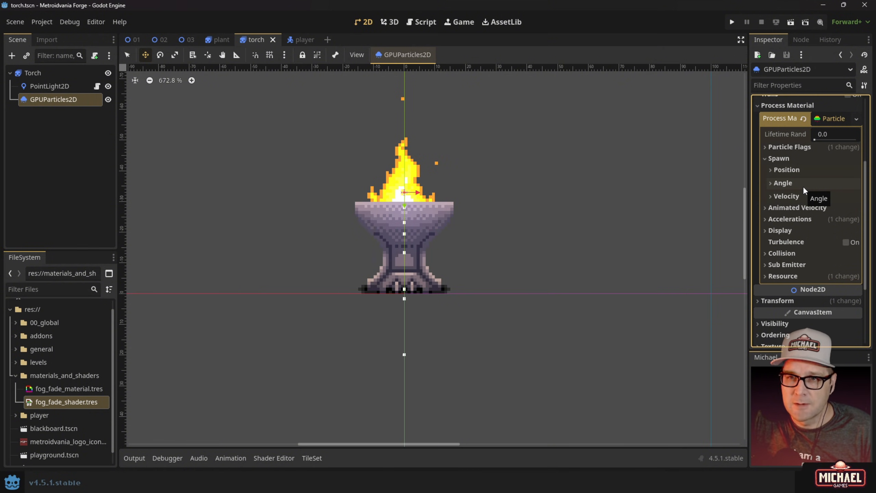
{"action": "left_click", "coordinate": [772, 170]}
{"action": "left_click", "coordinate": [771, 169]}
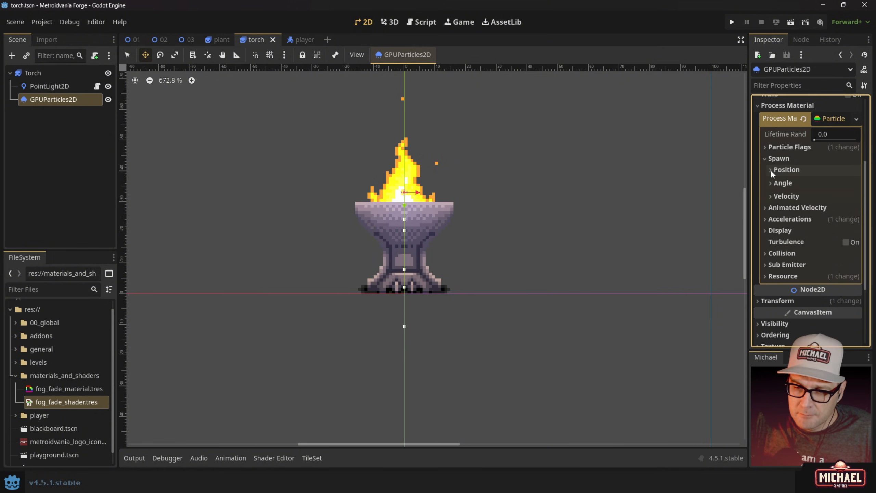
- Try a Box emission shape with X and Y extents of 20 for the particles' spawn position, and reset the shape to Point
{"action": "left_click", "coordinate": [777, 169]}
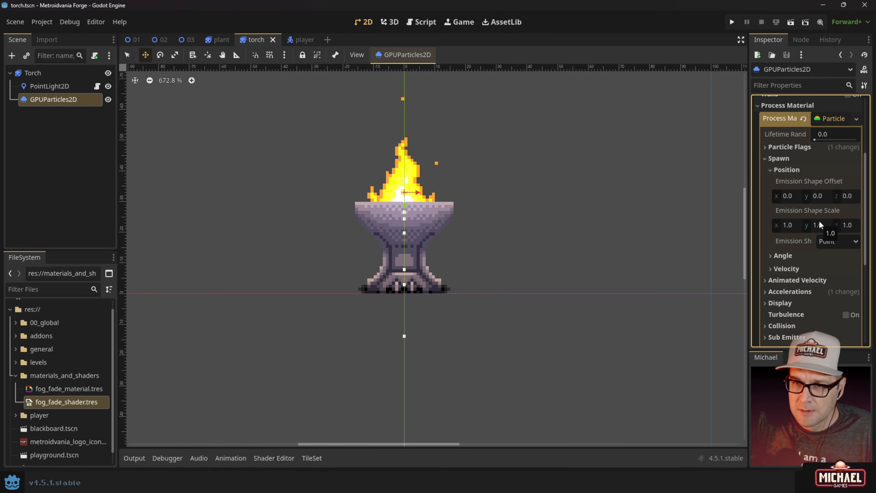
{"action": "left_click", "coordinate": [837, 243]}
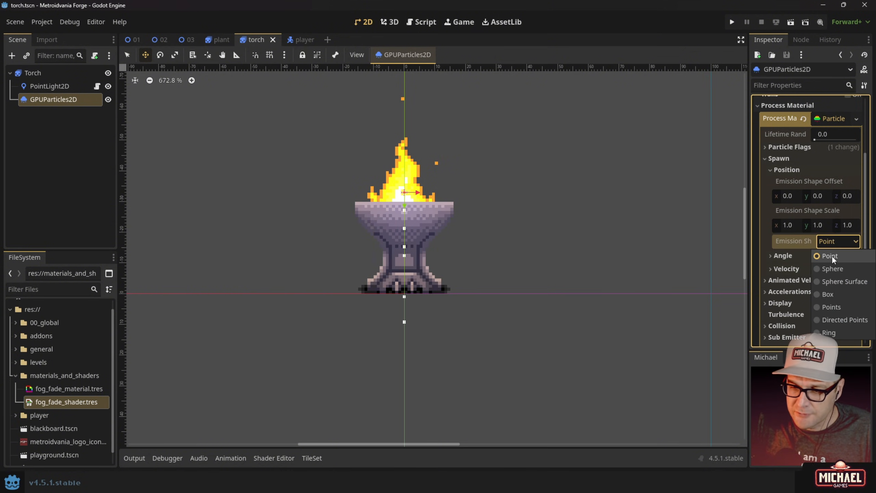
{"action": "left_click", "coordinate": [832, 256]}
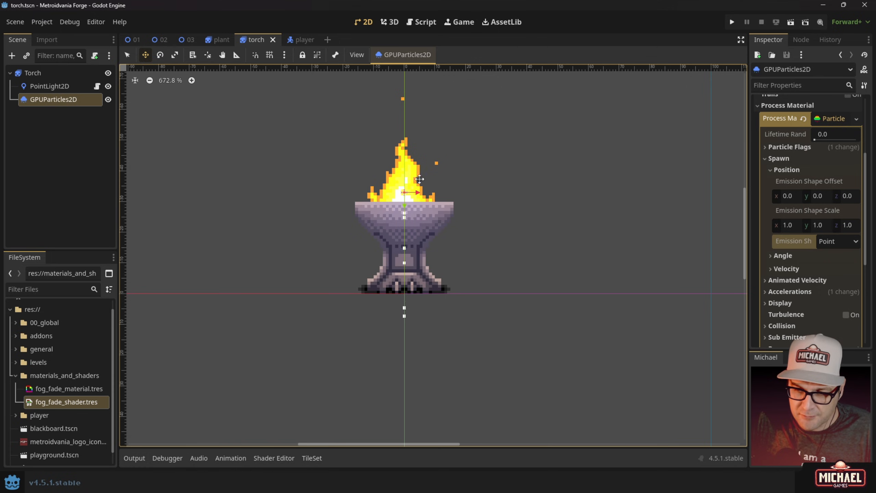
{"action": "left_click", "coordinate": [819, 240]}
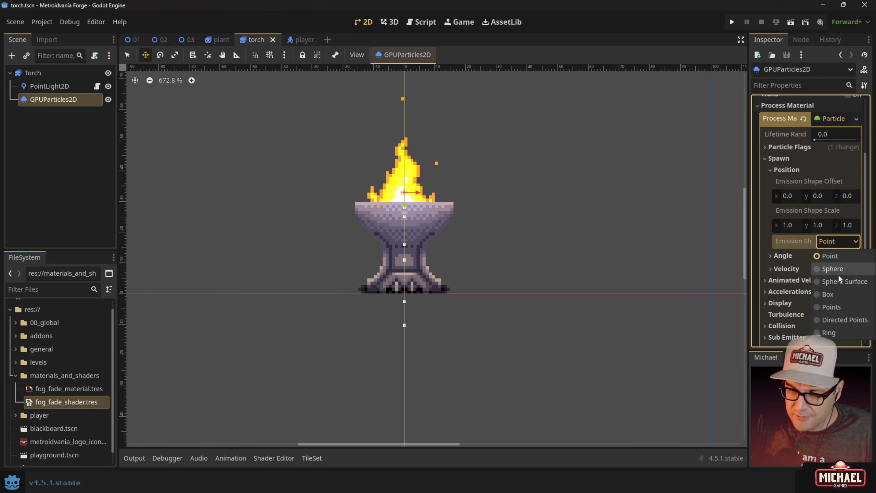
{"action": "left_click", "coordinate": [835, 294]}
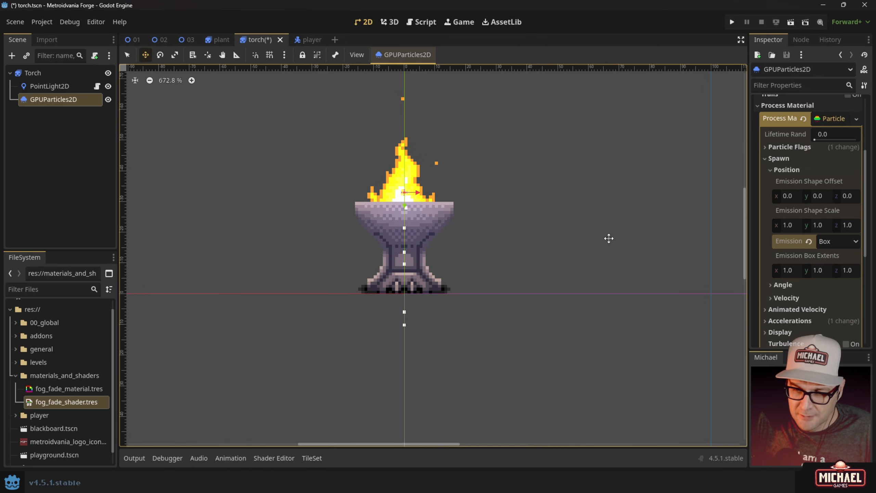
{"action": "scroll", "coordinate": [414, 183], "scroll_direction": "up", "scroll_amount": 2}
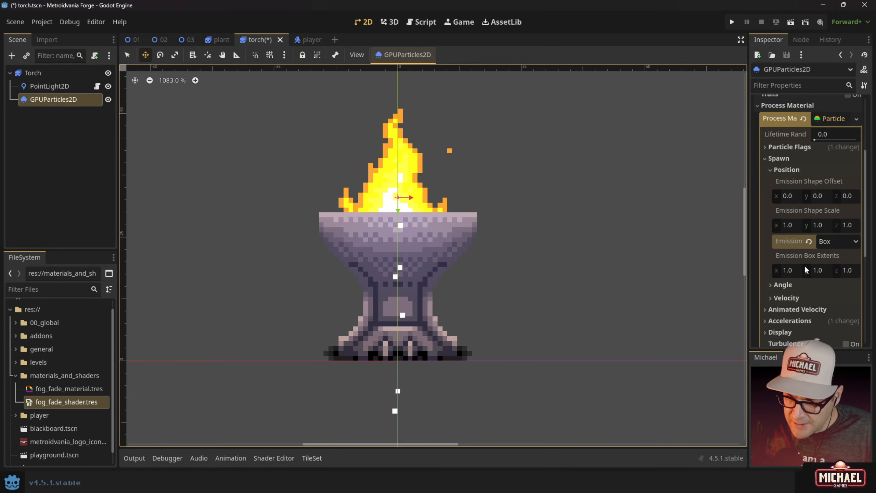
{"action": "left_click", "coordinate": [794, 271]}
{"action": "type", "text": "20"}
{"action": "key", "text": "Tab"}
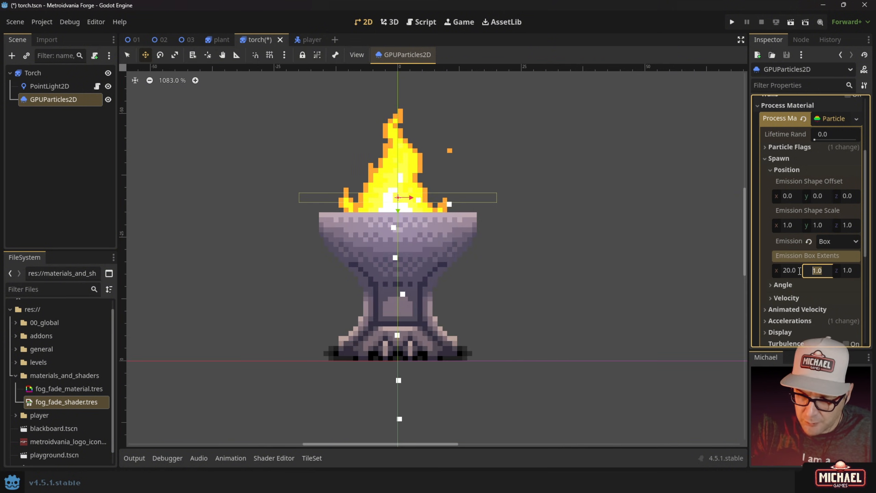
{"action": "type", "text": "20"}
{"action": "key", "text": "Tab"}
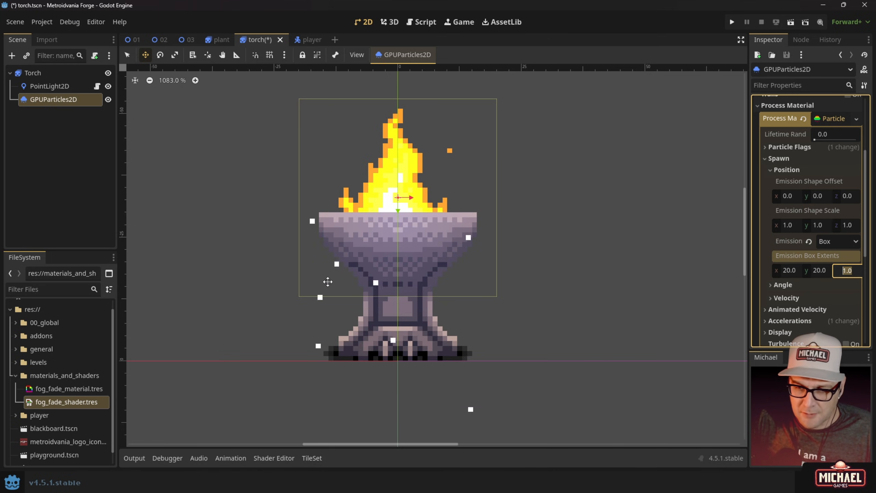
{"action": "left_click", "coordinate": [809, 243]}
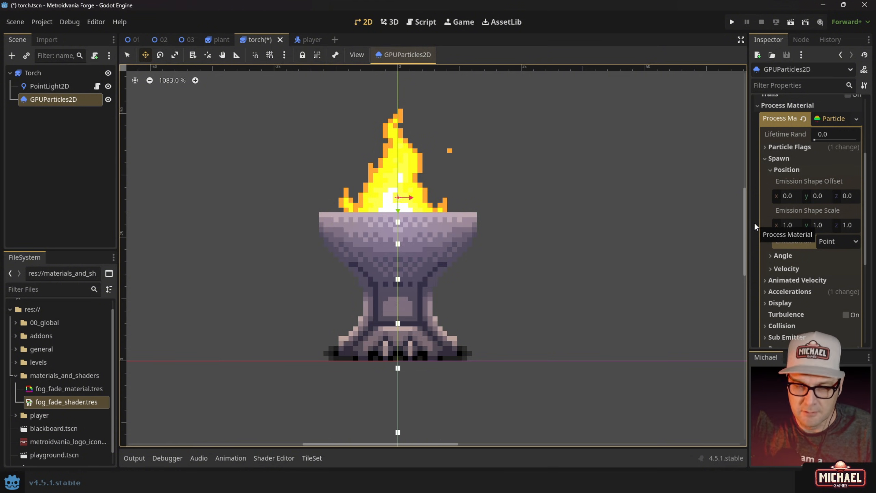
{"action": "left_click", "coordinate": [771, 169]}
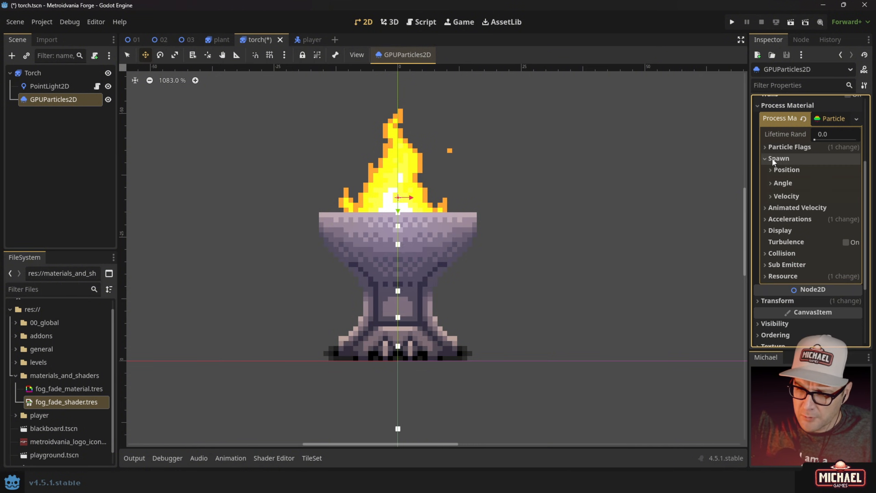
- Try an inherit velocity ratio of -0.3 in the process material's spawn velocity settings
{"action": "left_click", "coordinate": [770, 196]}
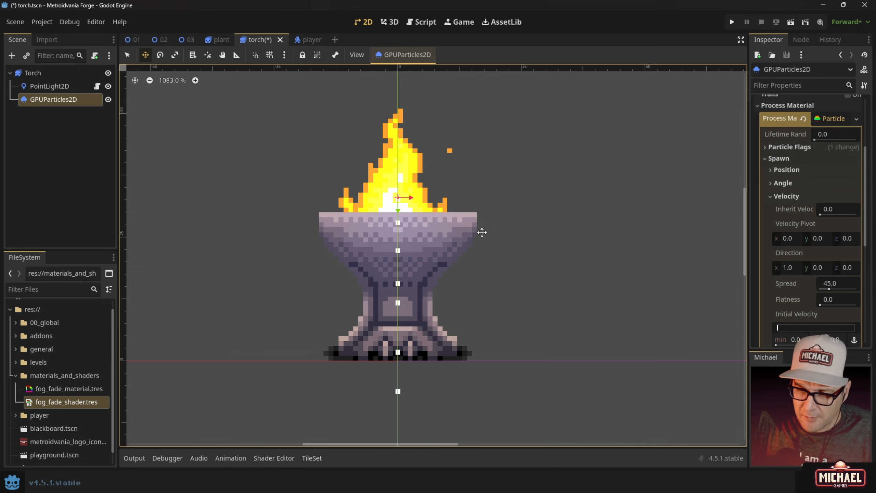
{"action": "left_click", "coordinate": [832, 209]}
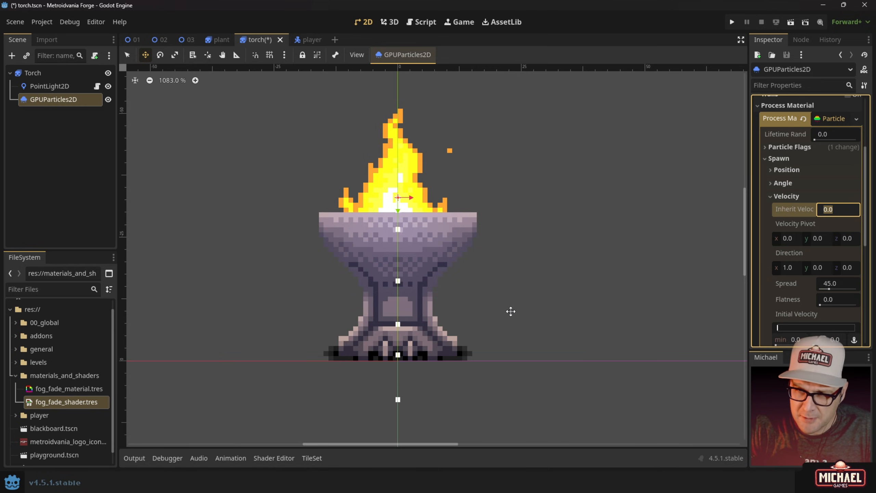
{"action": "type", "text": "-"}
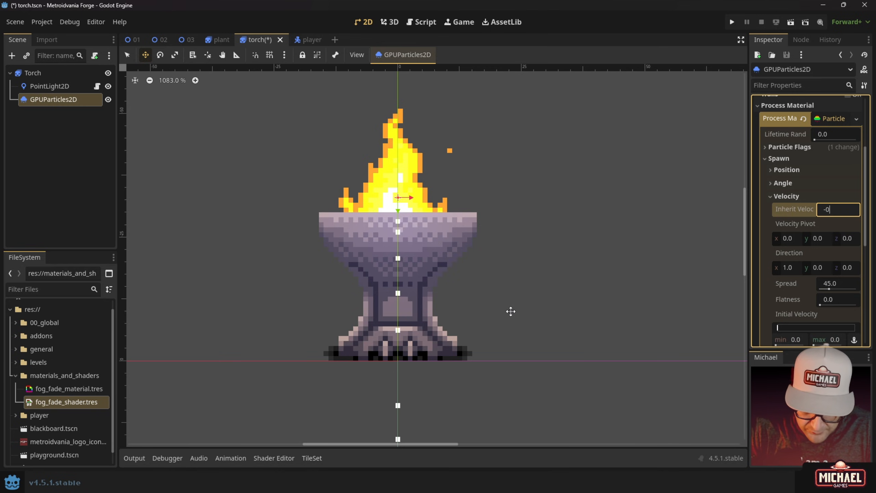
{"action": "type", "text": "0.3"}
{"action": "key", "text": "Return"}
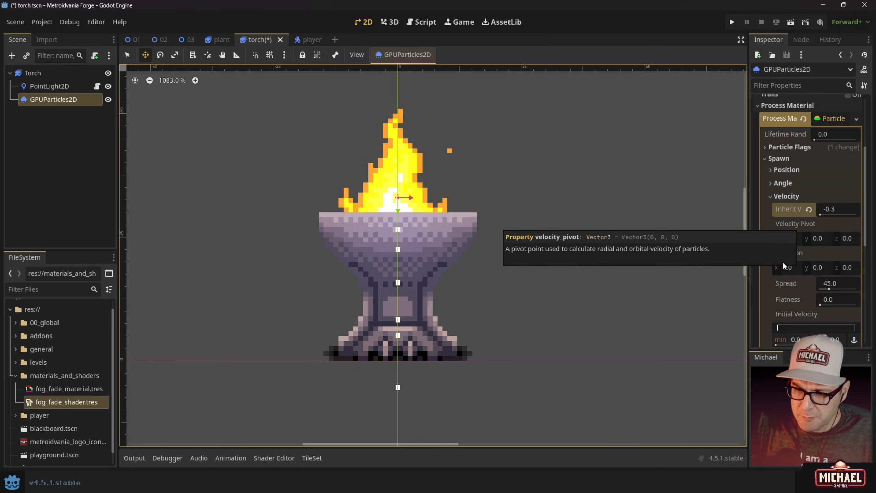
- Try a Y value of -16 for the particles' spawn direction
{"action": "left_click", "coordinate": [821, 269]}
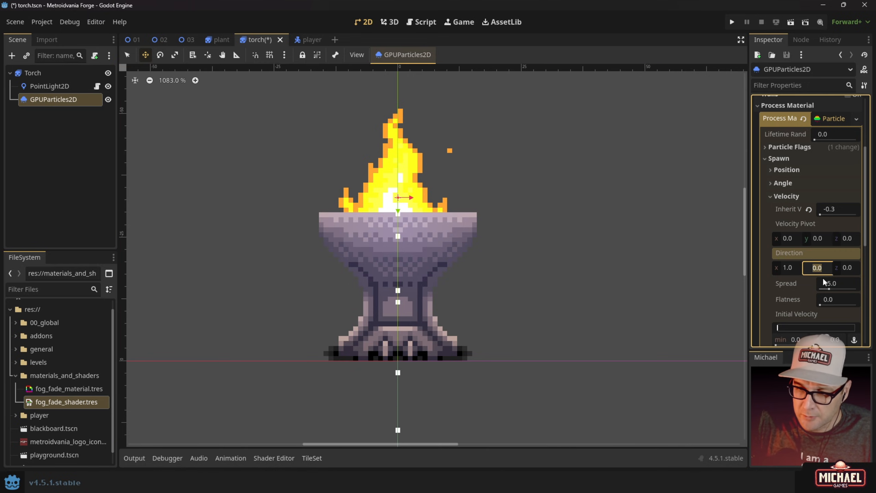
{"action": "type", "text": "-16"}
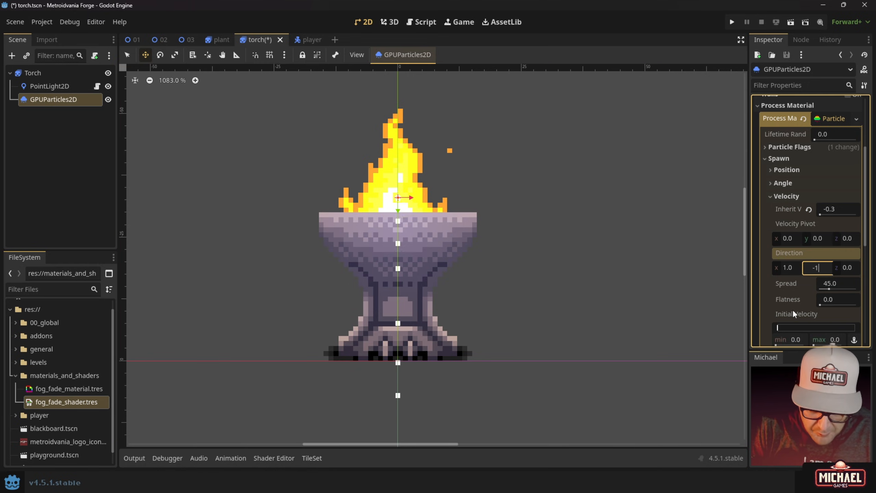
{"action": "key", "text": "Return"}
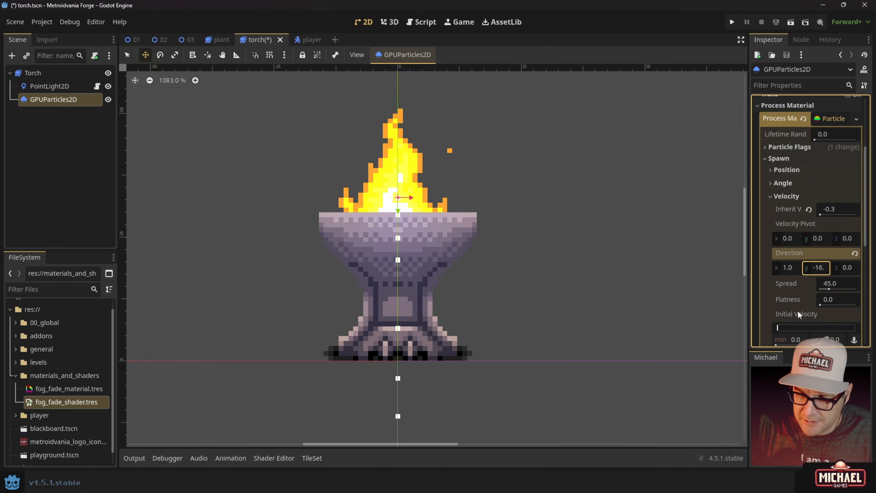
{"action": "key", "text": "Tab"}
- Try an initial velocity range from about 16 to about 476 for the spawned particles
{"action": "scroll", "coordinate": [807, 285], "scroll_direction": "down", "scroll_amount": 3}
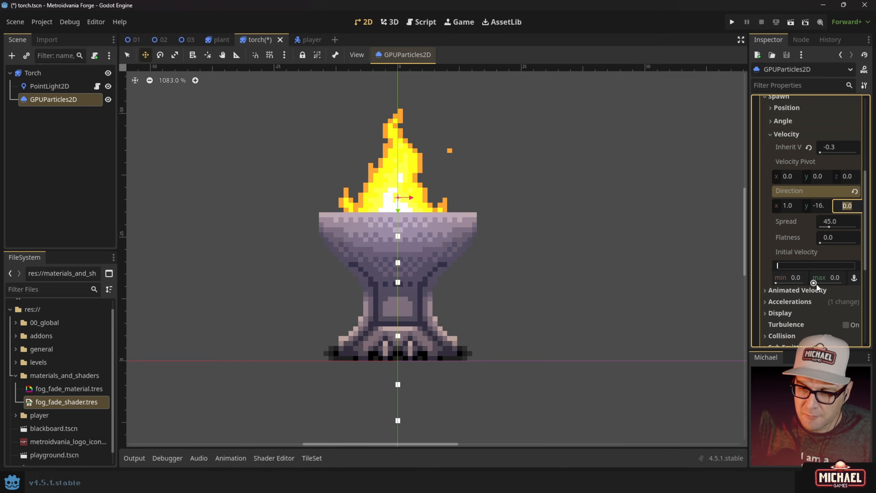
{"action": "left_click_drag", "start_coordinate": [777, 284], "coordinate": [801, 281]}
{"action": "scroll", "coordinate": [413, 229], "scroll_direction": "down", "scroll_amount": 2}
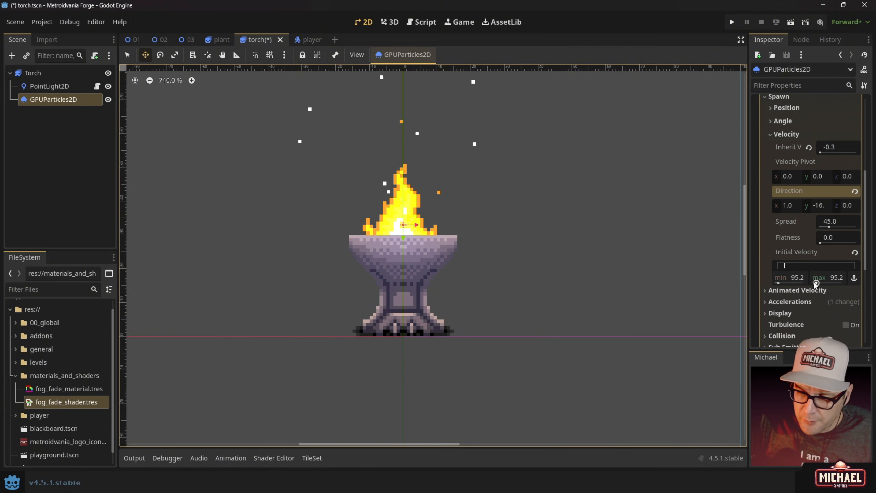
{"action": "left_click_drag", "start_coordinate": [814, 283], "coordinate": [827, 282]}
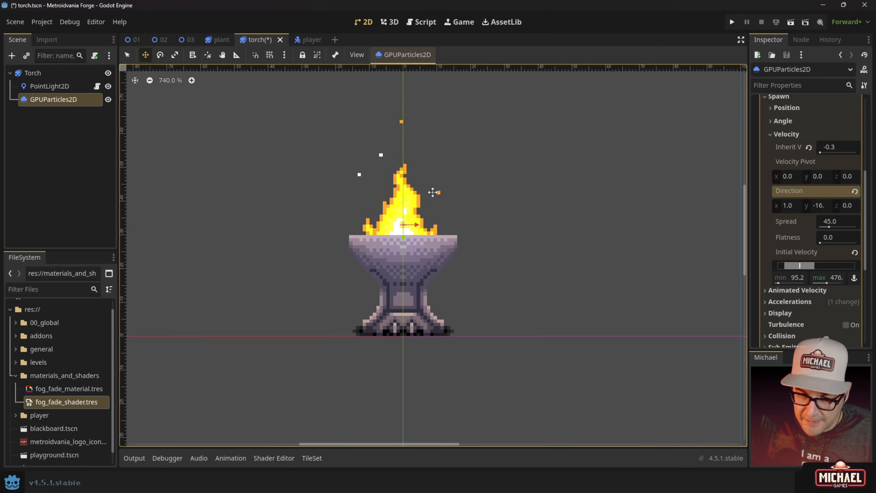
{"action": "left_click_drag", "start_coordinate": [780, 283], "coordinate": [777, 282]}
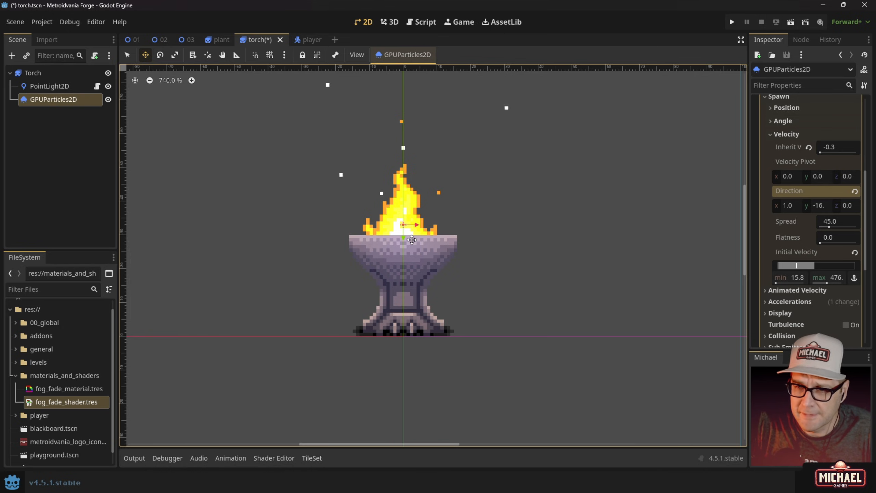
- Set the particles' initial velocity to a minimum of 20 and a maximum of 300
{"action": "left_click", "coordinate": [798, 280]}
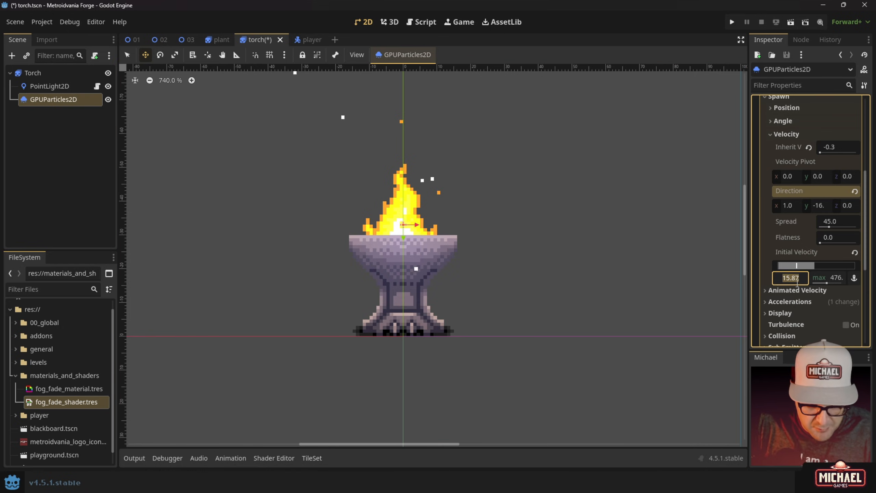
{"action": "type", "text": "20"}
{"action": "key", "text": "Tab"}
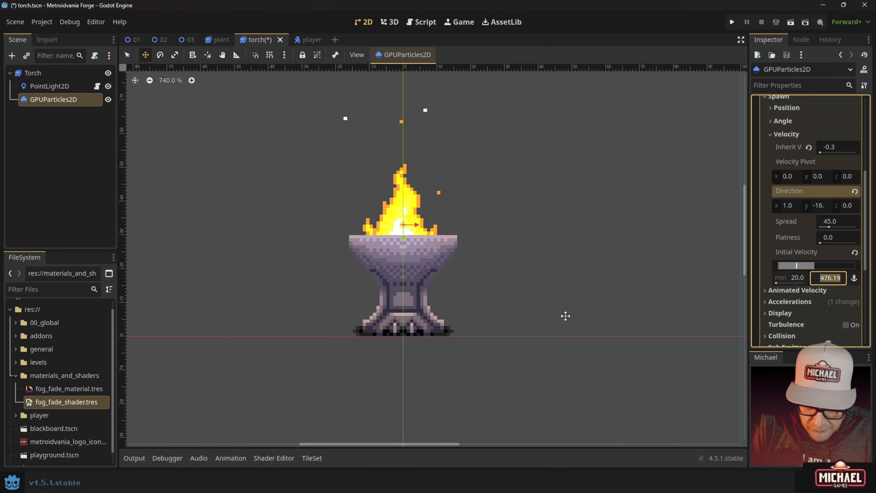
{"action": "type", "text": "300"}
{"action": "key", "text": "Return"}
{"action": "left_click", "coordinate": [549, 299]}
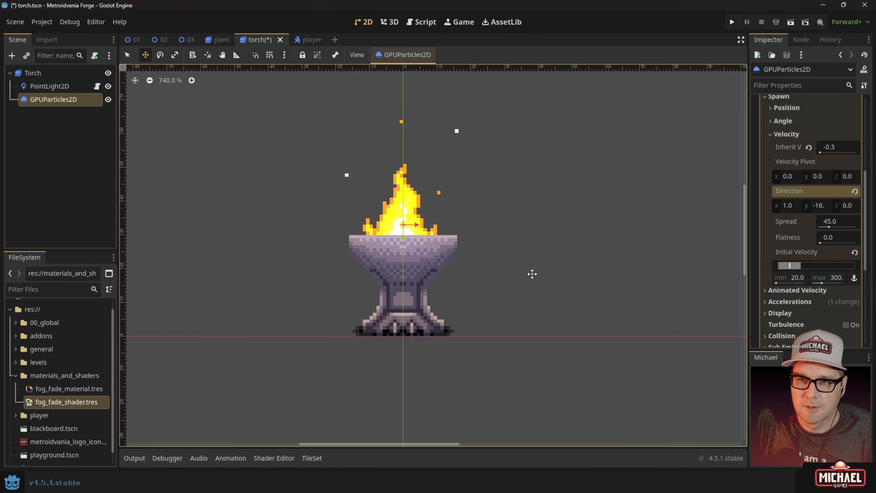
- Reset the inherit velocity ratio to its default and set the spawn direction to X 0 and Y -20
{"action": "left_click", "coordinate": [810, 147]}
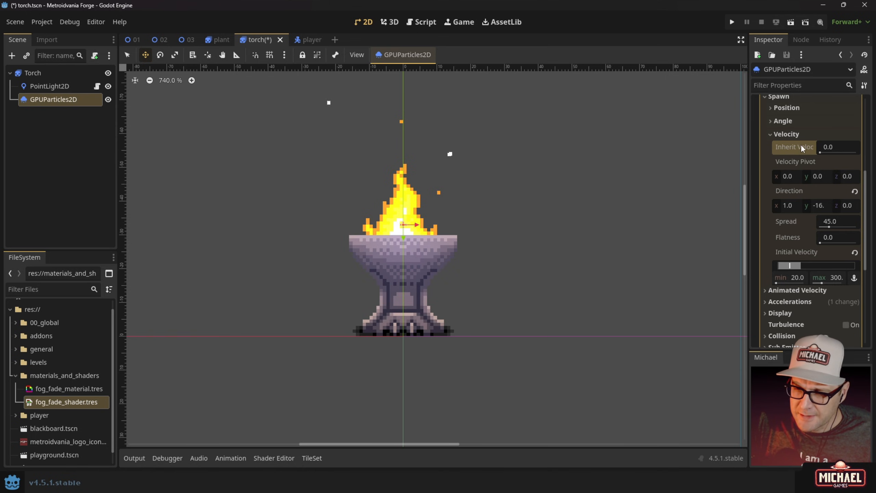
{"action": "left_click", "coordinate": [787, 206]}
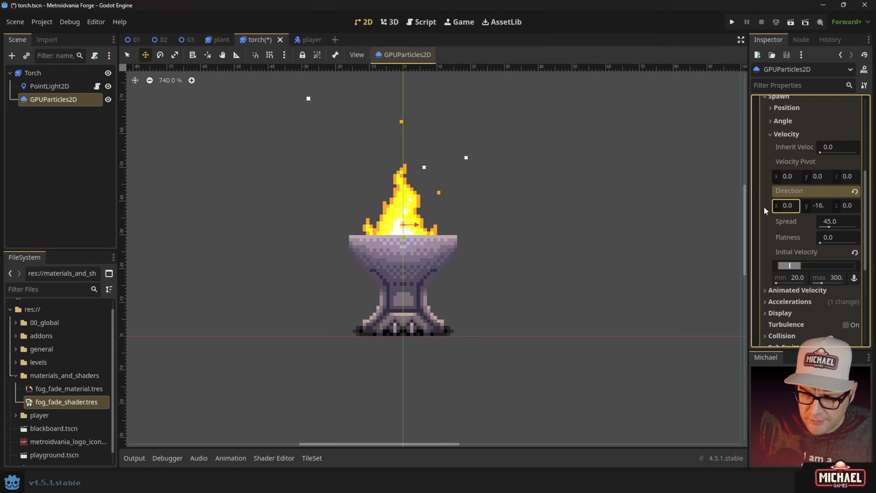
{"action": "left_click", "coordinate": [824, 208]}
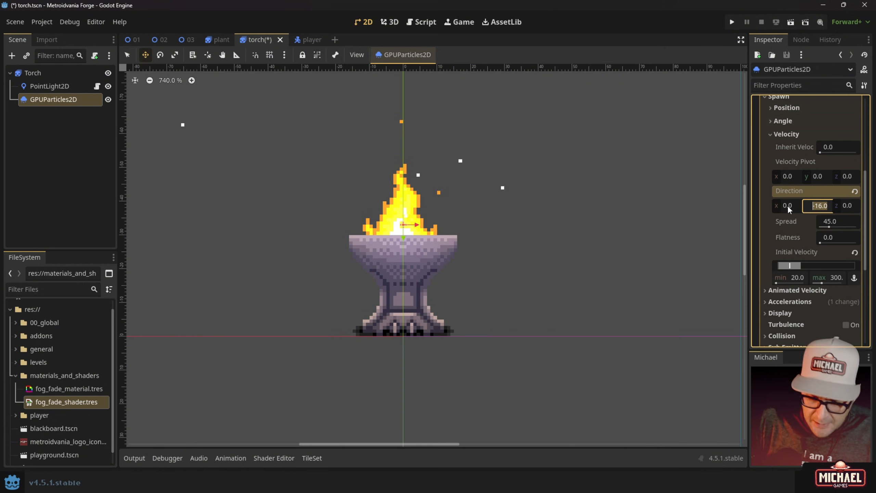
{"action": "type", "text": "-"}
{"action": "type", "text": "0."}
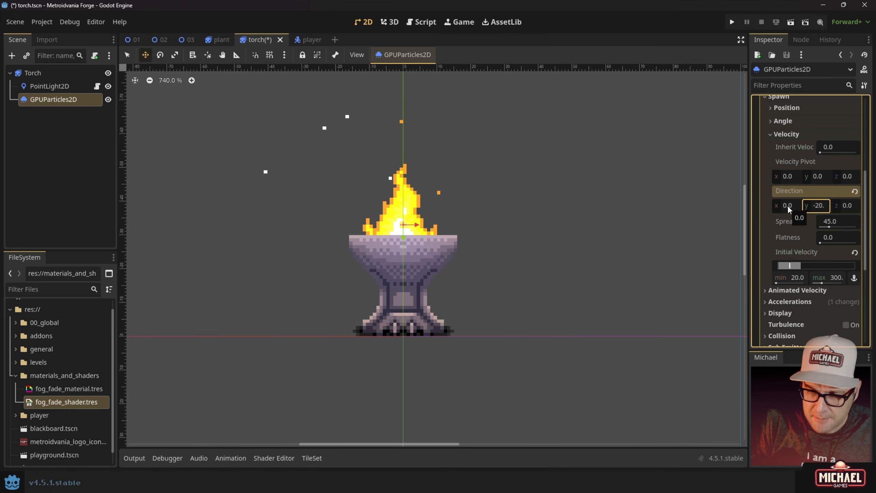
{"action": "key", "text": "Return"}
- Save the torch scene with the adjusted particle spawn velocity
{"action": "scroll", "coordinate": [450, 212], "scroll_direction": "down", "scroll_amount": 2}
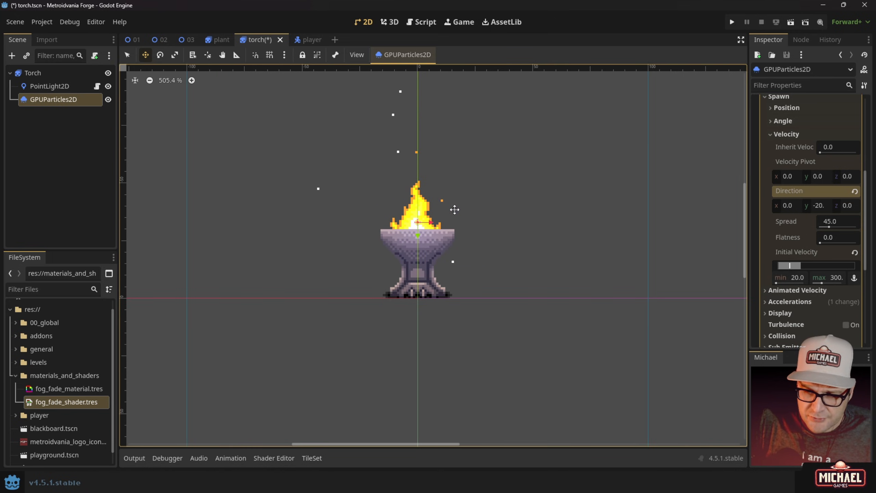
{"action": "middle_click_drag", "start_coordinate": [454, 209], "coordinate": [456, 280]}
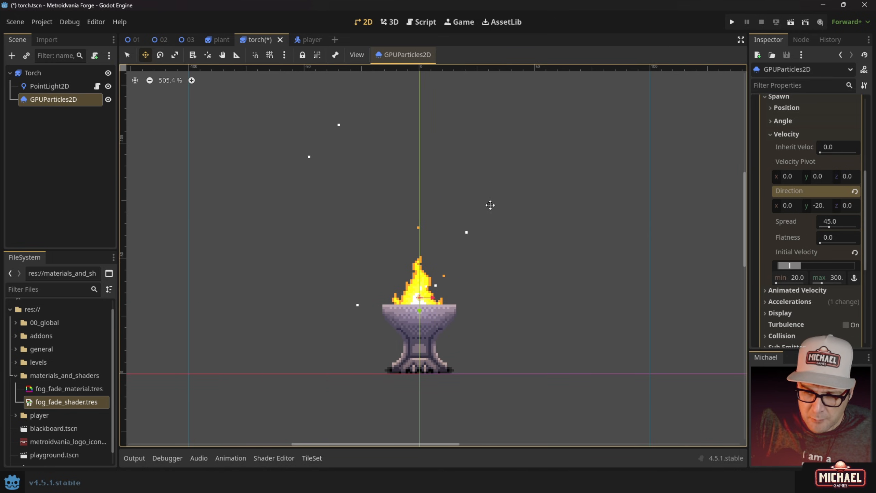
{"action": "key", "text": "ctrl+s"}
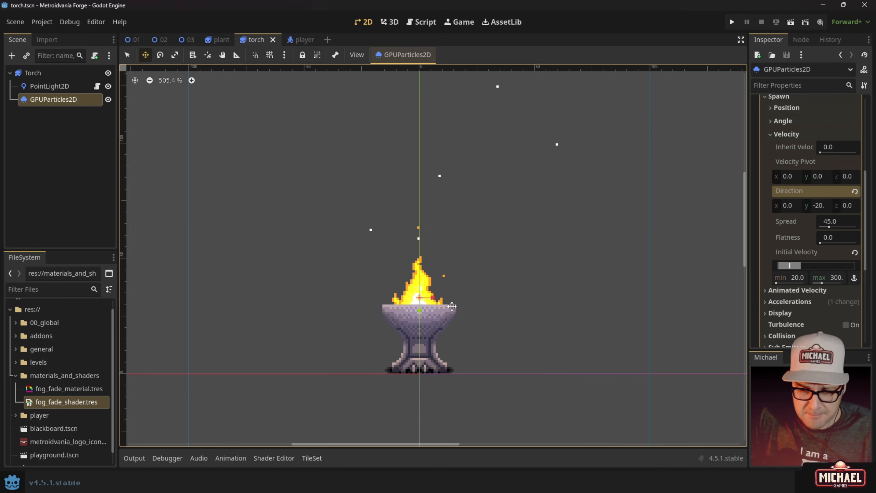
- Collapse the Spawn settings and examine the process material's Animated Velocity group
{"action": "scroll", "coordinate": [802, 292], "scroll_direction": "down", "scroll_amount": 2}
{"action": "scroll", "coordinate": [802, 292], "scroll_direction": "down", "scroll_amount": 2}
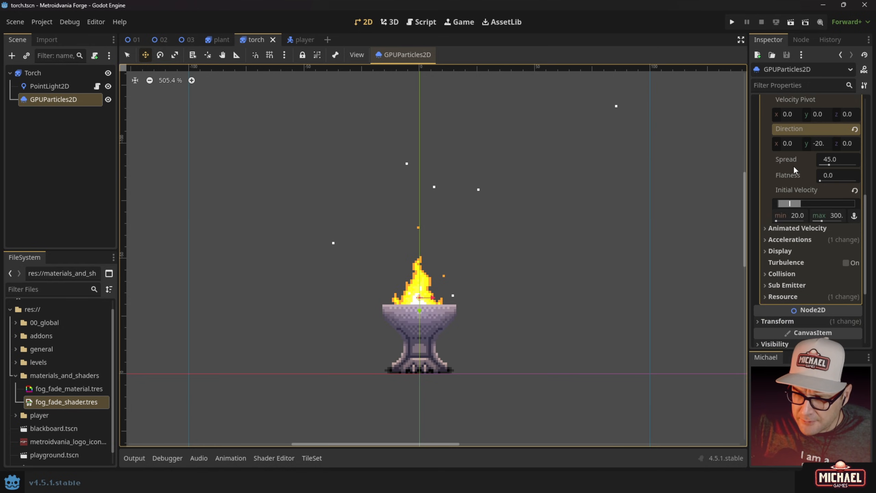
{"action": "scroll", "coordinate": [794, 166], "scroll_direction": "up", "scroll_amount": 2}
{"action": "scroll", "coordinate": [773, 221], "scroll_direction": "up", "scroll_amount": 4}
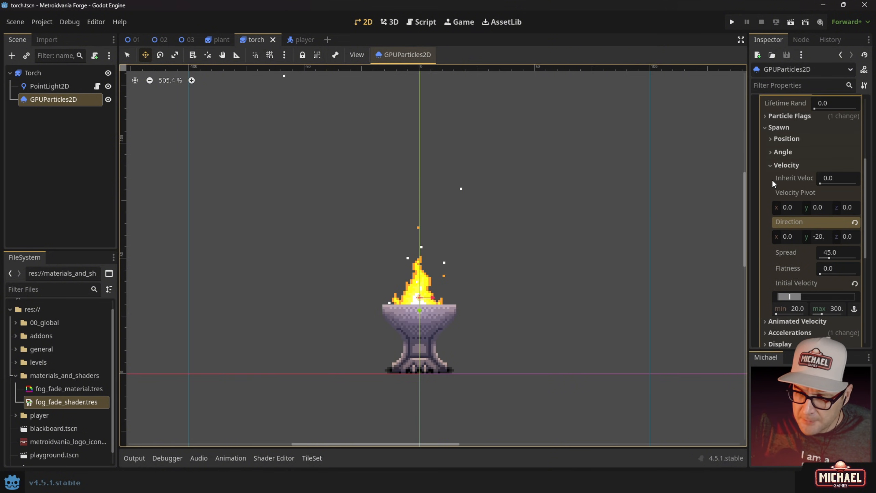
{"action": "left_click", "coordinate": [772, 165]}
{"action": "left_click", "coordinate": [765, 128]}
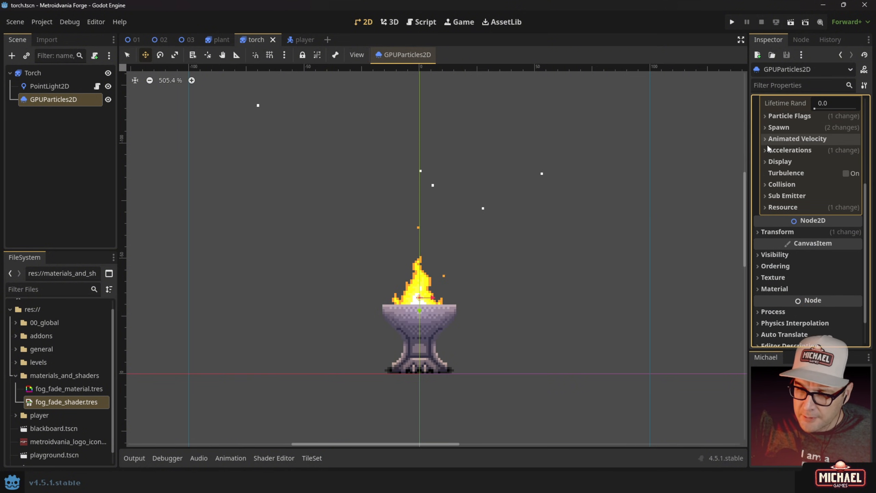
{"action": "left_click", "coordinate": [764, 138]}
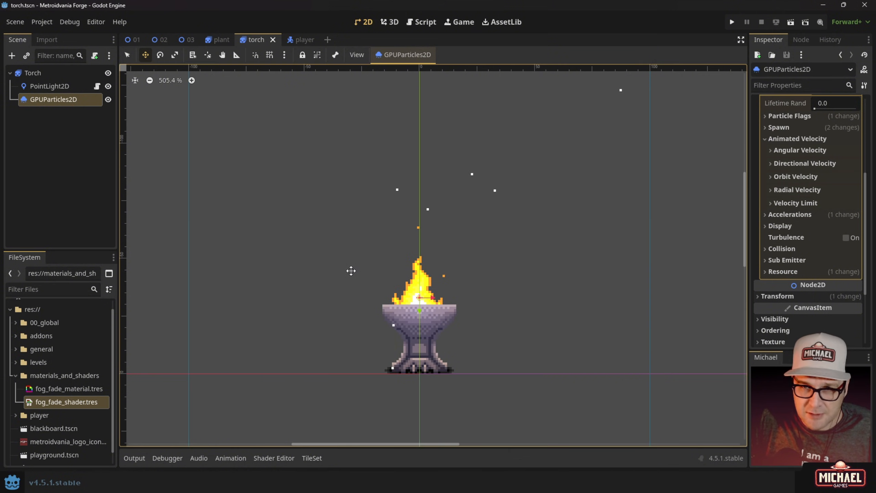
- Set the particles' angular velocity to a minimum of -200 and a maximum of 200
{"action": "left_click", "coordinate": [772, 149]}
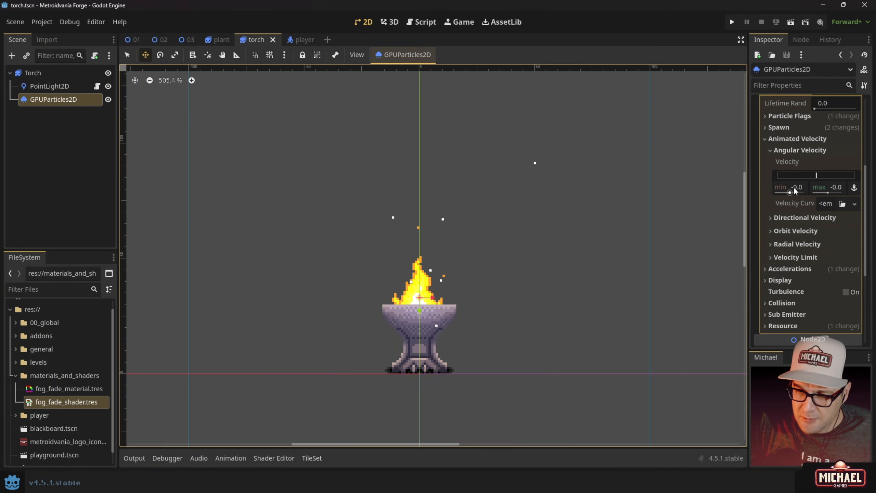
{"action": "left_click_drag", "start_coordinate": [791, 190], "coordinate": [786, 191]}
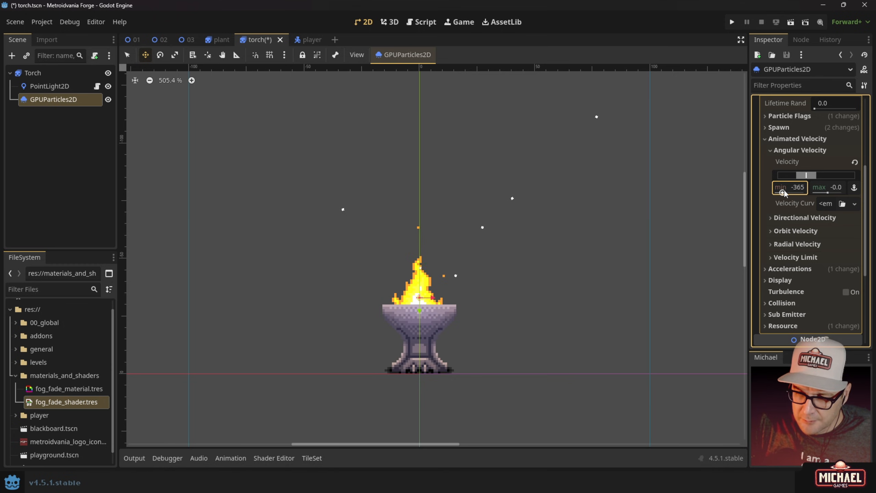
{"action": "left_click", "coordinate": [795, 189]}
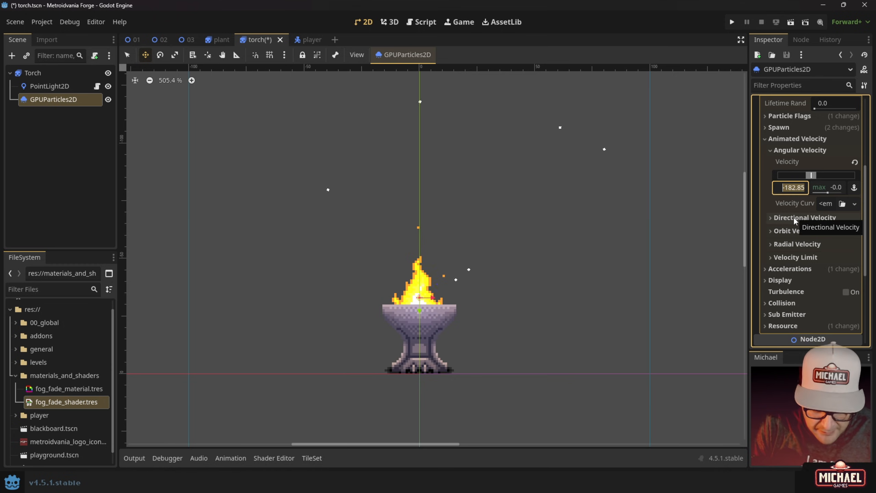
{"action": "type", "text": "-200"}
{"action": "key", "text": "Tab"}
{"action": "type", "text": "200"}
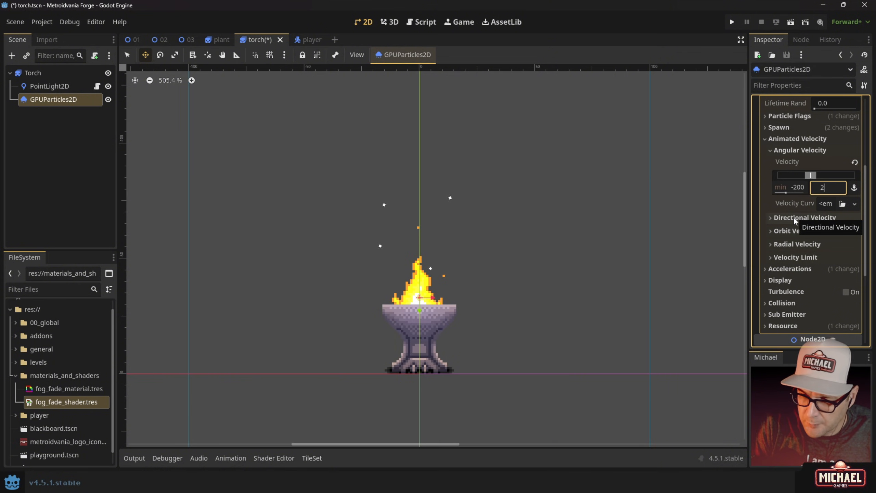
{"action": "key", "text": "Return"}
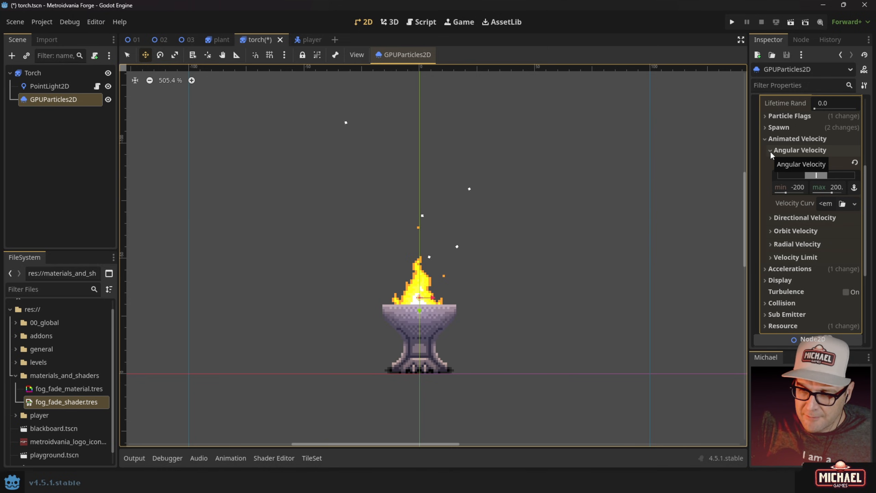
- Examine the Directional Velocity settings, then collapse the Animated Velocity group
{"action": "left_click", "coordinate": [769, 218]}
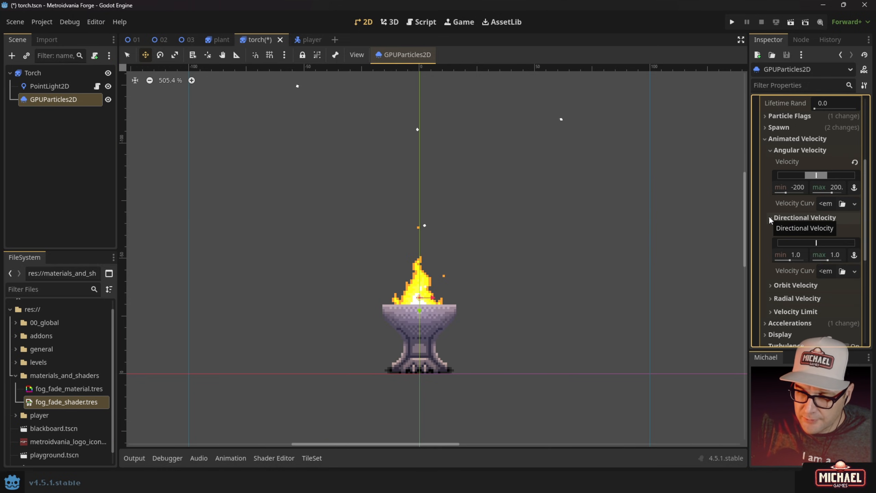
{"action": "left_click", "coordinate": [770, 218]}
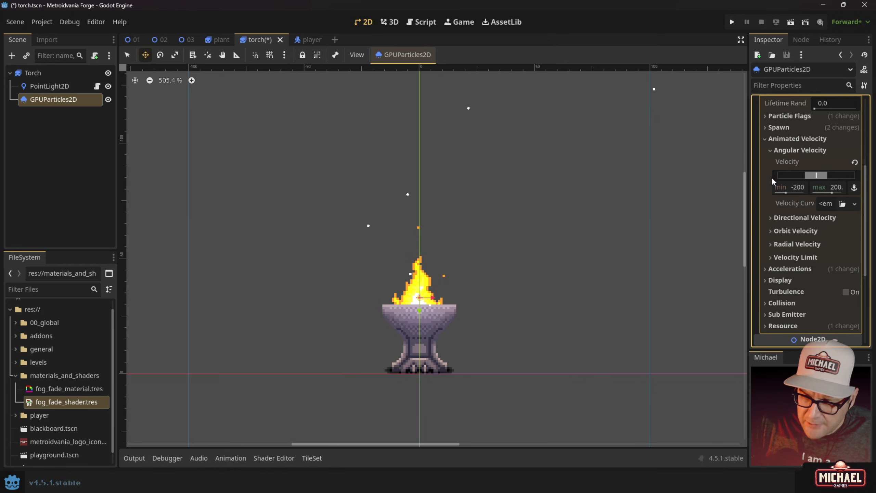
{"action": "left_click", "coordinate": [767, 138]}
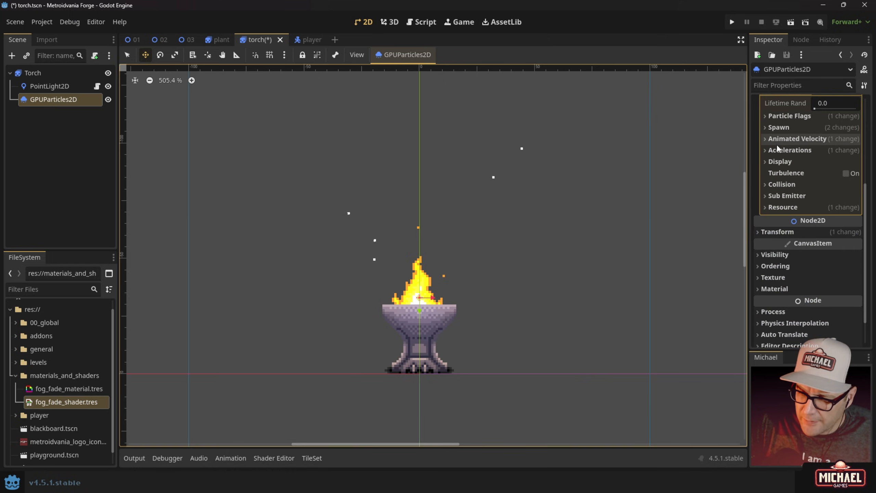
- Enable turbulence in the particle process material and save the torch scene
{"action": "mouse_move", "coordinate": [786, 172]}
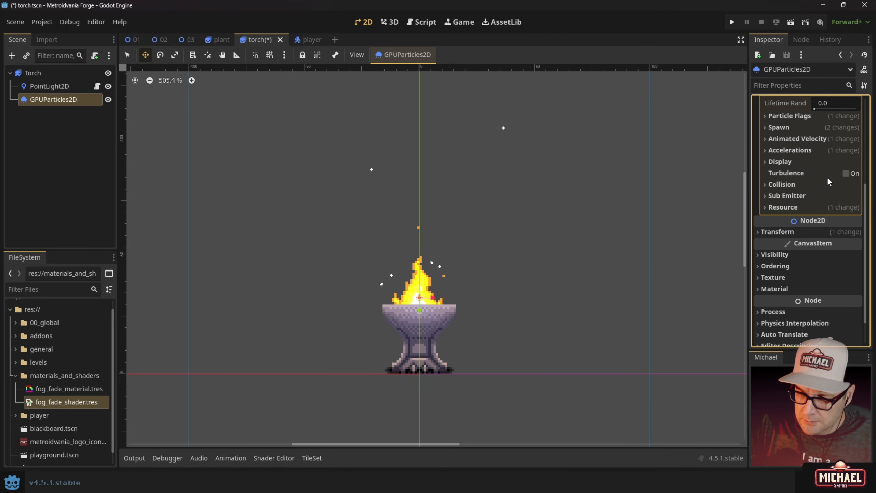
{"action": "left_click", "coordinate": [803, 174]}
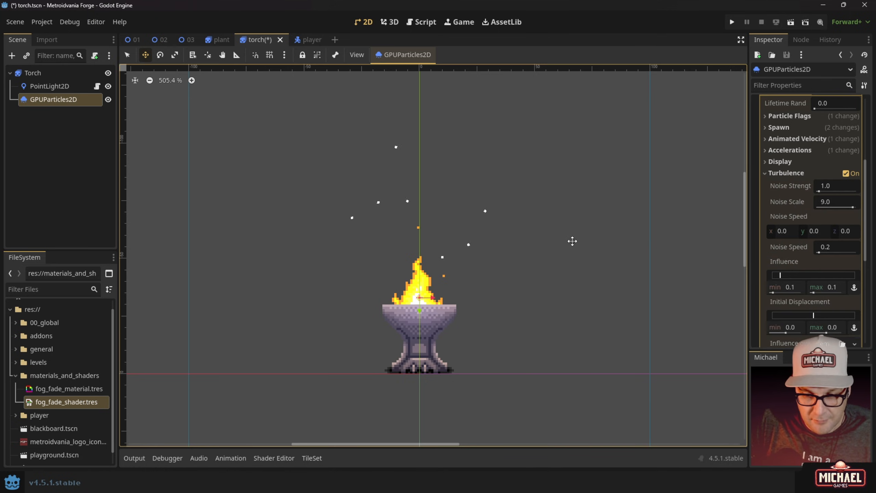
{"action": "key", "text": "ctrl+s"}
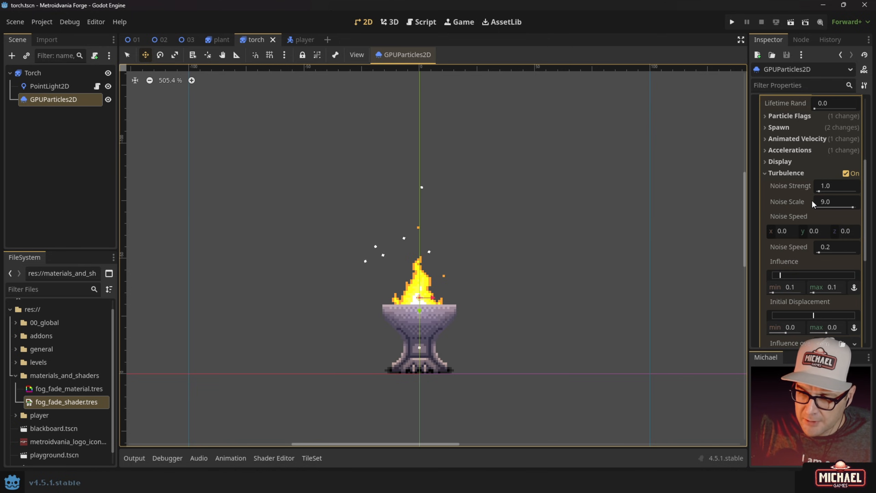
- Set the turbulence influence to a minimum of 0.0 and a maximum of 0.42
{"action": "mouse_move", "coordinate": [812, 200]}
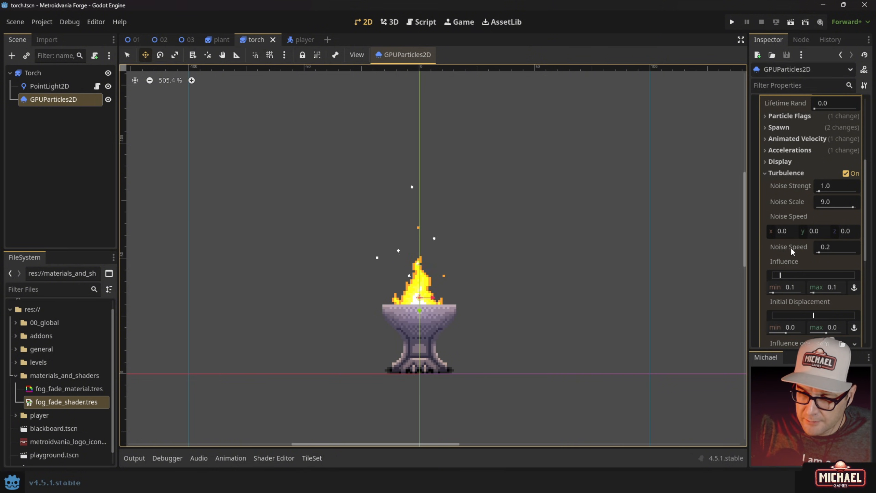
{"action": "mouse_move", "coordinate": [796, 263]}
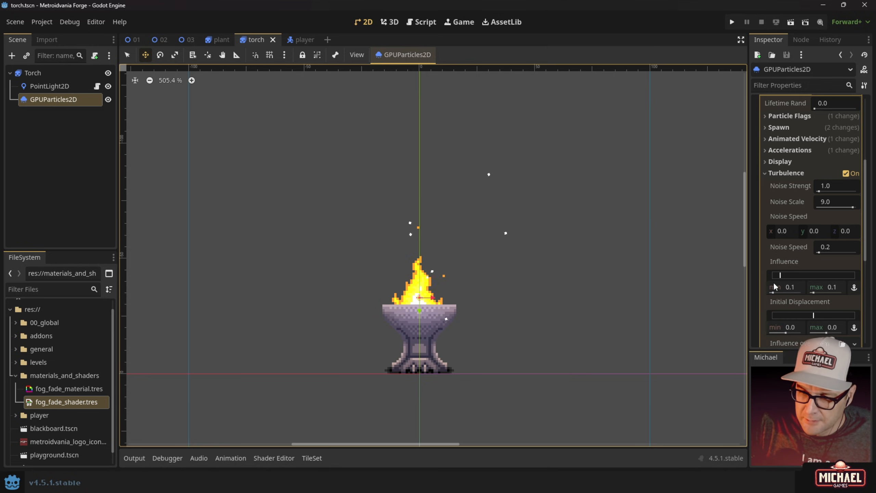
{"action": "left_click_drag", "start_coordinate": [815, 291], "coordinate": [819, 293]}
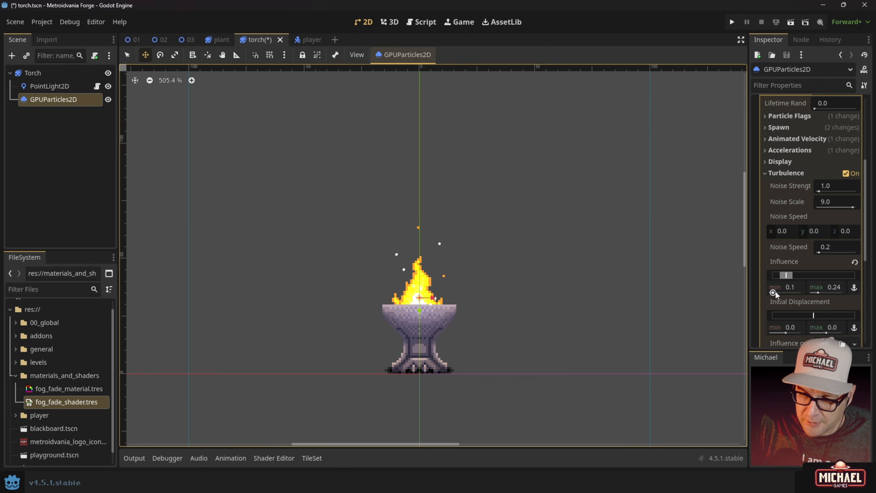
{"action": "left_click_drag", "start_coordinate": [819, 293], "coordinate": [846, 293]}
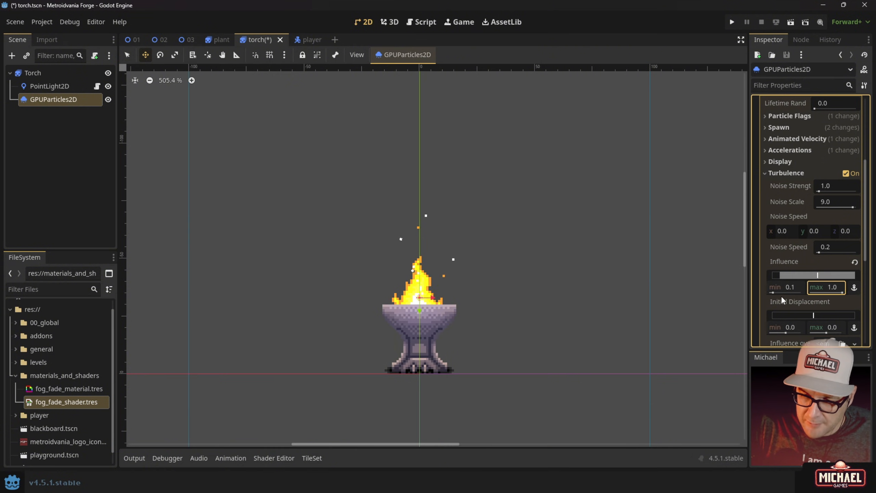
{"action": "mouse_move", "coordinate": [773, 292]}
{"action": "left_mouse_down"}
{"action": "mouse_move", "coordinate": [803, 292]}
{"action": "mouse_move", "coordinate": [770, 294]}
{"action": "left_mouse_up"}
{"action": "left_click_drag", "start_coordinate": [835, 292], "coordinate": [825, 293]}
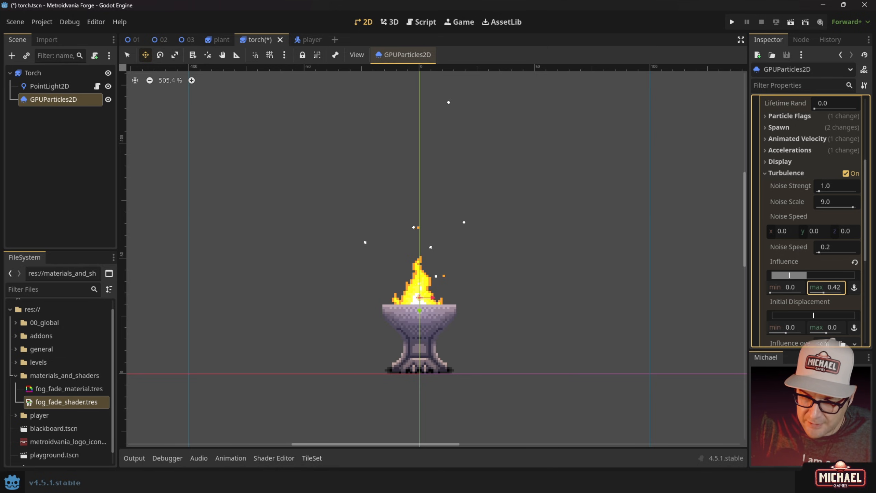
- Set the turbulence influence minimum to 0.1 and open its maximum for editing
{"action": "left_click_drag", "start_coordinate": [771, 293], "coordinate": [774, 292]}
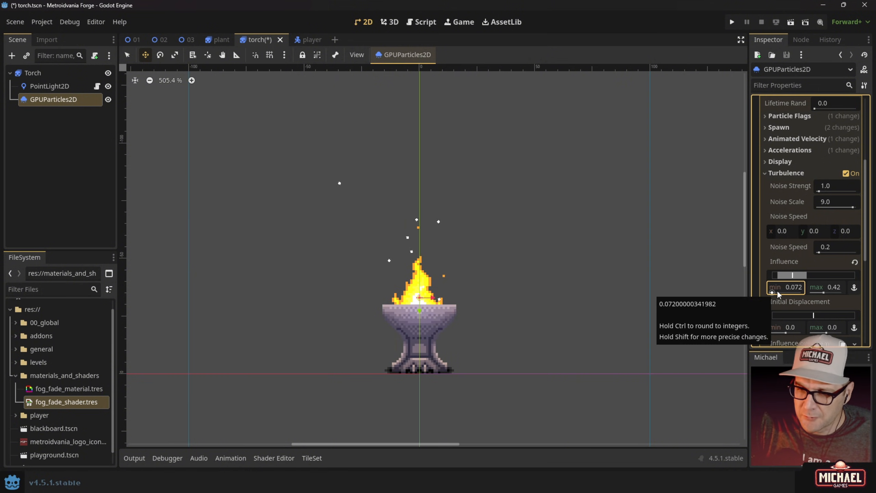
{"action": "left_click", "coordinate": [777, 290]}
{"action": "type", "text": "0.1"}
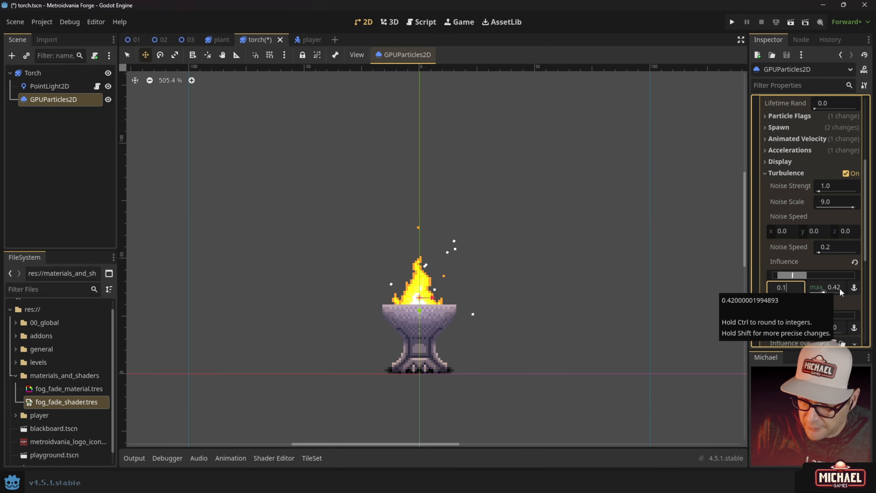
{"action": "key", "text": "Tab"}
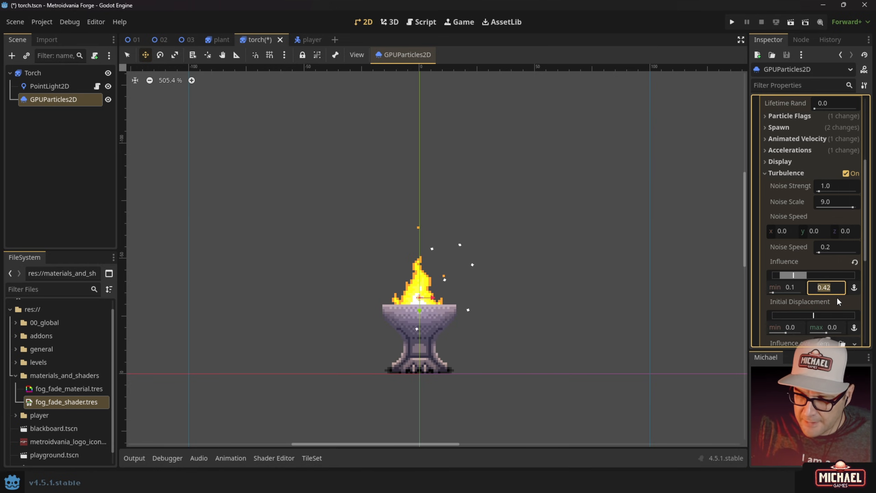
{"action": "left_click", "coordinate": [840, 287]}
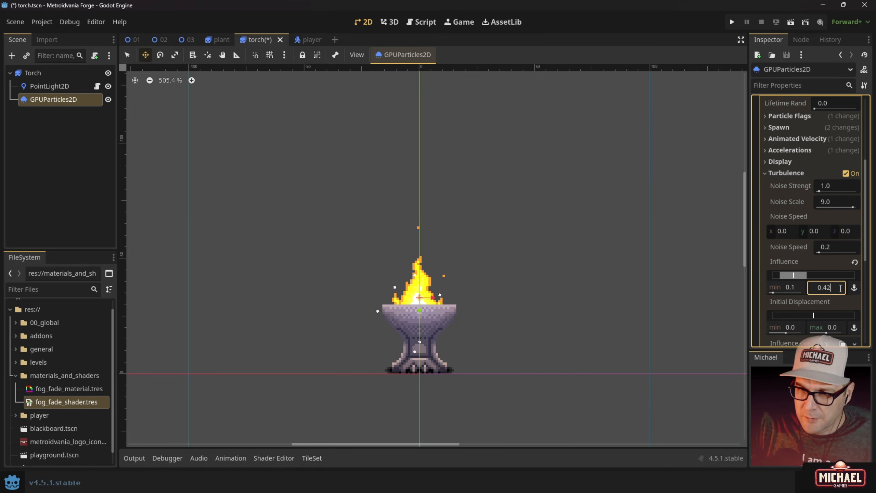
- Set the maximum turbulence Influence of the particle process material to 0.3
{"action": "left_click_drag", "start_coordinate": [842, 287], "coordinate": [809, 291]}
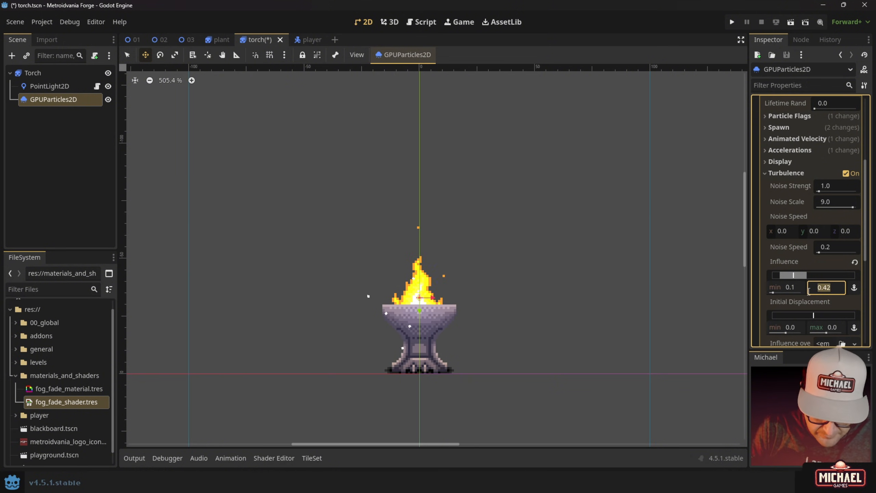
{"action": "type", "text": "0."}
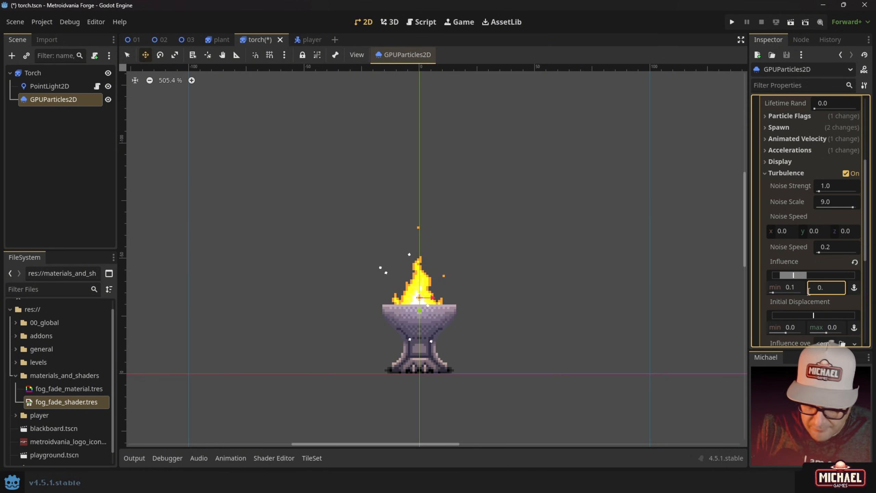
{"action": "type", "text": "3"}
{"action": "key", "text": "Return"}
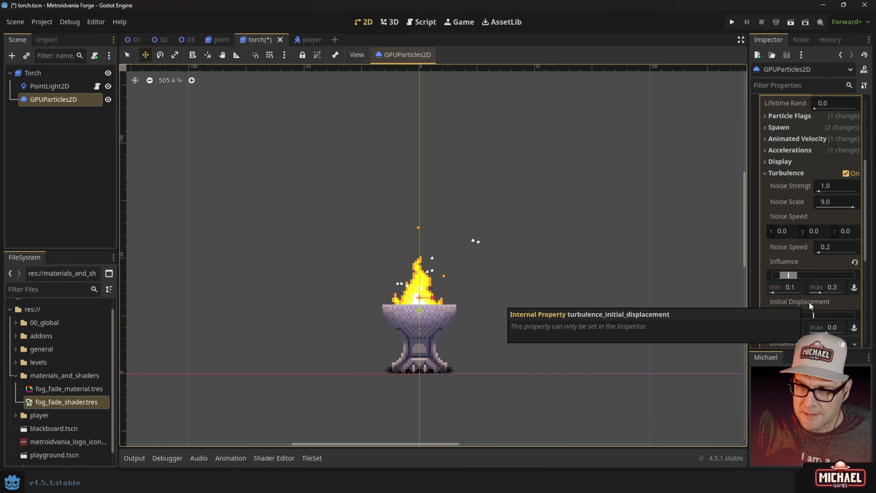
- Set the turbulence Initial Displacement range to a minimum of -20 and a maximum of 20
{"action": "scroll", "coordinate": [797, 318], "scroll_direction": "down", "scroll_amount": 2}
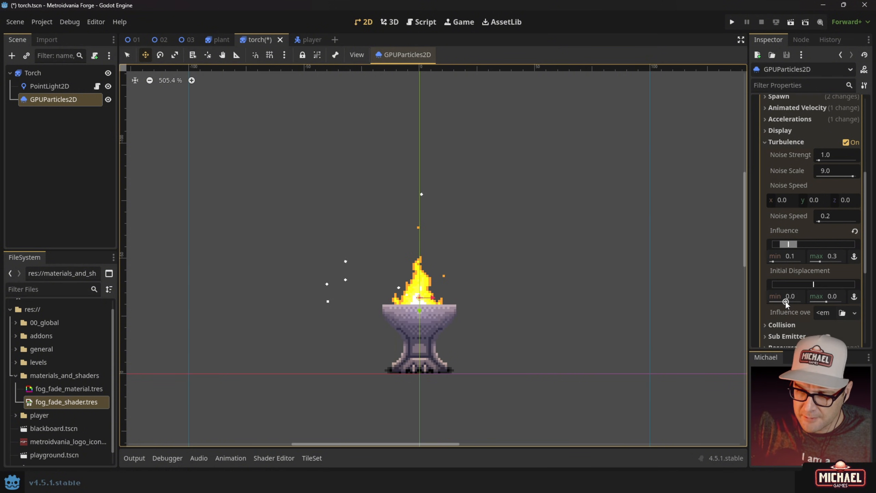
{"action": "left_click_drag", "start_coordinate": [787, 302], "coordinate": [770, 302]}
{"action": "left_click_drag", "start_coordinate": [827, 301], "coordinate": [777, 302]}
{"action": "left_click", "coordinate": [787, 298]}
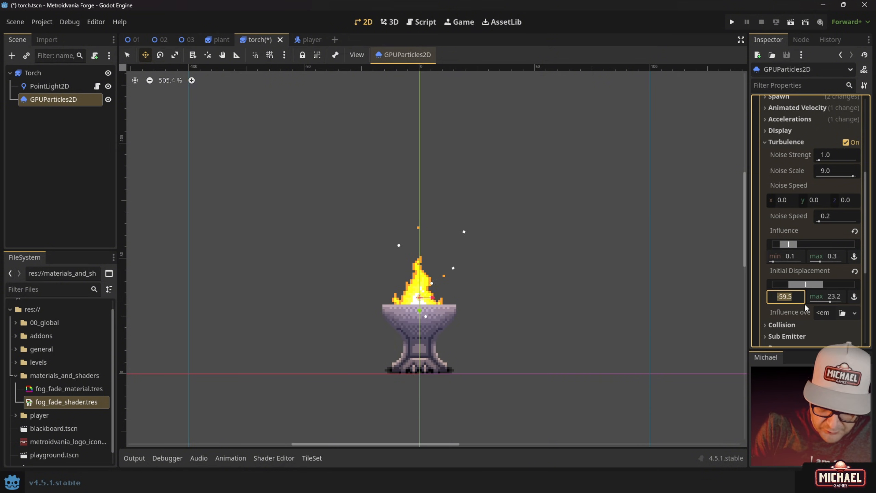
{"action": "type", "text": "-20"}
{"action": "key", "text": "Return"}
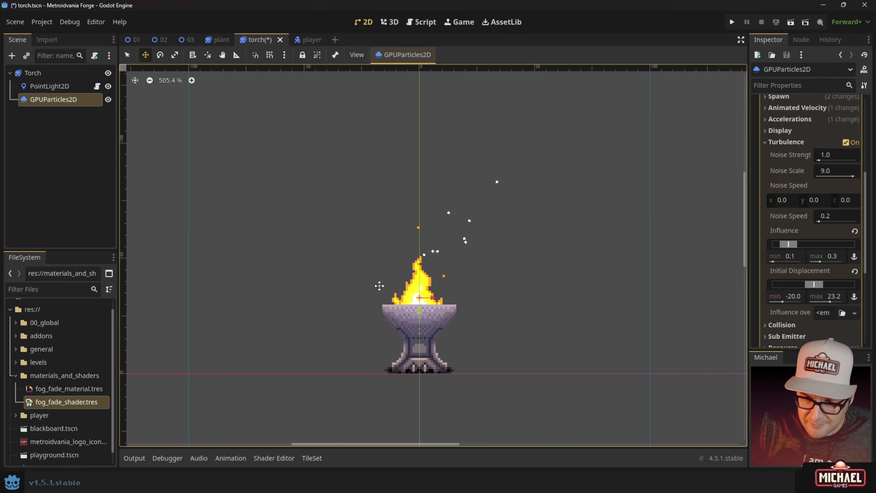
{"action": "left_click", "coordinate": [833, 296]}
{"action": "type", "text": "20"}
{"action": "key", "text": "Return"}
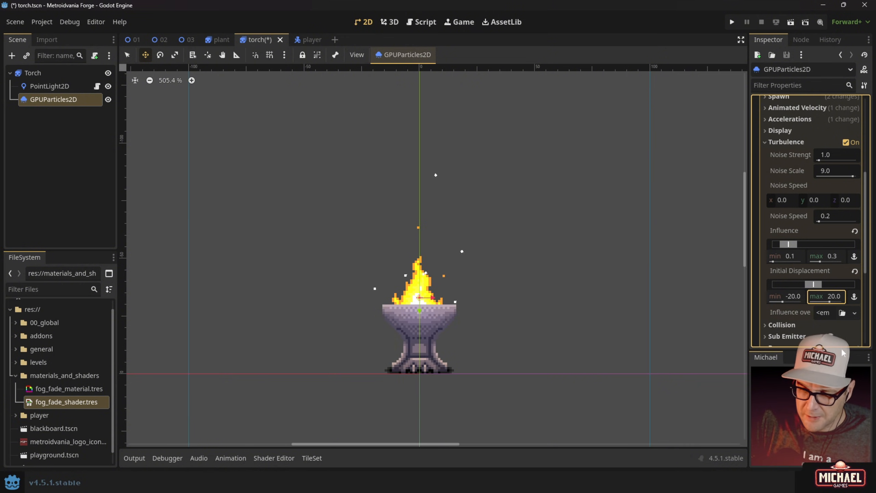
{"action": "scroll", "coordinate": [820, 305], "scroll_direction": "down", "scroll_amount": 1}
{"action": "scroll", "coordinate": [820, 306], "scroll_direction": "up", "scroll_amount": 1}
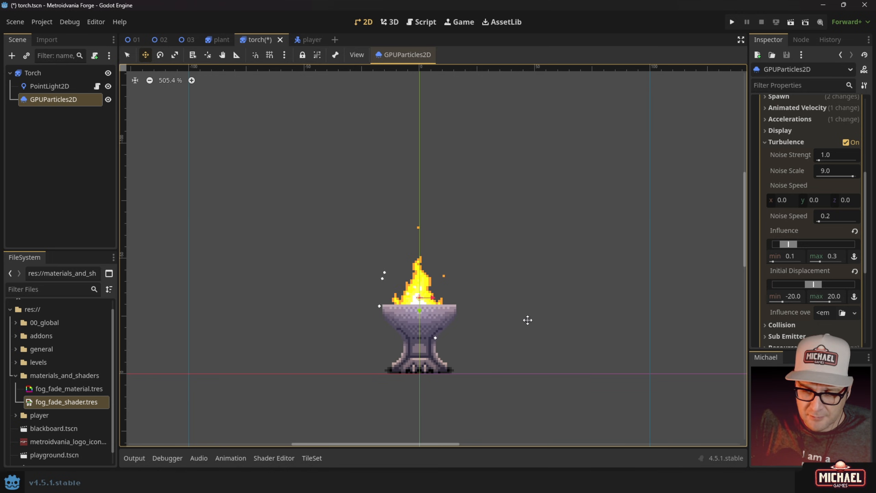
{"action": "key", "text": "ctrl+z"}
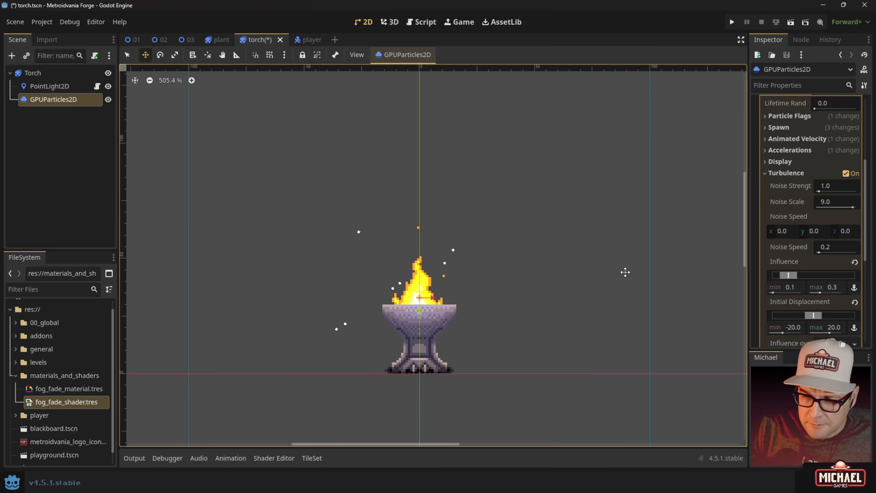
- Collapse the Turbulence settings, expand the Display settings, and examine the particles around the torch flame up close
{"action": "left_click", "coordinate": [767, 173]}
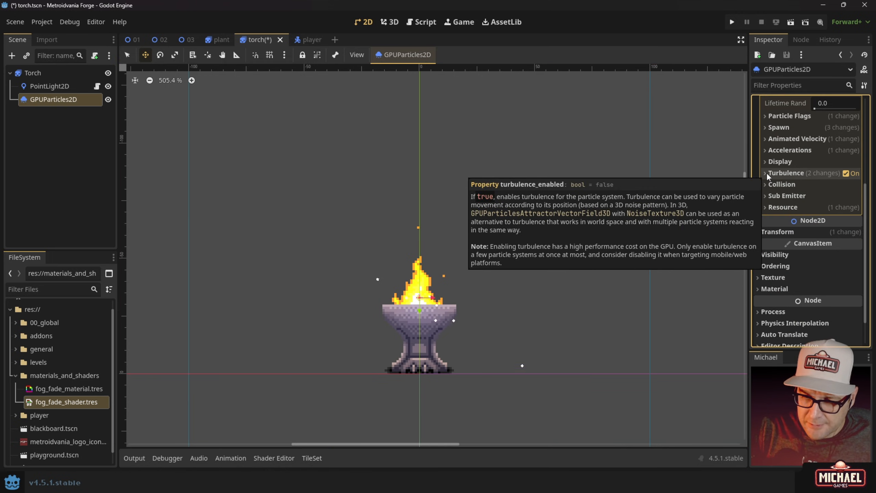
{"action": "left_click", "coordinate": [764, 161]}
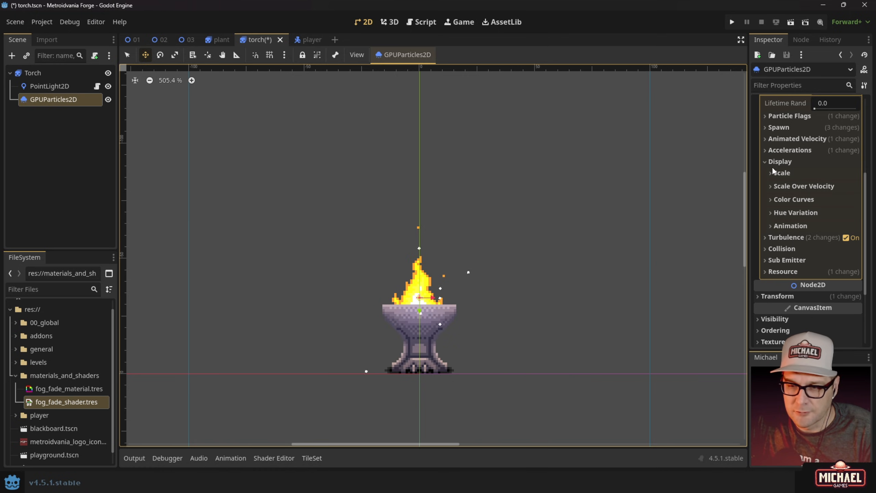
{"action": "scroll", "coordinate": [832, 133], "scroll_direction": "up", "scroll_amount": 3}
{"action": "scroll", "coordinate": [831, 133], "scroll_direction": "up", "scroll_amount": 2}
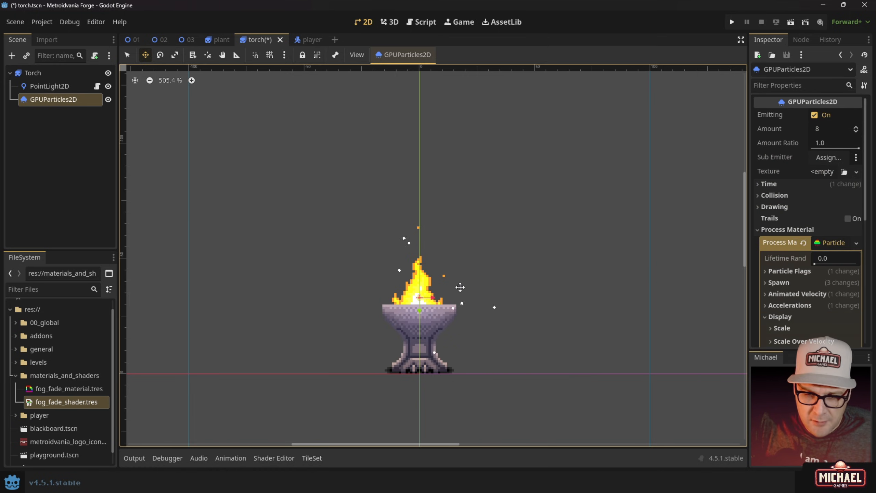
{"action": "scroll", "coordinate": [434, 275], "scroll_direction": "up", "scroll_amount": 5}
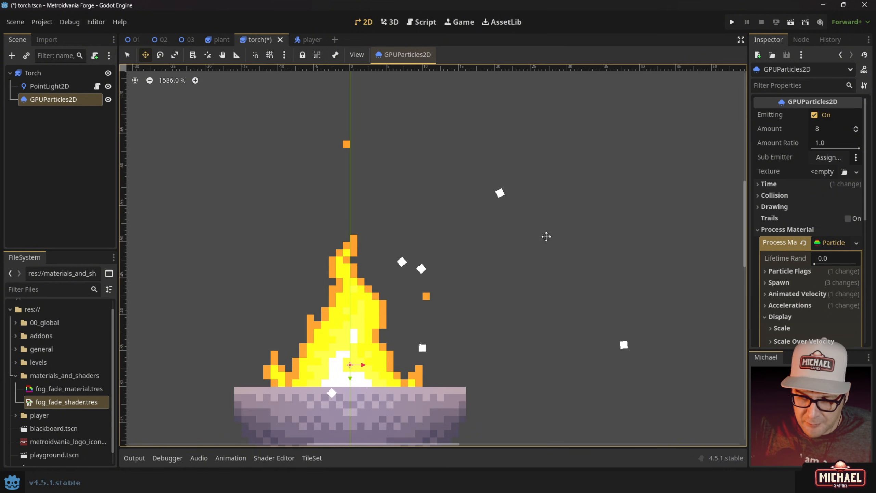
{"action": "scroll", "coordinate": [511, 265], "scroll_direction": "down", "scroll_amount": 3}
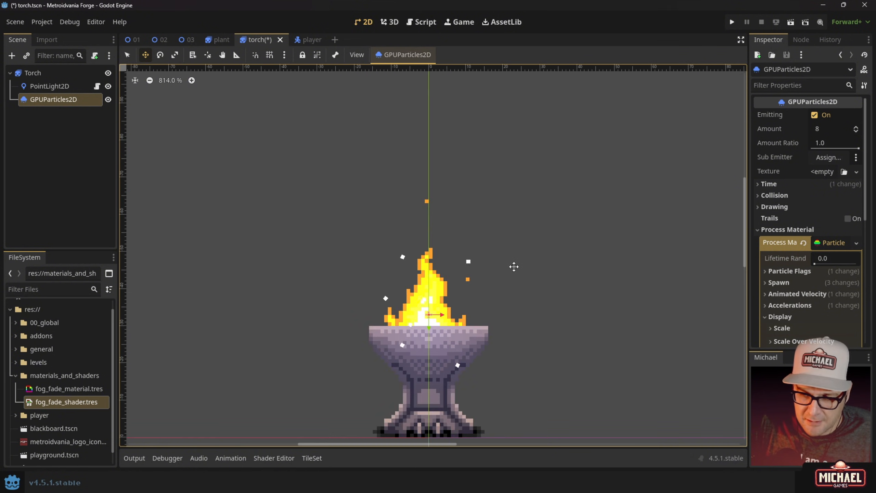
{"action": "scroll", "coordinate": [806, 199], "scroll_direction": "down", "scroll_amount": 2}
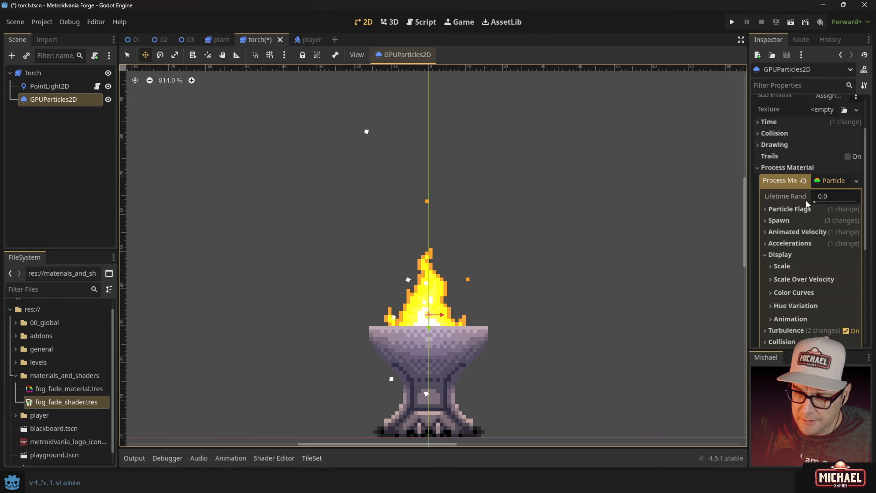
{"action": "scroll", "coordinate": [809, 201], "scroll_direction": "down", "scroll_amount": 1}
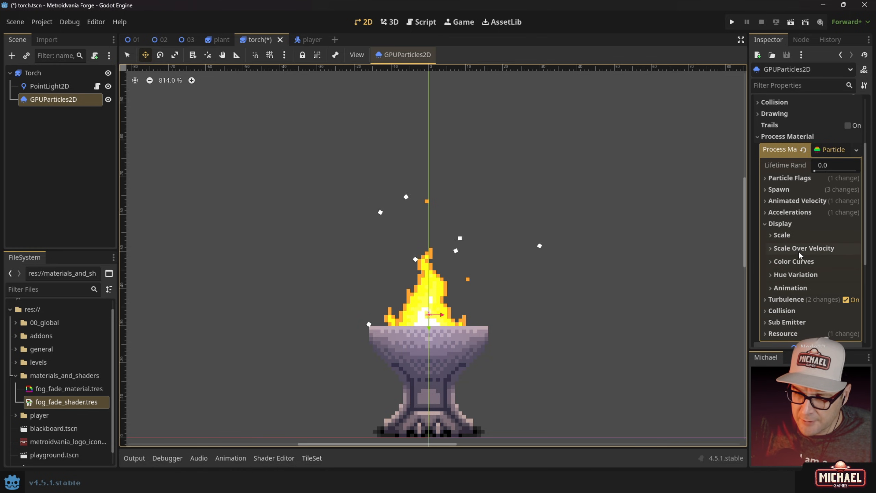
- In the Display color curves, assign a new GradientTexture1D as the Color Ramp and open its gradient for editing
{"action": "left_click", "coordinate": [771, 261]}
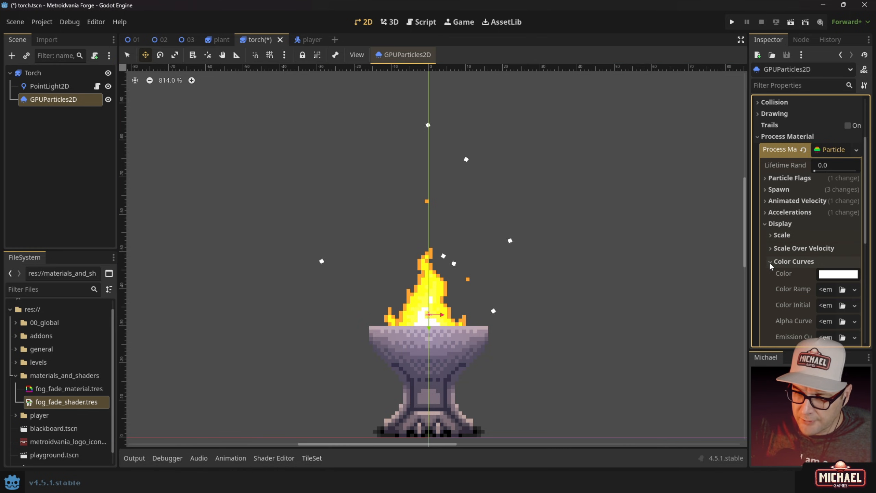
{"action": "scroll", "coordinate": [796, 269], "scroll_direction": "down", "scroll_amount": 1}
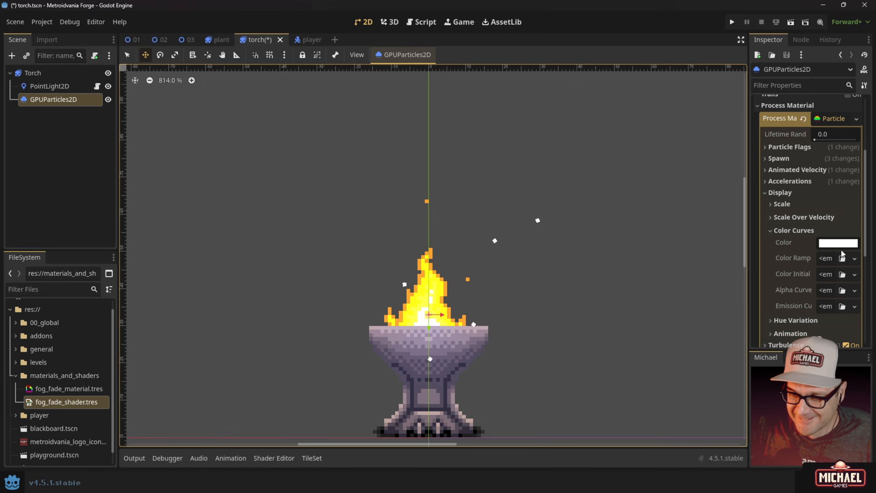
{"action": "left_click", "coordinate": [829, 258]}
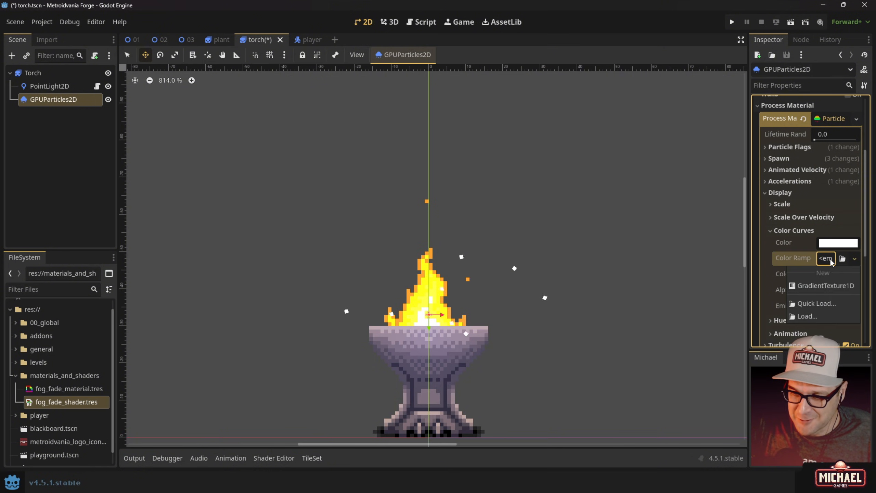
{"action": "left_click", "coordinate": [820, 286]}
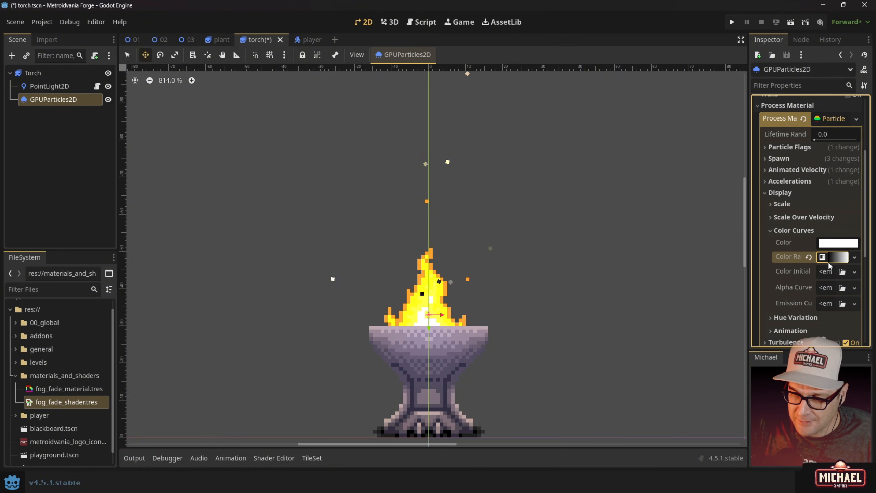
{"action": "left_click", "coordinate": [834, 257]}
{"action": "left_click", "coordinate": [839, 272]}
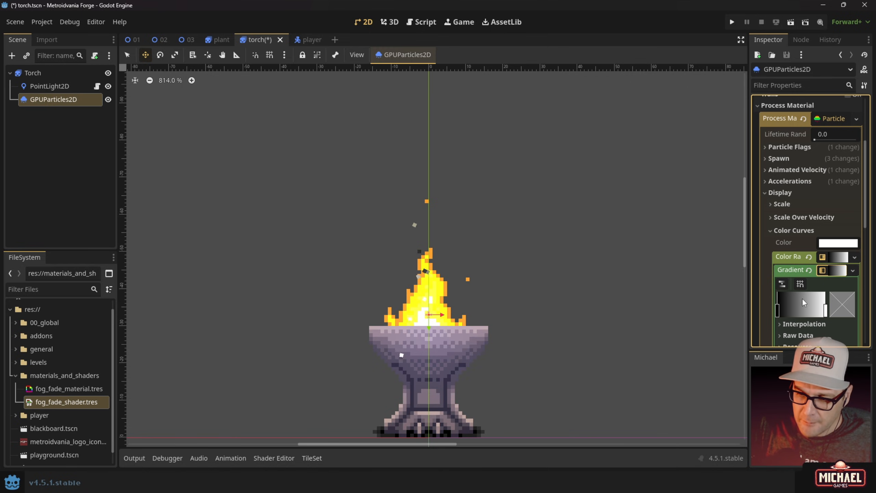
{"action": "scroll", "coordinate": [803, 298], "scroll_direction": "down", "scroll_amount": 2}
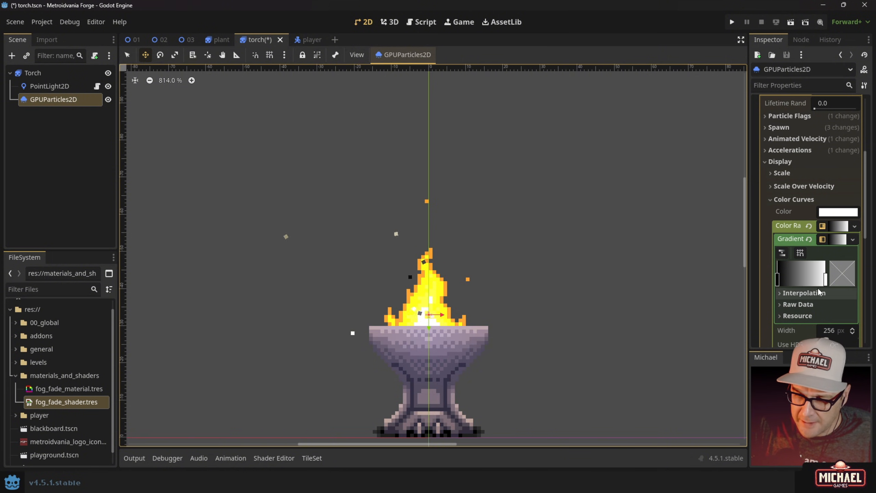
- Change the color ramp gradient's starting stop to light yellow, fff288
{"action": "left_click", "coordinate": [778, 281]}
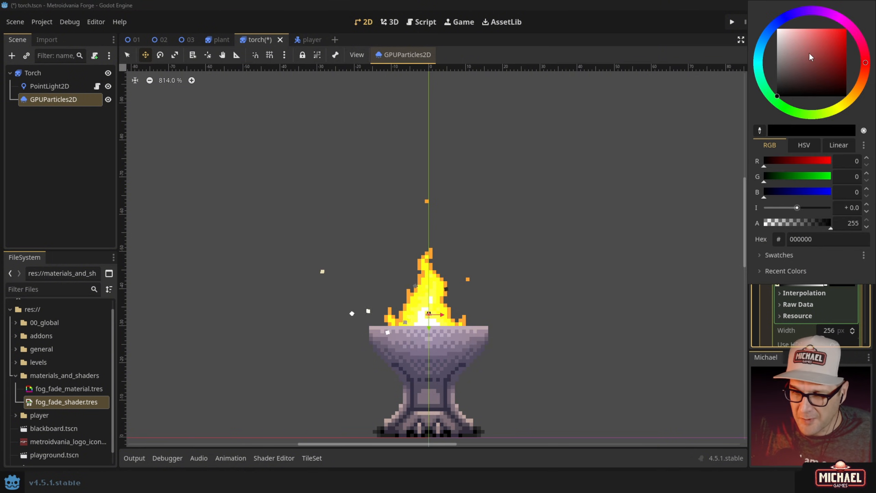
{"action": "left_click", "coordinate": [781, 40]}
{"action": "left_click_drag", "start_coordinate": [781, 38], "coordinate": [775, 27]}
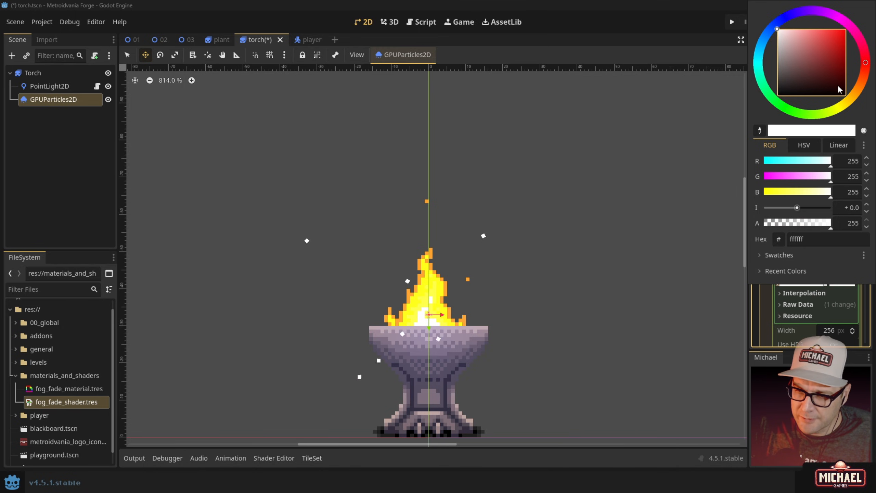
{"action": "left_click_drag", "start_coordinate": [851, 97], "coordinate": [843, 99]}
{"action": "left_click", "coordinate": [810, 29]}
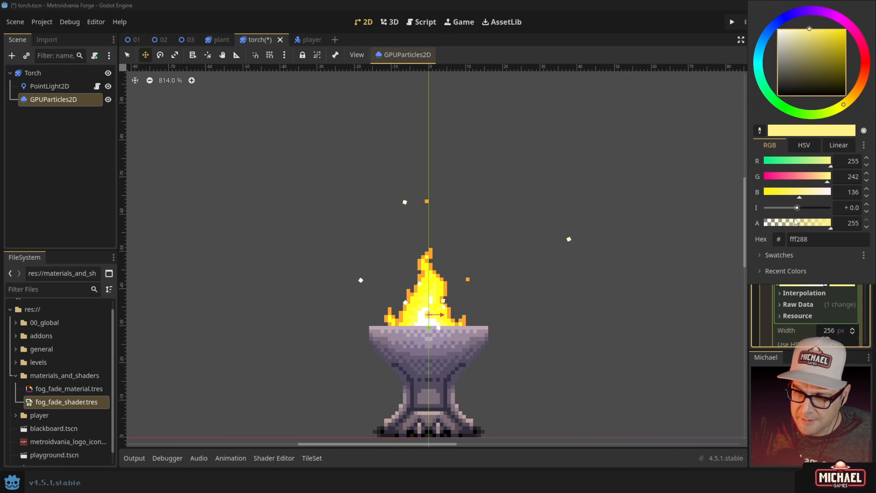
{"action": "left_click", "coordinate": [798, 288]}
- Add a stop between the gradient's ends, color it orange ffb000, and shift it to about the middle
{"action": "left_click", "coordinate": [797, 286]}
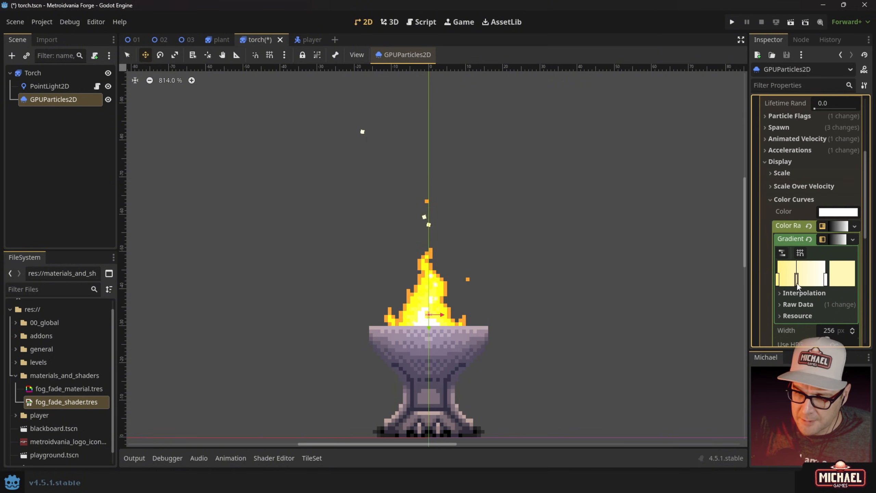
{"action": "double_click", "coordinate": [798, 280]}
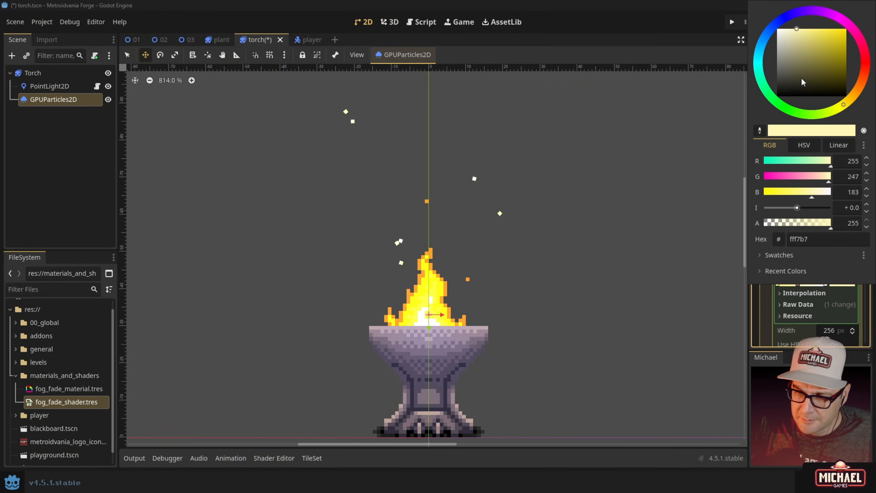
{"action": "left_click", "coordinate": [851, 97]}
{"action": "left_click", "coordinate": [846, 29]}
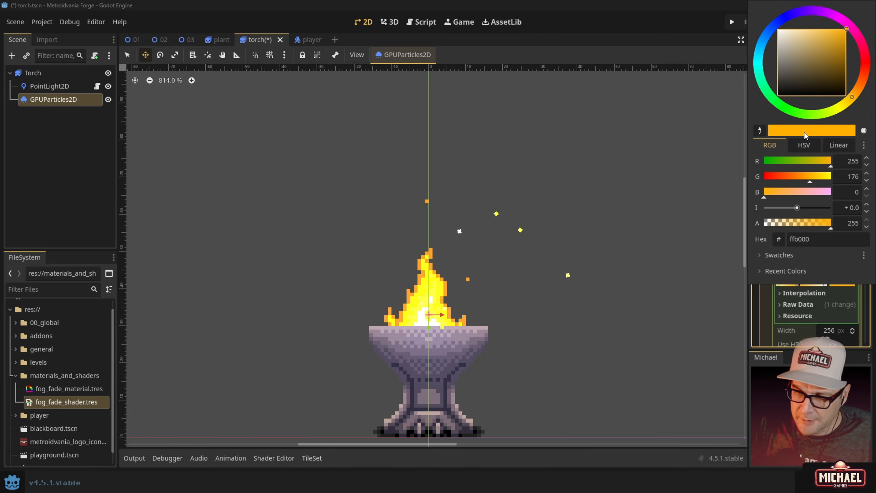
{"action": "left_click", "coordinate": [678, 171]}
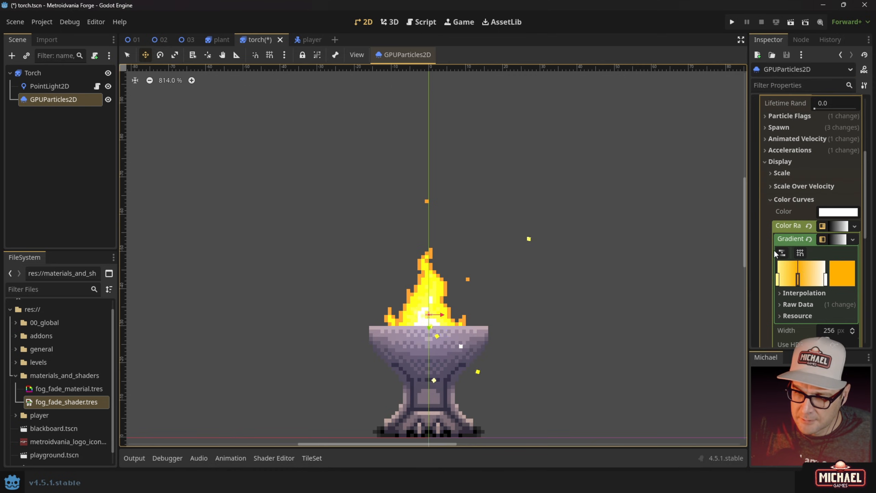
{"action": "left_click_drag", "start_coordinate": [798, 281], "coordinate": [805, 283]}
- Add another gradient stop between the light yellow and orange stops and color it golden yellow, ffcf00
{"action": "left_click", "coordinate": [793, 281]}
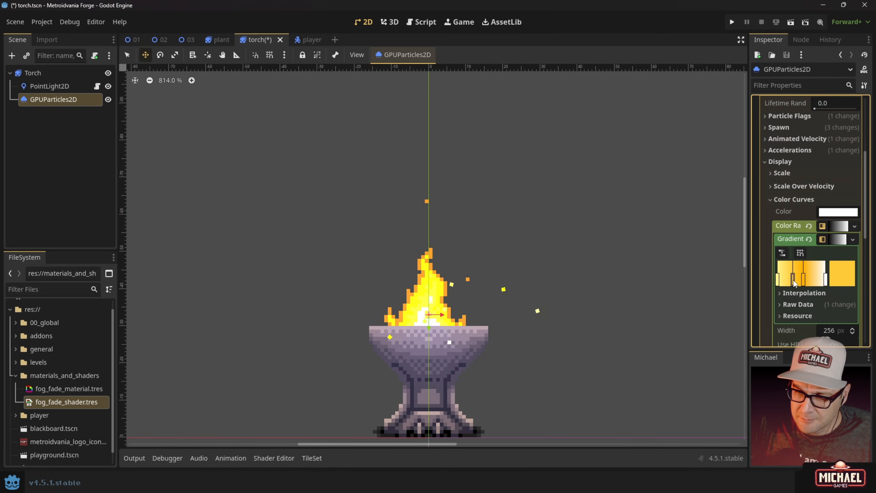
{"action": "double_click", "coordinate": [793, 281]}
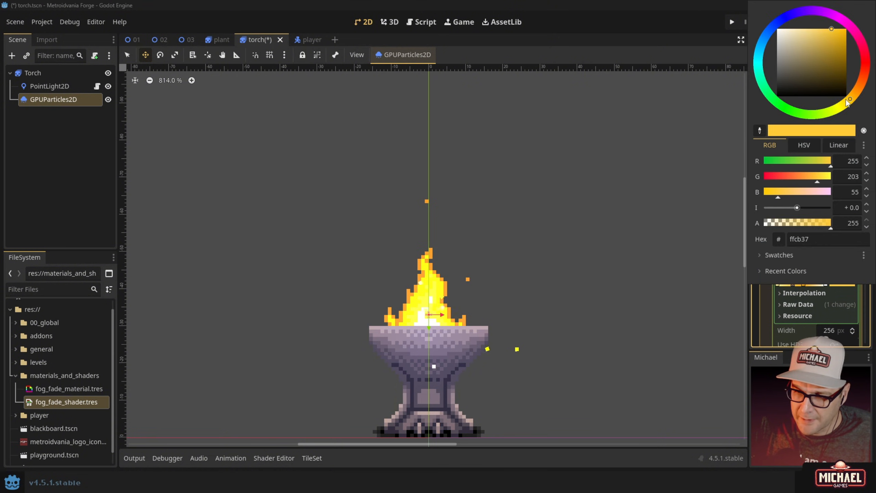
{"action": "left_click_drag", "start_coordinate": [849, 102], "coordinate": [846, 100]}
{"action": "left_click_drag", "start_coordinate": [833, 31], "coordinate": [864, 5]}
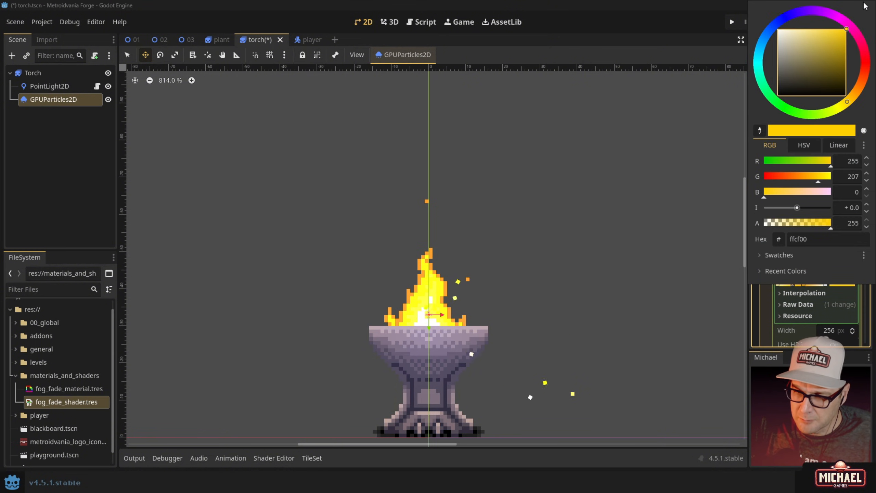
{"action": "left_click", "coordinate": [683, 37]}
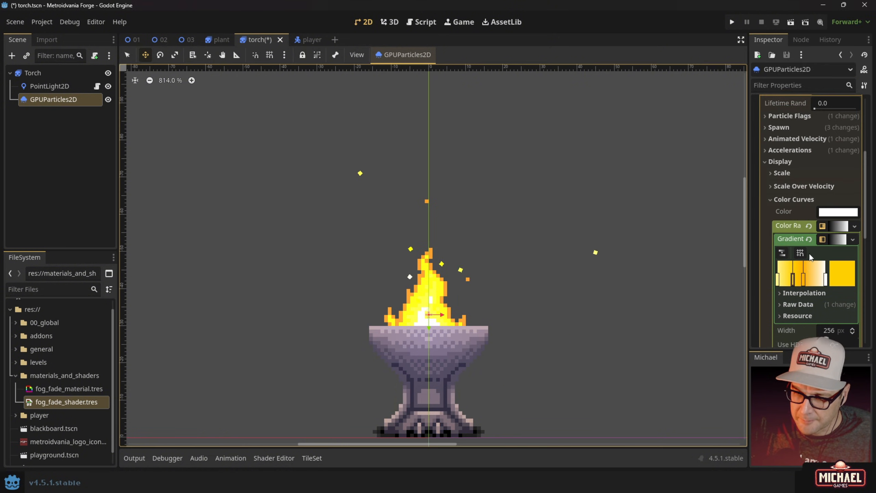
- Change the color ramp gradient's ending stop to fully transparent dark red, 850f00 with alpha 0
{"action": "double_click", "coordinate": [825, 281]}
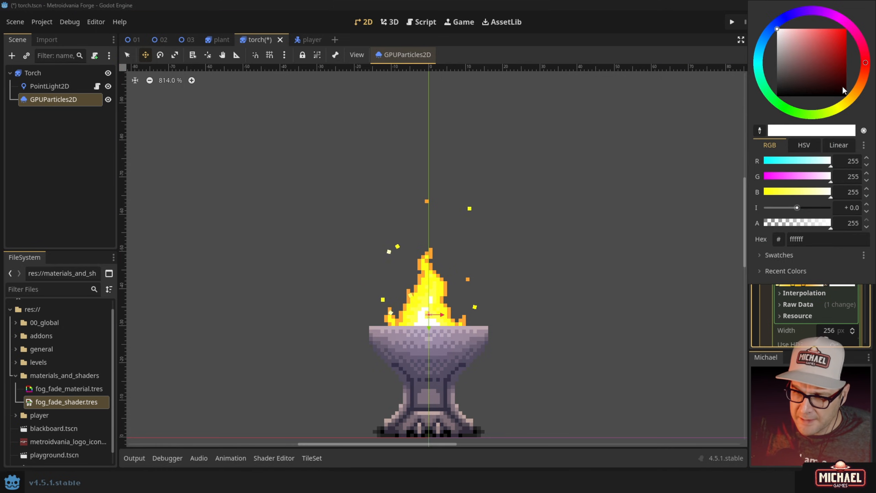
{"action": "left_click", "coordinate": [842, 58]}
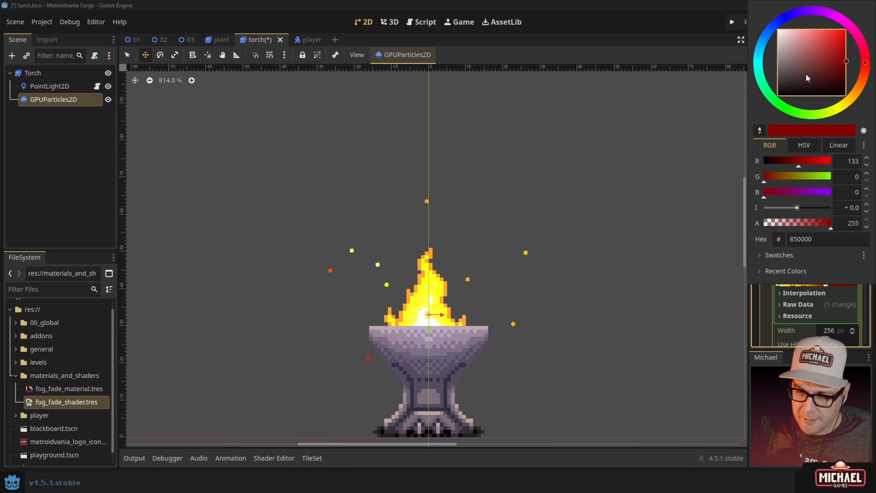
{"action": "left_click", "coordinate": [866, 69]}
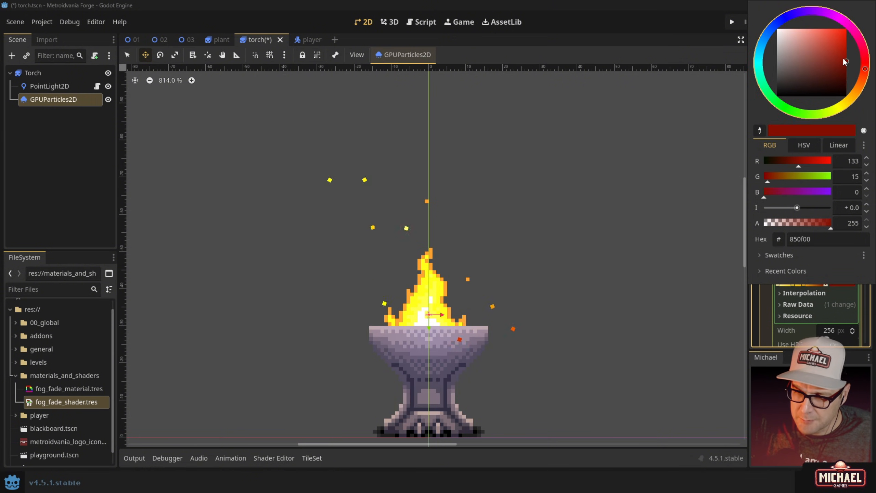
{"action": "left_click_drag", "start_coordinate": [805, 221], "coordinate": [719, 227]}
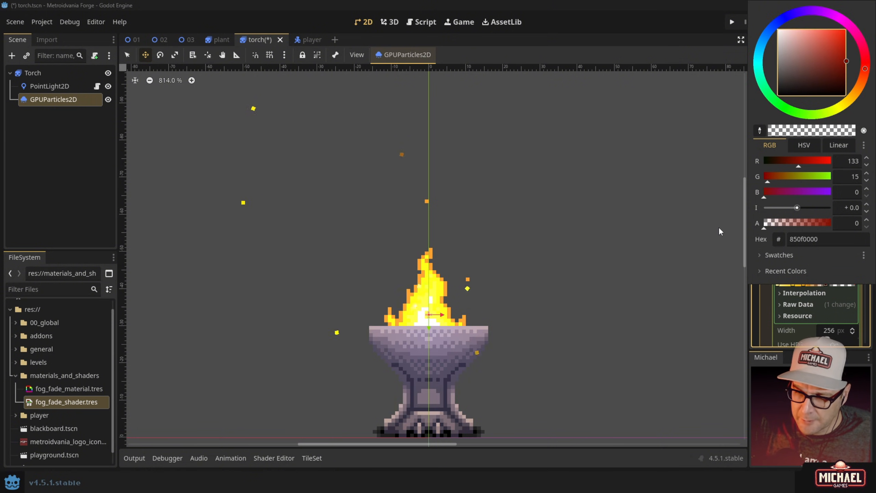
{"action": "left_click", "coordinate": [658, 25]}
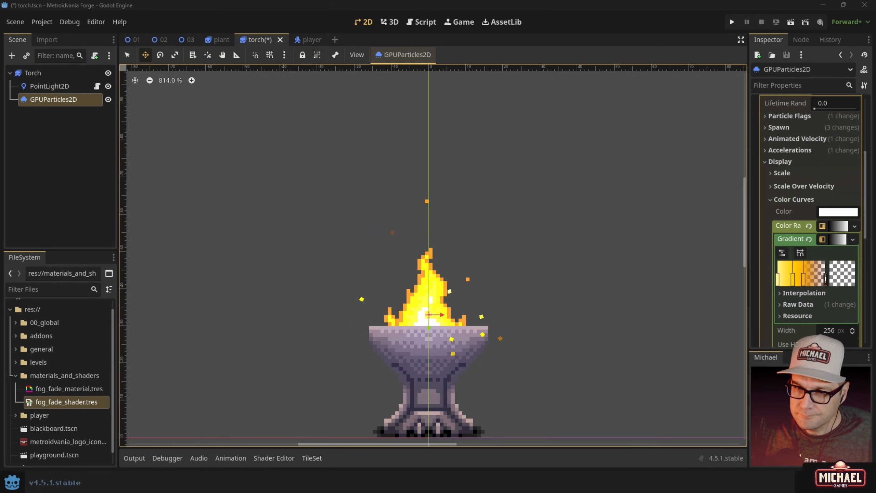
- Enable Use HDR on the color ramp's gradient texture
{"action": "left_click", "coordinate": [778, 283]}
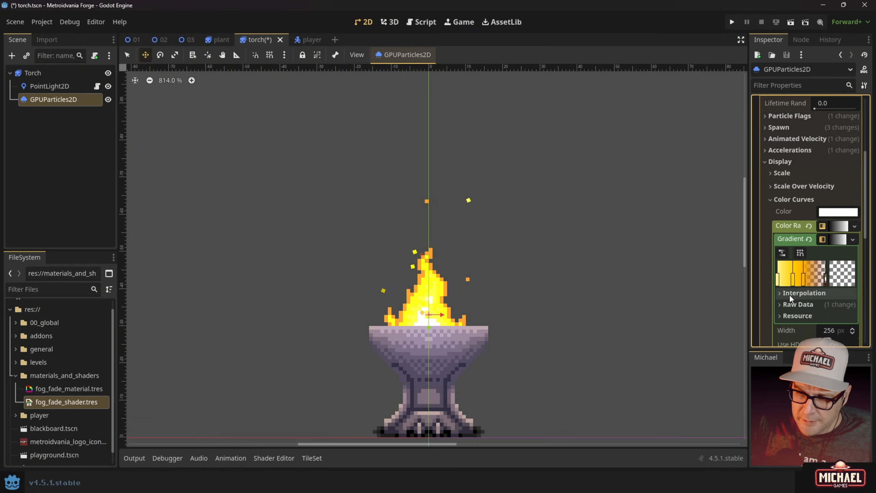
{"action": "scroll", "coordinate": [789, 294], "scroll_direction": "down", "scroll_amount": 2}
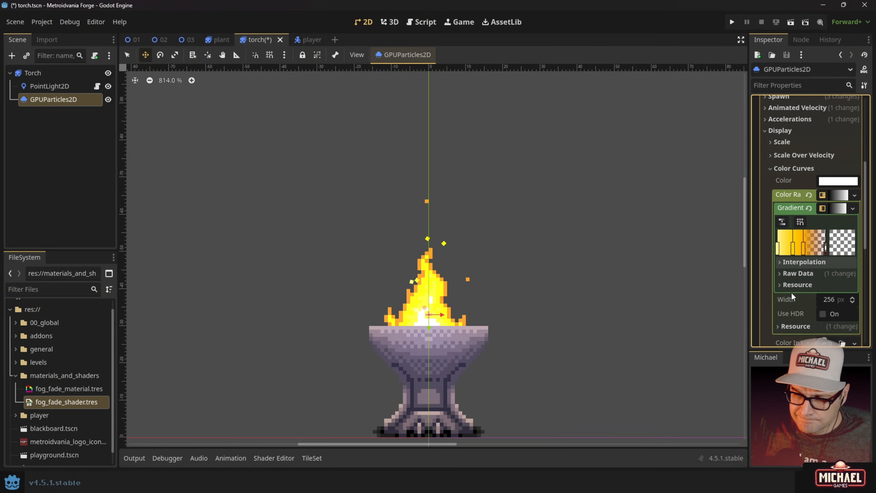
{"action": "left_click", "coordinate": [823, 314]}
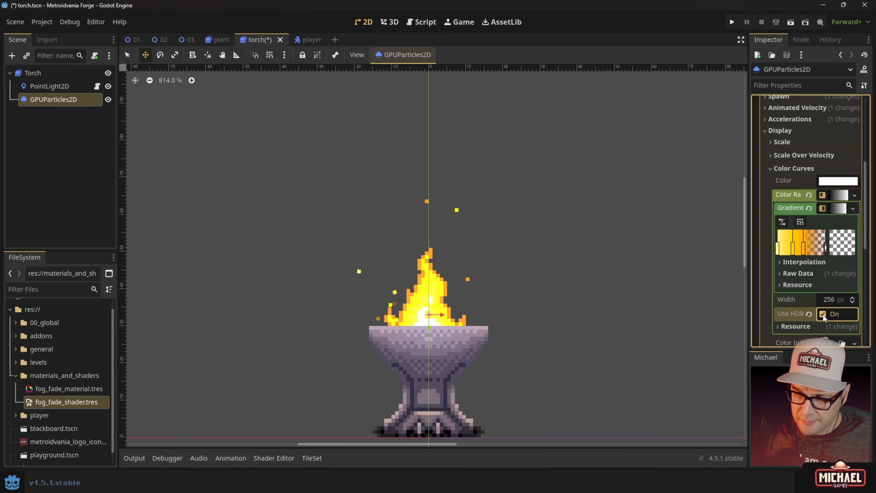
- Set the intensity of the gradient's light yellow starting stop to 2
{"action": "left_click", "coordinate": [779, 251]}
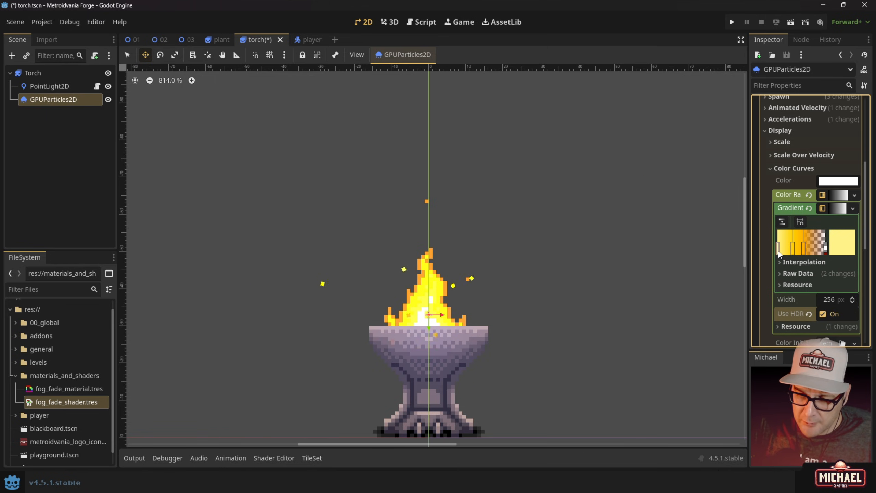
{"action": "double_click", "coordinate": [779, 251]}
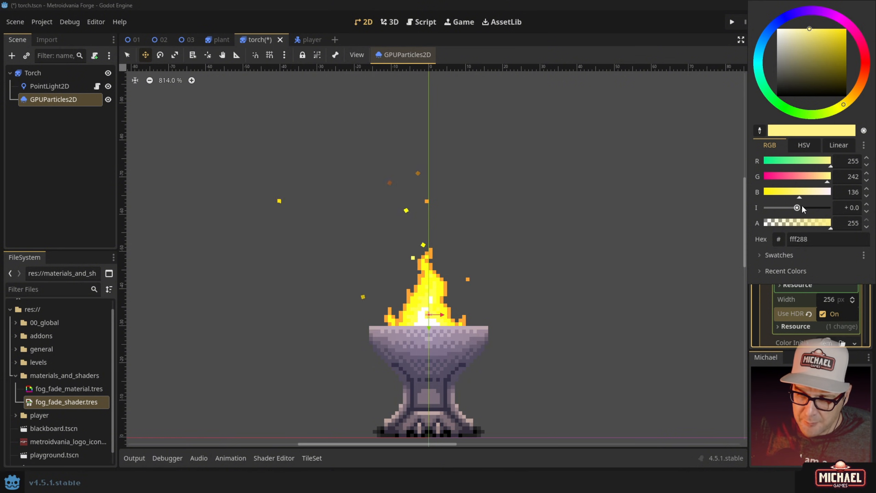
{"action": "left_click", "coordinate": [844, 207]}
{"action": "type", "text": "2"}
{"action": "key", "text": "Tab"}
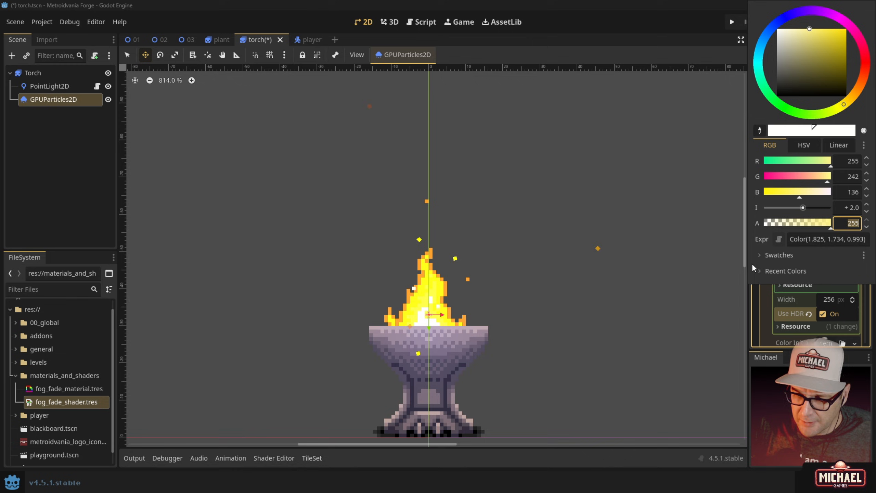
{"action": "left_click", "coordinate": [677, 216]}
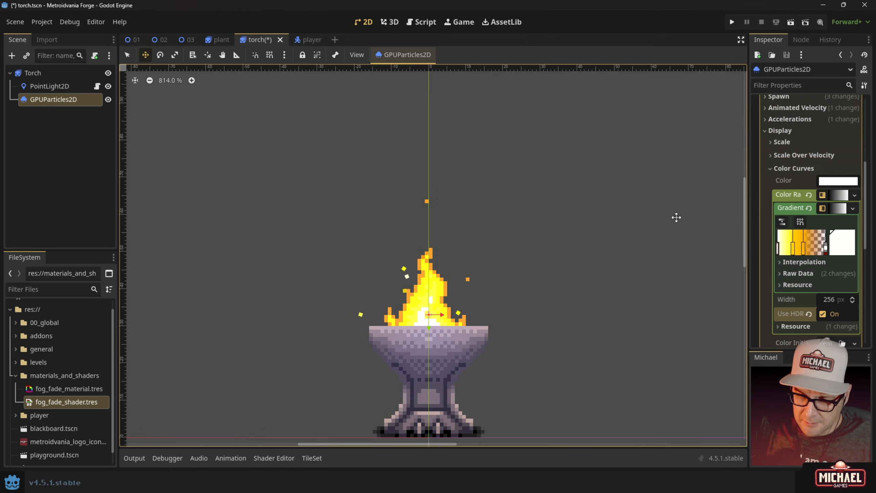
- Remove the golden yellow and orange stops between the gradient's two ends
{"action": "double_click", "coordinate": [791, 249]}
{"action": "key", "text": "Escape"}
{"action": "right_click", "coordinate": [791, 248]}
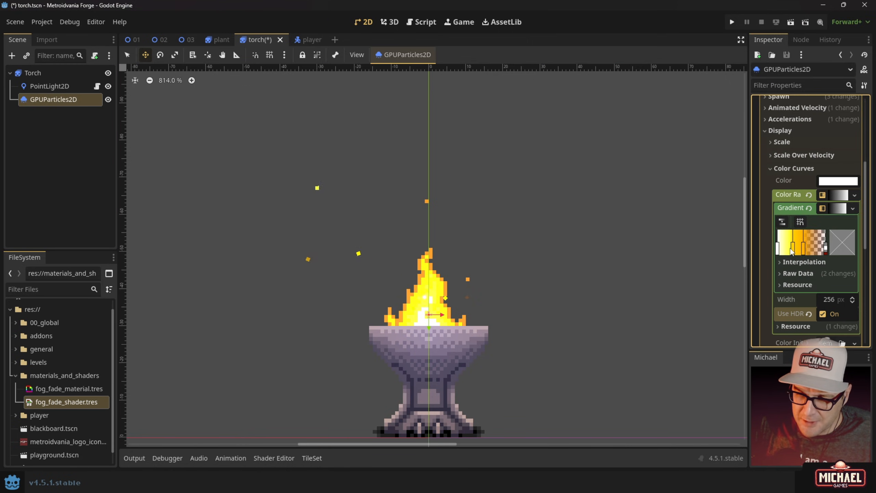
{"action": "right_click", "coordinate": [804, 252]}
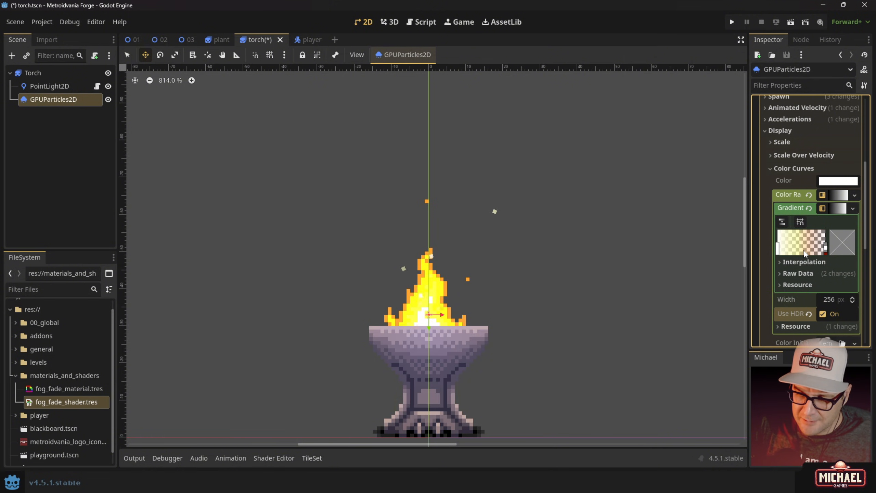
- Change the gradient's starting stop to a fully saturated yellow, RGB 255, 227, 0
{"action": "left_click", "coordinate": [781, 252]}
{"action": "double_click", "coordinate": [781, 252]}
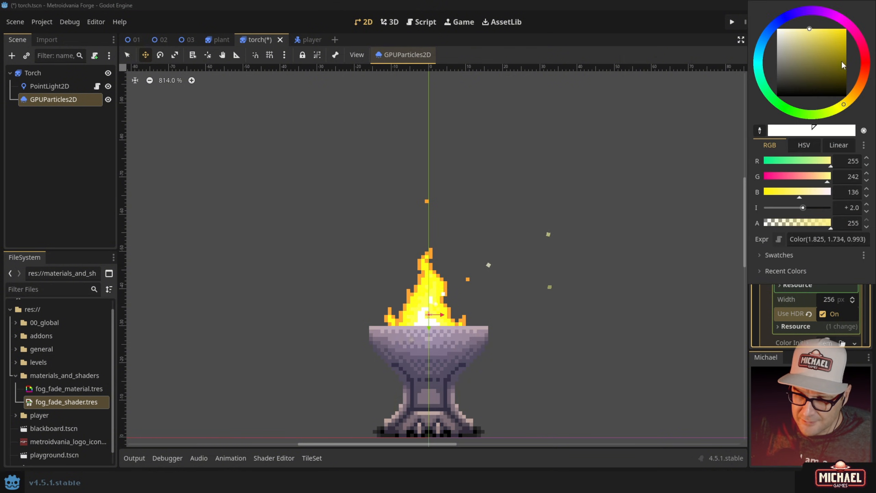
{"action": "left_click", "coordinate": [841, 30]}
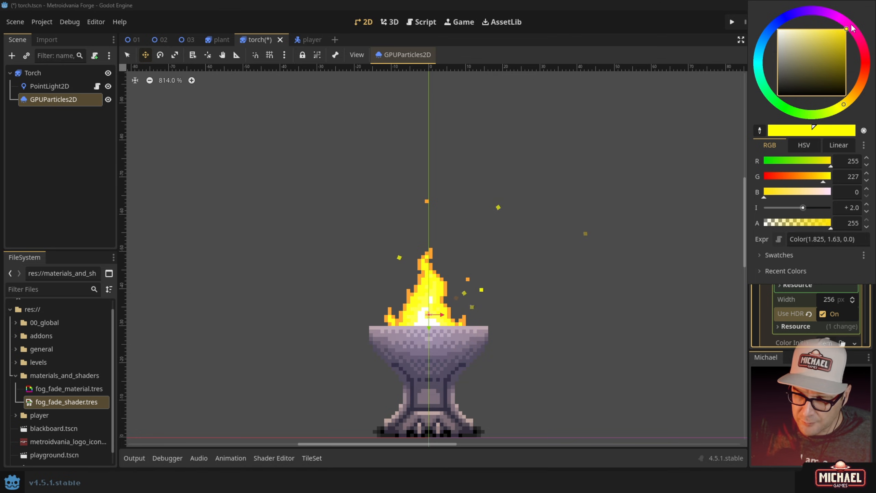
{"action": "left_click", "coordinate": [668, 34]}
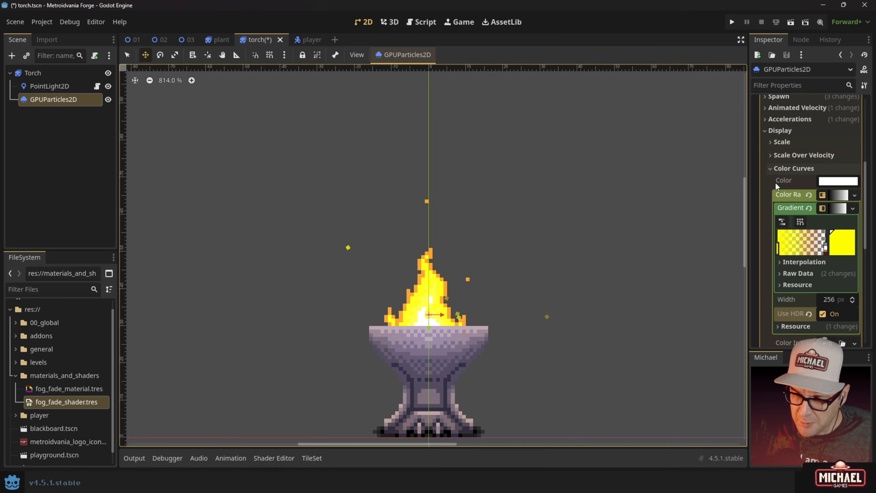
- Set the starting stop's intensity to 4 and shift its color toward orange, RGB 255, 211, 0
{"action": "double_click", "coordinate": [779, 249]}
{"action": "left_click_drag", "start_coordinate": [809, 210], "coordinate": [810, 208]}
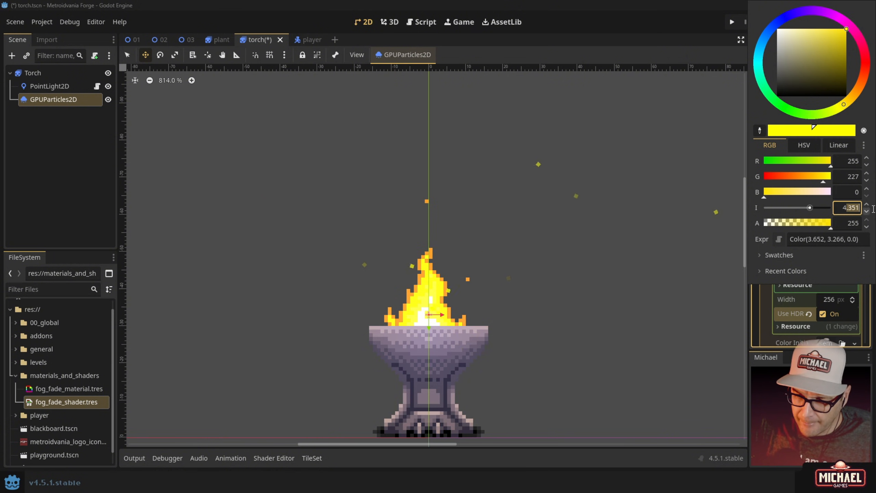
{"action": "type", "text": "4"}
{"action": "left_click", "coordinate": [849, 222]}
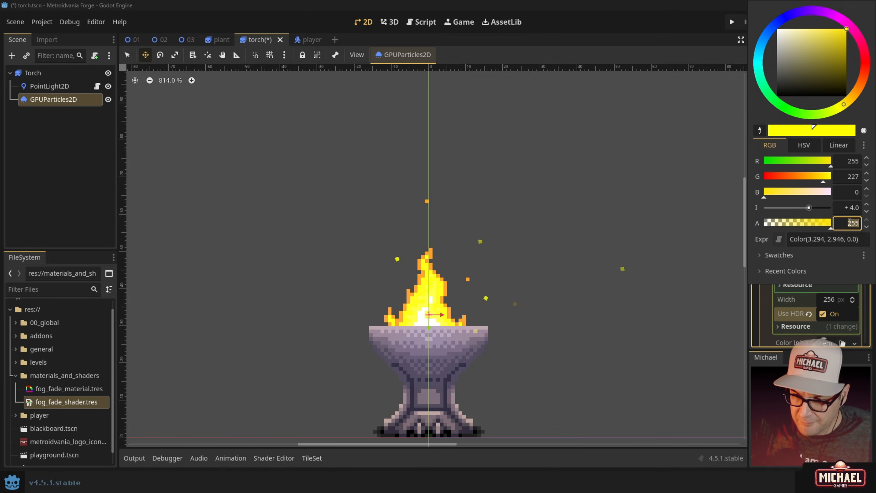
{"action": "left_click", "coordinate": [681, 24]}
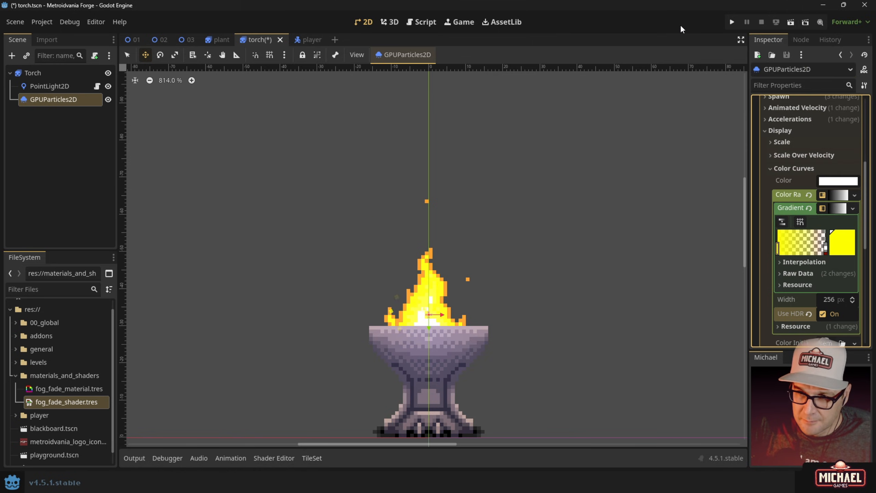
{"action": "double_click", "coordinate": [778, 248]}
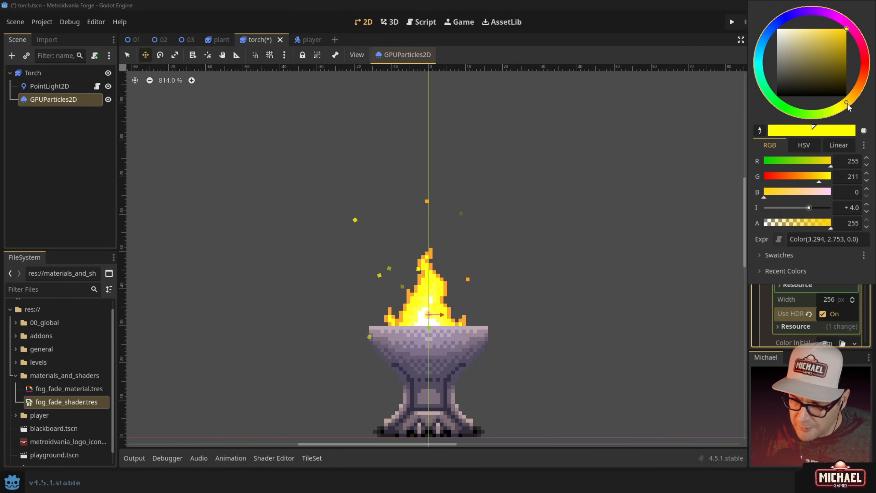
{"action": "left_click", "coordinate": [664, 17]}
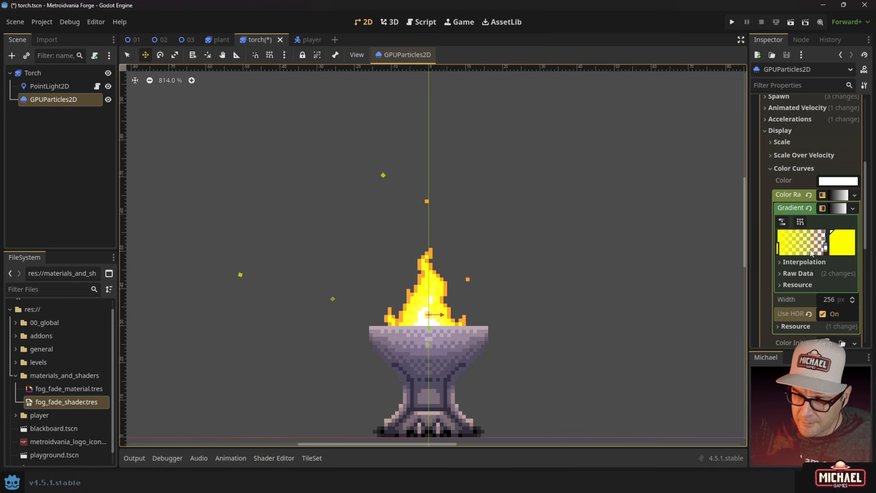
- Set the transparent ending stop's intensity to 2 and brighten its color to orange-red, RGB 183, 38, 0
{"action": "double_click", "coordinate": [825, 249]}
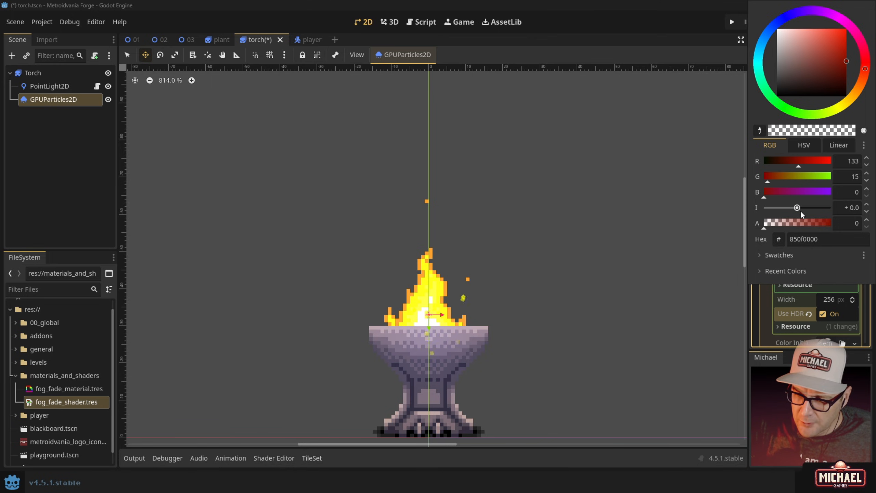
{"action": "left_click_drag", "start_coordinate": [799, 208], "coordinate": [809, 208]}
{"action": "left_click", "coordinate": [867, 211]}
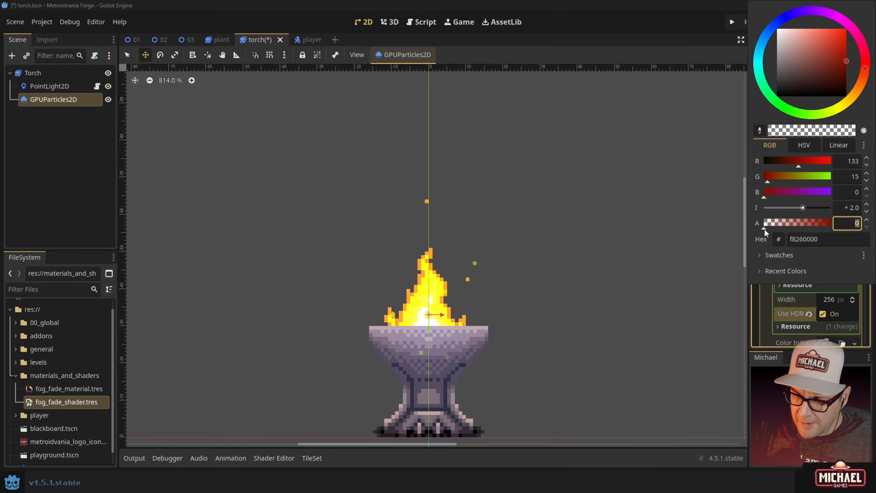
{"action": "left_click", "coordinate": [862, 73]}
{"action": "left_click_drag", "start_coordinate": [842, 54], "coordinate": [854, 48]}
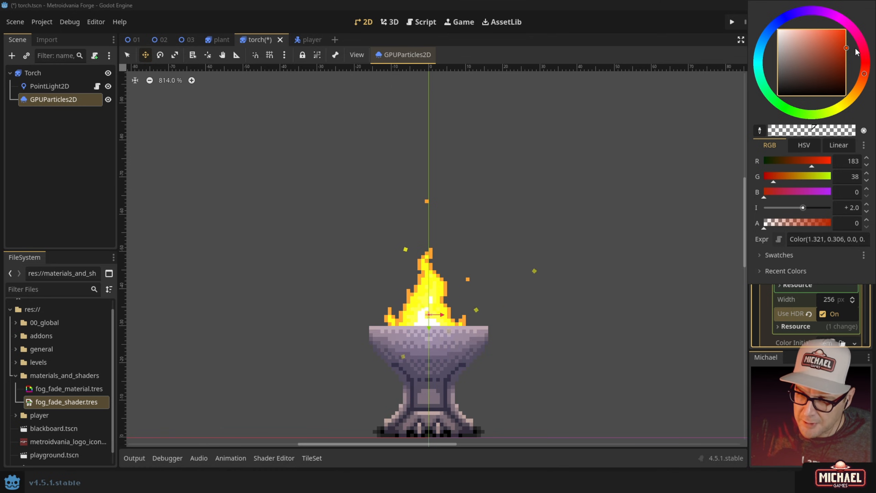
{"action": "left_click", "coordinate": [649, 35]}
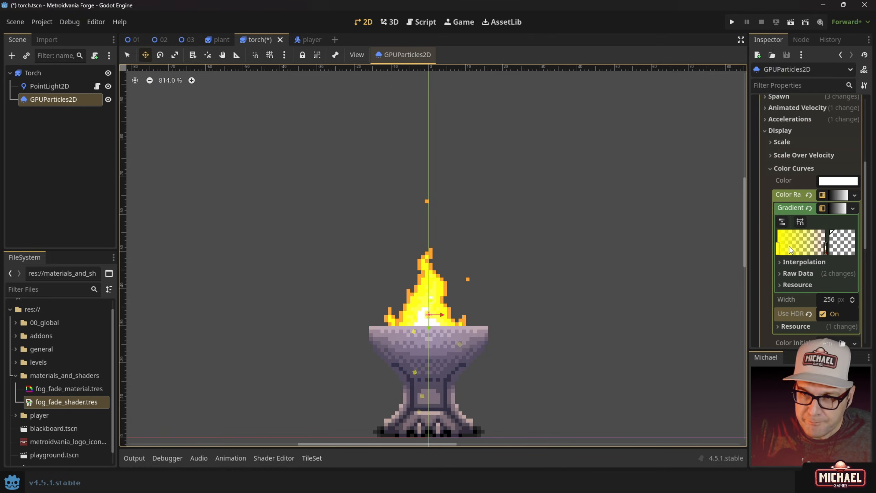
- Shift the gradient's ending stop to pure bright red, RGB 255, 0, 16
{"action": "double_click", "coordinate": [825, 249]}
{"action": "left_click_drag", "start_coordinate": [867, 72], "coordinate": [869, 63]}
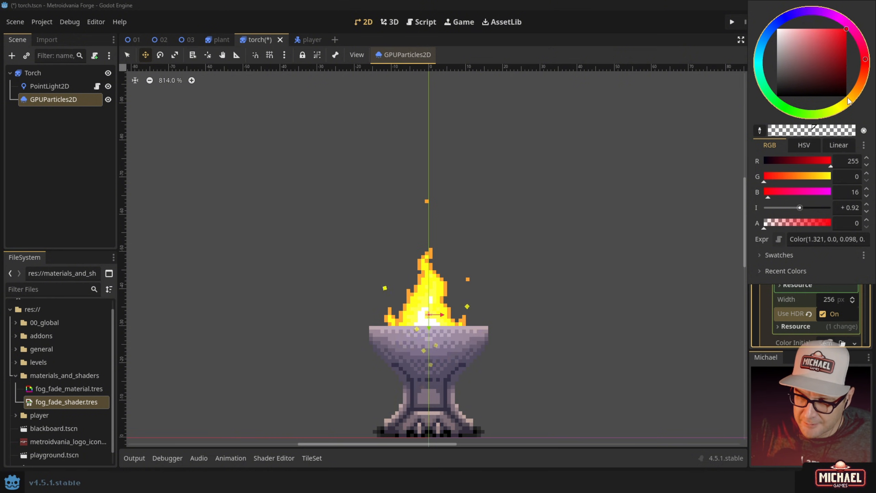
{"action": "left_click", "coordinate": [682, 18]}
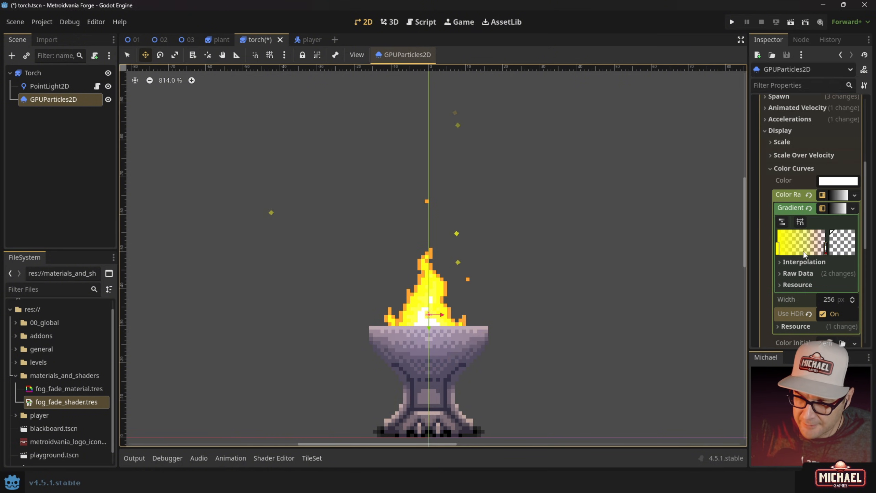
- Add a stop near the gradient's middle and make it orange, RGB 255, 87, 0, with intensity 3 and alpha 127
{"action": "left_click_drag", "start_coordinate": [824, 251], "coordinate": [808, 252]}
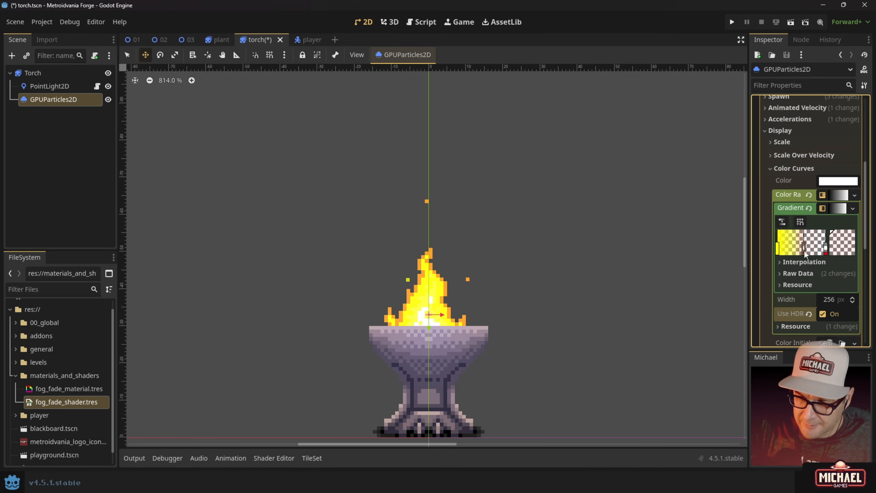
{"action": "double_click", "coordinate": [806, 252]}
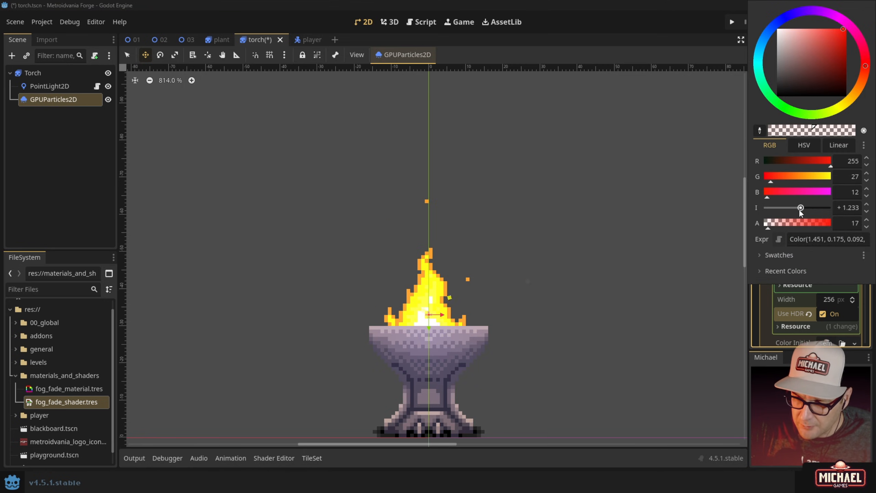
{"action": "left_click_drag", "start_coordinate": [800, 209], "coordinate": [806, 209]}
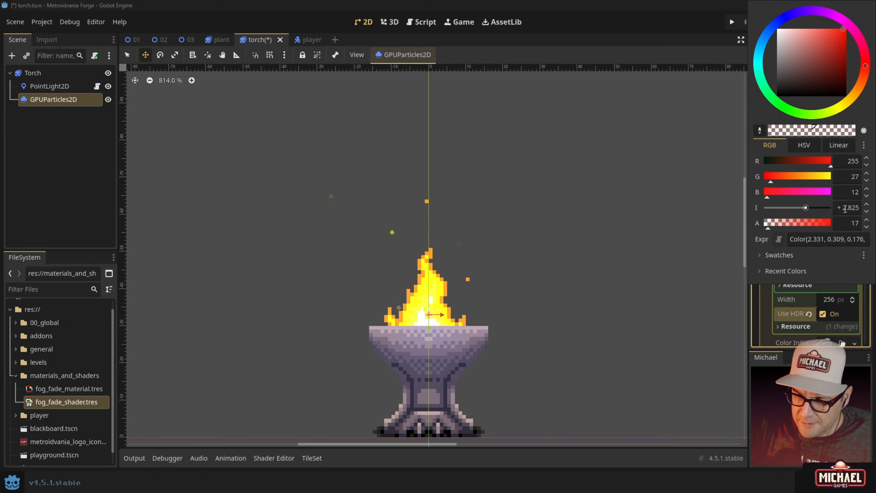
{"action": "key", "text": "BackSpace"}
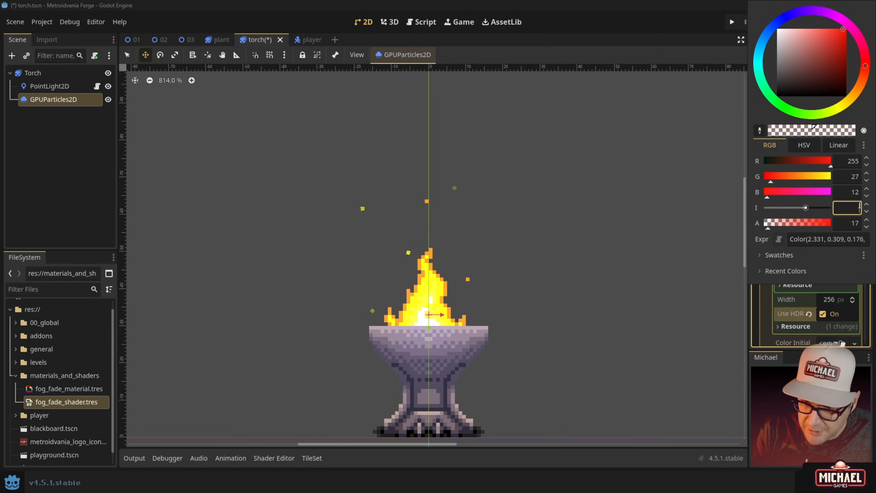
{"action": "type", "text": "2"}
{"action": "key", "text": "BackSpace"}
{"action": "type", "text": "3"}
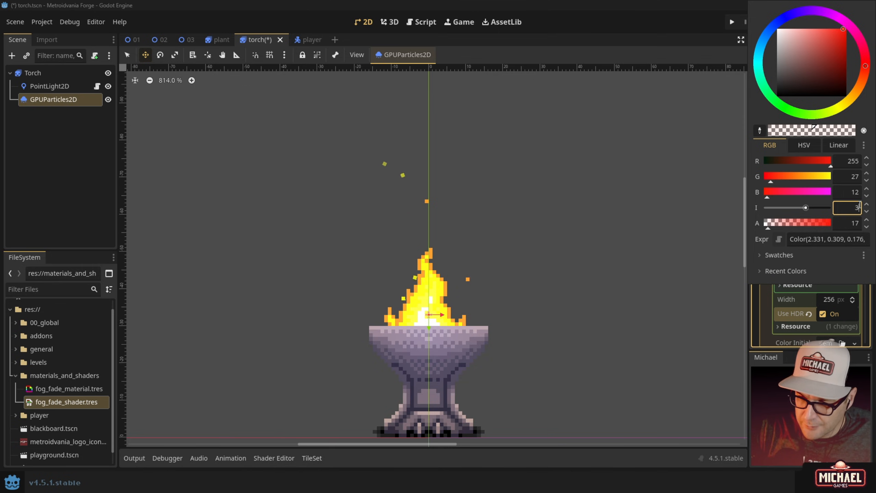
{"action": "left_click", "coordinate": [799, 225]}
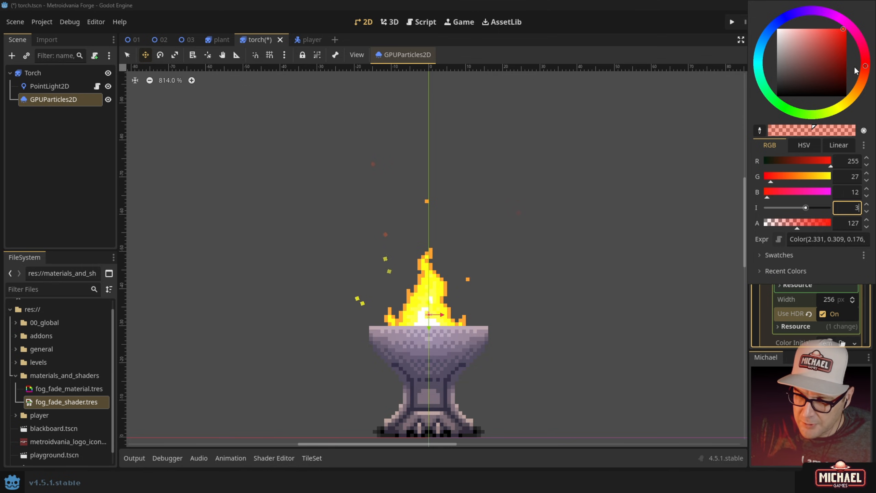
{"action": "left_click", "coordinate": [864, 78]}
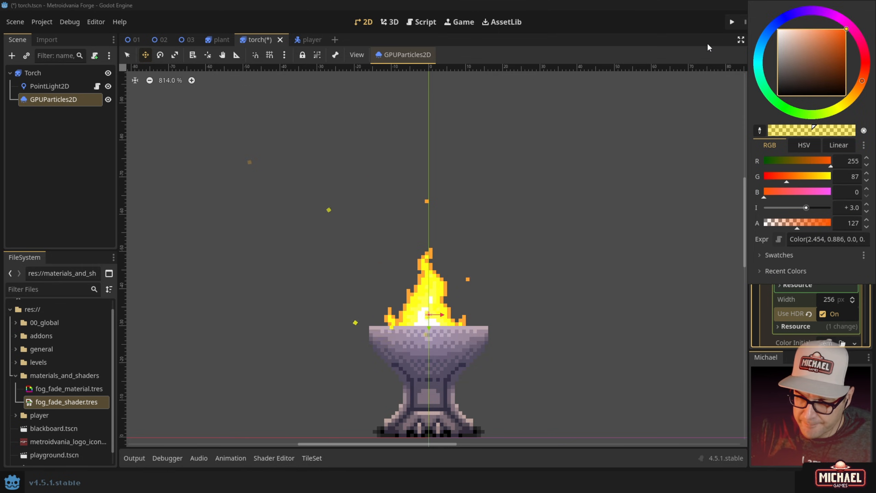
- Turn off HDR for the particle color ramp and remove the gradient's middle stop
{"action": "left_click", "coordinate": [662, 30]}
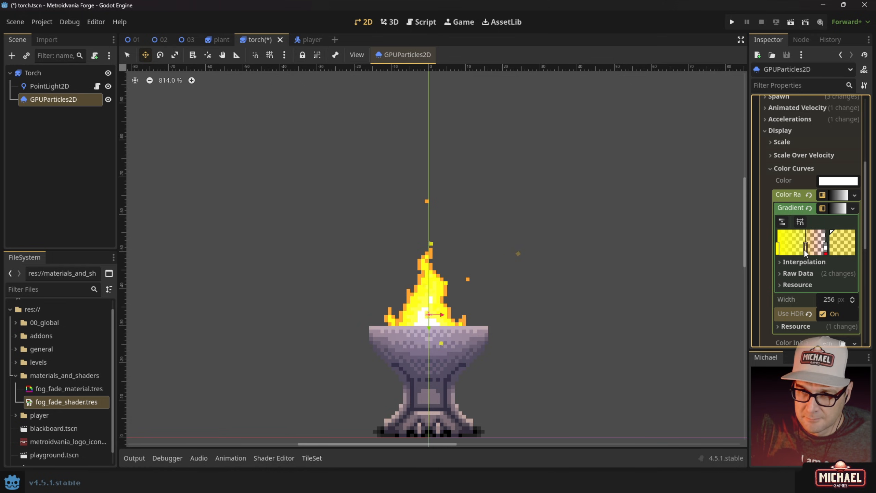
{"action": "left_click", "coordinate": [824, 314]}
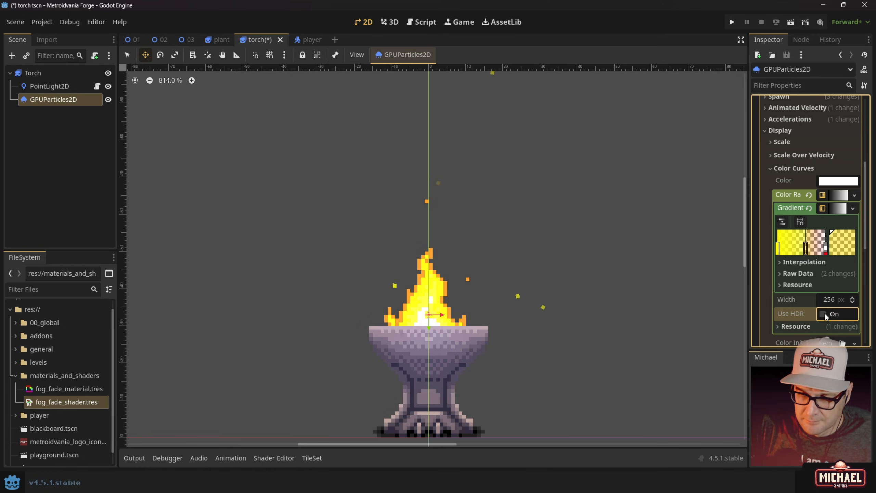
{"action": "right_click", "coordinate": [806, 248]}
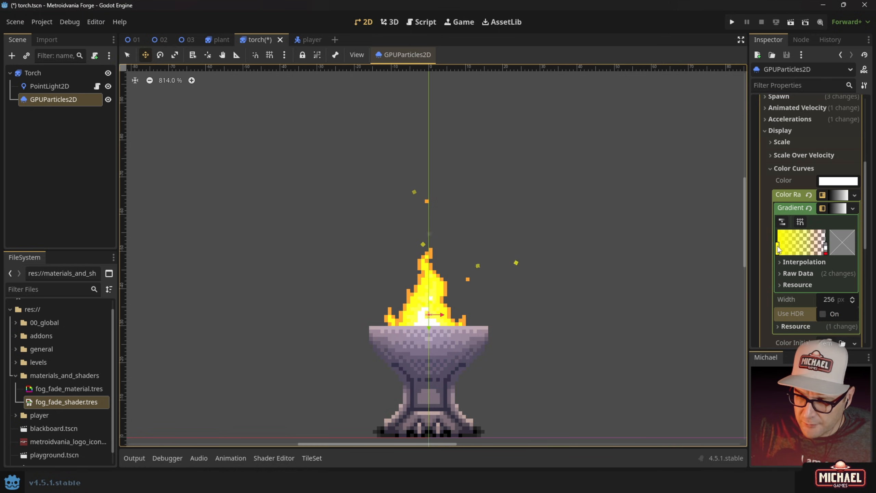
- Set the intensity of the gradient's yellow starting stop to 1
{"action": "double_click", "coordinate": [777, 247]}
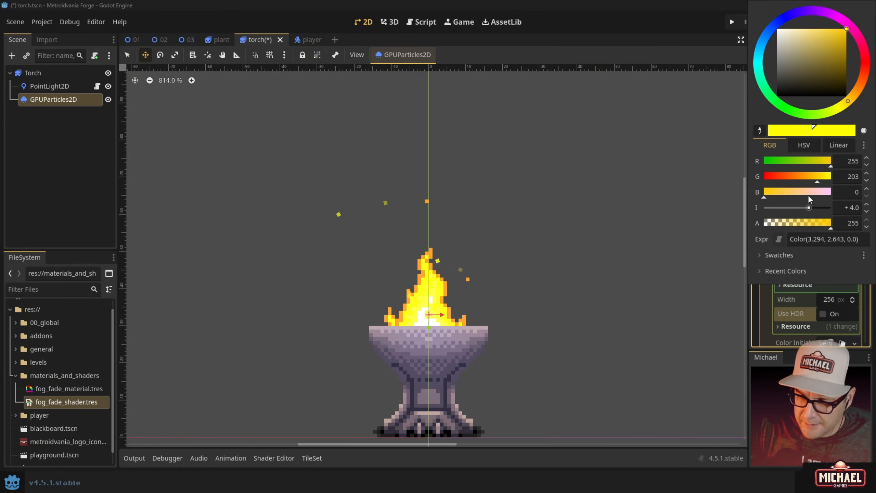
{"action": "left_click", "coordinate": [842, 207]}
{"action": "type", "text": "1"}
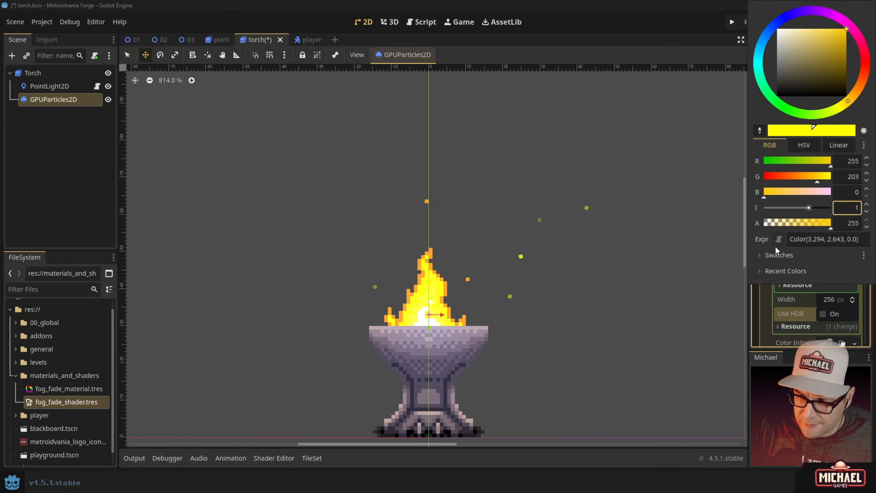
{"action": "key", "text": "Tab"}
{"action": "left_click", "coordinate": [674, 23]}
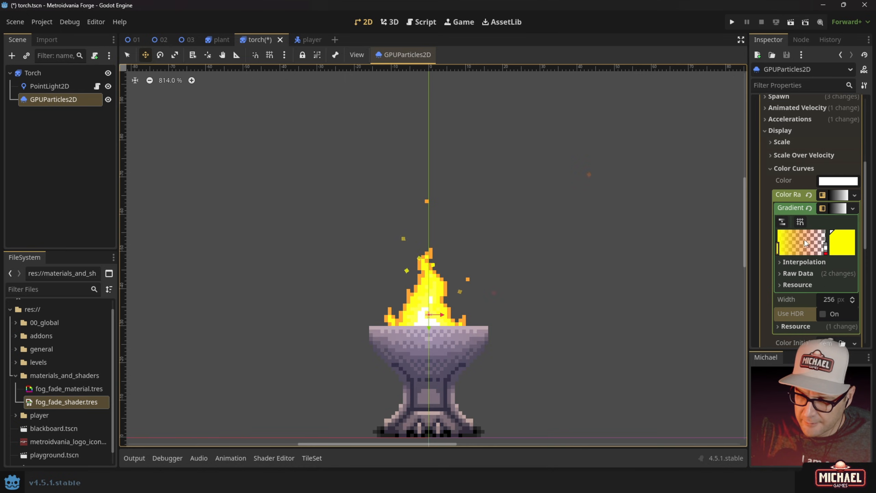
- Set the transparent ending stop's intensity to 1 and its blue value to 0, and save the torch scene
{"action": "double_click", "coordinate": [827, 251]}
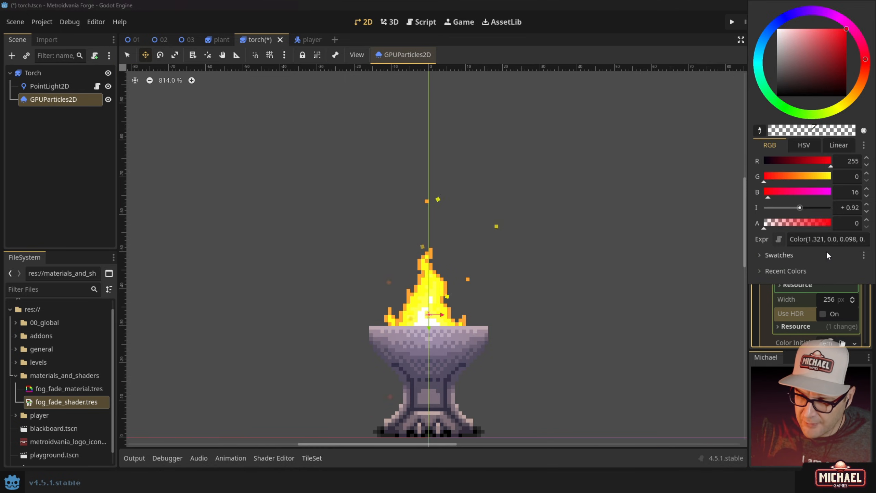
{"action": "left_click", "coordinate": [842, 208]}
{"action": "type", "text": "1"}
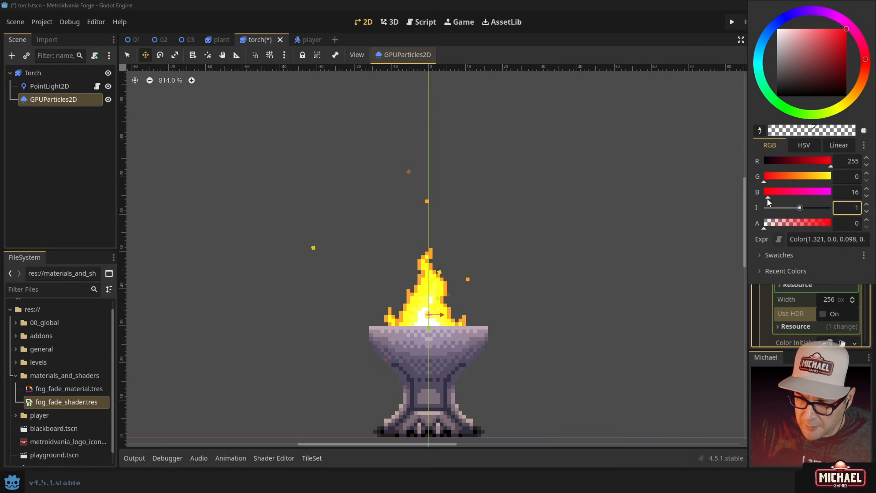
{"action": "left_click_drag", "start_coordinate": [768, 197], "coordinate": [756, 197]}
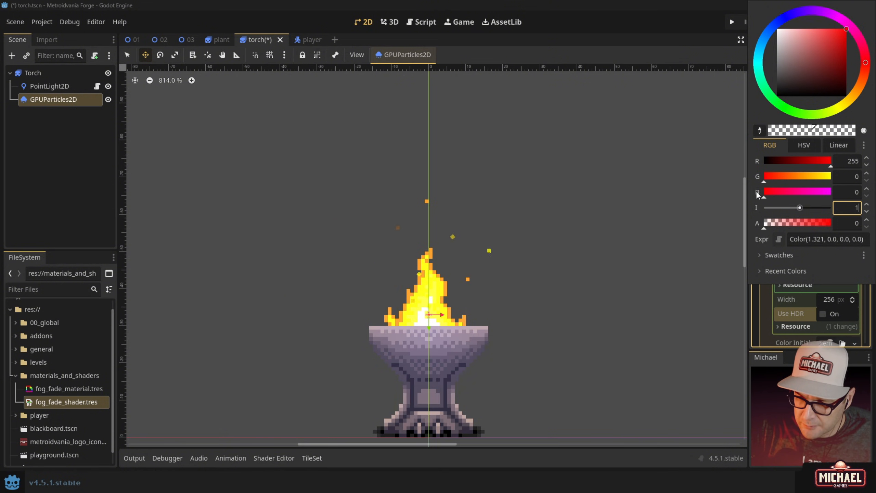
{"action": "left_click", "coordinate": [684, 51]}
{"action": "key", "text": "ctrl+s"}
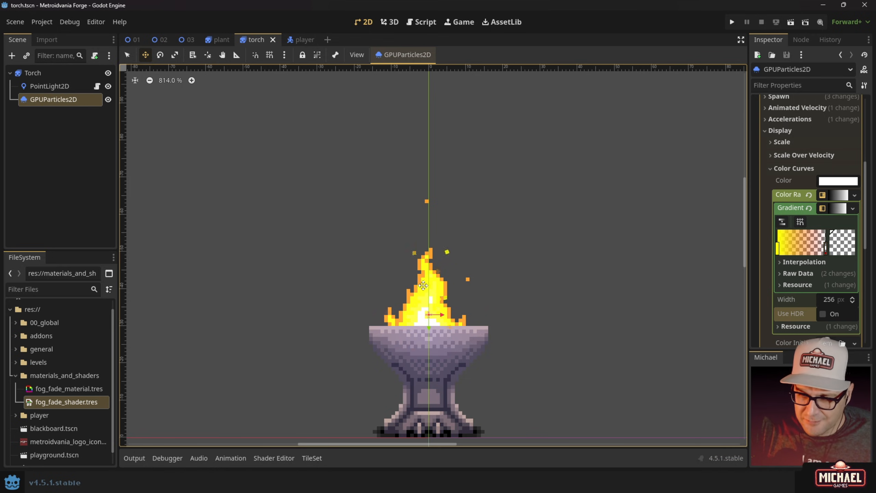
{"action": "key", "text": "ctrl+s"}
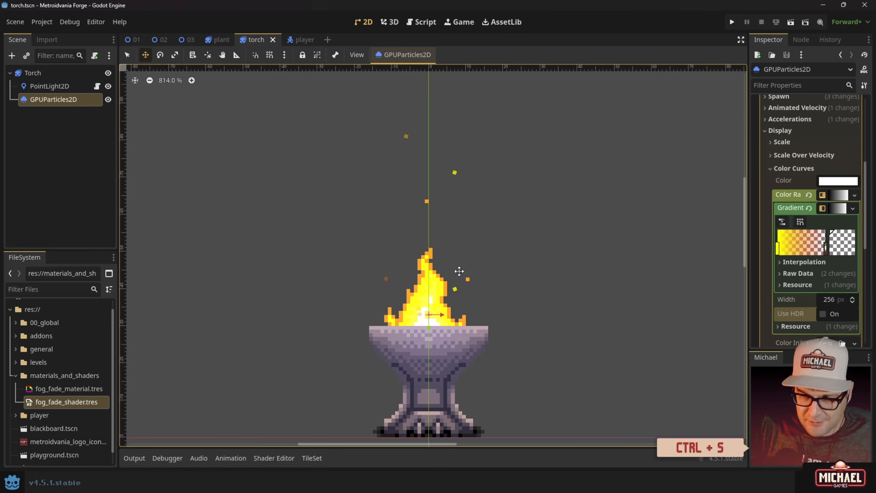
- Examine how the embers look on the different torches in scene 03
{"action": "mouse_move", "coordinate": [217, 43]}
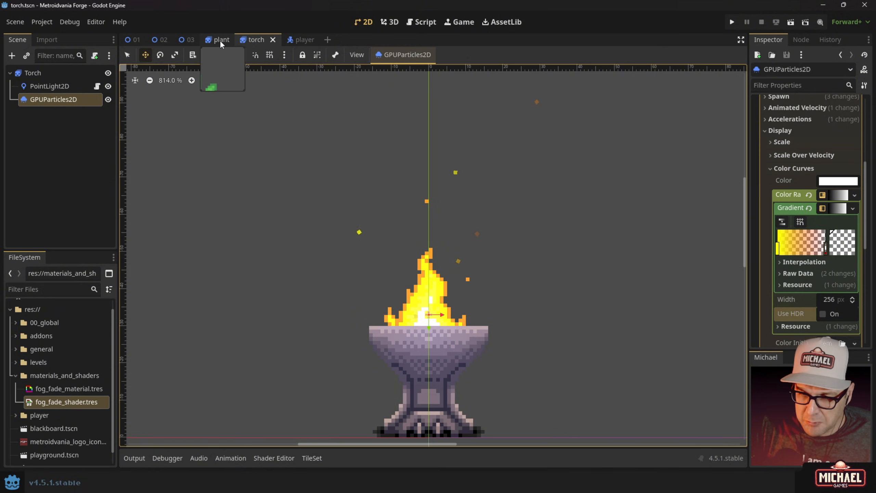
{"action": "left_click", "coordinate": [185, 40]}
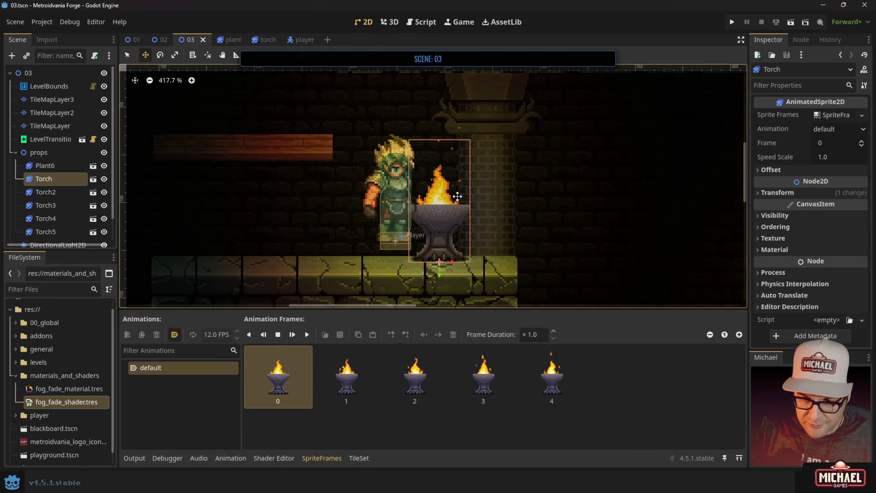
{"action": "scroll", "coordinate": [465, 206], "scroll_direction": "down", "scroll_amount": 6}
{"action": "middle_click_drag", "start_coordinate": [735, 265], "coordinate": [491, 184]}
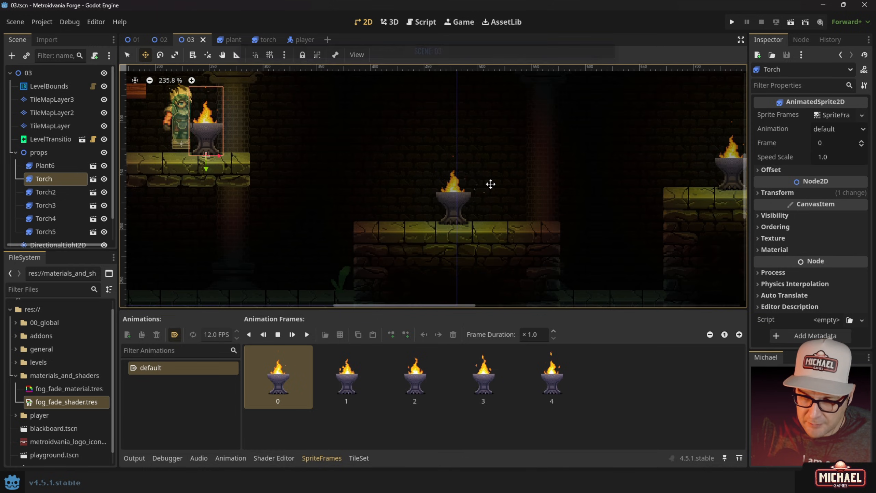
{"action": "scroll", "coordinate": [493, 184], "scroll_direction": "up", "scroll_amount": 7}
{"action": "middle_click_drag", "start_coordinate": [620, 204], "coordinate": [647, 221]}
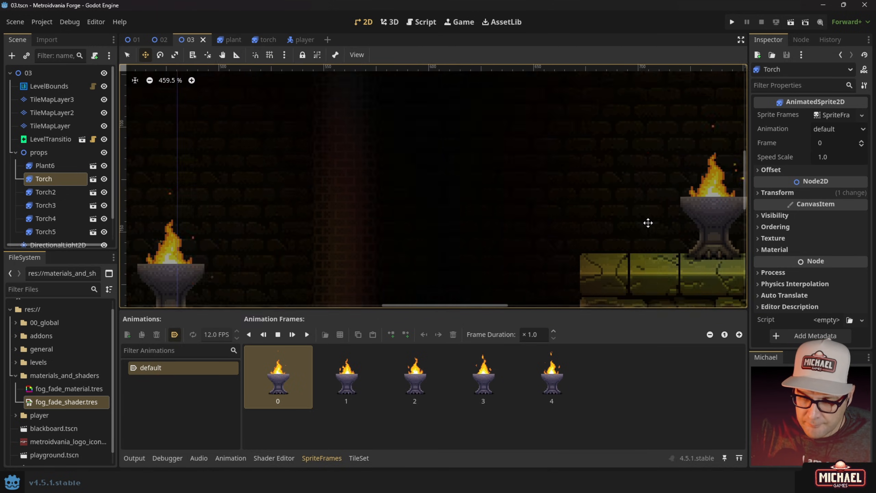
{"action": "middle_click_drag", "start_coordinate": [311, 173], "coordinate": [525, 229]}
{"action": "middle_click_drag", "start_coordinate": [340, 183], "coordinate": [538, 223]}
{"action": "scroll", "coordinate": [405, 235], "scroll_direction": "up", "scroll_amount": 6}
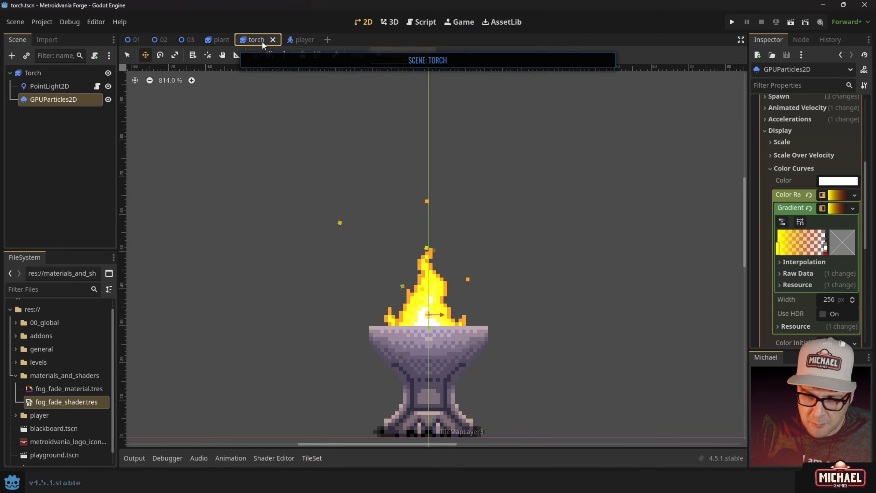
- Assign a new CanvasItemMaterial to the torch scene's GPUParticles2D node and expand its settings
{"action": "left_click", "coordinate": [261, 42]}
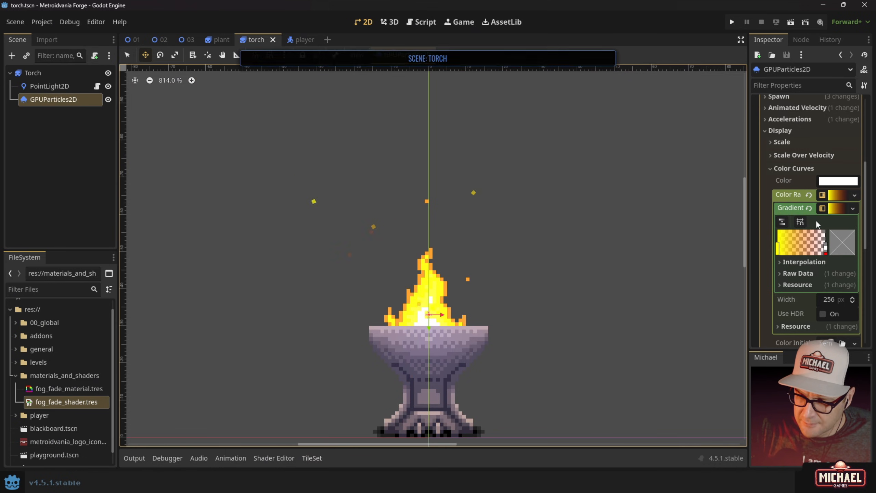
{"action": "scroll", "coordinate": [814, 194], "scroll_direction": "up", "scroll_amount": 5}
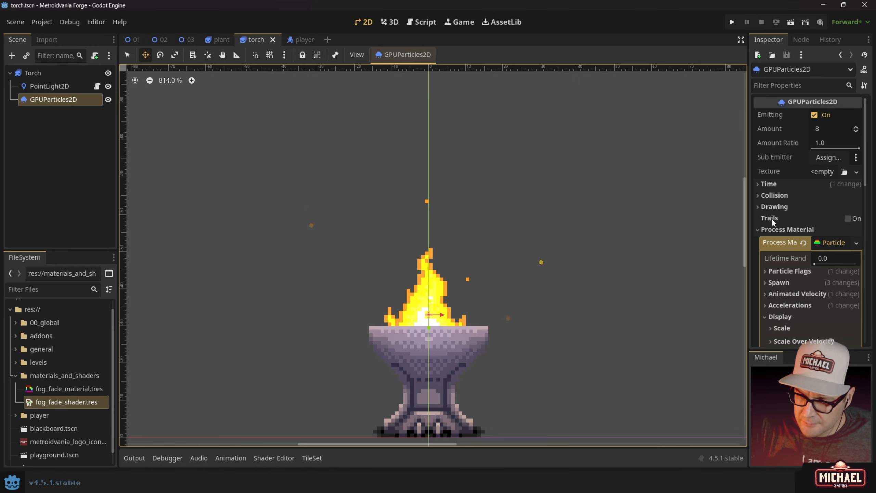
{"action": "left_click", "coordinate": [780, 229]}
{"action": "scroll", "coordinate": [837, 251], "scroll_direction": "down", "scroll_amount": 3}
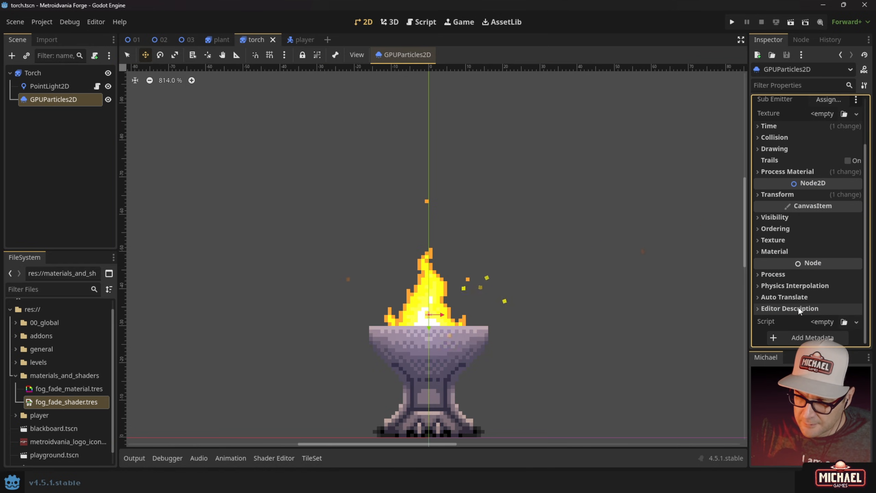
{"action": "left_click", "coordinate": [775, 251]}
{"action": "left_click", "coordinate": [856, 265]}
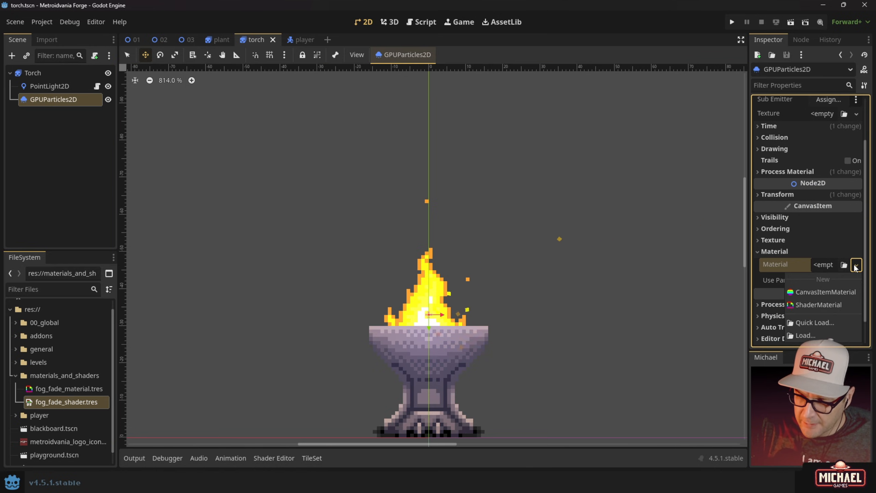
{"action": "left_click", "coordinate": [824, 305]}
{"action": "left_click", "coordinate": [852, 282]}
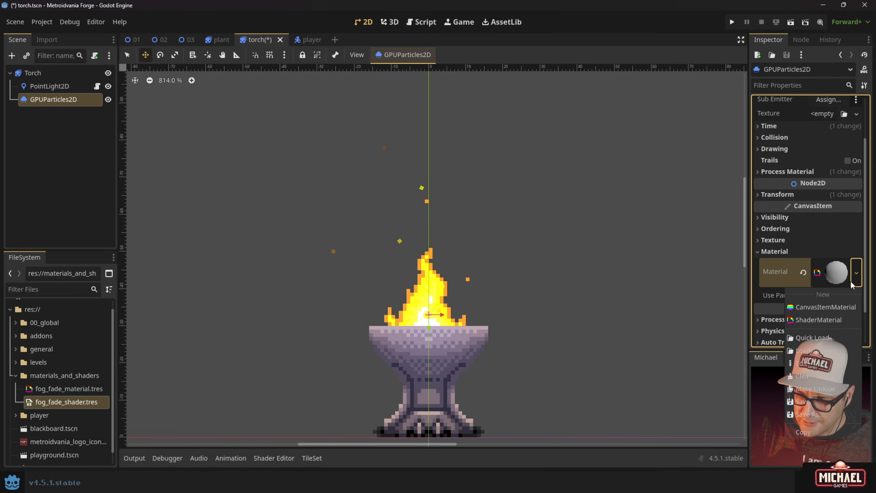
{"action": "left_click", "coordinate": [829, 304]}
{"action": "left_click", "coordinate": [829, 265]}
- Set the particle material's light mode to Unshaded and save the torch scene
{"action": "scroll", "coordinate": [819, 296], "scroll_direction": "down", "scroll_amount": 3}
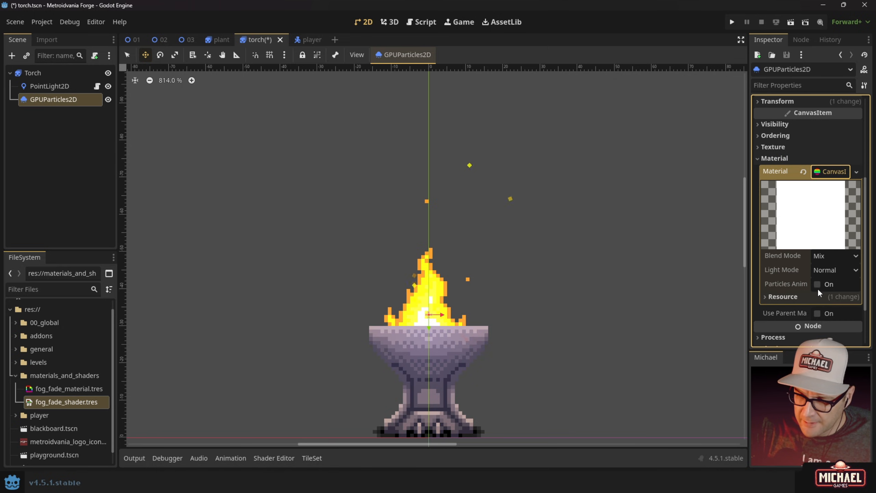
{"action": "left_click", "coordinate": [836, 271]}
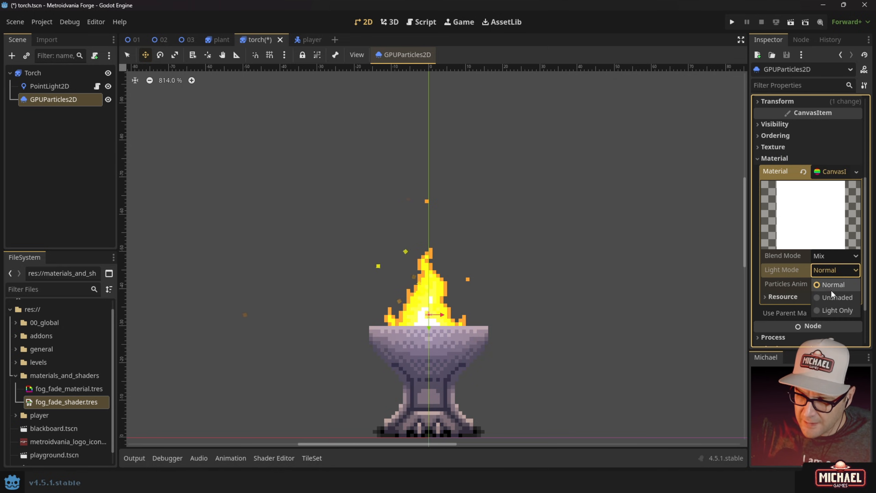
{"action": "left_click", "coordinate": [817, 297]}
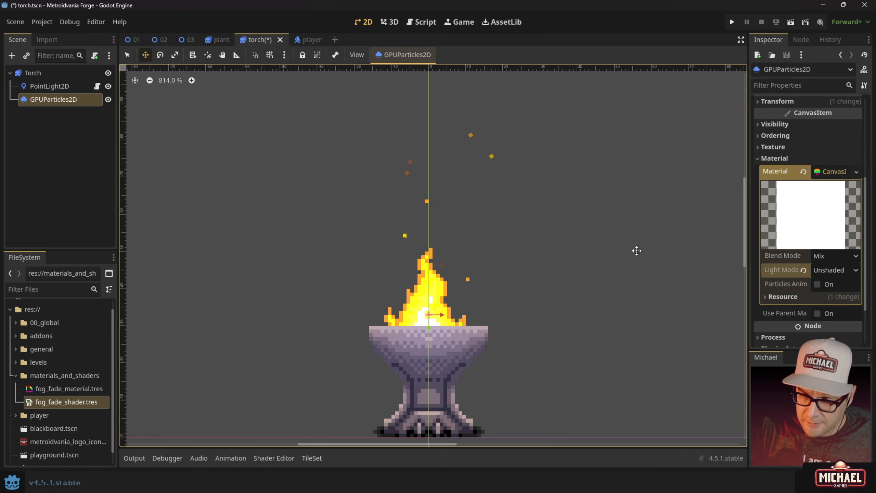
{"action": "key", "text": "ctrl+s"}
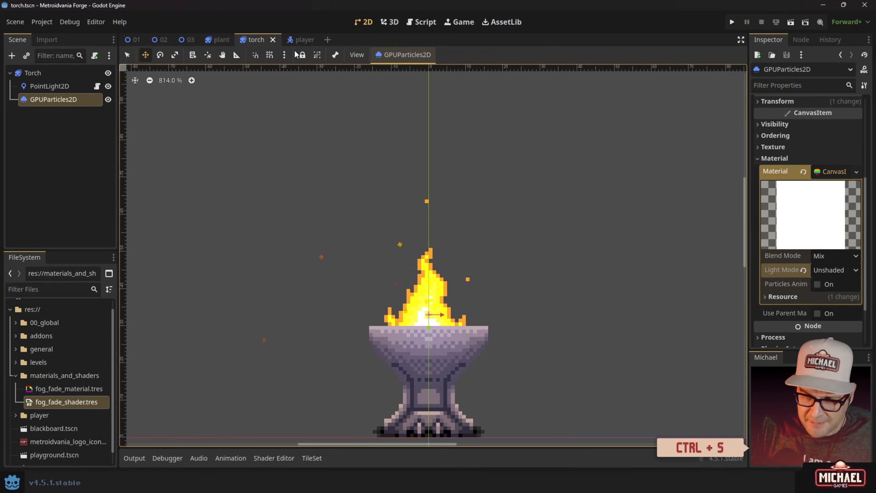
- Inspect the unshaded embers on the torches in scene 03
{"action": "left_click", "coordinate": [187, 40]}
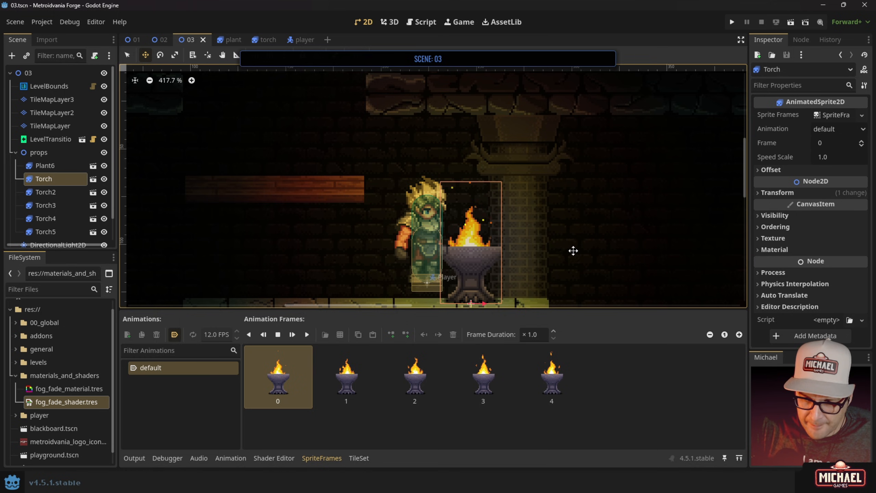
{"action": "middle_click_drag", "start_coordinate": [519, 250], "coordinate": [514, 207]}
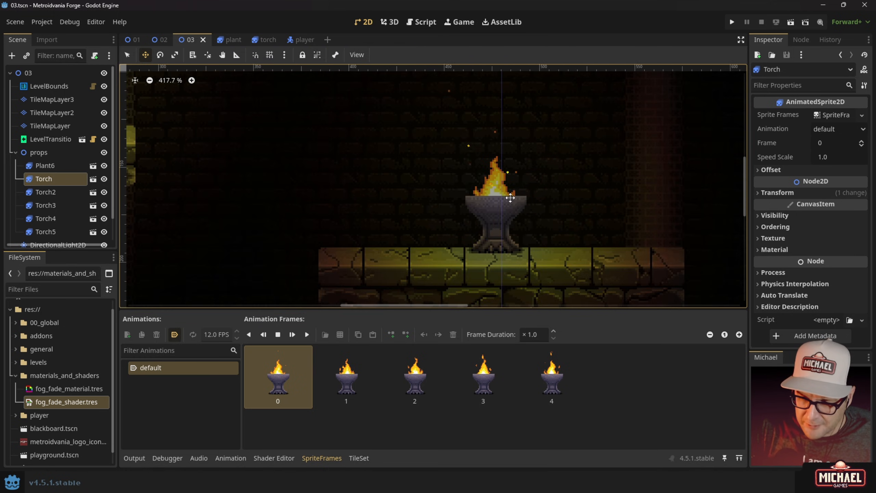
{"action": "scroll", "coordinate": [513, 196], "scroll_direction": "up", "scroll_amount": 4}
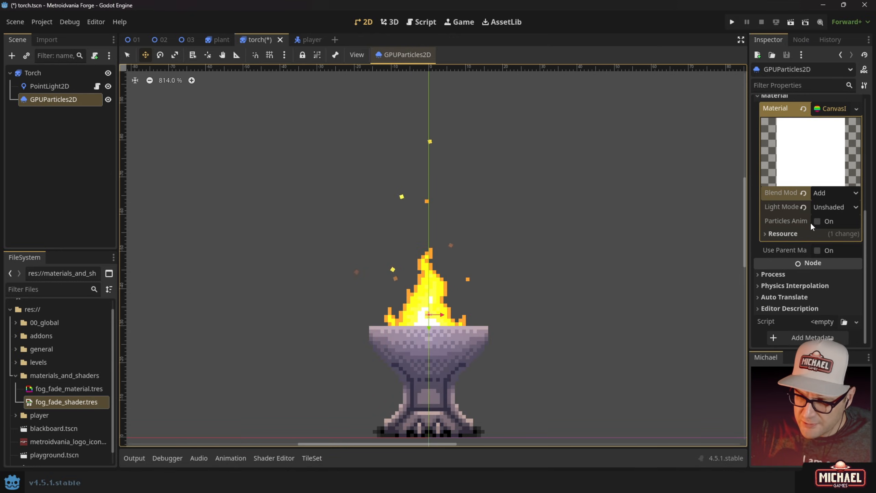
- Set the particle material's blend mode to Add, save the torch scene, and view the embers in scene 03
{"action": "key", "text": "ctrl+s"}
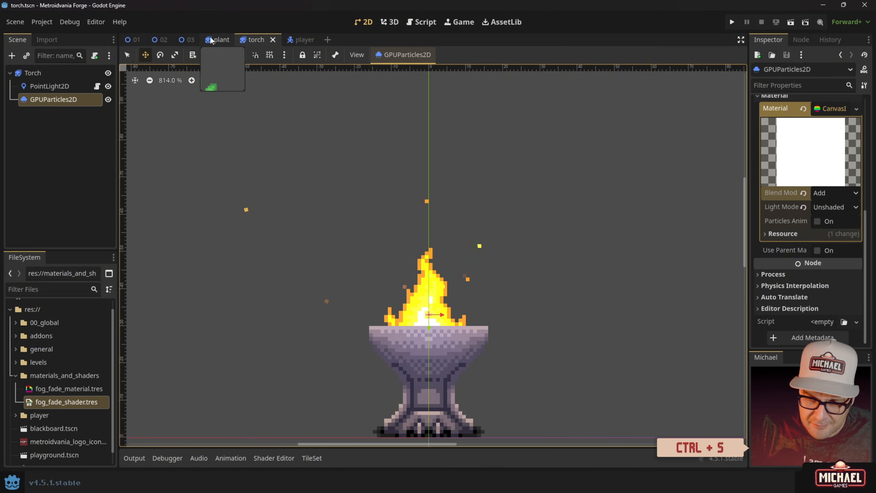
{"action": "left_click", "coordinate": [187, 39]}
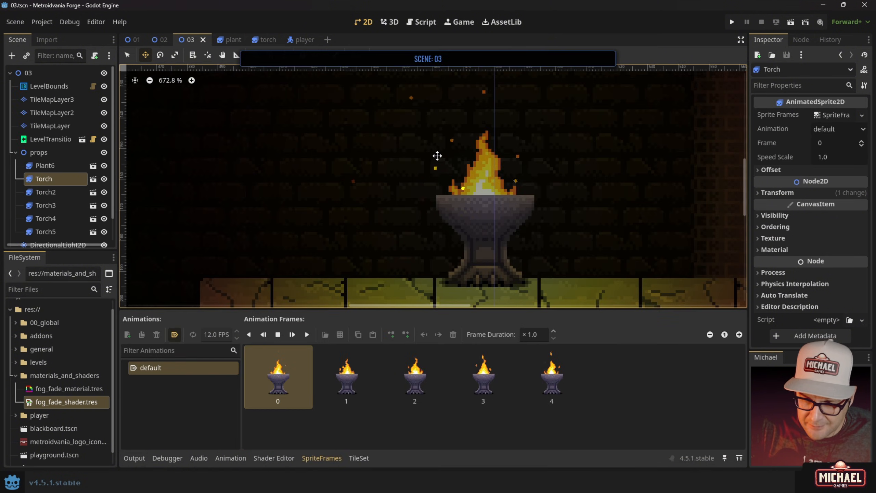
{"action": "scroll", "coordinate": [535, 176], "scroll_direction": "down", "scroll_amount": 6}
{"action": "middle_click_drag", "start_coordinate": [539, 181], "coordinate": [447, 255]}
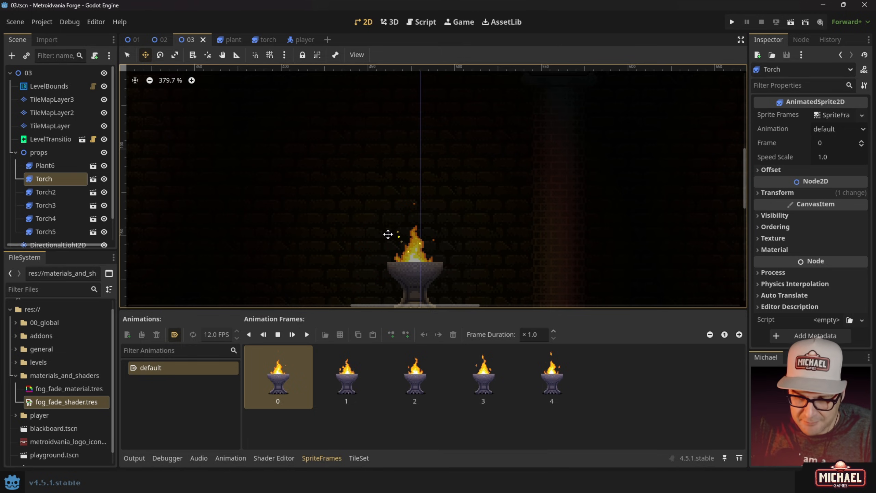
- Run scene 03 and move the player between the first torches to examine the additive embers in the game
{"action": "key", "text": "F6"}
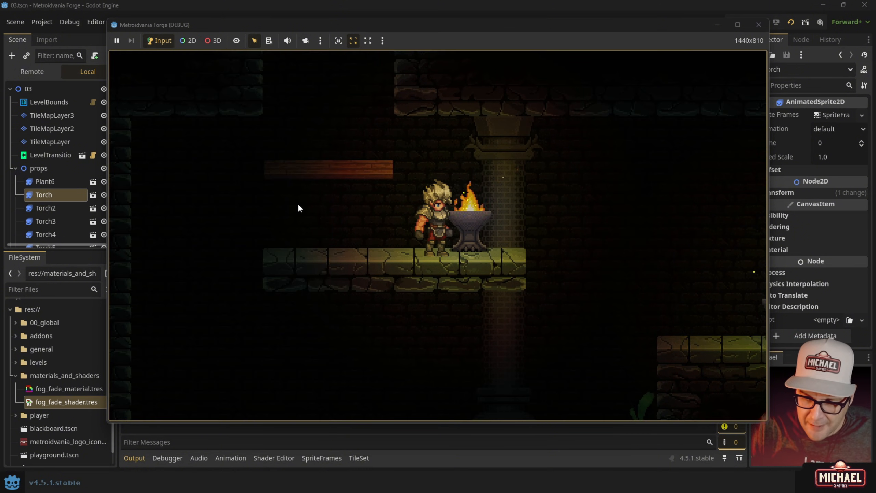
{"action": "key", "text": "a"}
{"action": "key", "text": "d"}
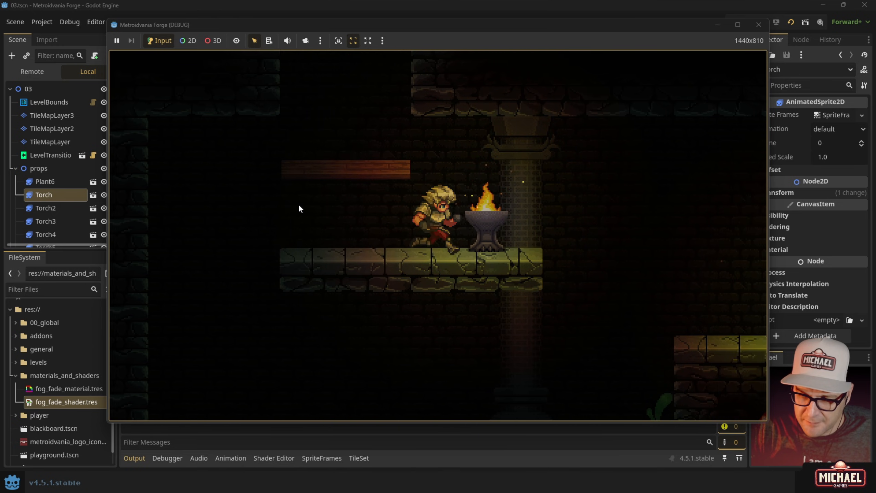
{"action": "key", "text": "space"}
{"action": "key", "text": "space"}
{"action": "key", "text": "d"}
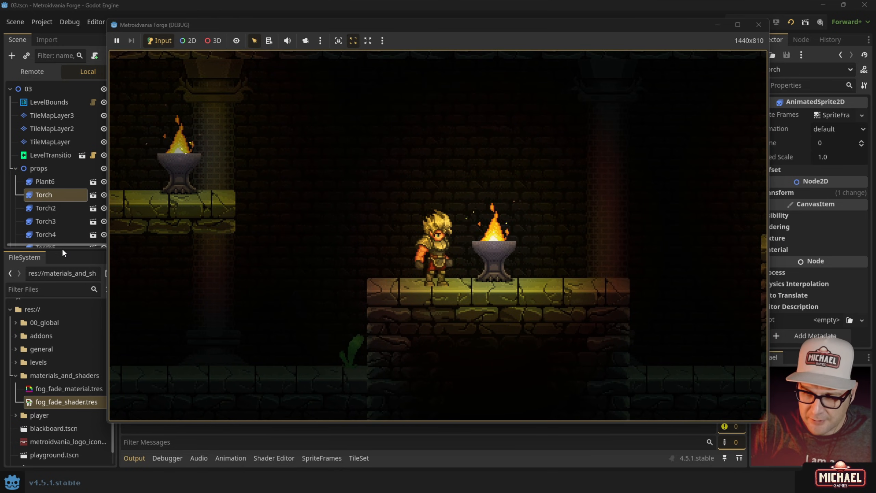
{"action": "key", "text": "d"}
{"action": "key", "text": "a"}
{"action": "key", "text": "space"}
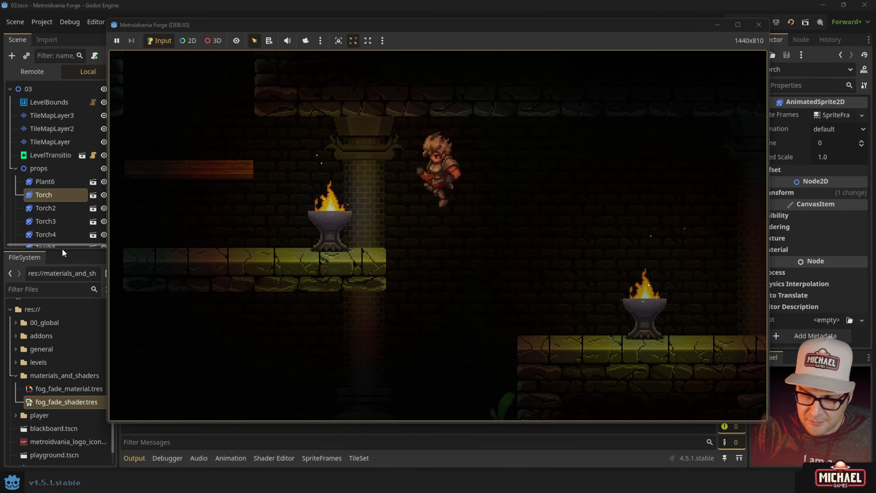
{"action": "key", "text": "d"}
{"action": "key", "text": "space"}
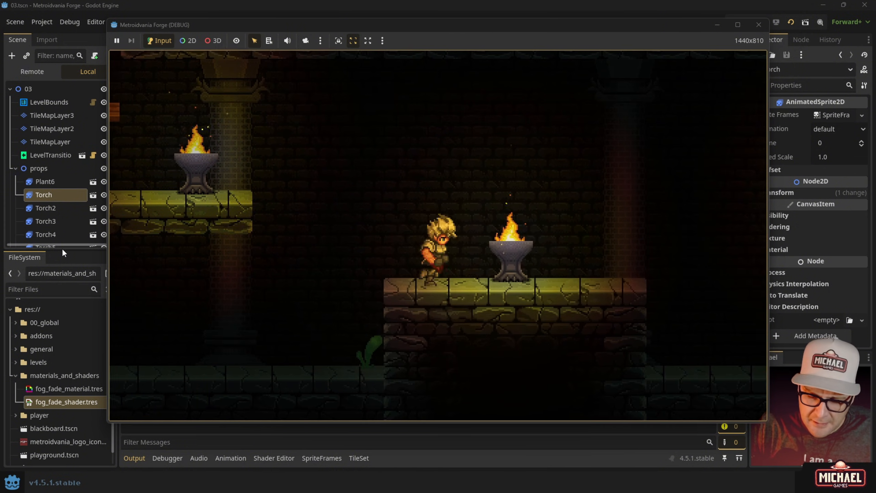
- Return the player to the first torch, leave through the opening above the wooden platform into the outdoor level, and stop the game
{"action": "key", "text": "a"}
{"action": "key", "text": "space"}
{"action": "key", "text": "a"}
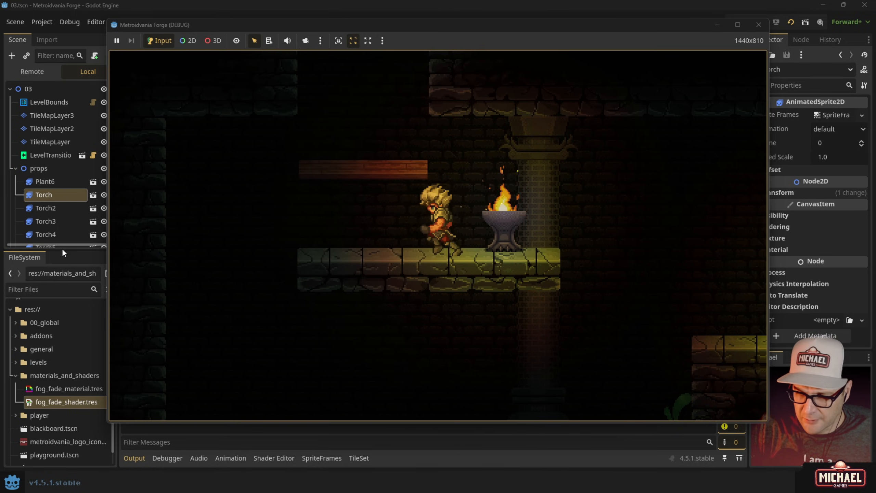
{"action": "key", "text": "space"}
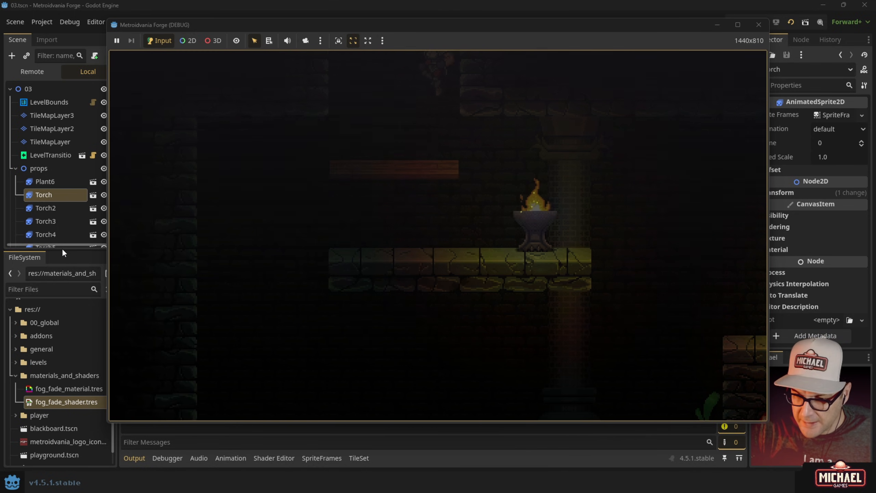
{"action": "key", "text": "a"}
{"action": "key", "text": "space"}
{"action": "key", "text": "a"}
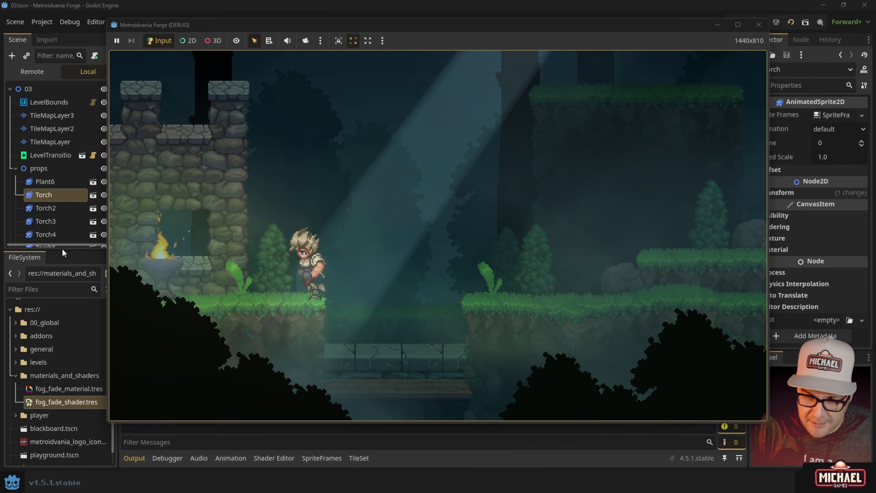
{"action": "key", "text": "F8"}
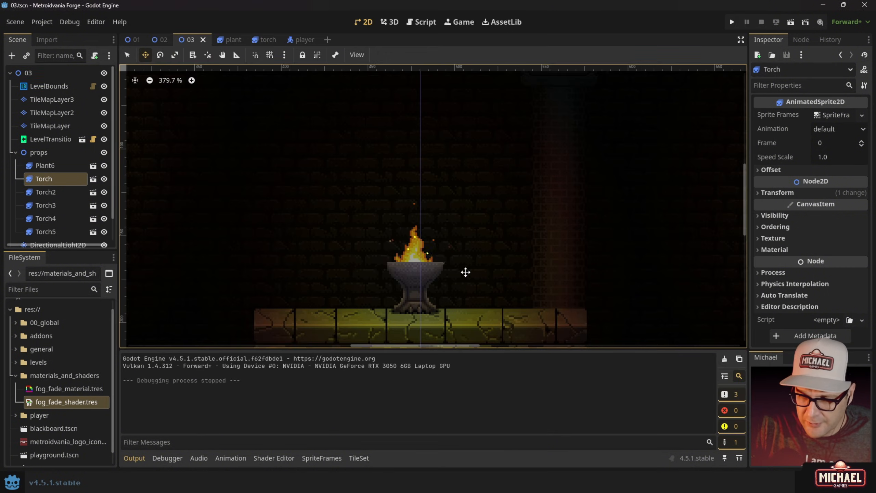
- Set the particle amount of the torch scene's GPUParticles2D node to 3 and save the scene
{"action": "left_click", "coordinate": [265, 40]}
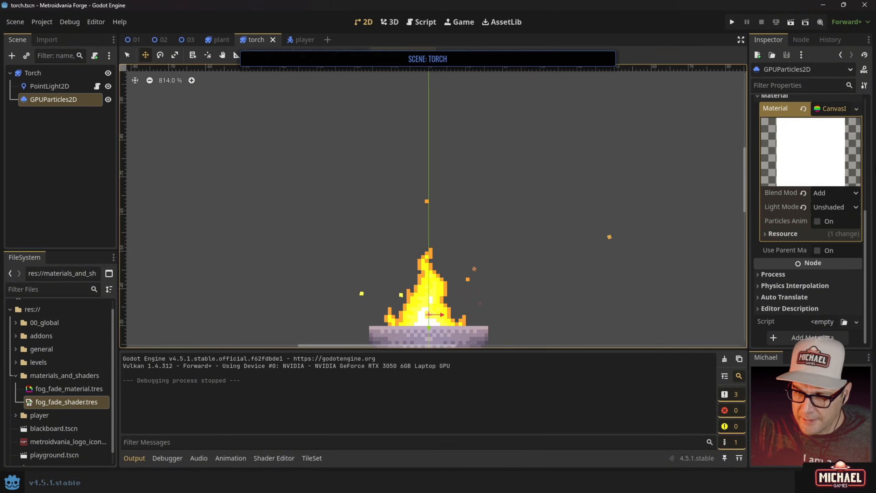
{"action": "scroll", "coordinate": [790, 126], "scroll_direction": "up", "scroll_amount": 6}
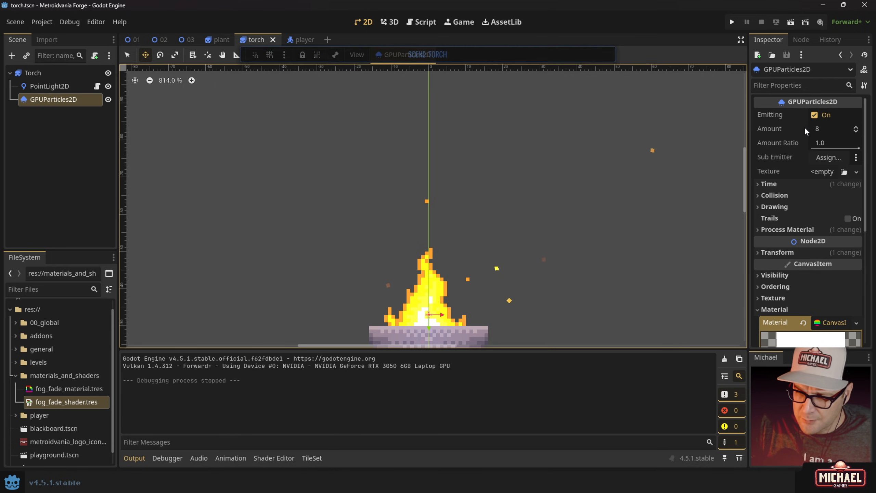
{"action": "left_click", "coordinate": [826, 128]}
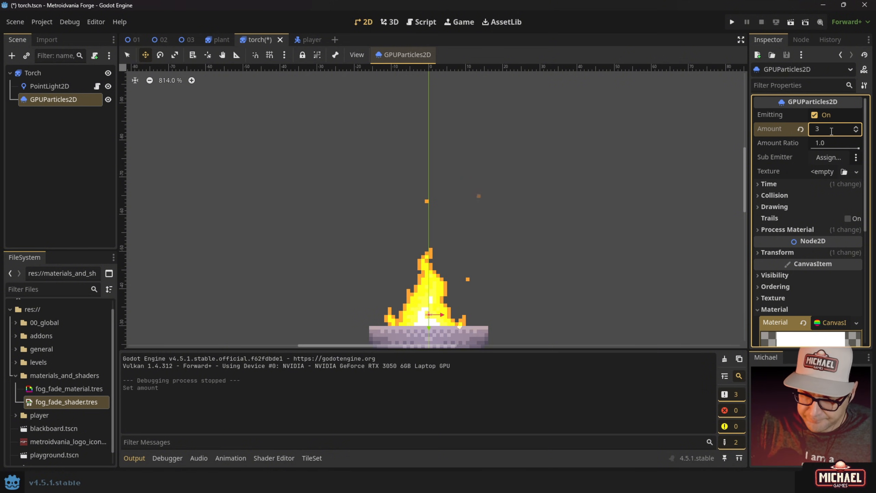
{"action": "type", "text": "3"}
{"action": "key", "text": "ctrl+s"}
{"action": "scroll", "coordinate": [499, 208], "scroll_direction": "down", "scroll_amount": 5}
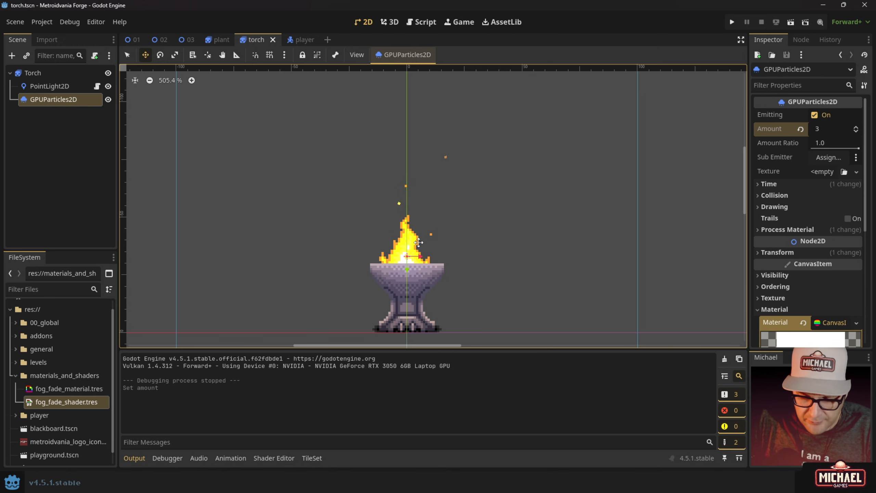
- Examine the reduced ember amount on each torch across scene 03
{"action": "left_click", "coordinate": [187, 39]}
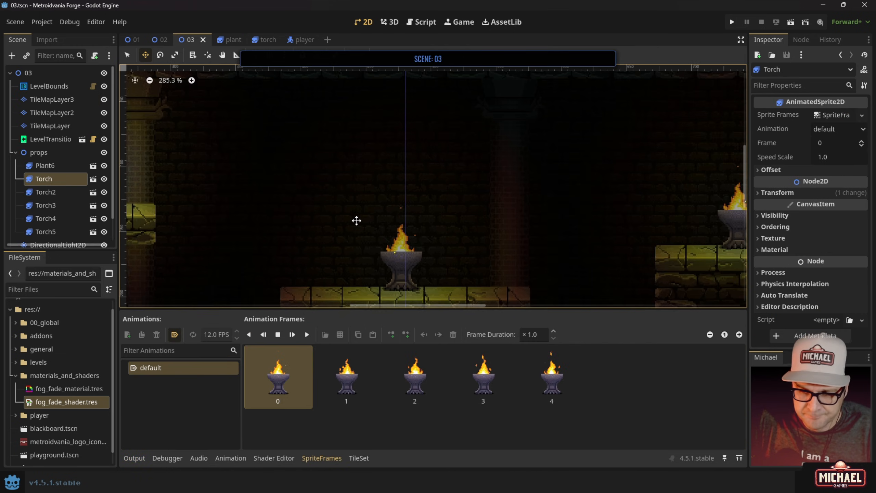
{"action": "middle_click_drag", "start_coordinate": [583, 209], "coordinate": [308, 198]}
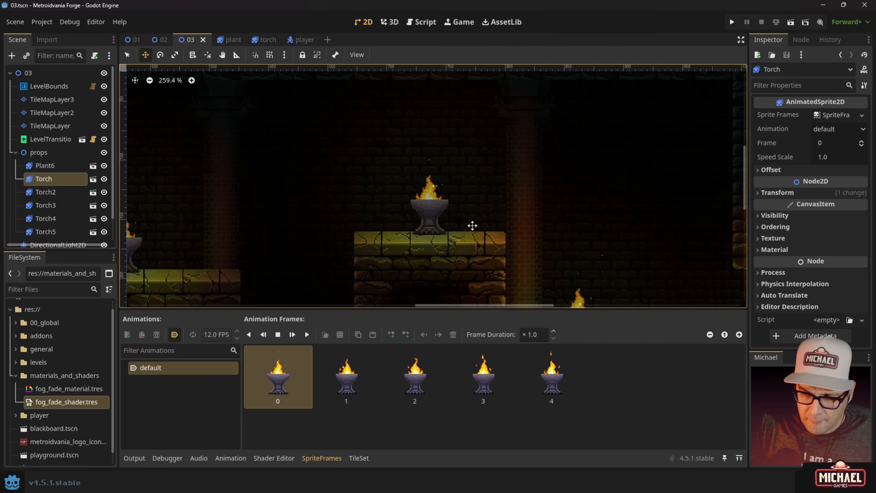
{"action": "middle_click_drag", "start_coordinate": [639, 301], "coordinate": [495, 232]}
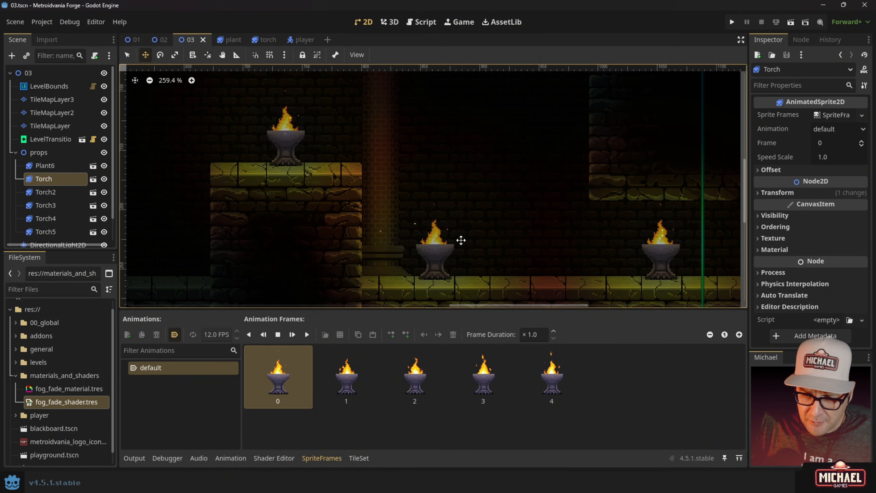
{"action": "middle_click_drag", "start_coordinate": [355, 202], "coordinate": [534, 264]}
{"action": "middle_click_drag", "start_coordinate": [261, 217], "coordinate": [529, 195]}
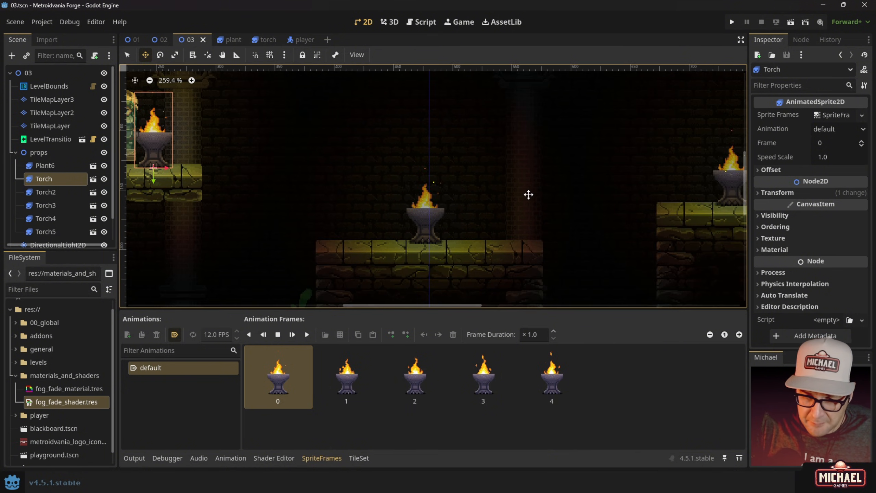
{"action": "scroll", "coordinate": [402, 206], "scroll_direction": "up", "scroll_amount": 4}
{"action": "middle_click_drag", "start_coordinate": [348, 172], "coordinate": [673, 190]}
{"action": "scroll", "coordinate": [532, 184], "scroll_direction": "down", "scroll_amount": 3}
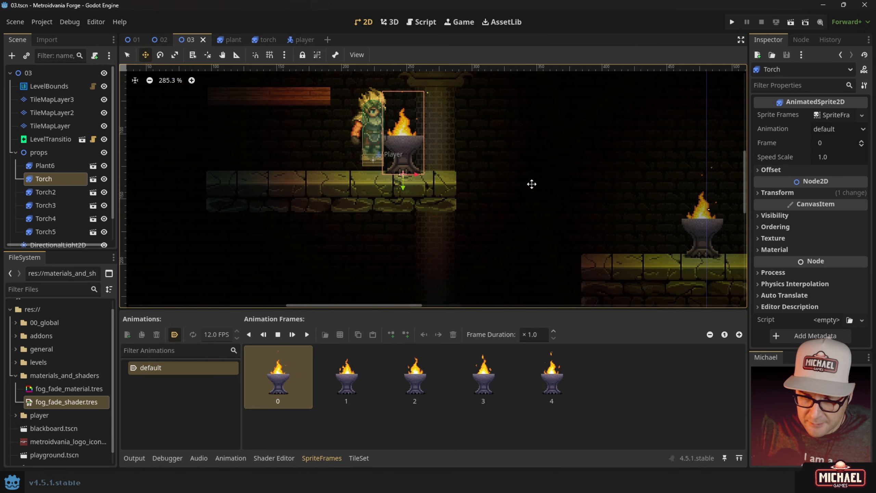
{"action": "middle_click_drag", "start_coordinate": [611, 197], "coordinate": [380, 206]}
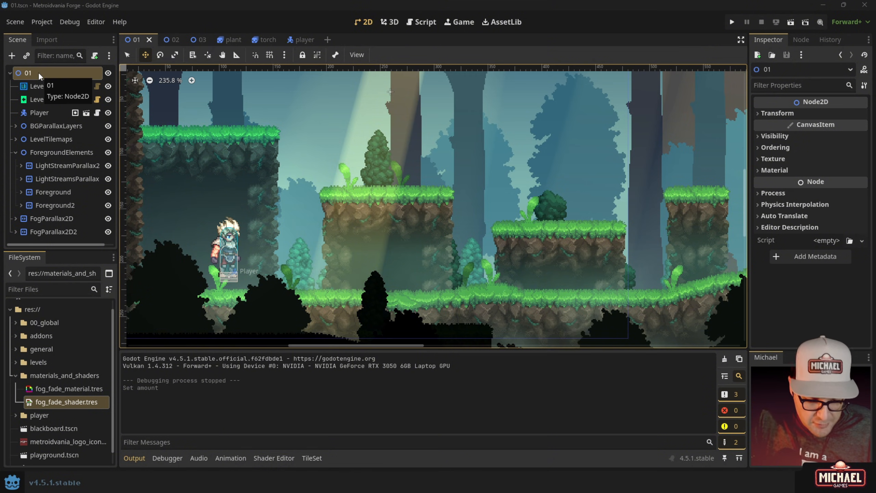
- Add a GPUParticles2D node under the root of scene 01 and assign it a new ParticleProcessMaterial
{"action": "left_click", "coordinate": [30, 76]}
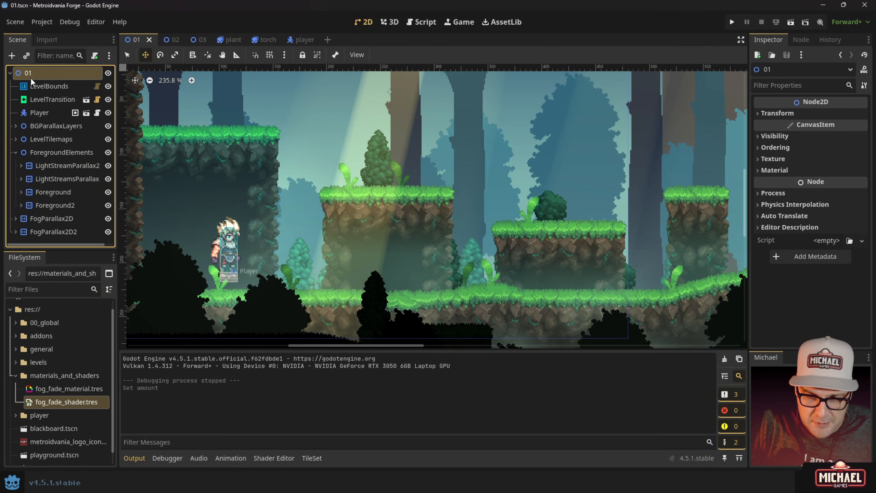
{"action": "key", "text": "ctrl+a"}
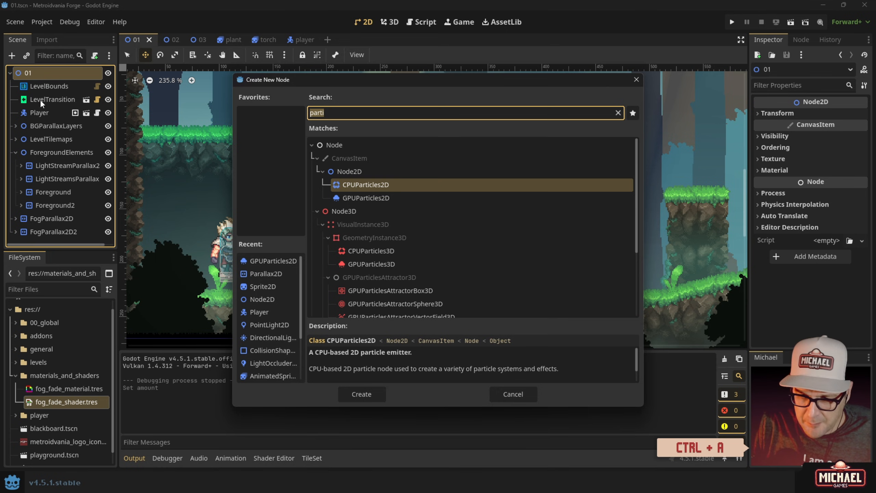
{"action": "double_click", "coordinate": [358, 198]}
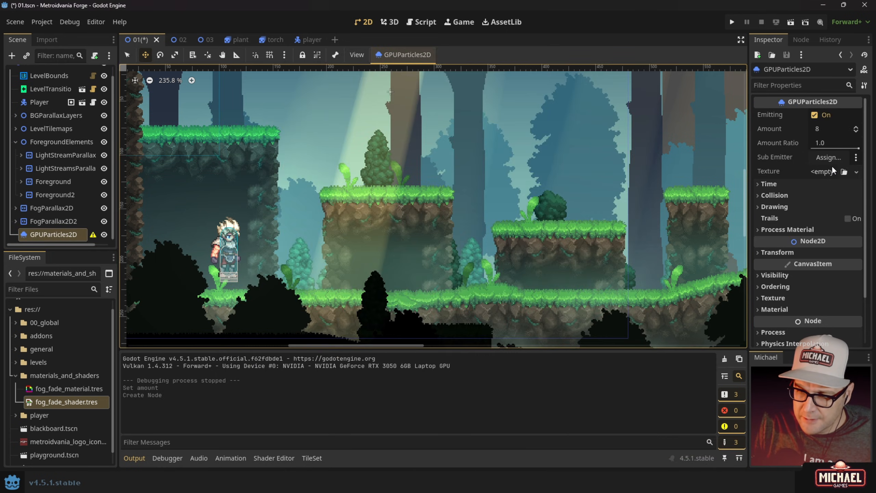
{"action": "left_click", "coordinate": [785, 230]}
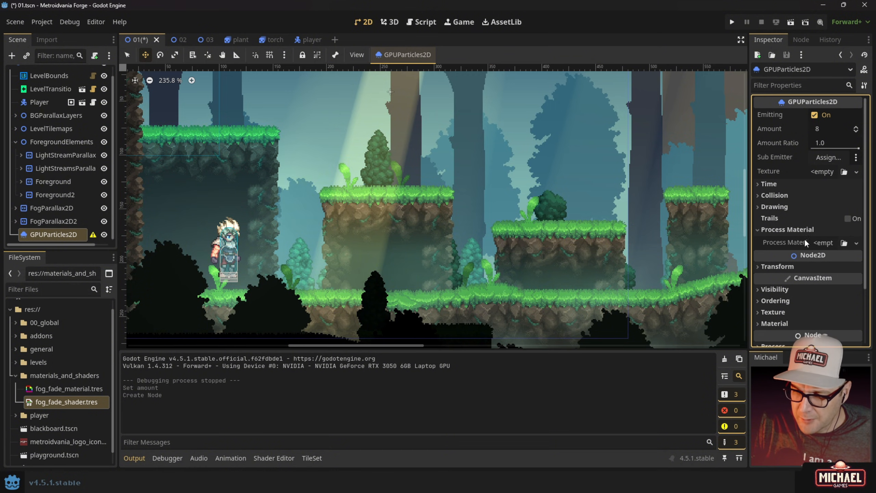
{"action": "left_click", "coordinate": [857, 242]}
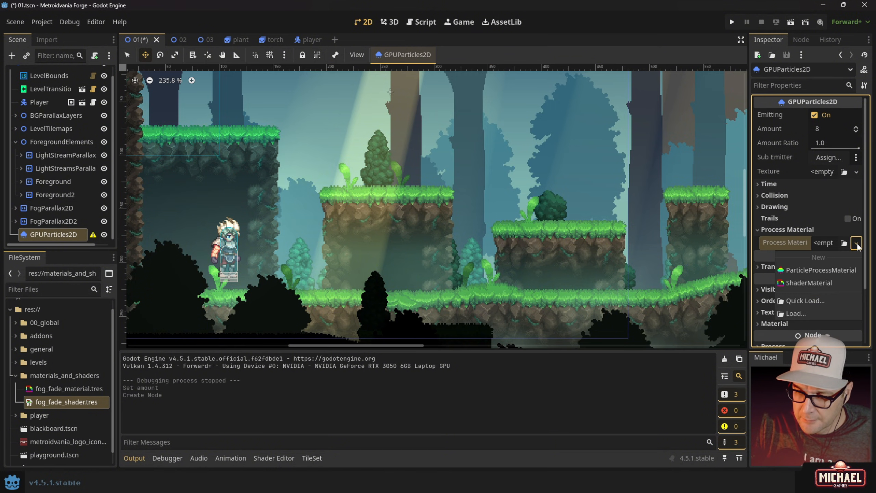
{"action": "left_click", "coordinate": [832, 271]}
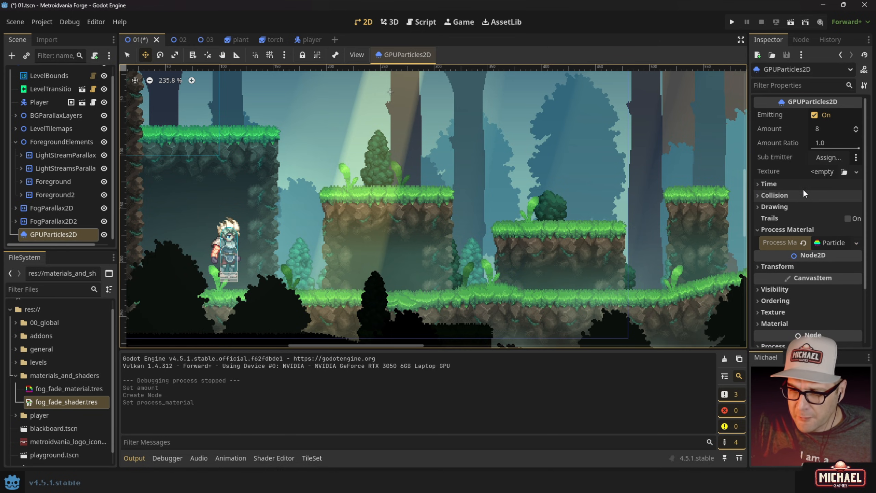
- Assign a new GradientTexture2D as the texture of scene 01's particle node
{"action": "left_click", "coordinate": [856, 171]}
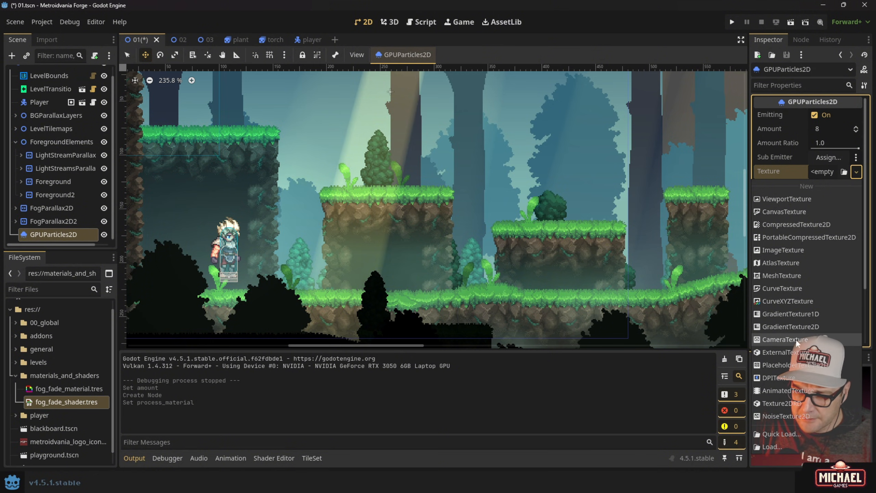
{"action": "left_click", "coordinate": [791, 327]}
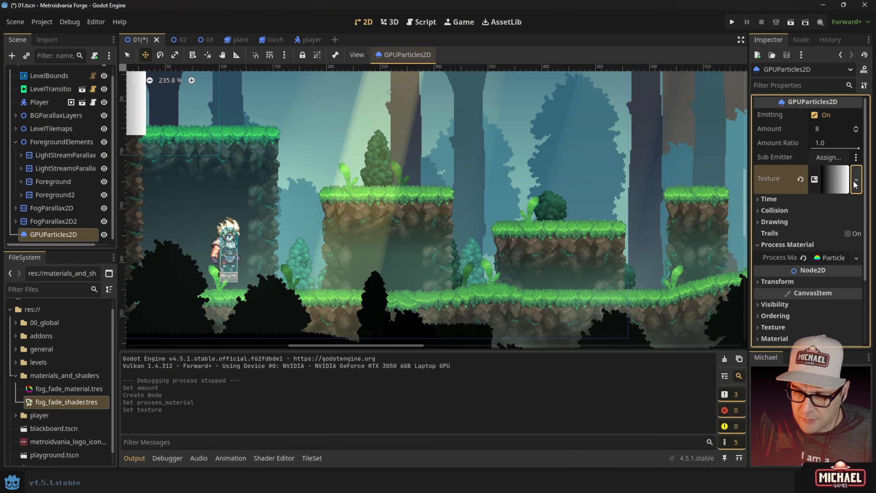
{"action": "scroll", "coordinate": [378, 246], "scroll_direction": "down", "scroll_amount": 2}
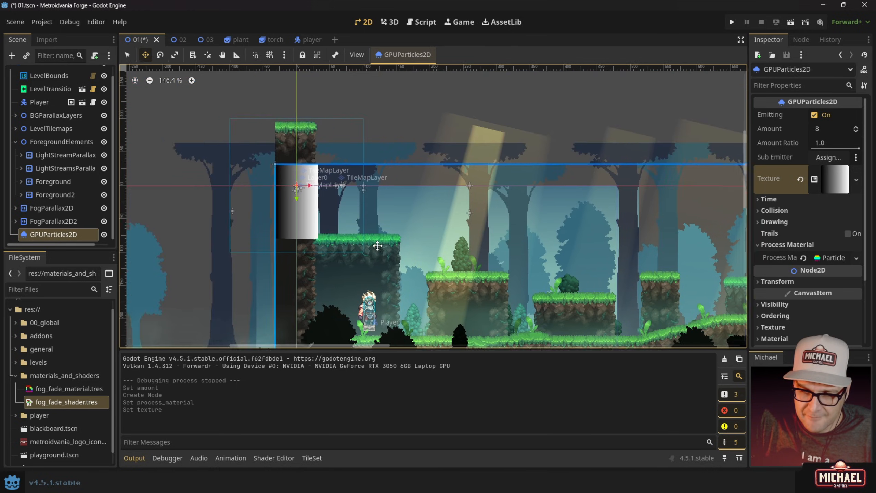
{"action": "scroll", "coordinate": [200, 119], "scroll_direction": "up", "scroll_amount": 3}
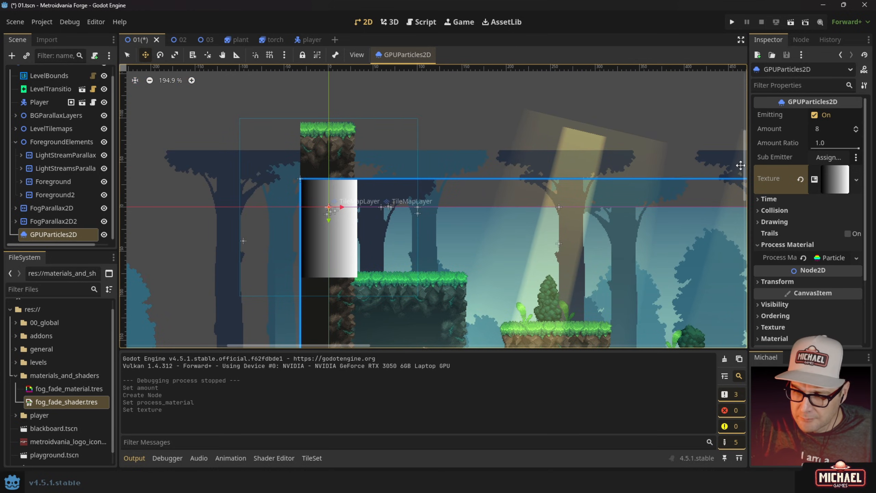
- Set the particle gradient texture's width and height to 16 px each
{"action": "left_click", "coordinate": [836, 183]}
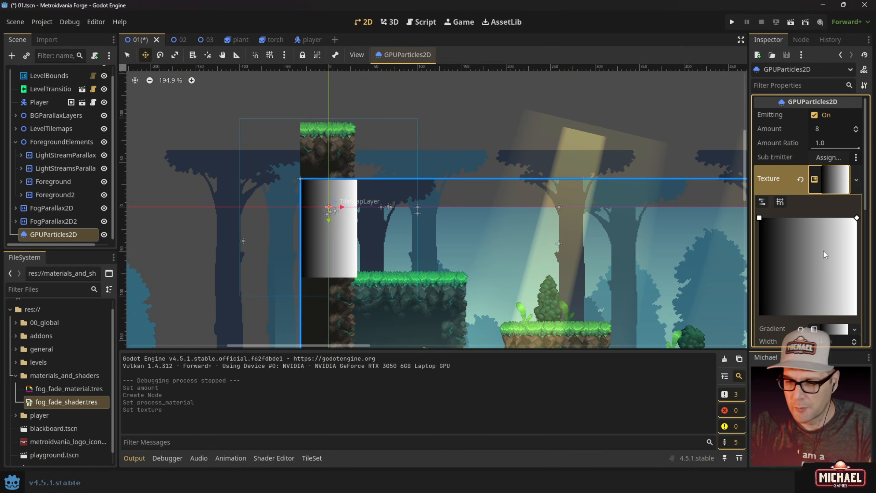
{"action": "scroll", "coordinate": [815, 255], "scroll_direction": "down", "scroll_amount": 4}
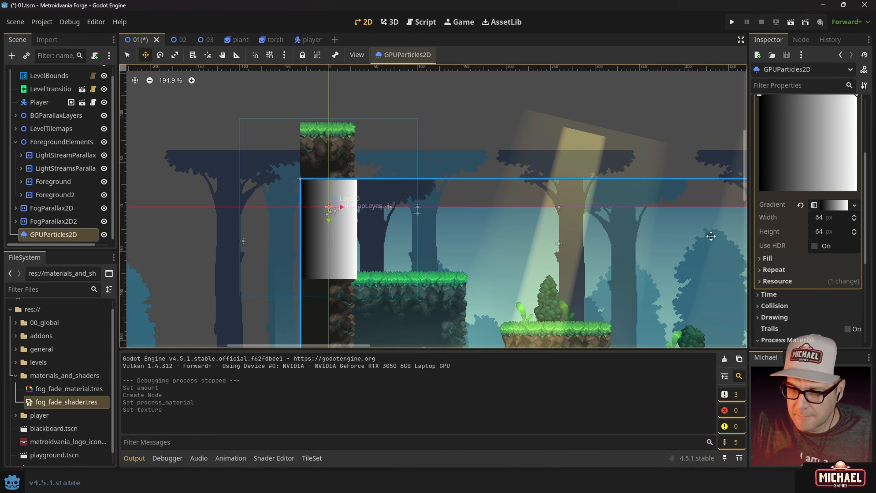
{"action": "left_click", "coordinate": [826, 221]}
{"action": "type", "text": "16"}
{"action": "key", "text": "Tab"}
{"action": "type", "text": "1"}
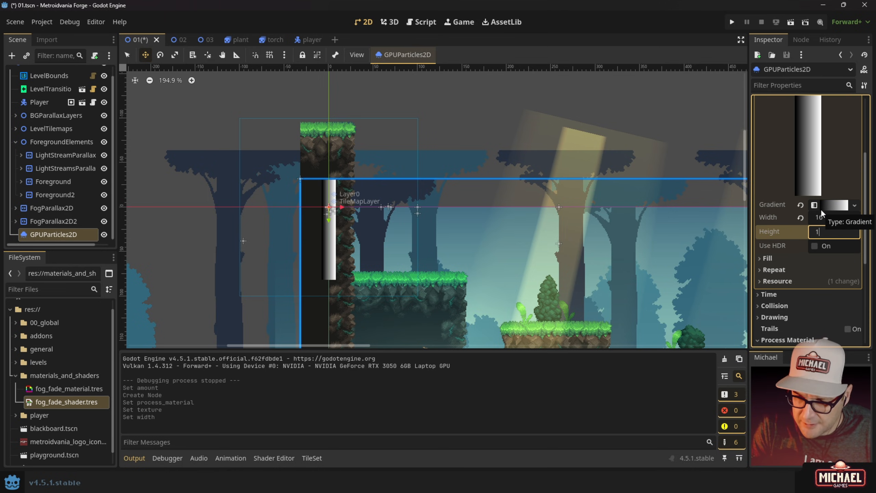
{"action": "type", "text": "6"}
{"action": "key", "text": "Return"}
- Expand the particle texture's gradient and set the texture's fill to Radial
{"action": "left_click", "coordinate": [841, 206]}
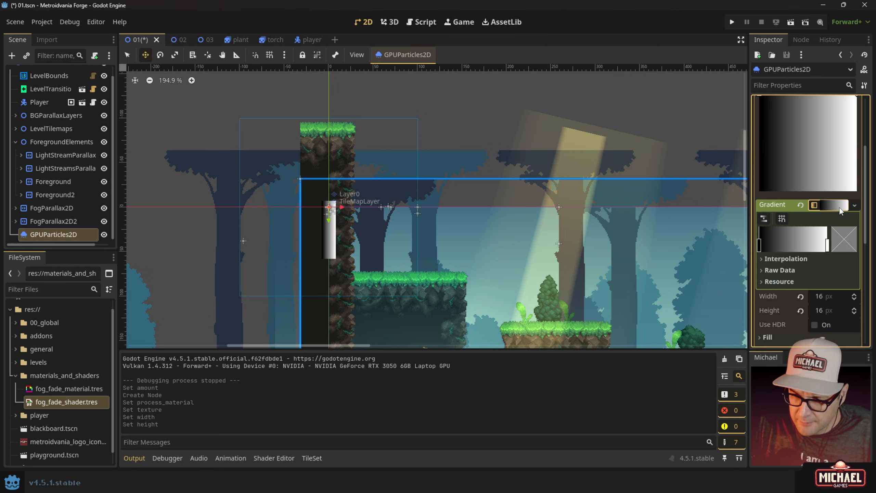
{"action": "scroll", "coordinate": [783, 323], "scroll_direction": "down", "scroll_amount": 3}
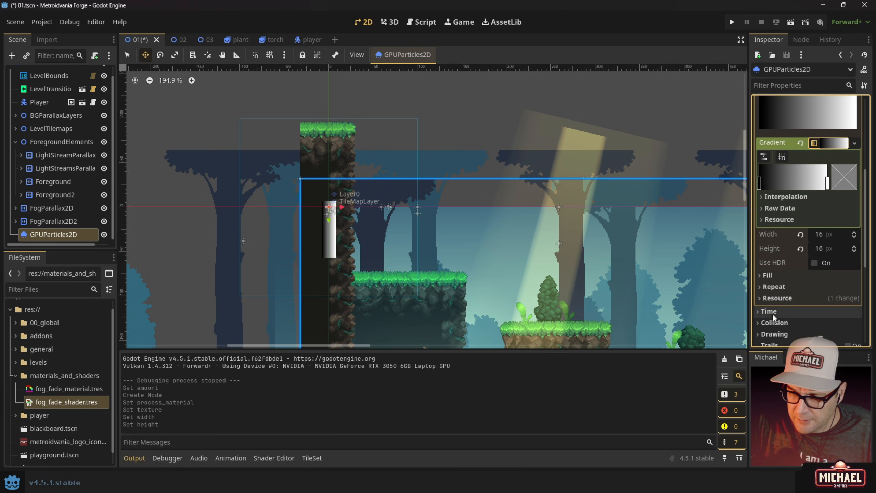
{"action": "left_click", "coordinate": [759, 276]}
{"action": "left_click", "coordinate": [841, 288]}
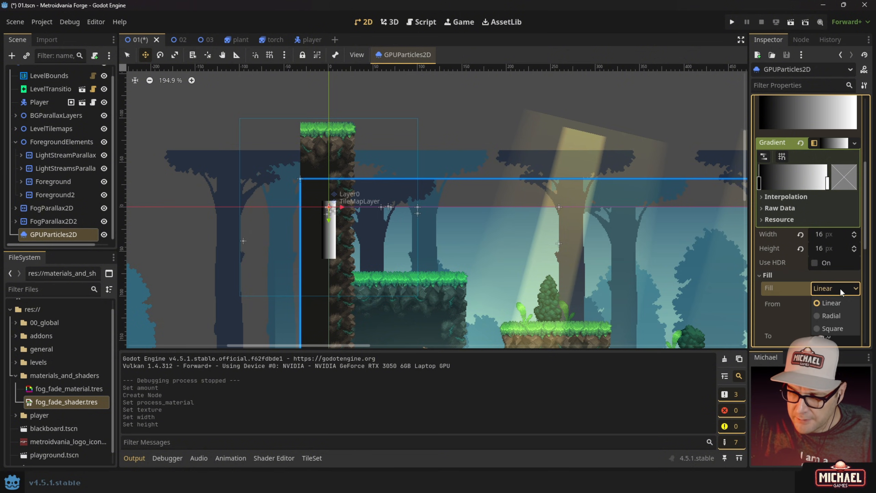
{"action": "left_click", "coordinate": [840, 316]}
- Move the radial fill's start point to the texture's center and its end point to the middle of the upper edge
{"action": "scroll", "coordinate": [806, 190], "scroll_direction": "up", "scroll_amount": 3}
{"action": "scroll", "coordinate": [805, 190], "scroll_direction": "up", "scroll_amount": 2}
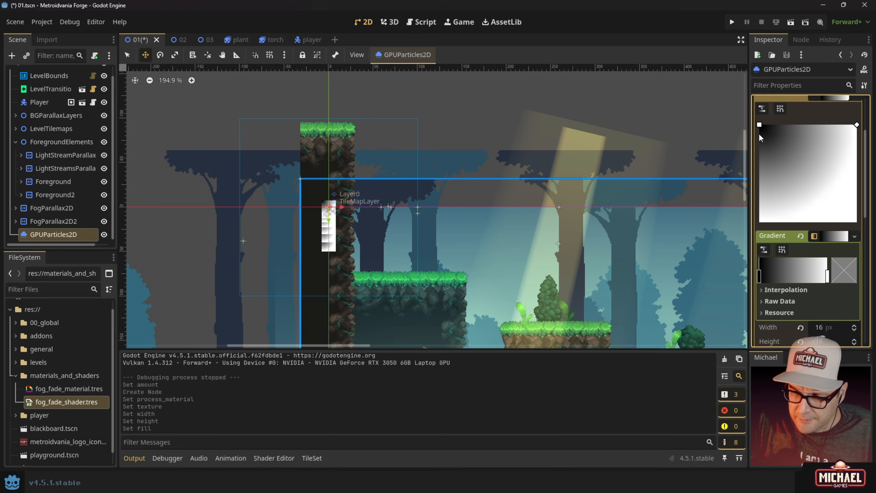
{"action": "left_click_drag", "start_coordinate": [760, 125], "coordinate": [808, 174]}
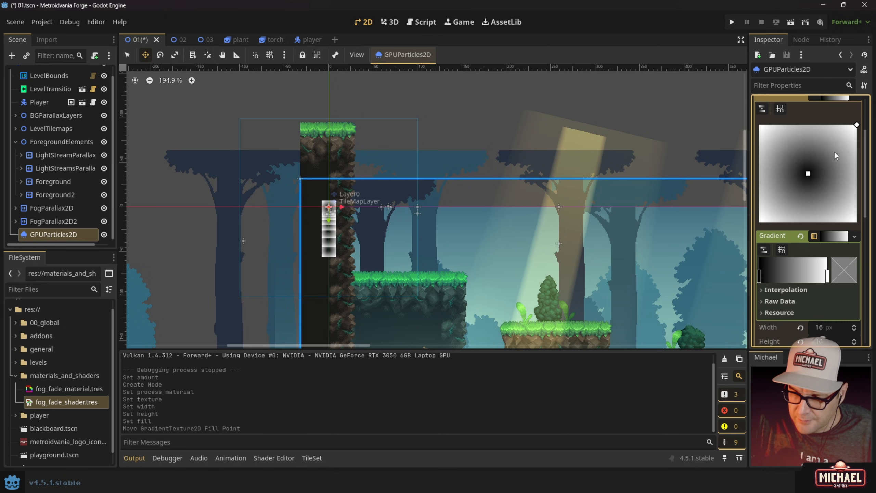
{"action": "left_click_drag", "start_coordinate": [858, 125], "coordinate": [808, 126]}
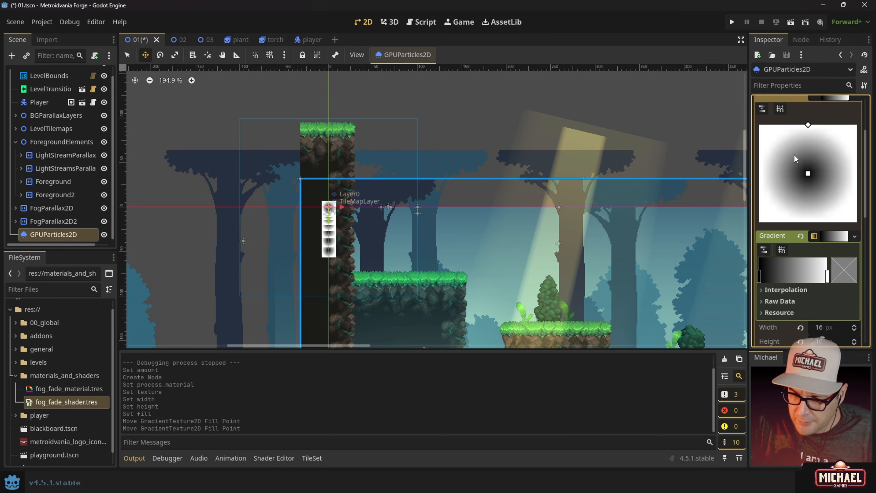
- Recolor the gradient's first stop to light green b8ff88 with an intensity of 2
{"action": "left_click", "coordinate": [761, 274]}
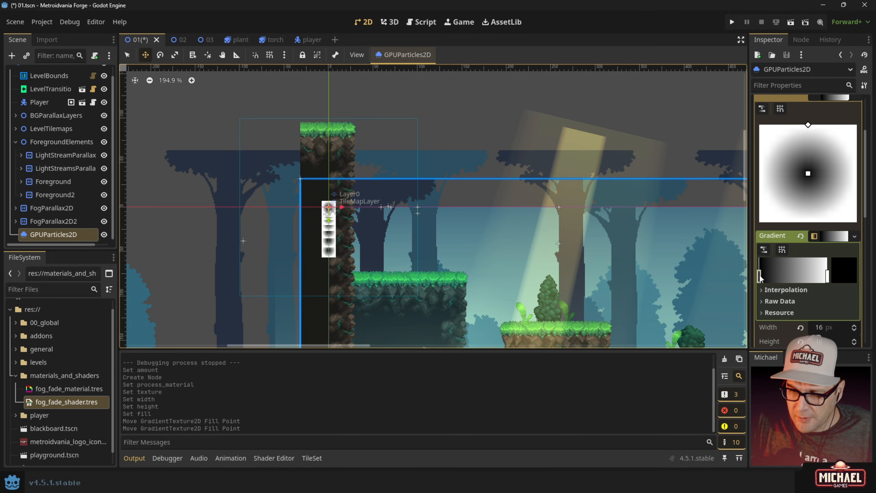
{"action": "double_click", "coordinate": [760, 276]}
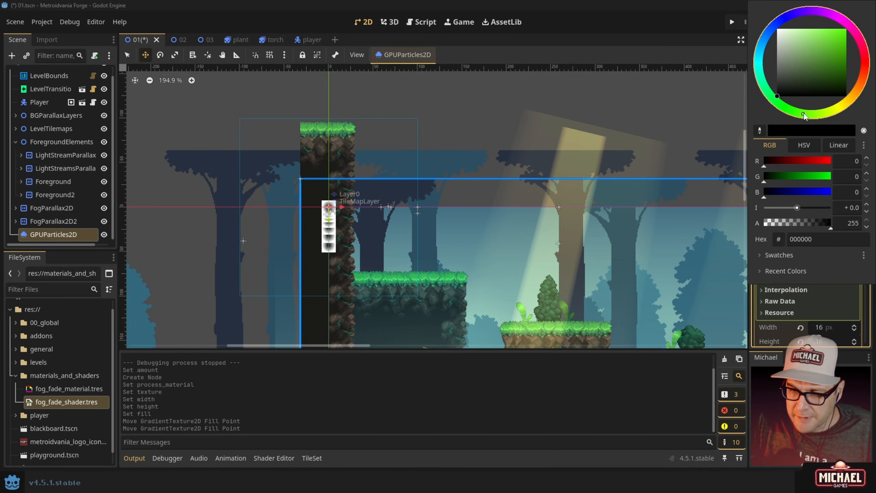
{"action": "left_click", "coordinate": [835, 35]}
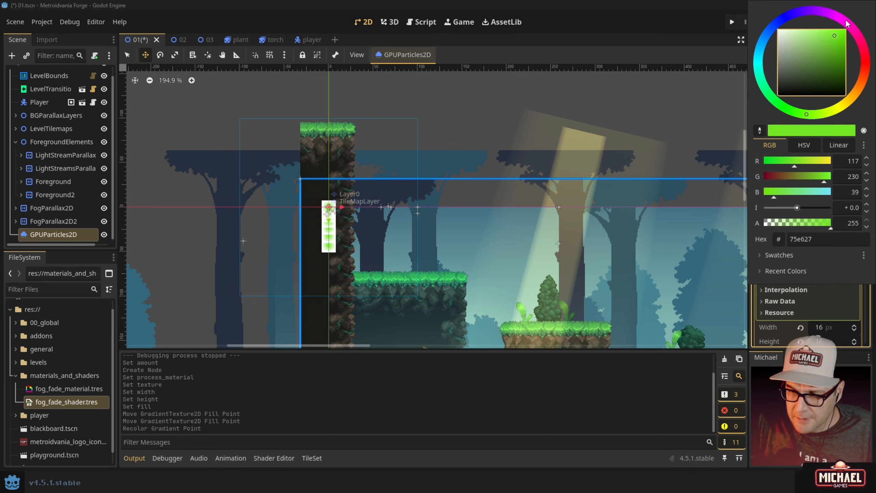
{"action": "mouse_move", "coordinate": [828, 33]}
{"action": "left_mouse_down"}
{"action": "mouse_move", "coordinate": [808, 33]}
{"action": "mouse_move", "coordinate": [812, 17]}
{"action": "left_mouse_up"}
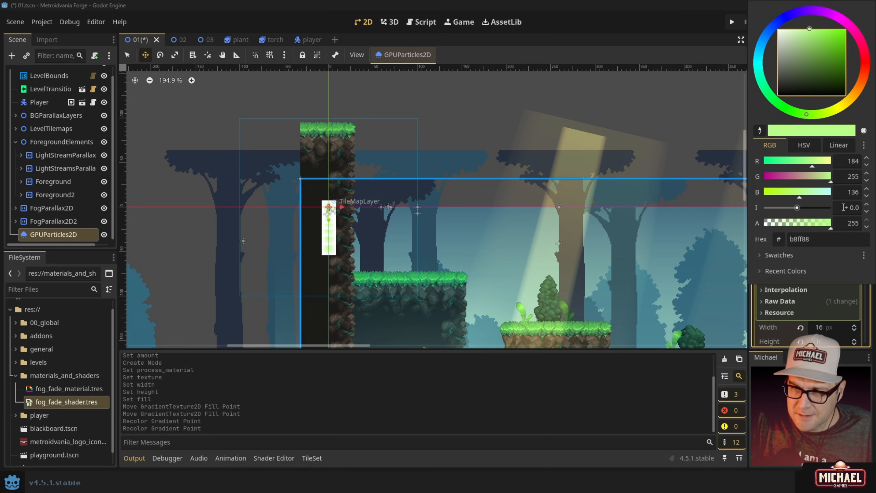
{"action": "left_click", "coordinate": [843, 207]}
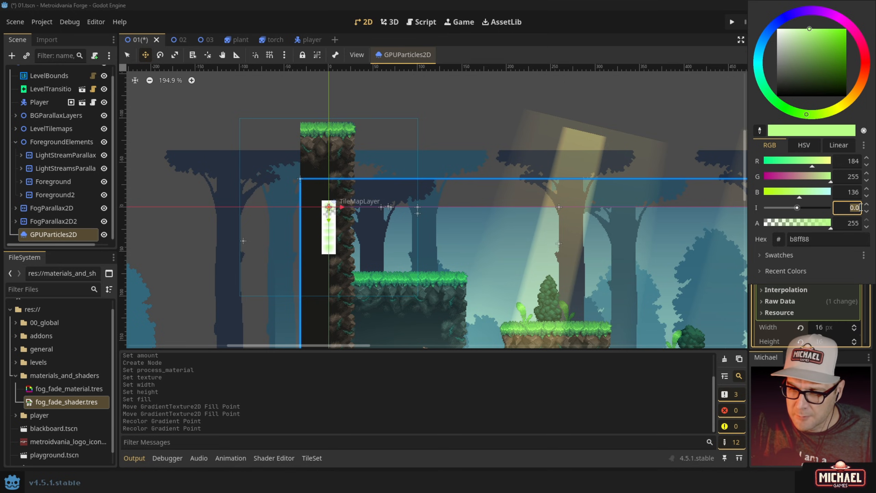
{"action": "type", "text": "2"}
{"action": "key", "text": "Return"}
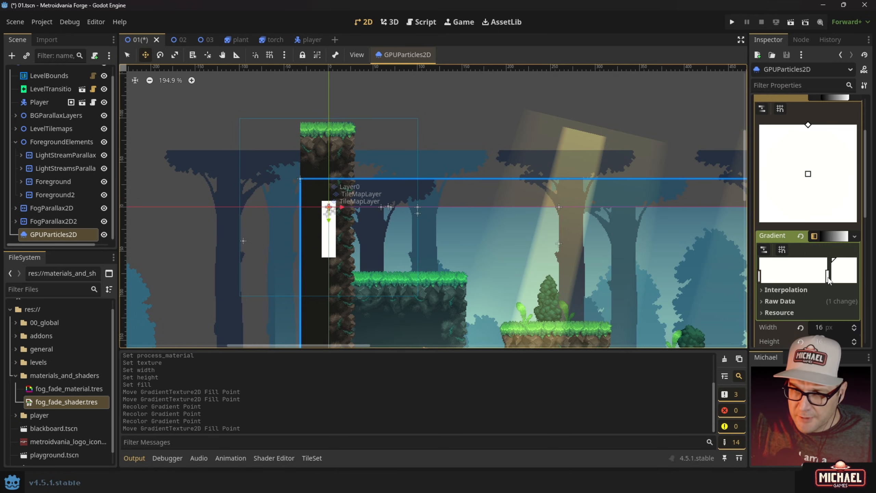
- Recolor the gradient's last stop to the same light green with intensity 0 and alpha 0, and save the scene
{"action": "left_click", "coordinate": [828, 276]}
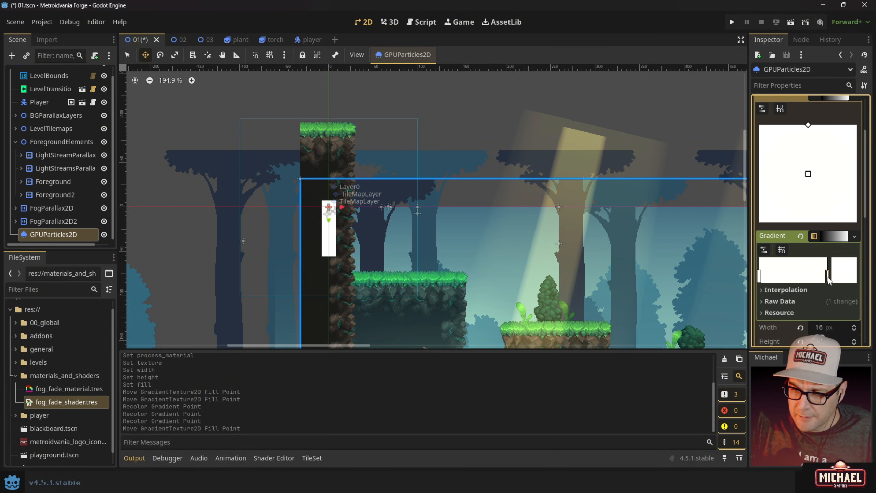
{"action": "double_click", "coordinate": [828, 277]}
{"action": "left_click", "coordinate": [772, 270]}
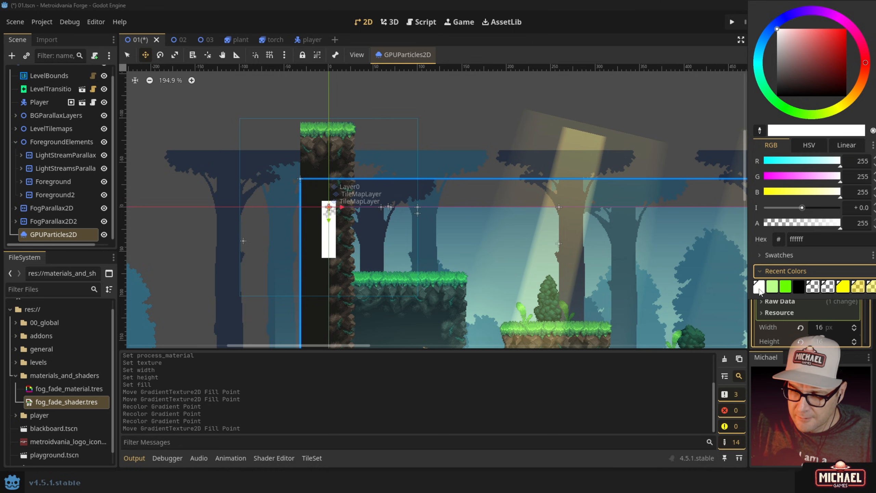
{"action": "left_click", "coordinate": [759, 288]}
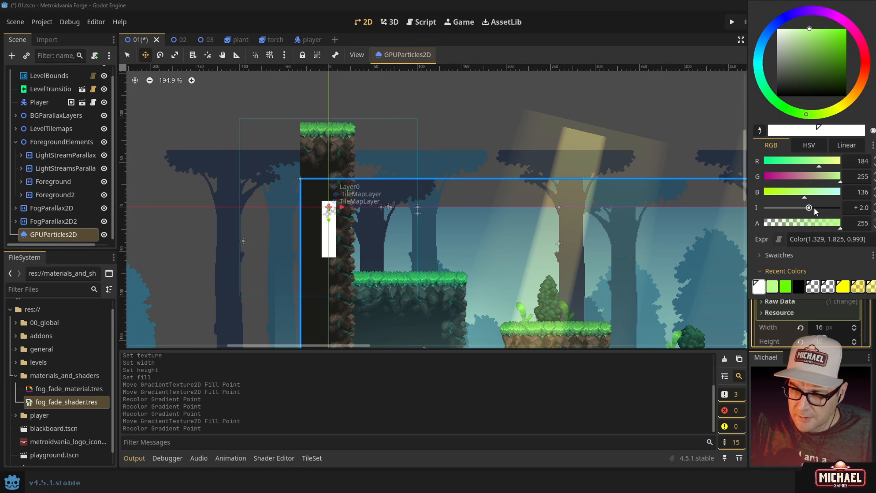
{"action": "type", "text": "0"}
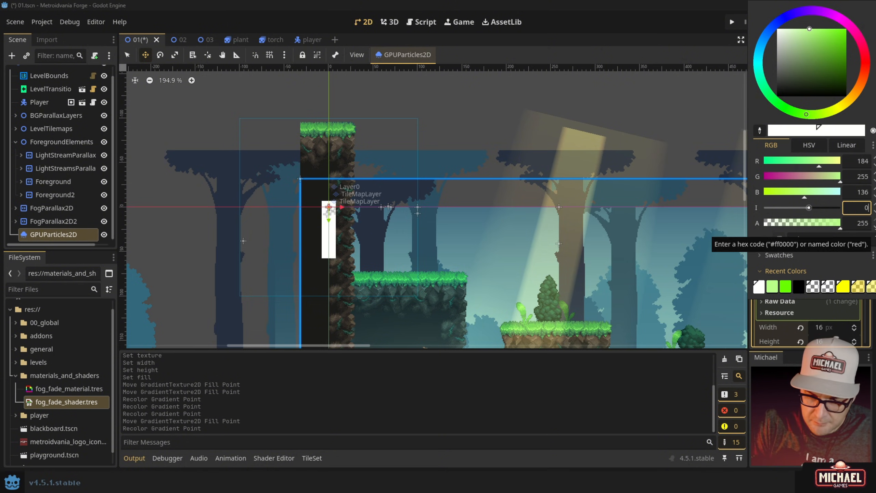
{"action": "key", "text": "Tab"}
{"action": "scroll", "coordinate": [314, 223], "scroll_direction": "up", "scroll_amount": 14}
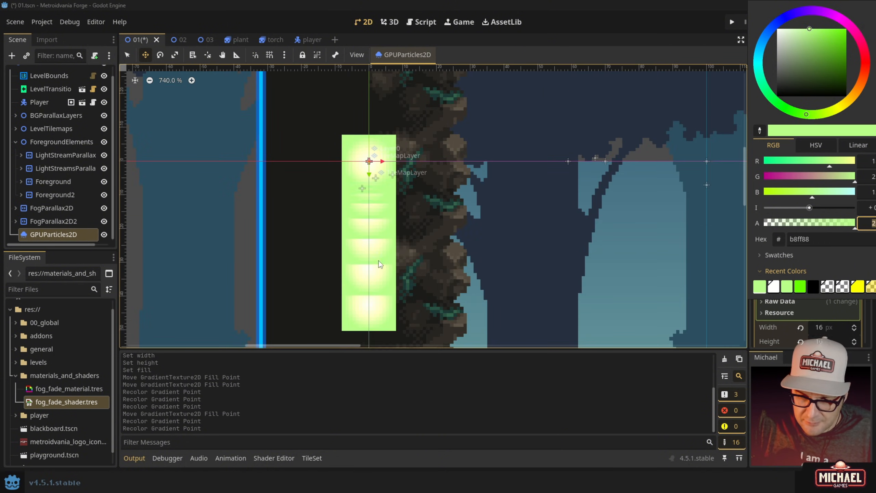
{"action": "left_click_drag", "start_coordinate": [812, 222], "coordinate": [730, 227]}
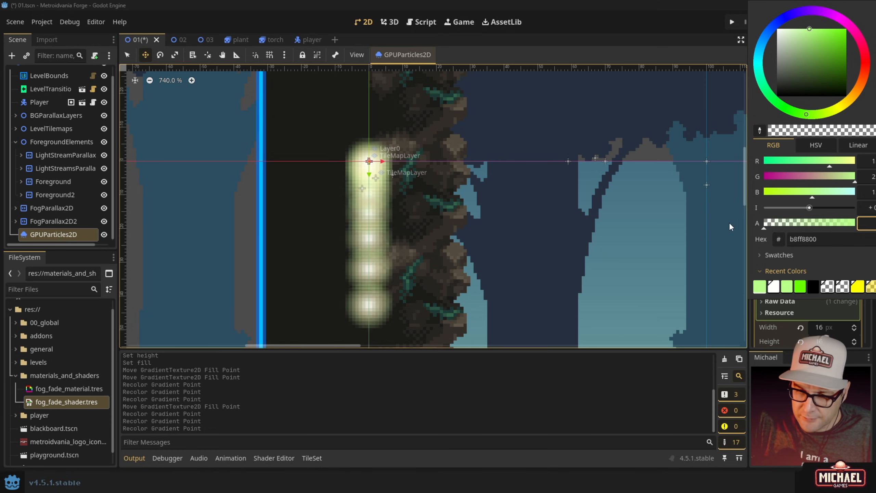
{"action": "scroll", "coordinate": [393, 221], "scroll_direction": "down", "scroll_amount": 7}
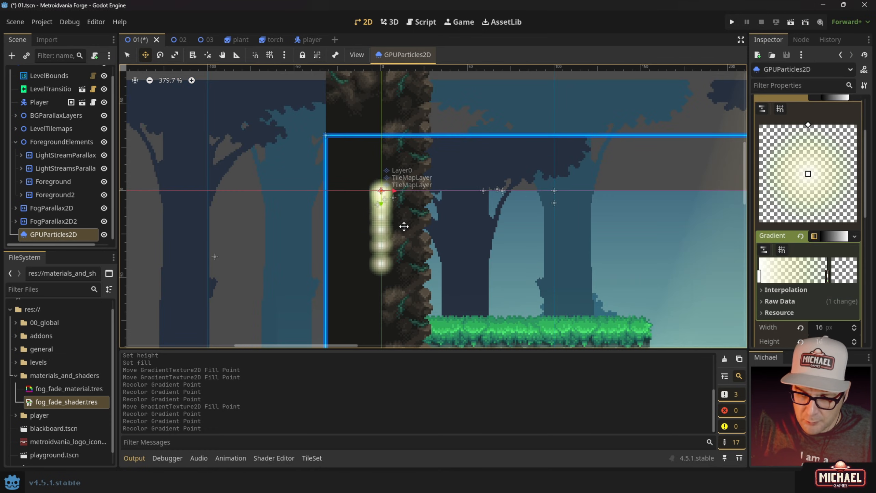
{"action": "key", "text": "ctrl+s"}
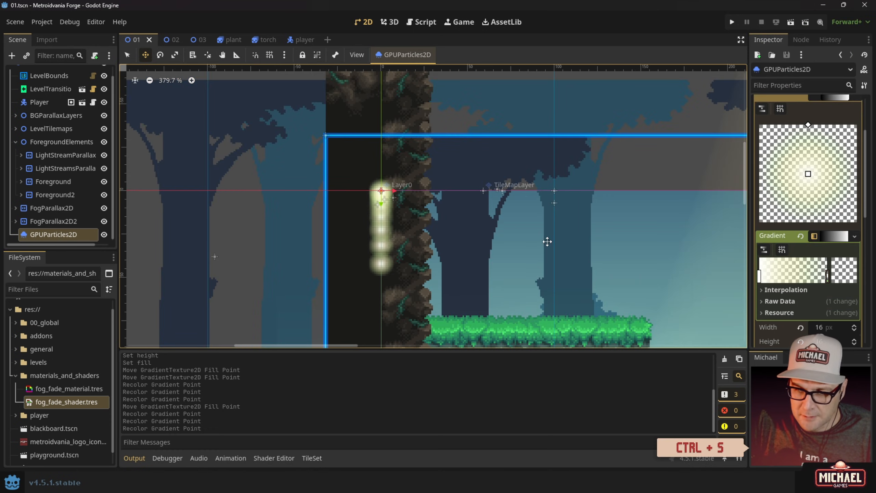
{"action": "scroll", "coordinate": [495, 237], "scroll_direction": "down", "scroll_amount": 5}
{"action": "middle_click_drag", "start_coordinate": [565, 270], "coordinate": [390, 213]}
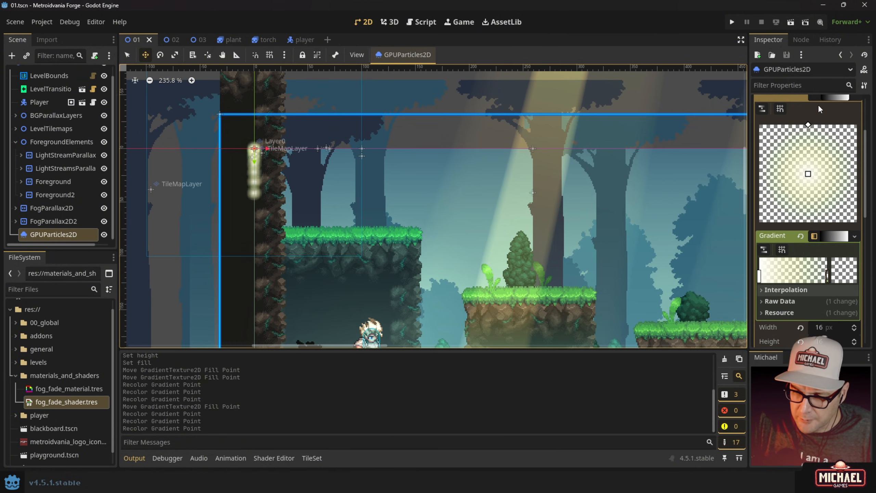
{"action": "scroll", "coordinate": [842, 126], "scroll_direction": "up", "scroll_amount": 3}
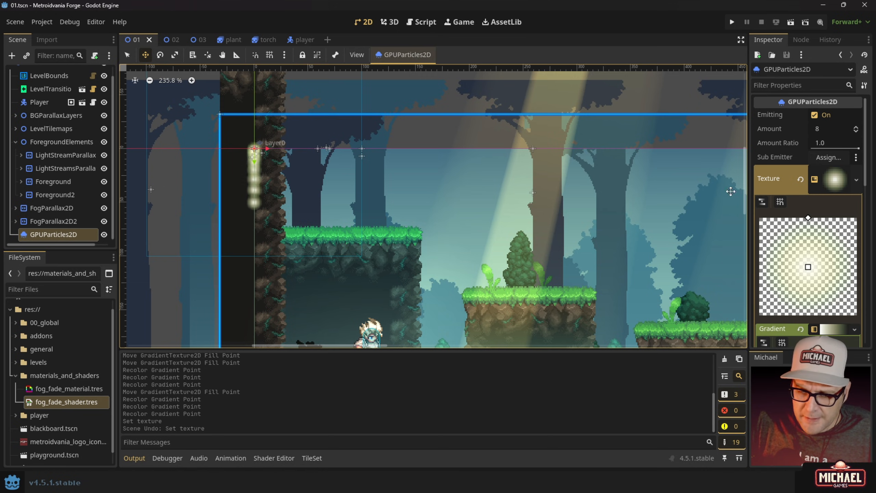
{"action": "scroll", "coordinate": [806, 201], "scroll_direction": "down", "scroll_amount": 4}
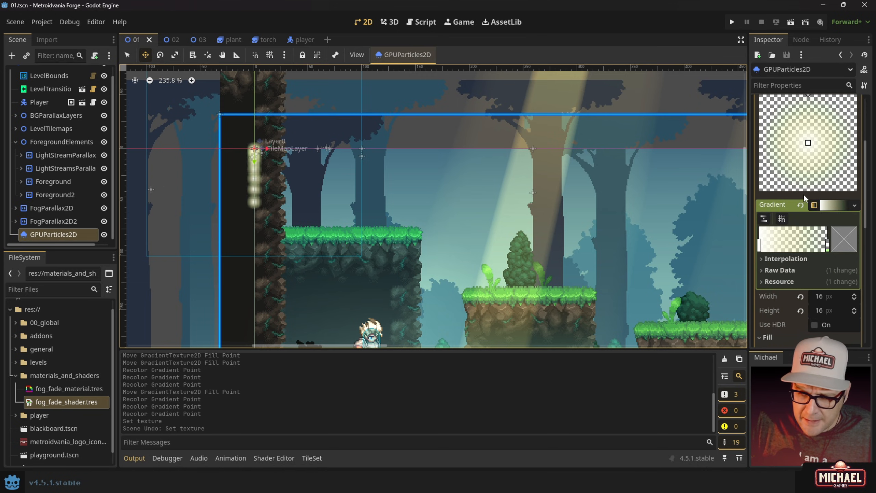
{"action": "scroll", "coordinate": [804, 194], "scroll_direction": "up", "scroll_amount": 4}
{"action": "left_click", "coordinate": [857, 181]}
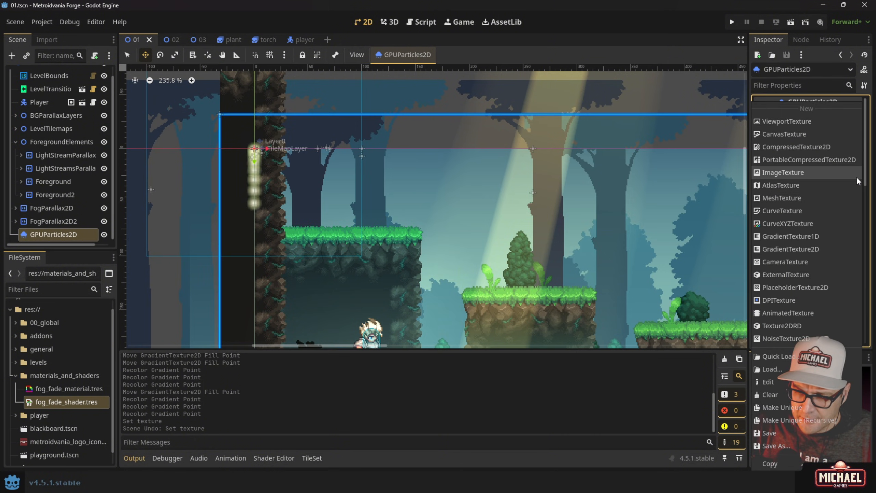
{"action": "key", "text": "Escape"}
- Collapse the gradient texture's settings and set the particles' lifetime to 5 seconds
{"action": "left_click", "coordinate": [832, 180]}
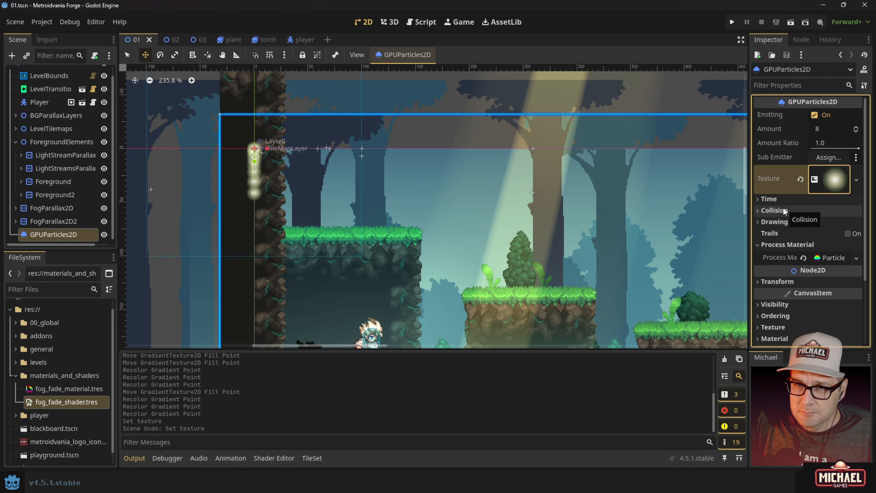
{"action": "left_click", "coordinate": [757, 200]}
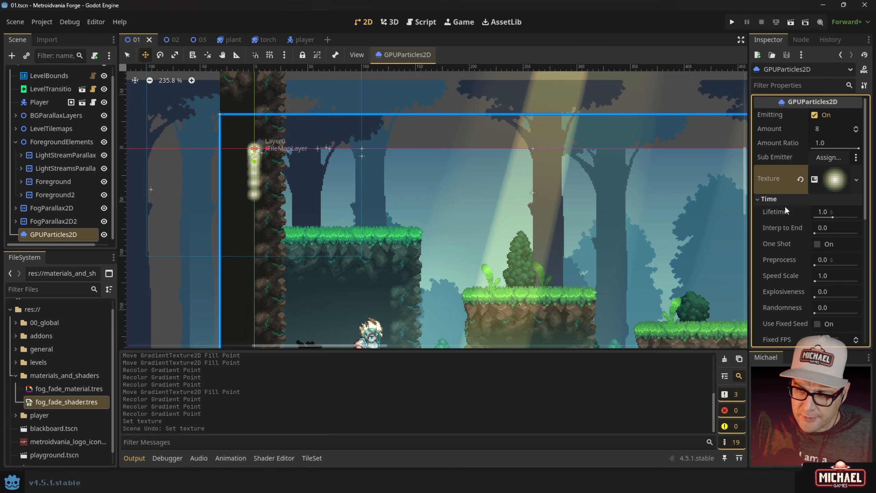
{"action": "left_click", "coordinate": [827, 212]}
{"action": "type", "text": "5"}
{"action": "key", "text": "Tab"}
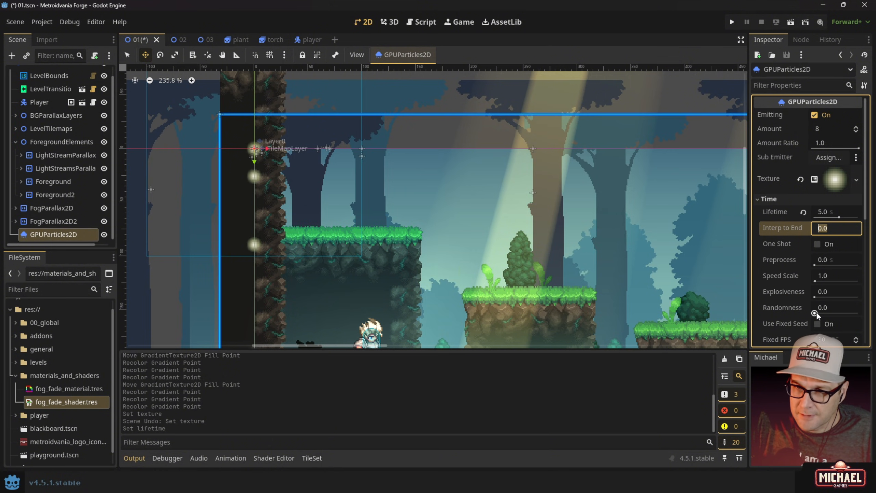
- Set the particles' time randomness to about 0.83
{"action": "left_click_drag", "start_coordinate": [816, 312], "coordinate": [849, 315]}
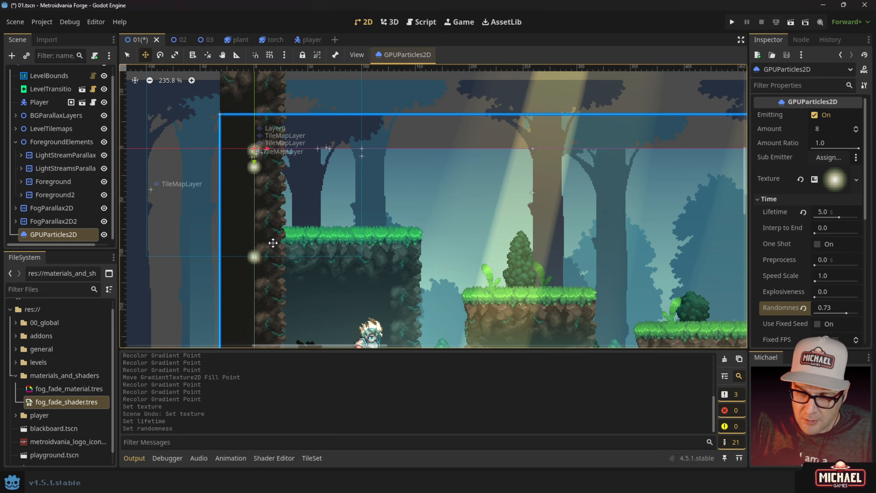
{"action": "scroll", "coordinate": [276, 242], "scroll_direction": "down", "scroll_amount": 5}
{"action": "scroll", "coordinate": [280, 178], "scroll_direction": "down", "scroll_amount": 4}
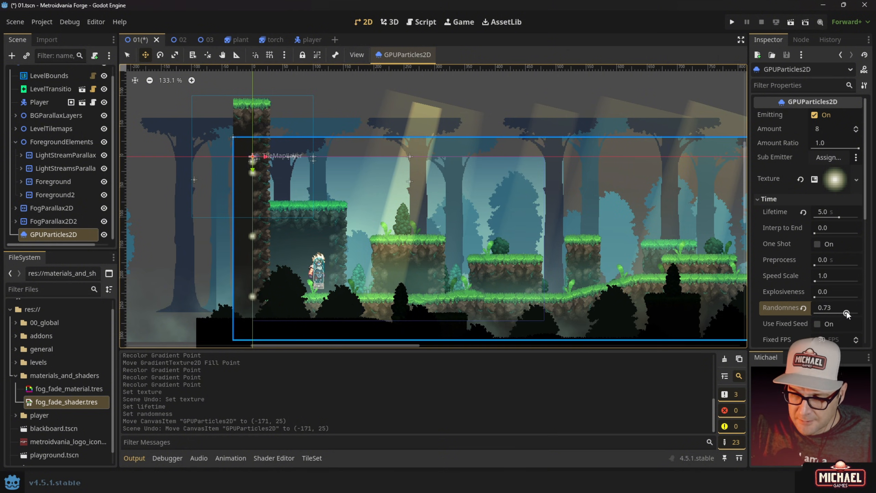
{"action": "left_click_drag", "start_coordinate": [847, 313], "coordinate": [851, 313]}
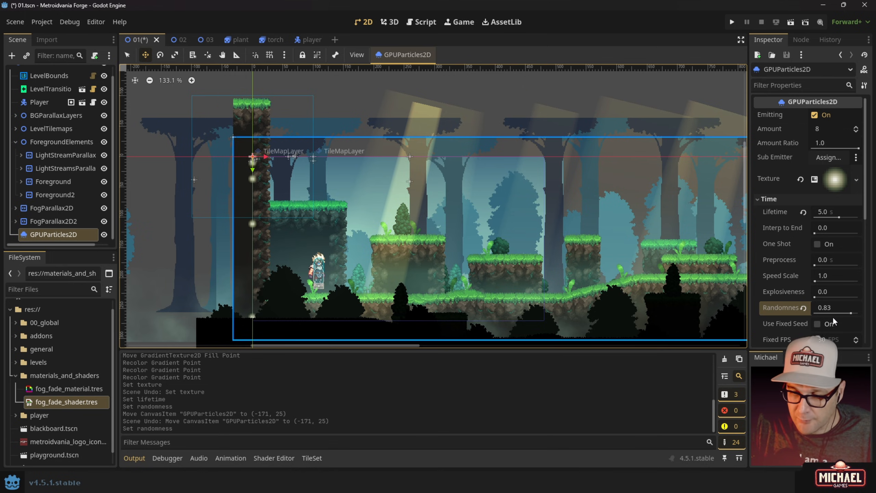
- Examine the particles' visibility rectangle in the drawing settings, try moving the node within the level, and undo the move
{"action": "scroll", "coordinate": [831, 316], "scroll_direction": "down", "scroll_amount": 5}
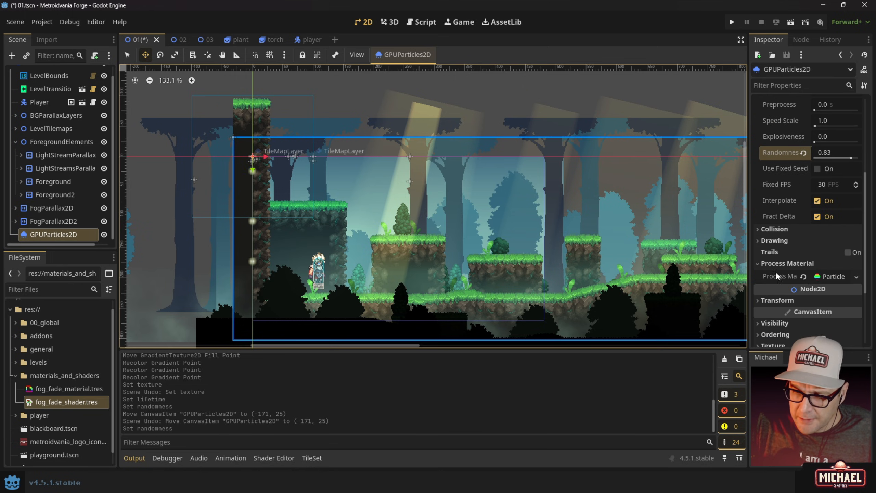
{"action": "left_click", "coordinate": [759, 241]}
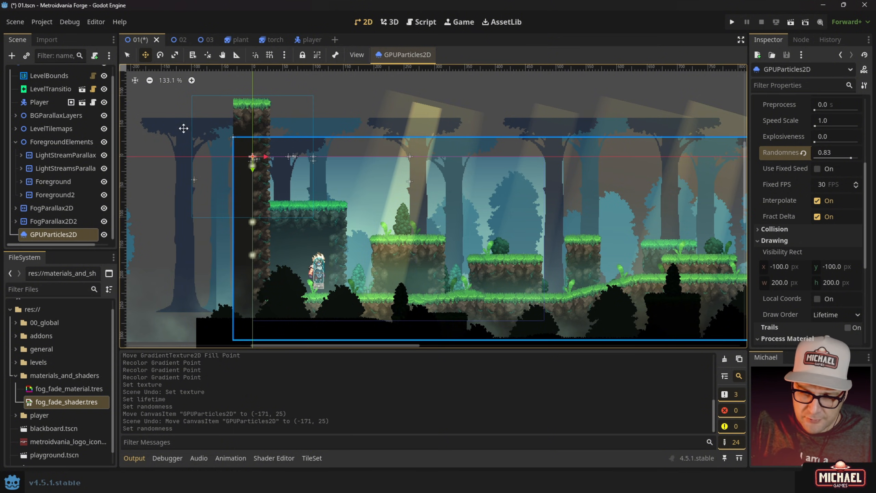
{"action": "left_click_drag", "start_coordinate": [263, 141], "coordinate": [315, 181]}
{"action": "key", "text": "ctrl+z"}
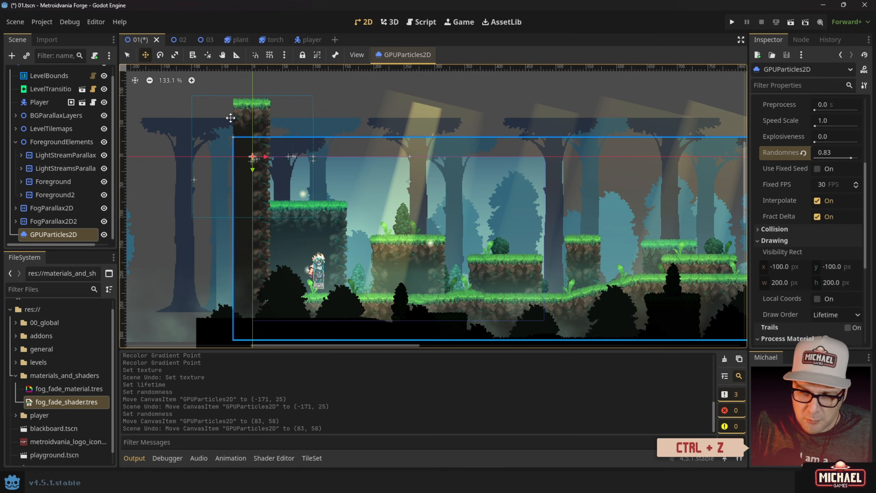
{"action": "left_click", "coordinate": [759, 241]}
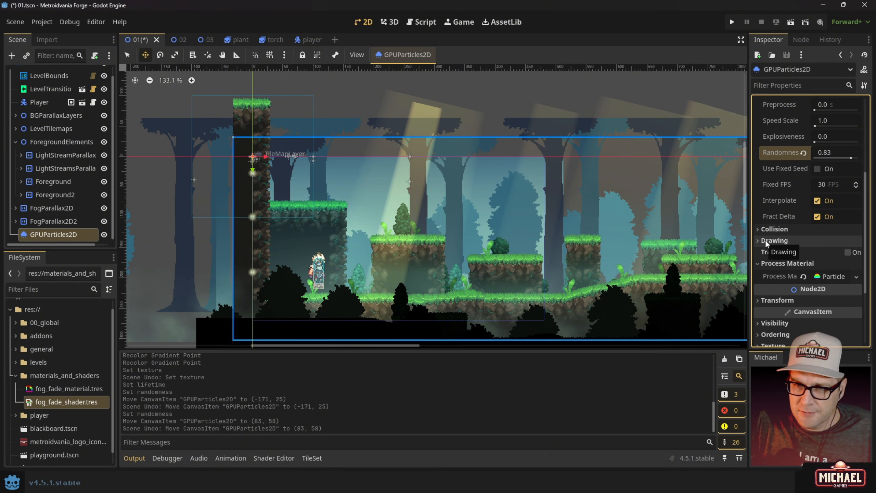
{"action": "scroll", "coordinate": [219, 197], "scroll_direction": "down", "scroll_amount": 2}
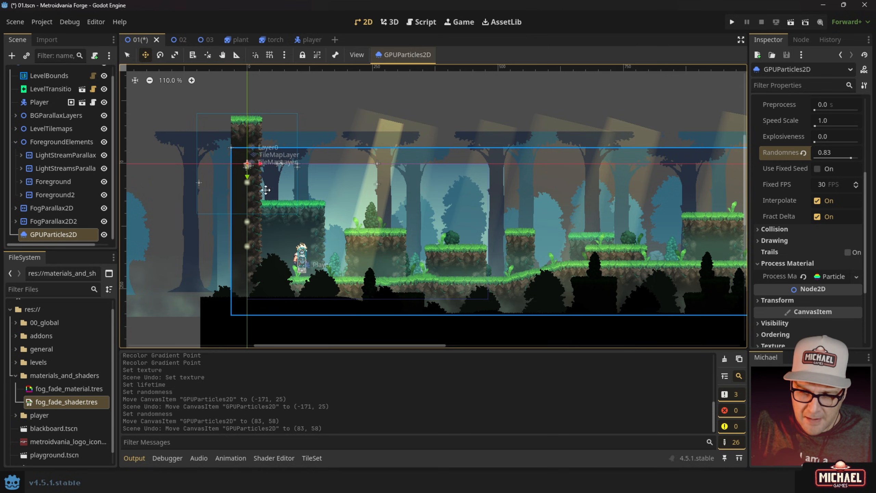
- Assign a new CanvasItemMaterial to the GPUParticles2D node and set its blend mode to Add
{"action": "scroll", "coordinate": [267, 205], "scroll_direction": "down", "scroll_amount": 2}
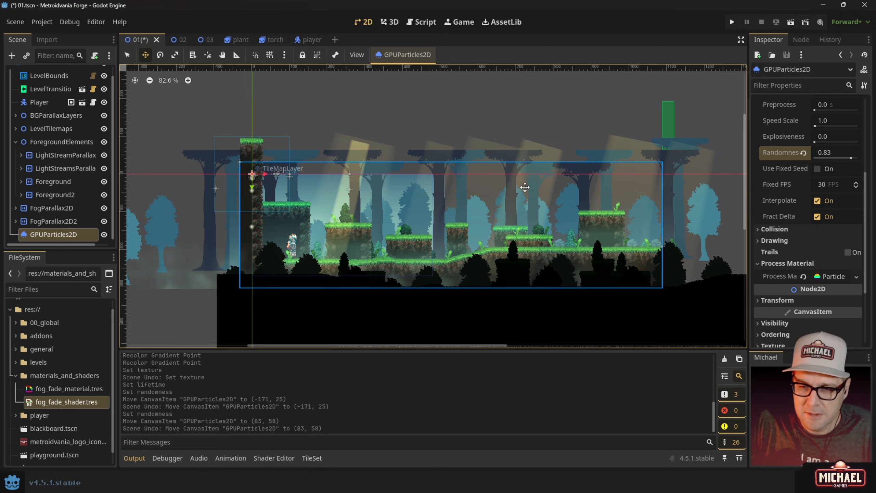
{"action": "scroll", "coordinate": [789, 211], "scroll_direction": "down", "scroll_amount": 3}
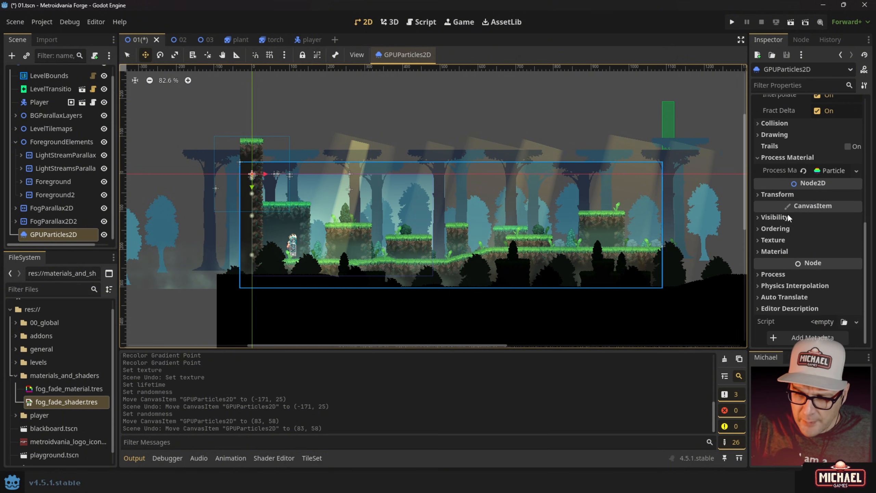
{"action": "left_click", "coordinate": [775, 251]}
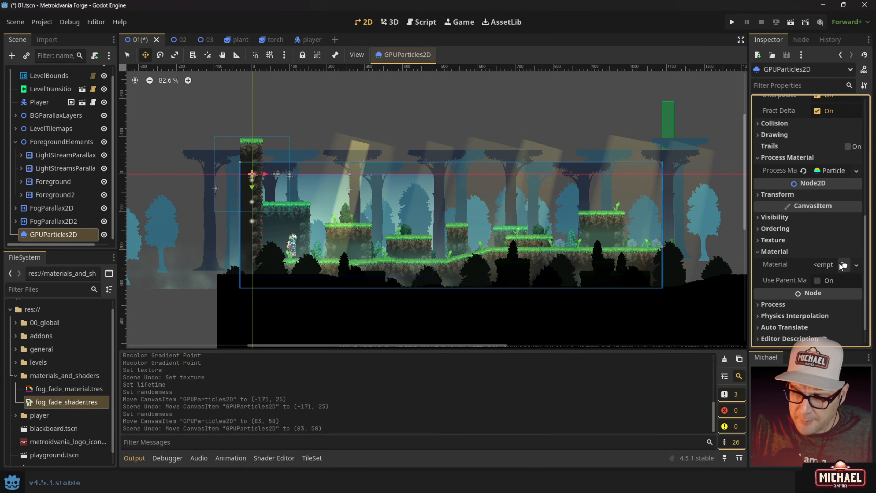
{"action": "left_click", "coordinate": [823, 266]}
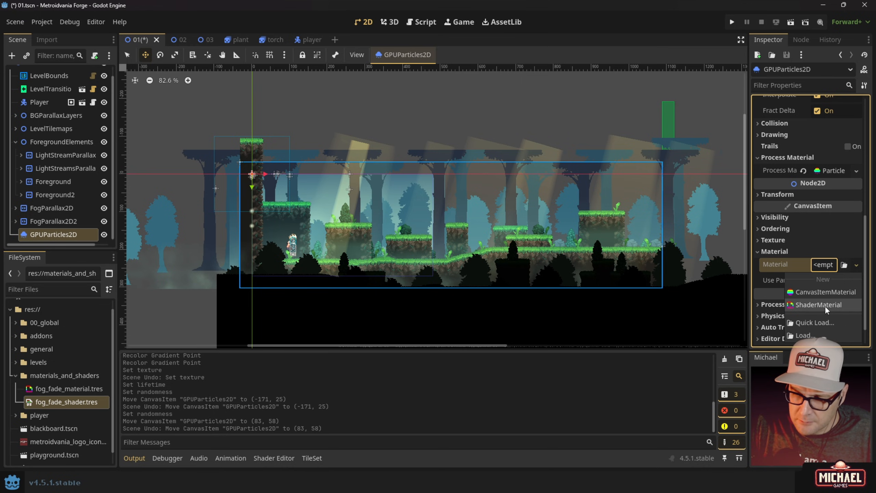
{"action": "left_click", "coordinate": [831, 292]}
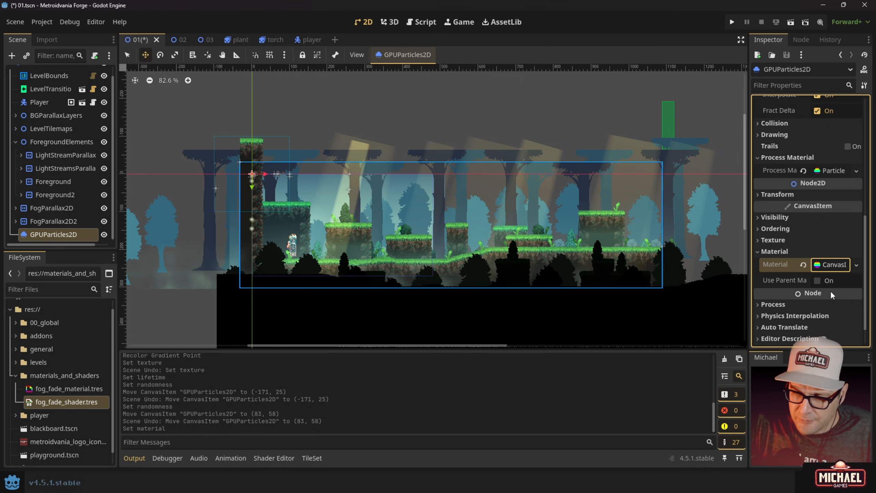
{"action": "left_click", "coordinate": [840, 266]}
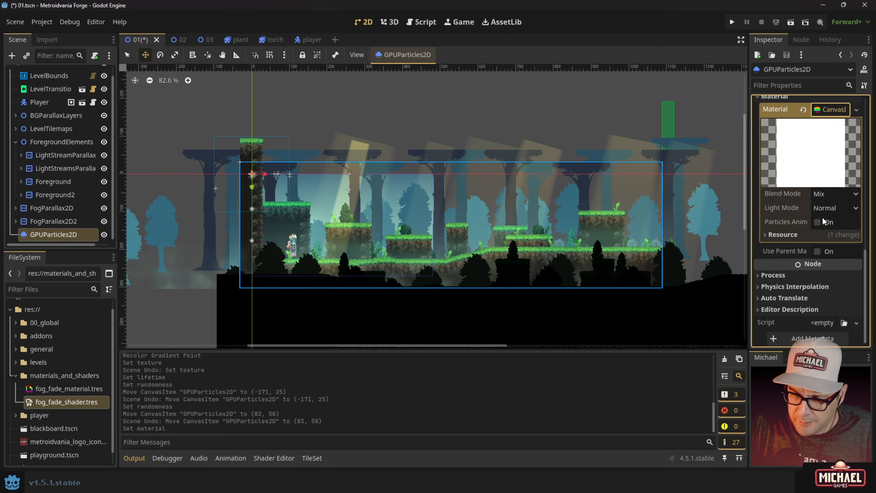
{"action": "left_click", "coordinate": [825, 196]}
{"action": "left_click", "coordinate": [819, 220]}
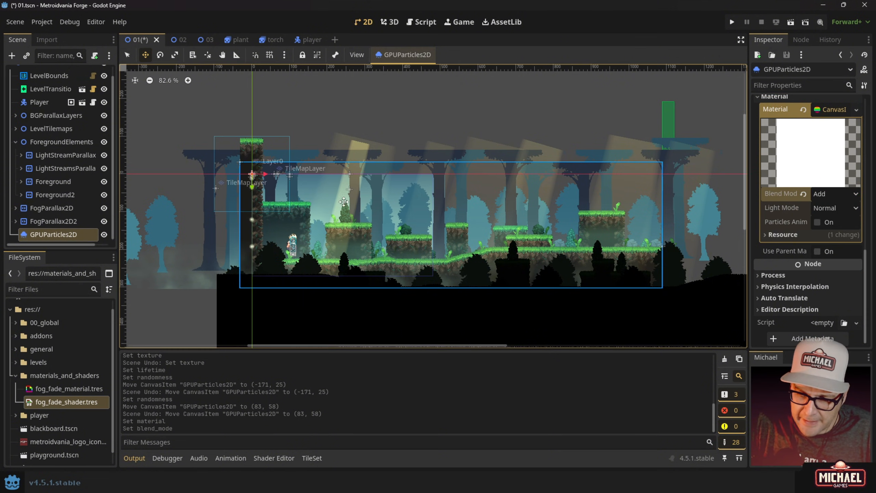
- Set the particle material's light mode to Unshaded and save the scene
{"action": "scroll", "coordinate": [344, 201], "scroll_direction": "up", "scroll_amount": 5}
{"action": "left_click", "coordinate": [826, 208]}
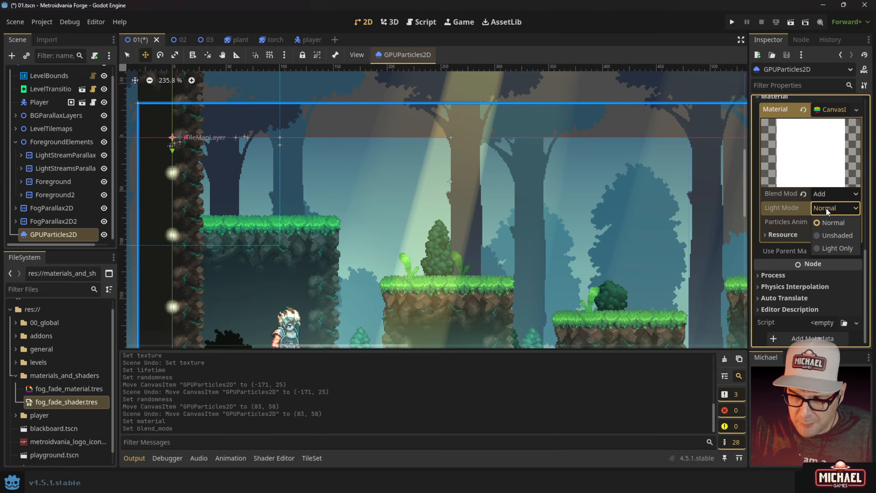
{"action": "left_click", "coordinate": [819, 237]}
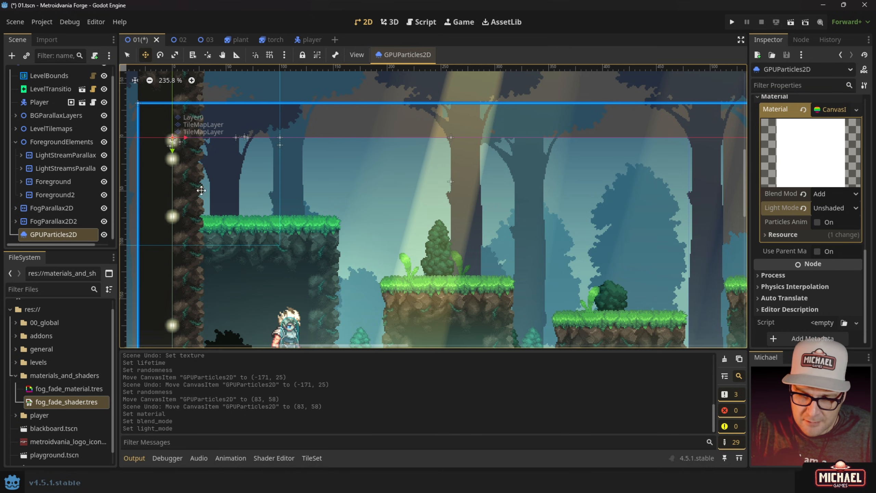
{"action": "scroll", "coordinate": [196, 193], "scroll_direction": "up", "scroll_amount": 7}
{"action": "scroll", "coordinate": [197, 190], "scroll_direction": "down", "scroll_amount": 10}
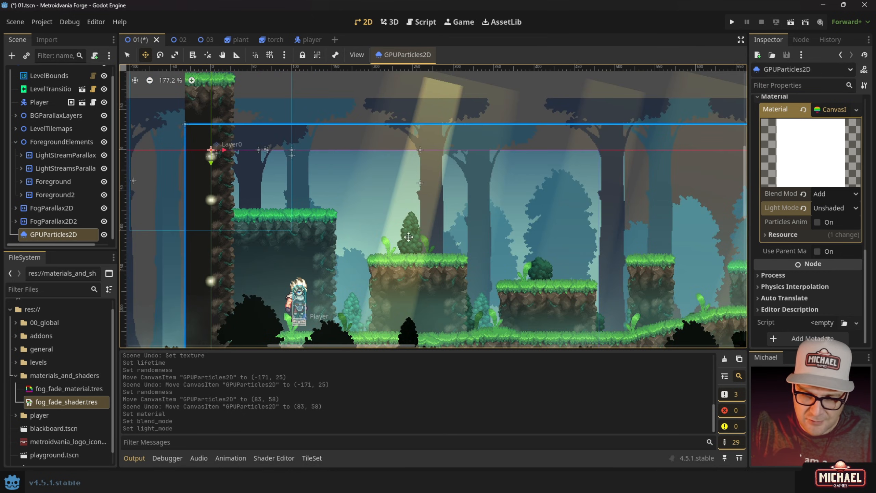
{"action": "key", "text": "ctrl+s"}
- Collapse the particles' time settings and set the process material's spawn emission shape to Box
{"action": "scroll", "coordinate": [666, 205], "scroll_direction": "down", "scroll_amount": 4}
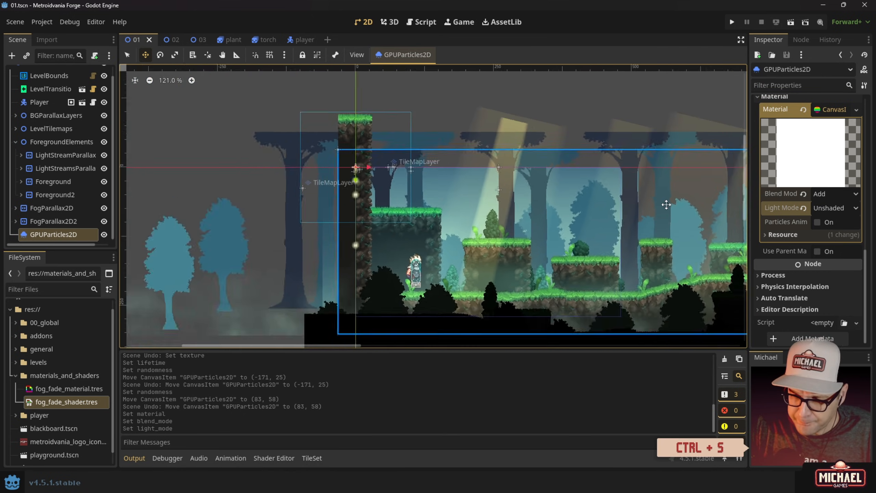
{"action": "scroll", "coordinate": [666, 205], "scroll_direction": "down", "scroll_amount": 3}
{"action": "middle_click_drag", "start_coordinate": [647, 201], "coordinate": [451, 257]}
{"action": "middle_click_drag", "start_coordinate": [536, 241], "coordinate": [532, 151]}
{"action": "scroll", "coordinate": [362, 169], "scroll_direction": "up", "scroll_amount": 2}
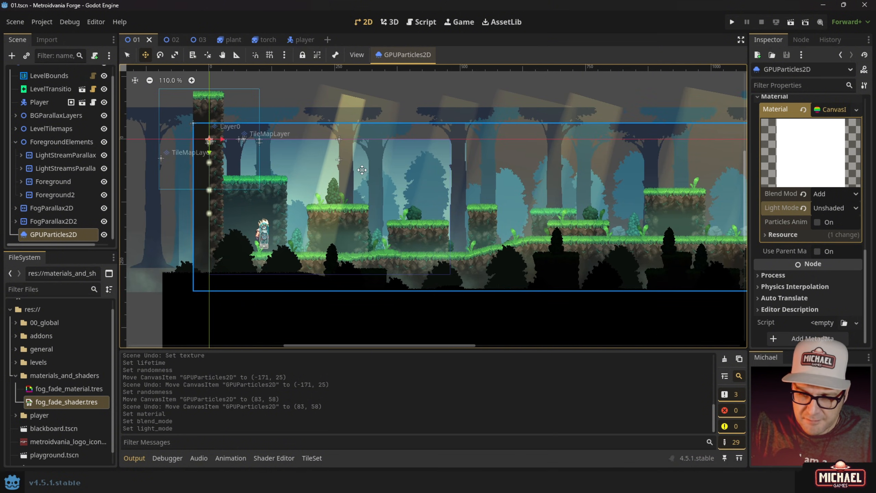
{"action": "scroll", "coordinate": [810, 166], "scroll_direction": "up", "scroll_amount": 6}
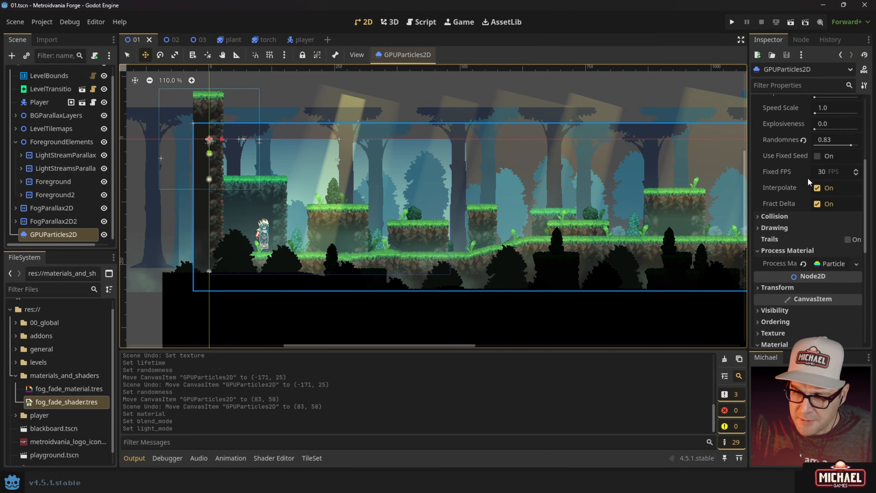
{"action": "scroll", "coordinate": [808, 177], "scroll_direction": "up", "scroll_amount": 4}
{"action": "left_click", "coordinate": [766, 196]}
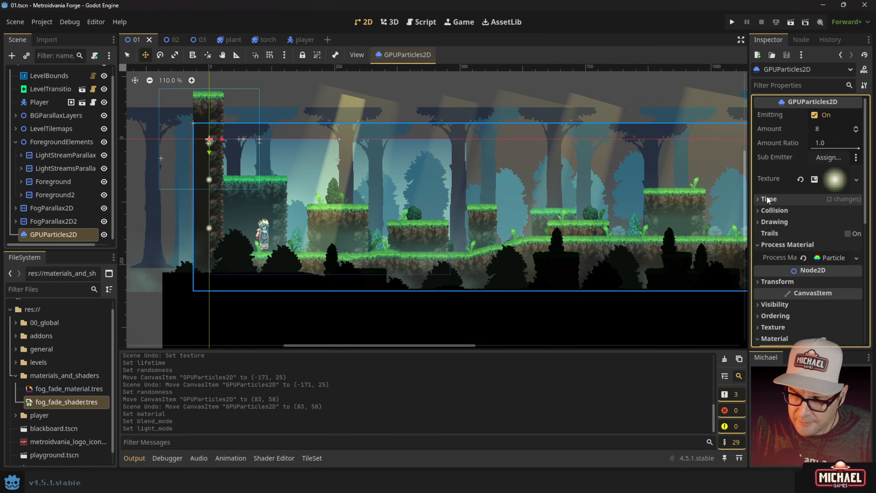
{"action": "left_click", "coordinate": [833, 258]}
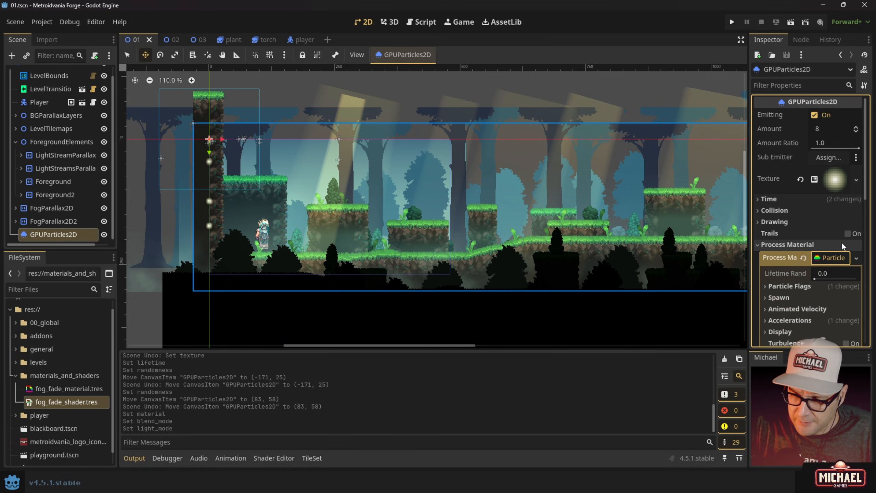
{"action": "scroll", "coordinate": [842, 241], "scroll_direction": "down", "scroll_amount": 3}
{"action": "left_click", "coordinate": [766, 204]}
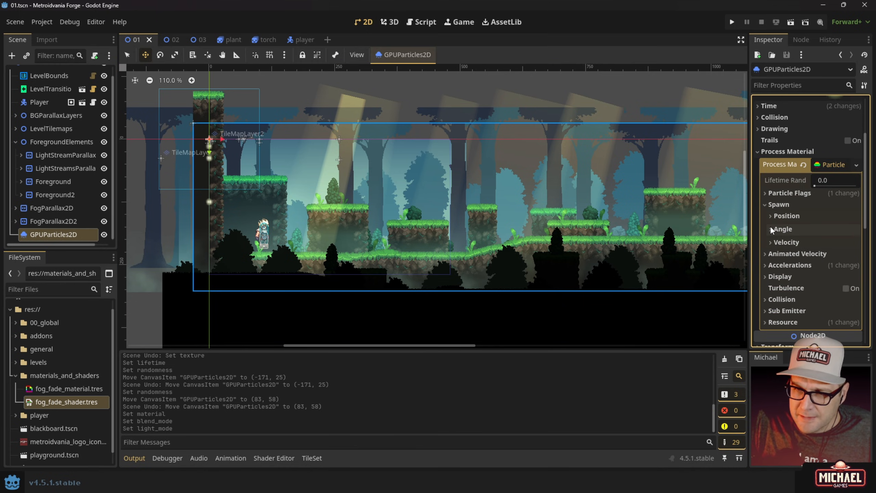
{"action": "left_click", "coordinate": [773, 216]}
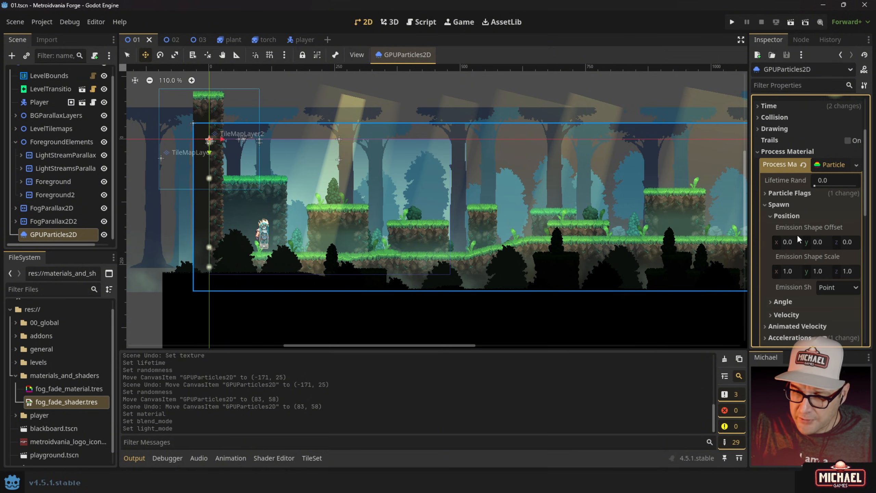
{"action": "left_click", "coordinate": [837, 288]}
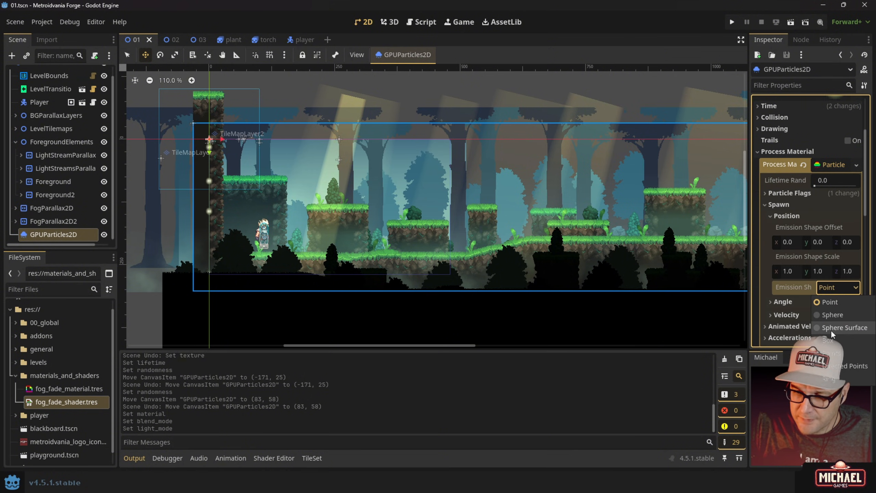
{"action": "left_click", "coordinate": [831, 341]}
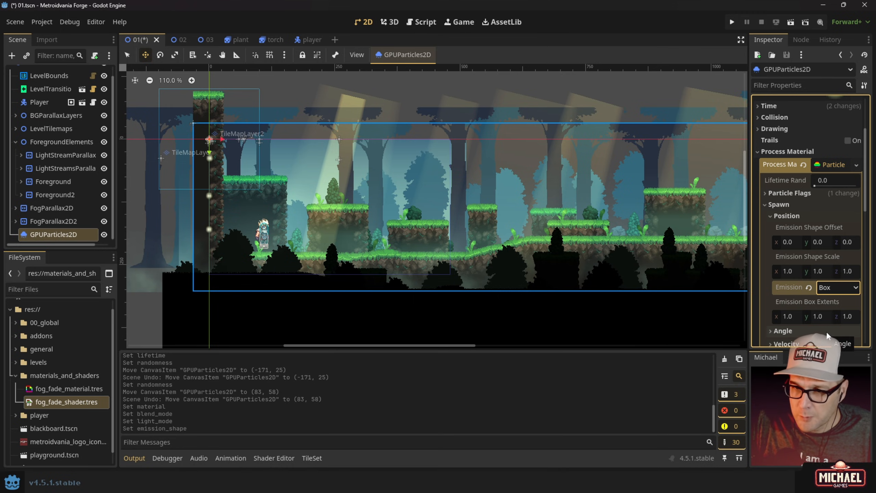
- Set the emission box extents to 600 in x and 200 in y
{"action": "left_click", "coordinate": [790, 273]}
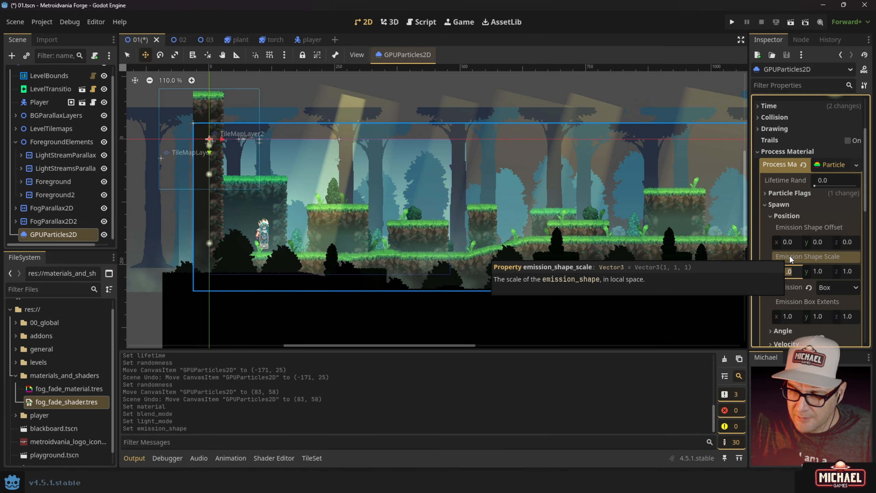
{"action": "left_click", "coordinate": [789, 317]}
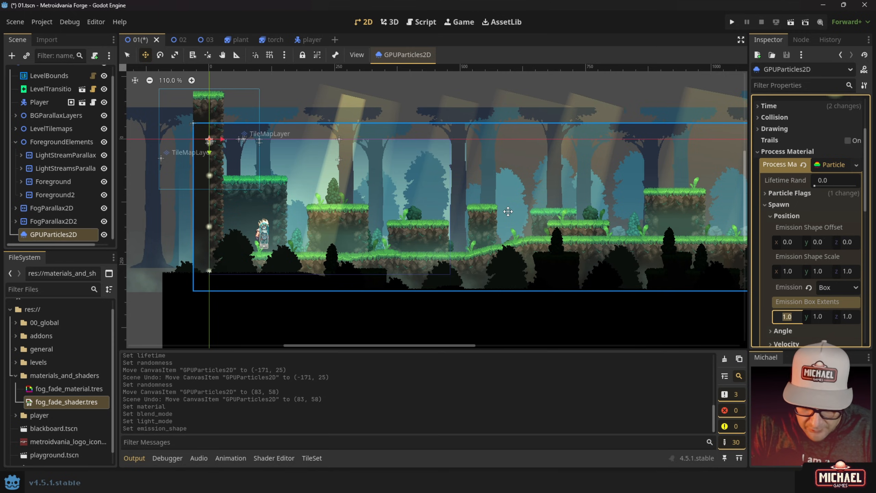
{"action": "type", "text": "600"}
{"action": "key", "text": "Tab"}
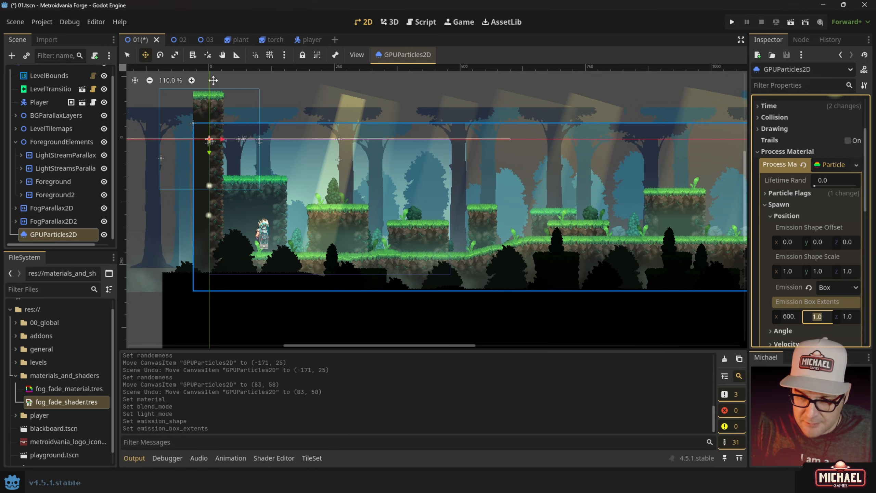
{"action": "scroll", "coordinate": [221, 145], "scroll_direction": "down", "scroll_amount": 5}
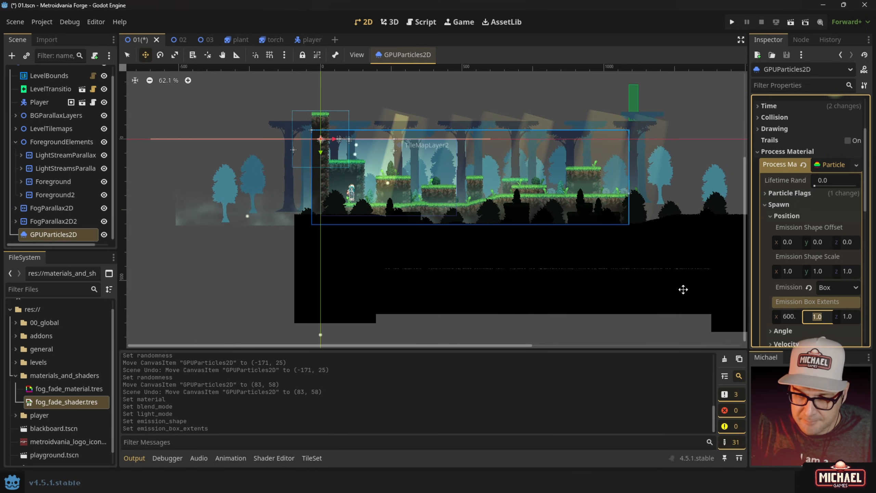
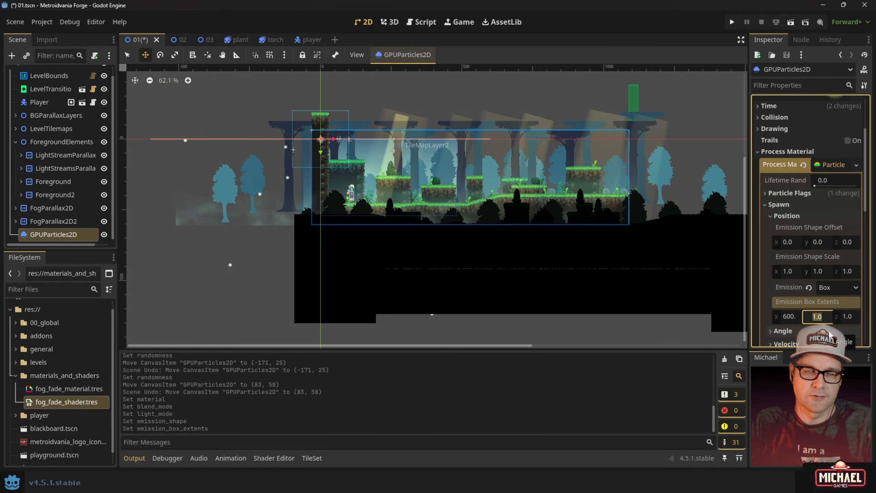
{"action": "type", "text": "200."}
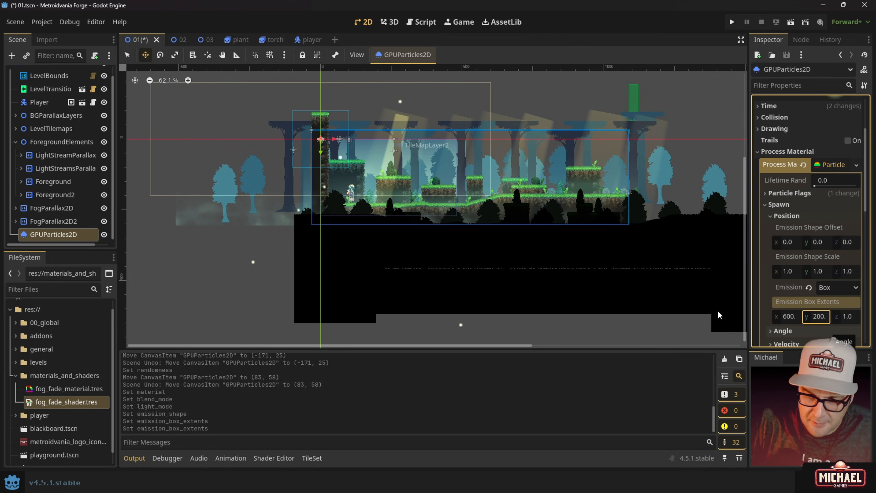
- Move the GPUParticles2D node to the middle of the level, at about (527, 166)
{"action": "left_click_drag", "start_coordinate": [356, 128], "coordinate": [505, 175]}
{"action": "scroll", "coordinate": [505, 174], "scroll_direction": "up", "scroll_amount": 2}
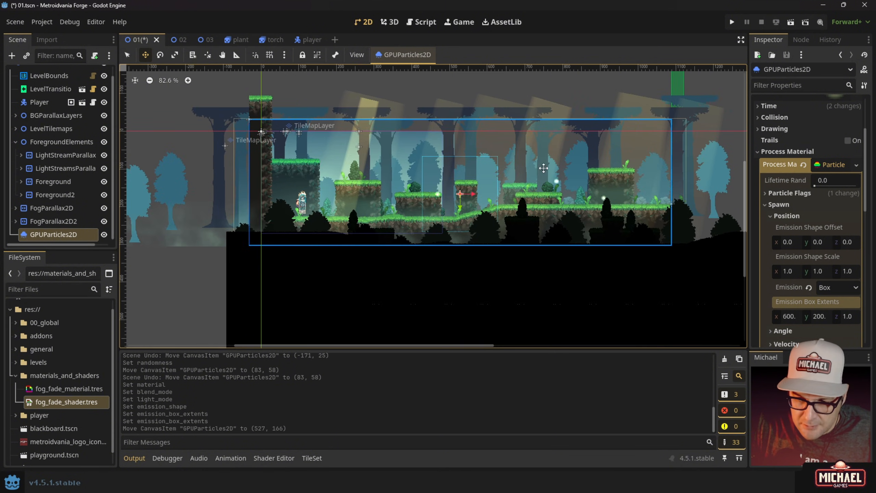
{"action": "scroll", "coordinate": [67, 224], "scroll_direction": "down", "scroll_amount": 2}
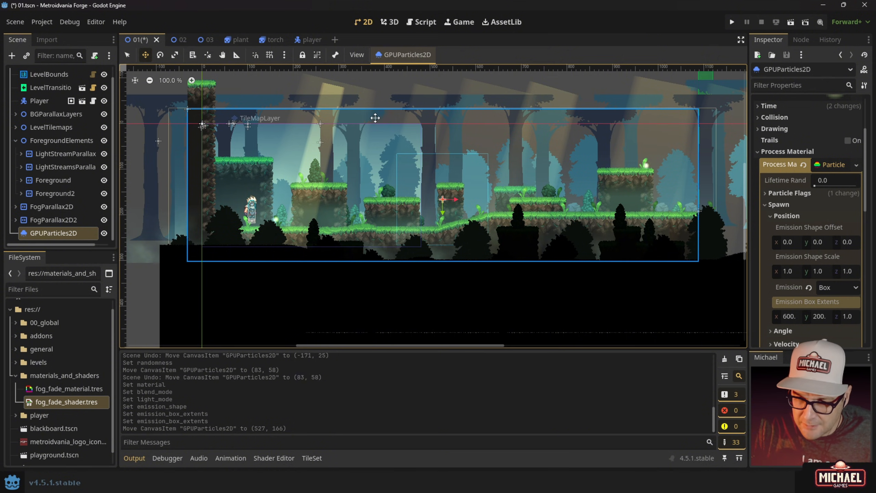
{"action": "scroll", "coordinate": [510, 170], "scroll_direction": "down", "scroll_amount": 2}
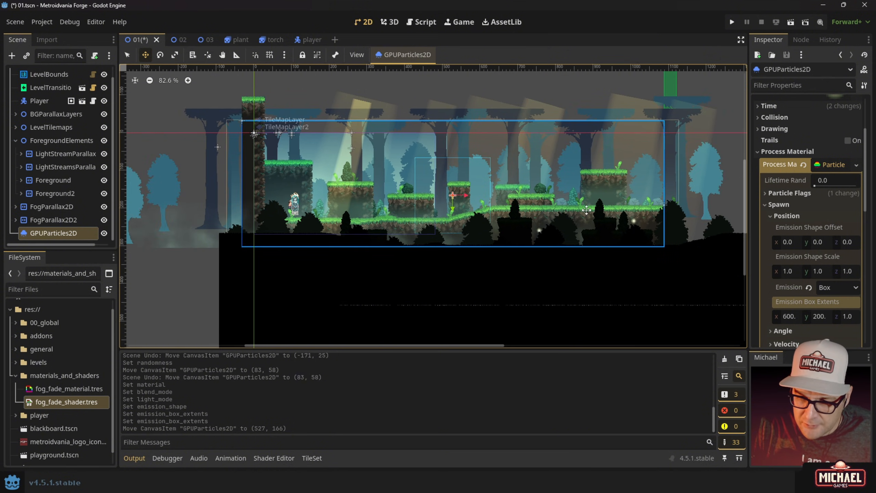
{"action": "scroll", "coordinate": [510, 170], "scroll_direction": "up", "scroll_amount": 6}
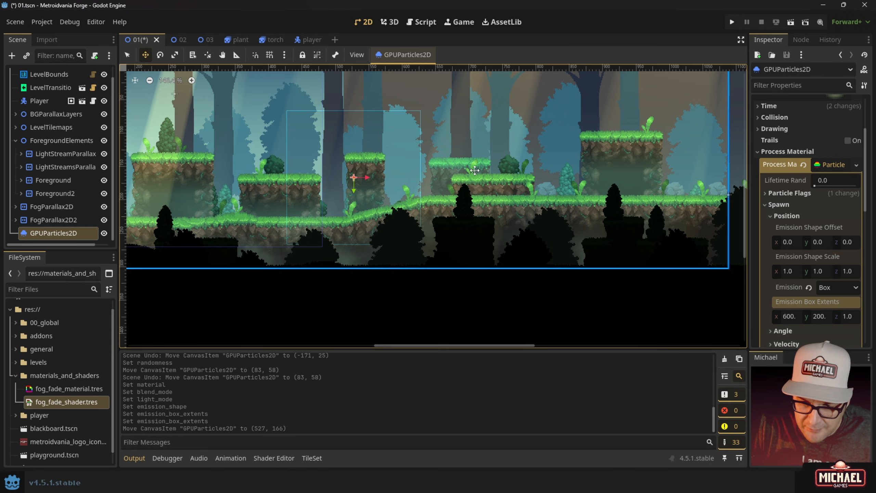
{"action": "middle_click_drag", "start_coordinate": [426, 166], "coordinate": [553, 205]}
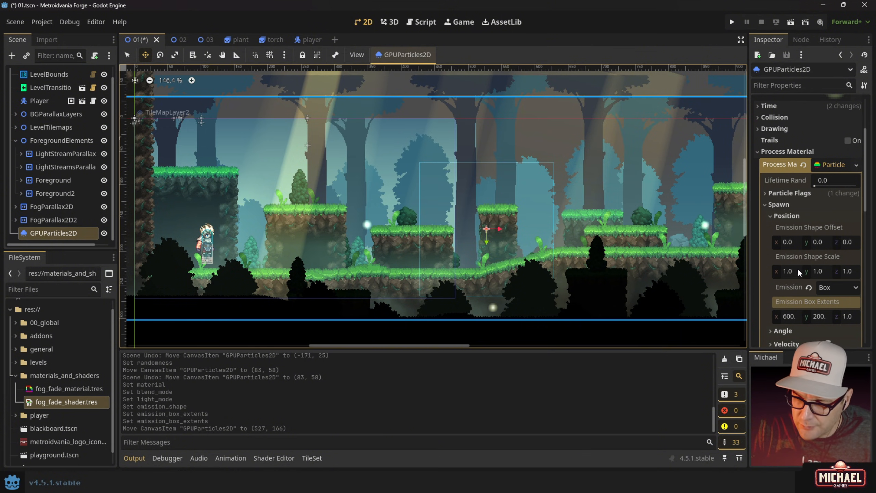
- Collapse the spawn position settings and set the spawn velocity's maximum Initial Velocity to 300
{"action": "left_click", "coordinate": [784, 216]}
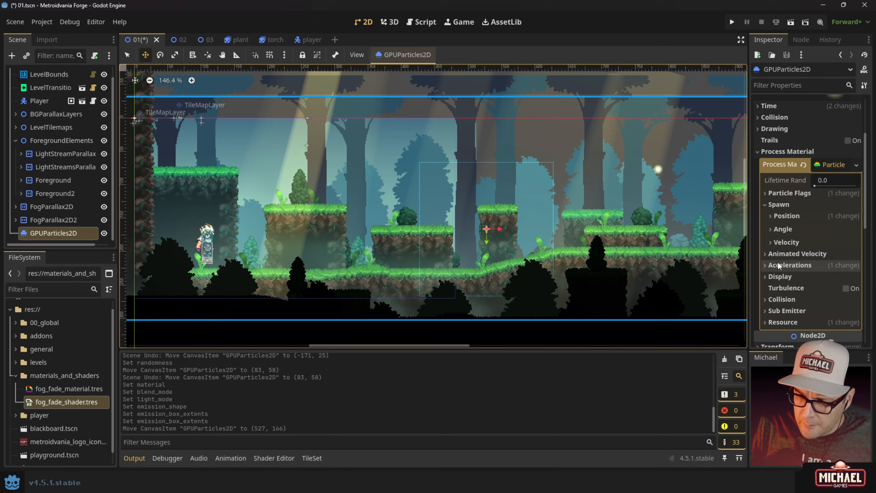
{"action": "left_click", "coordinate": [771, 243]}
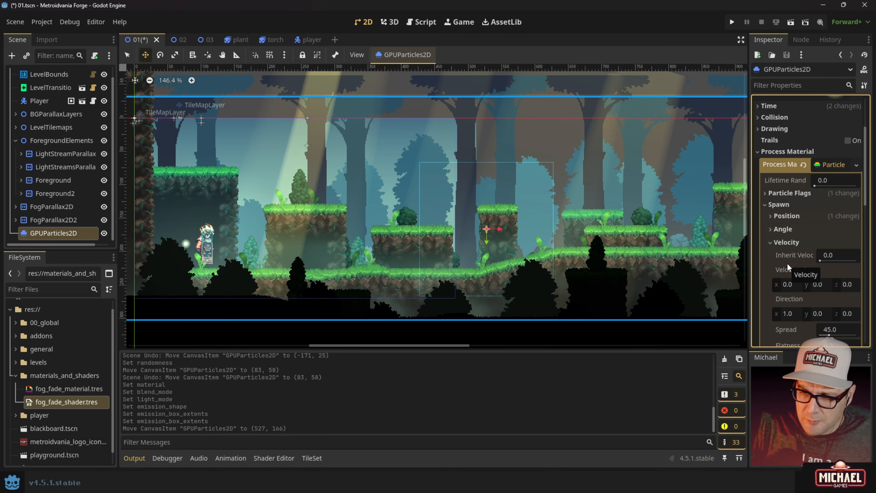
{"action": "scroll", "coordinate": [787, 263], "scroll_direction": "down", "scroll_amount": 2}
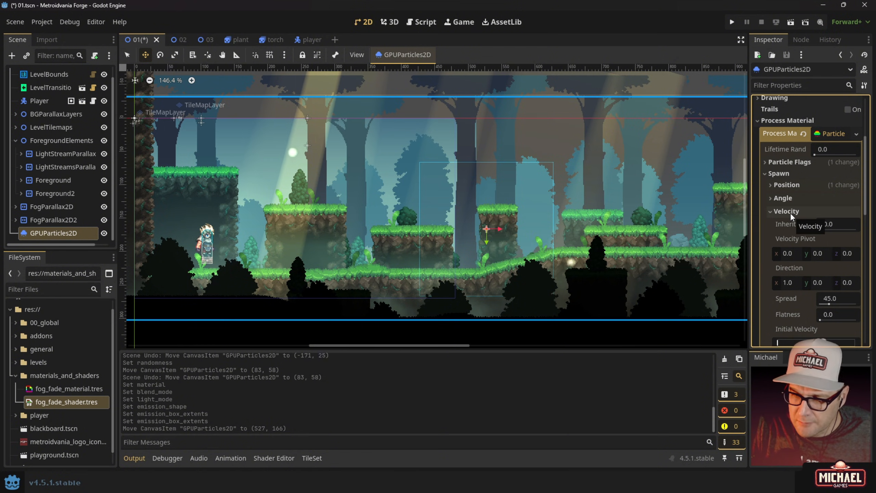
{"action": "scroll", "coordinate": [787, 219], "scroll_direction": "down", "scroll_amount": 2}
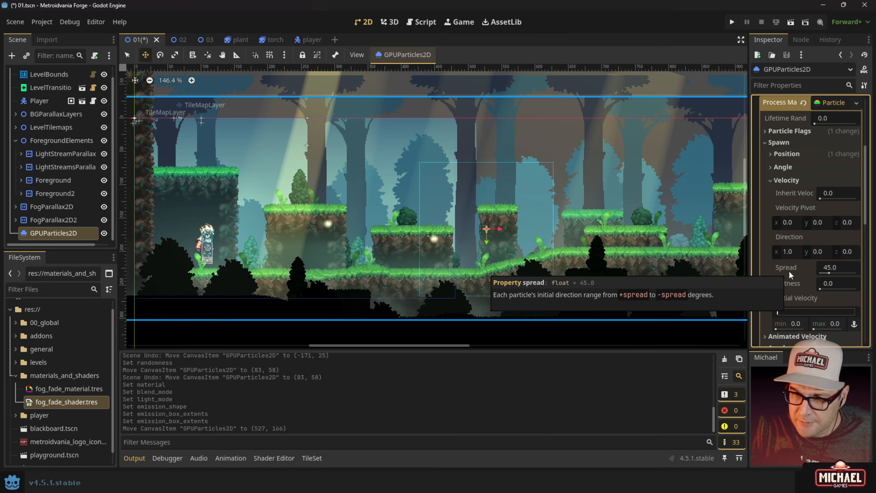
{"action": "scroll", "coordinate": [789, 271], "scroll_direction": "down", "scroll_amount": 2}
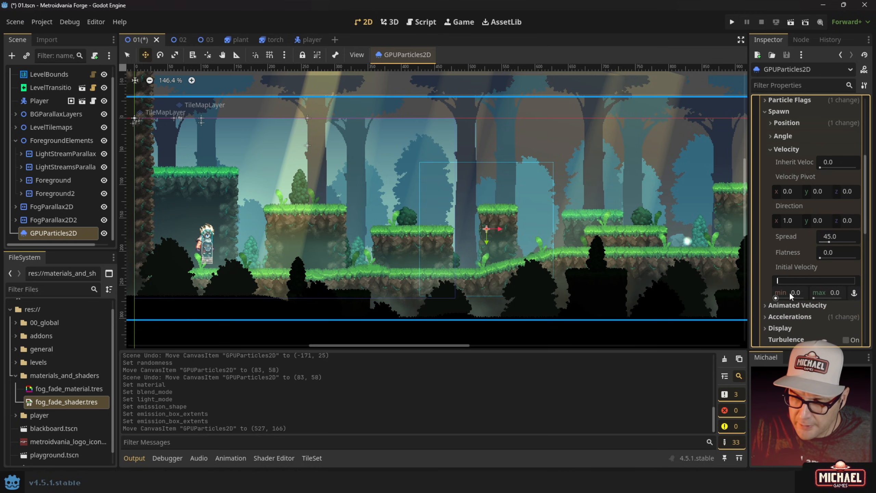
{"action": "left_click", "coordinate": [829, 292]}
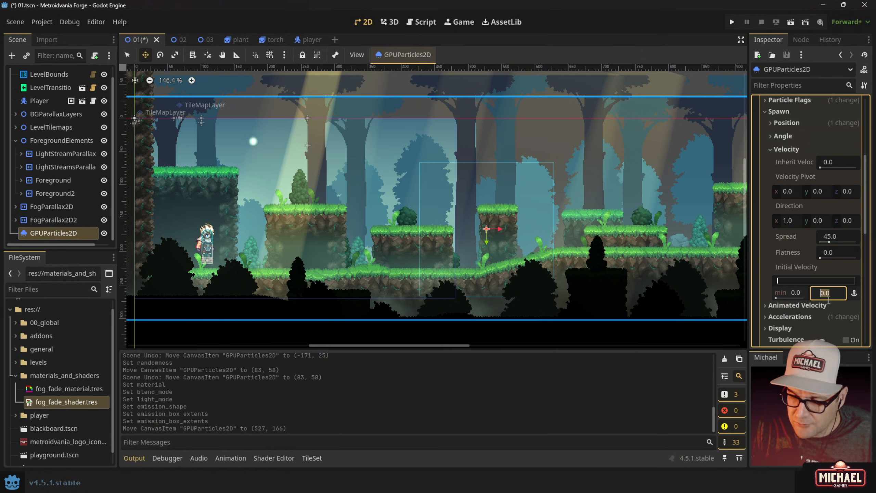
{"action": "type", "text": "300"}
{"action": "key", "text": "Return"}
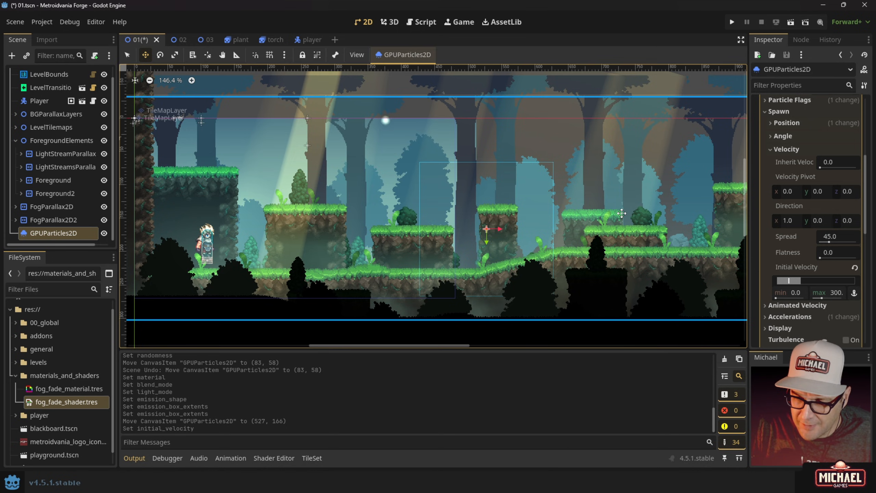
- Set the spawn velocity's Direction x to 0 and save the scene
{"action": "left_click", "coordinate": [788, 221]}
{"action": "type", "text": "0"}
{"action": "key", "text": "Return"}
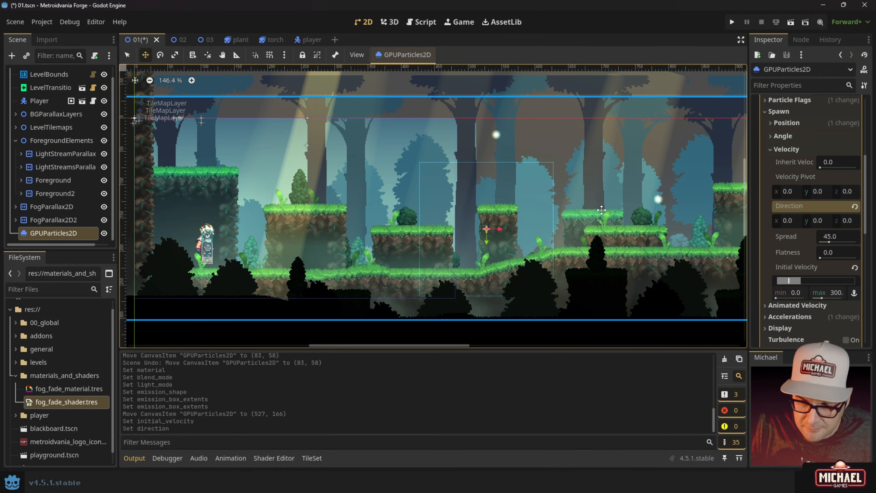
{"action": "key", "text": "ctrl+s"}
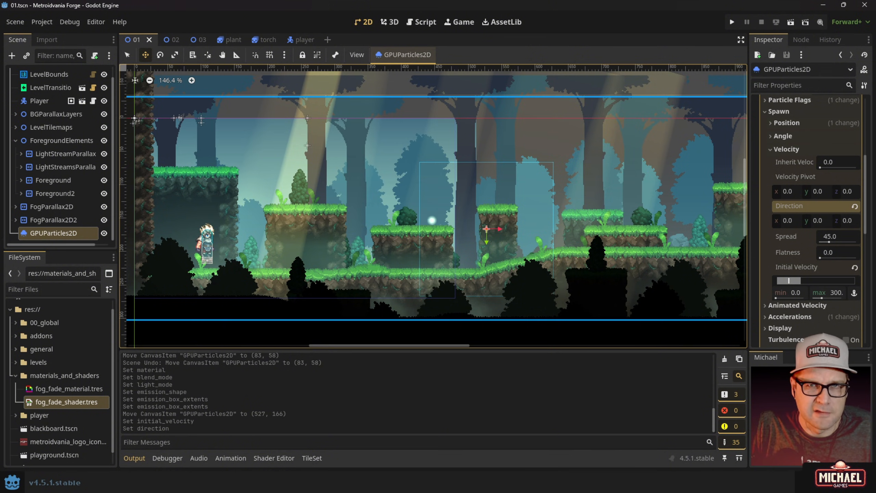
- Set the process material's gravity y to 10, leaving the velocity and acceleration settings collapsed
{"action": "left_click", "coordinate": [770, 150]}
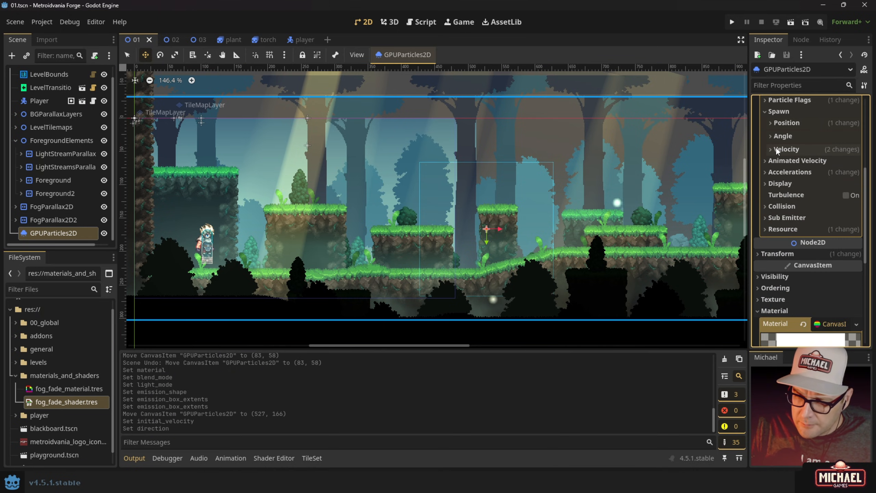
{"action": "left_click", "coordinate": [763, 168]}
{"action": "left_click", "coordinate": [769, 184]}
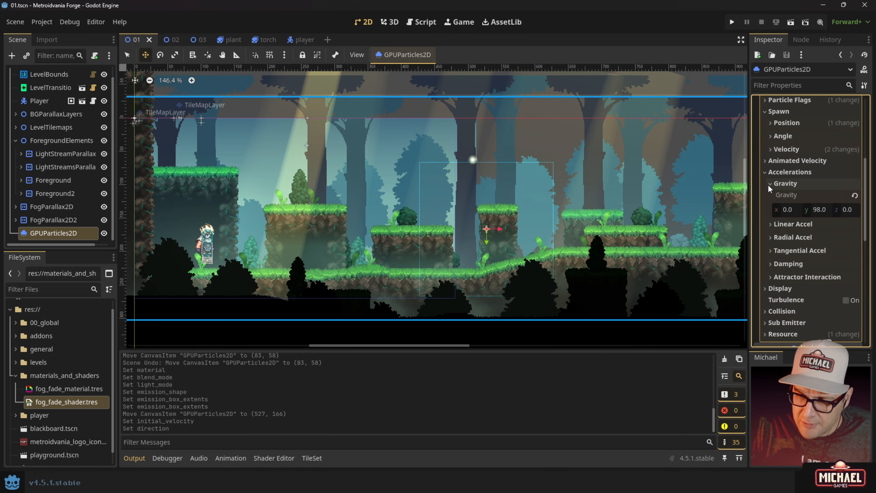
{"action": "left_click", "coordinate": [823, 210]}
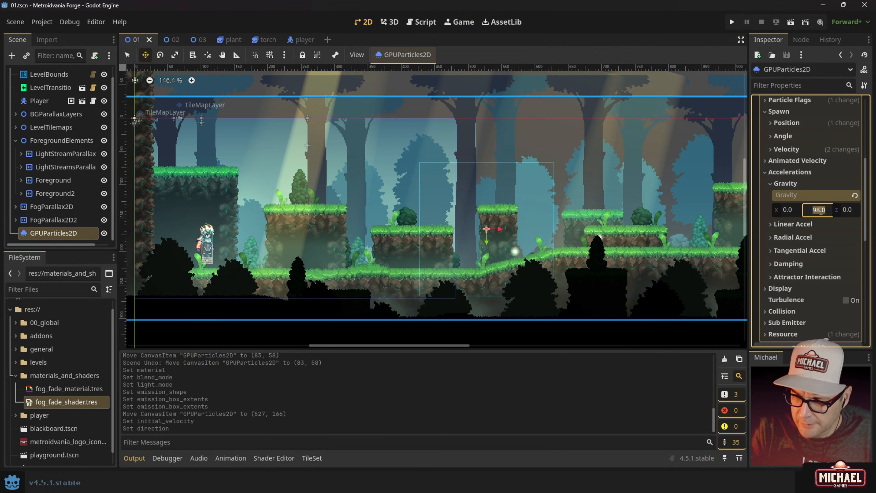
{"action": "key", "text": "Return"}
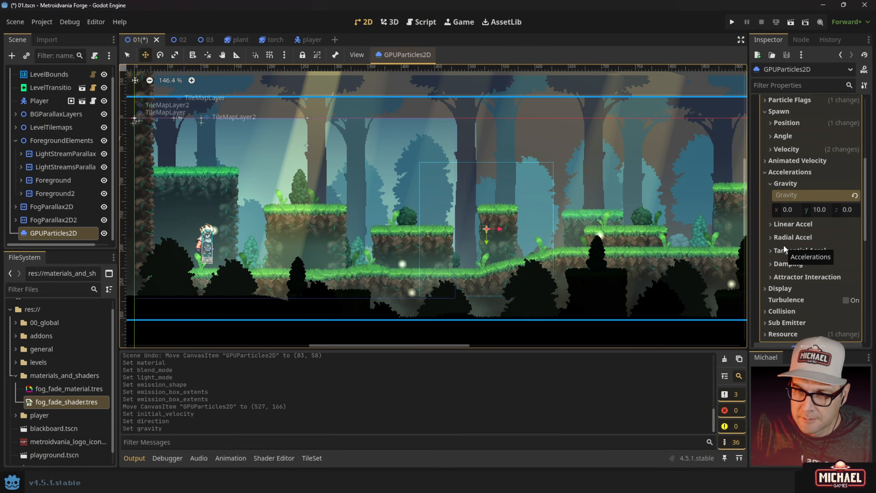
{"action": "left_click", "coordinate": [762, 172]}
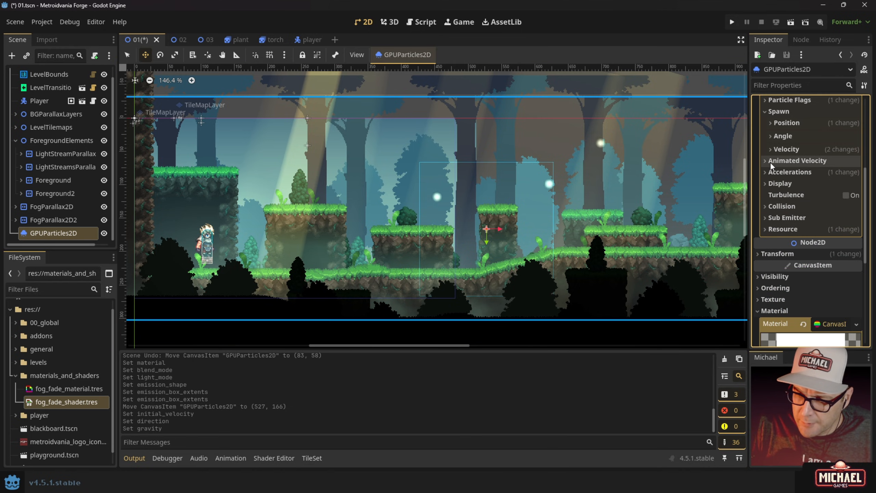
- Set the particles' display scale to a minimum of 0.75 and a maximum of 1.2
{"action": "left_click", "coordinate": [766, 184]}
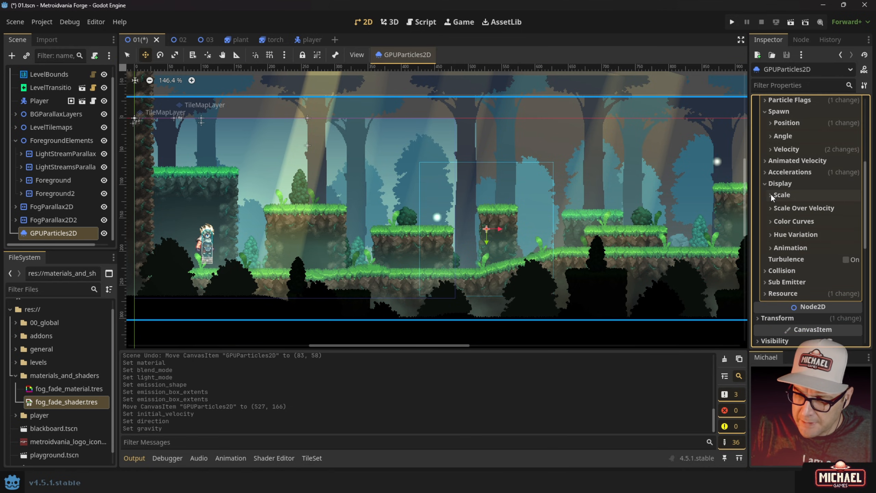
{"action": "left_click", "coordinate": [771, 195]}
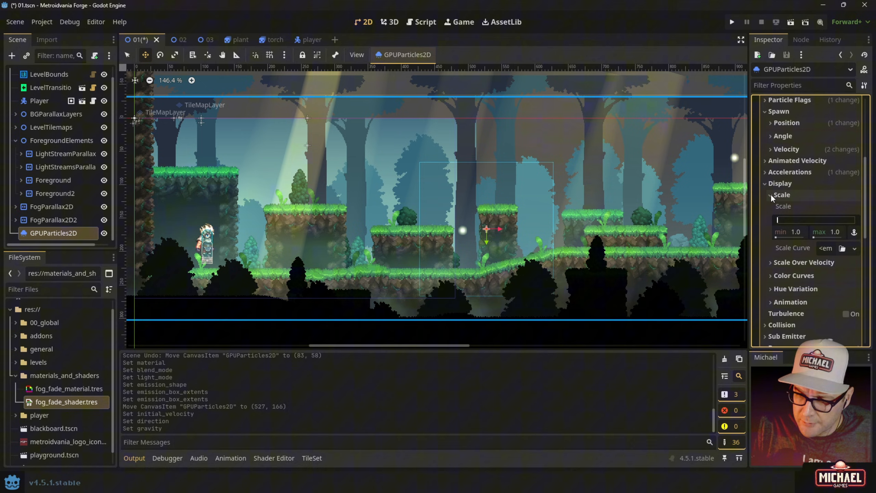
{"action": "left_click", "coordinate": [803, 237]}
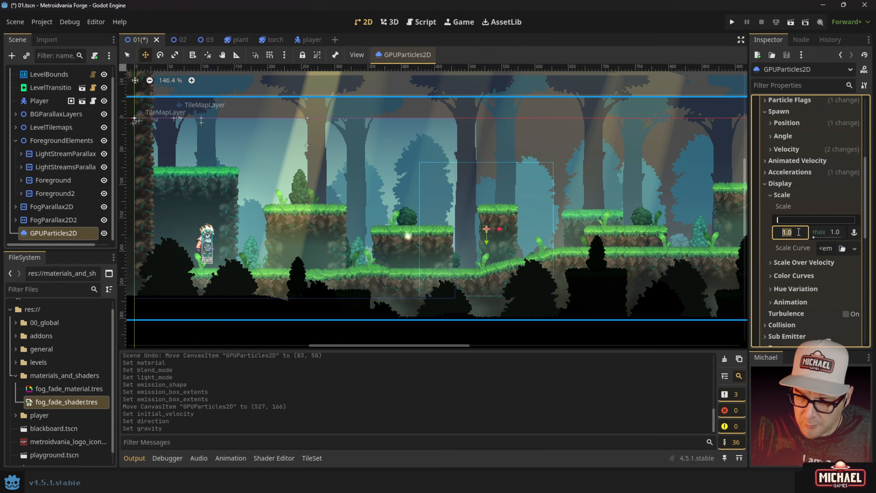
{"action": "type", "text": "0.75"}
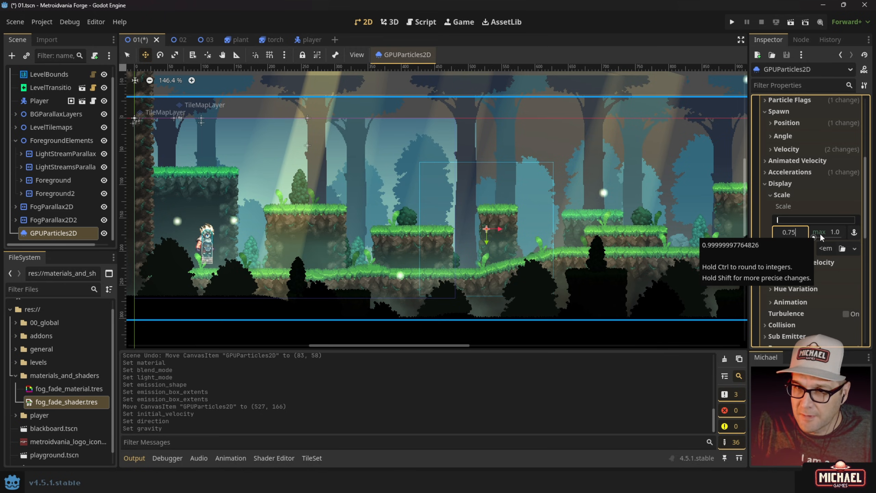
{"action": "key", "text": "Tab"}
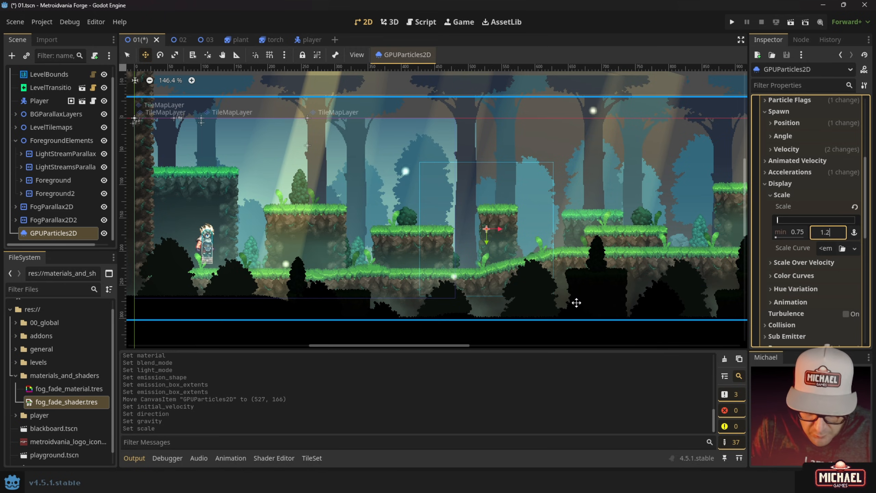
{"action": "key", "text": "Return"}
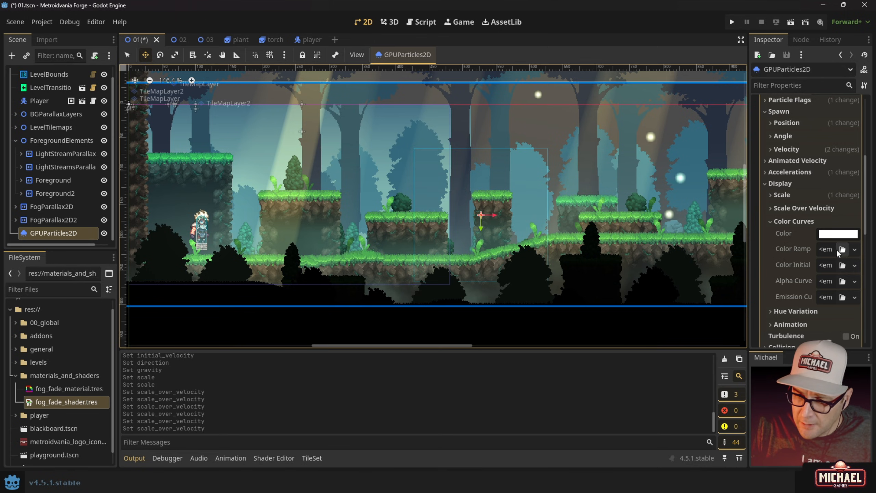
- Assign a new gradient texture to the Color Ramp in the particles' color curves
{"action": "left_click", "coordinate": [853, 250]}
{"action": "left_click", "coordinate": [823, 275]}
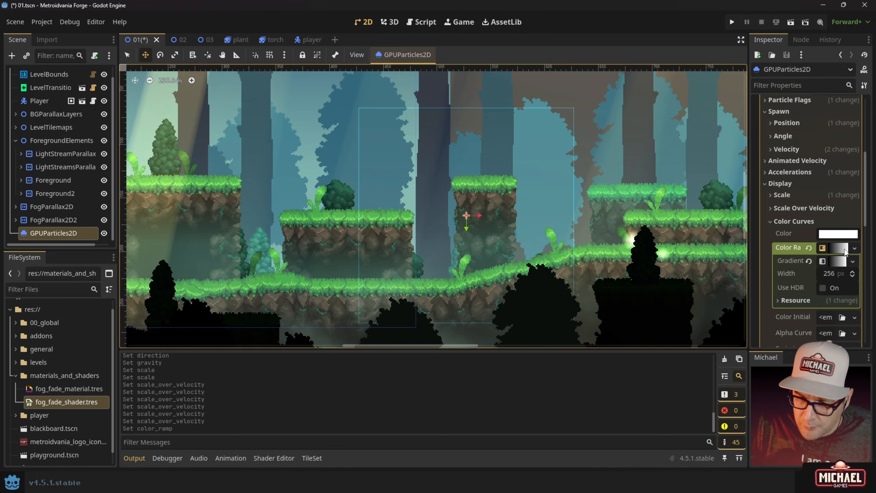
{"action": "scroll", "coordinate": [547, 192], "scroll_direction": "down", "scroll_amount": 4}
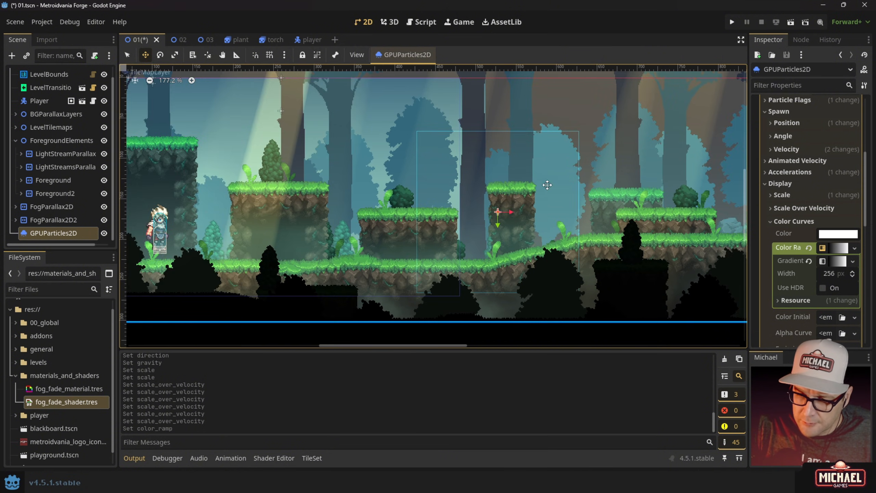
- Add a point near the middle of the Color Ramp gradient and color it white (ffffff)
{"action": "left_click", "coordinate": [840, 262]}
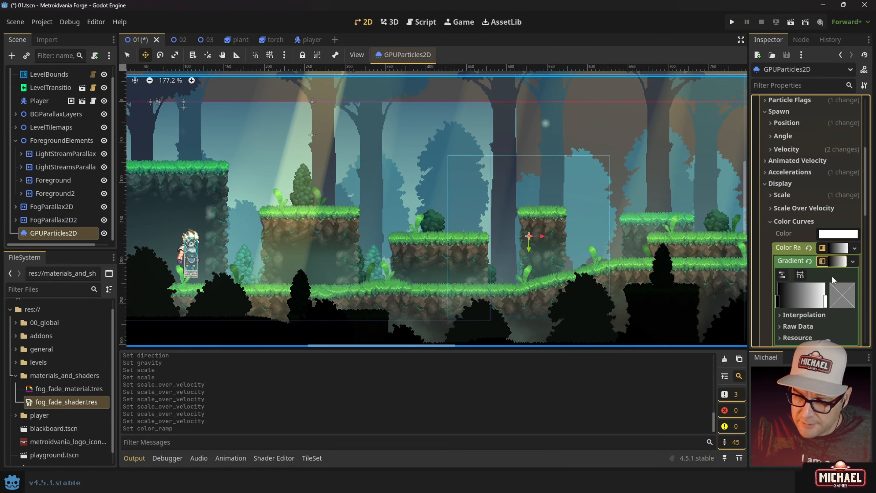
{"action": "left_click", "coordinate": [834, 262]}
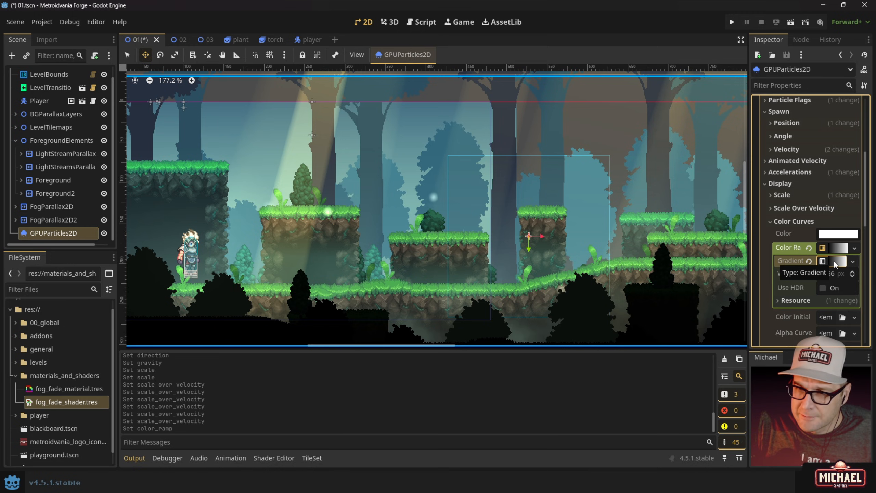
{"action": "left_click", "coordinate": [835, 261]}
{"action": "left_click", "coordinate": [792, 301]}
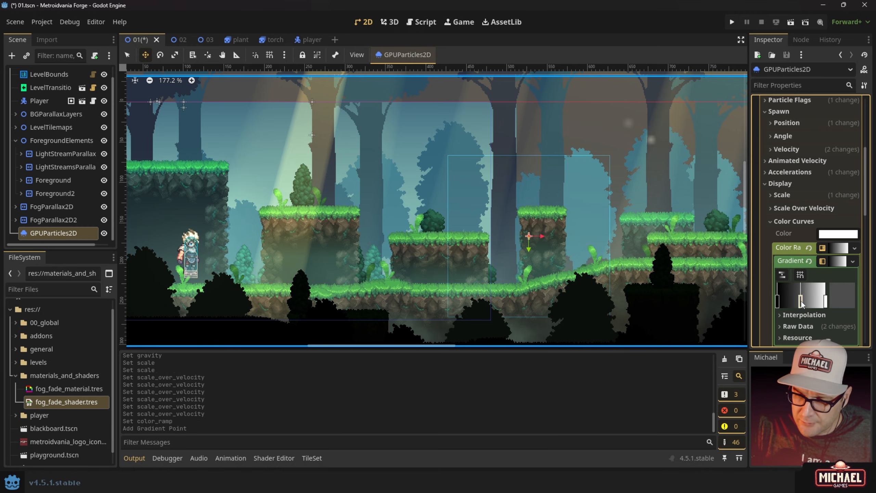
{"action": "double_click", "coordinate": [804, 300]}
{"action": "left_click_drag", "start_coordinate": [790, 46], "coordinate": [777, 28]}
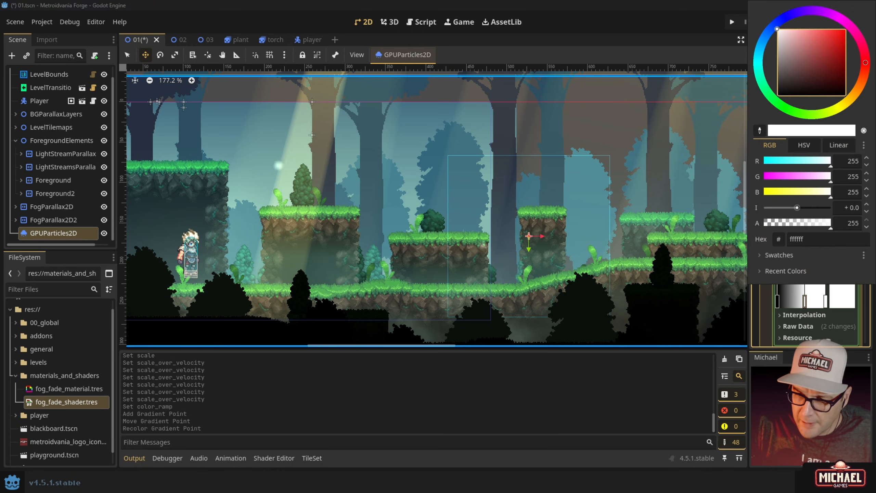
- Add a second white point nearer the gradient's end, recolor the end point black (000000), and collapse the Color Ramp
{"action": "left_click", "coordinate": [813, 318]}
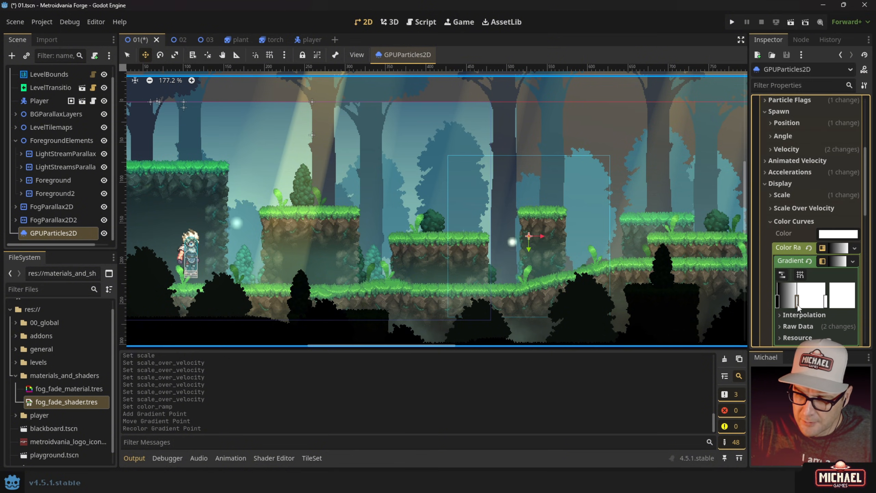
{"action": "left_click", "coordinate": [814, 305]}
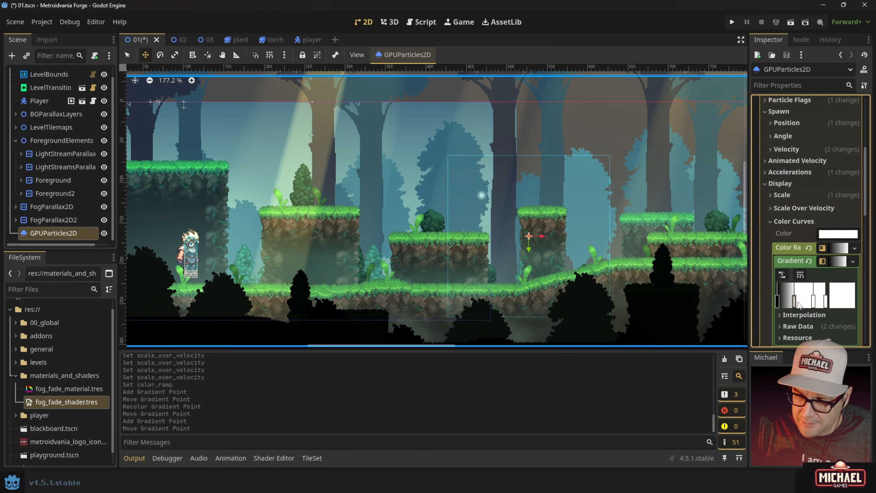
{"action": "double_click", "coordinate": [826, 303]}
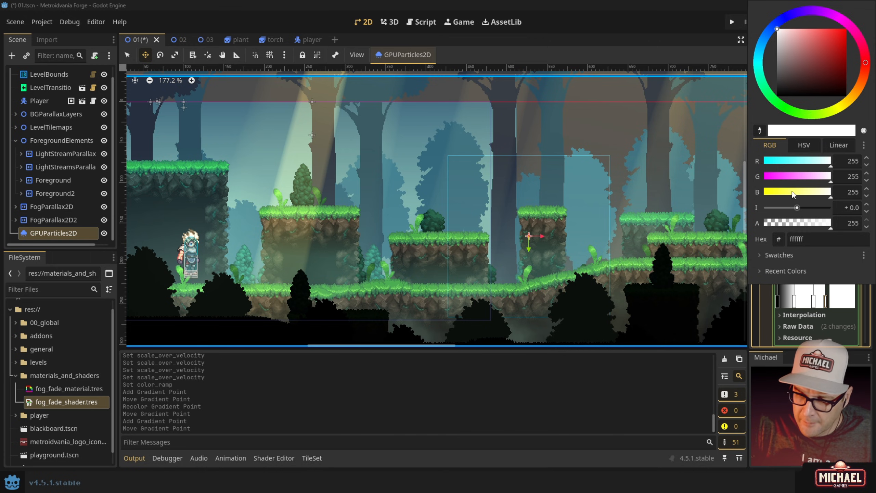
{"action": "left_click_drag", "start_coordinate": [786, 74], "coordinate": [699, 137]}
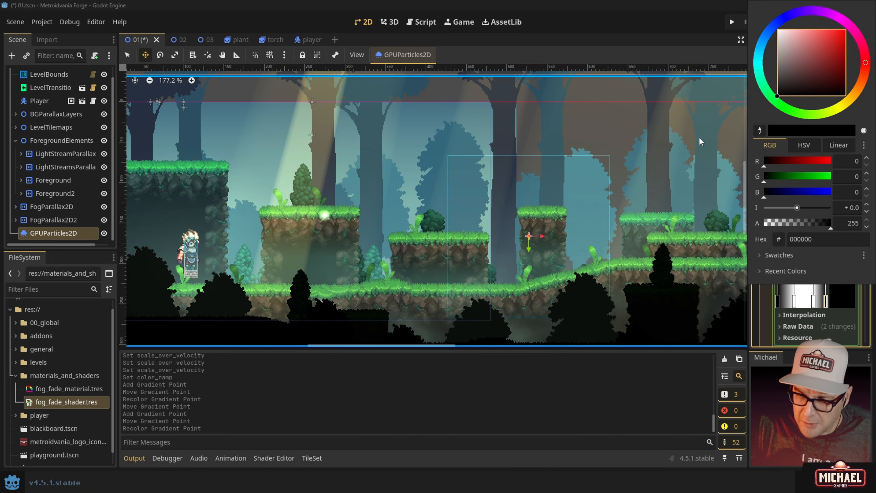
{"action": "scroll", "coordinate": [539, 168], "scroll_direction": "down", "scroll_amount": 4}
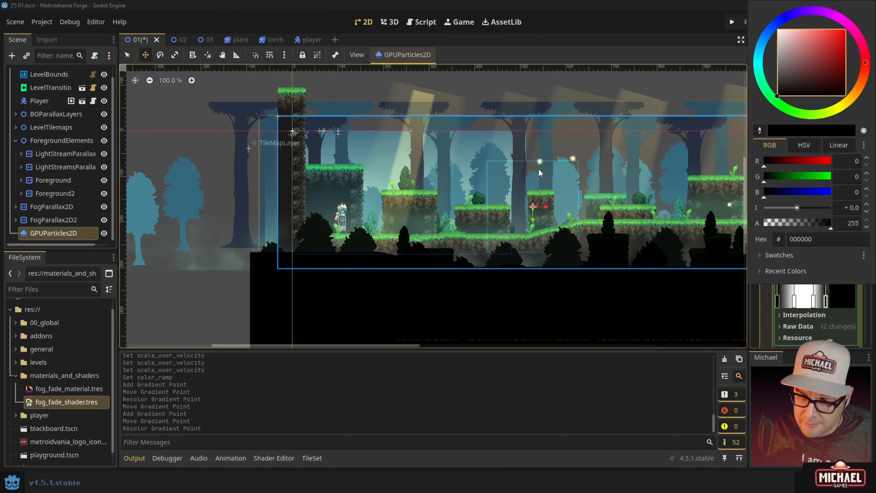
{"action": "left_click", "coordinate": [570, 170]}
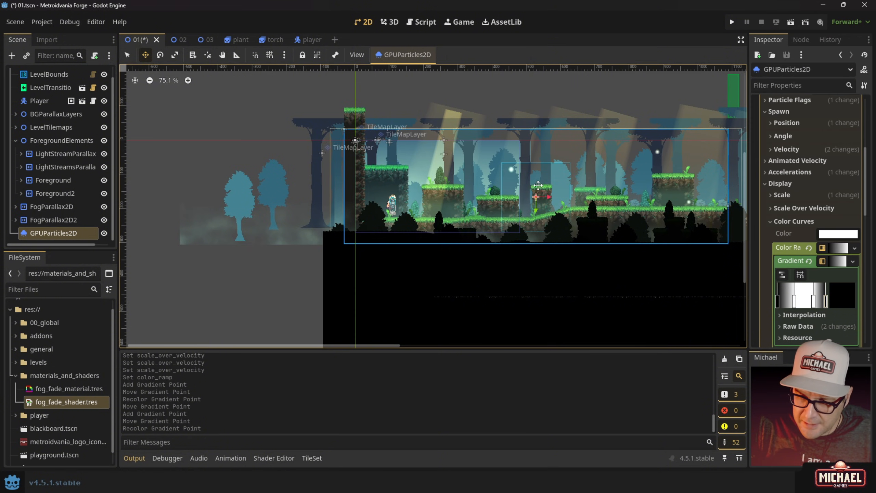
{"action": "scroll", "coordinate": [522, 195], "scroll_direction": "up", "scroll_amount": 2}
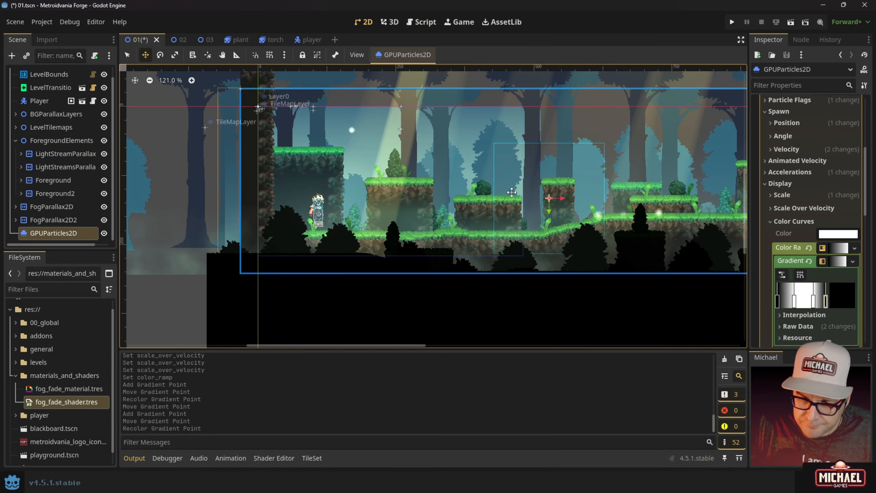
{"action": "scroll", "coordinate": [512, 192], "scroll_direction": "up", "scroll_amount": 1}
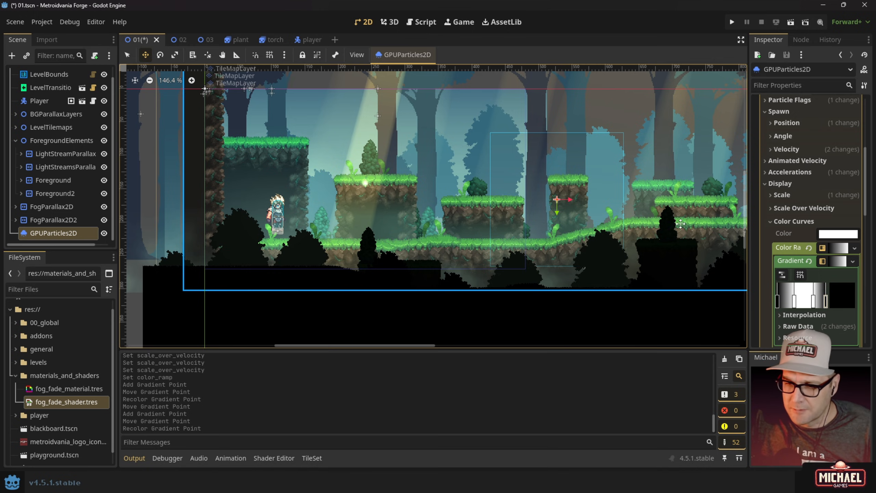
{"action": "left_click", "coordinate": [832, 251]}
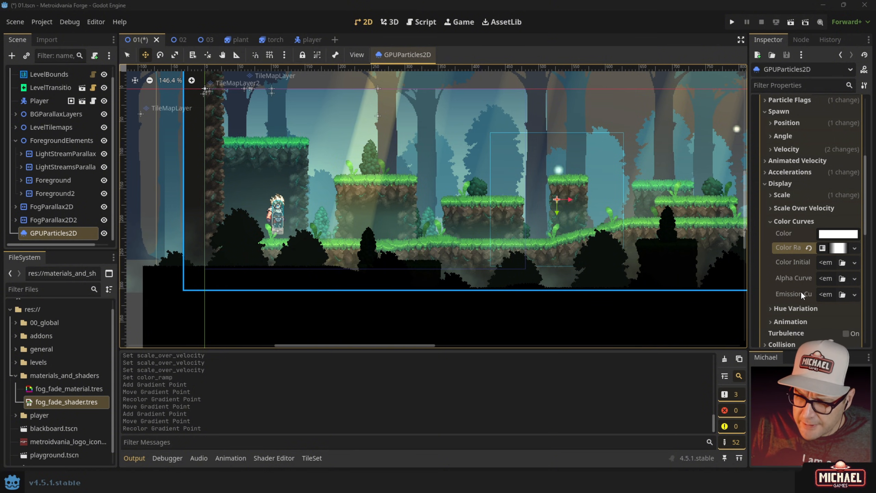
- Expand the particles' Hue Variation settings, collapse the Color Curves, and set the maximum hue variation to 0.41
{"action": "left_click", "coordinate": [791, 308]}
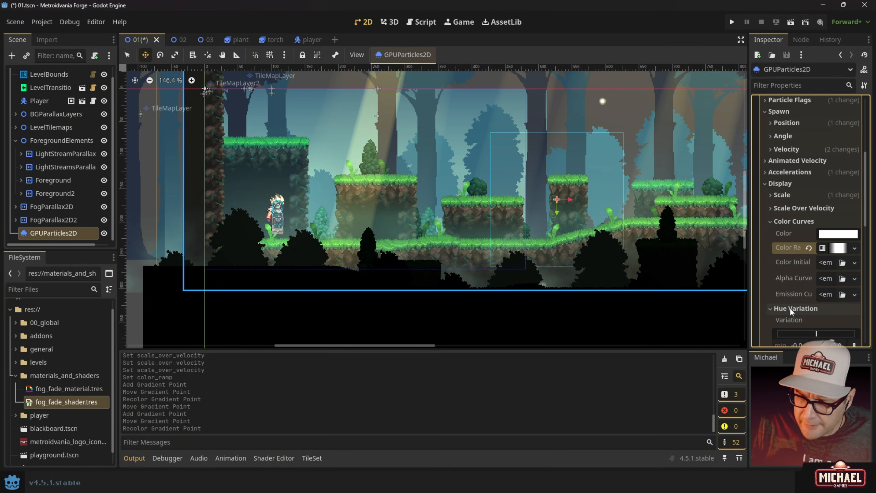
{"action": "left_click", "coordinate": [770, 222]}
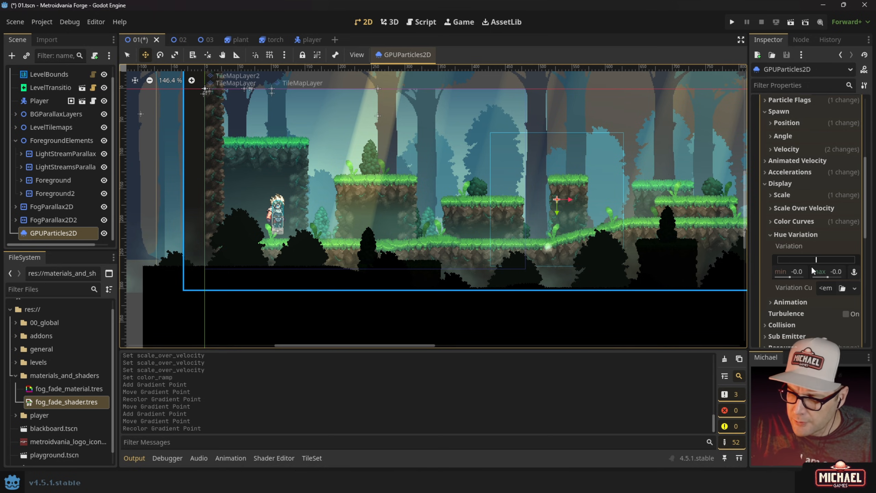
{"action": "scroll", "coordinate": [673, 250], "scroll_direction": "up", "scroll_amount": 2}
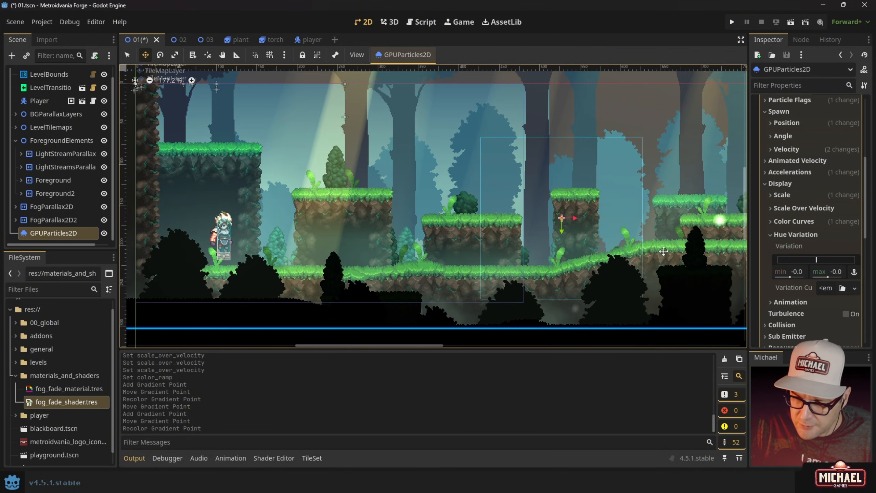
{"action": "middle_click_drag", "start_coordinate": [674, 250], "coordinate": [676, 255]}
{"action": "left_click_drag", "start_coordinate": [830, 277], "coordinate": [836, 277]}
- Set the particle amount to 500 to preview the hue variation across the level
{"action": "scroll", "coordinate": [684, 238], "scroll_direction": "down", "scroll_amount": 6}
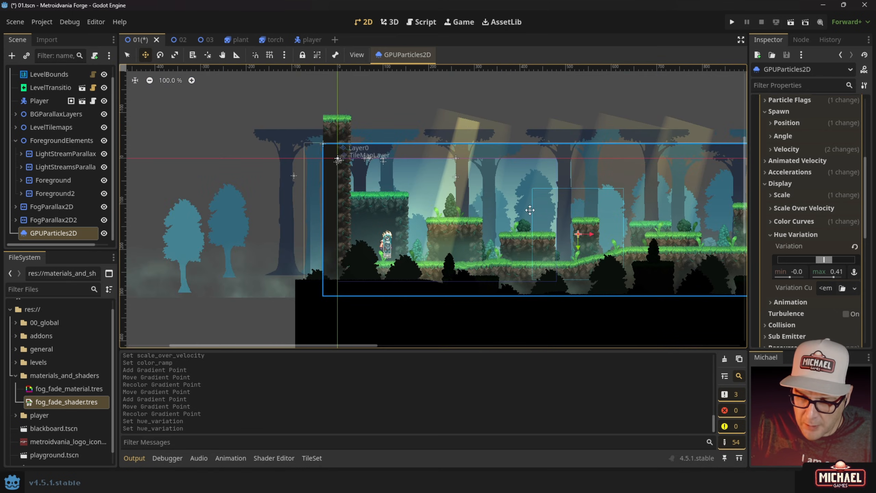
{"action": "scroll", "coordinate": [528, 209], "scroll_direction": "up", "scroll_amount": 4}
{"action": "middle_click_drag", "start_coordinate": [563, 216], "coordinate": [493, 217]}
{"action": "scroll", "coordinate": [833, 115], "scroll_direction": "up", "scroll_amount": 6}
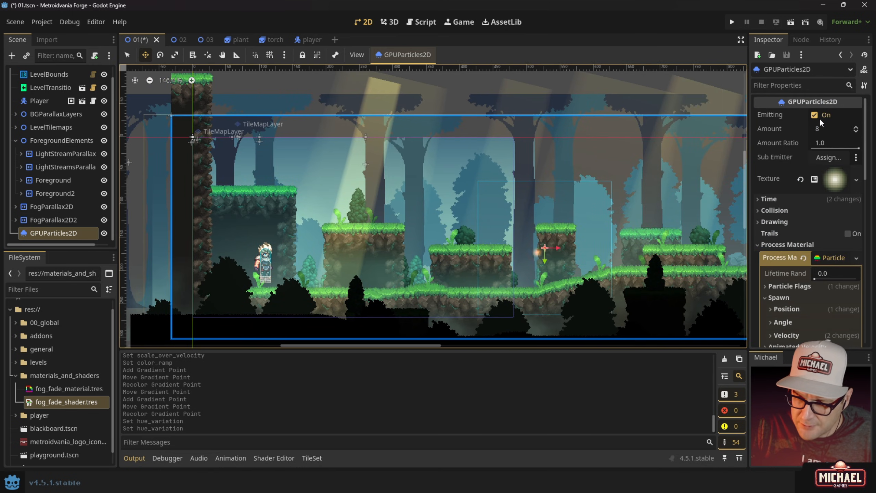
{"action": "left_click", "coordinate": [832, 129]}
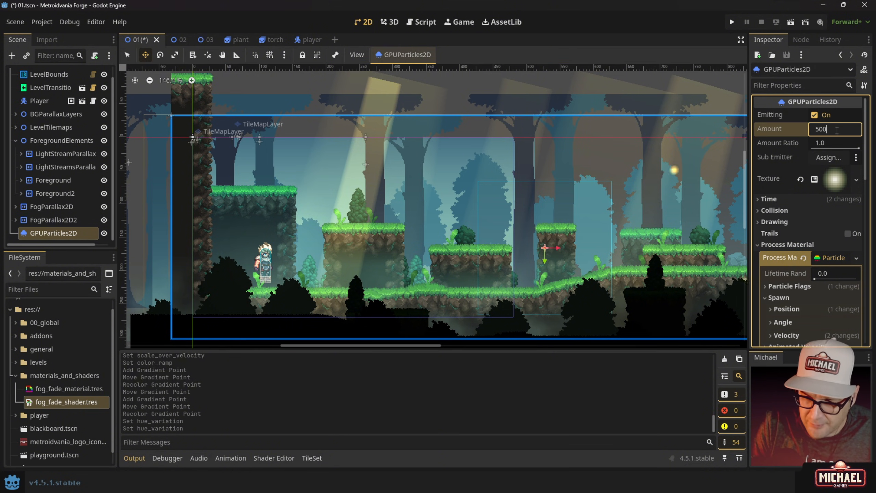
{"action": "scroll", "coordinate": [545, 214], "scroll_direction": "up", "scroll_amount": 4}
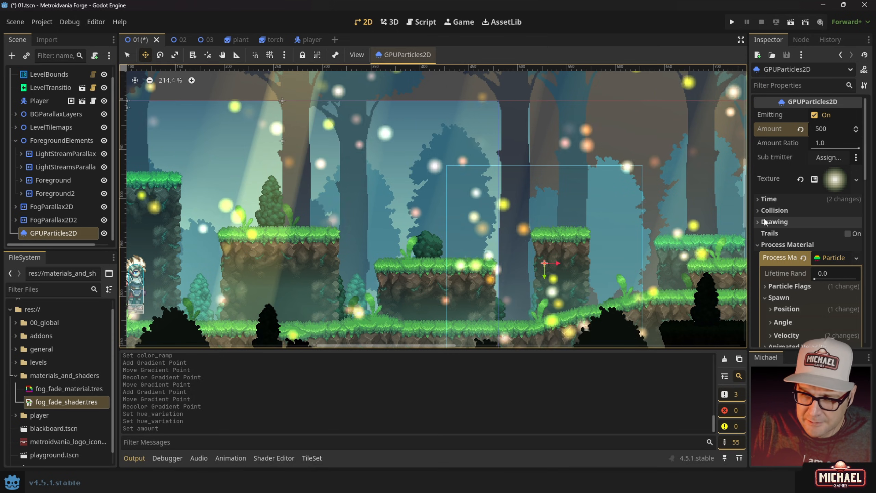
- Set the particles' maximum hue variation to 0.05 and save the scene
{"action": "scroll", "coordinate": [797, 233], "scroll_direction": "down", "scroll_amount": 3}
{"action": "scroll", "coordinate": [797, 234], "scroll_direction": "down", "scroll_amount": 2}
{"action": "scroll", "coordinate": [798, 237], "scroll_direction": "down", "scroll_amount": 2}
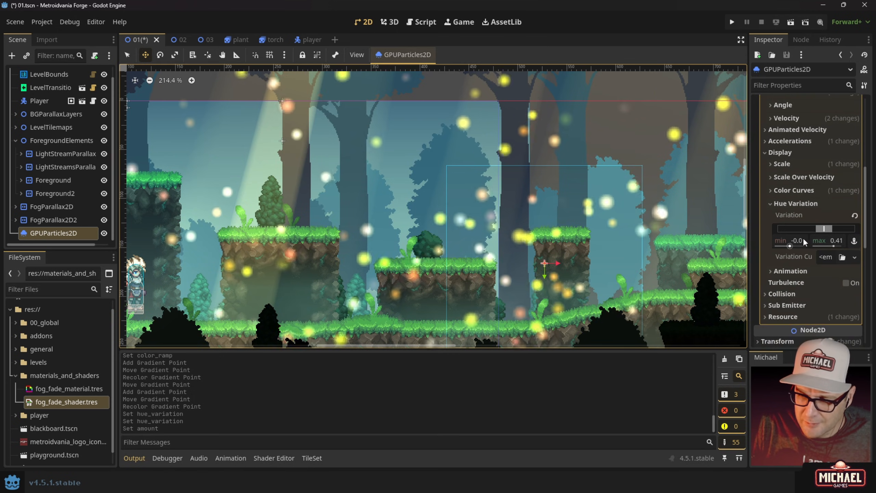
{"action": "left_click_drag", "start_coordinate": [832, 244], "coordinate": [835, 244]}
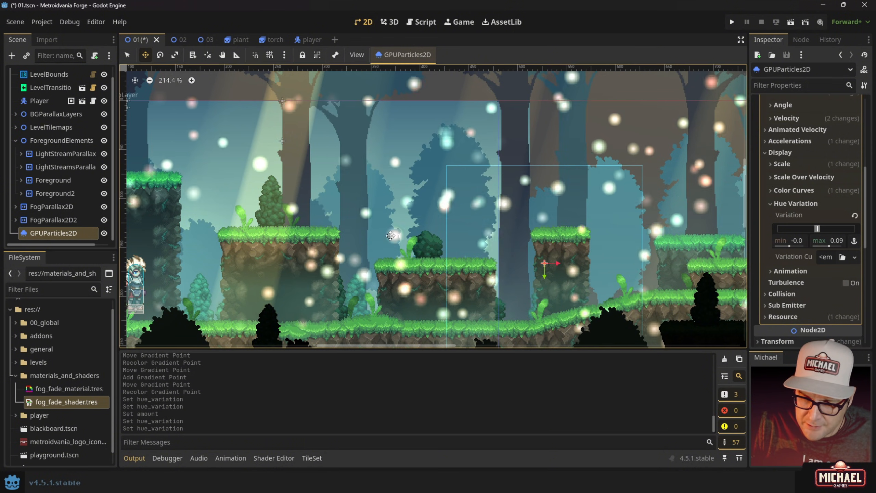
{"action": "left_click", "coordinate": [845, 241]}
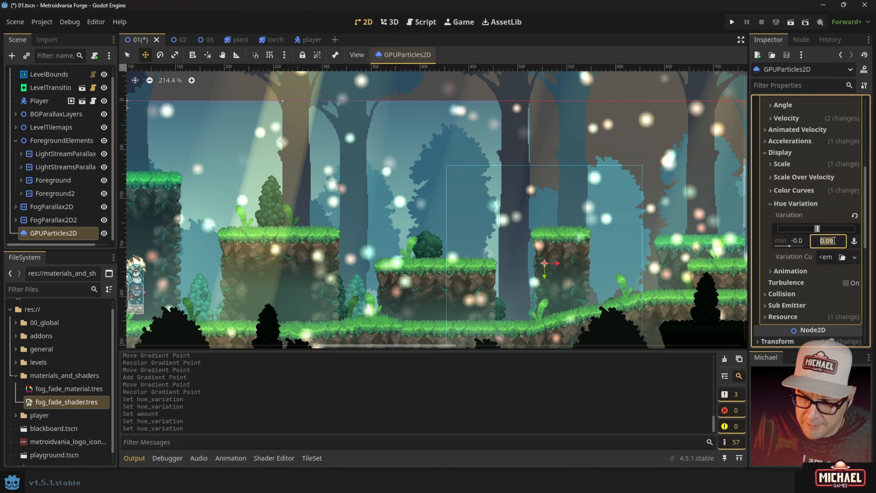
{"action": "type", "text": "0.05"}
{"action": "key", "text": "Return"}
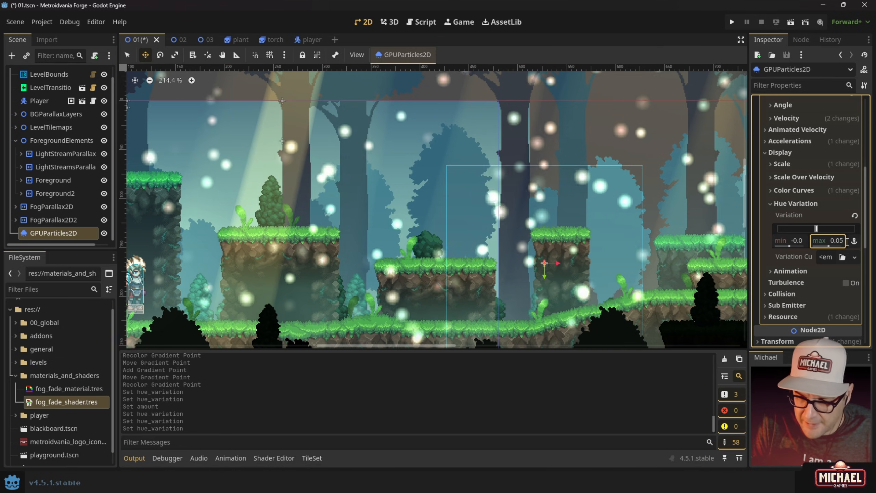
{"action": "key", "text": "ctrl+s"}
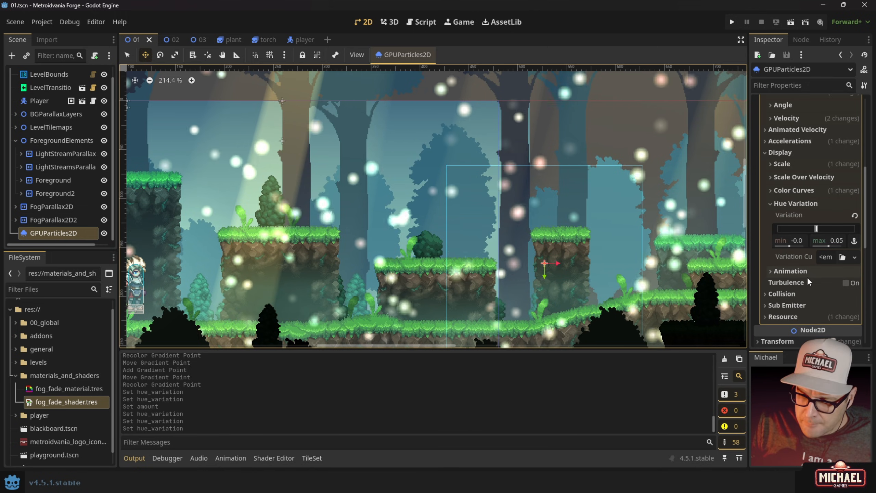
- Enable turbulence on the particles with a maximum influence of 0.19, and collapse the Turbulence settings
{"action": "left_click", "coordinate": [845, 282]}
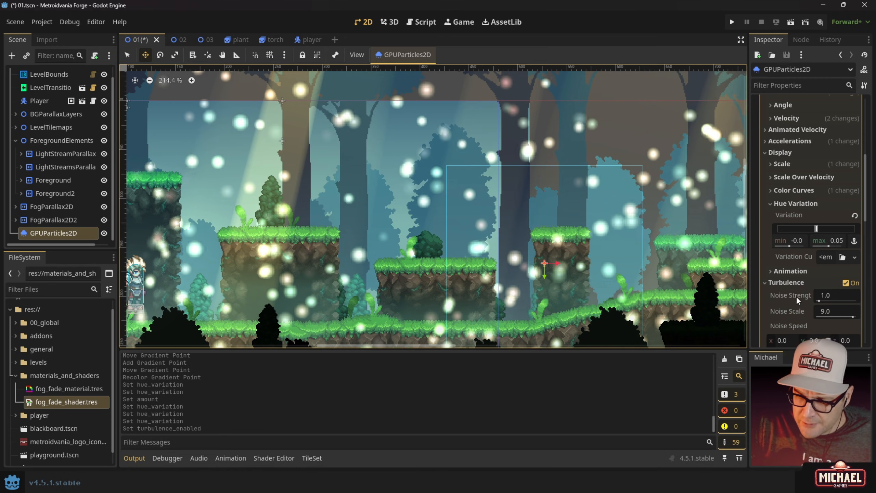
{"action": "scroll", "coordinate": [793, 298], "scroll_direction": "down", "scroll_amount": 1}
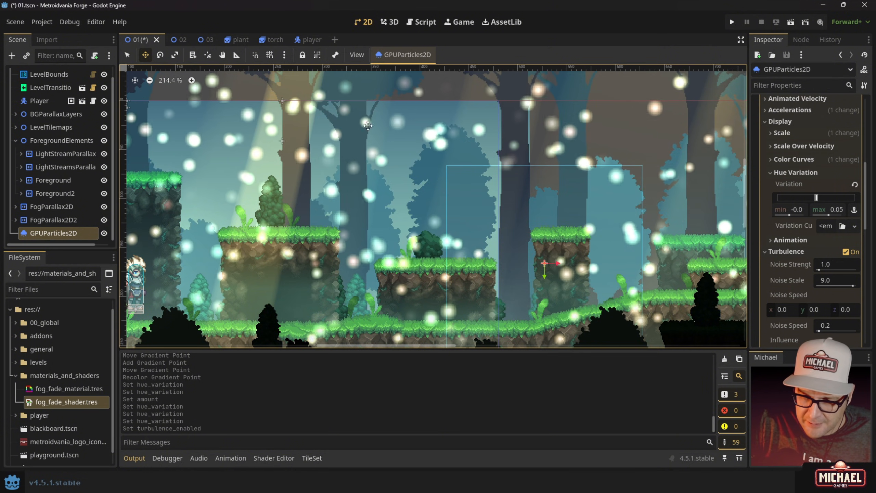
{"action": "scroll", "coordinate": [791, 279], "scroll_direction": "down", "scroll_amount": 2}
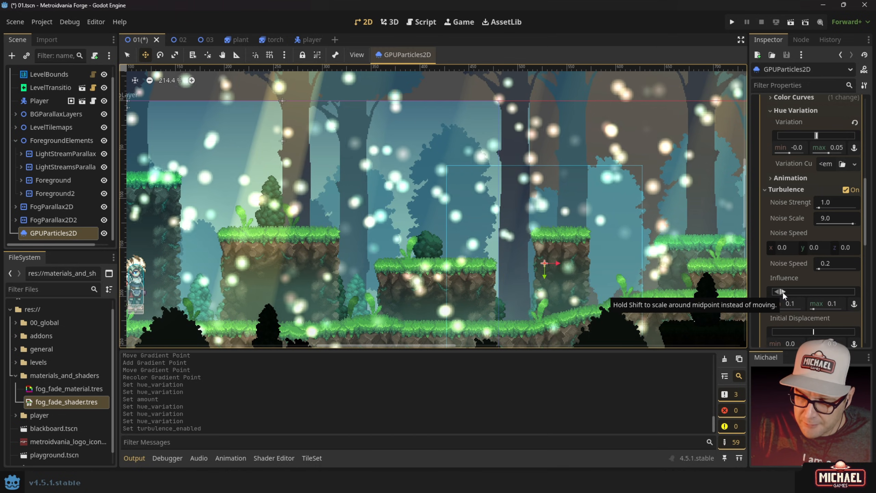
{"action": "mouse_move", "coordinate": [783, 292]}
{"action": "left_mouse_down"}
{"action": "mouse_move", "coordinate": [822, 290]}
{"action": "mouse_move", "coordinate": [791, 295]}
{"action": "left_mouse_up"}
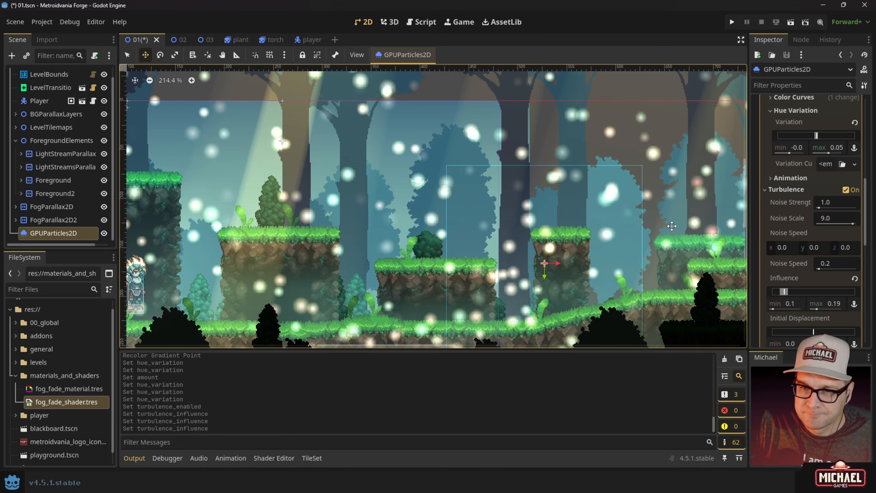
{"action": "left_click", "coordinate": [766, 190]}
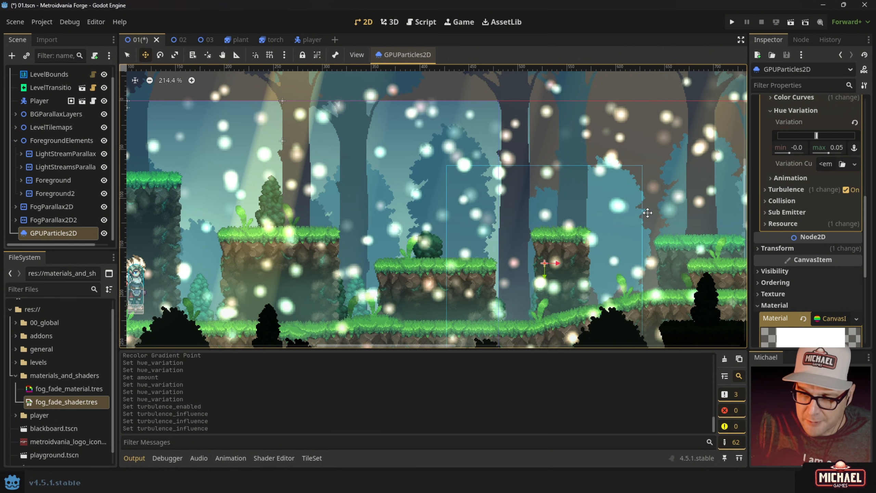
- Set the particle amount to 50 and save the scene
{"action": "scroll", "coordinate": [790, 200], "scroll_direction": "down", "scroll_amount": 3}
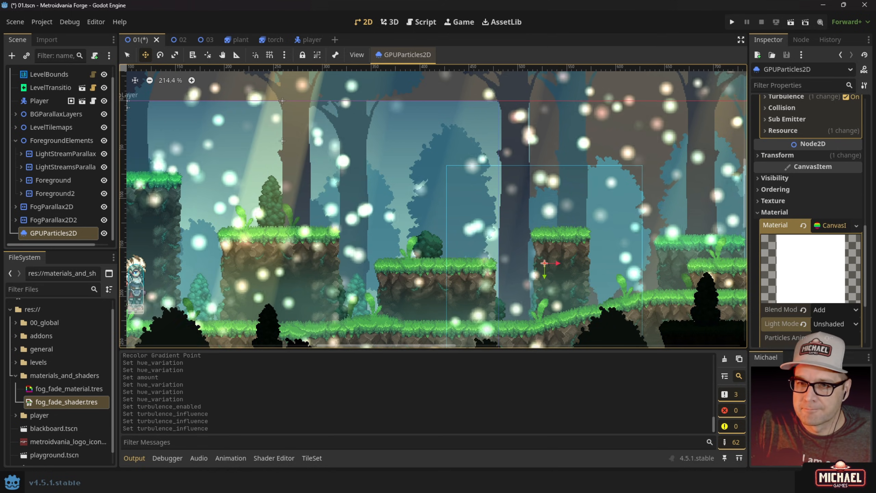
{"action": "scroll", "coordinate": [790, 158], "scroll_direction": "up", "scroll_amount": 3}
{"action": "scroll", "coordinate": [790, 152], "scroll_direction": "up", "scroll_amount": 5}
{"action": "left_click", "coordinate": [832, 130]}
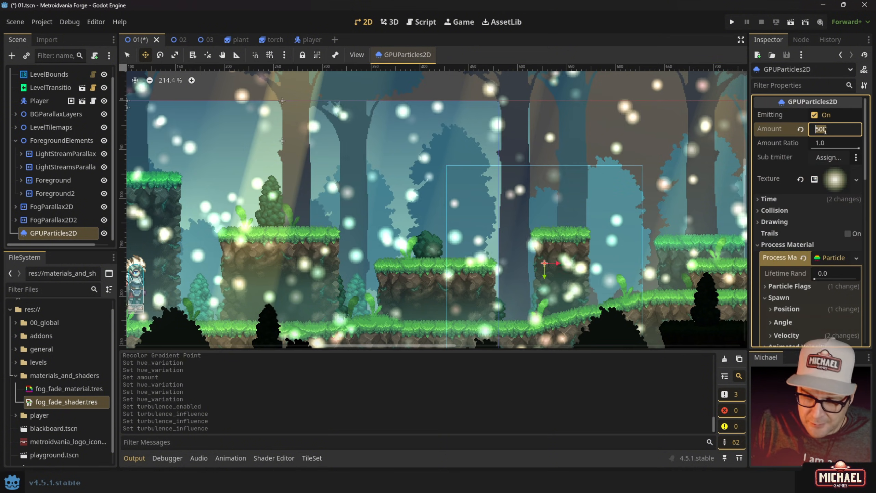
{"action": "type", "text": "50"}
{"action": "key", "text": "Return"}
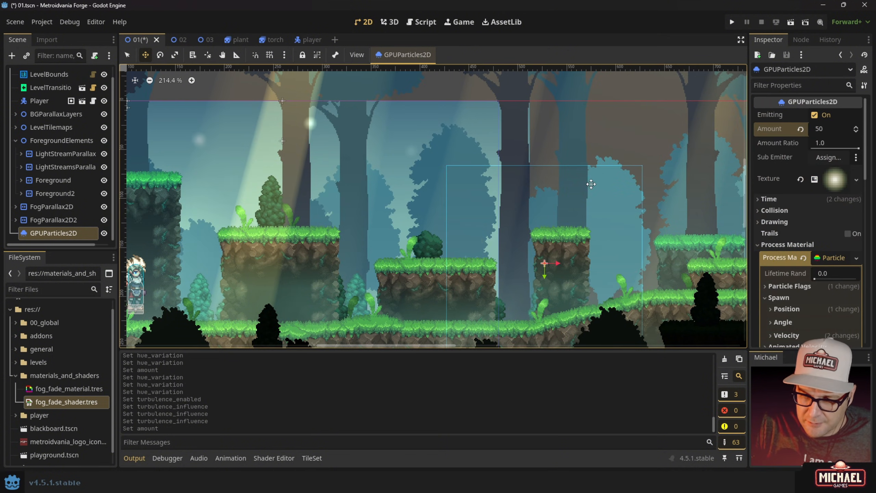
{"action": "scroll", "coordinate": [552, 203], "scroll_direction": "down", "scroll_amount": 3}
{"action": "middle_click_drag", "start_coordinate": [575, 212], "coordinate": [433, 194]}
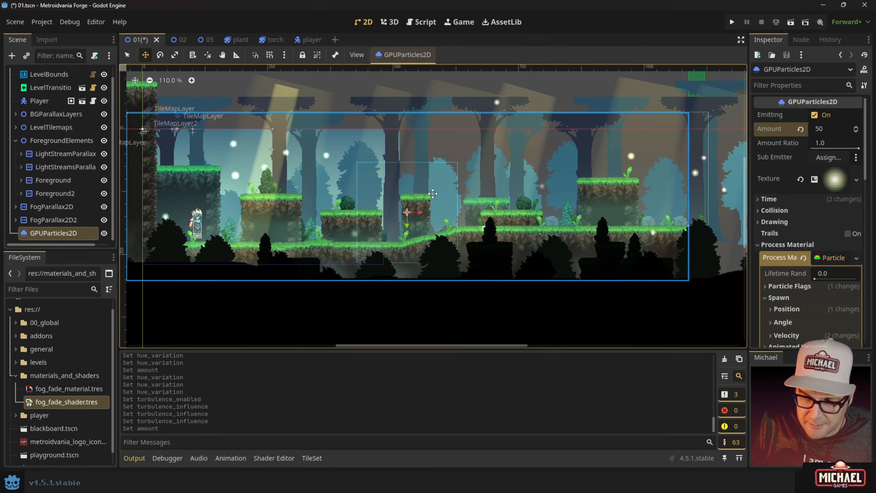
{"action": "scroll", "coordinate": [417, 196], "scroll_direction": "up", "scroll_amount": 2}
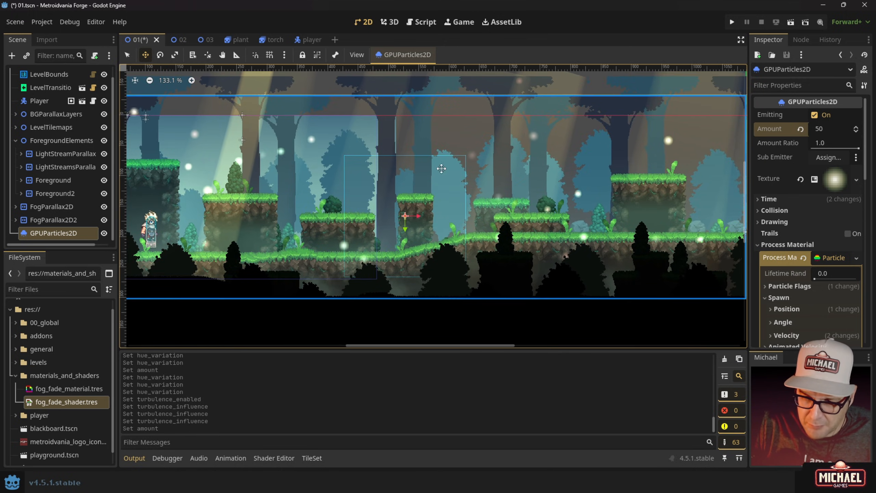
{"action": "key", "text": "ctrl+s"}
- Run the game, move and jump the player back and forth through the level to examine the glowing particles, and close the game
{"action": "key", "text": "F5"}
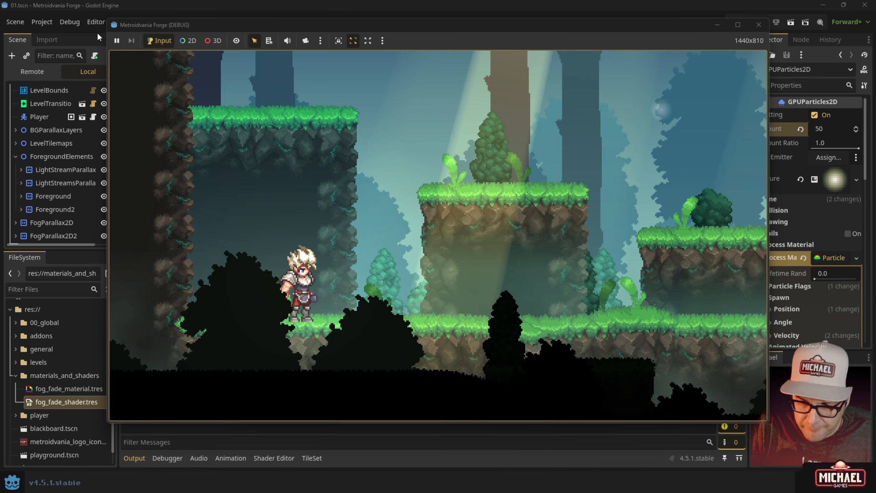
{"action": "key", "text": "d"}
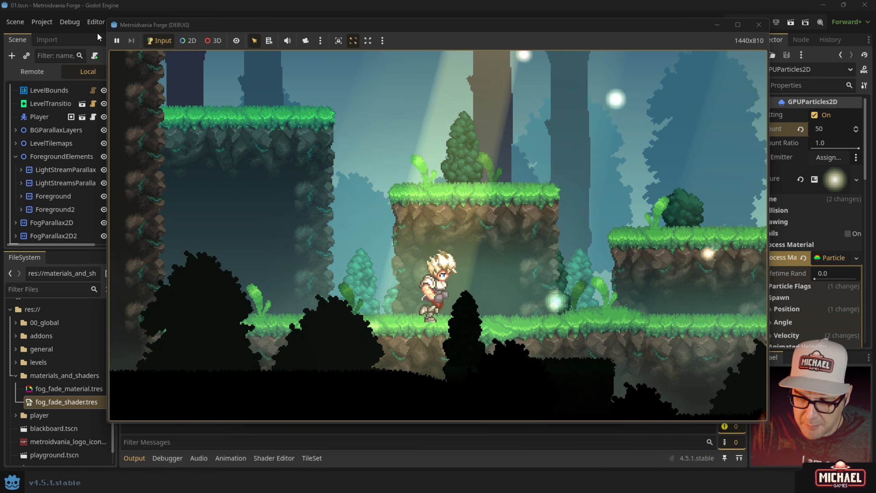
{"action": "key", "text": "space"}
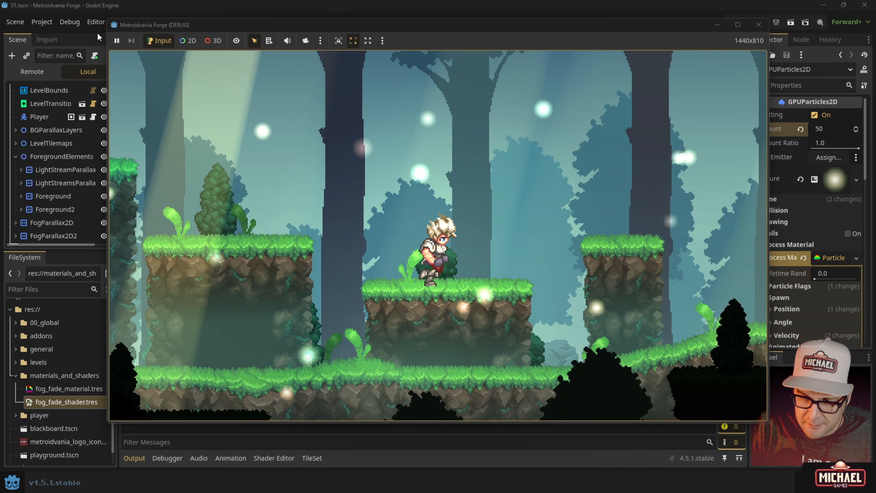
{"action": "key", "text": "space"}
{"action": "key", "text": "space"}
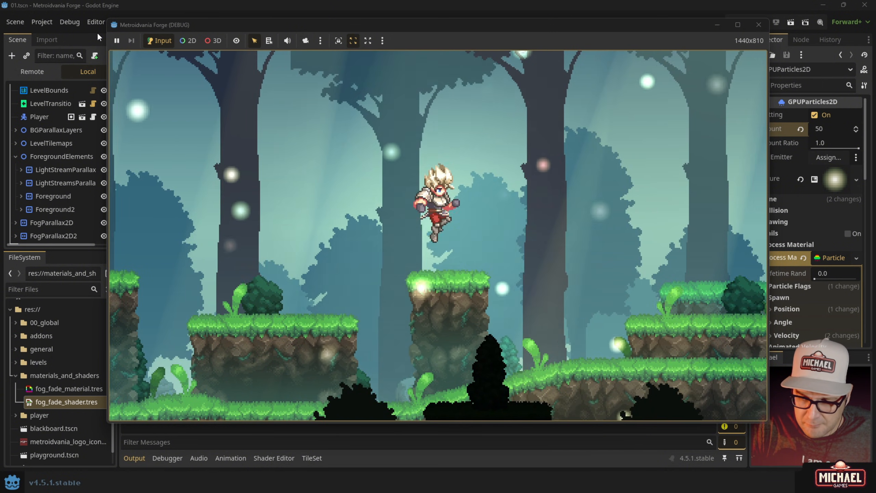
{"action": "key", "text": "space"}
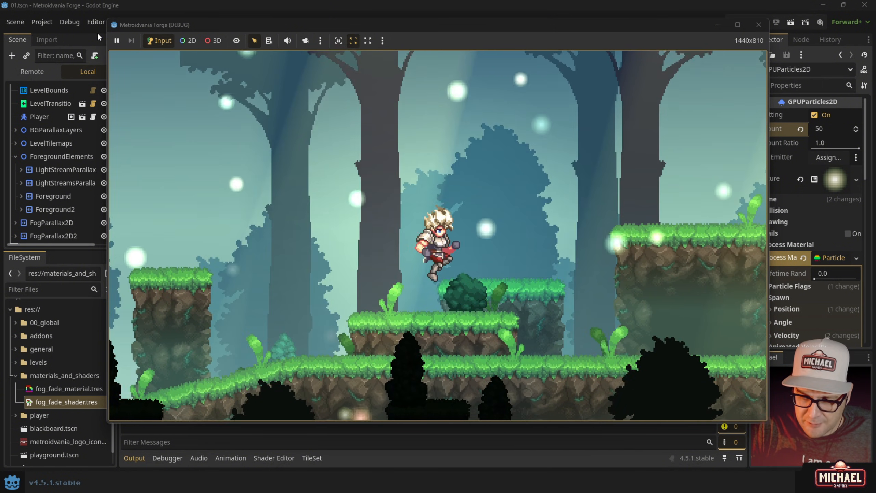
{"action": "key", "text": "space"}
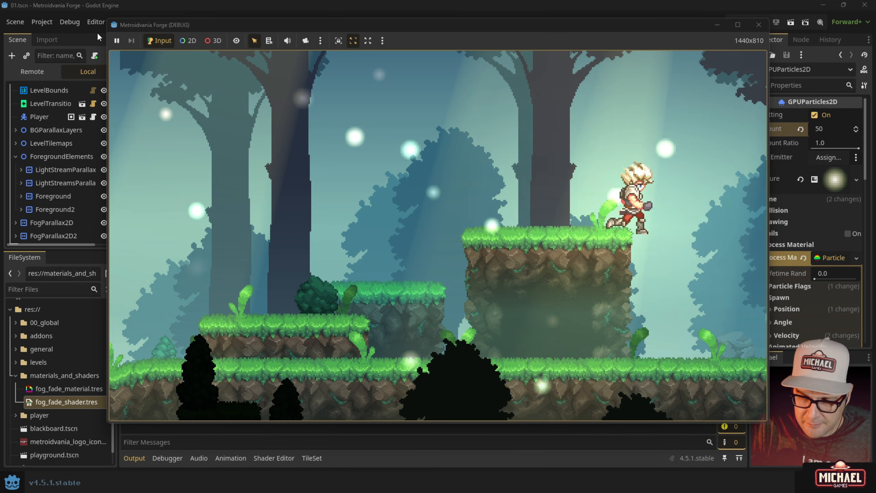
{"action": "key", "text": "Left"}
{"action": "key", "text": "space"}
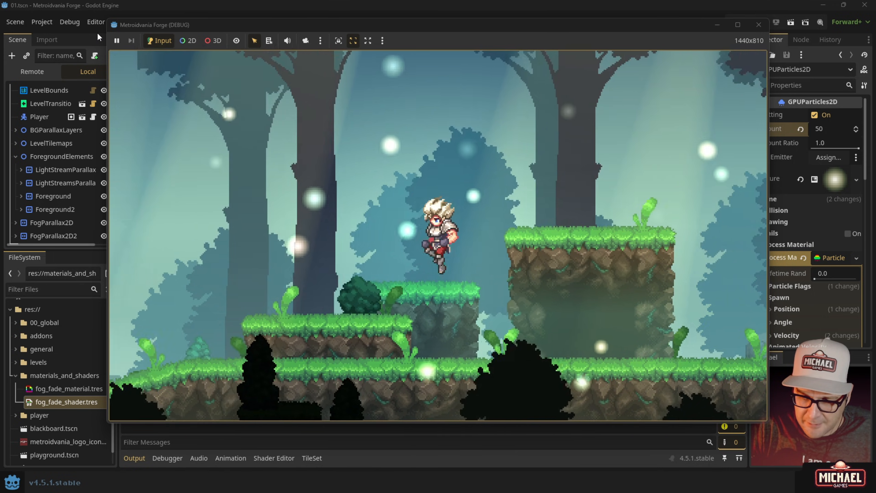
{"action": "key", "text": "space"}
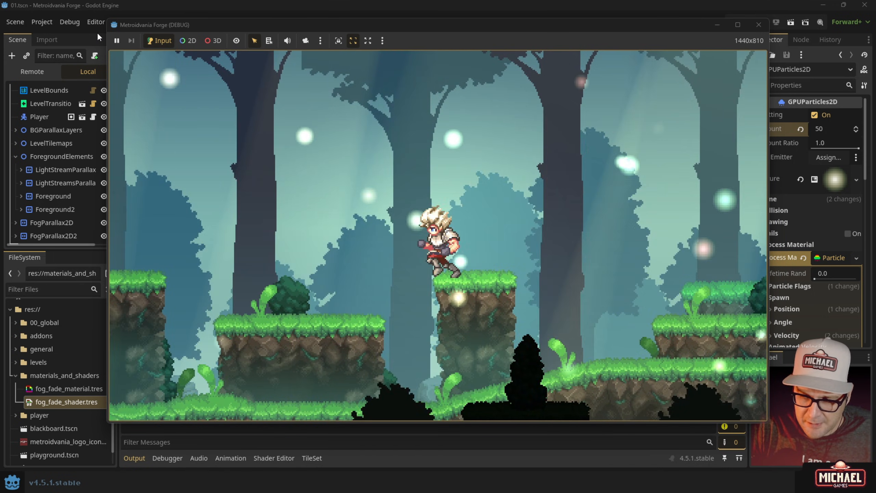
{"action": "key", "text": "space"}
{"action": "key", "text": "space"}
{"action": "key", "text": "Left"}
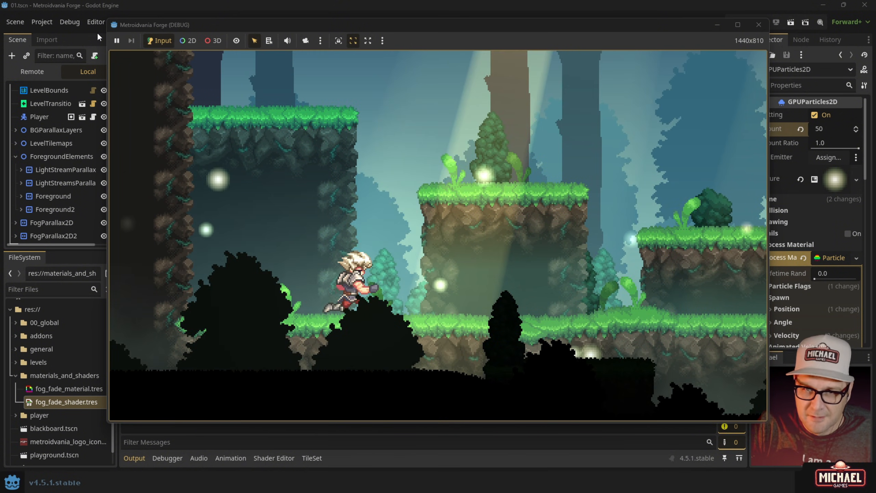
{"action": "key", "text": "space"}
{"action": "key", "text": "space"}
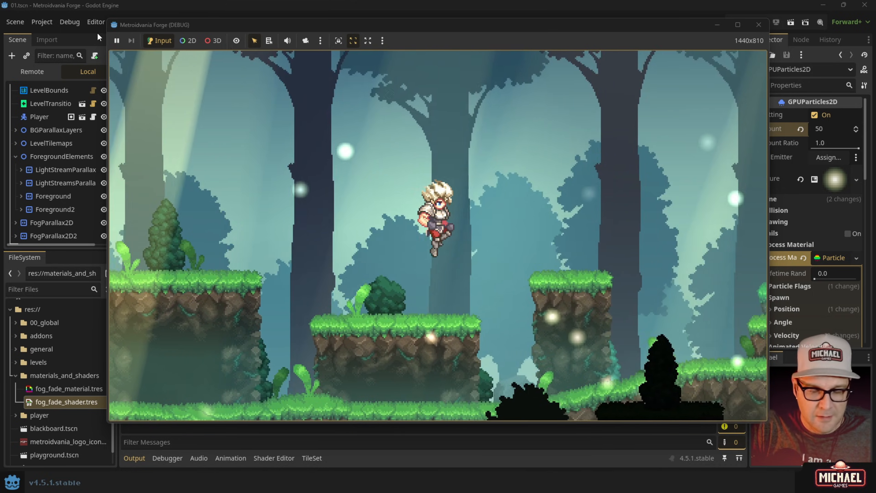
{"action": "key", "text": "space"}
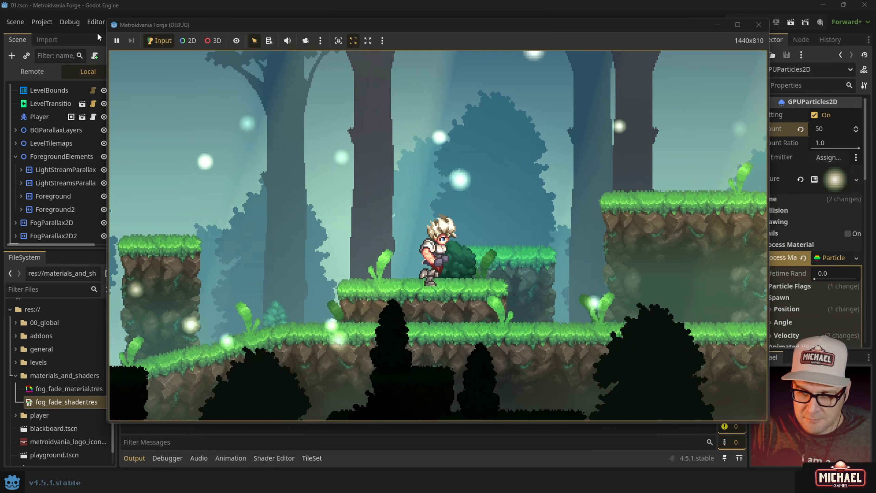
{"action": "key", "text": "Right"}
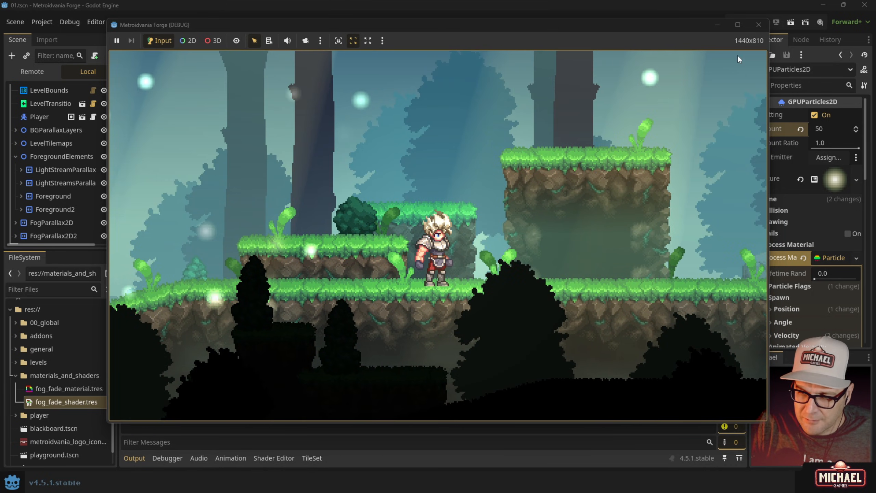
{"action": "left_click", "coordinate": [759, 25]}
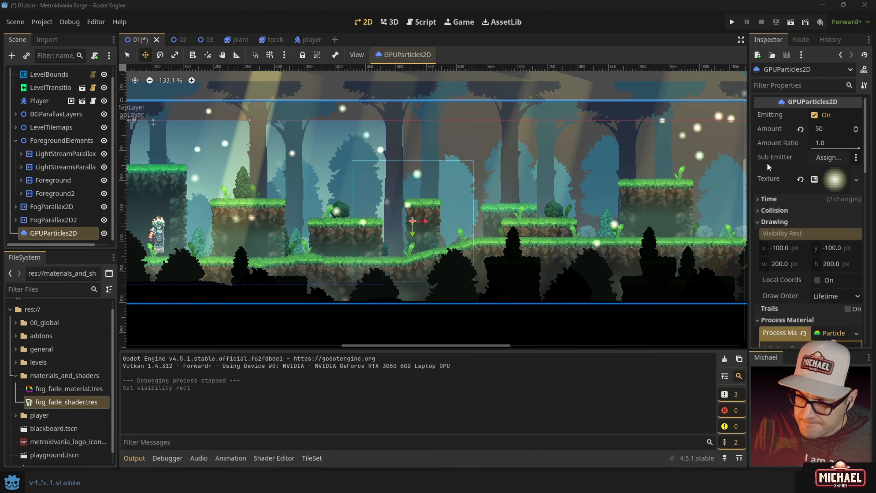
- Set the width and height of the particles' visibility rectangle to 10 px and save the scene
{"action": "left_click", "coordinate": [789, 249]}
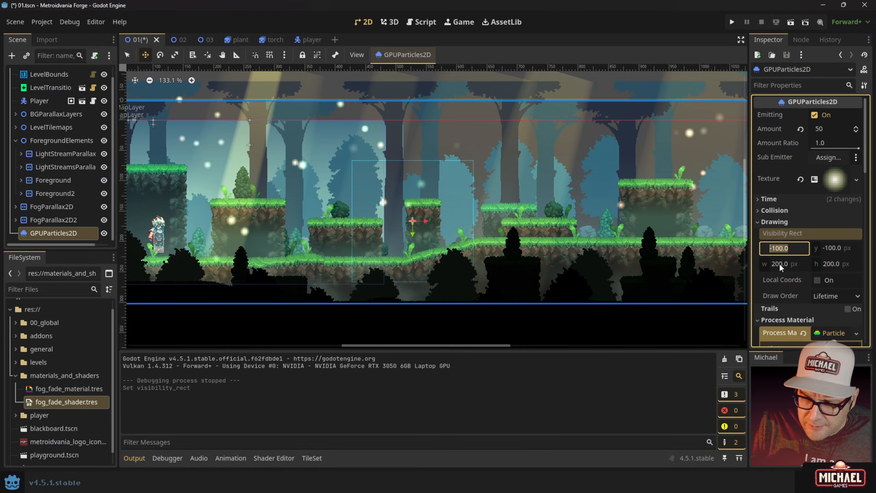
{"action": "left_click", "coordinate": [779, 263]}
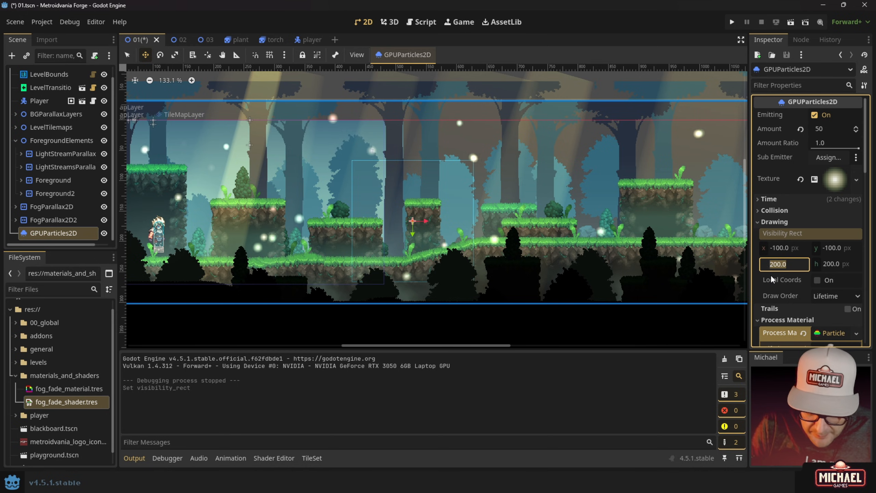
{"action": "type", "text": "10"}
{"action": "key", "text": "Tab"}
{"action": "type", "text": "10"}
{"action": "key", "text": "Tab"}
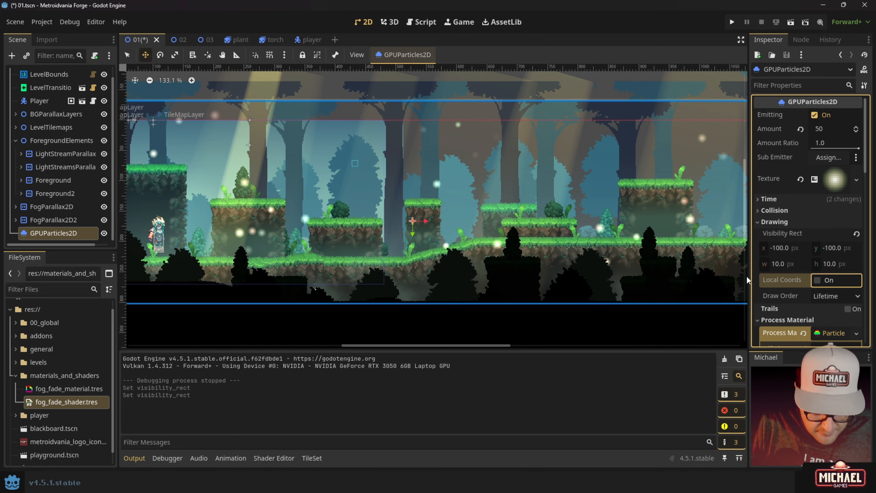
{"action": "key", "text": "ctrl+s"}
- Run the game, walk the player back and forth to examine when the particles are drawn, and close the game
{"action": "key", "text": "F5"}
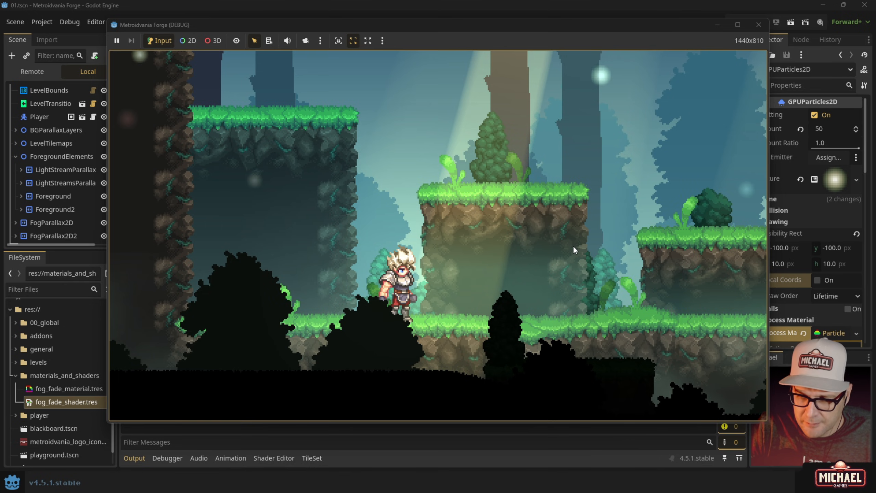
{"action": "key", "text": "Right"}
{"action": "key", "text": "Right"}
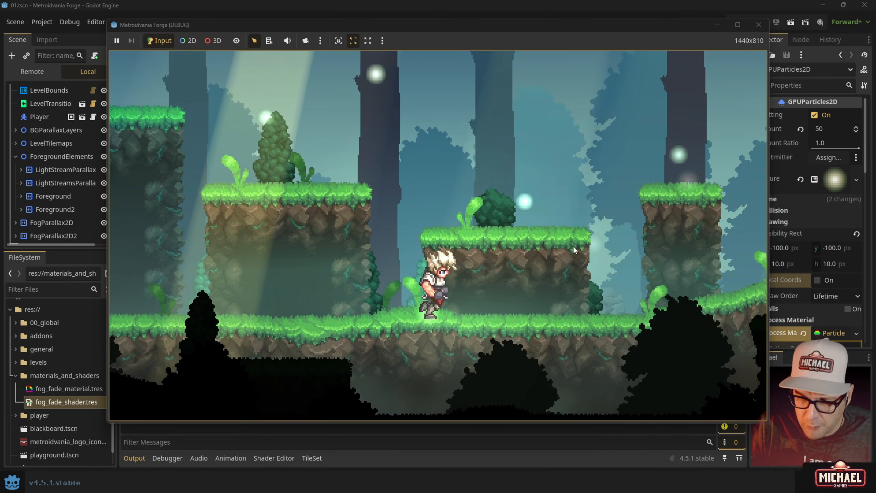
{"action": "key", "text": "Right"}
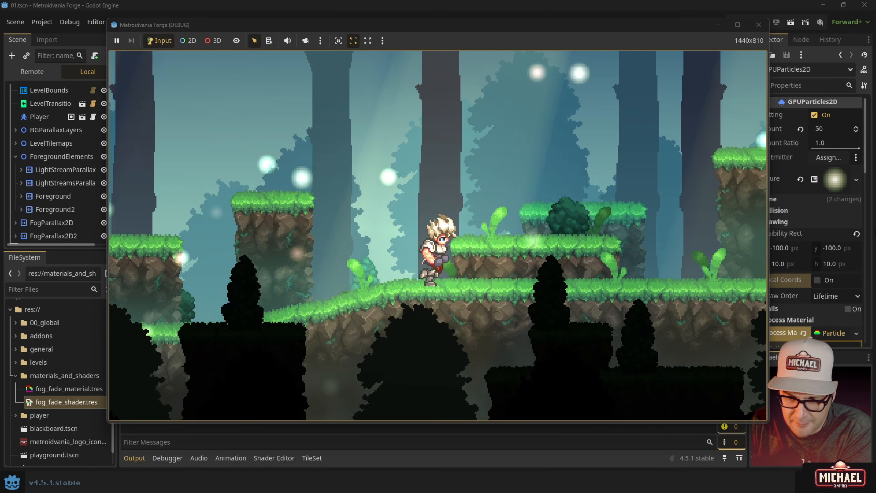
{"action": "key", "text": "Left"}
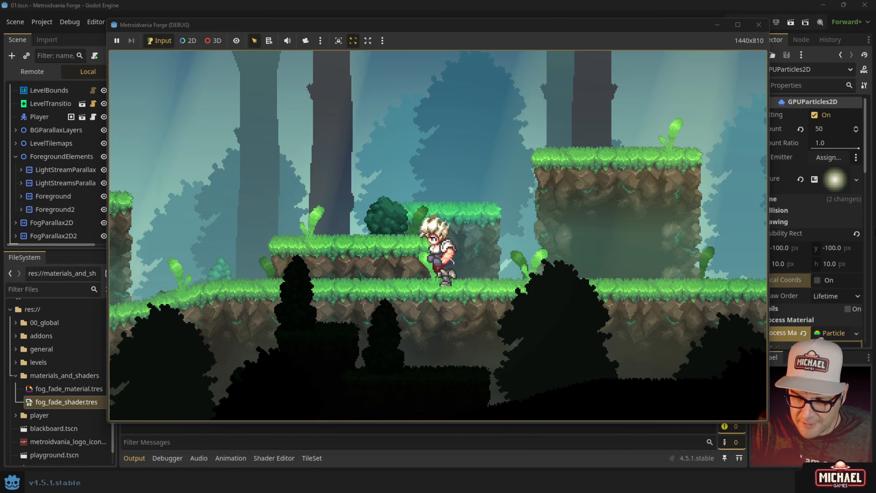
{"action": "key", "text": "Right"}
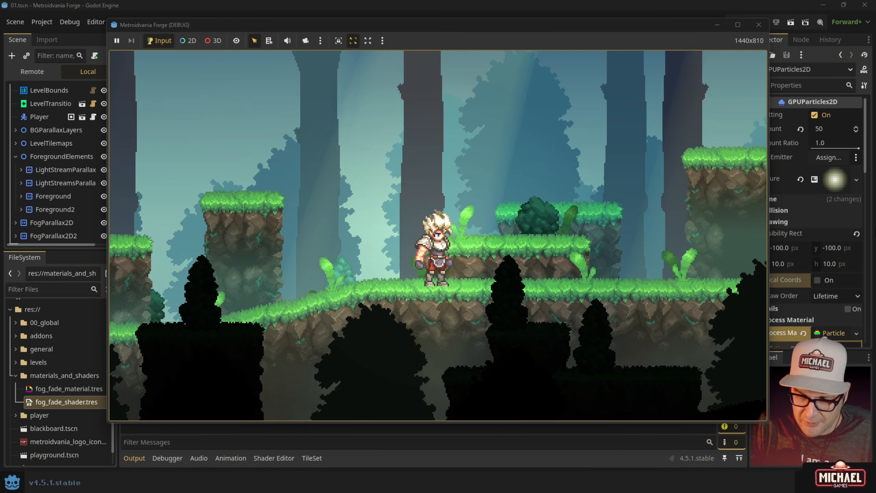
{"action": "key", "text": "Left"}
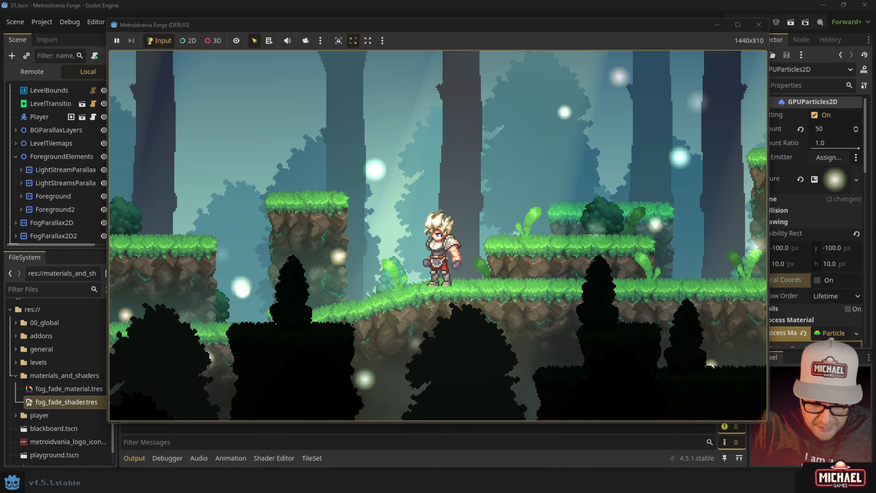
{"action": "left_click", "coordinate": [758, 25]}
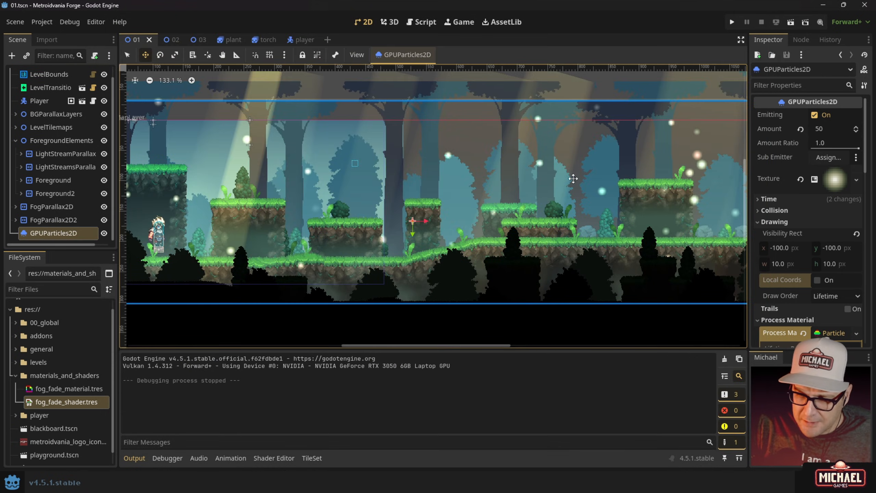
- Set the particles' visibility rectangle to a width of 500 px and a height of 200 px
{"action": "scroll", "coordinate": [359, 157], "scroll_direction": "down", "scroll_amount": 5}
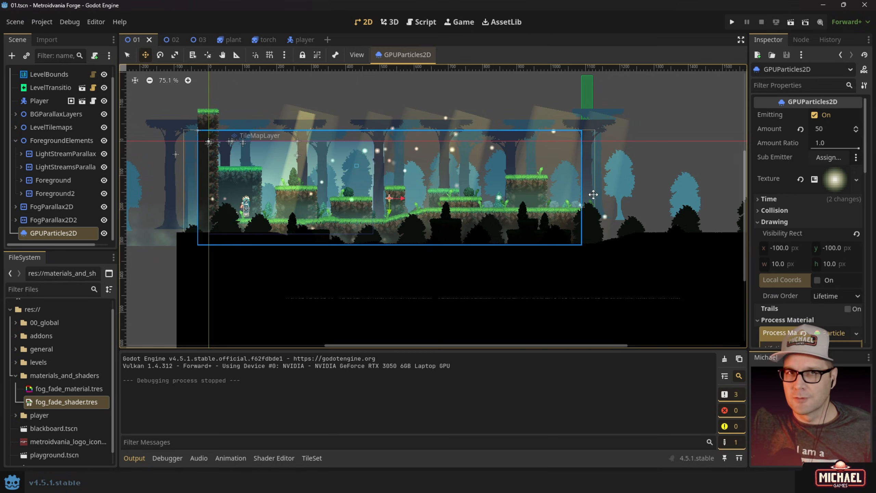
{"action": "left_click", "coordinate": [782, 265]}
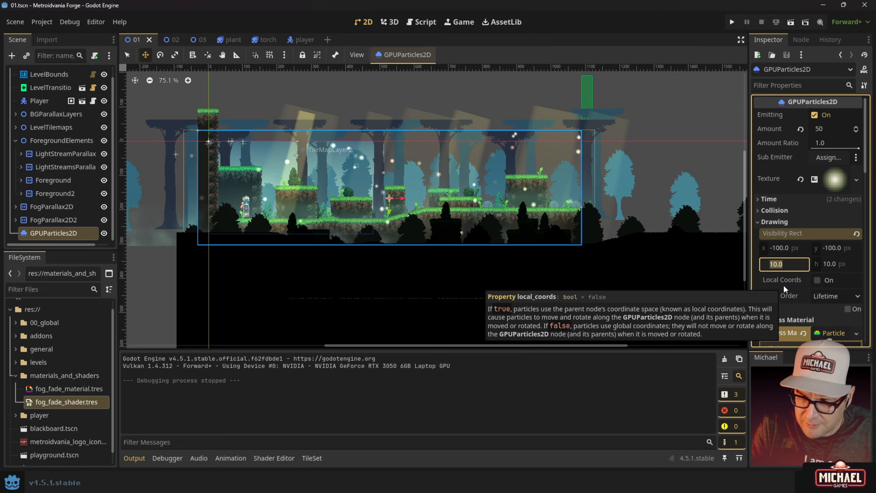
{"action": "key", "text": "BackSpace"}
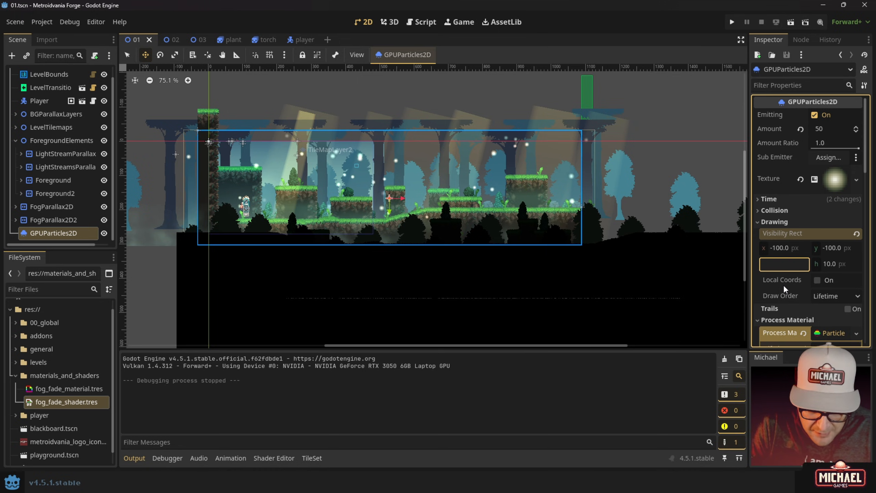
{"action": "type", "text": "500"}
{"action": "key", "text": "Tab"}
{"action": "type", "text": "200"}
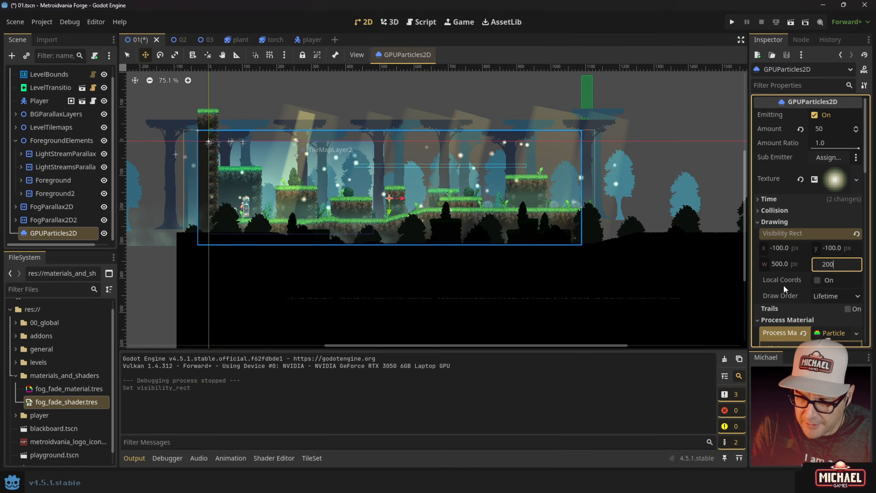
{"action": "key", "text": "Return"}
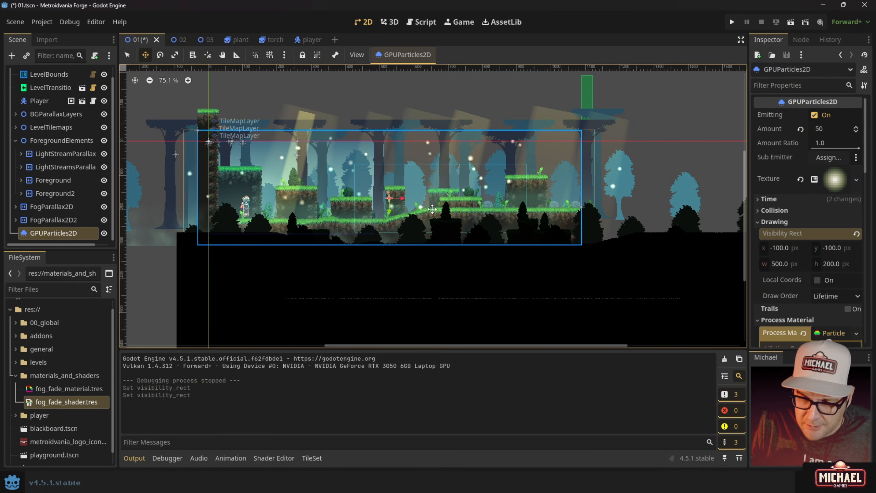
- Set the visibility rectangle's x position to -250 px and save the scene
{"action": "scroll", "coordinate": [432, 209], "scroll_direction": "up", "scroll_amount": 5}
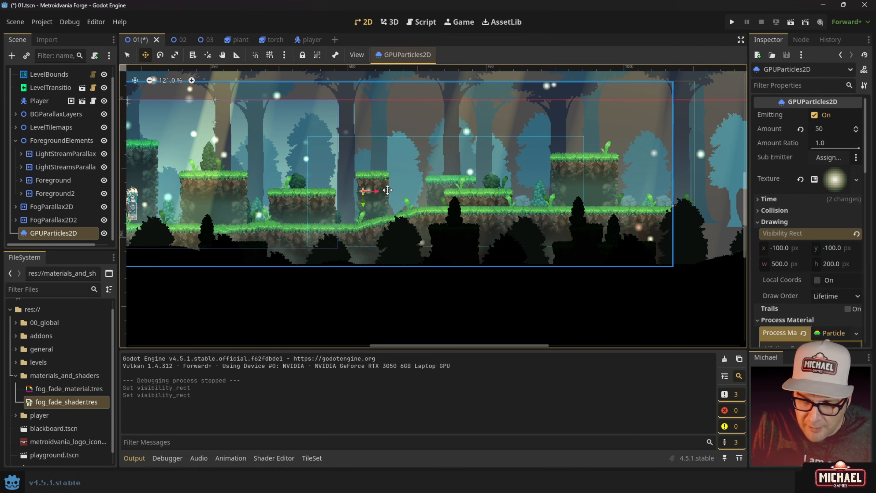
{"action": "left_click", "coordinate": [791, 248]}
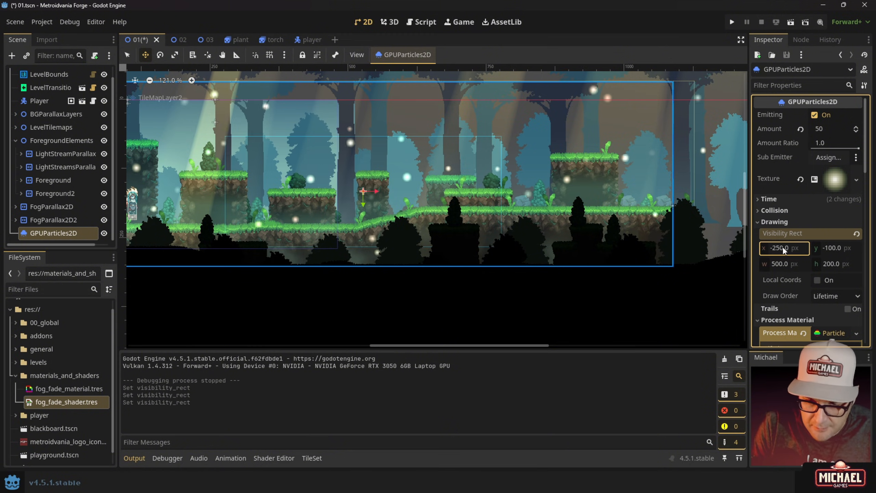
{"action": "key", "text": "ctrl+s"}
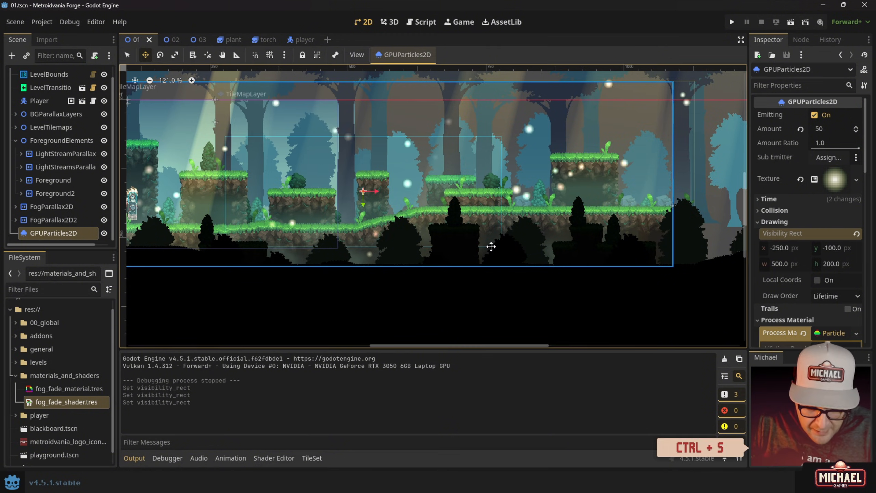
- Run the game and move and jump the player back and forth across the forest level to examine the particles' visibility
{"action": "key", "text": "F6"}
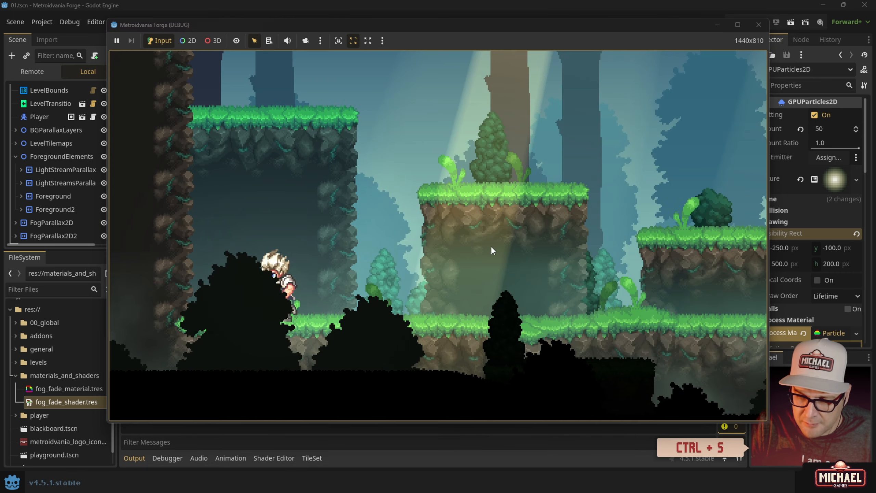
{"action": "key", "text": "Right"}
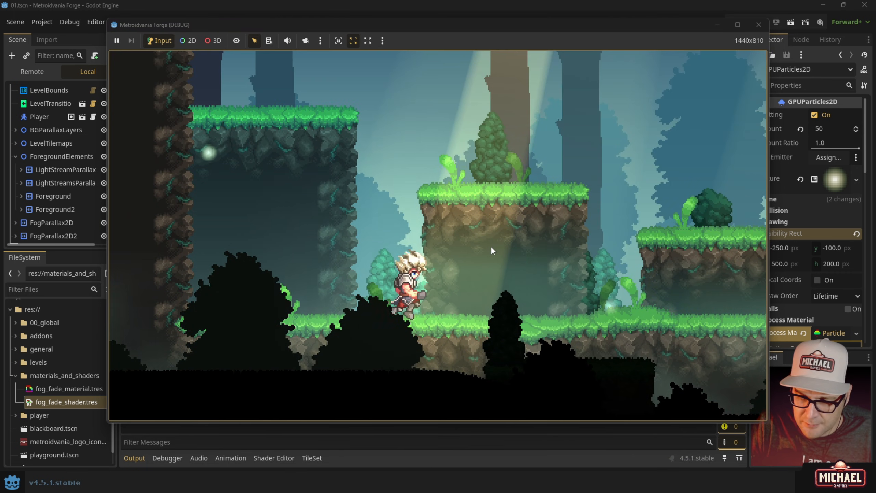
{"action": "key", "text": "space"}
{"action": "key", "text": "Right"}
{"action": "key", "text": "space"}
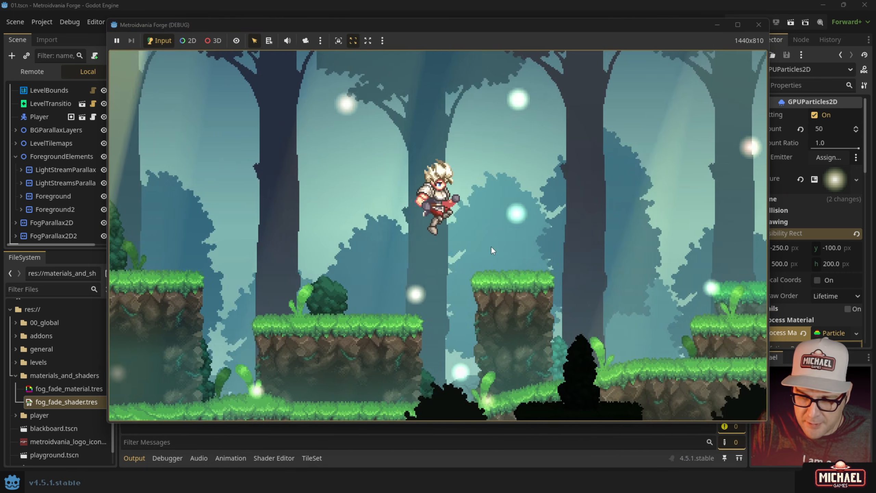
{"action": "key", "text": "Right"}
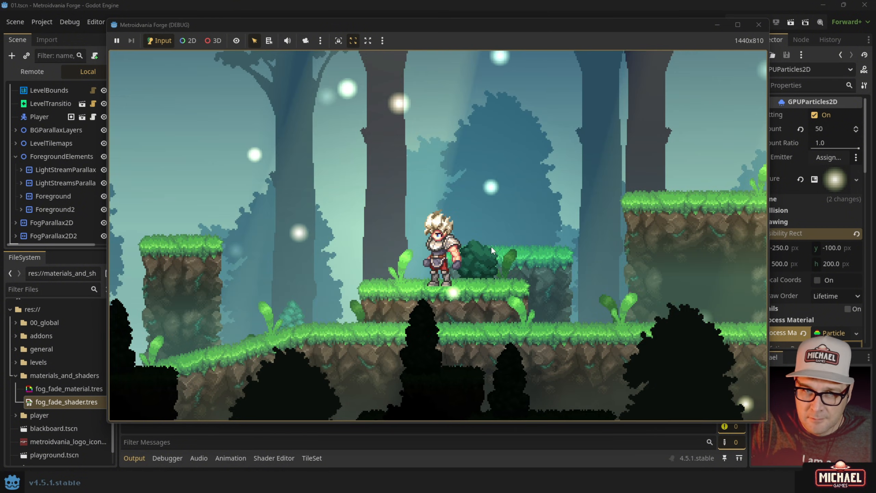
{"action": "key", "text": "Left"}
{"action": "key", "text": "space"}
{"action": "key", "text": "Left"}
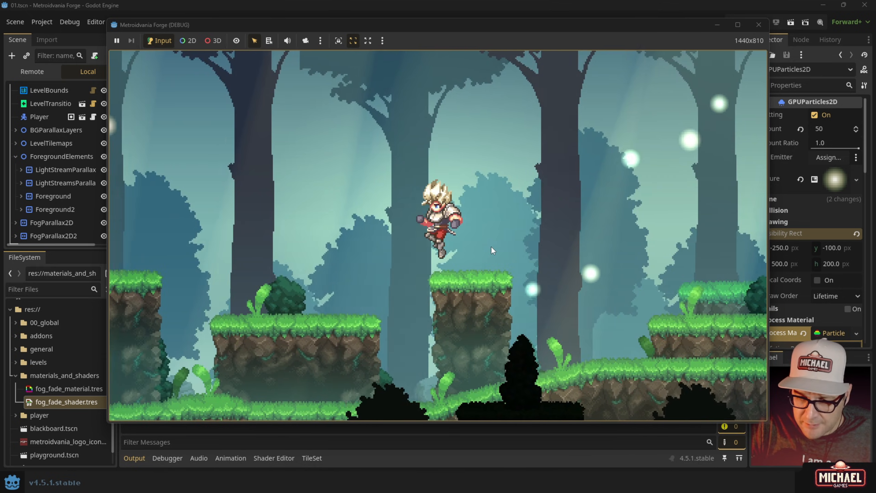
{"action": "key", "text": "space"}
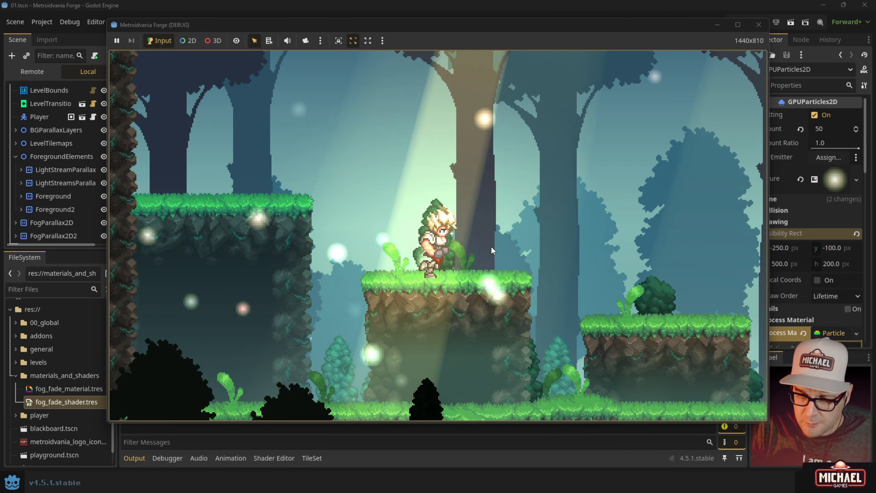
{"action": "key", "text": "Right"}
{"action": "key", "text": "space"}
{"action": "key", "text": "space"}
{"action": "key", "text": "Right"}
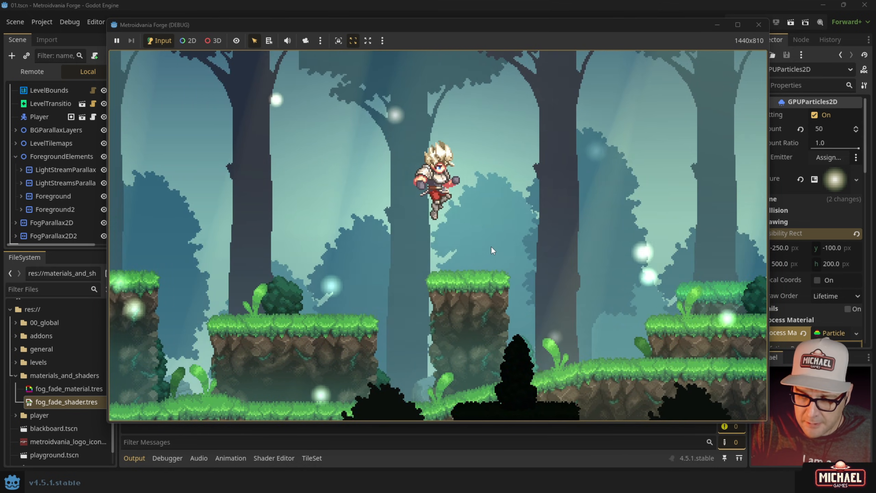
{"action": "key", "text": "space"}
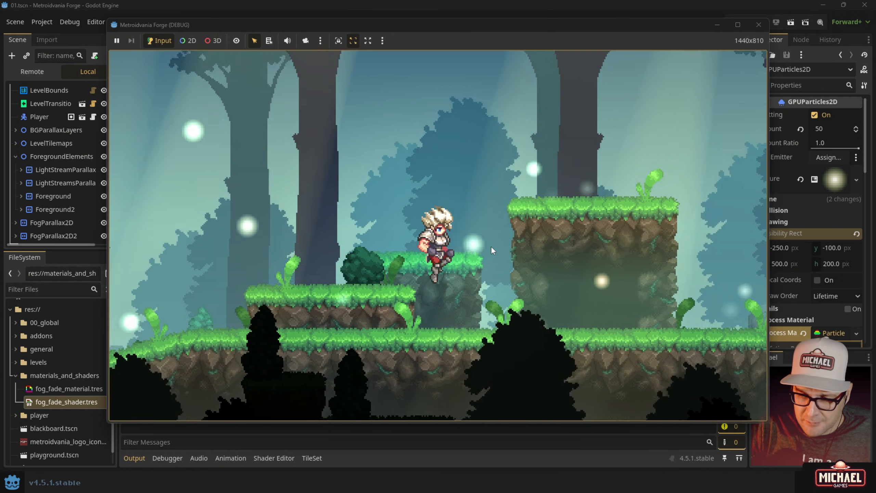
{"action": "key", "text": "Left"}
{"action": "key", "text": "Left"}
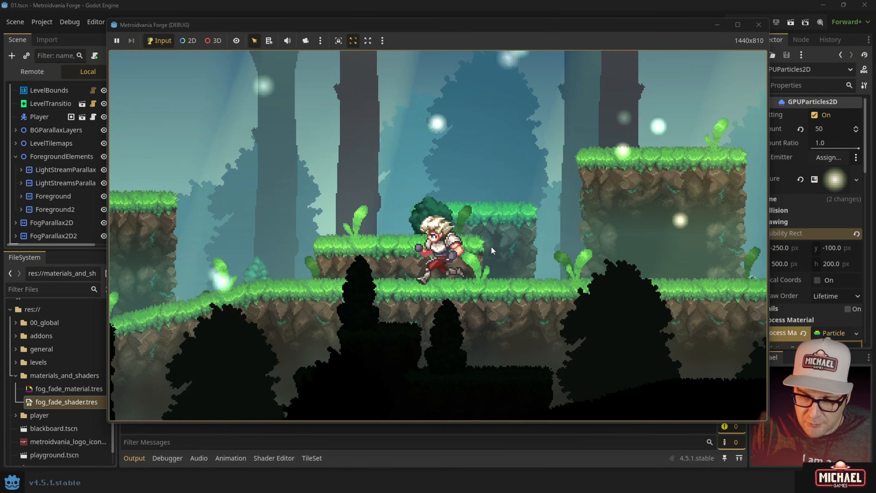
{"action": "key", "text": "space"}
{"action": "key", "text": "Left"}
{"action": "key", "text": "space"}
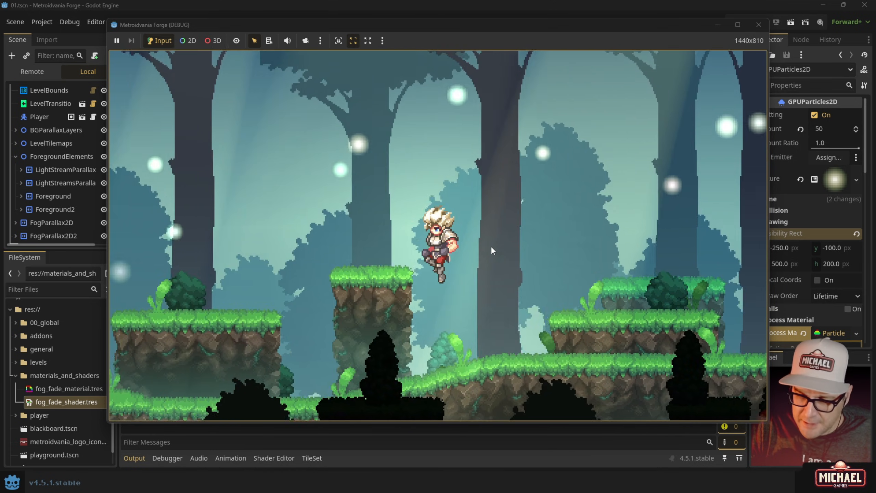
{"action": "key", "text": "Right"}
{"action": "key", "text": "space"}
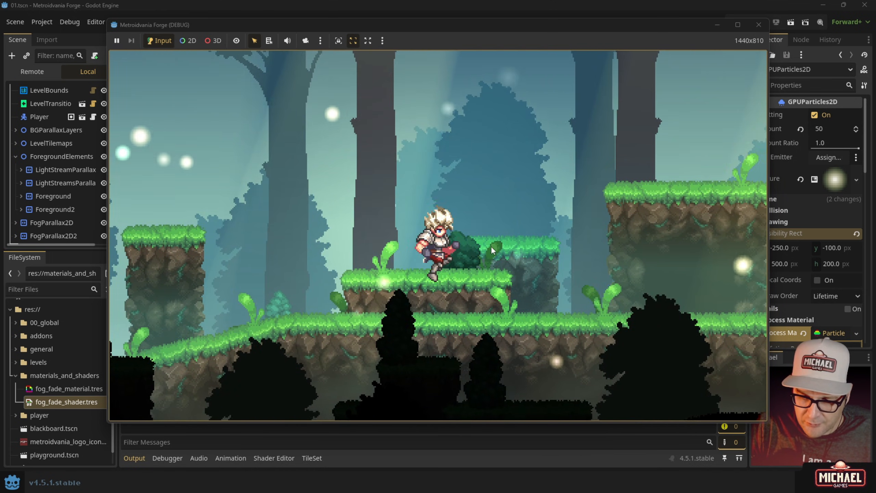
{"action": "key", "text": "space"}
{"action": "key", "text": "Left"}
{"action": "key", "text": "space"}
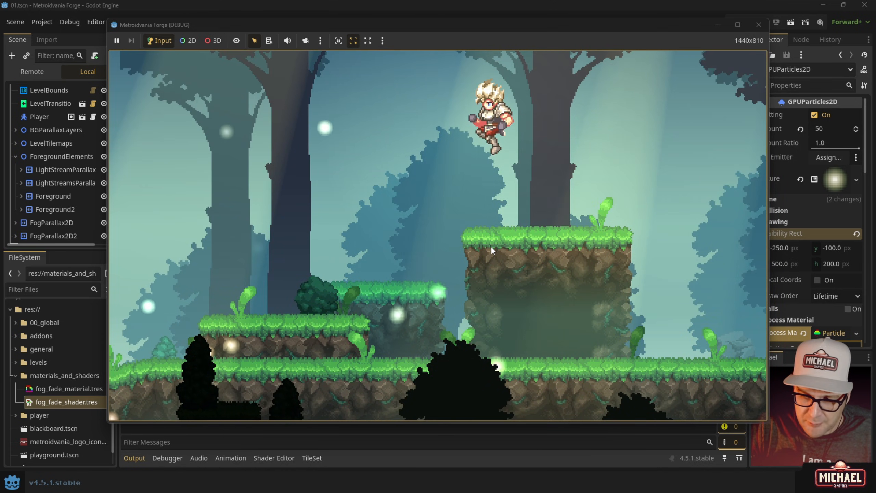
- Take the player through the dark forest level and down into the torch-lit dungeon to examine their atmosphere
{"action": "key", "text": "Right"}
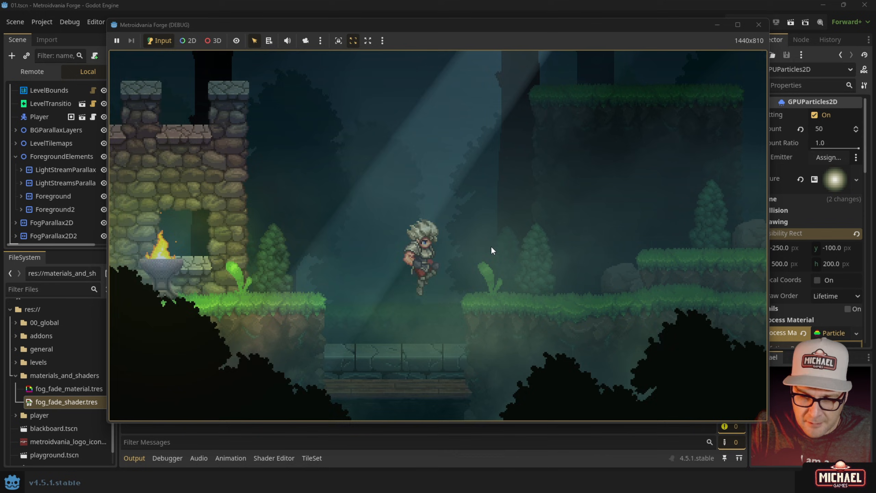
{"action": "key", "text": "Right"}
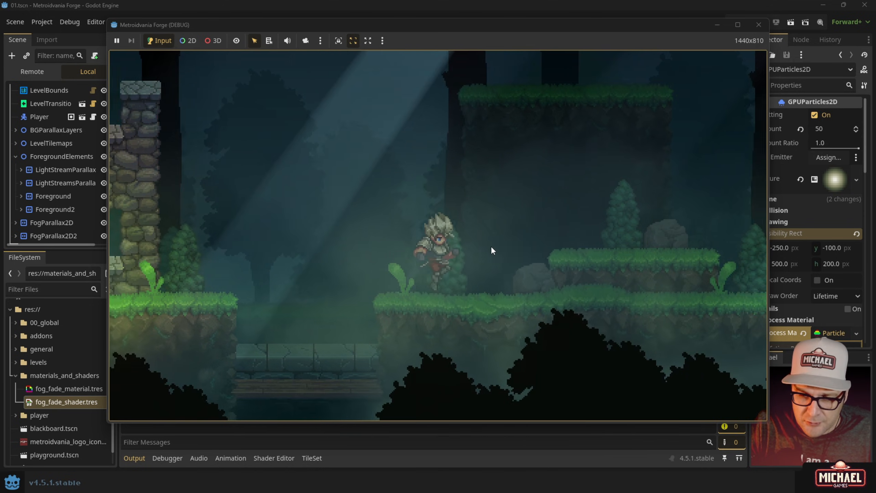
{"action": "key", "text": "Left"}
{"action": "key", "text": "Left"}
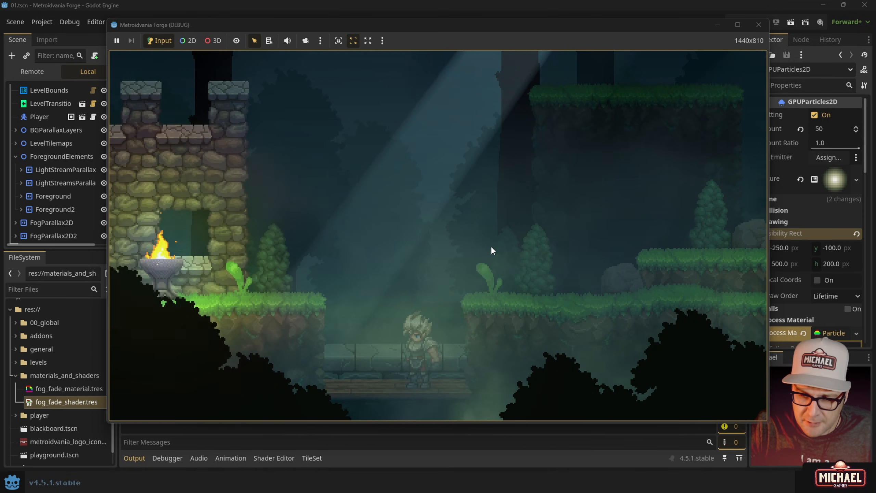
{"action": "key", "text": "Down"}
{"action": "key", "text": "Right"}
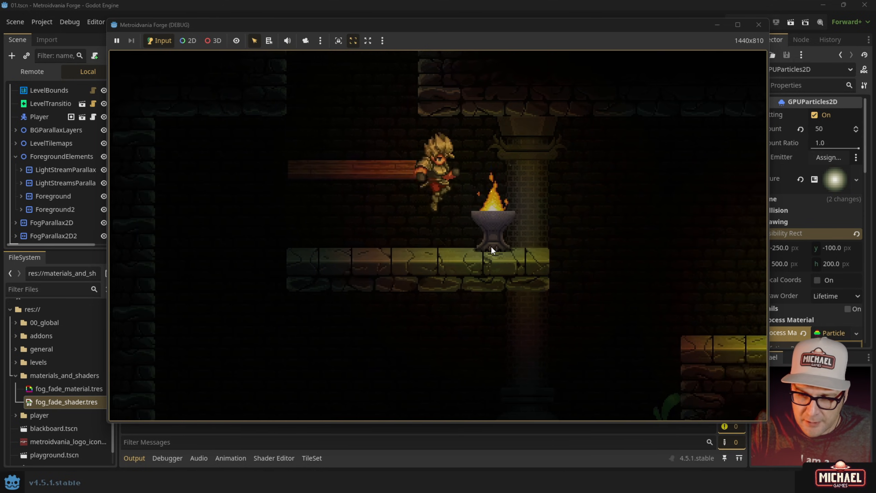
{"action": "key", "text": "Right"}
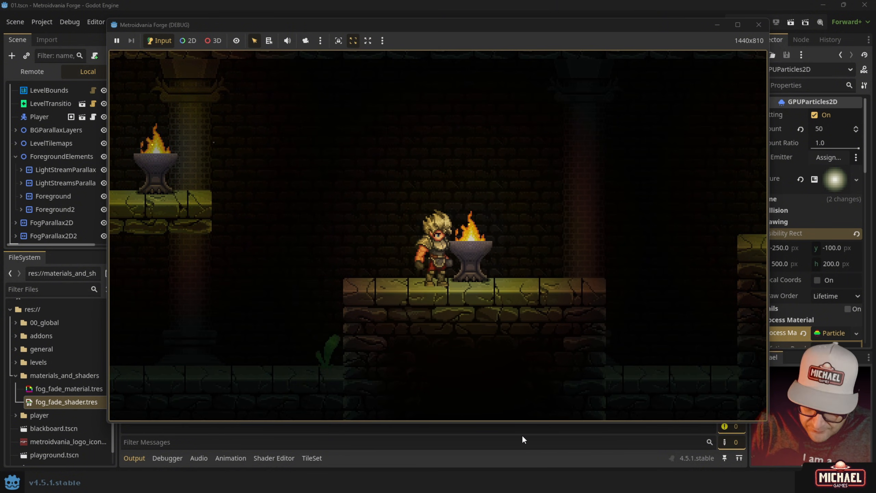
- Move and jump the player between the dungeon's brazier platforms to examine the torch lighting and dark atmosphere
{"action": "key", "text": "Left"}
{"action": "key", "text": "space"}
{"action": "key", "text": "Left"}
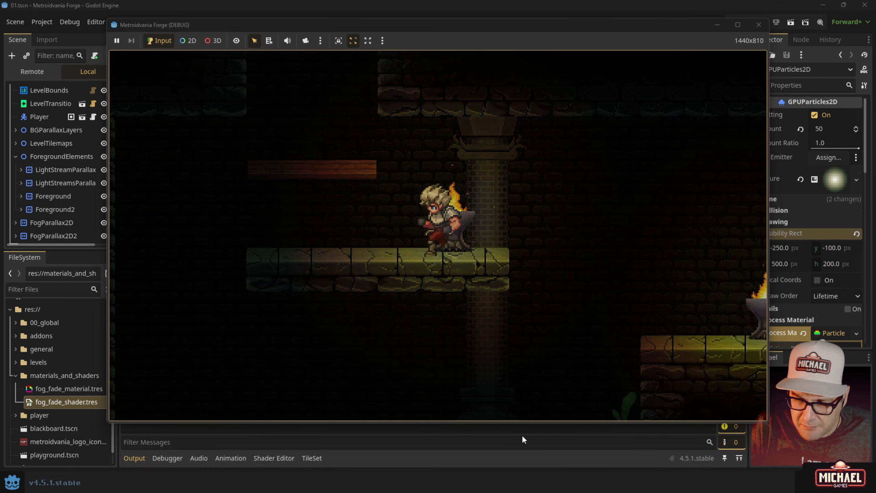
{"action": "key", "text": "Right"}
{"action": "key", "text": "space"}
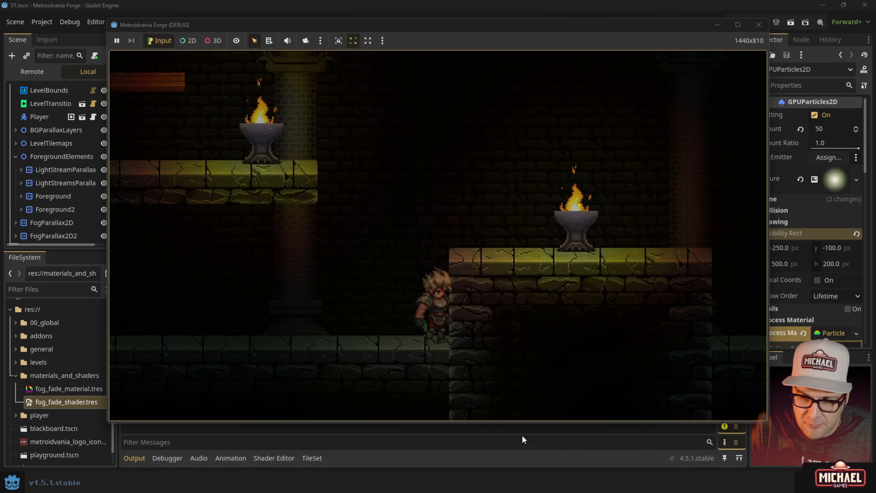
{"action": "key", "text": "space"}
{"action": "key", "text": "Left"}
{"action": "key", "text": "space"}
{"action": "key", "text": "Left"}
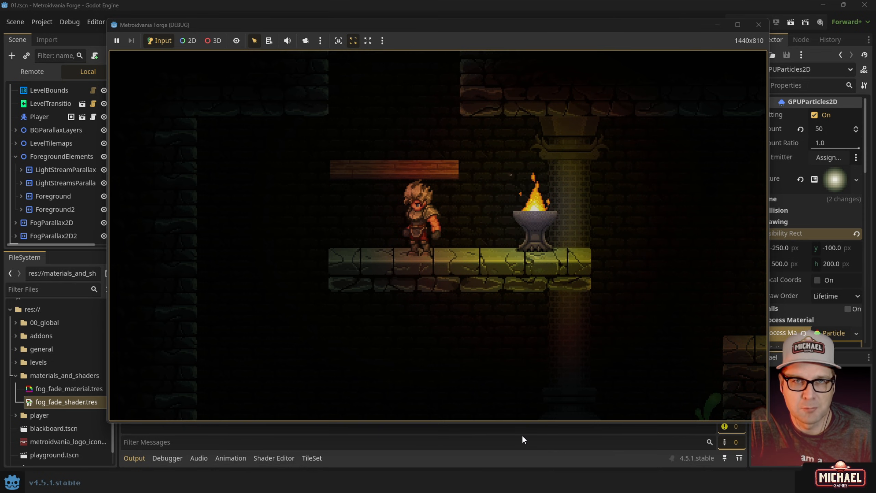
{"action": "key", "text": "Right"}
{"action": "key", "text": "space"}
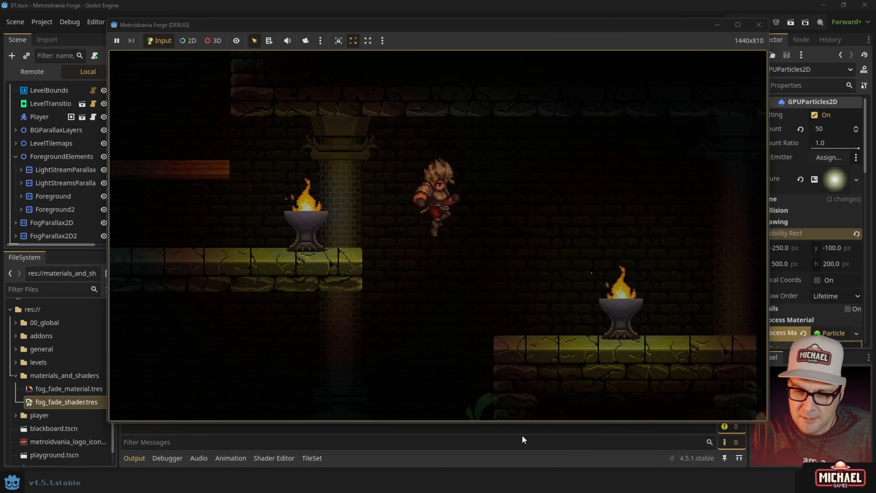
{"action": "key", "text": "Left"}
{"action": "key", "text": "space"}
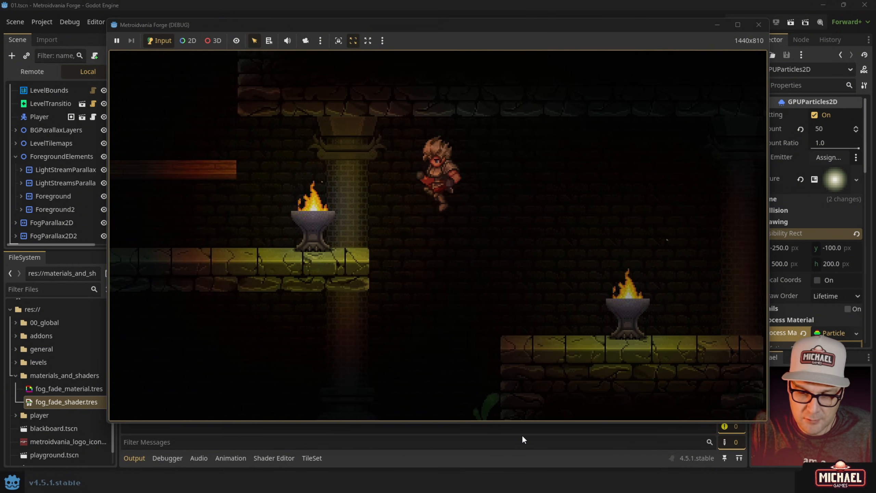
{"action": "key", "text": "Left"}
{"action": "key", "text": "space"}
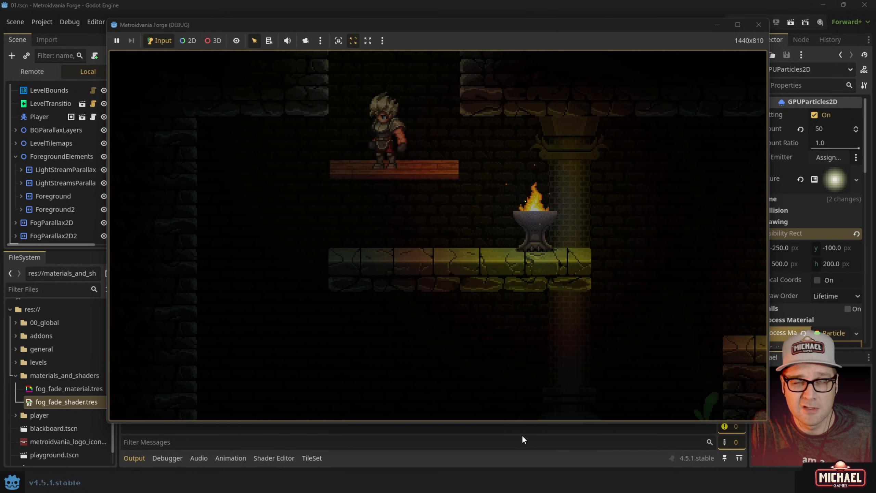
- Take the player up out of the dungeon and across the dark forest's platforms to examine its fog and light streams
{"action": "key", "text": "space"}
{"action": "key", "text": "space"}
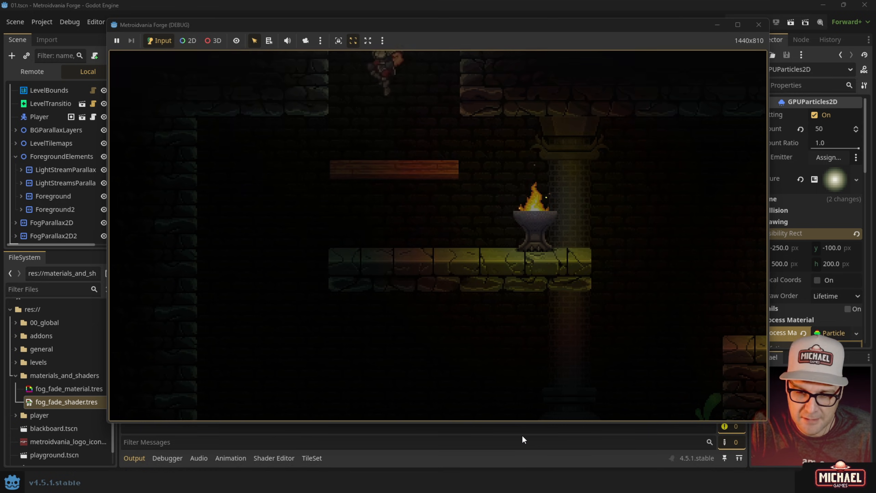
{"action": "key", "text": "space"}
{"action": "key", "text": "Right"}
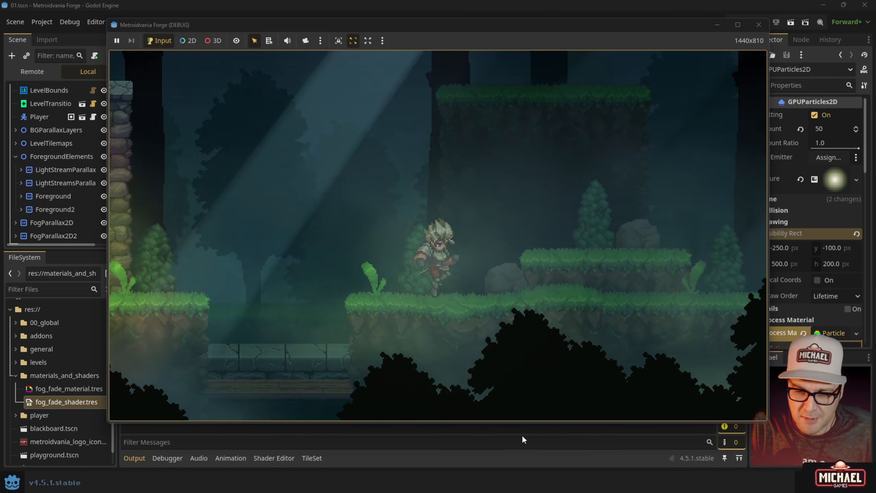
{"action": "key", "text": "space"}
{"action": "key", "text": "space"}
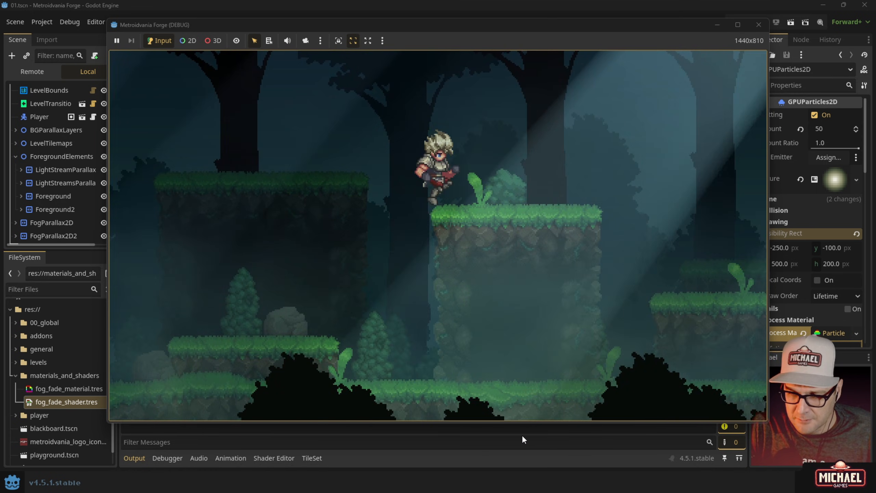
{"action": "key", "text": "Right"}
{"action": "key", "text": "space"}
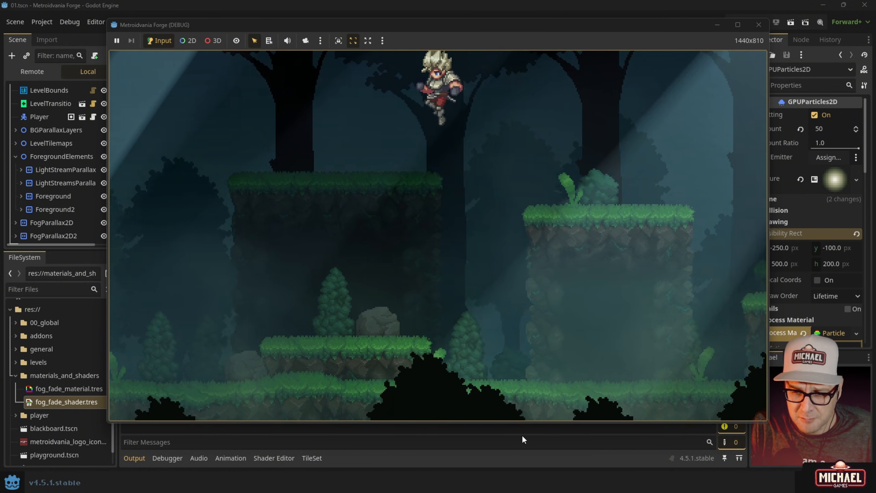
{"action": "key", "text": "Left"}
{"action": "key", "text": "space"}
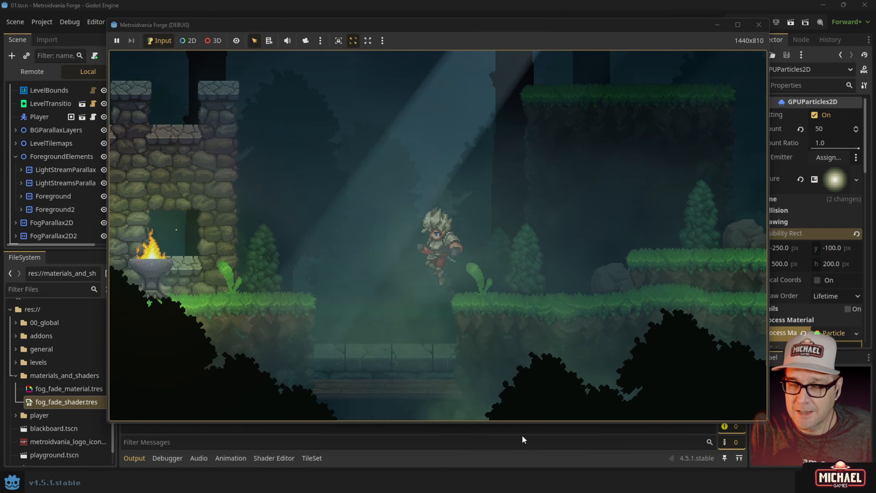
- Cross from the dark forest into the bright forest level and back to compare the two levels' atmosphere
{"action": "key", "text": "Left"}
{"action": "key", "text": "Left"}
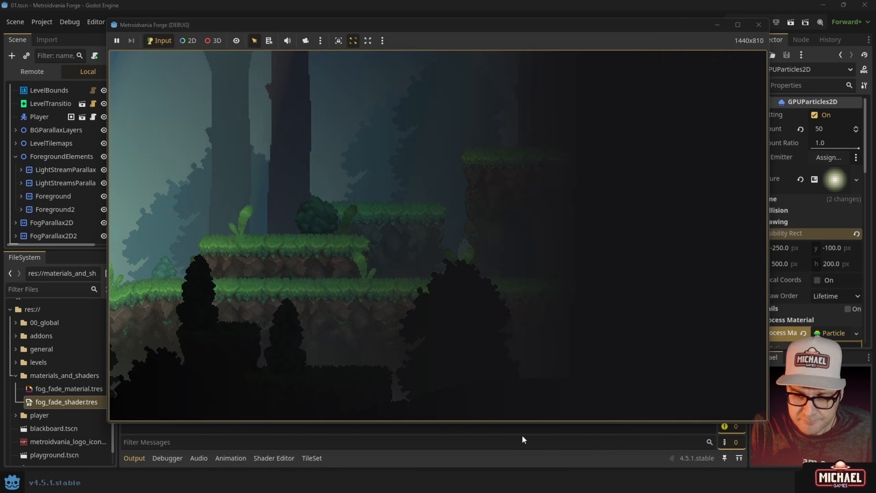
{"action": "key", "text": "Right"}
{"action": "key", "text": "Right"}
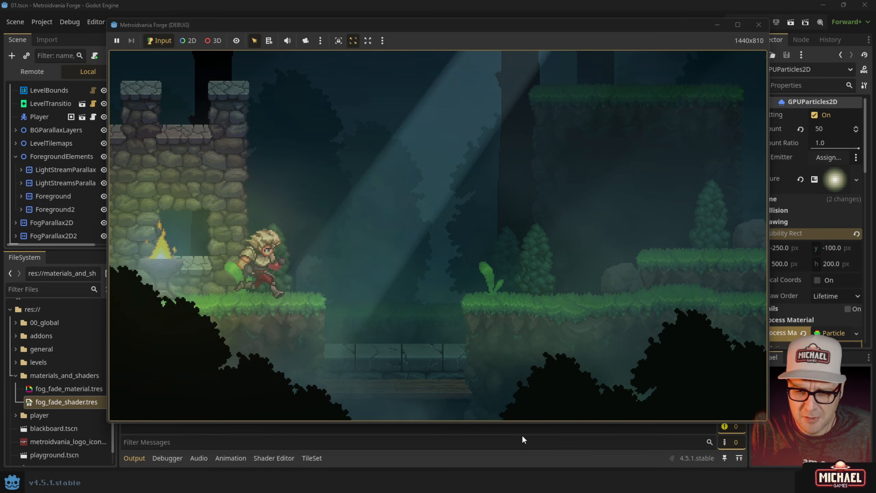
{"action": "key", "text": "space"}
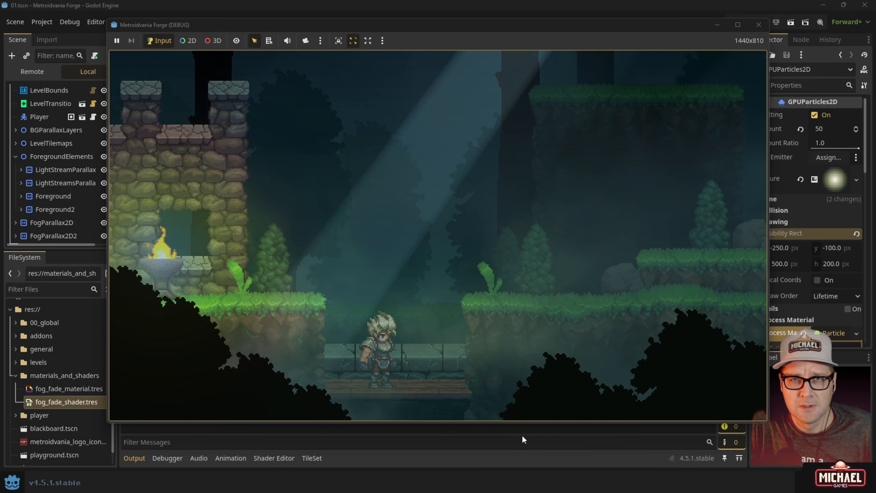
- Drop the player into the dungeon again, then return through the dark forest to the bright forest level to check the transitions
{"action": "key", "text": "Down"}
{"action": "key", "text": "space"}
{"action": "key", "text": "Right"}
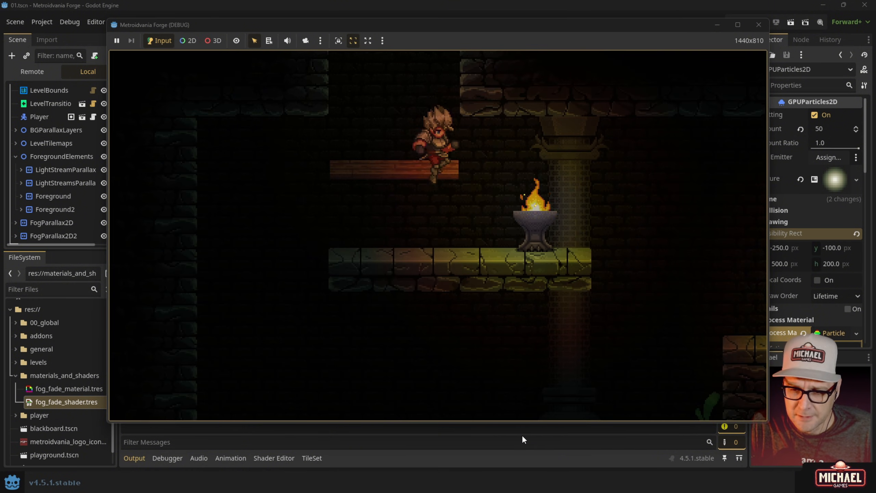
{"action": "key", "text": "space"}
{"action": "key", "text": "space"}
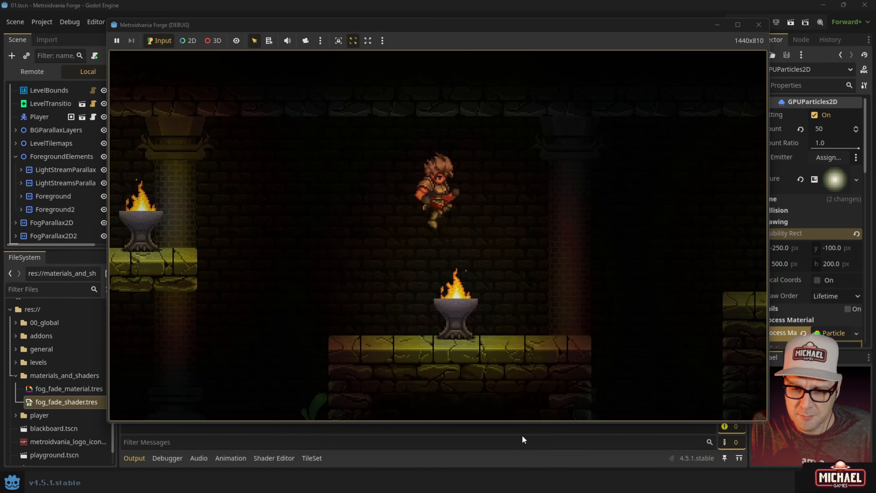
{"action": "key", "text": "Left"}
{"action": "key", "text": "space"}
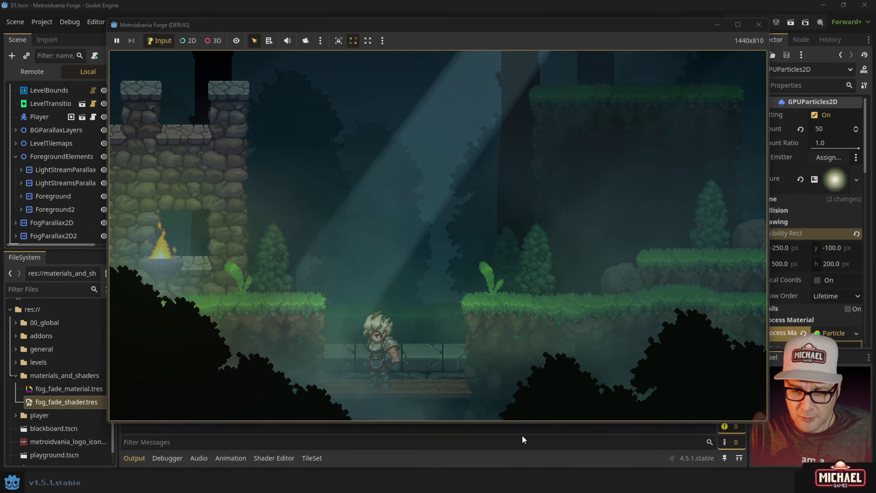
{"action": "key", "text": "space"}
{"action": "key", "text": "Left"}
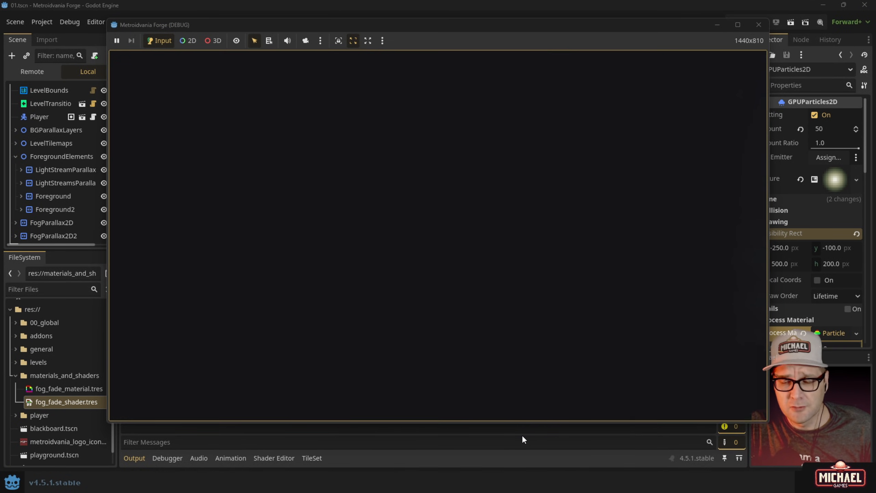
{"action": "key", "text": "Left"}
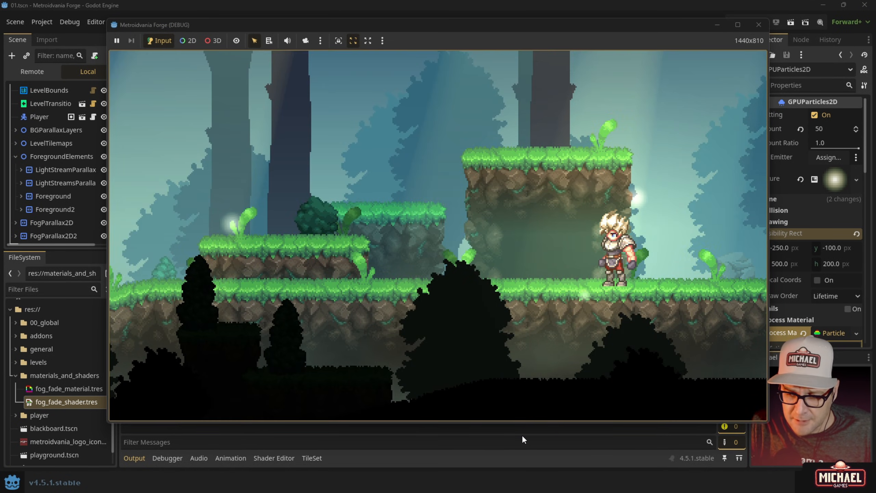